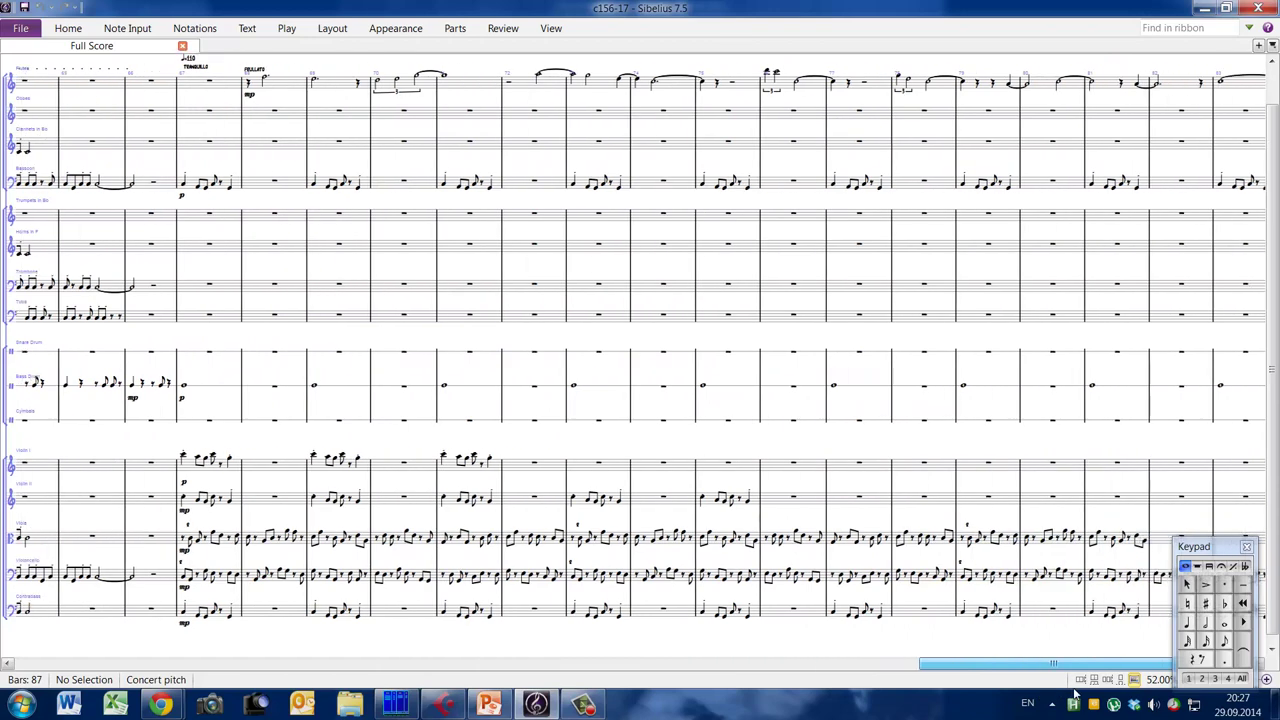
Switch to Cubase and select the Flute track, followed by the Perc track
left_click(442, 705)
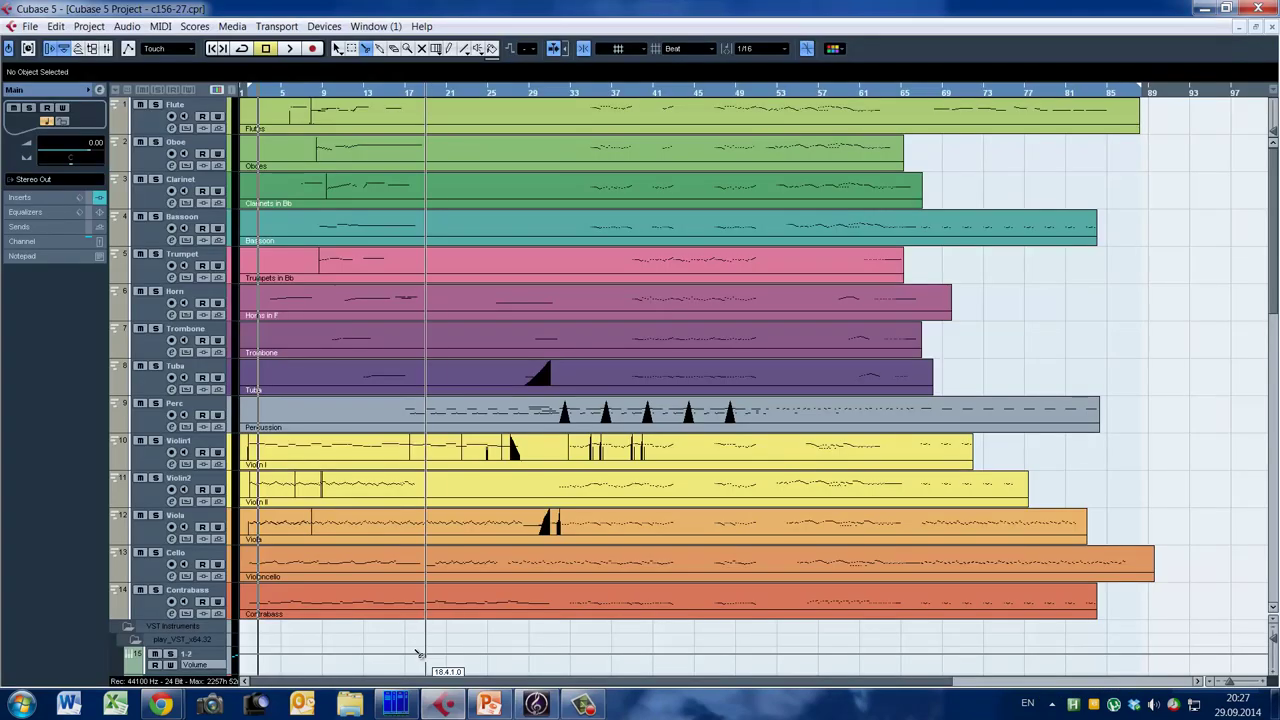
left_click(152, 126)
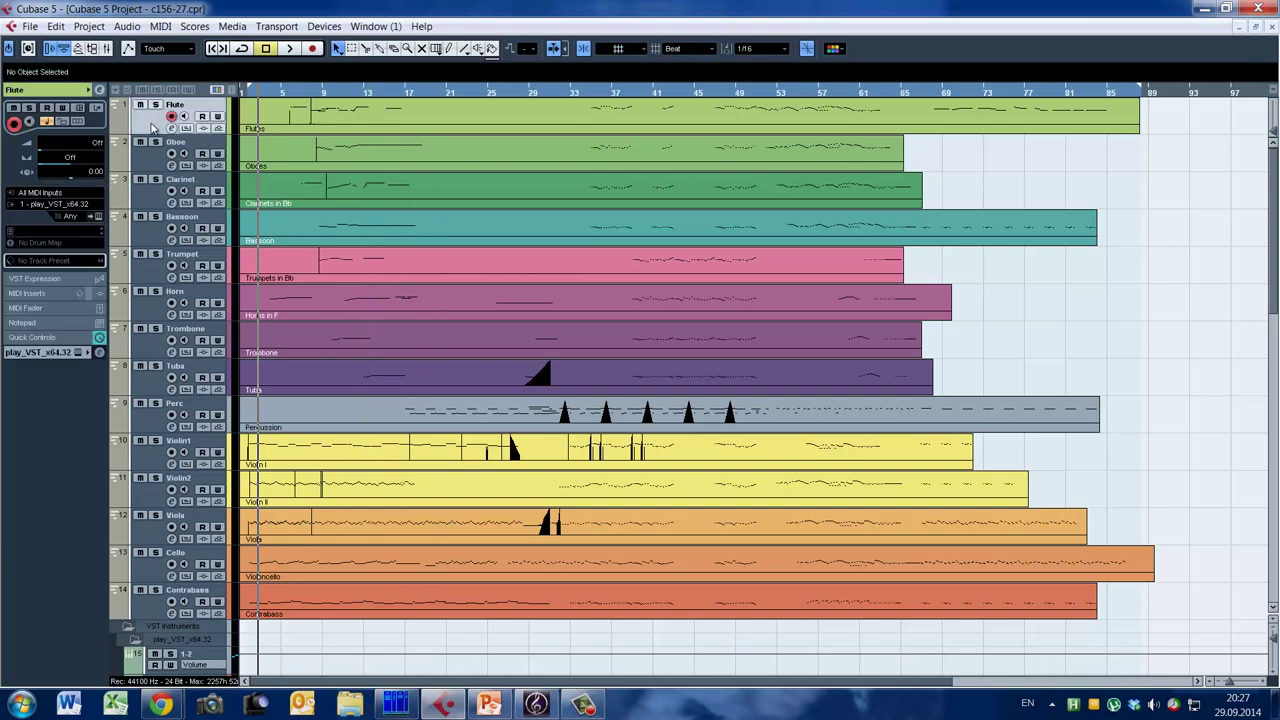
left_click(145, 426)
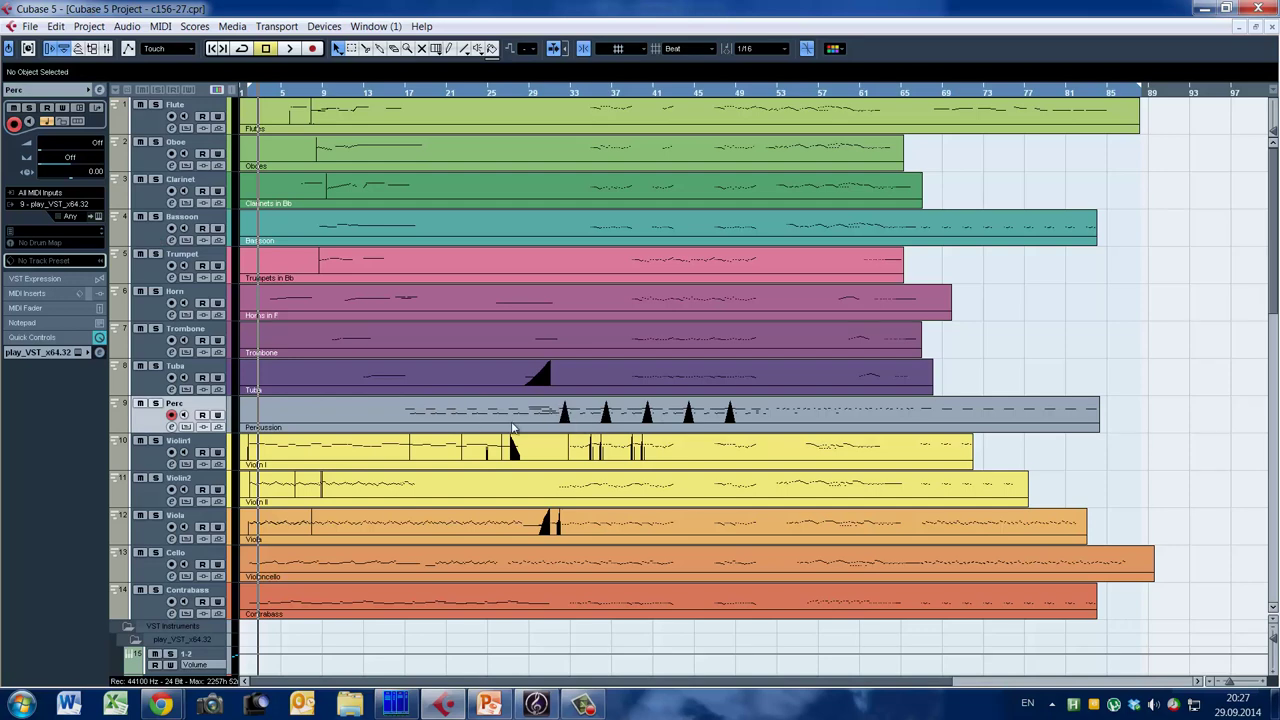
Examine the notes and controller lanes of the Flutes part in the Key Editor, then return to the project and select the Flute track
double_click(385, 113)
scroll(557, 334, "down", 9)
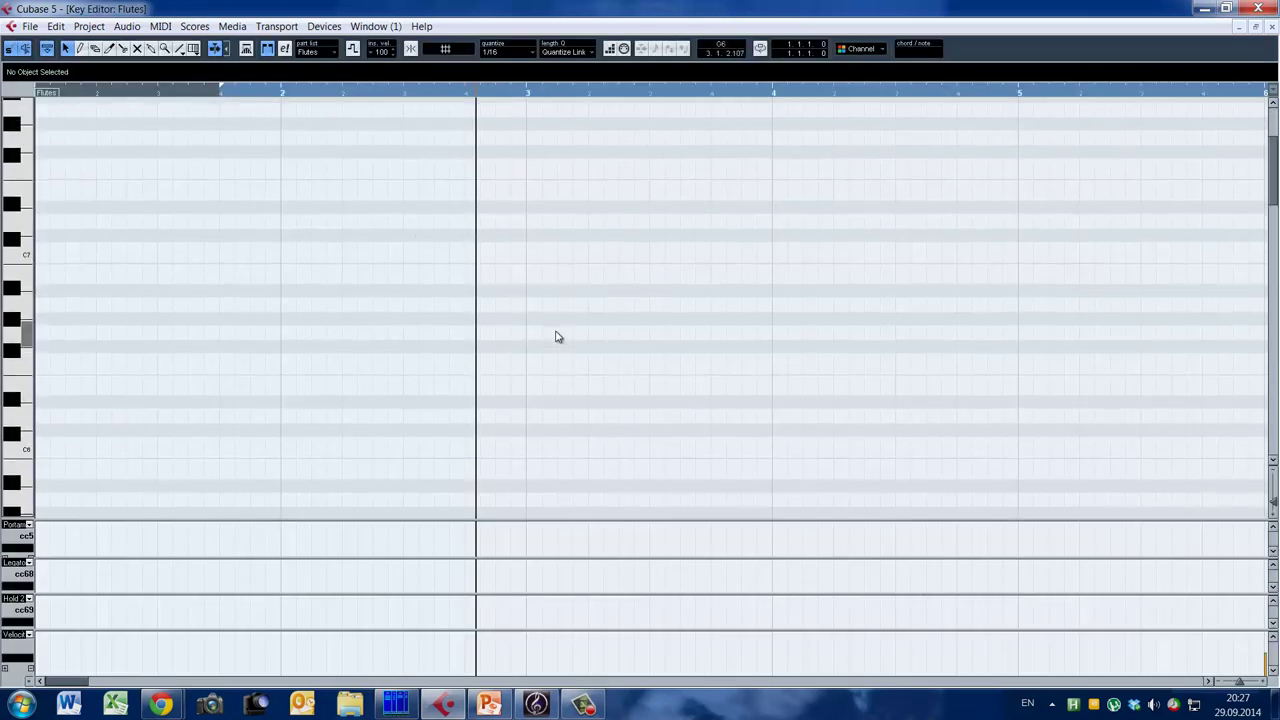
scroll(557, 332, "down", 4)
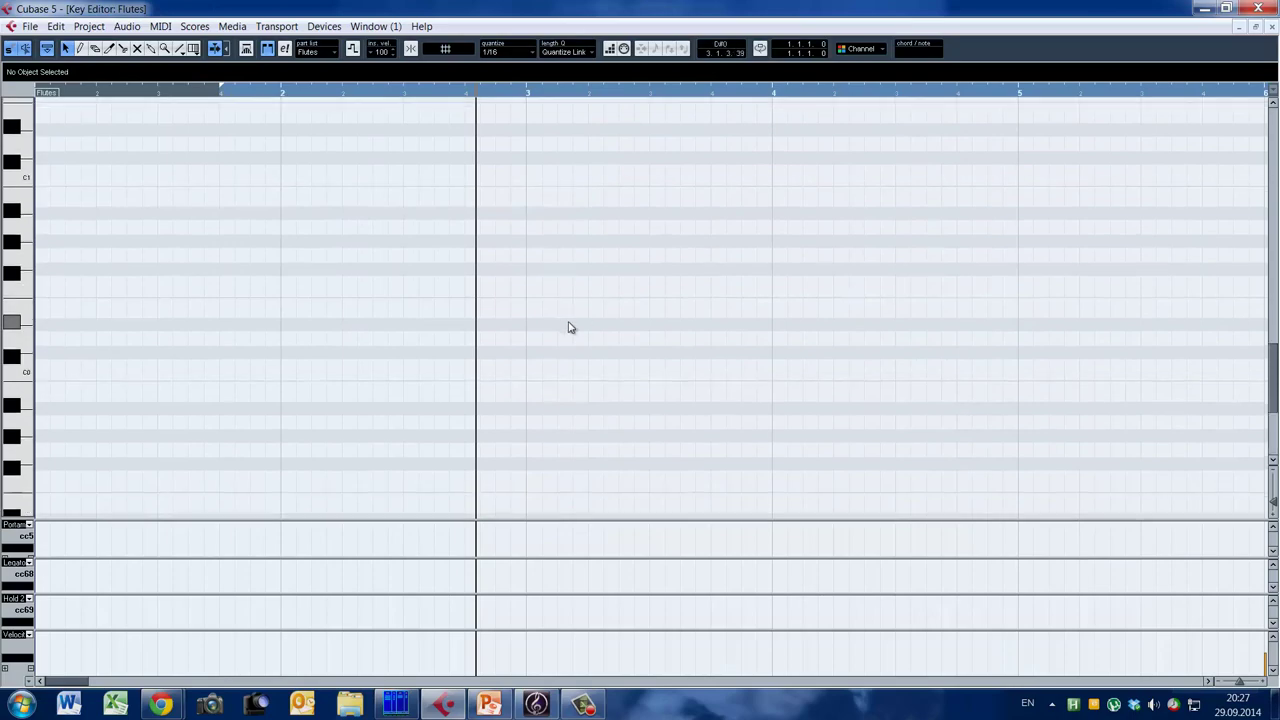
key("g")
key("g")
key("g")
key("g")
key("g")
scroll(423, 346, "up", 4)
scroll(423, 350, "up", 5)
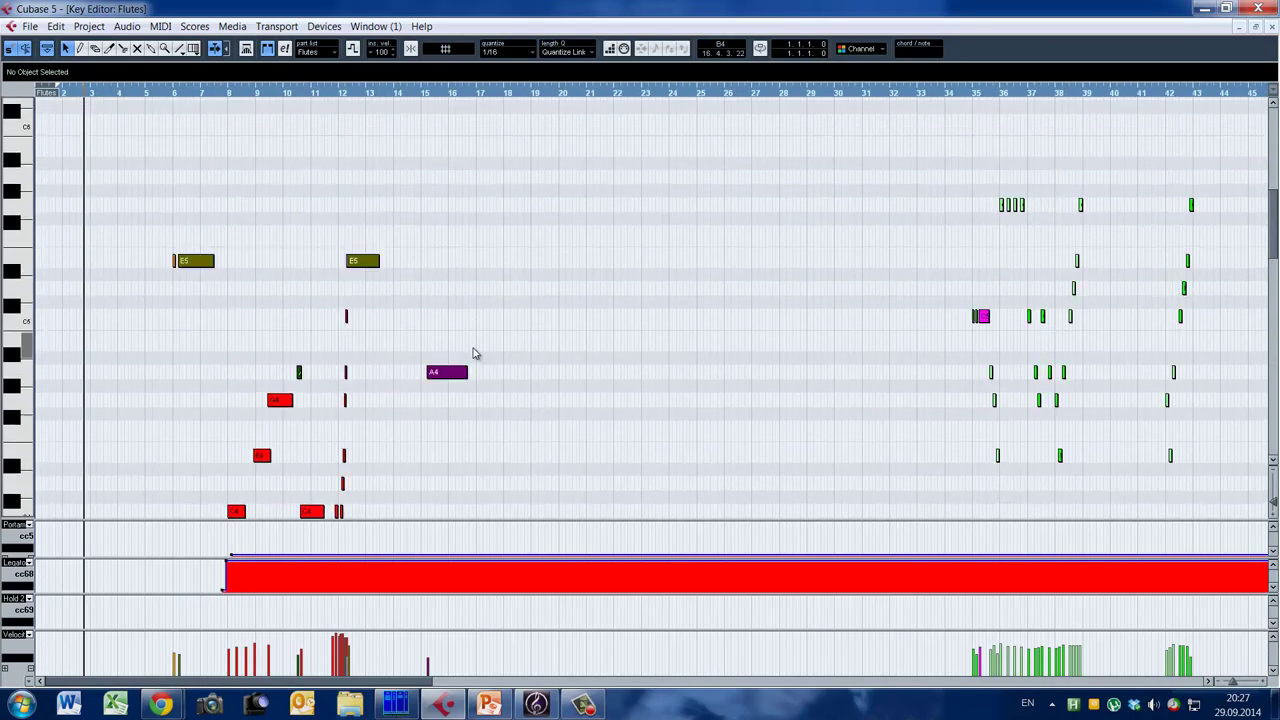
key("Return")
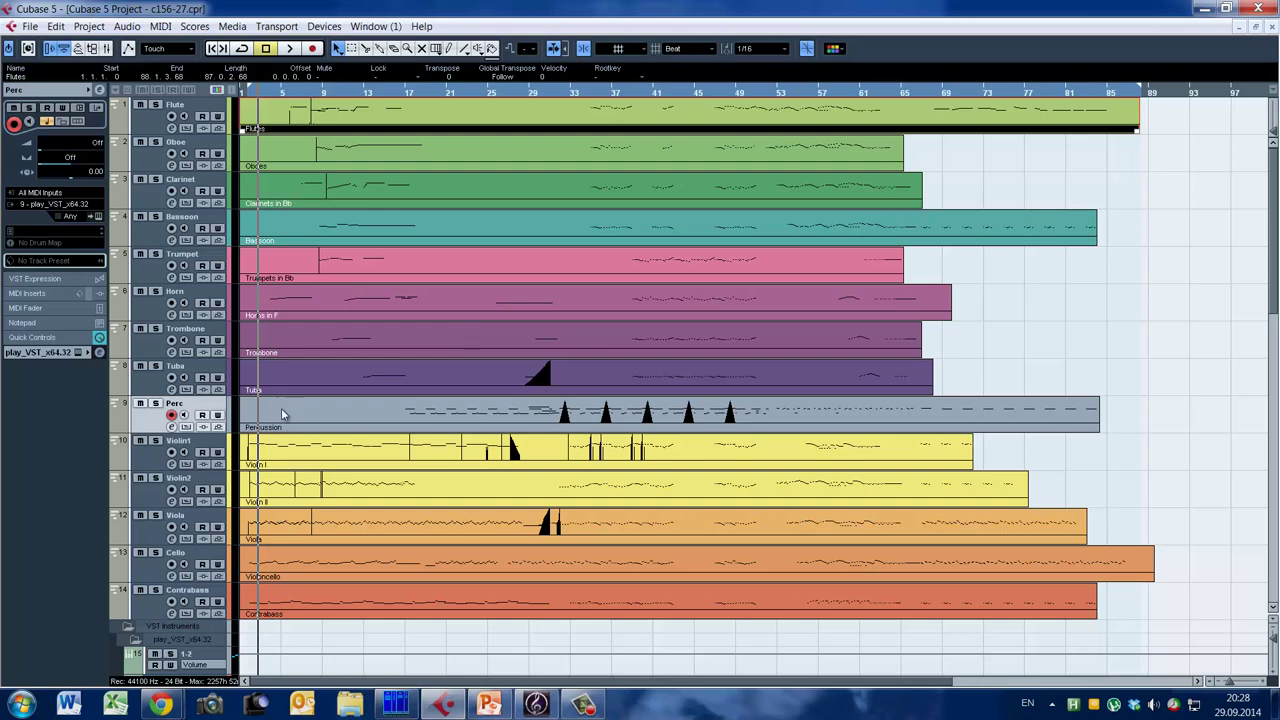
left_click(170, 108)
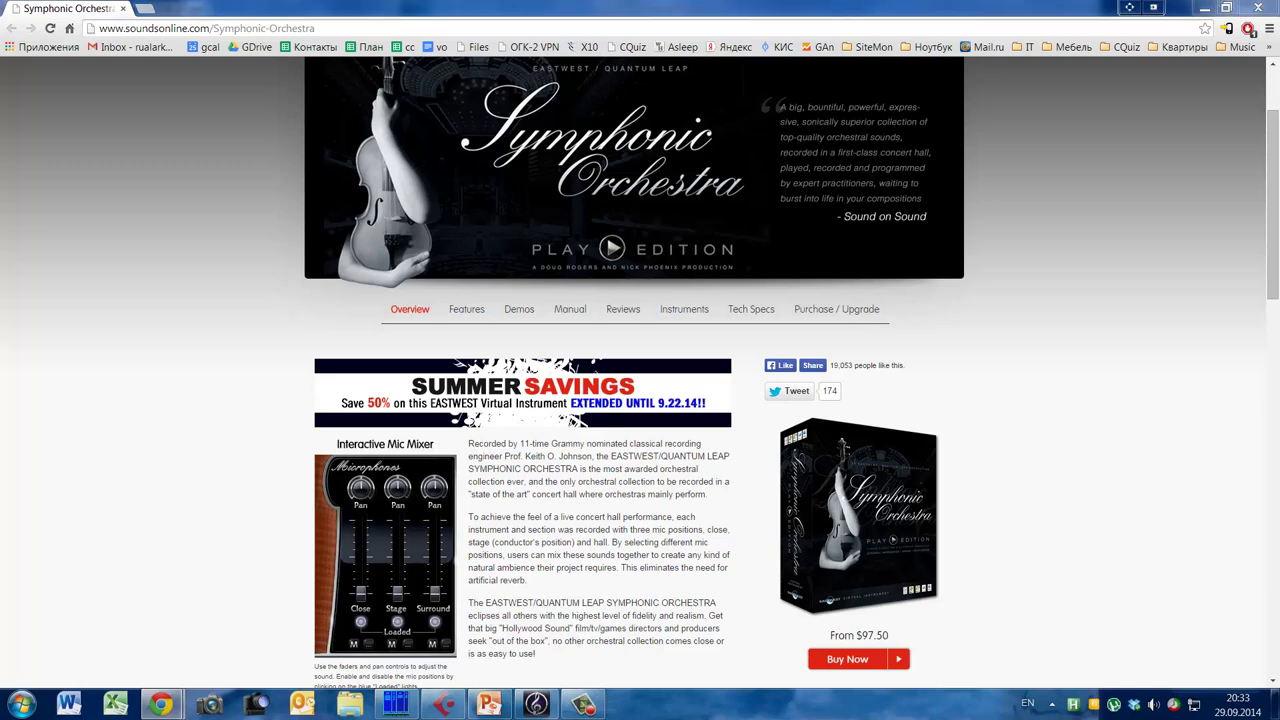
Raise the Stage, Surround and Close faders in the Symphonic Orchestra page's interactive mic mixer
scroll(1086, 317, "down", 2)
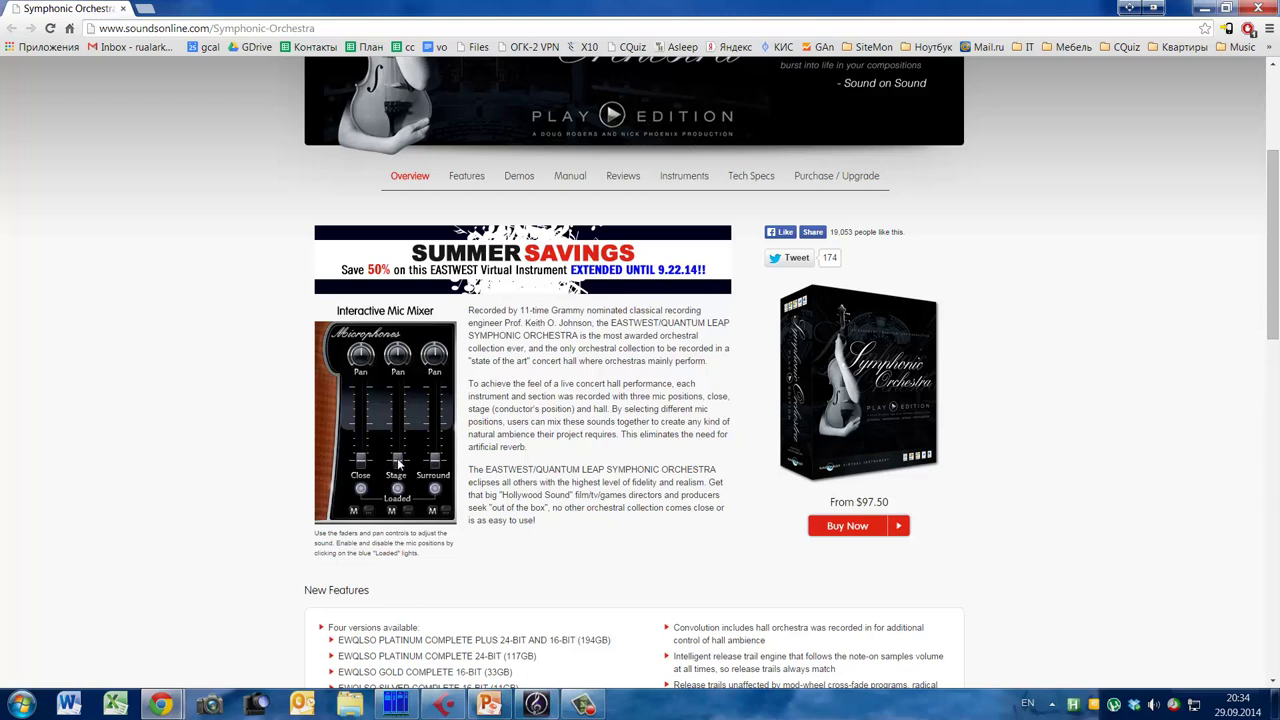
left_click_drag(397, 462, 402, 388)
left_click_drag(436, 460, 437, 376)
left_click_drag(362, 465, 369, 376)
Open the Purchase / Upgrade section and compare the features of the Silver Complete and Gold Complete downloadable versions
left_click(858, 177)
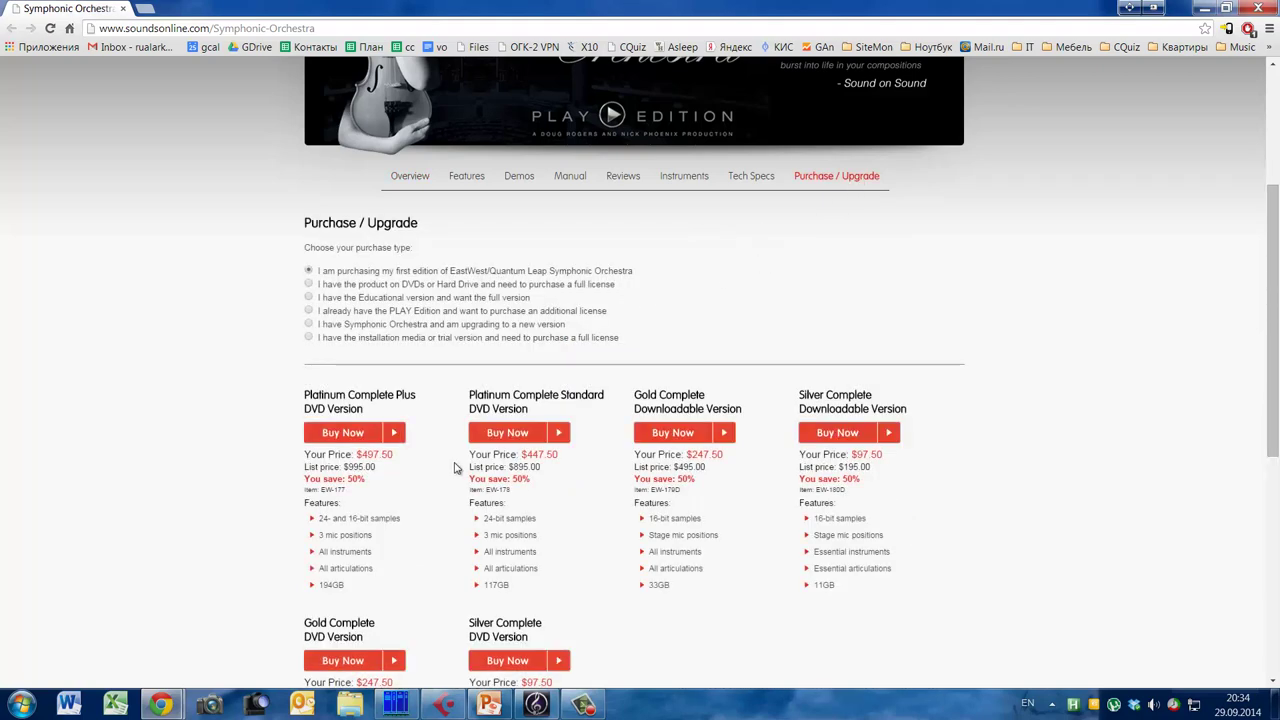
scroll(458, 450, "down", 2)
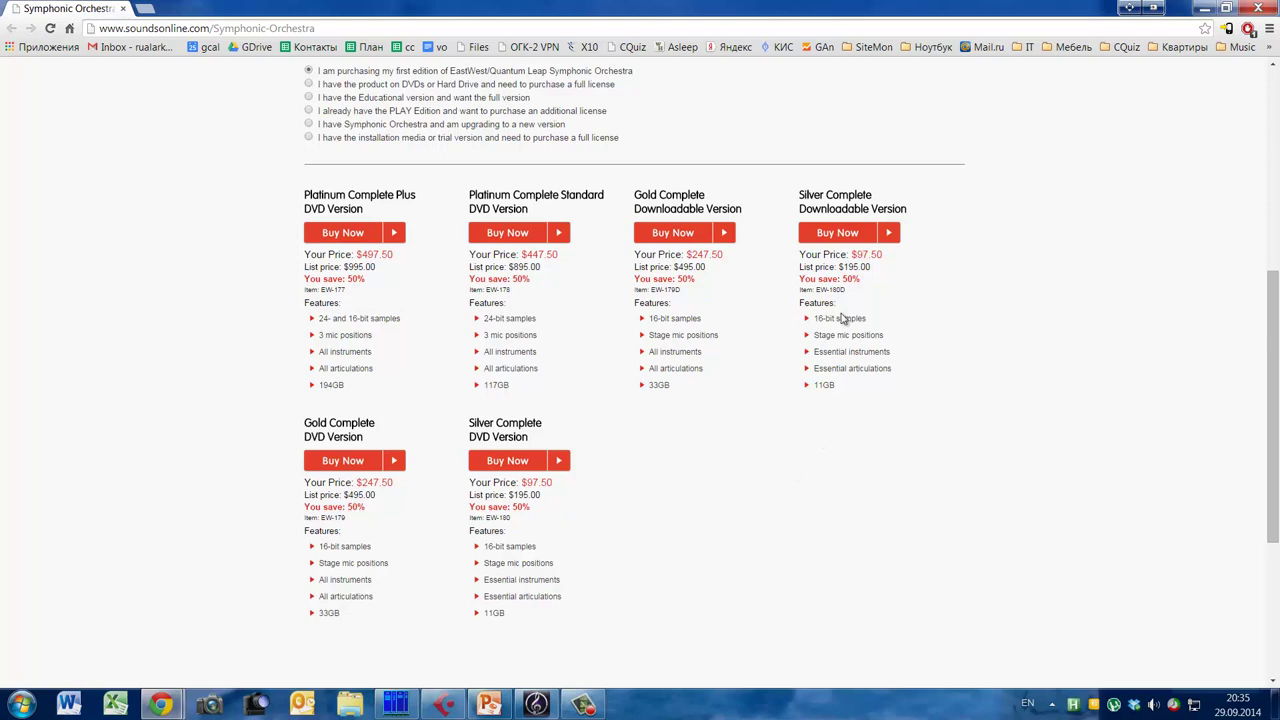
left_click_drag(816, 319, 716, 385)
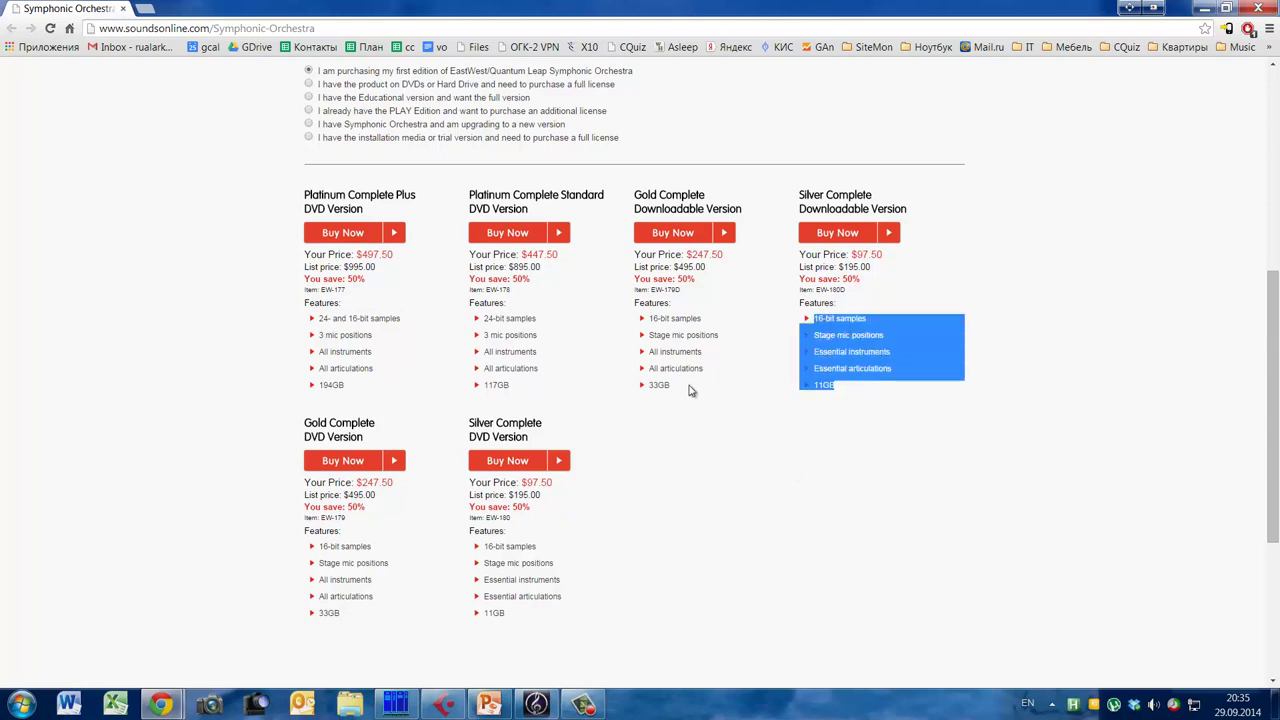
left_click_drag(652, 335, 728, 340)
left_click(652, 318)
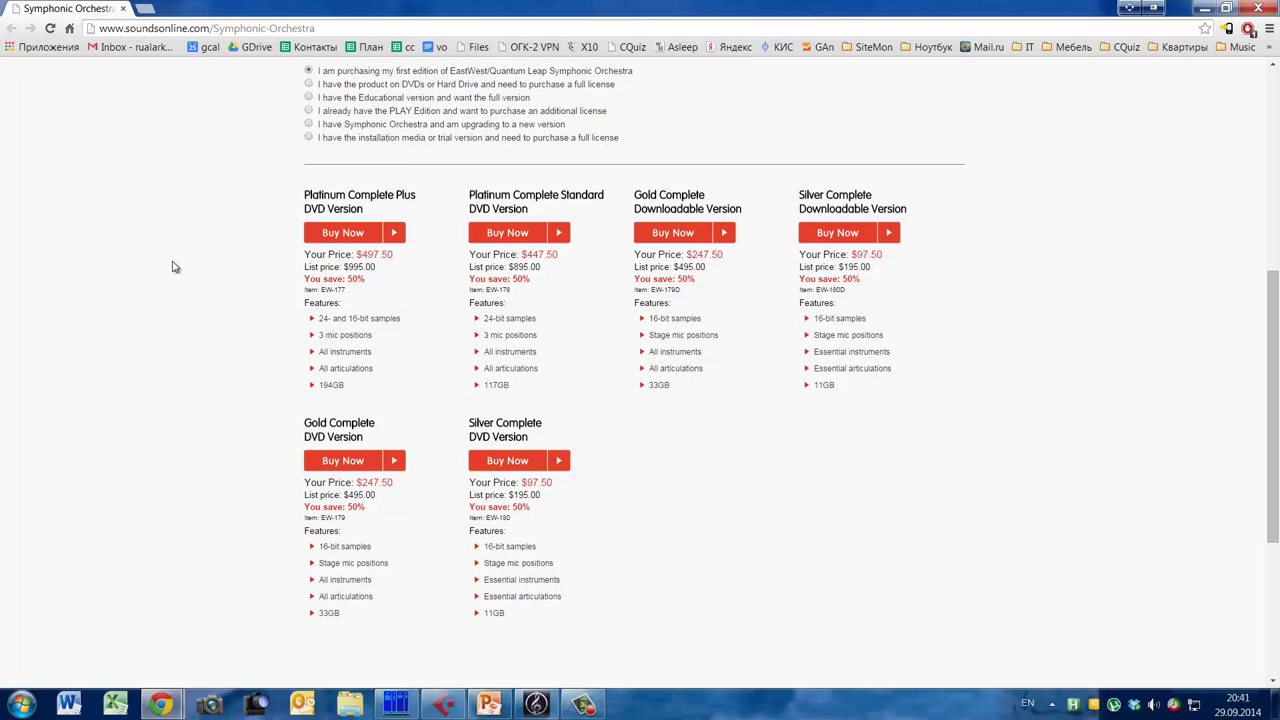
Return to the product Overview and examine the Surround fader in the interactive mic mixer
scroll(400, 451, "up", 5)
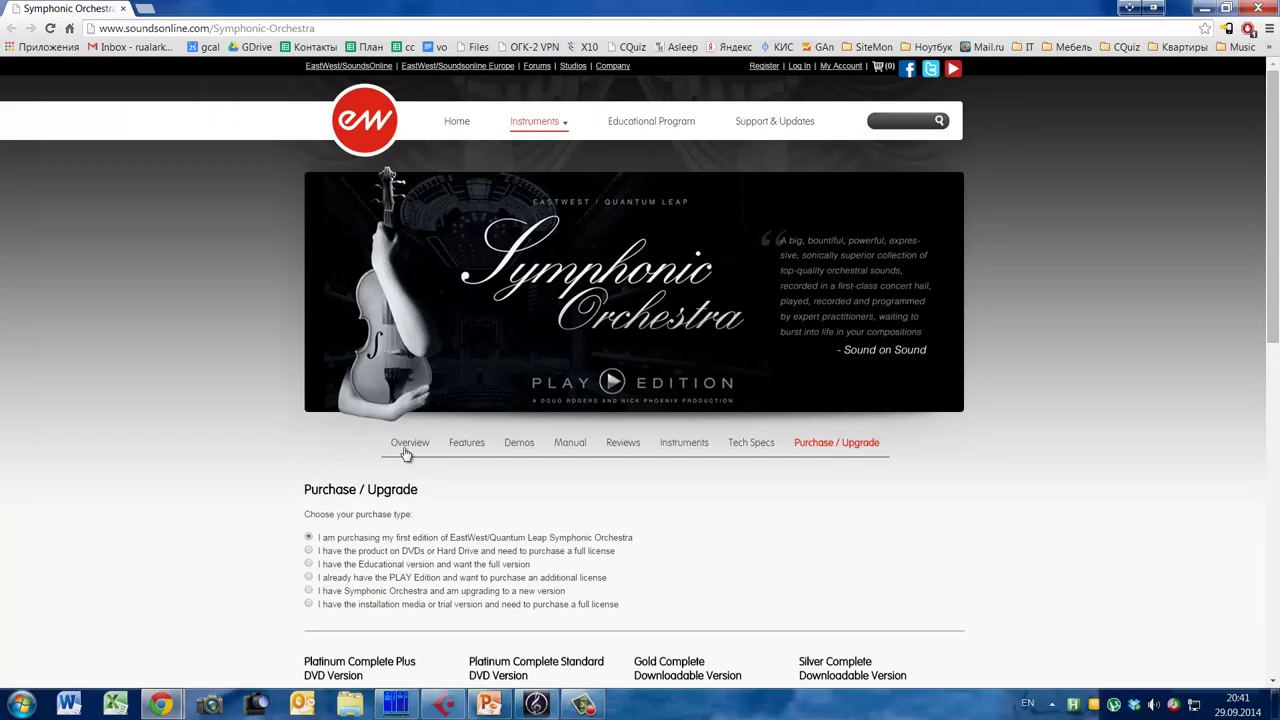
left_click(415, 442)
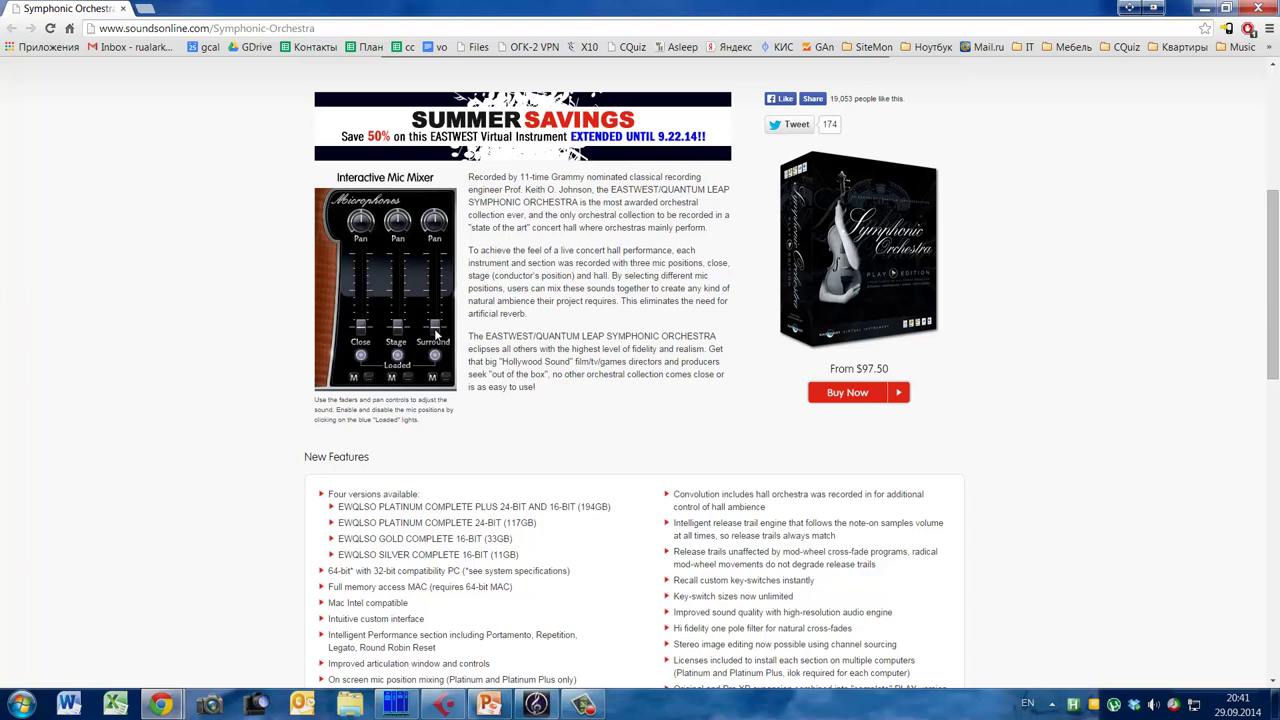
mouse_move(436, 336)
left_mouse_down()
mouse_move(437, 270)
mouse_move(438, 334)
left_mouse_up()
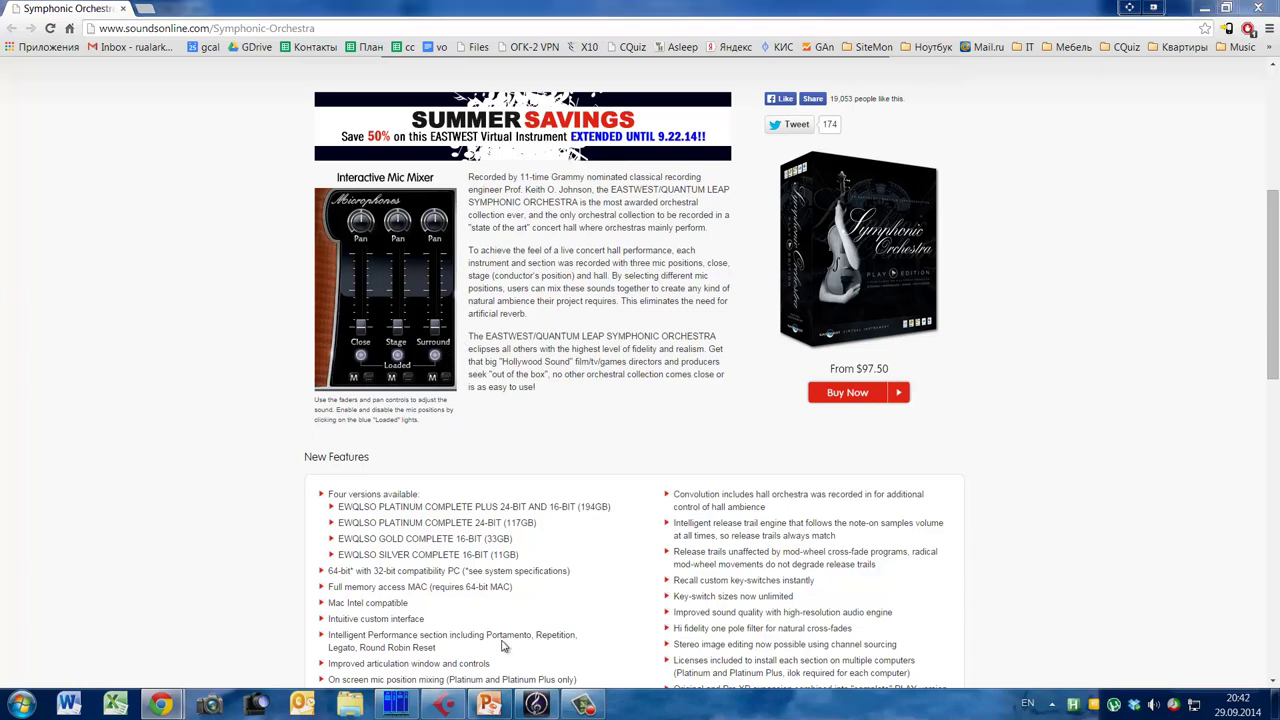
Switch to Cubase, reposition the Flute instrument window and choose the SFL Lyr-Leg (1) articulation
left_click(443, 705)
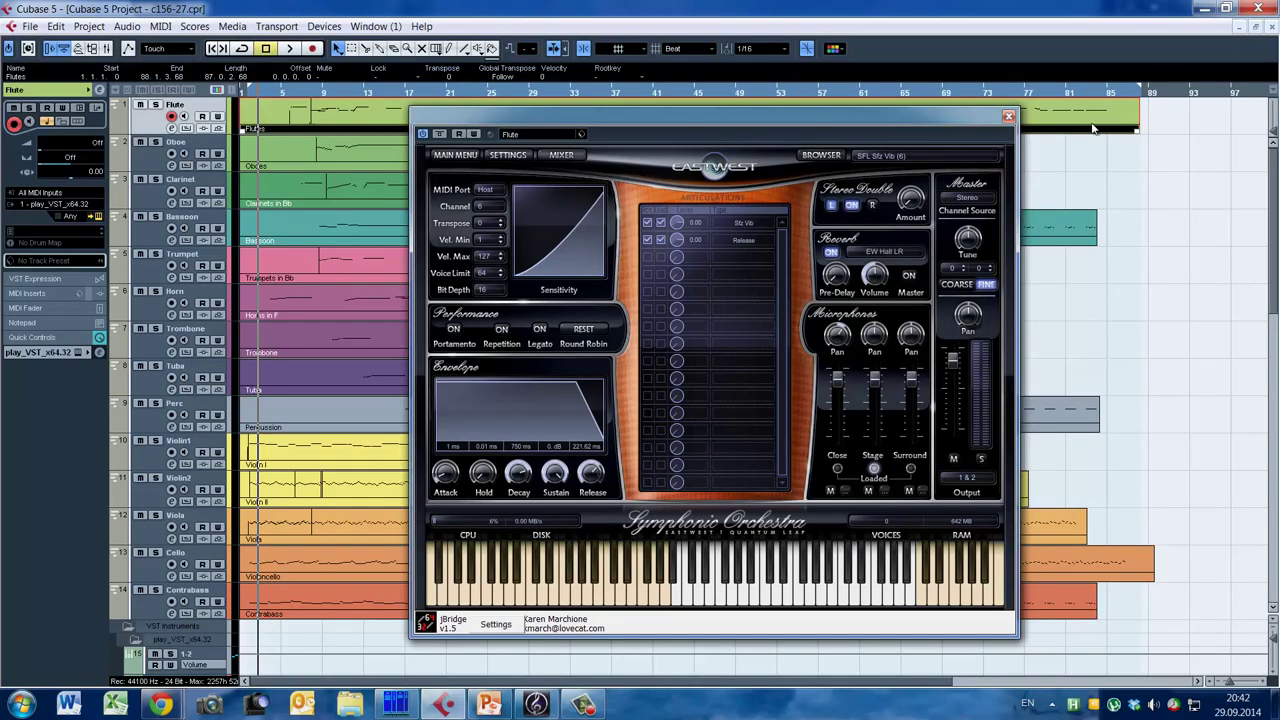
left_click_drag(918, 113, 939, 97)
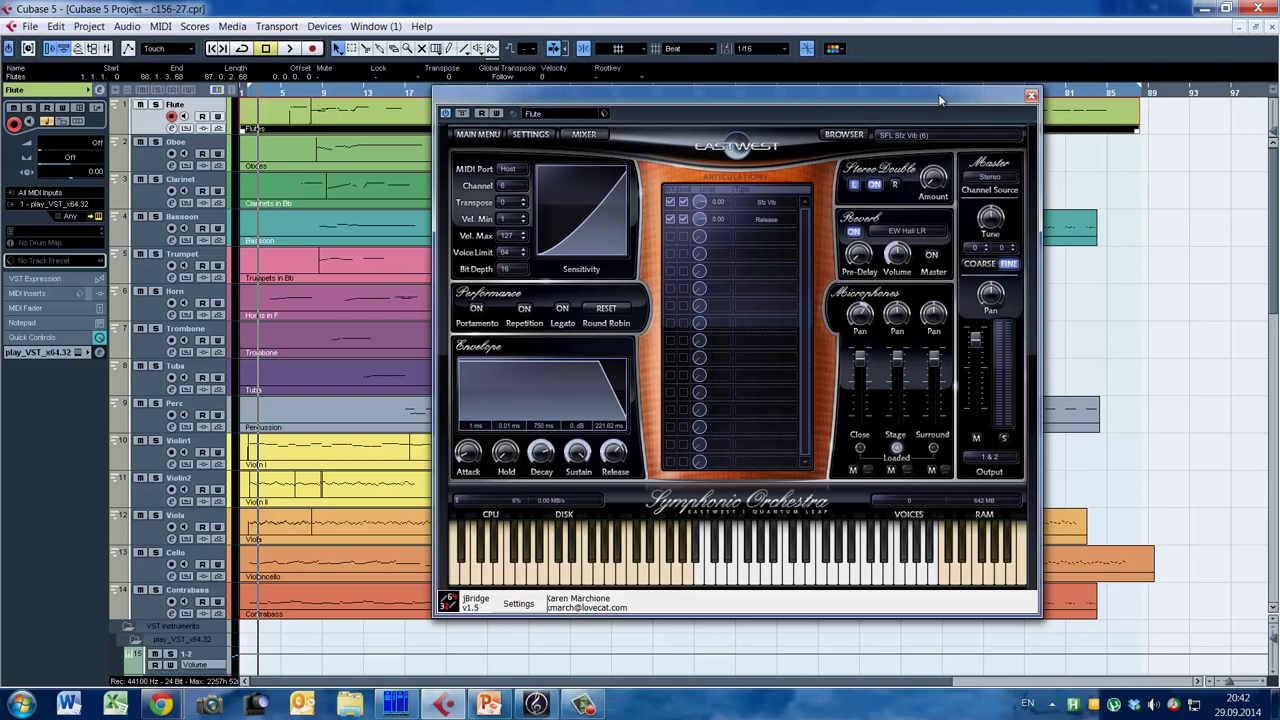
left_click_drag(879, 98, 857, 107)
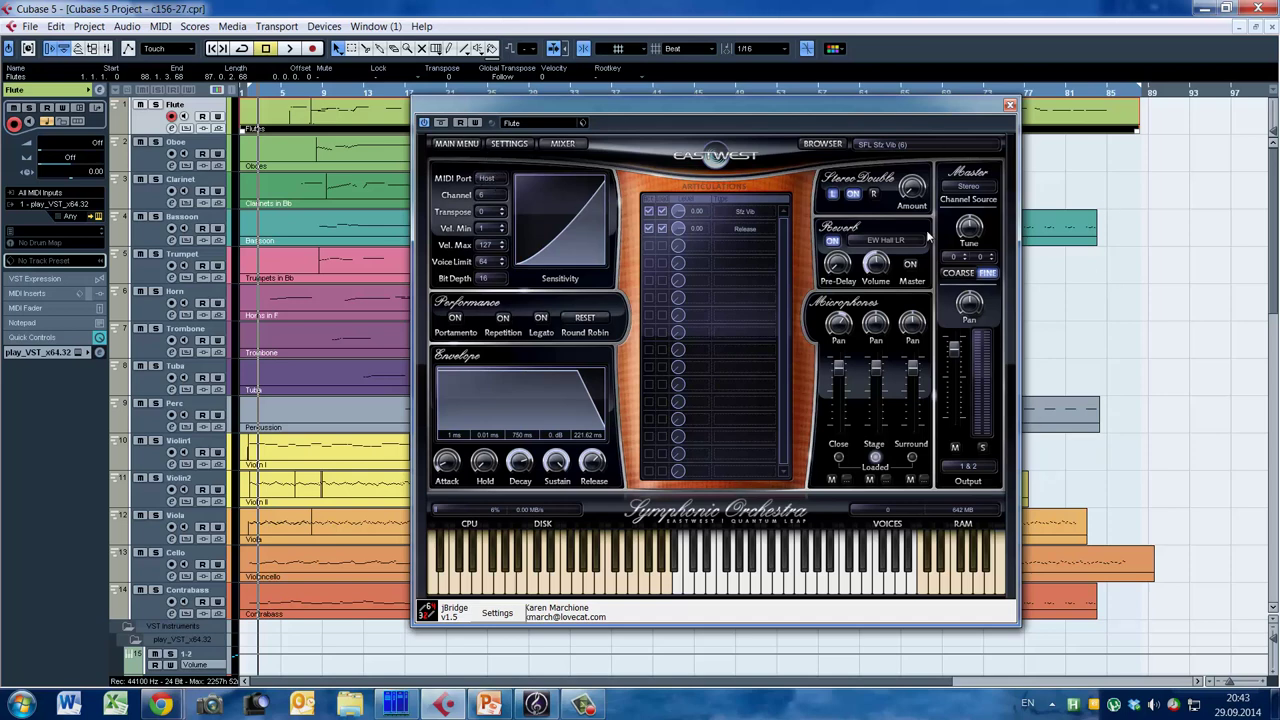
left_click(913, 145)
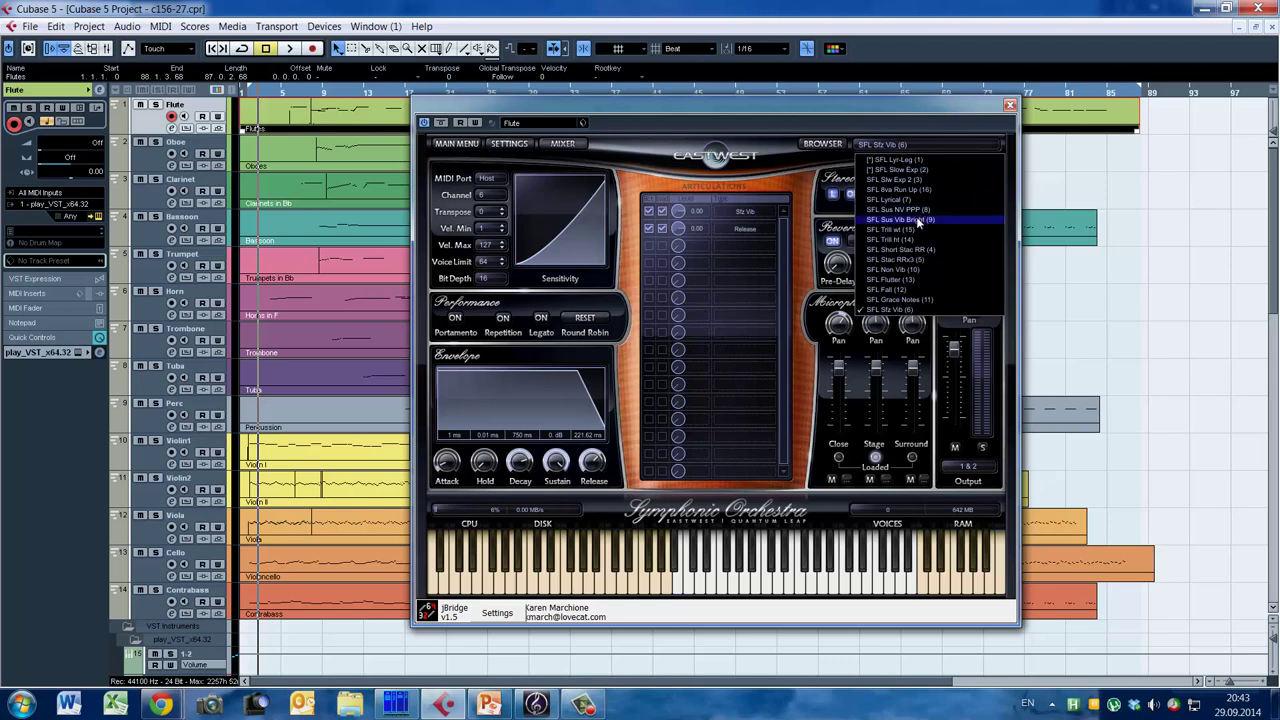
left_click(912, 158)
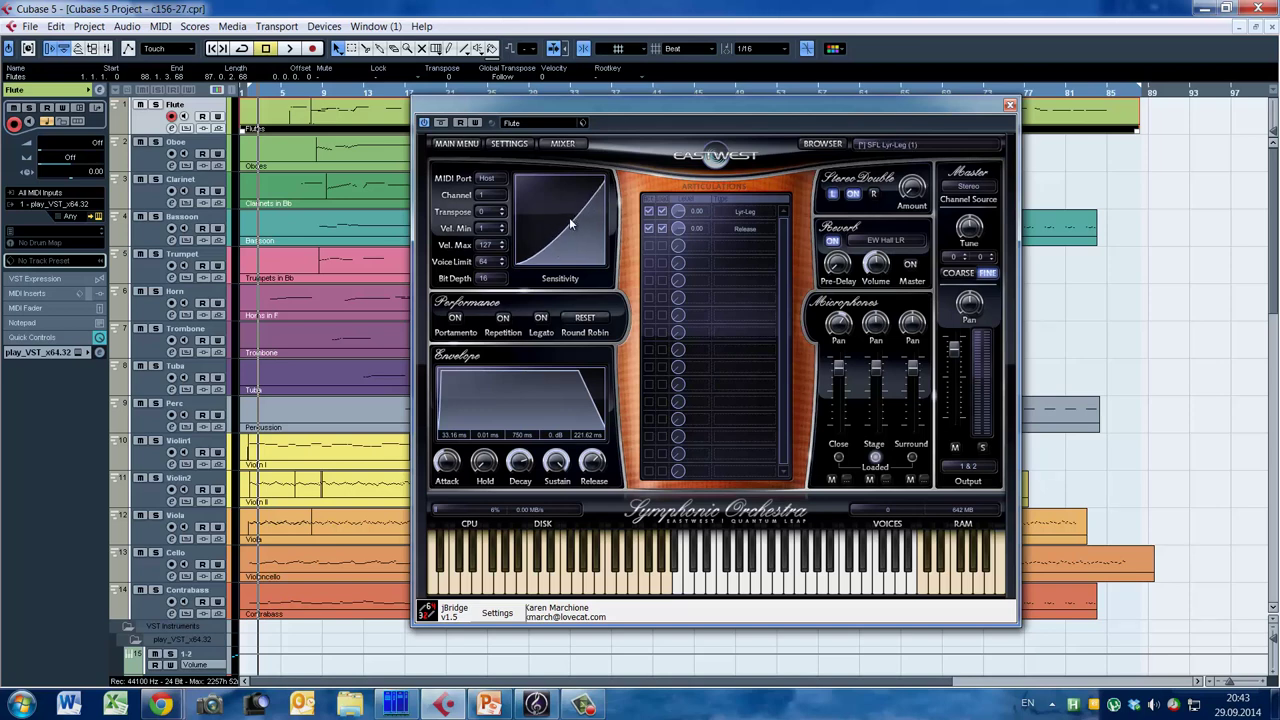
Check the Flute instrument's channel and minimum velocity fields, then try to change its bit depth
left_click(496, 197)
left_click(496, 199)
left_click(492, 231)
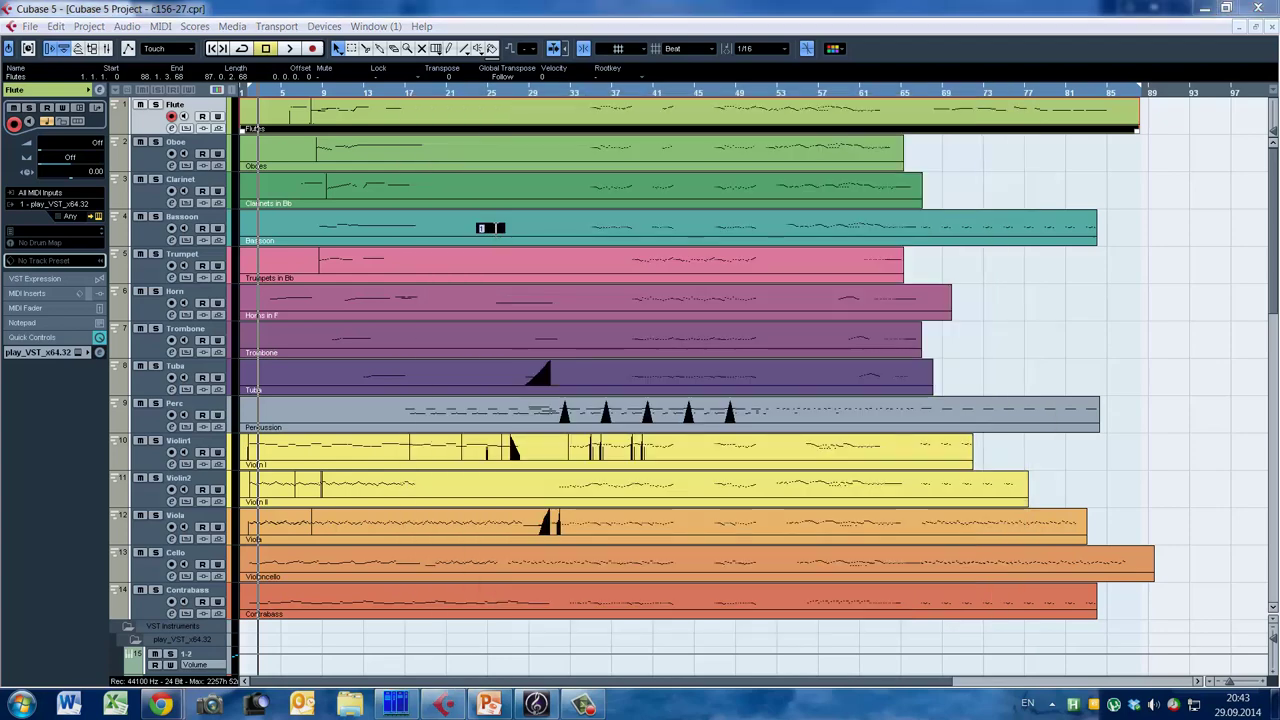
key("Return")
left_click(491, 278)
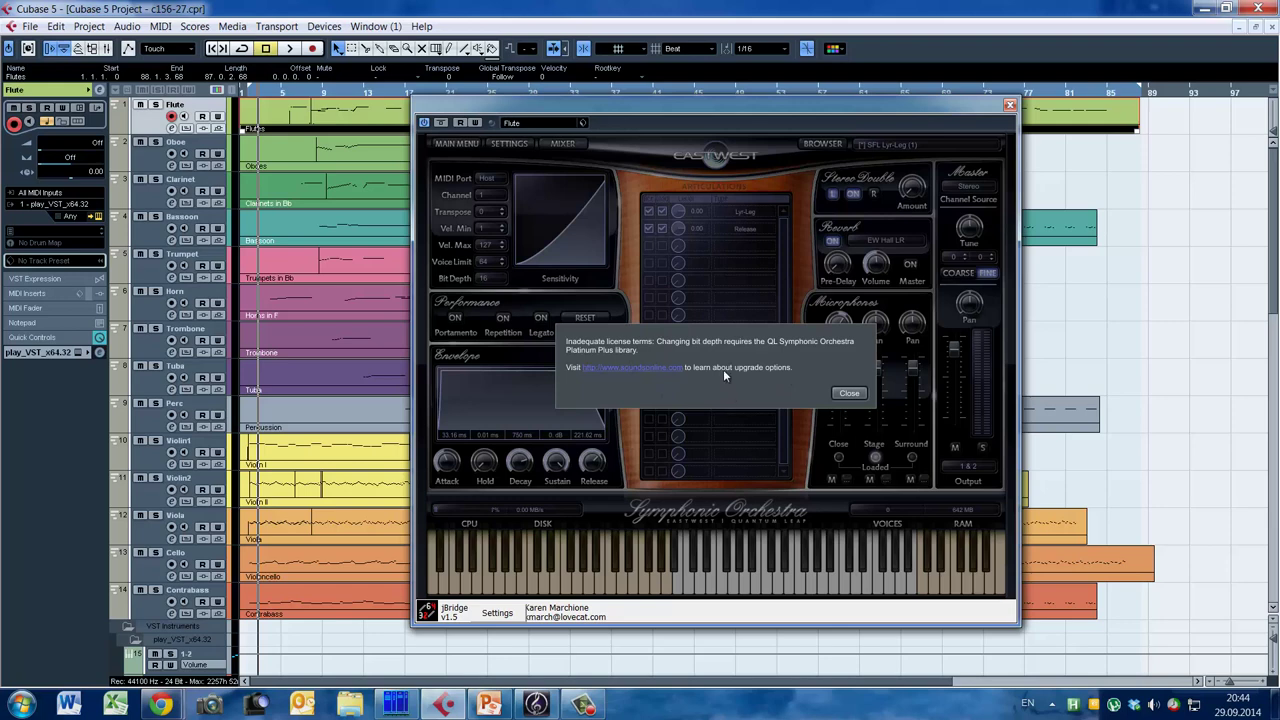
left_click(848, 394)
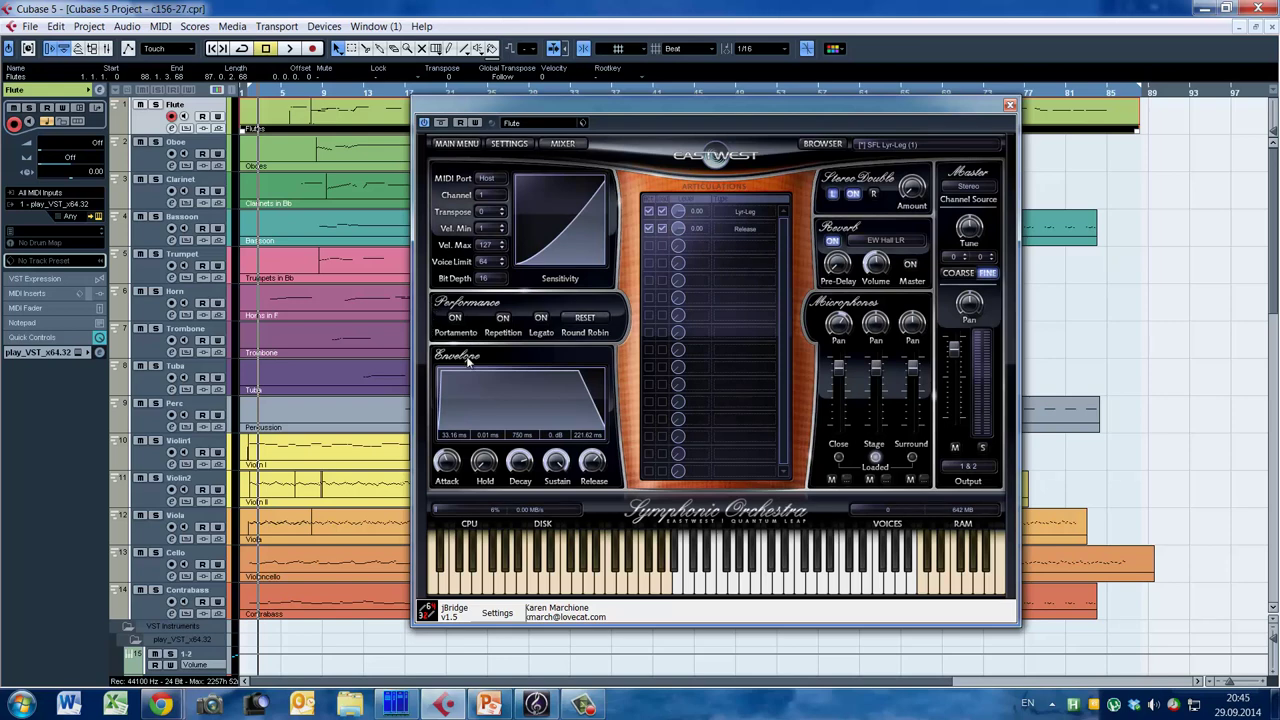
Place the playback position around bar 8 and open the Flutes part in the Key Editor with the instrument window closed
left_click(312, 92)
double_click(318, 118)
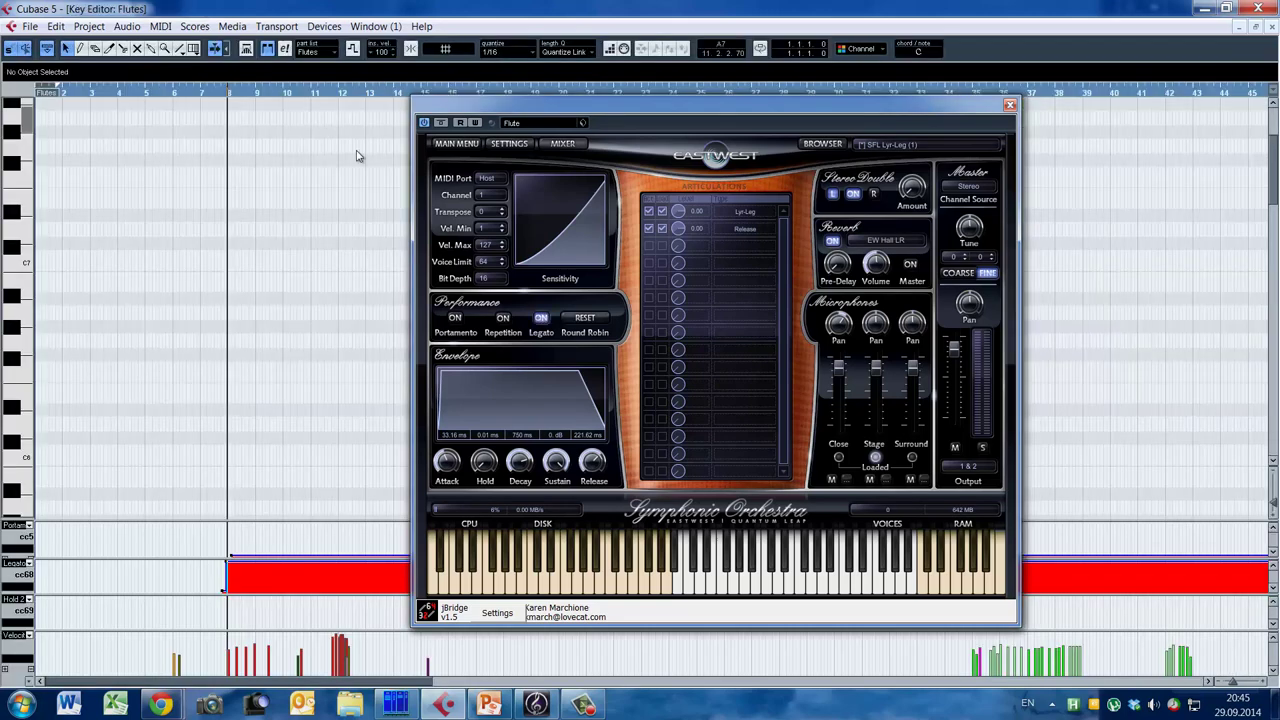
left_click(1010, 105)
scroll(400, 330, "down", 3)
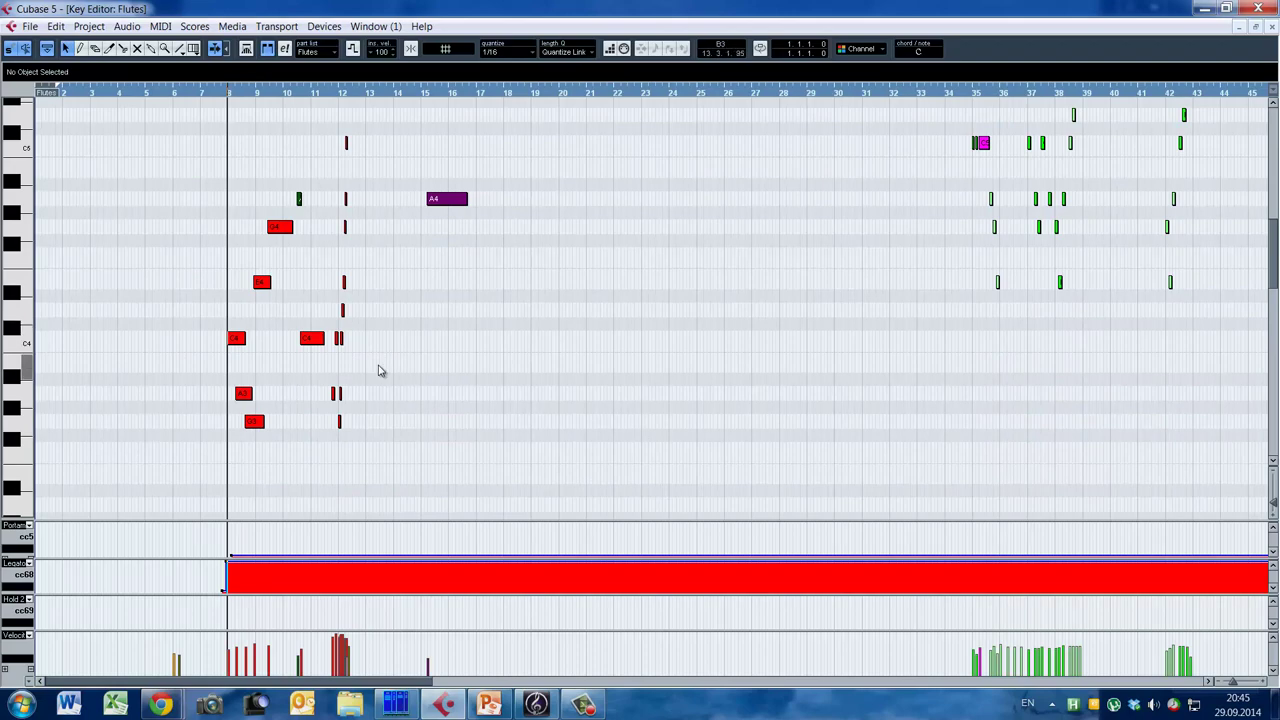
key("h")
key("alt+Up")
key("alt+Up")
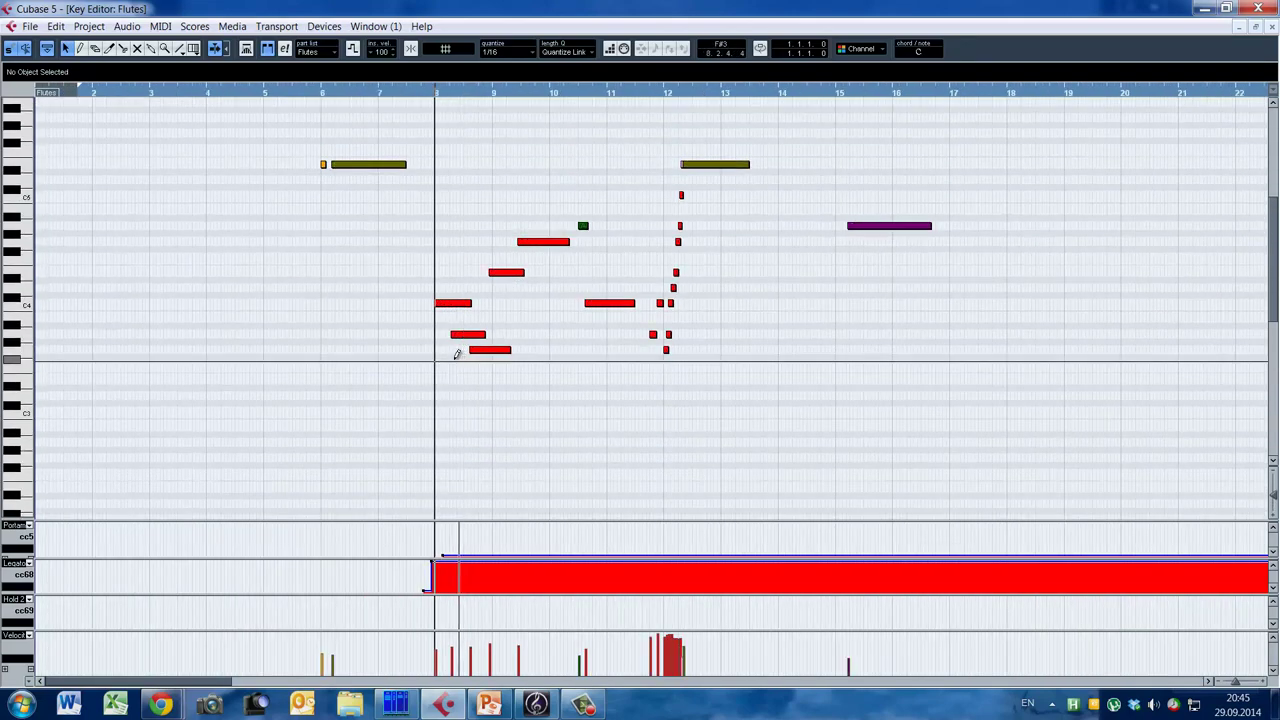
Play the flute legato passage from just before bar 8, then locate playback to the start of its second note
left_click(421, 305)
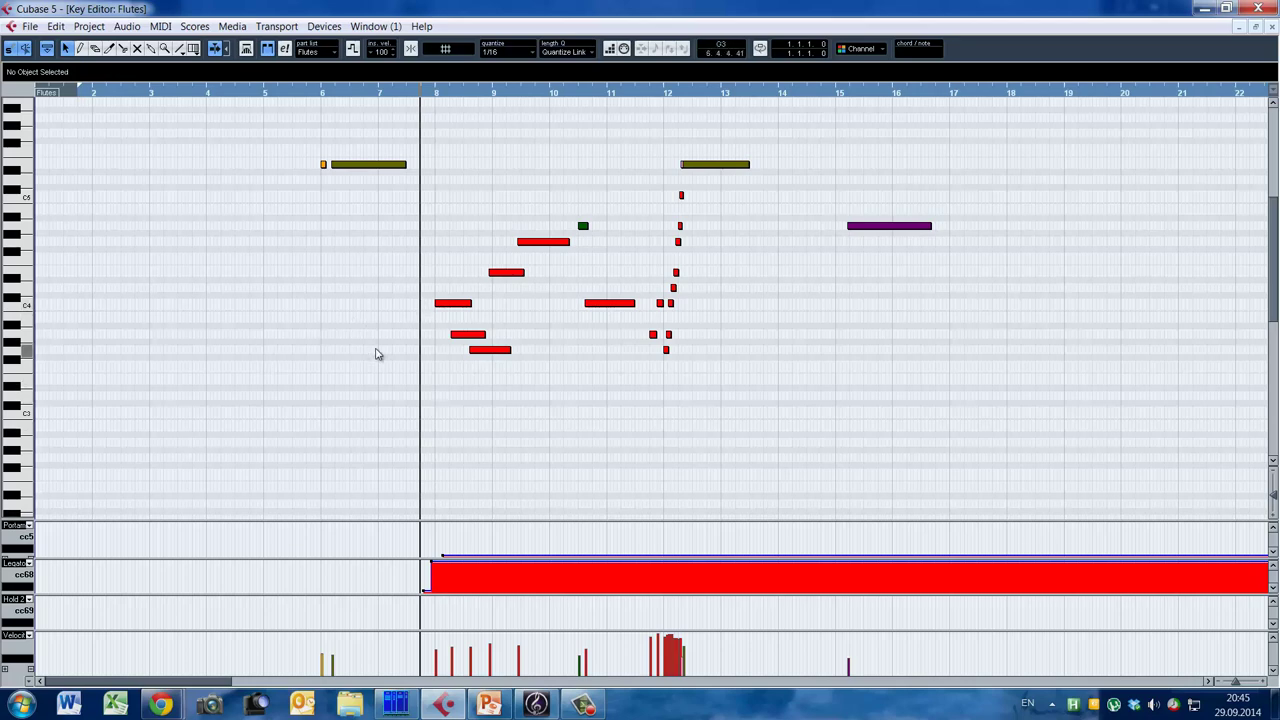
key("space")
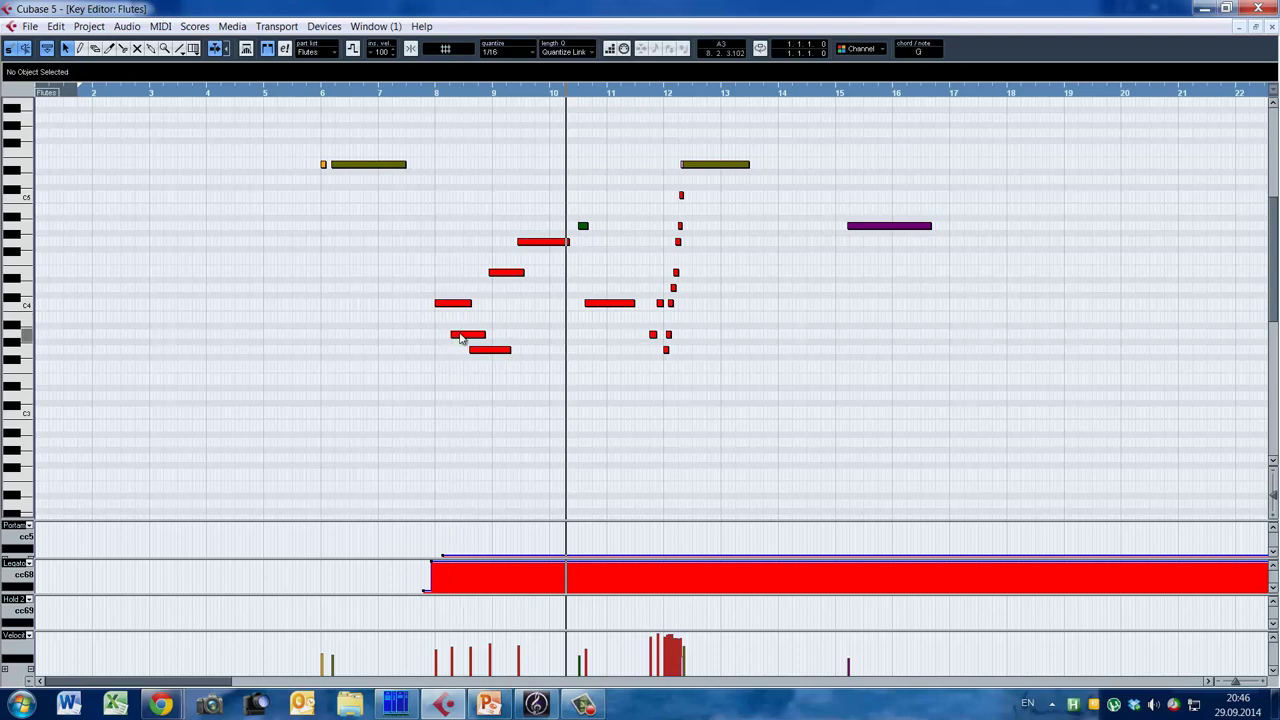
left_click(454, 335)
key("l")
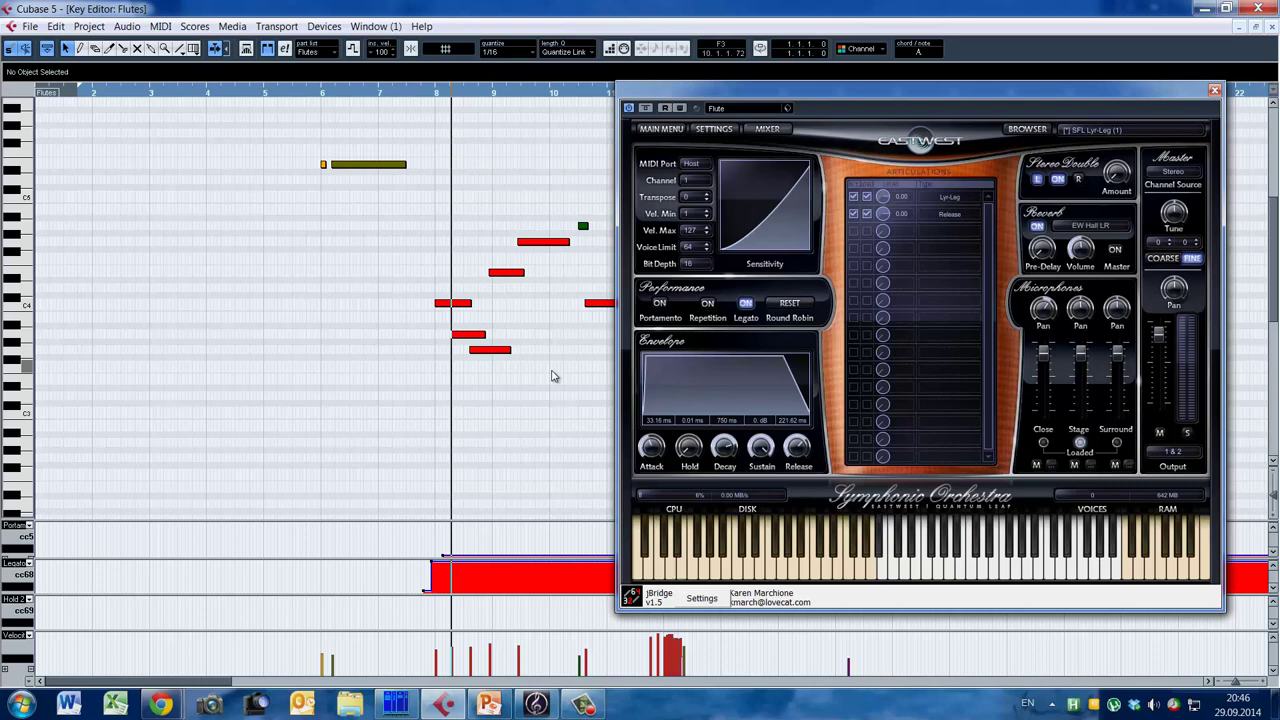
Open the Violin I part in the Key Editor, close the Flute instrument window and play the passage around bars 13 to 28
key("Return")
double_click(346, 462)
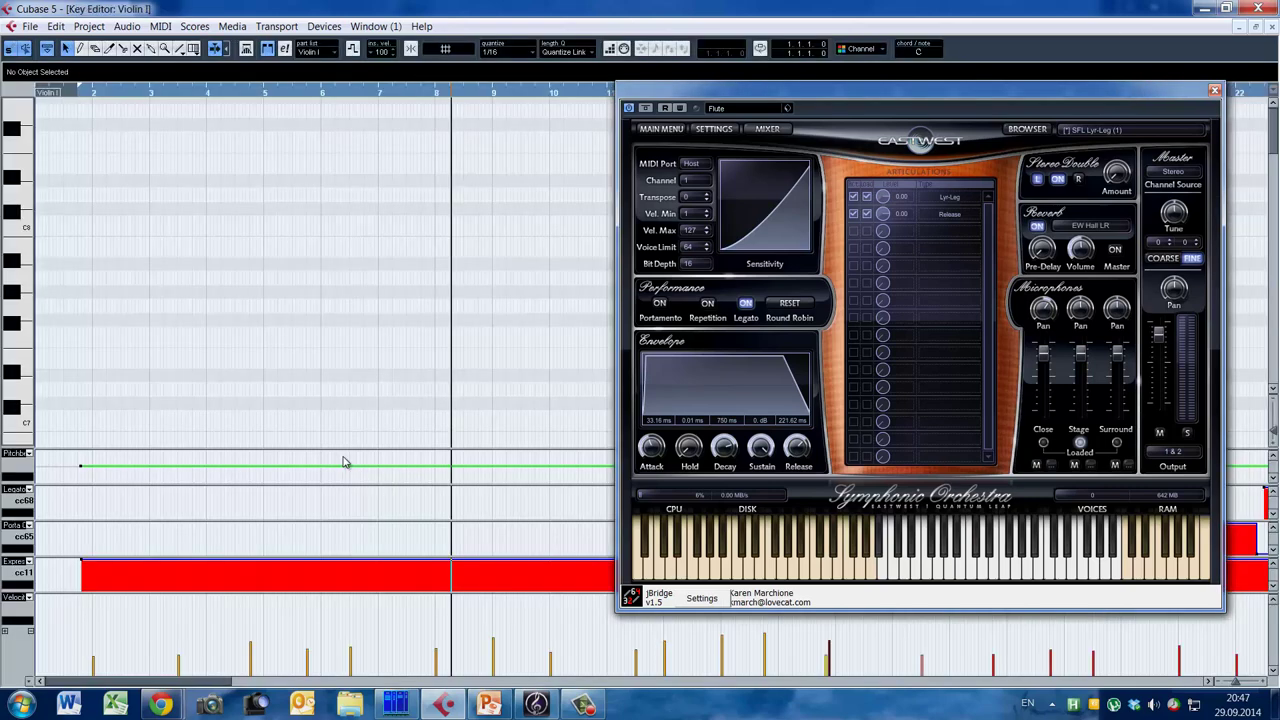
left_click(1214, 90)
scroll(477, 477, "right", 10)
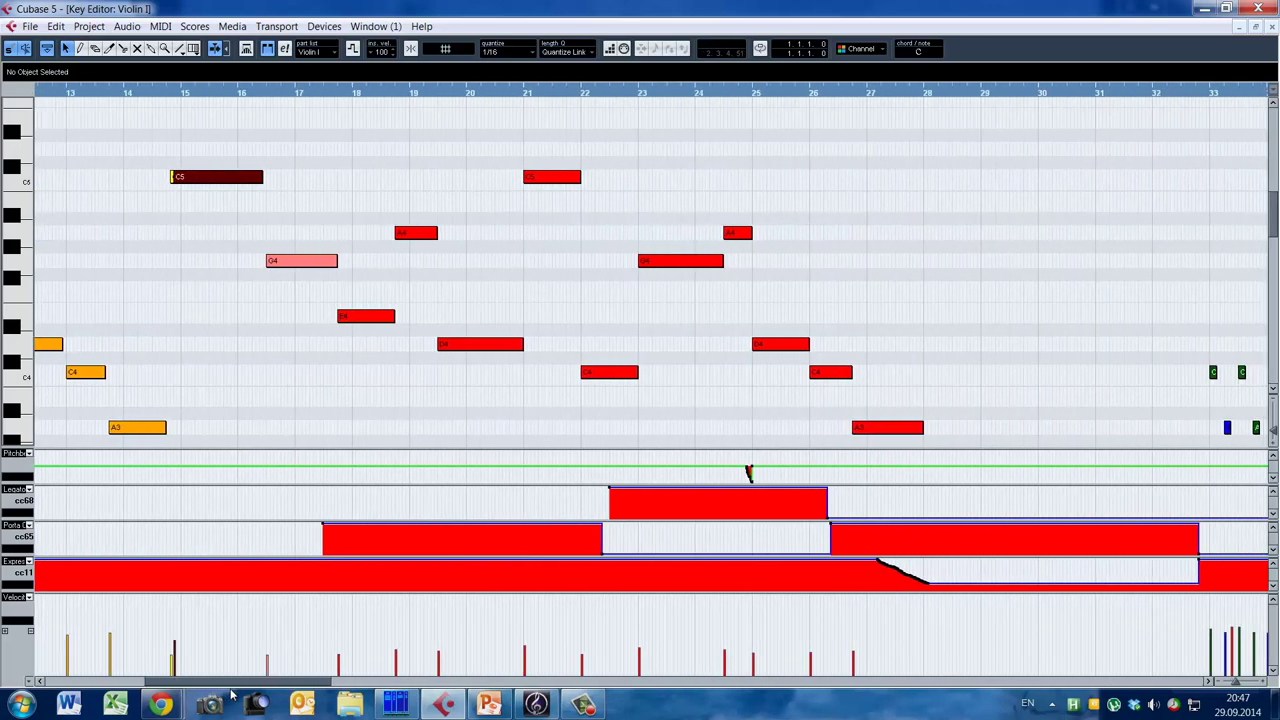
key("space")
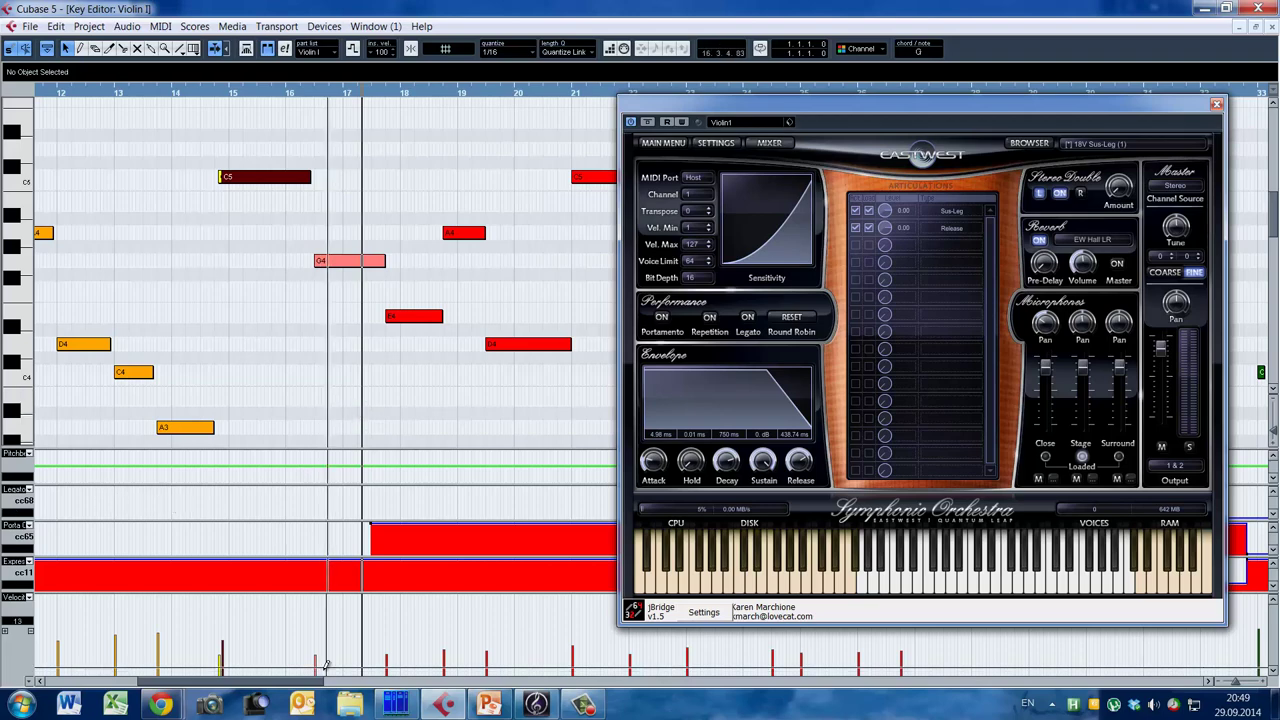
Review the list of articulations loaded in the Violin I instrument
mouse_move(313, 685)
left_mouse_down()
mouse_move(337, 685)
mouse_move(266, 690)
mouse_move(307, 699)
left_mouse_up()
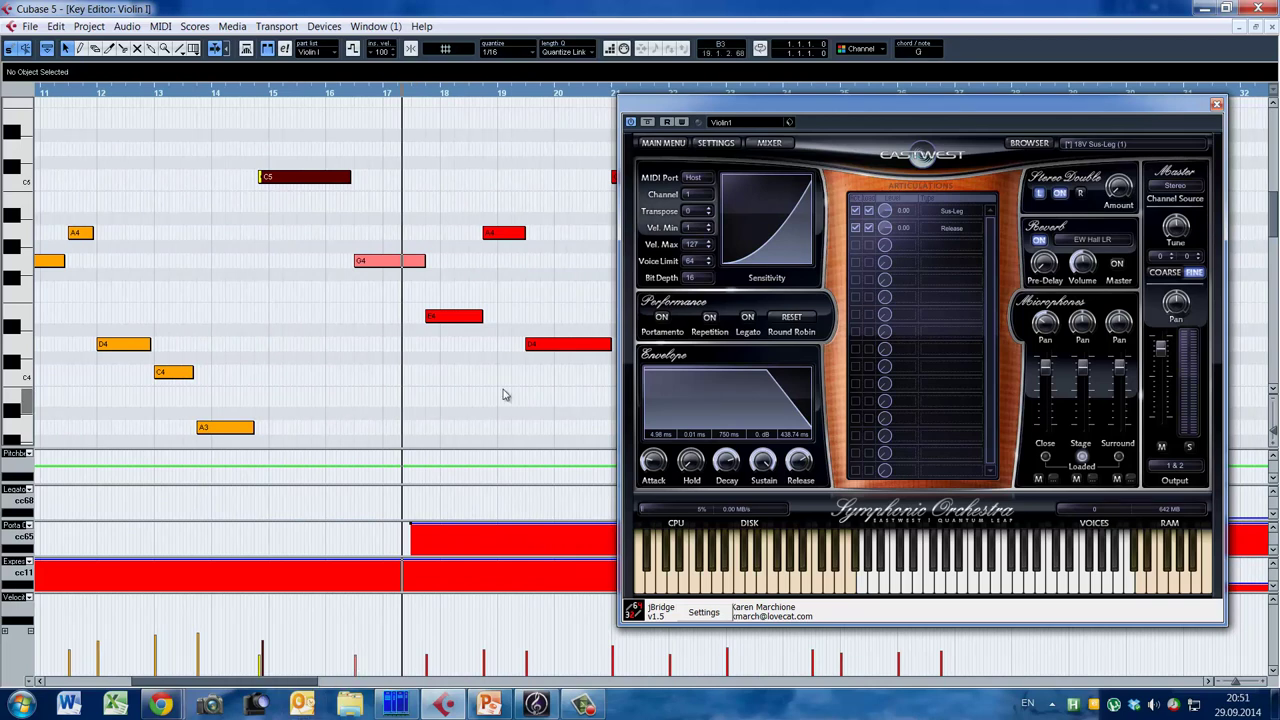
left_click(1114, 145)
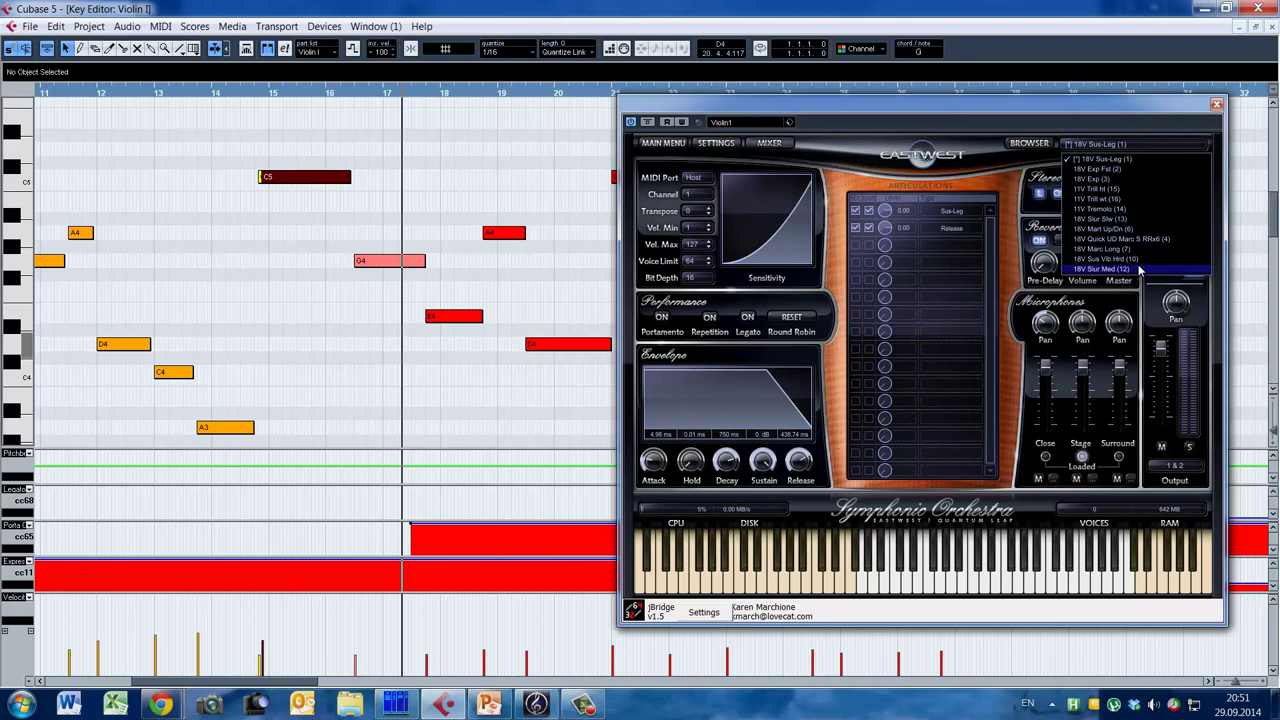
left_click(562, 265)
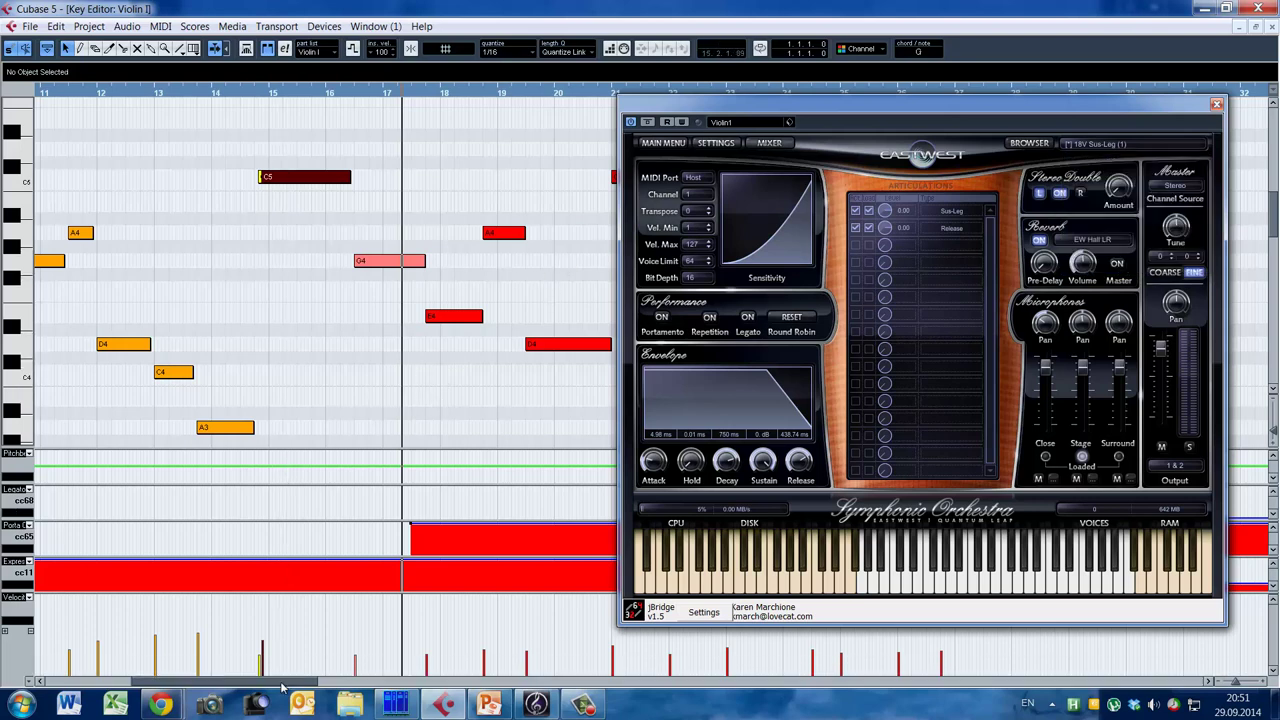
Place the playback position around bar 18 in the Violin I part and close the instrument window
left_click_drag(280, 686, 300, 686)
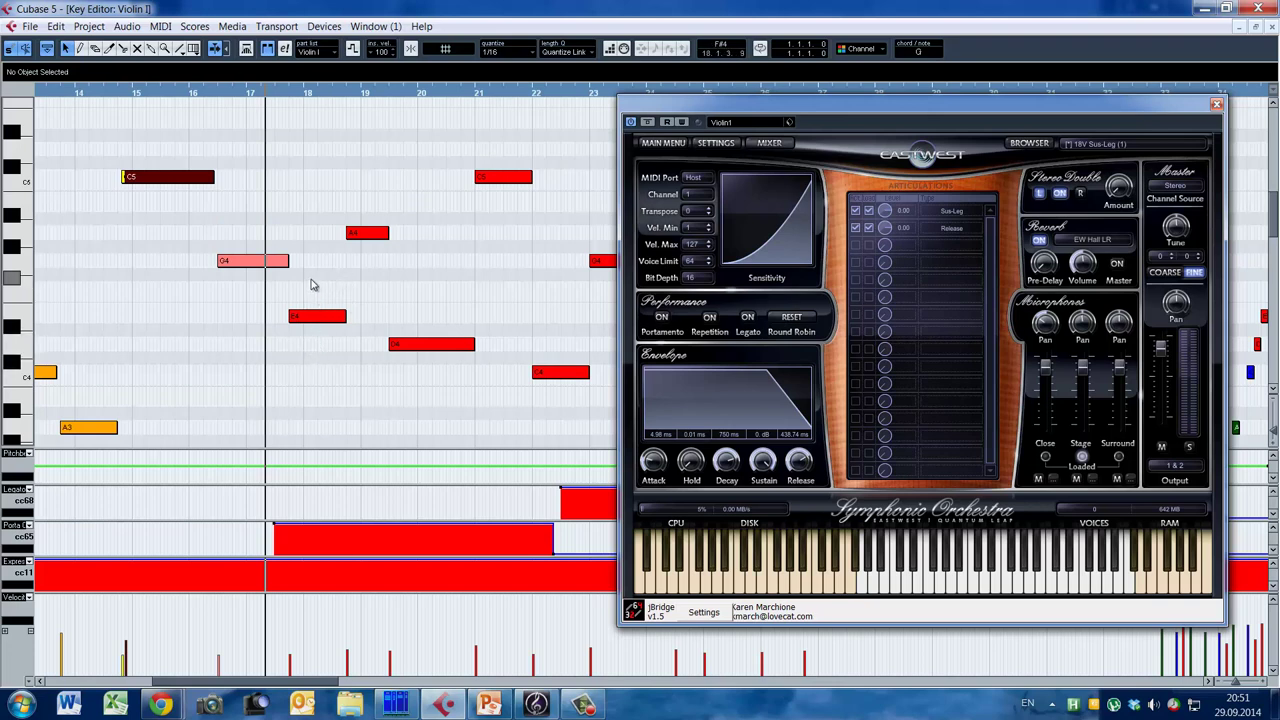
left_click(310, 92)
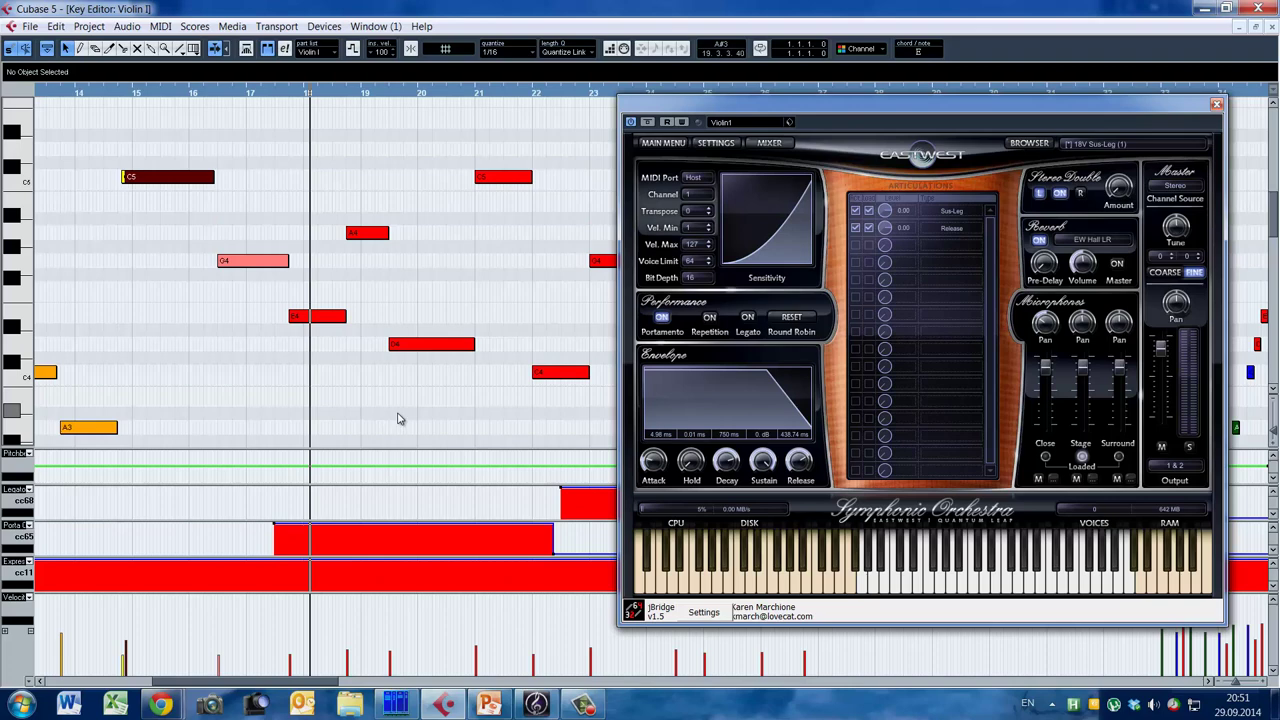
key("h")
key("h")
left_click(1216, 104)
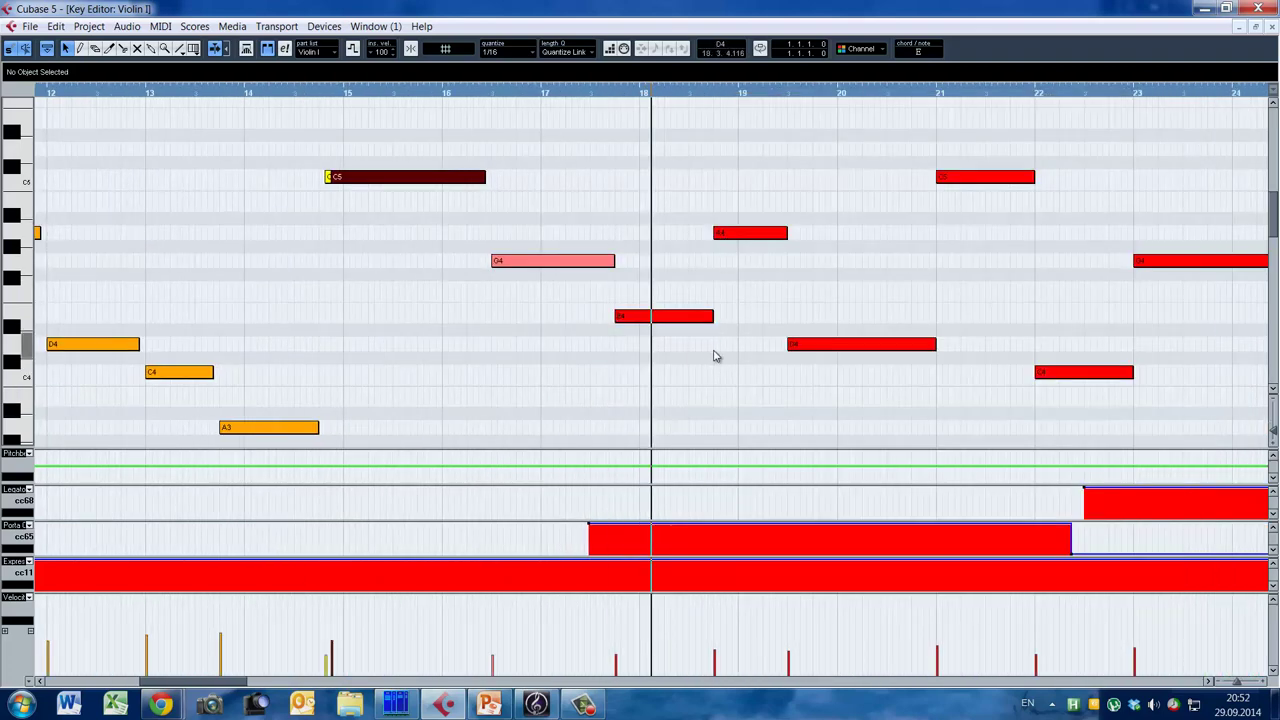
Examine closely where the E4 note meets the A4 note just before bar 19 and bring the playback position to that junction
key("n")
key("h")
key("h")
key("h")
key("h")
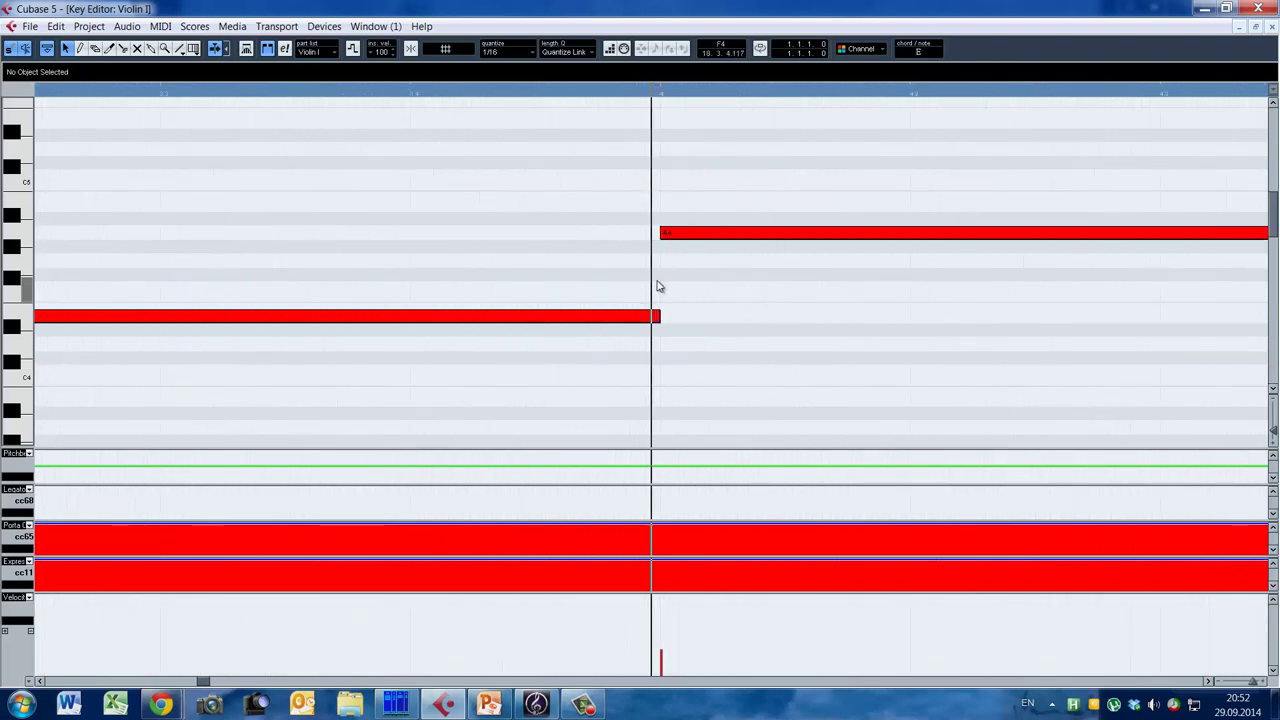
key("KP_Add")
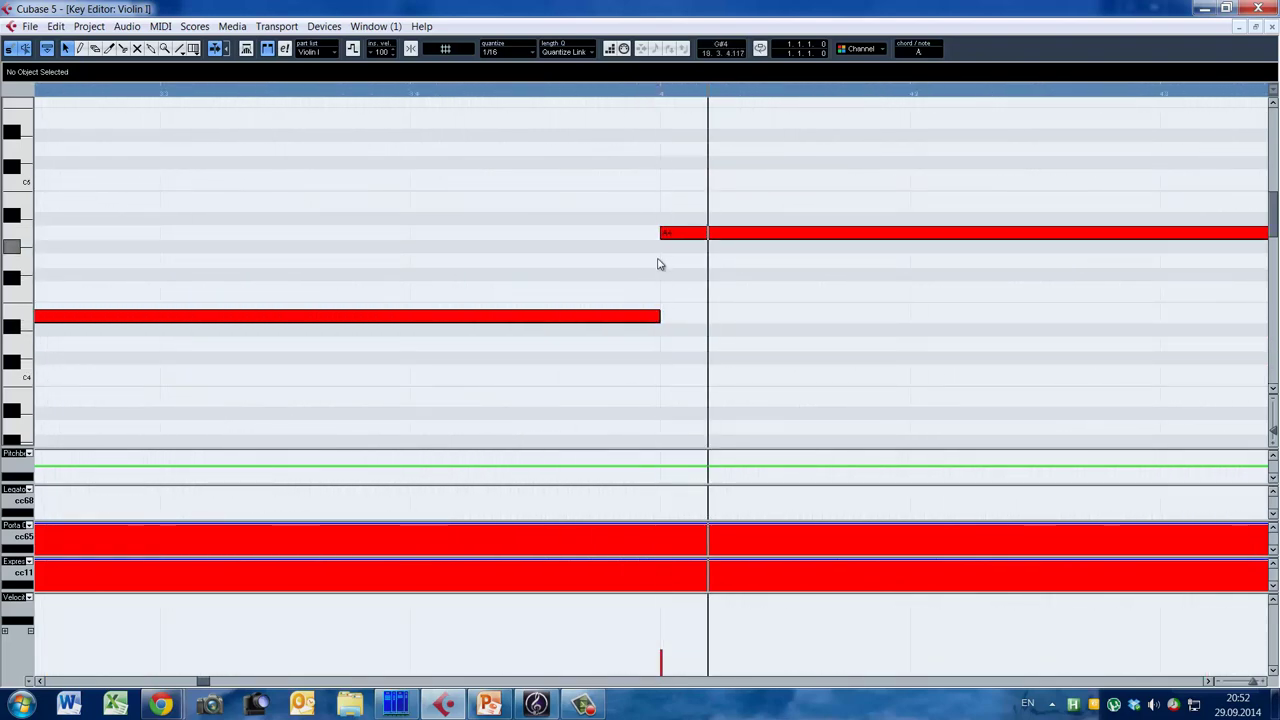
key("g")
key("g")
key("g")
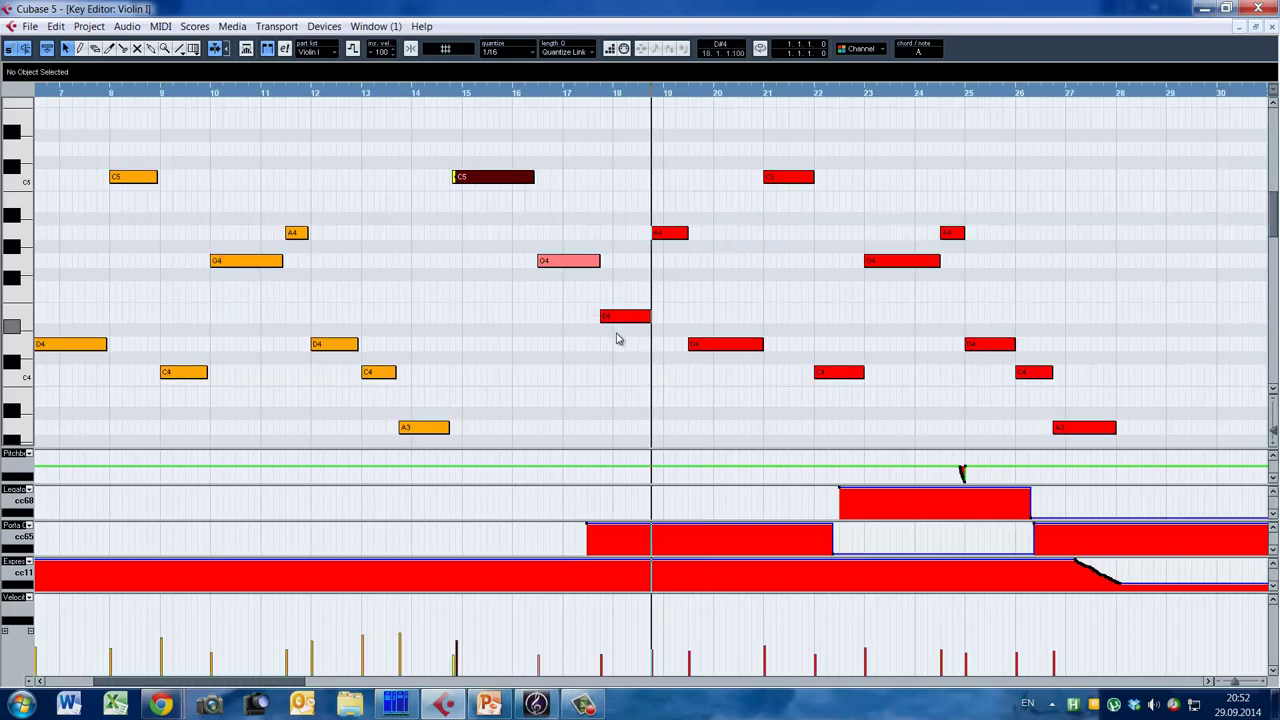
key("h")
key("h")
key("g")
key("g")
key("g")
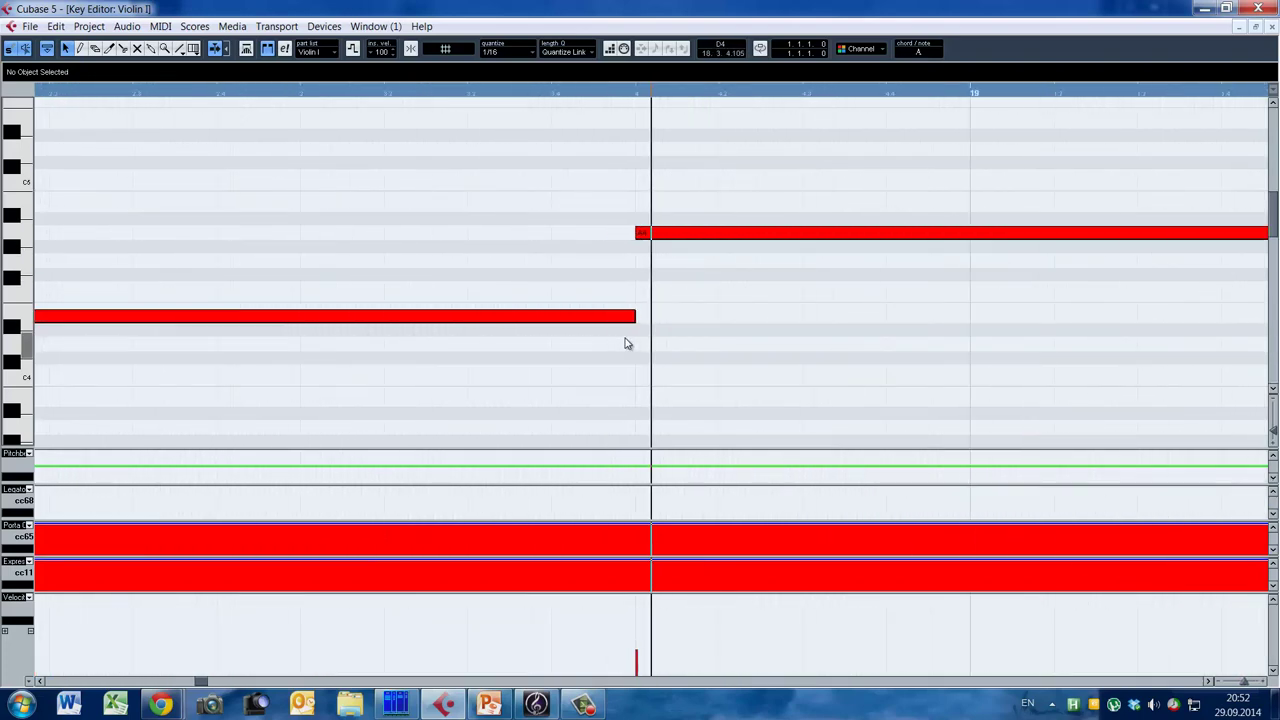
key("g")
key("g")
key("g")
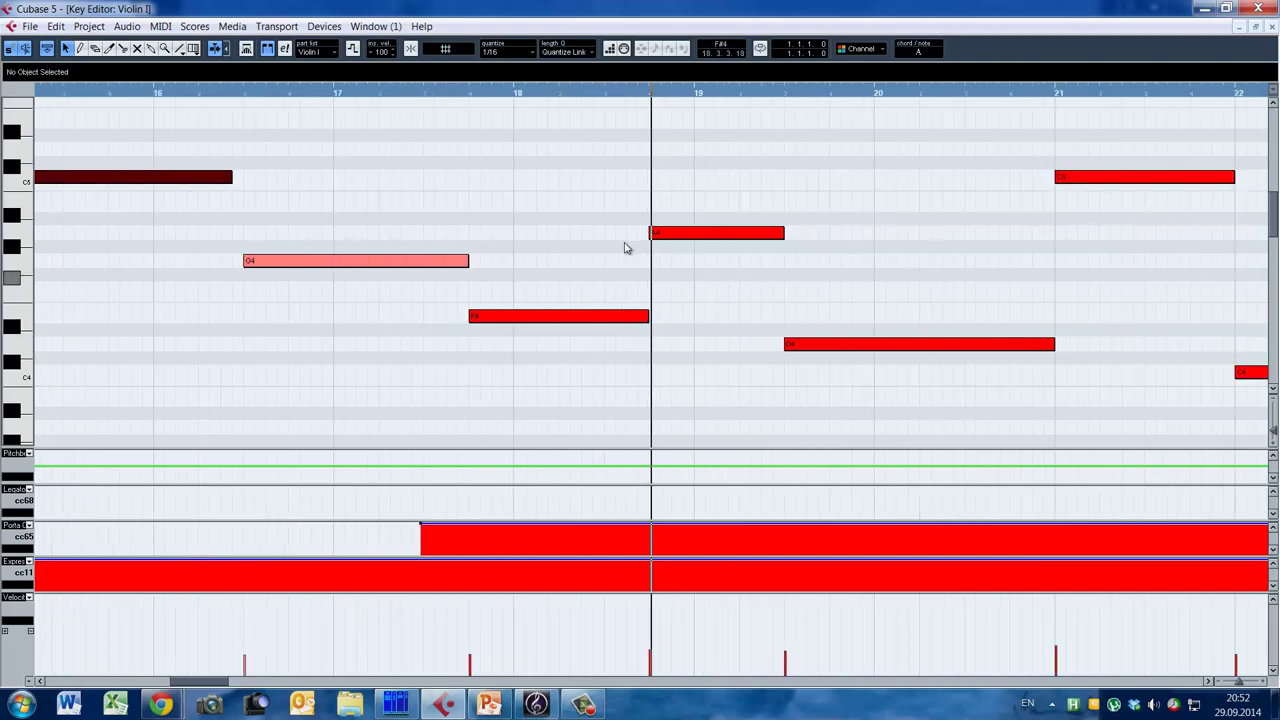
Try lengthening the E4 note slightly into the start of the A4 note before bar 19, and undo the change
left_click_drag(649, 317, 650, 317)
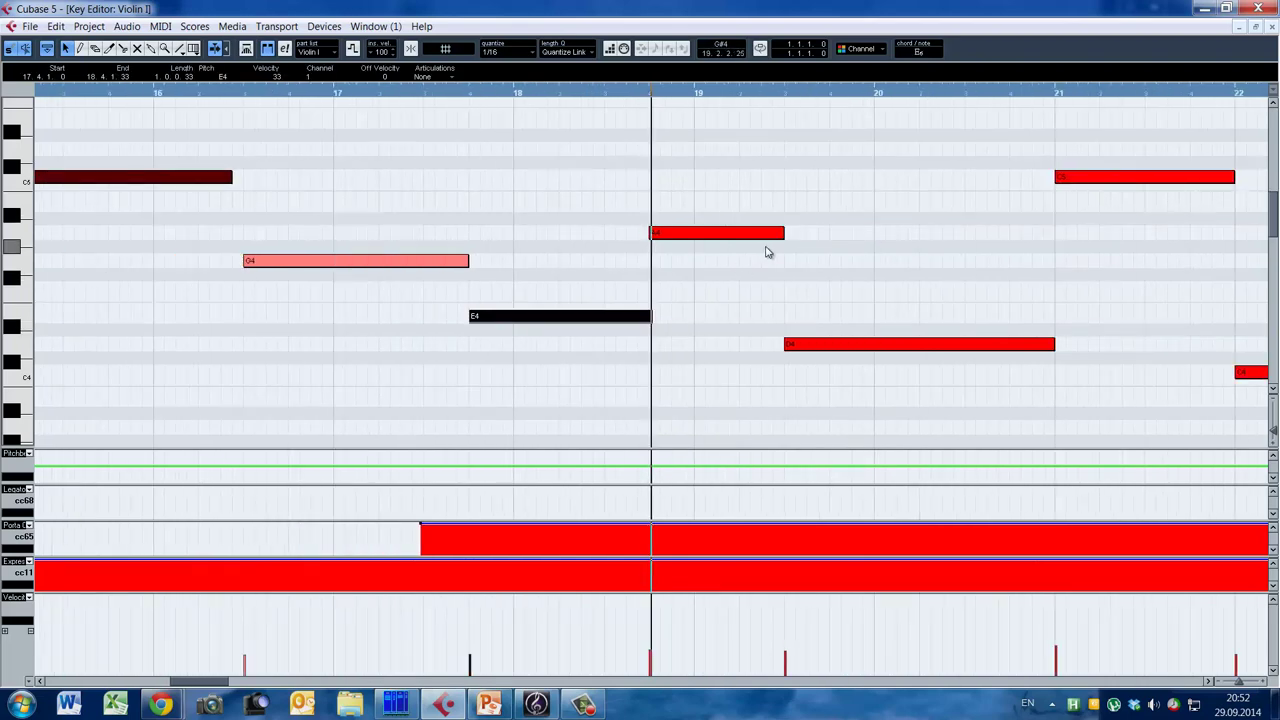
left_click_drag(784, 232, 798, 232)
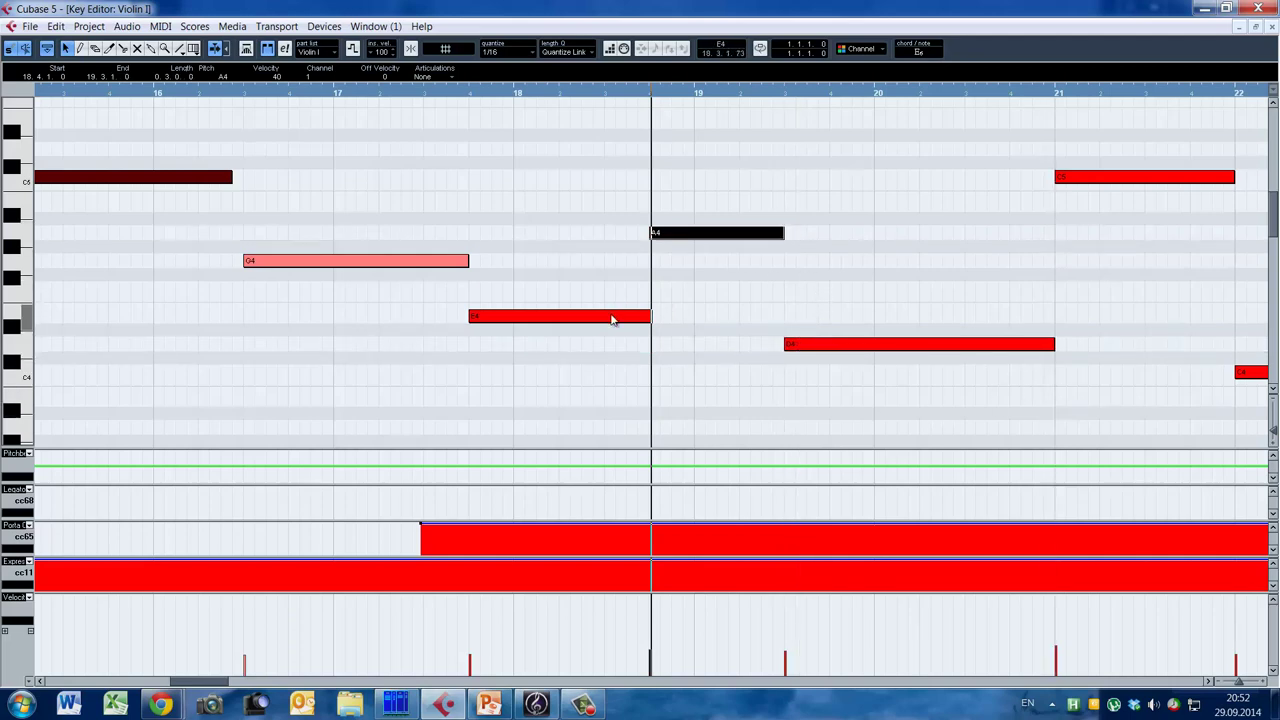
key("ctrl+z")
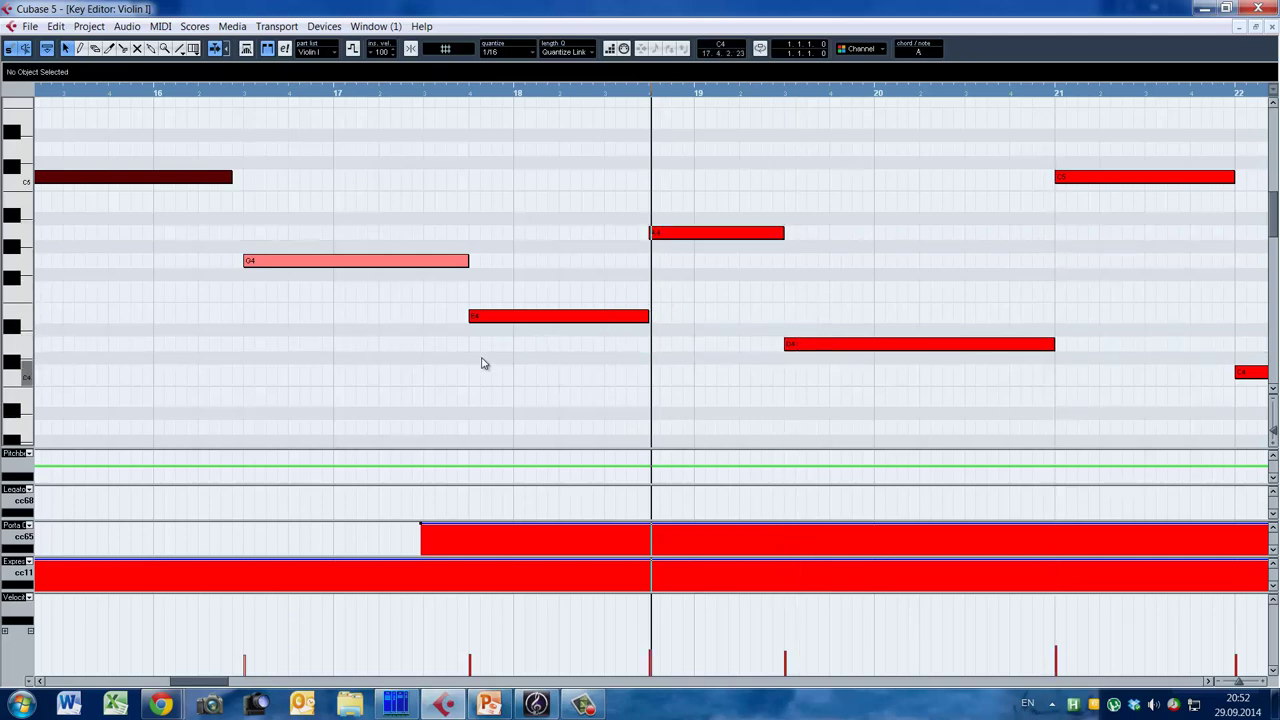
Open the Violin I instrument window and check its list of loaded articulations
key("F11")
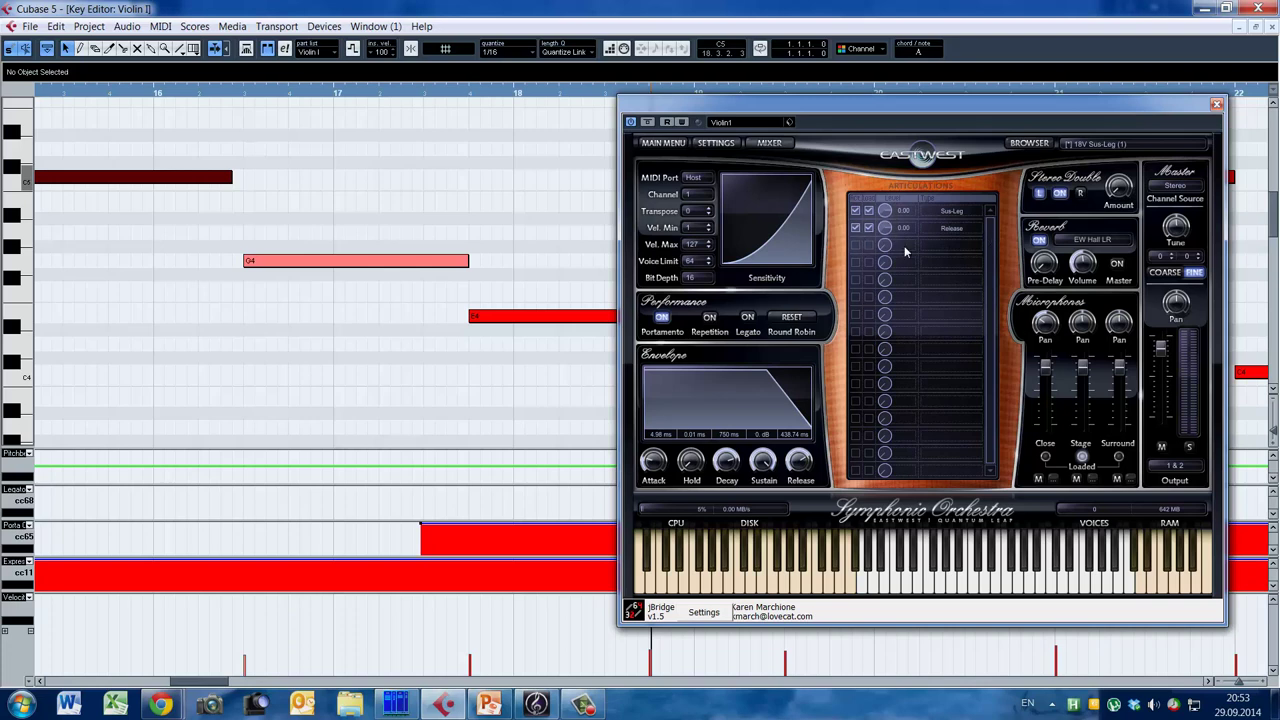
left_click(1106, 147)
left_click(1110, 147)
Audition a high note on the instrument's keyboard while switching the EW Hall LR reverb off and on
left_click(988, 586)
left_click(1039, 242)
left_click(985, 583)
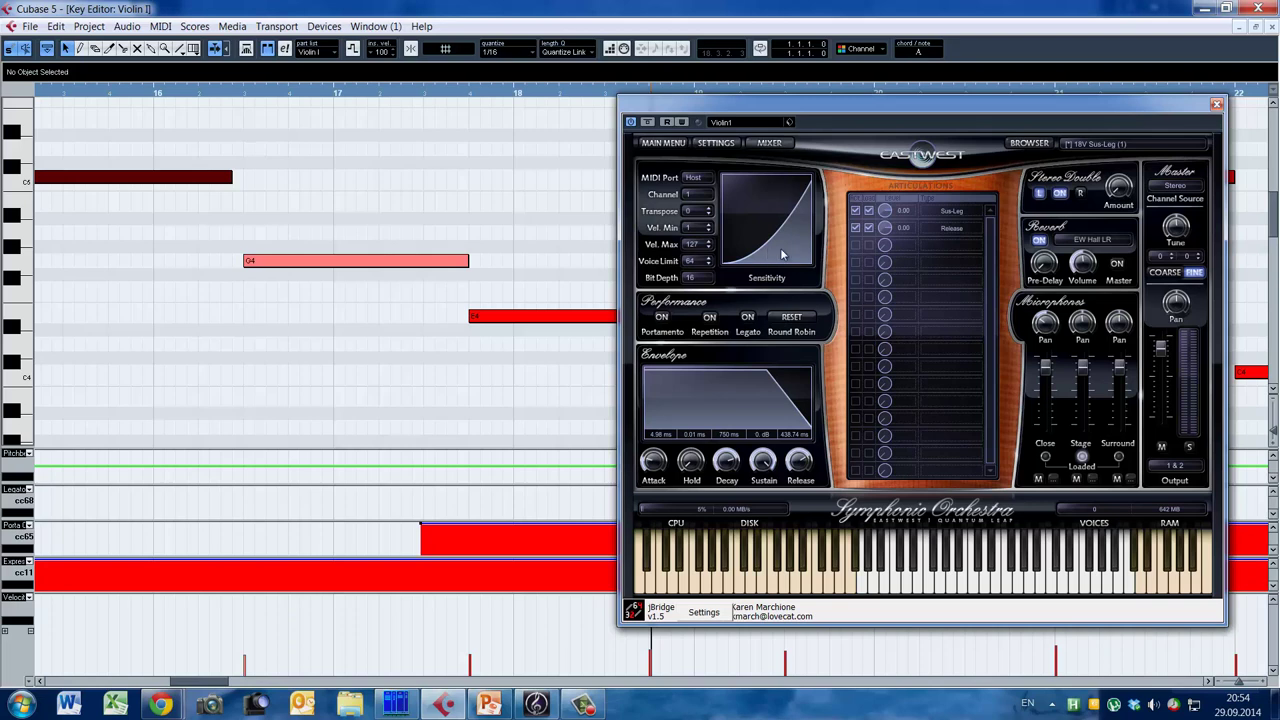
left_click(1040, 244)
left_click(1040, 243)
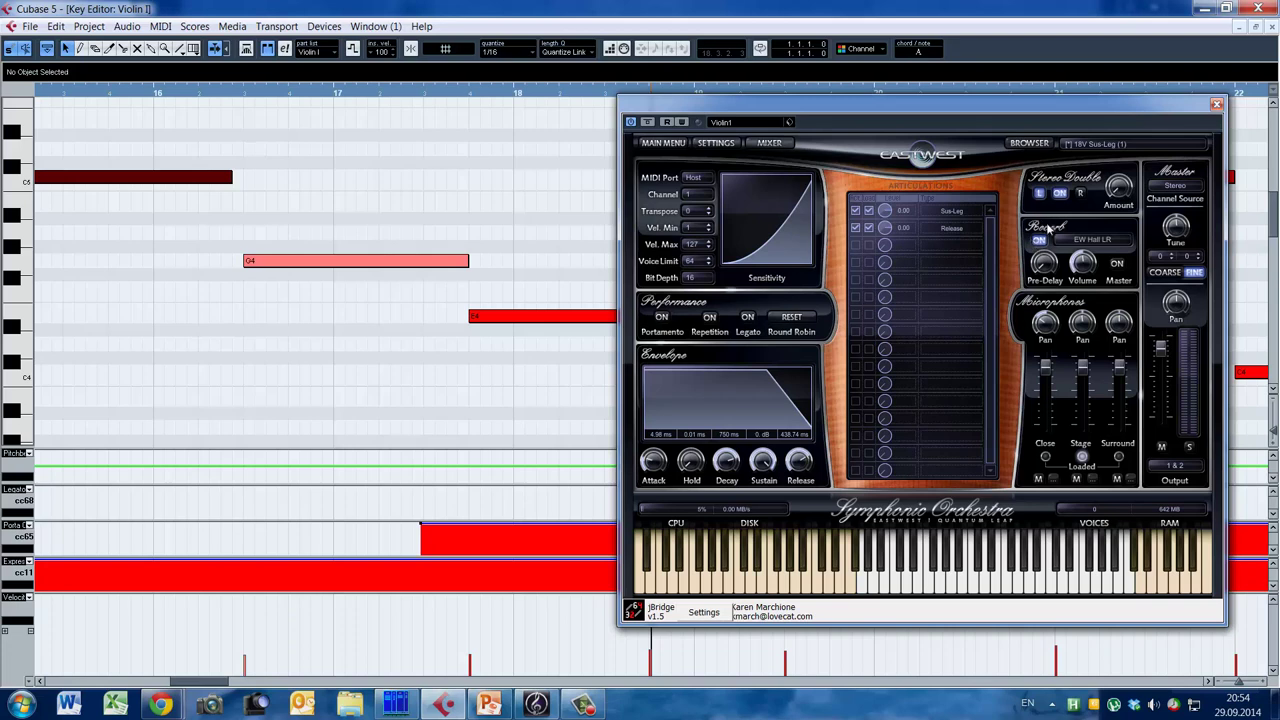
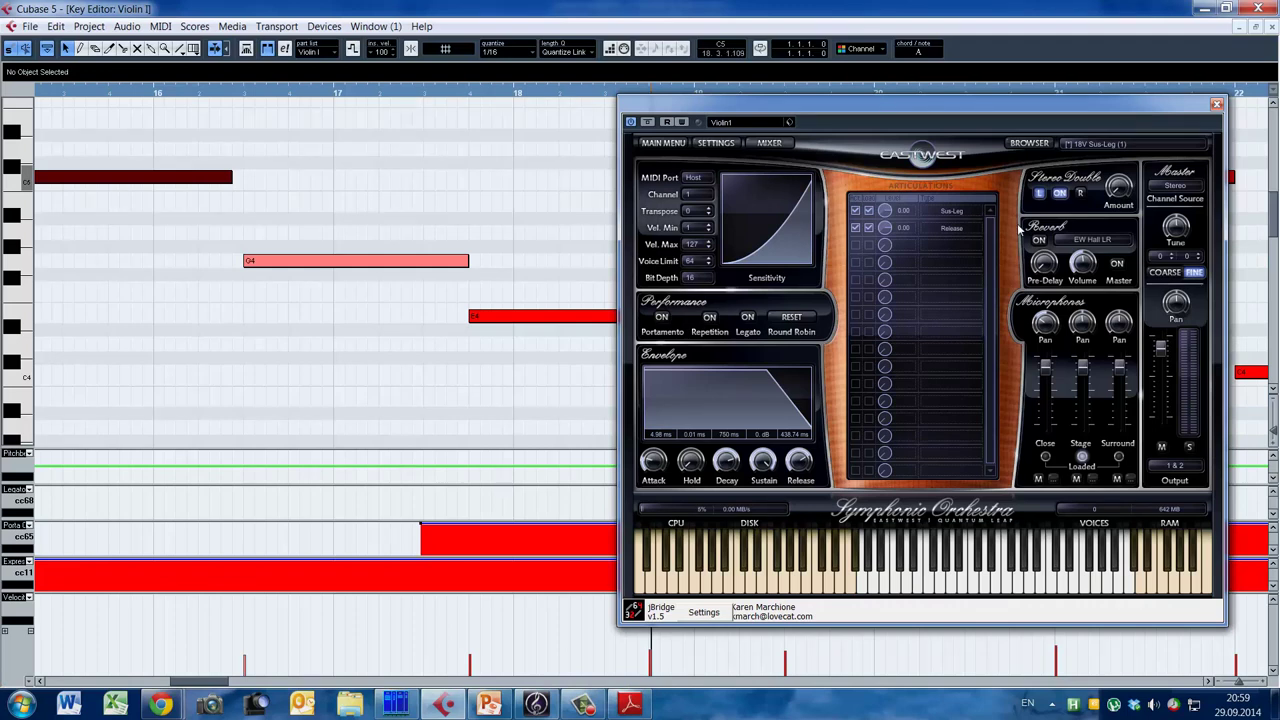
Select the 18V Sus-Leg (1) articulation for Violin I and close the instrument window
left_click(1139, 149)
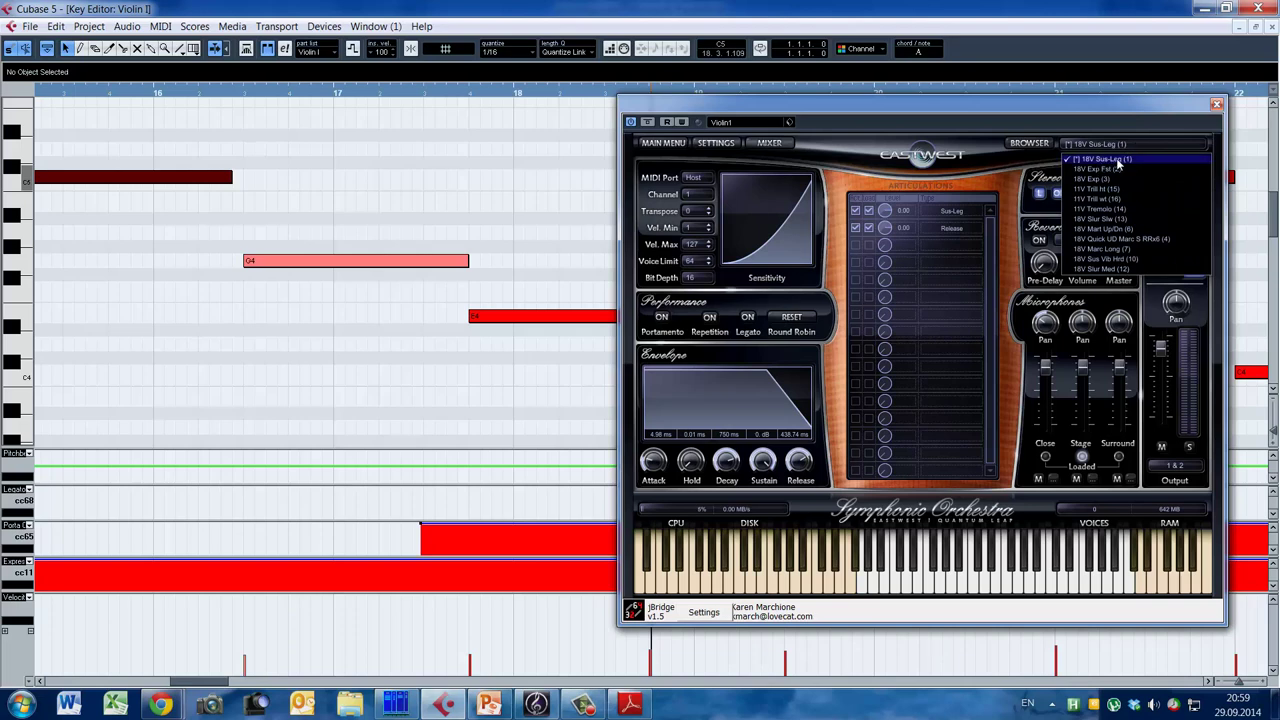
left_click(1121, 159)
left_click_drag(1134, 110, 1045, 126)
left_click(1126, 120)
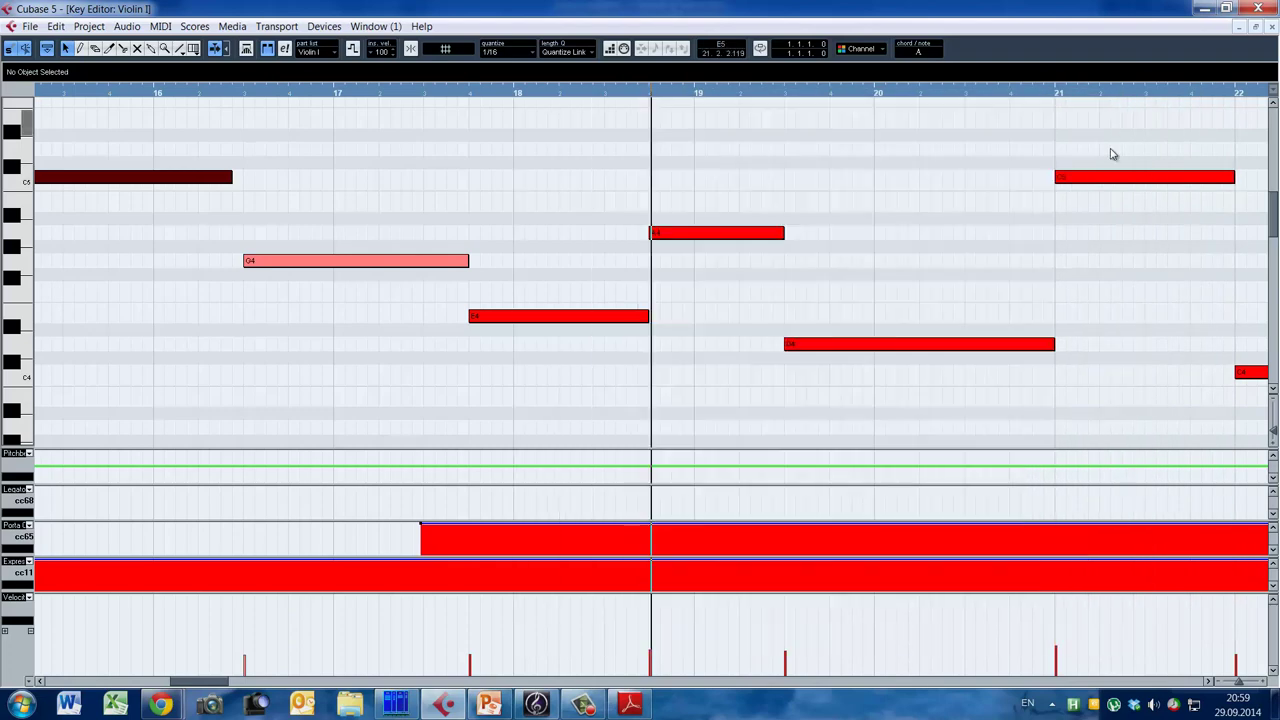
Try extending the E4 note's end to 18.4.3.1 over the A4 note and play the transition from the start of E4
key("g")
key("g")
key("g")
left_click(577, 373)
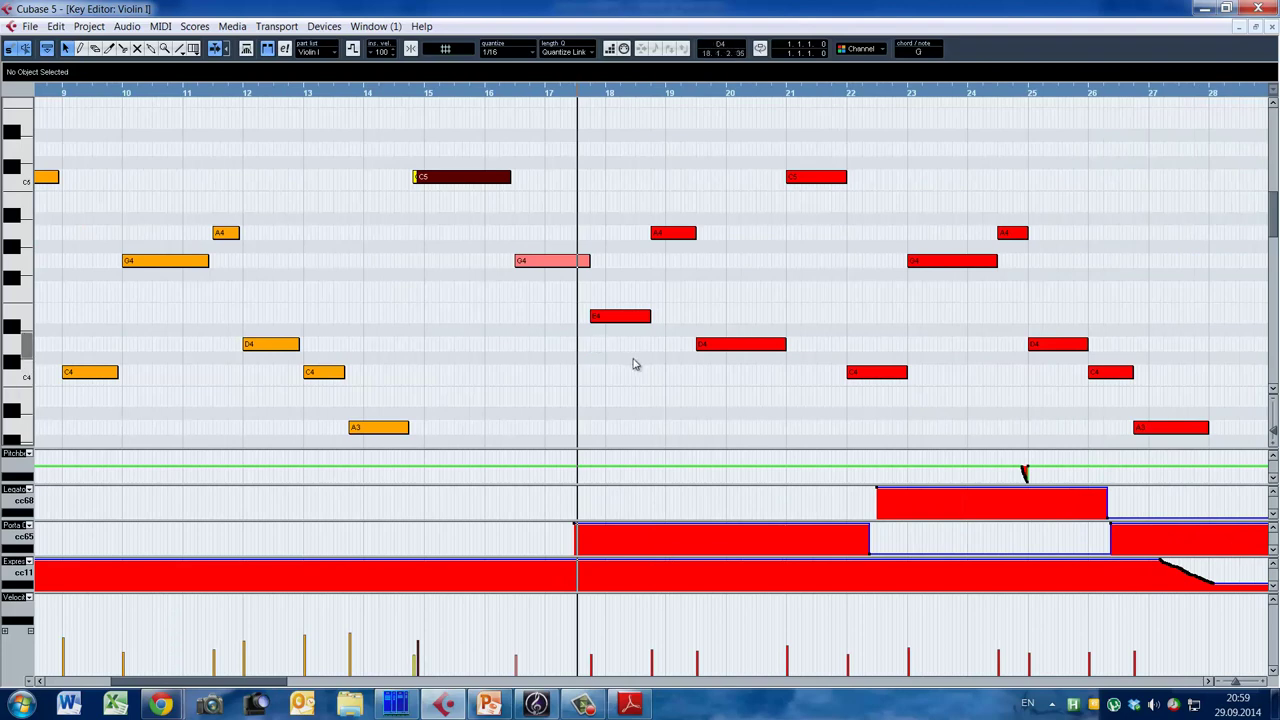
left_click(617, 318)
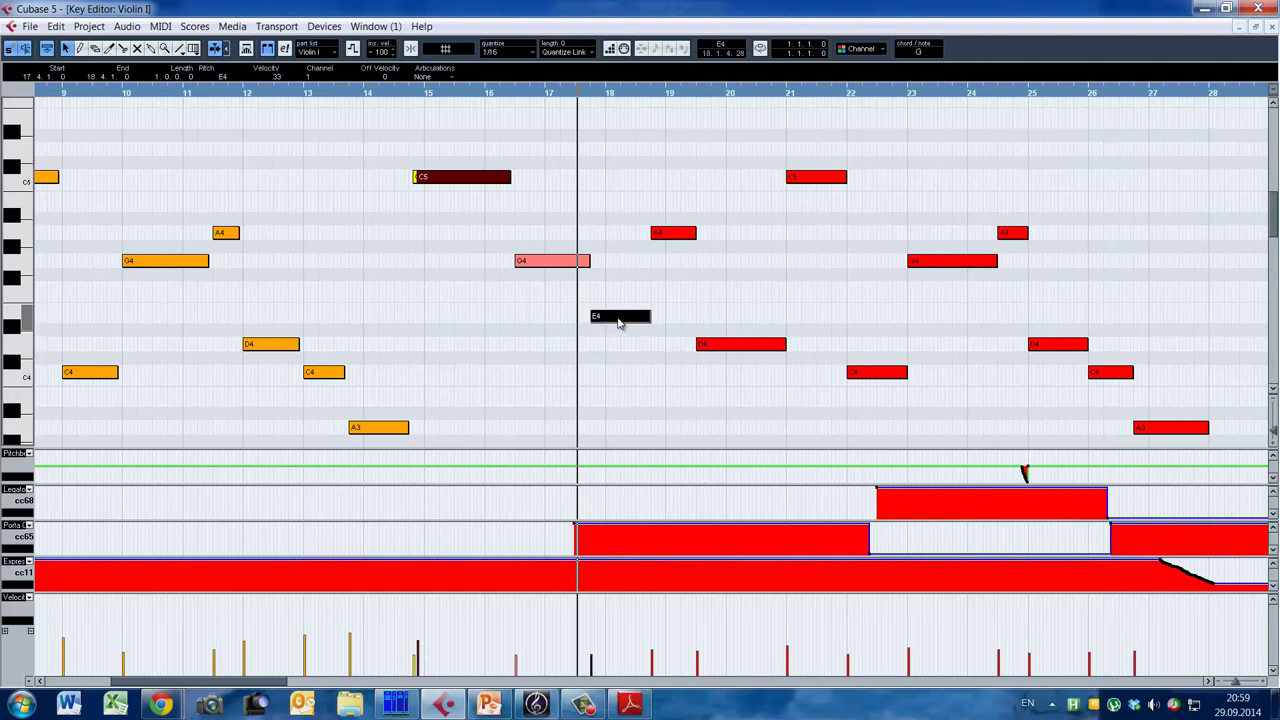
left_click(588, 338, "alt+shift")
left_click_drag(652, 319, 658, 319)
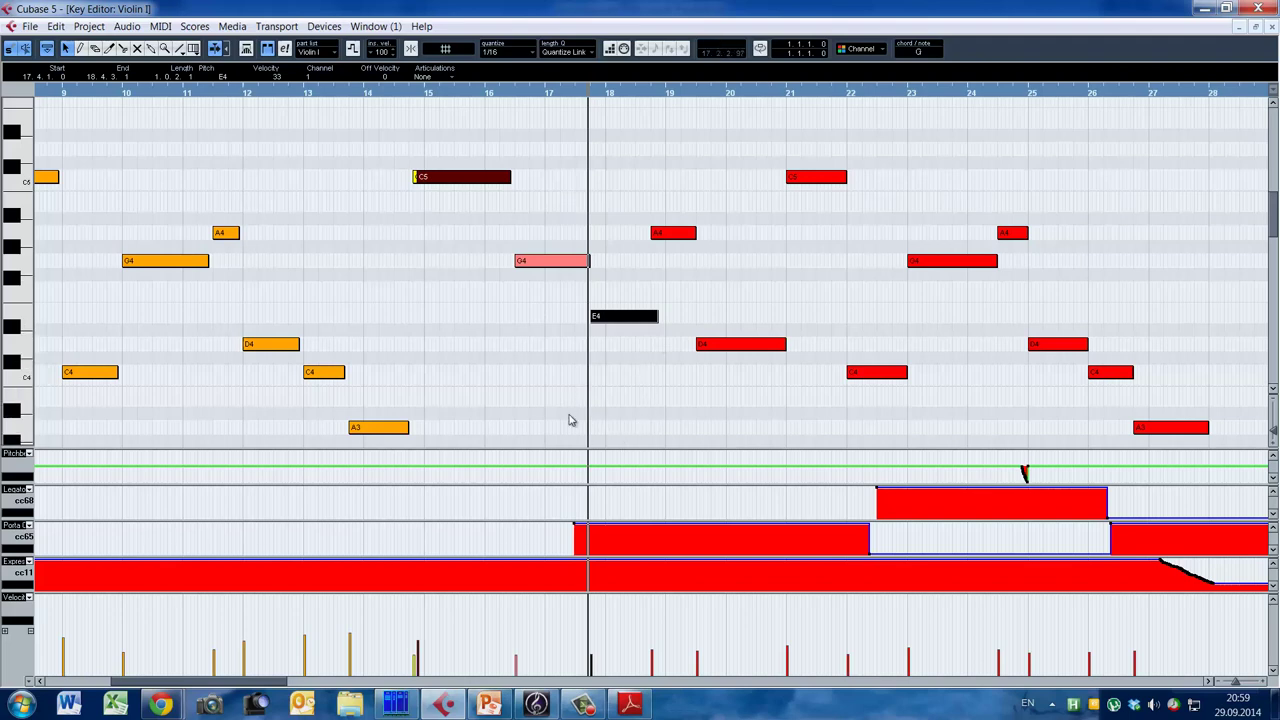
key("space")
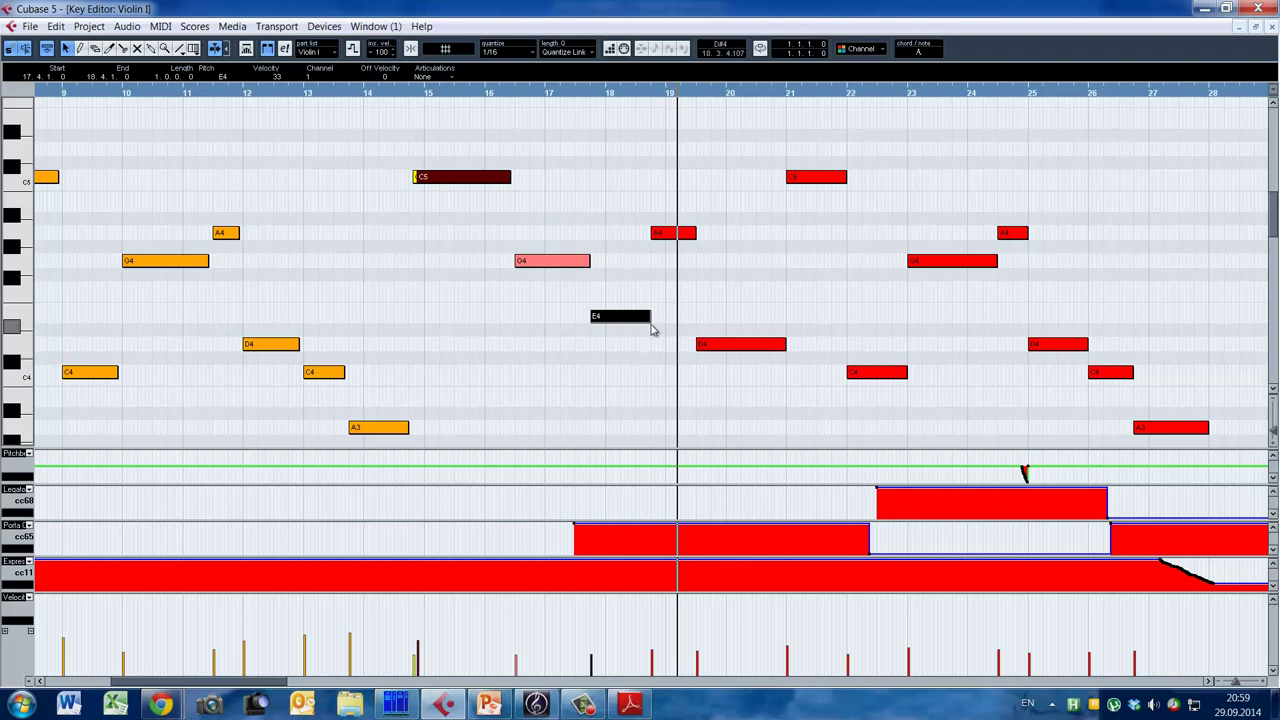
Compare playback of the E4 to A4 transition with the E4 note's end extended to 18.4.2.58 and with that extension undone
left_click_drag(650, 321, 655, 322)
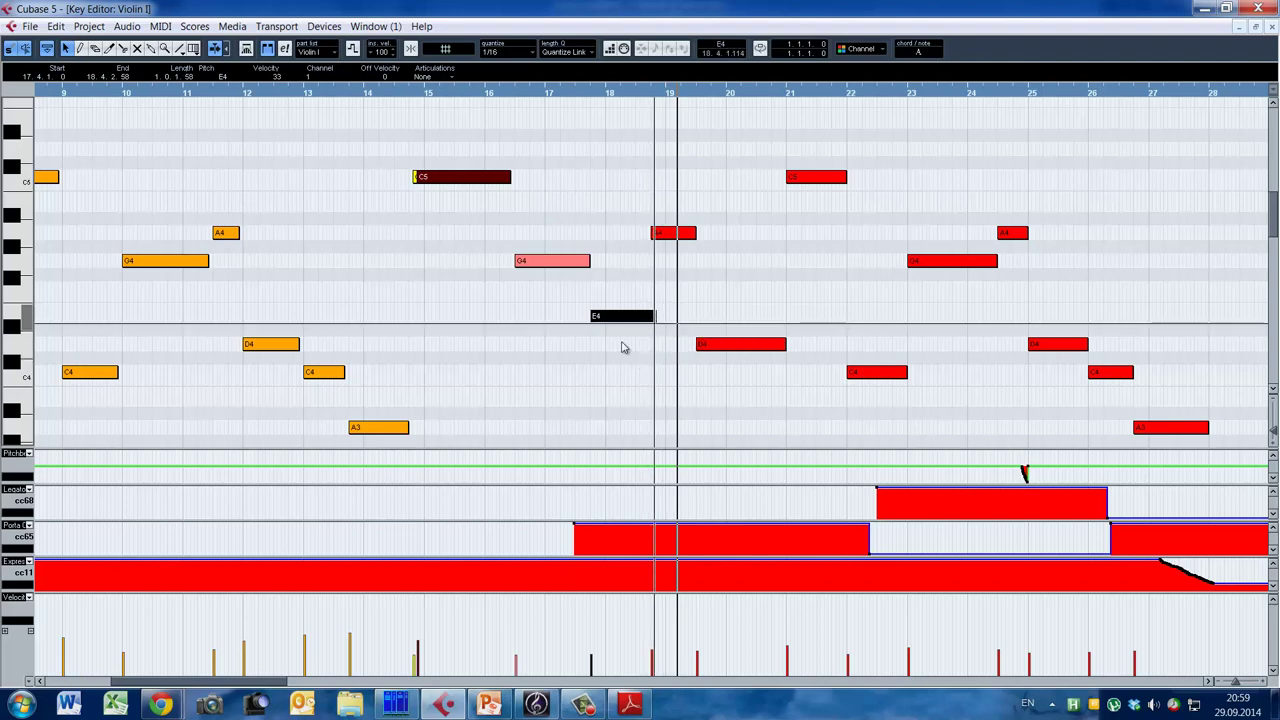
left_click(589, 96)
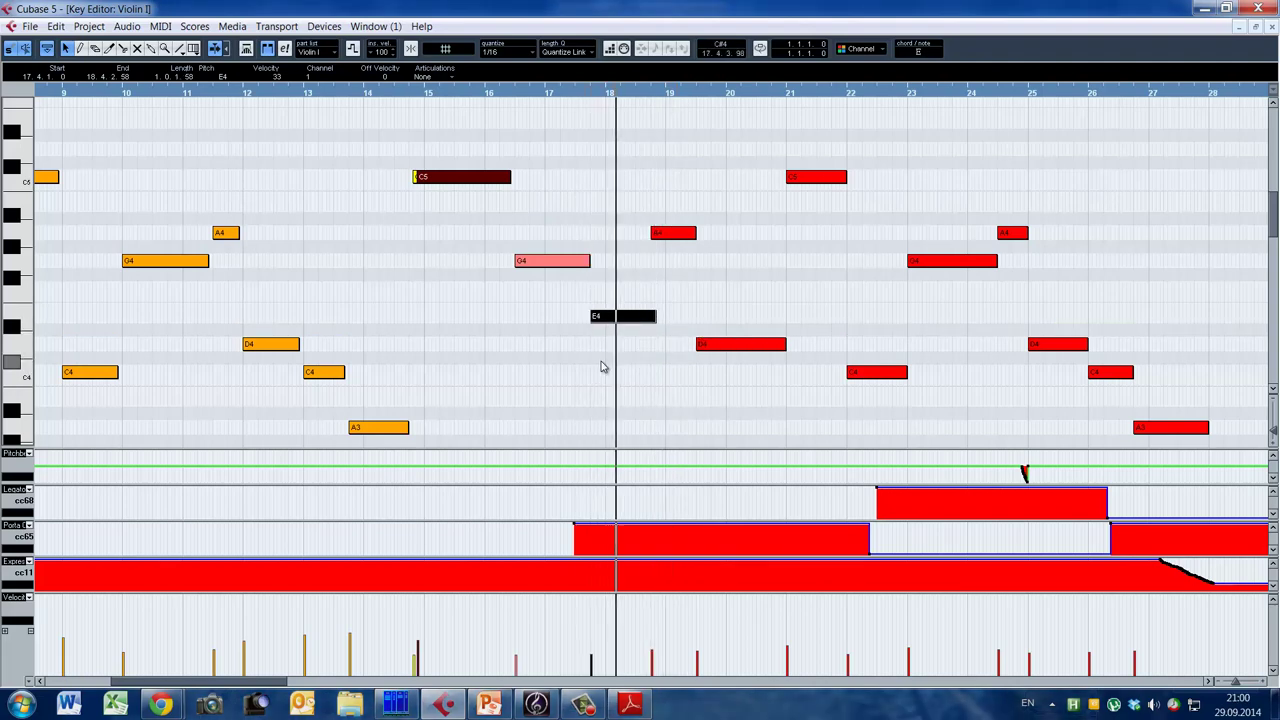
key("ctrl+z")
left_click(591, 97)
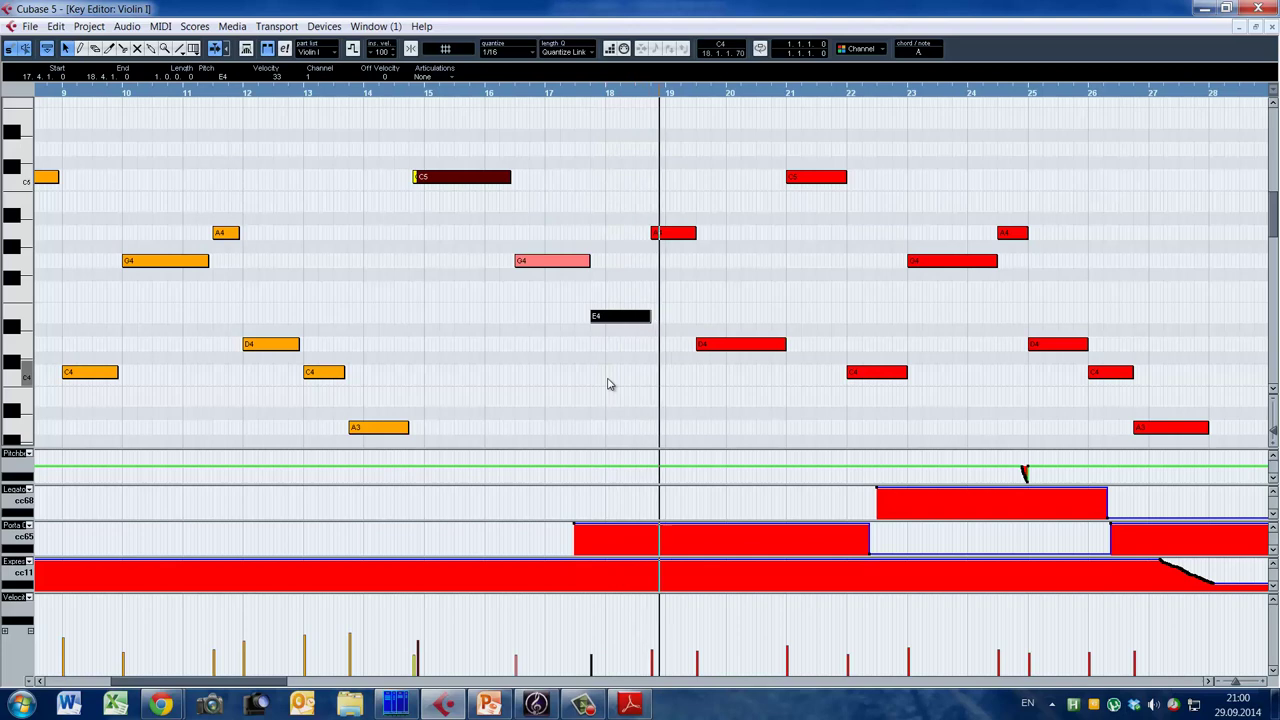
scroll(704, 387, "down", 2)
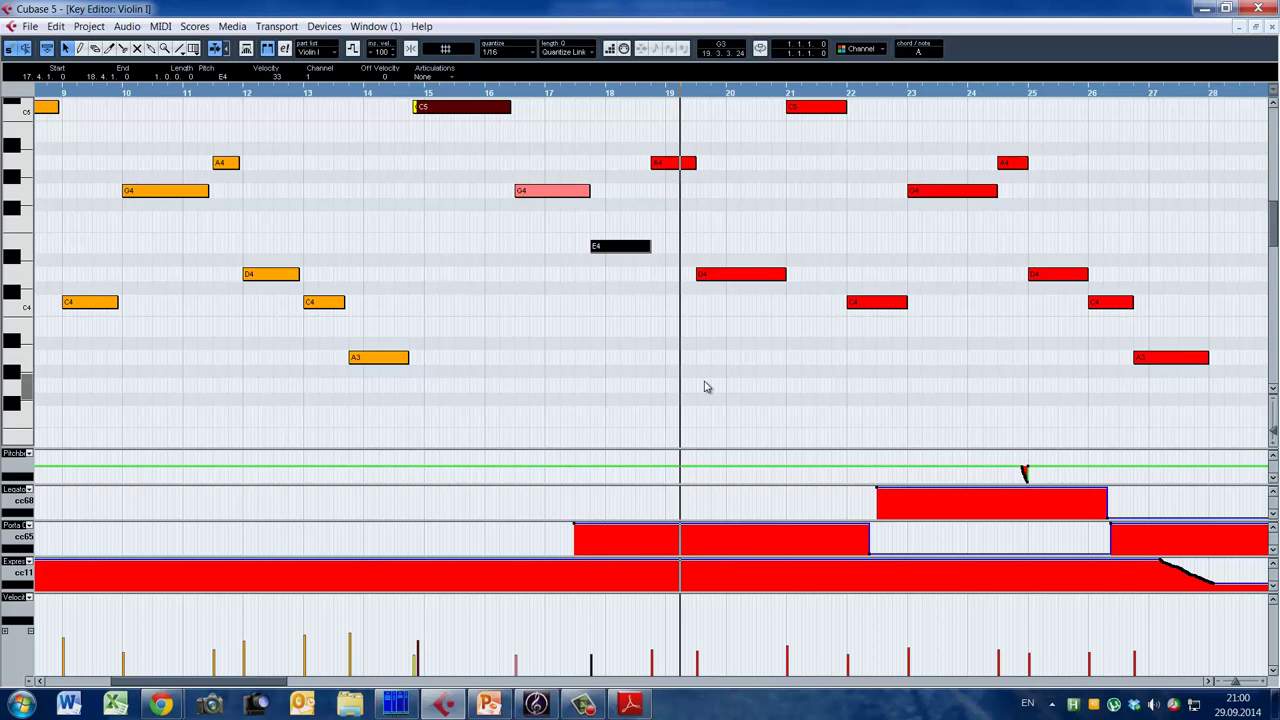
Switch to the Symphonic Orchestra manual in Adobe Reader and highlight the Marc RR and Mod 0-64 Mart Up/Dn layers under Short Scripts
key("alt+Tab")
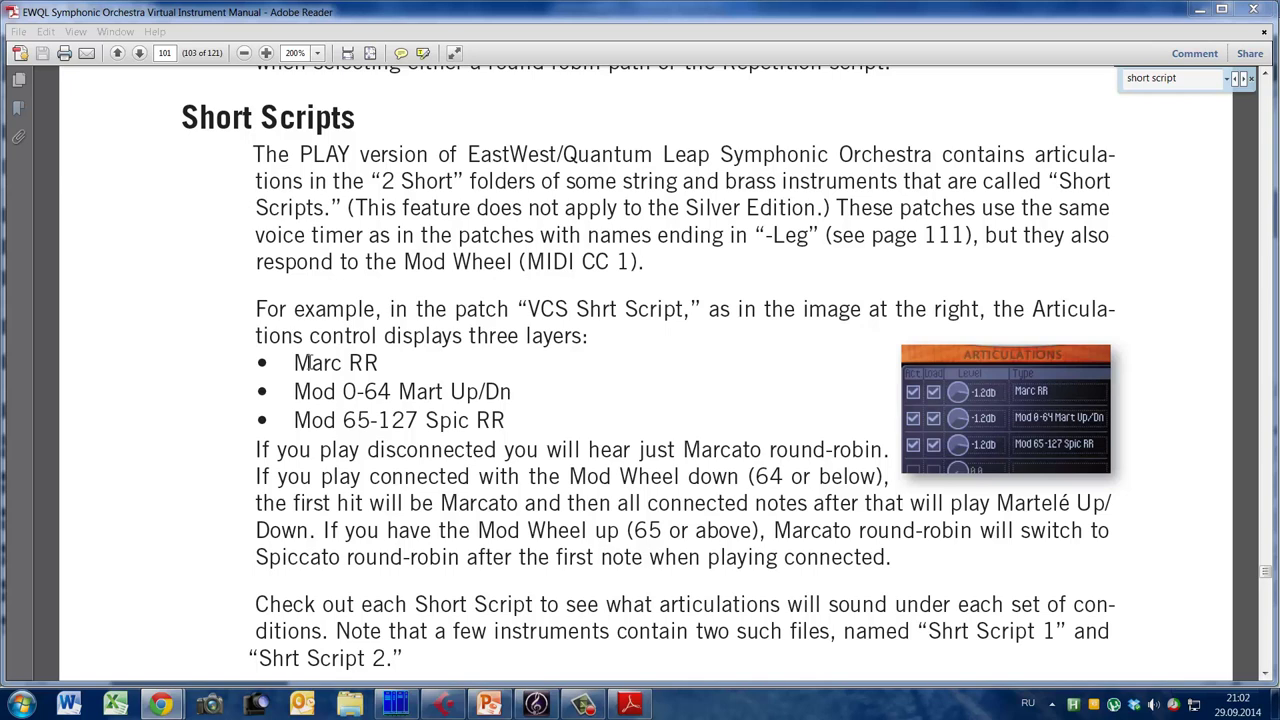
left_click_drag(297, 363, 380, 370)
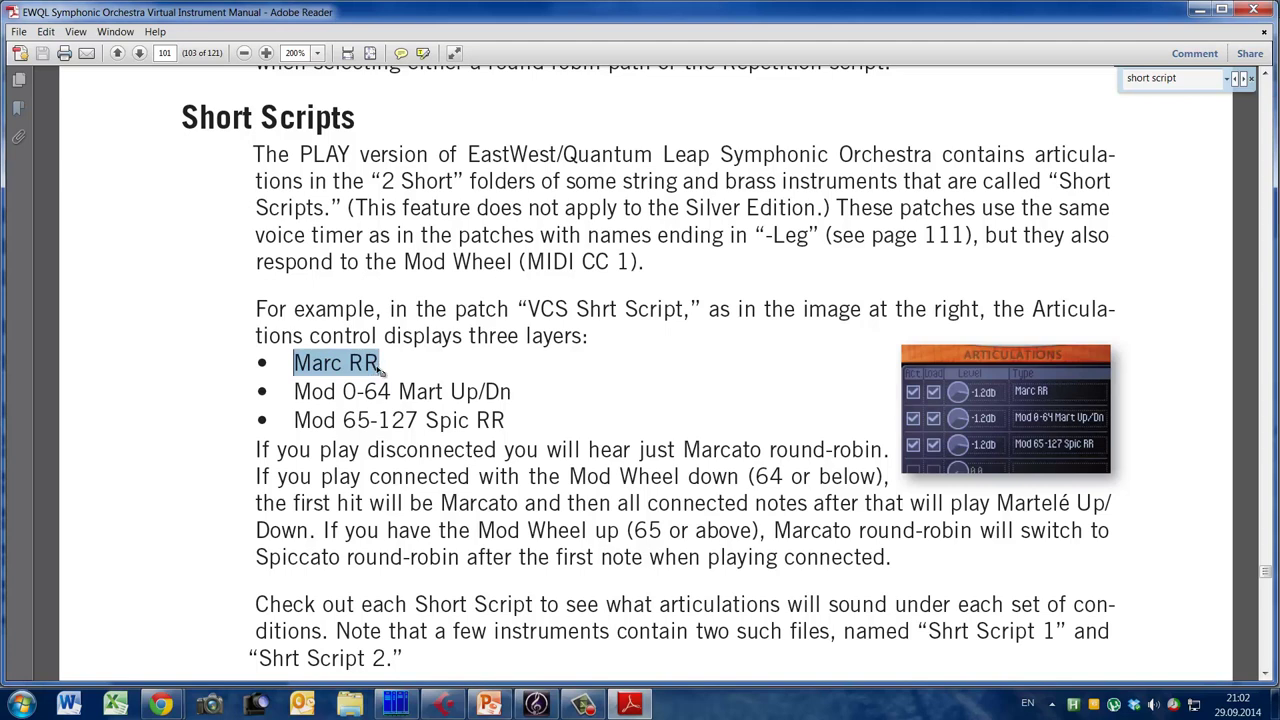
left_click_drag(297, 391, 509, 398)
left_click(509, 398)
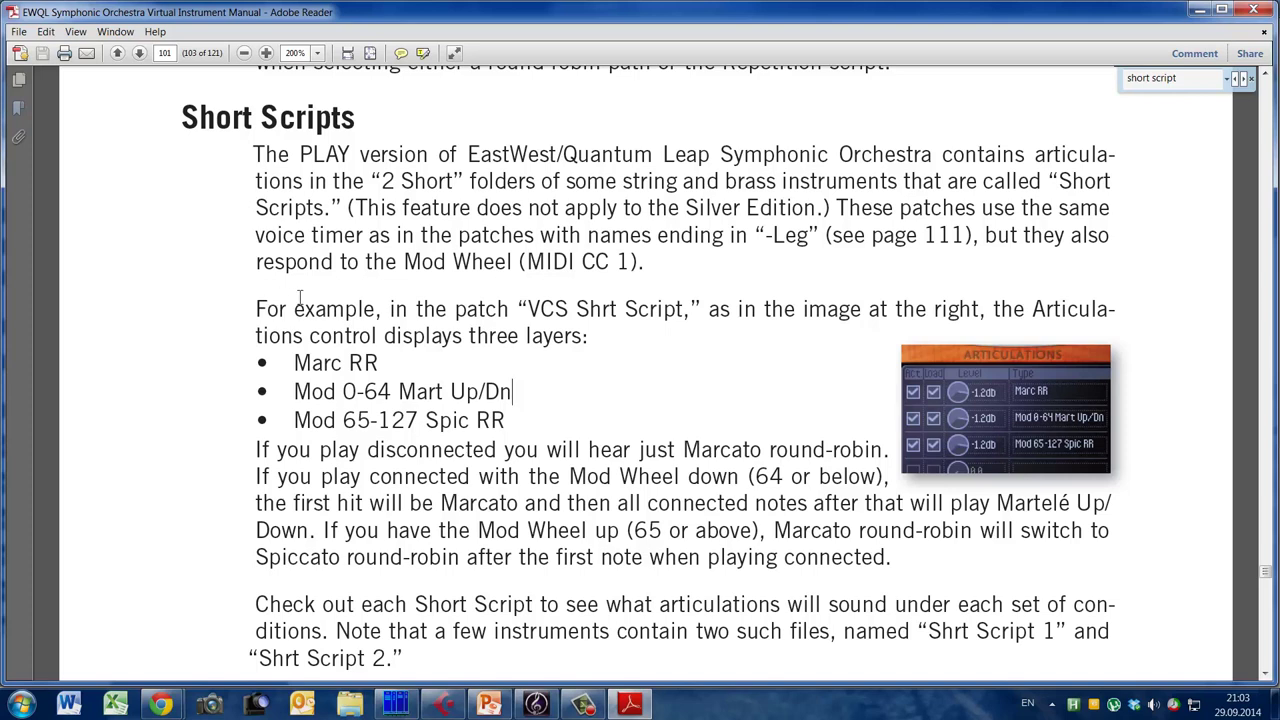
Return to Cubase and play the Violin I passage from bar 24 through the pitch bend just before bar 25
key("alt+Tab")
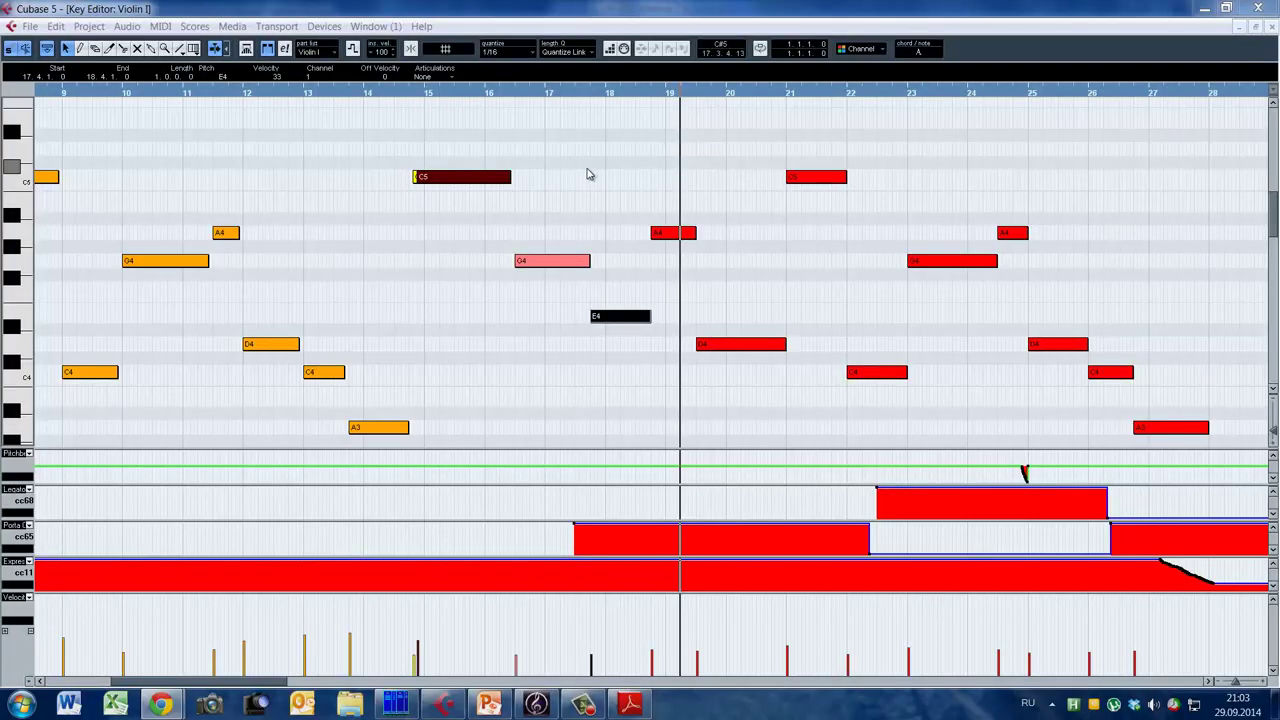
left_click_drag(282, 681, 373, 695)
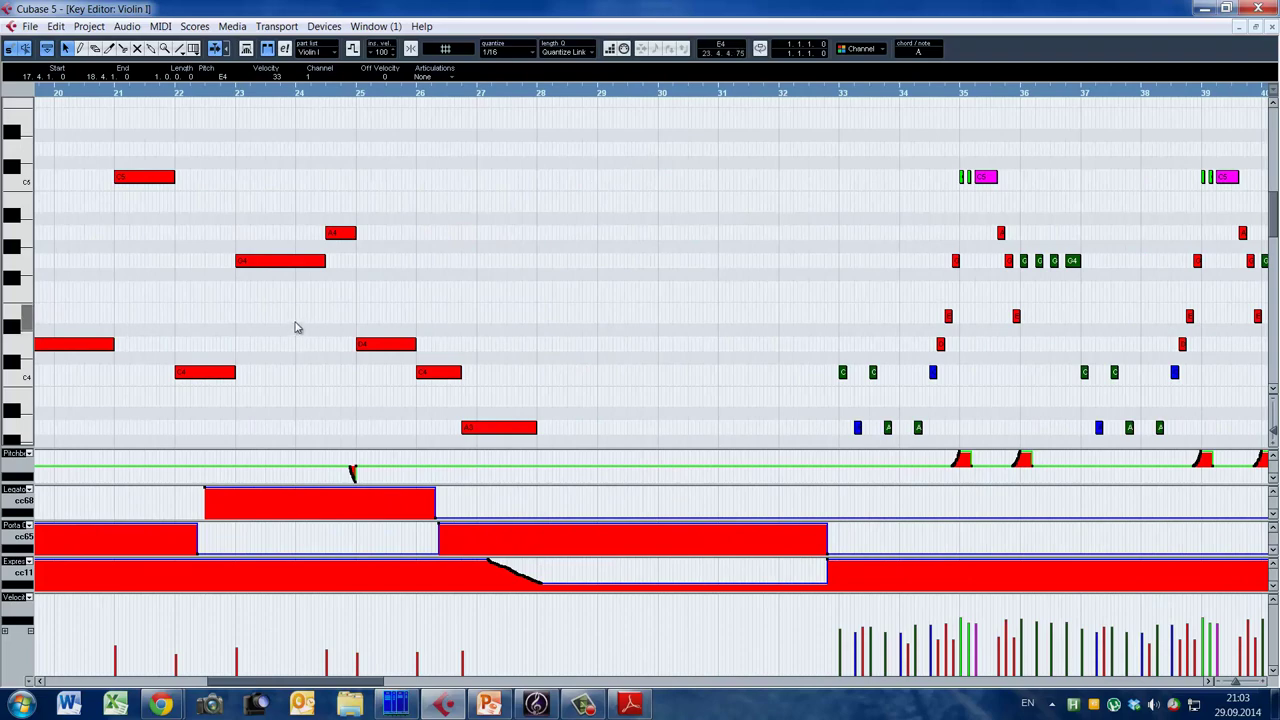
left_click(335, 379)
key("h")
key("h")
key("h")
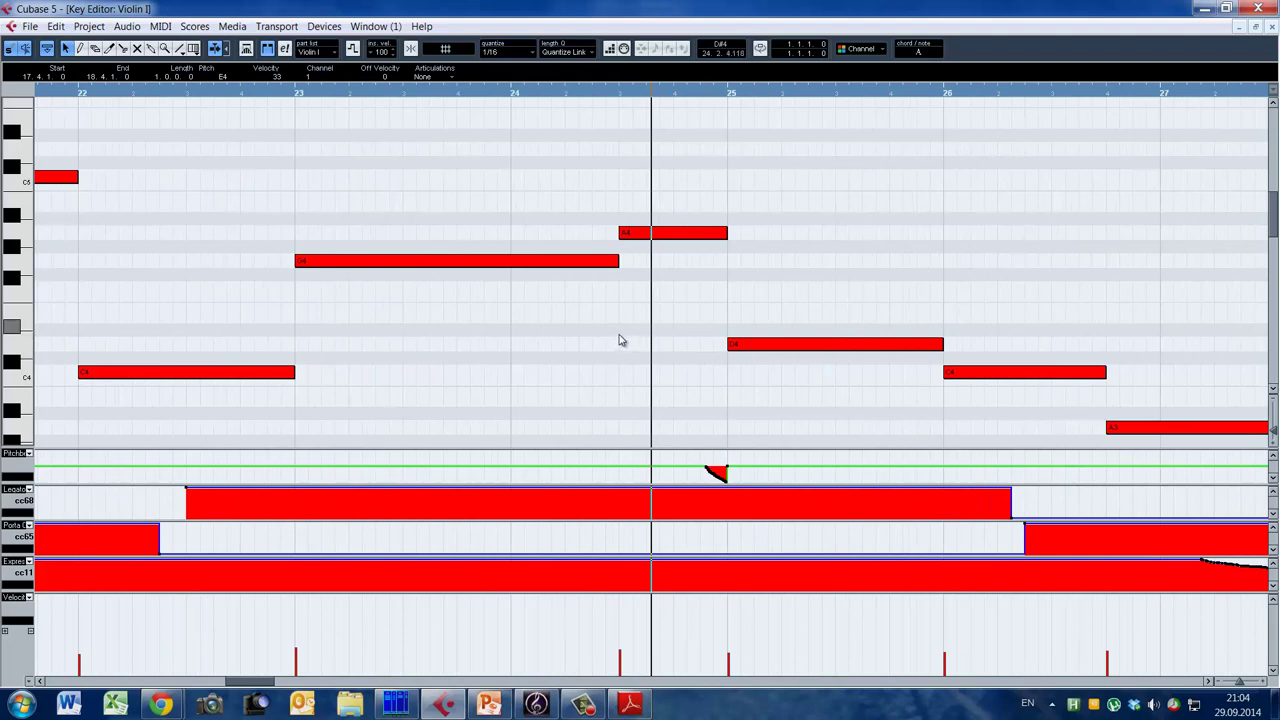
left_click(511, 95)
key("space")
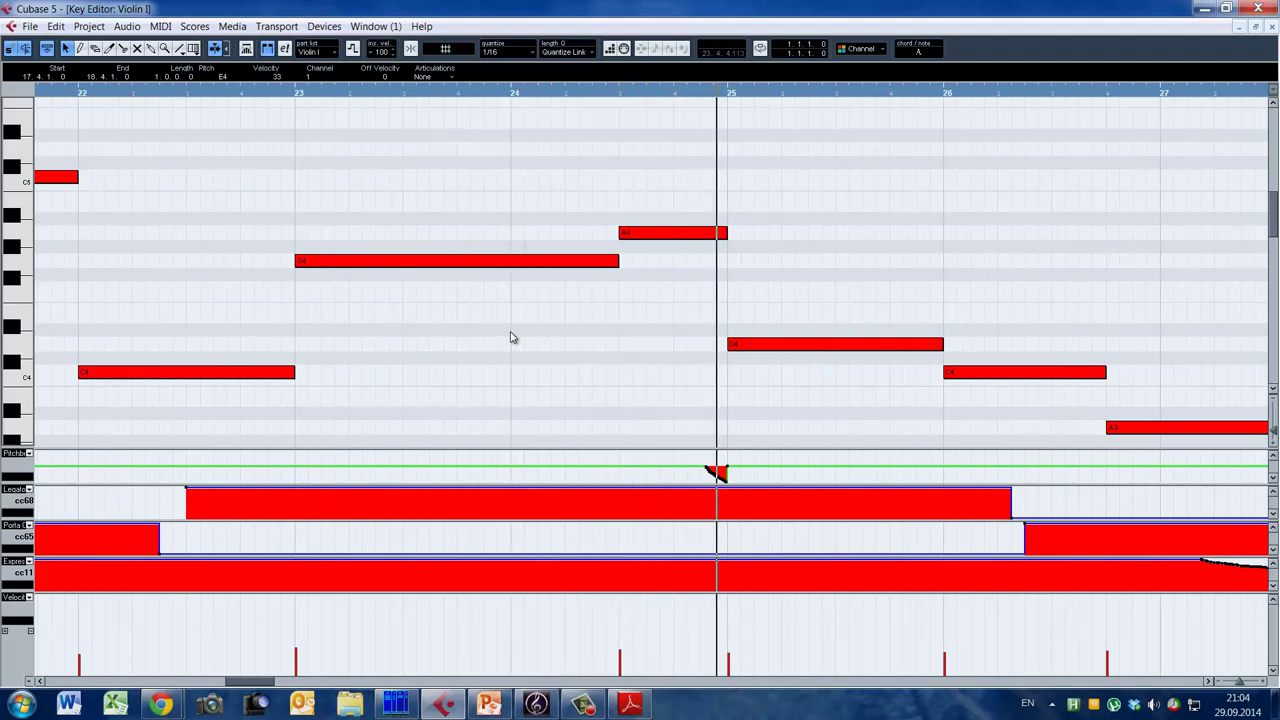
Play the Violin I short-note passage around bars 34 to 36, including the pitch bends before bars 35 and 36
key("space")
key("g")
key("g")
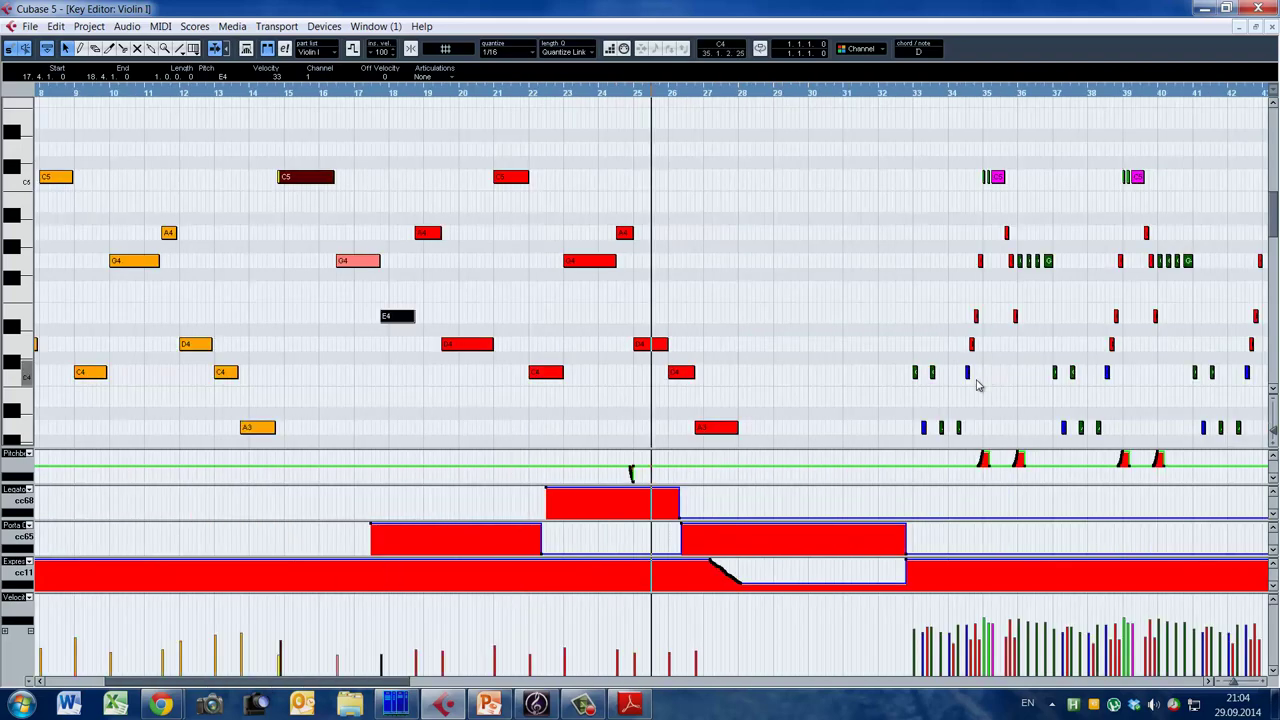
left_click(970, 414)
key("h")
key("h")
key("h")
key("space")
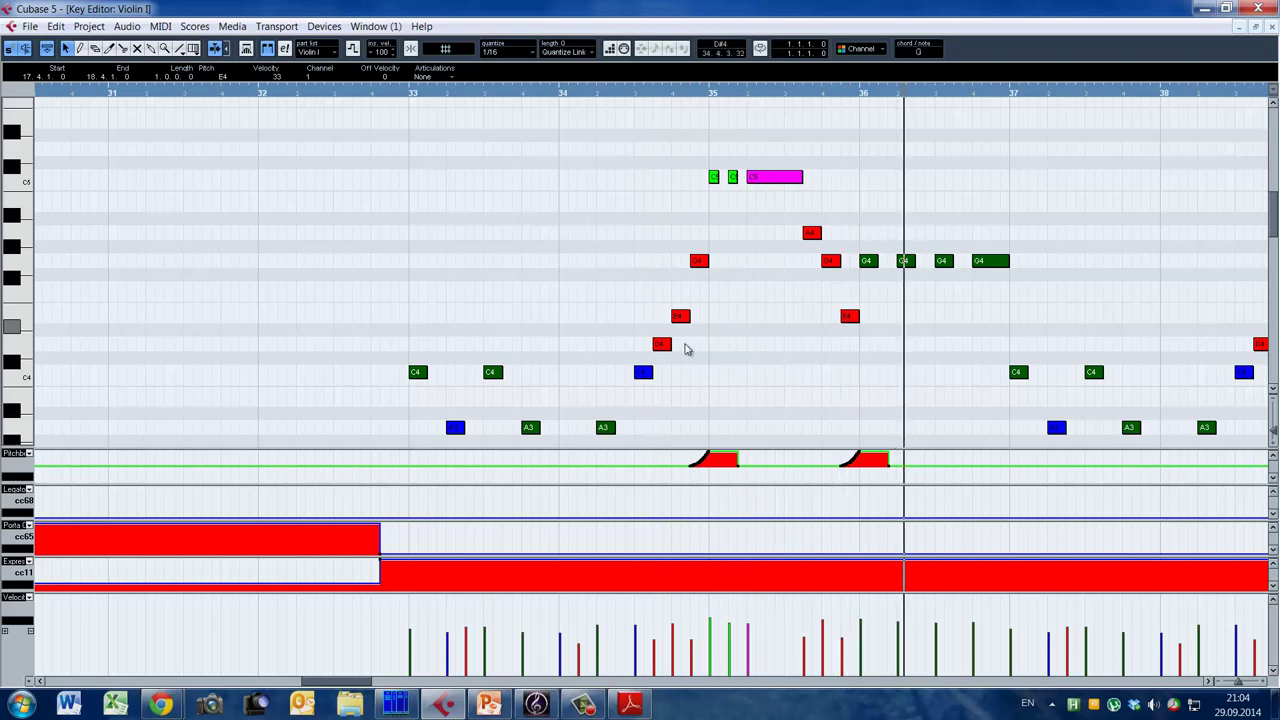
key("g")
key("g")
key("g")
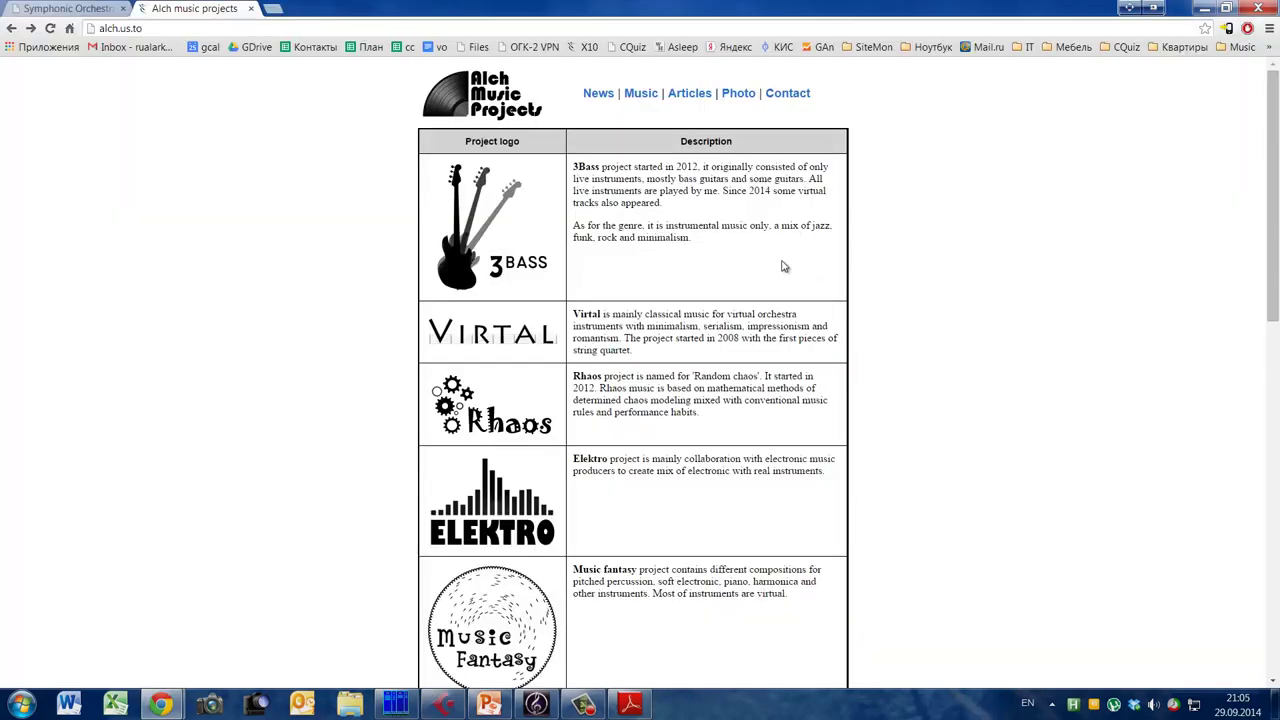
Open the "Creating sample-based orchestral arrangements" article on the Alch Music Projects site in Chrome and examine its table of MIDI channels and articulations
left_click(692, 97)
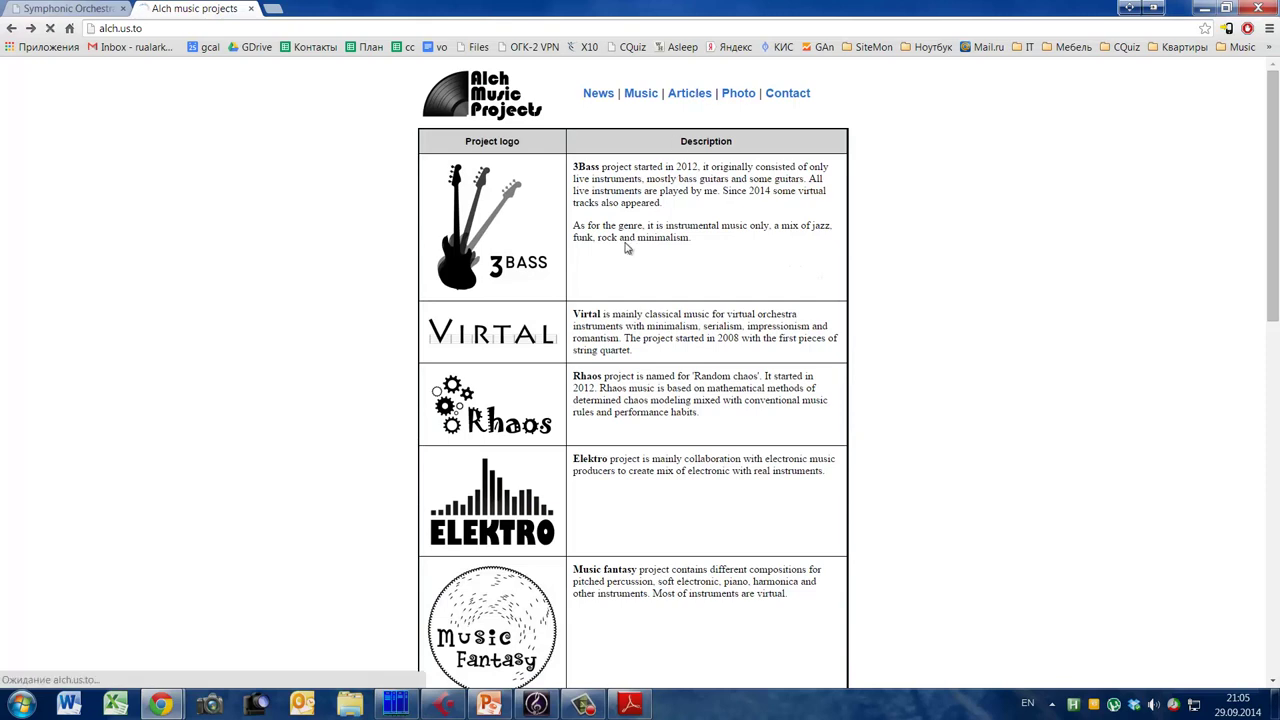
left_click(563, 188)
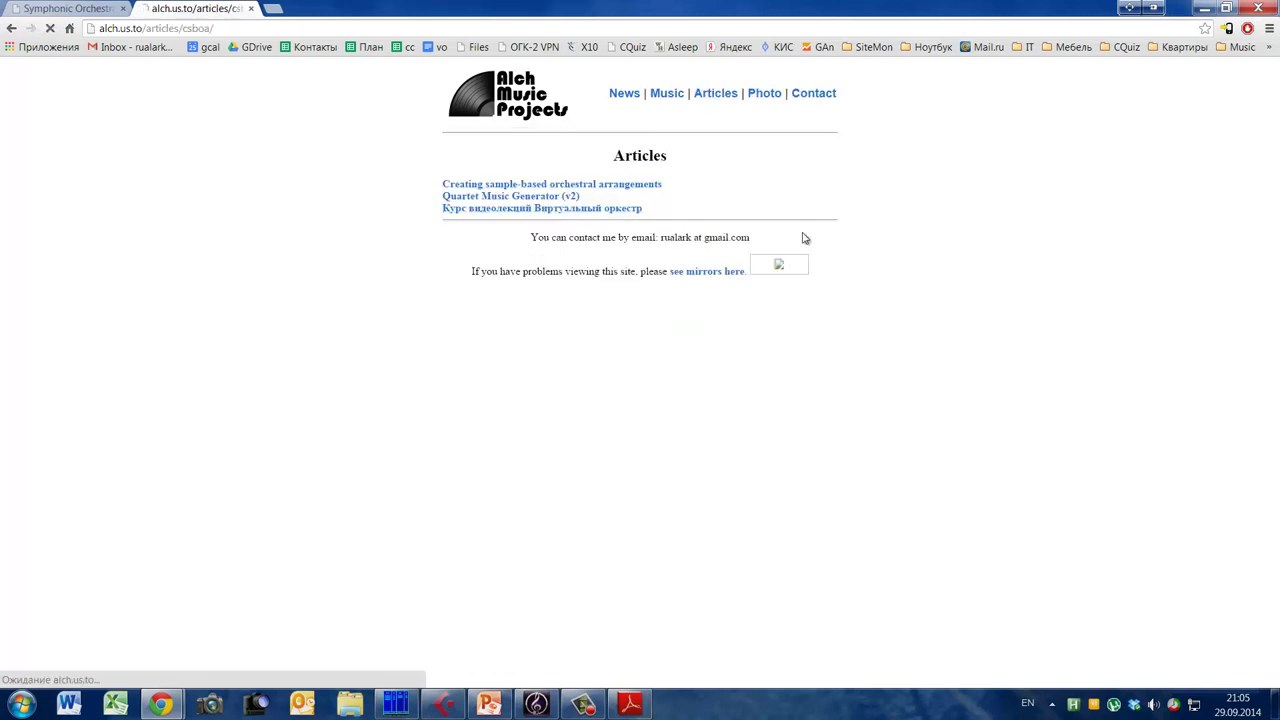
left_click_drag(1276, 88, 1273, 225)
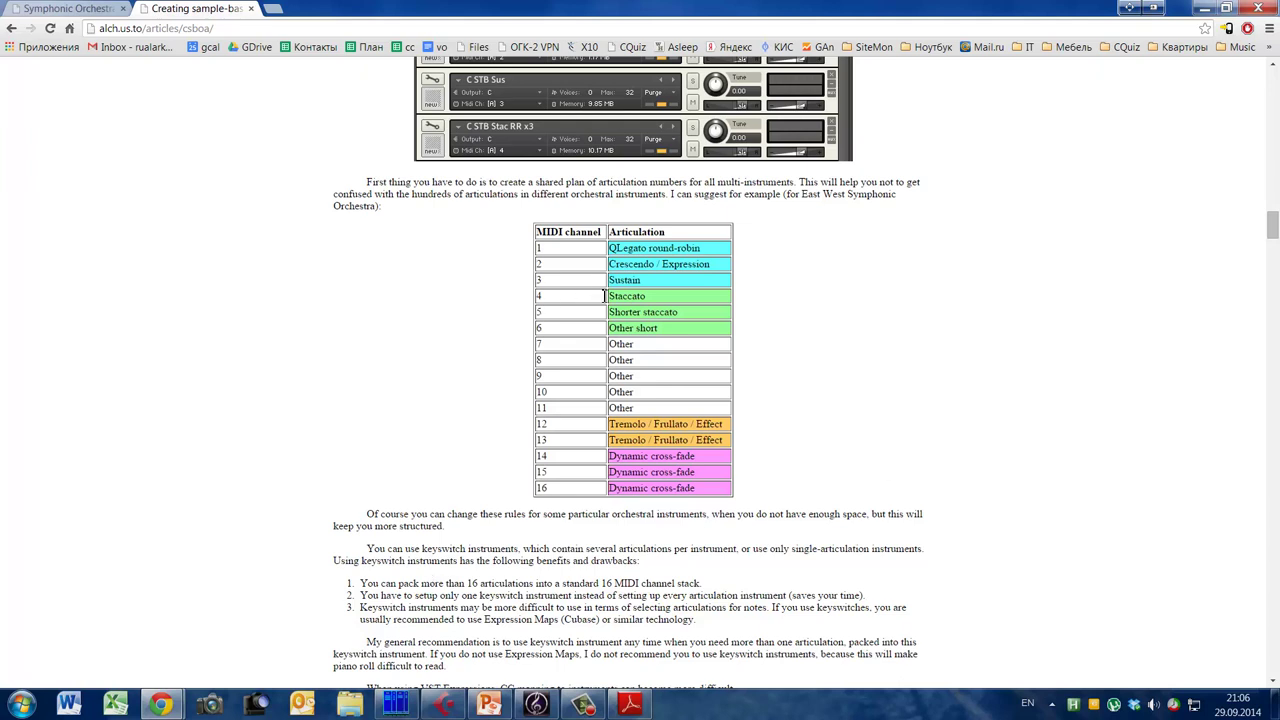
left_click_drag(686, 332, 604, 320)
left_click_drag(540, 345, 711, 472)
left_click(781, 481)
Return to Cubase, deselect the notes and show the instrument browser of the Violin1 EastWest instance
left_click(444, 705)
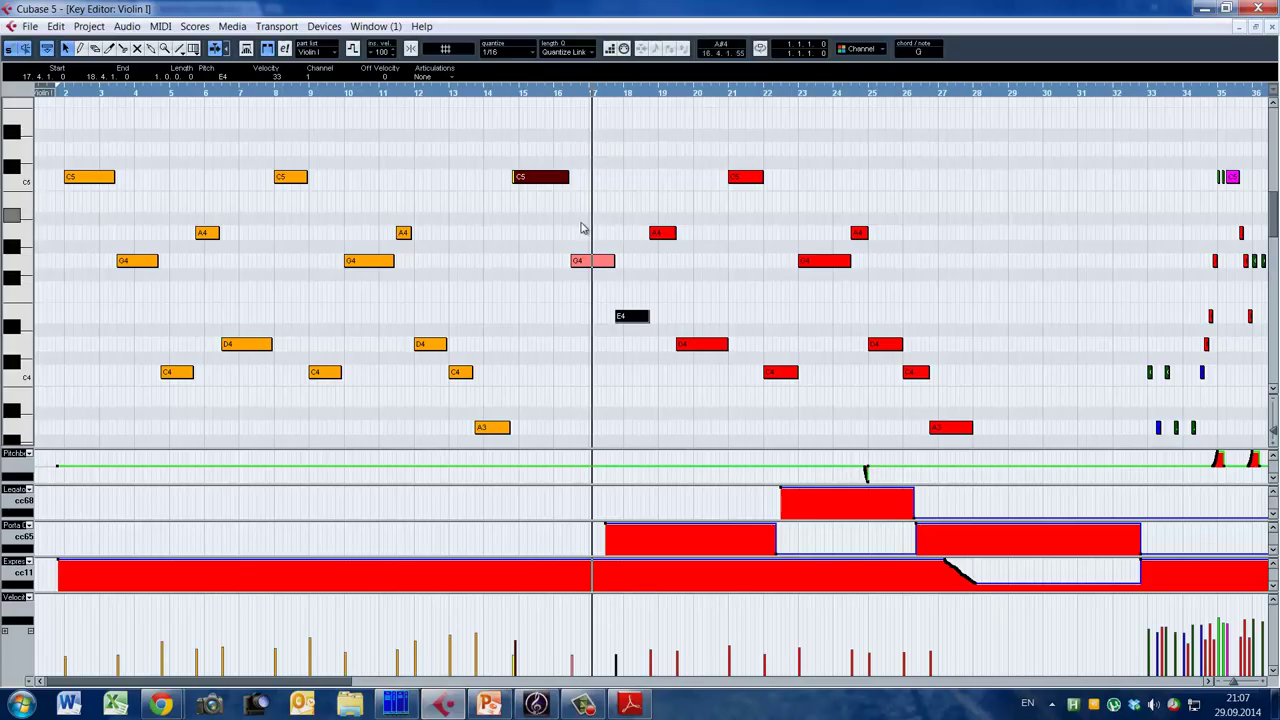
left_click(580, 221)
key("alt+Tab")
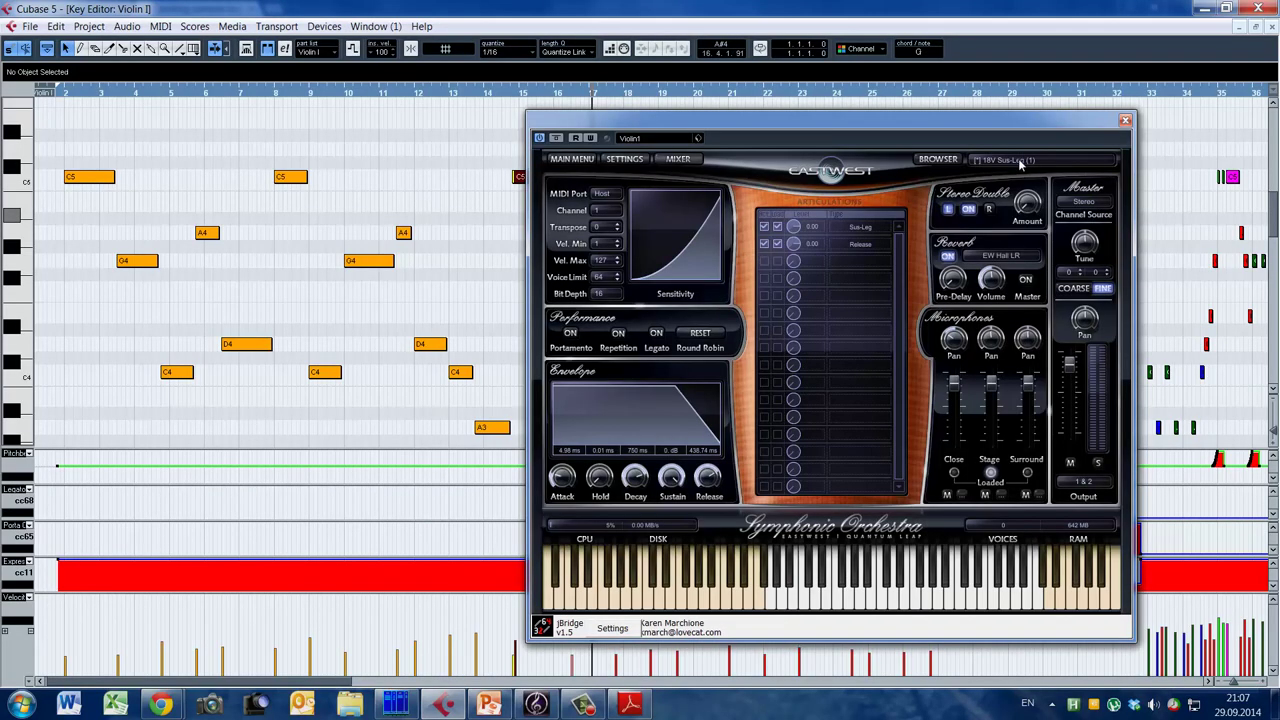
left_click(939, 161)
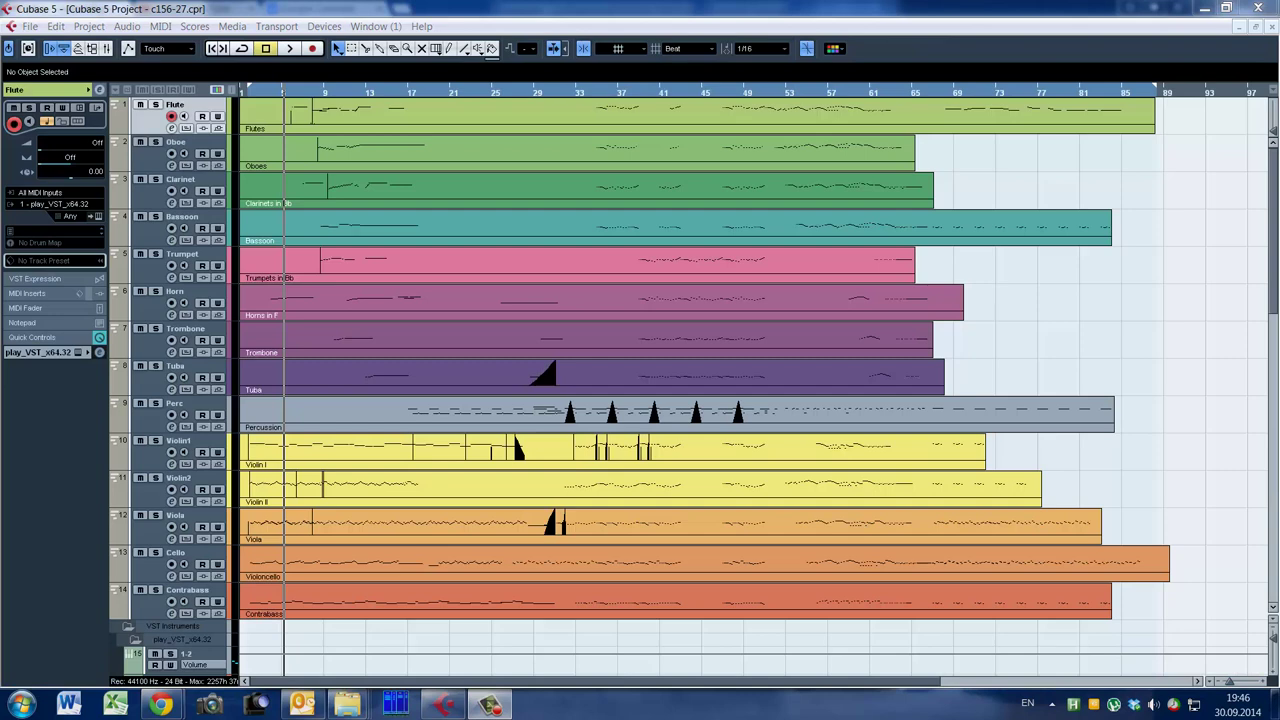
Open the Flutes part and its instrument window, and match the short E5 note at bar 6 to SFL 8va Run Up (16)
left_click(300, 122)
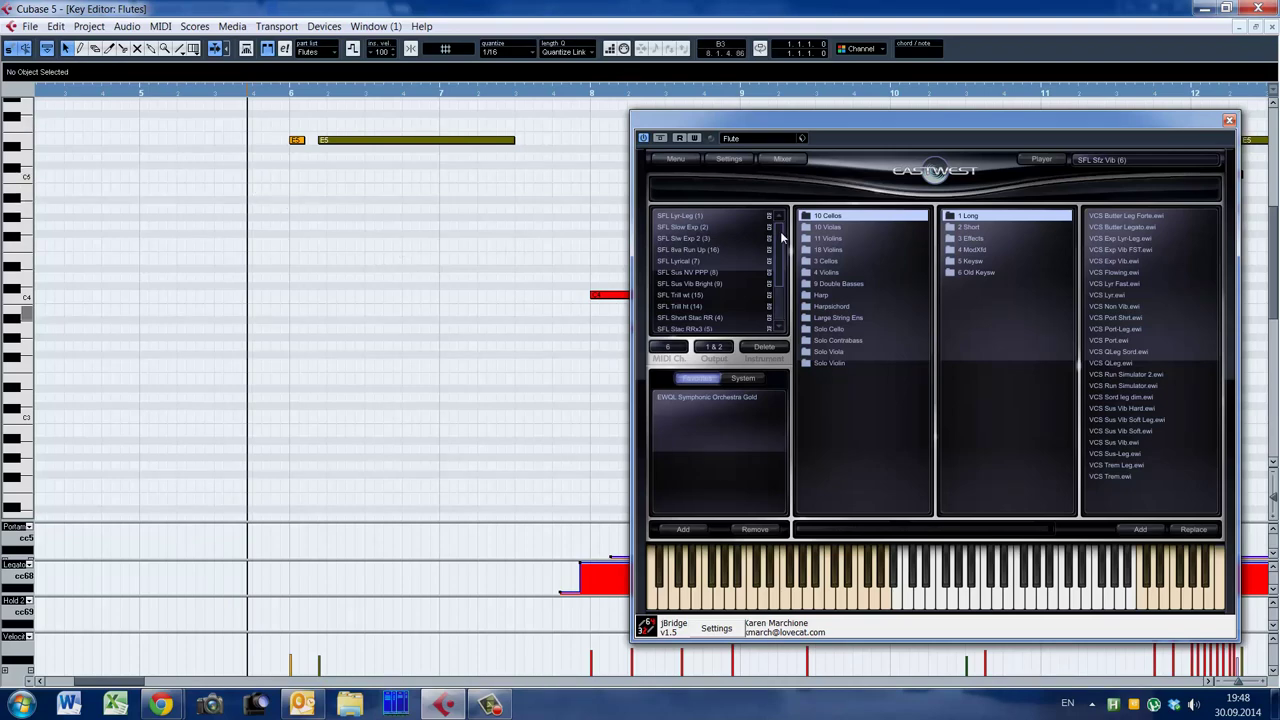
mouse_move(820, 128)
left_mouse_down()
mouse_move(837, 134)
mouse_move(838, 385)
left_mouse_up()
left_click_drag(272, 121, 305, 171)
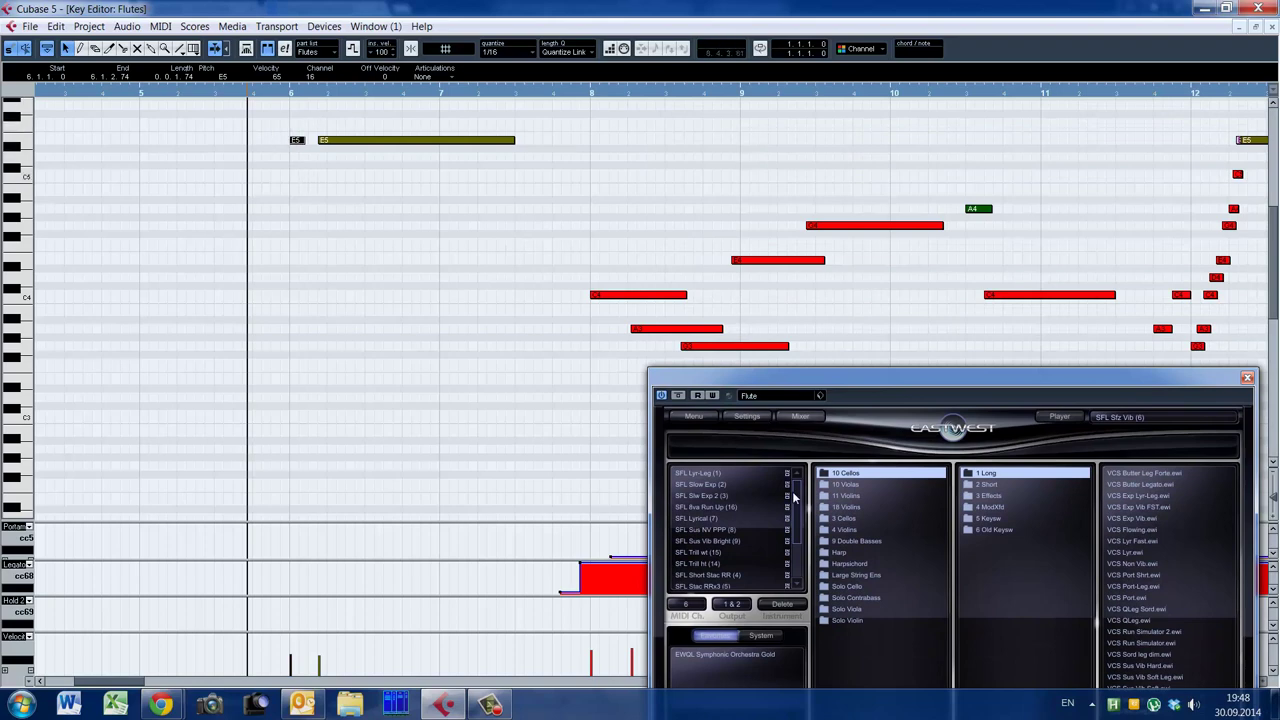
left_click(726, 507)
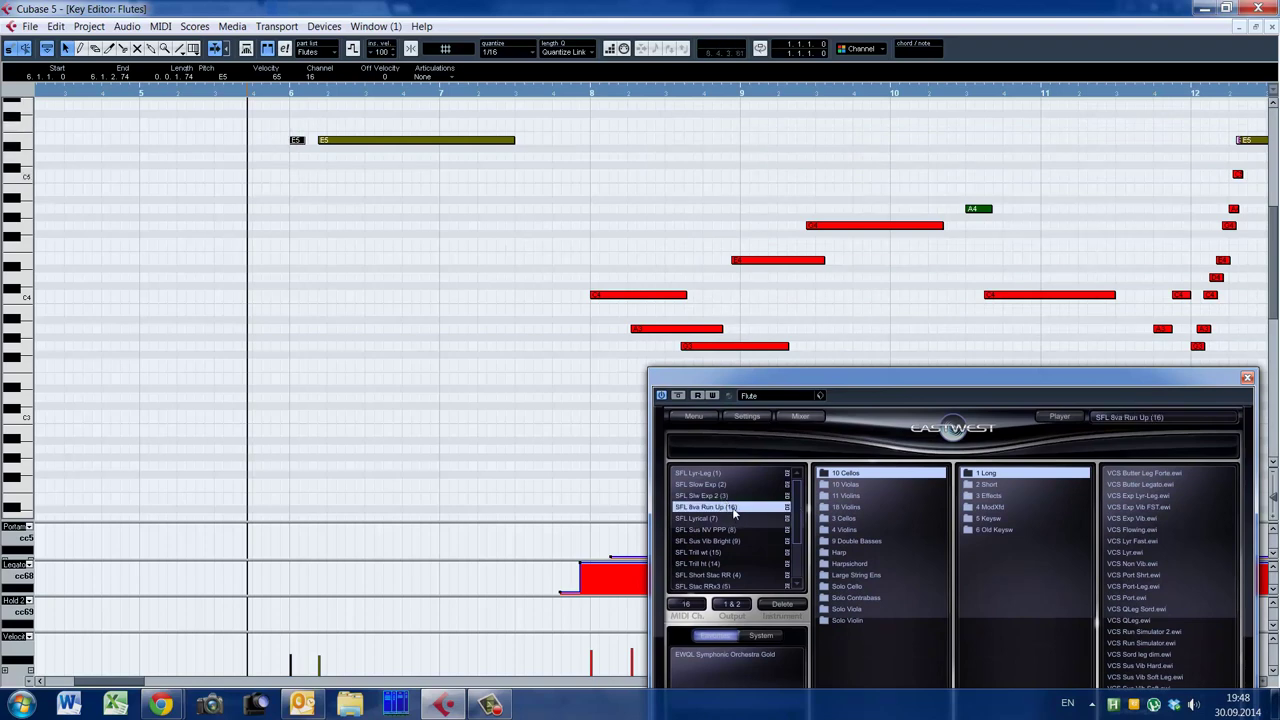
Match the long E5 note in bar 6 to SFL Trill wt (15), and check the C4 note at bar 8 and the short E5
left_click(345, 140)
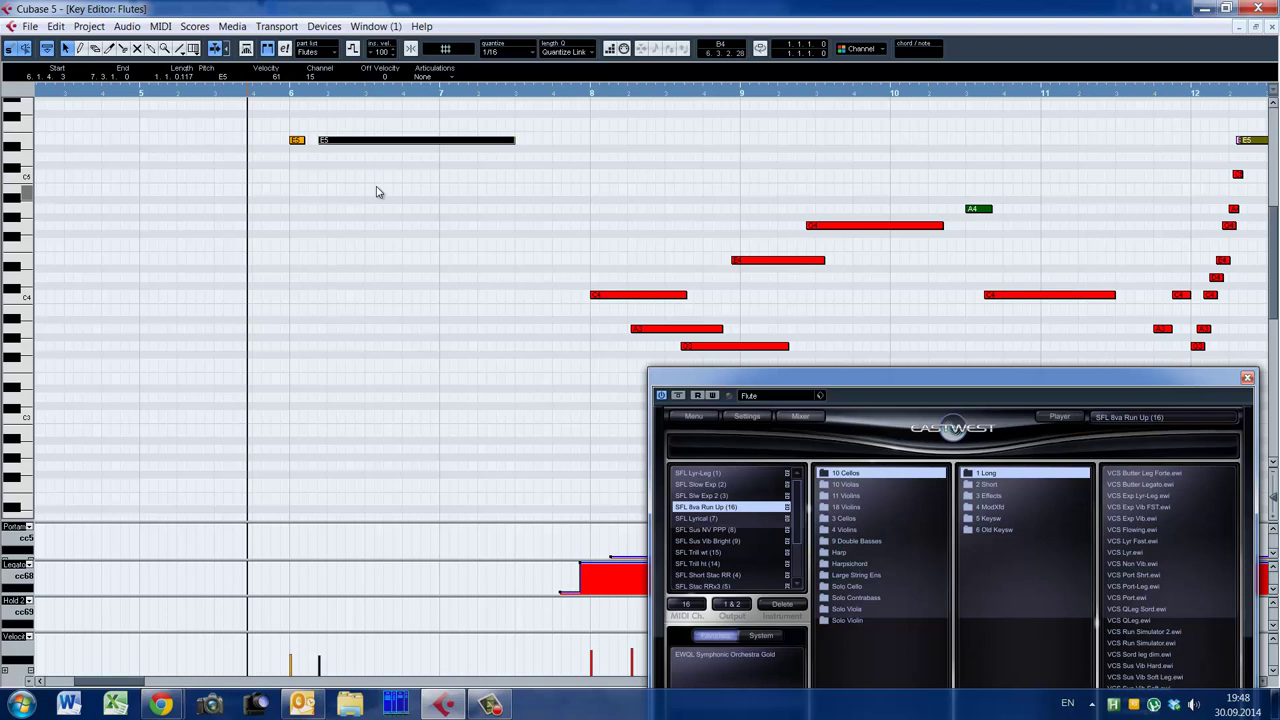
left_click(725, 551)
left_click(295, 203)
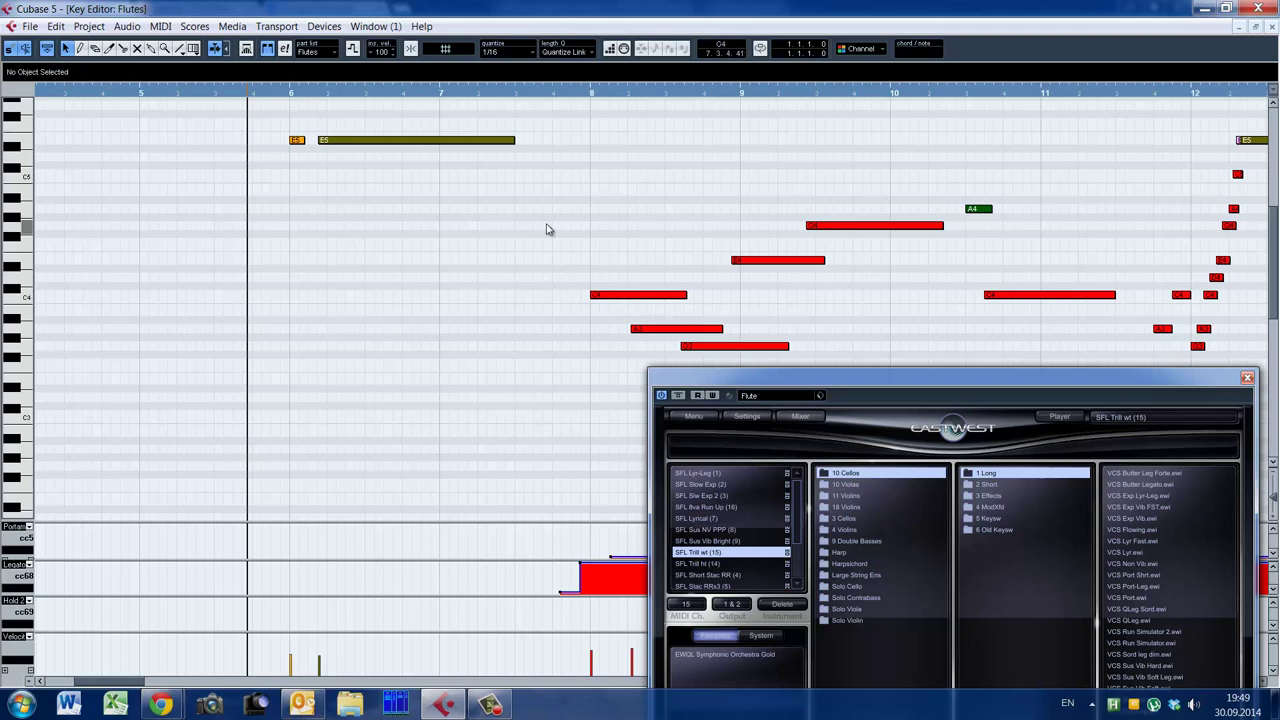
left_click(607, 300)
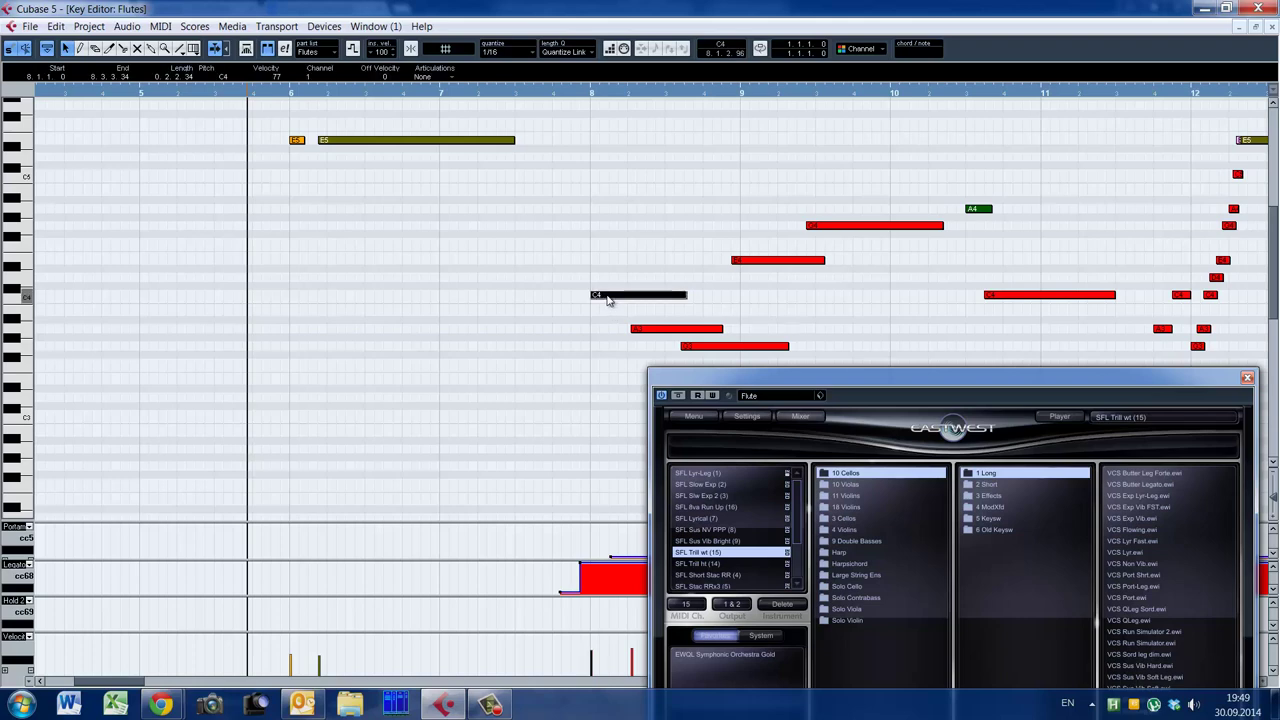
left_click(296, 141)
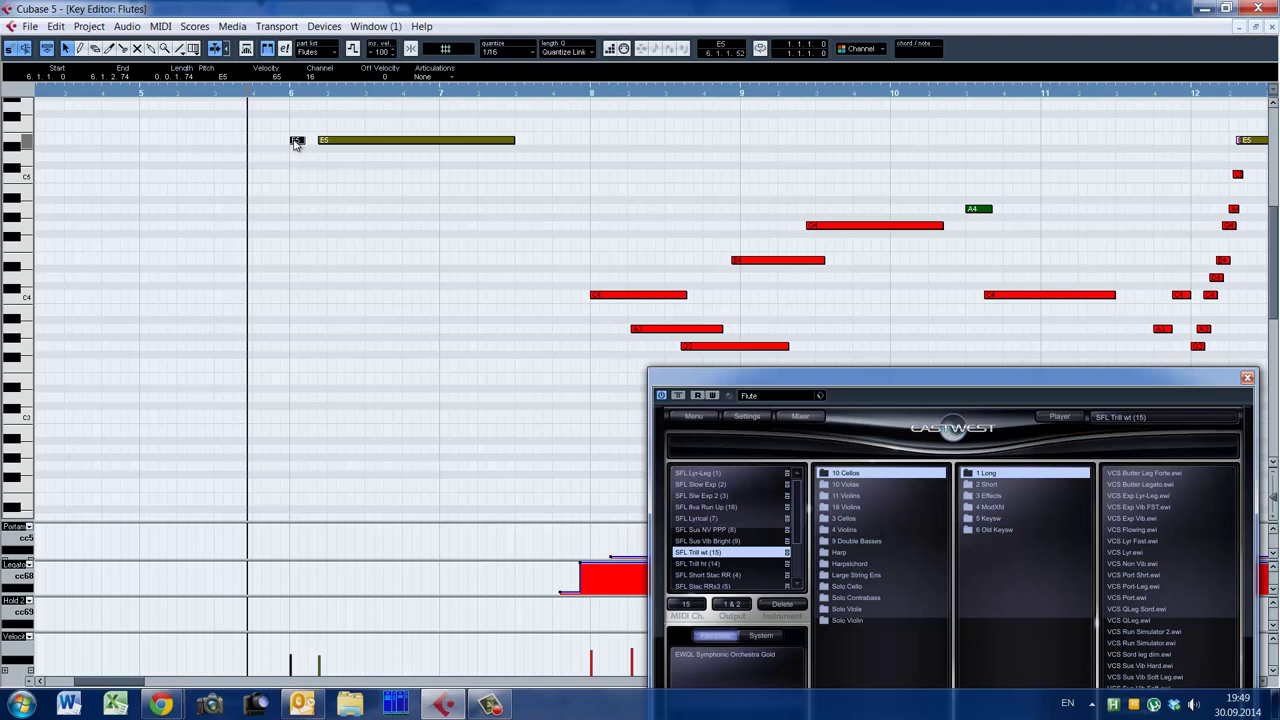
Play the flute run-up and trill on E5 from just before bar 6
left_click_drag(138, 682, 140, 666)
left_click(252, 208)
mouse_move(243, 141)
left_mouse_down()
mouse_move(256, 160)
mouse_move(562, 162)
mouse_move(235, 160)
left_mouse_up()
left_click(240, 174)
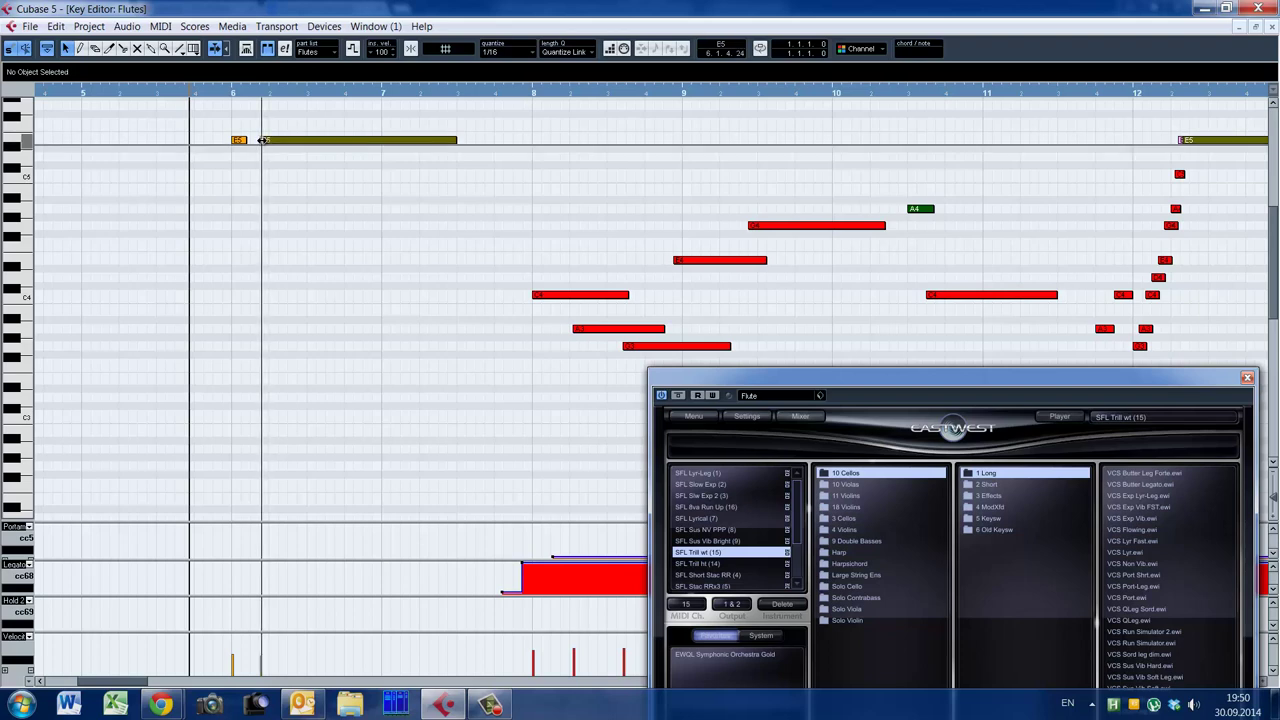
left_click(221, 178)
key("space")
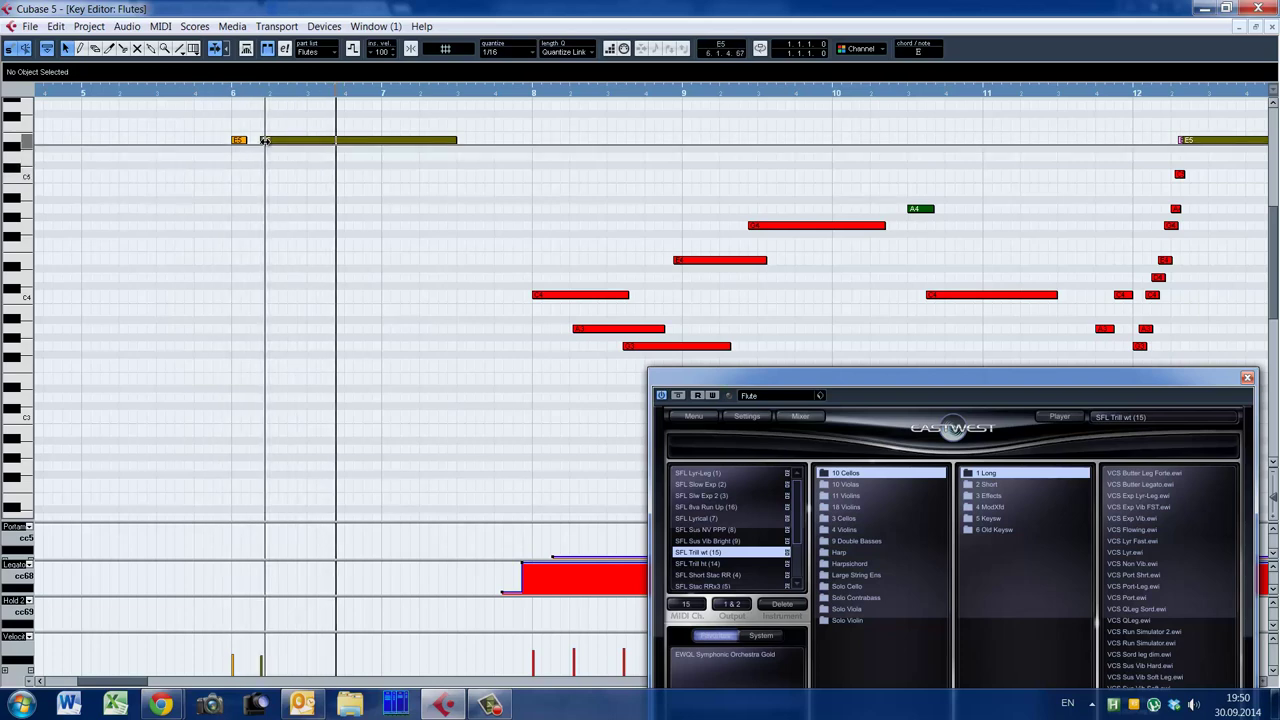
Try delaying the start of the long E5 trill note to 6.2.1.83 and play it from just before bar 6
left_click_drag(264, 140, 277, 140)
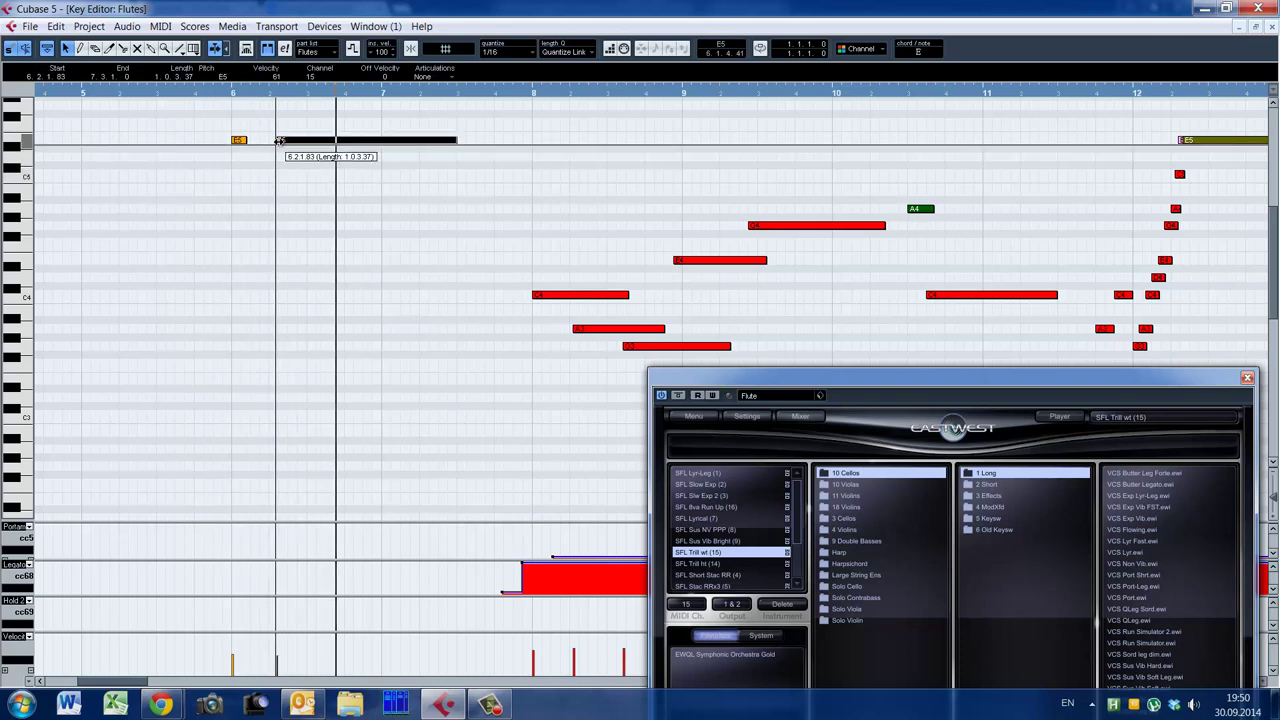
left_click(220, 175, "alt+shift")
key("space")
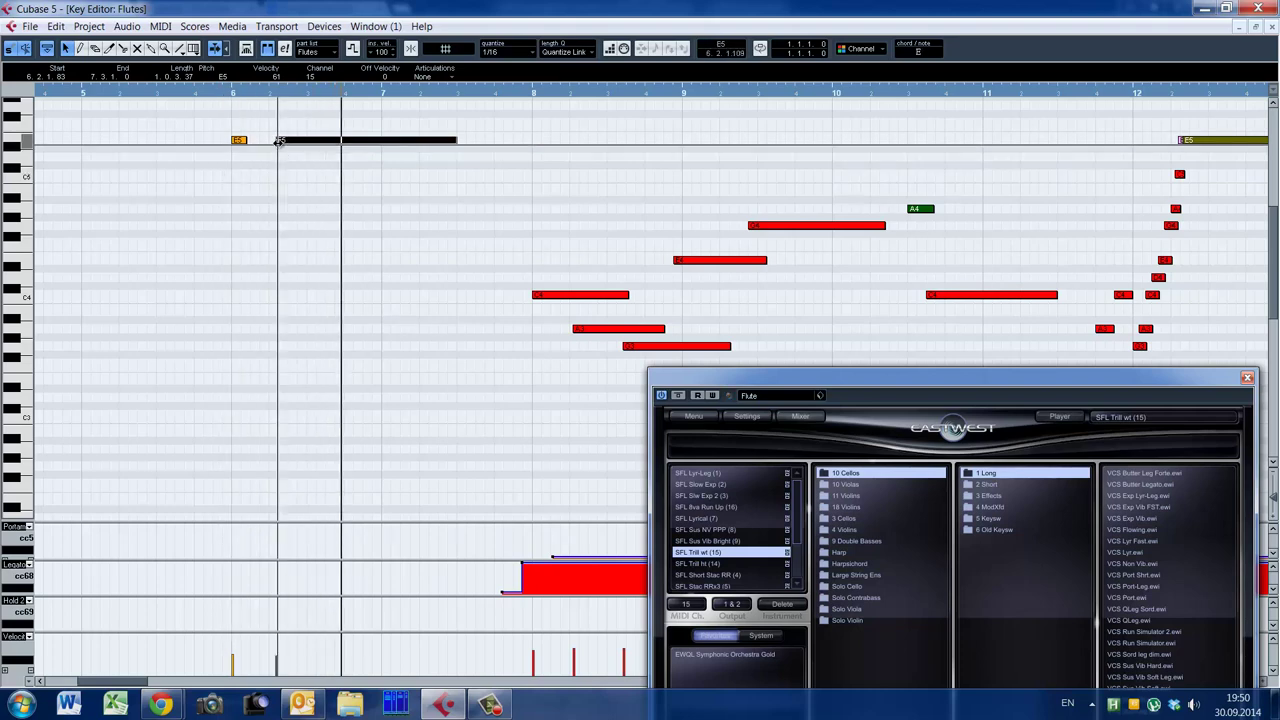
Try moving the start of the E5 trill note earlier to 6.1.2.111 and play the run-up into it
left_click_drag(277, 140, 250, 140)
left_click(217, 167, "alt+shift")
key("space")
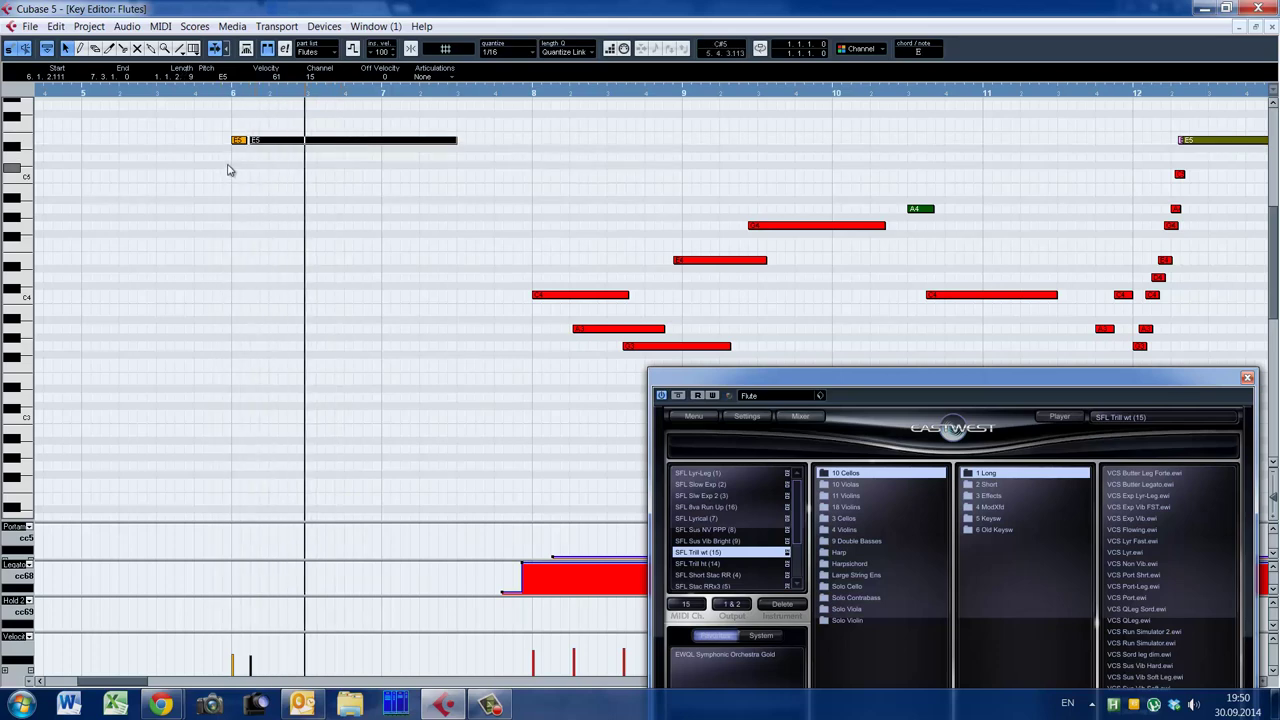
Try starting the E5 trill even earlier so it overlaps the run-up note, play the transition twice, and undo the start changes
left_click_drag(252, 140, 243, 140)
left_click(222, 162, "alt+shift")
key("space")
left_click(223, 163, "alt+shift")
key("space")
key("ctrl+z")
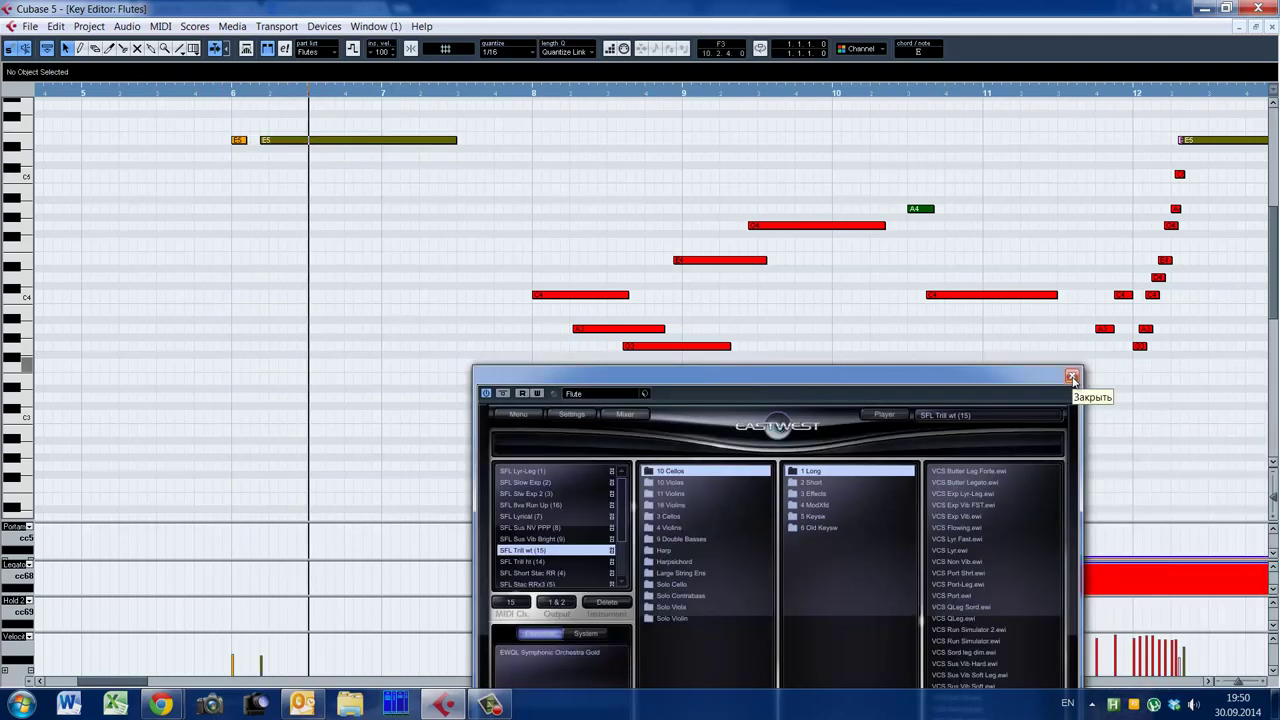
Close the Flute instrument window and play the flute phrase from just before the A4 note in bar 10
left_click(1074, 377)
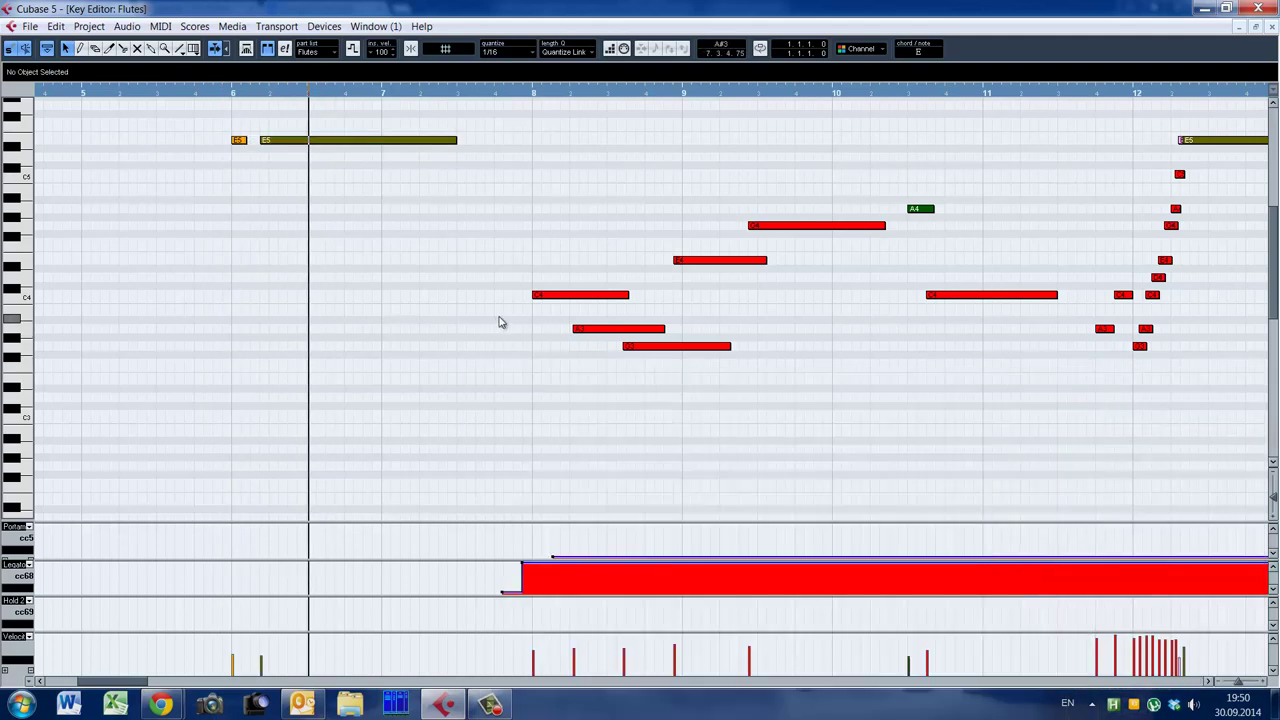
left_click_drag(134, 682, 162, 675)
left_click(415, 231, "alt+shift")
key("space")
key("space")
Select the short A4 note in bar 10 and reopen the Flute instrument window, placing it clear of the notes
left_click_drag(409, 183, 444, 229)
key("F11")
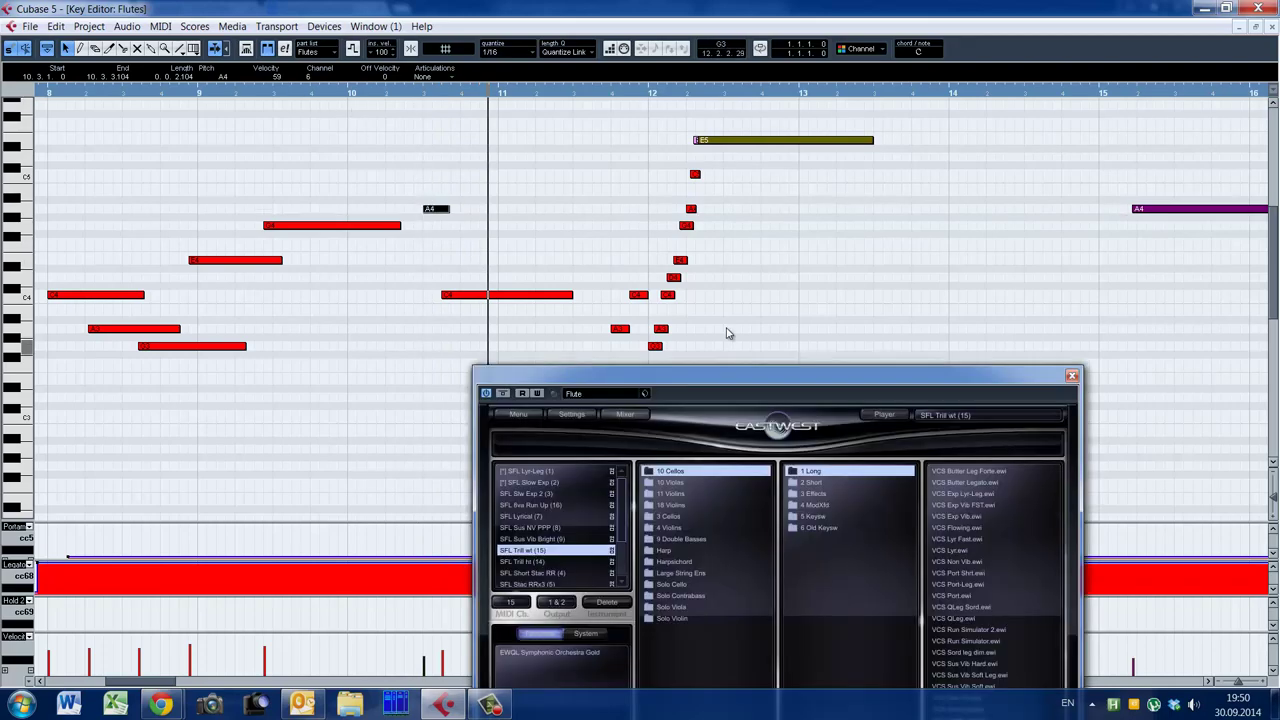
left_click_drag(740, 377, 907, 189)
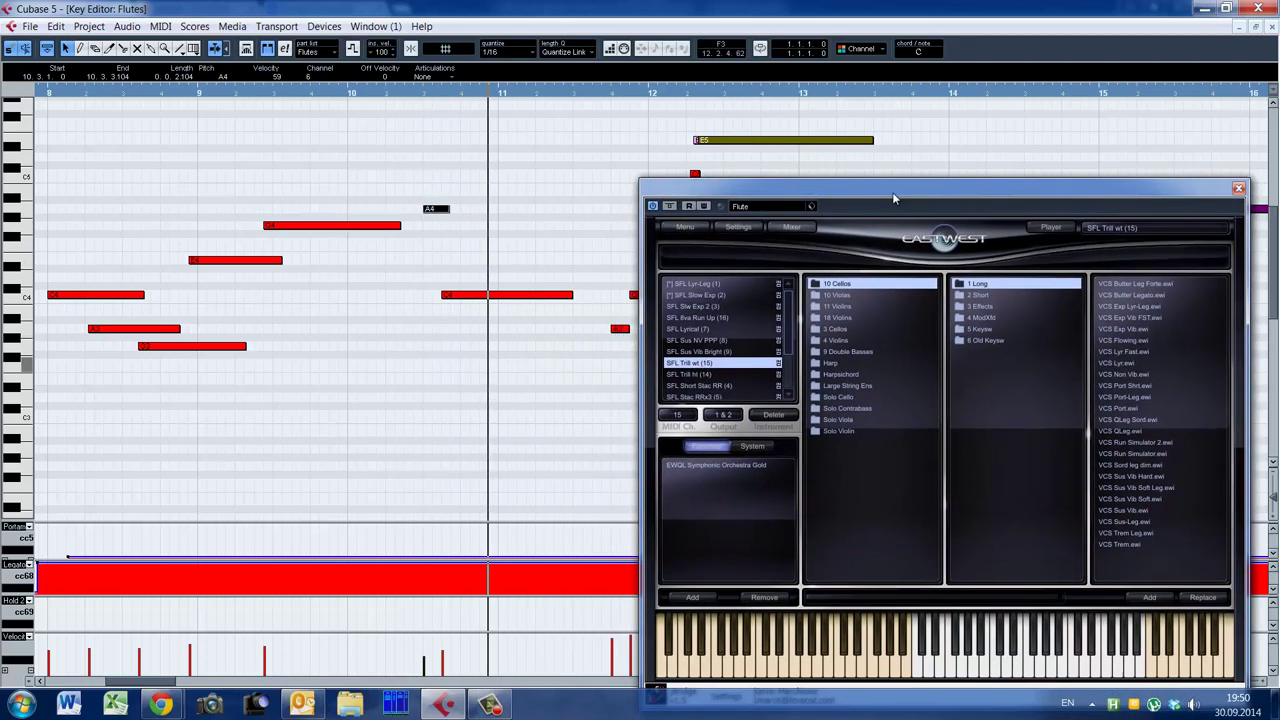
left_click_drag(1096, 189, 1059, 407)
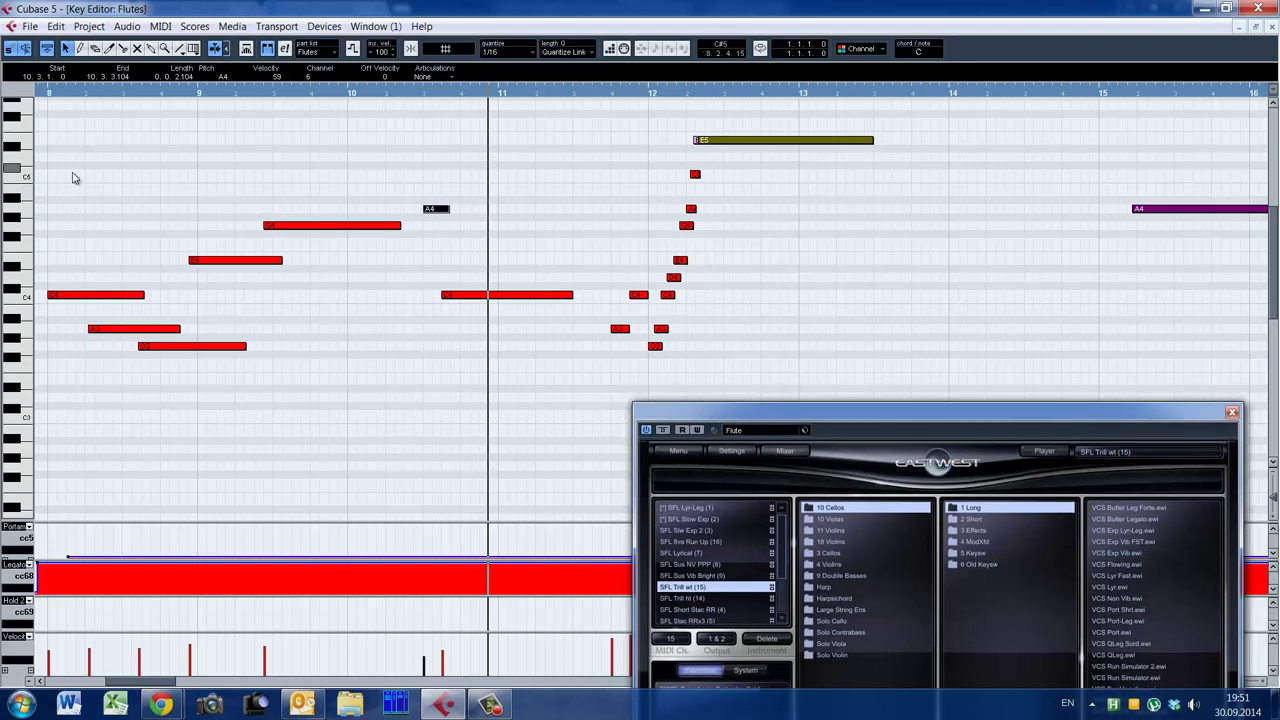
Move the playback position to bar 8 and then to just before the A4 note in bar 10, and select that note
left_click(41, 218, "alt+shift")
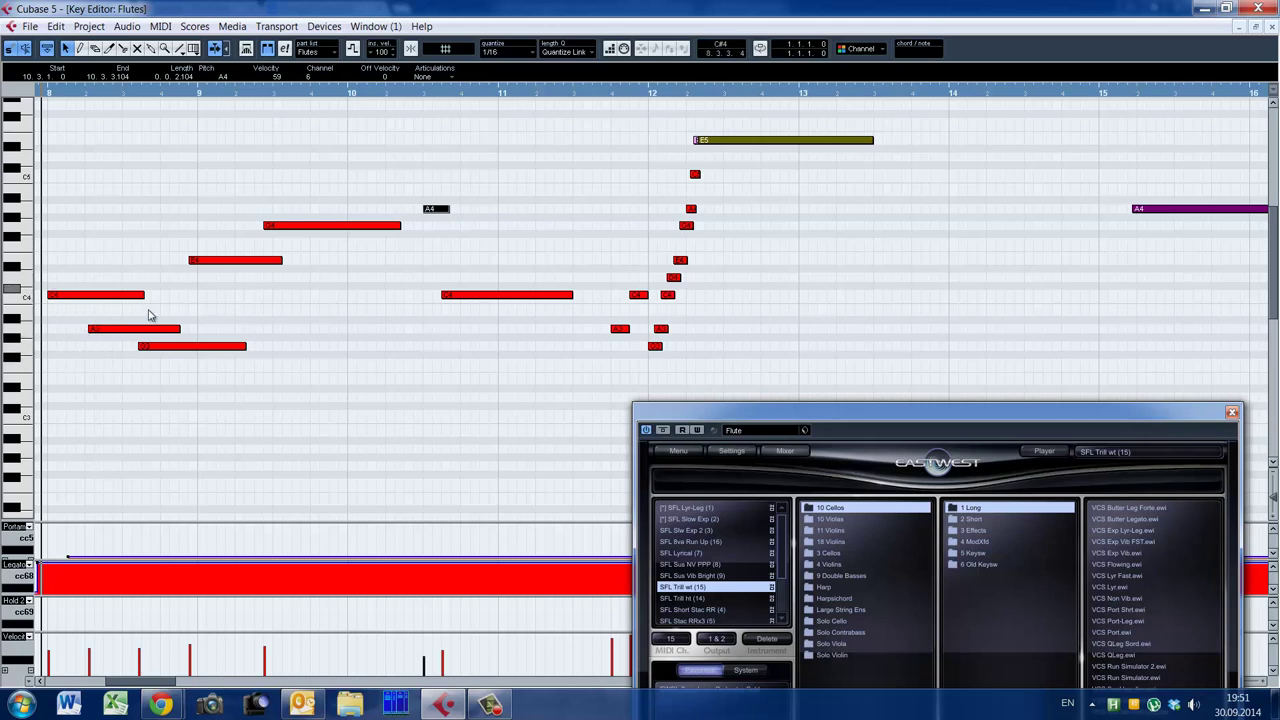
left_click(417, 255)
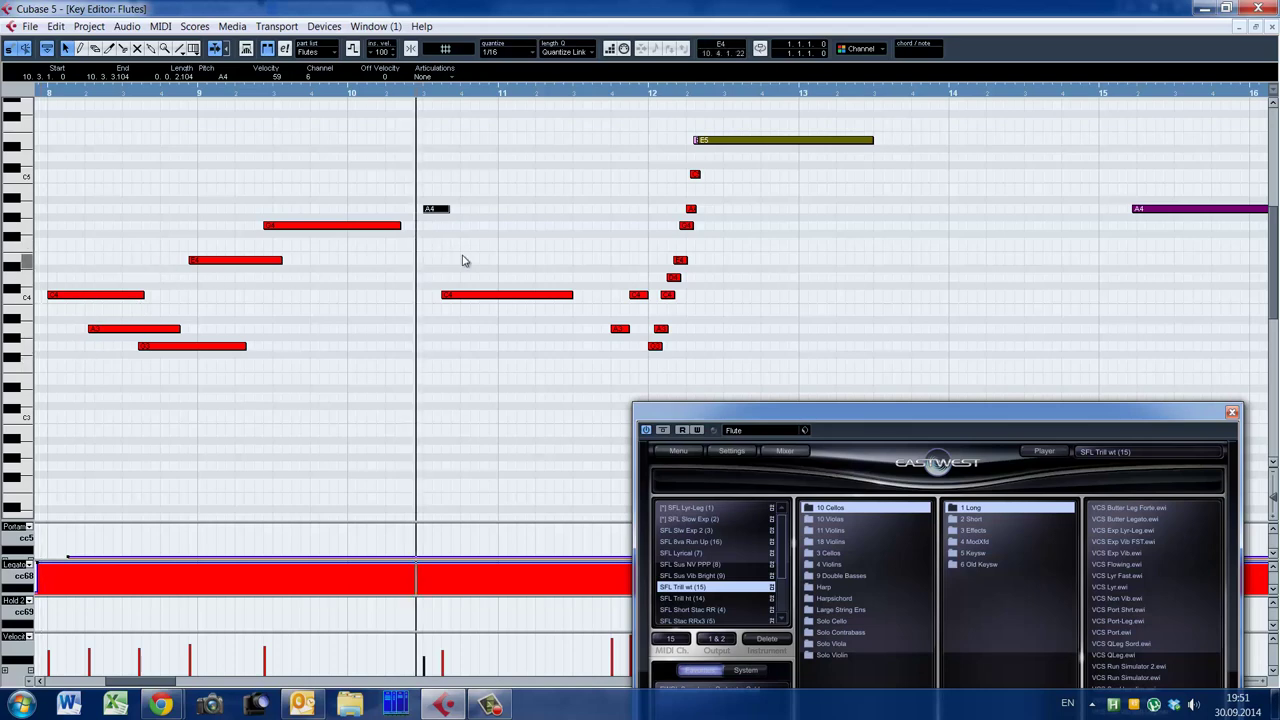
left_click(445, 251)
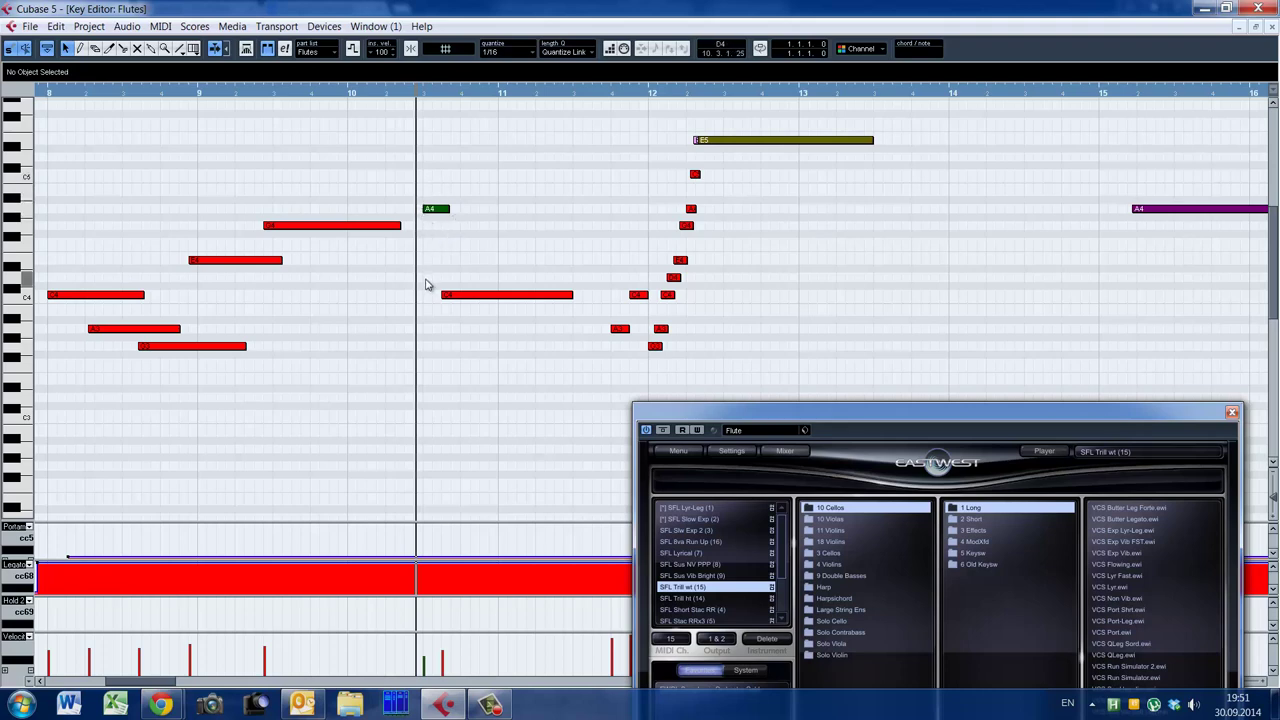
left_click(437, 211)
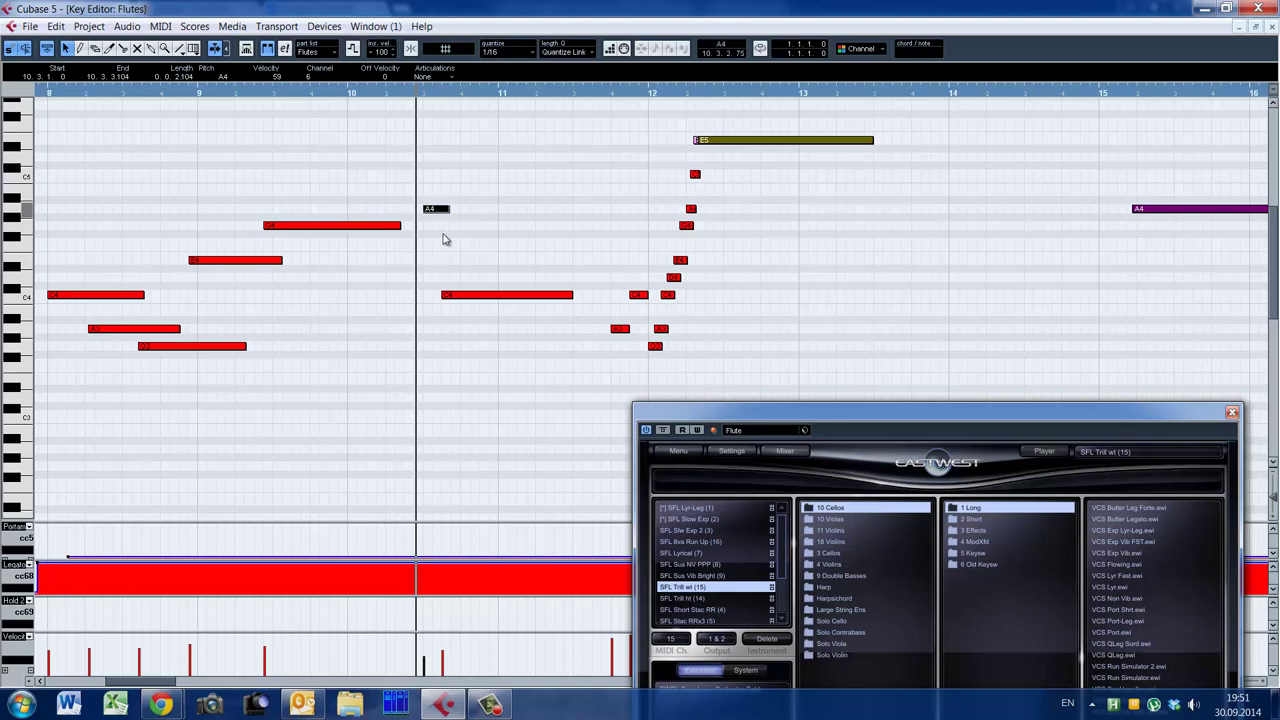
Stop all sounding voices in the Flute EastWest instrument
left_click_drag(727, 420, 780, 111)
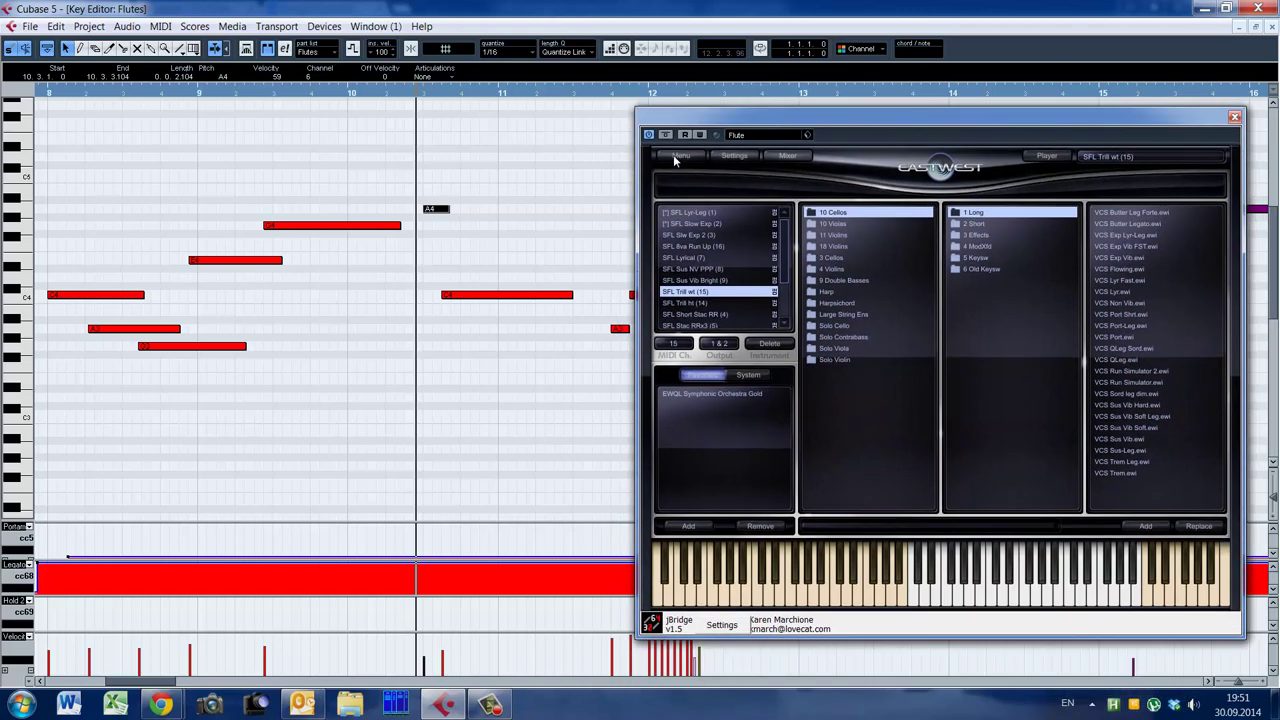
left_click(680, 157)
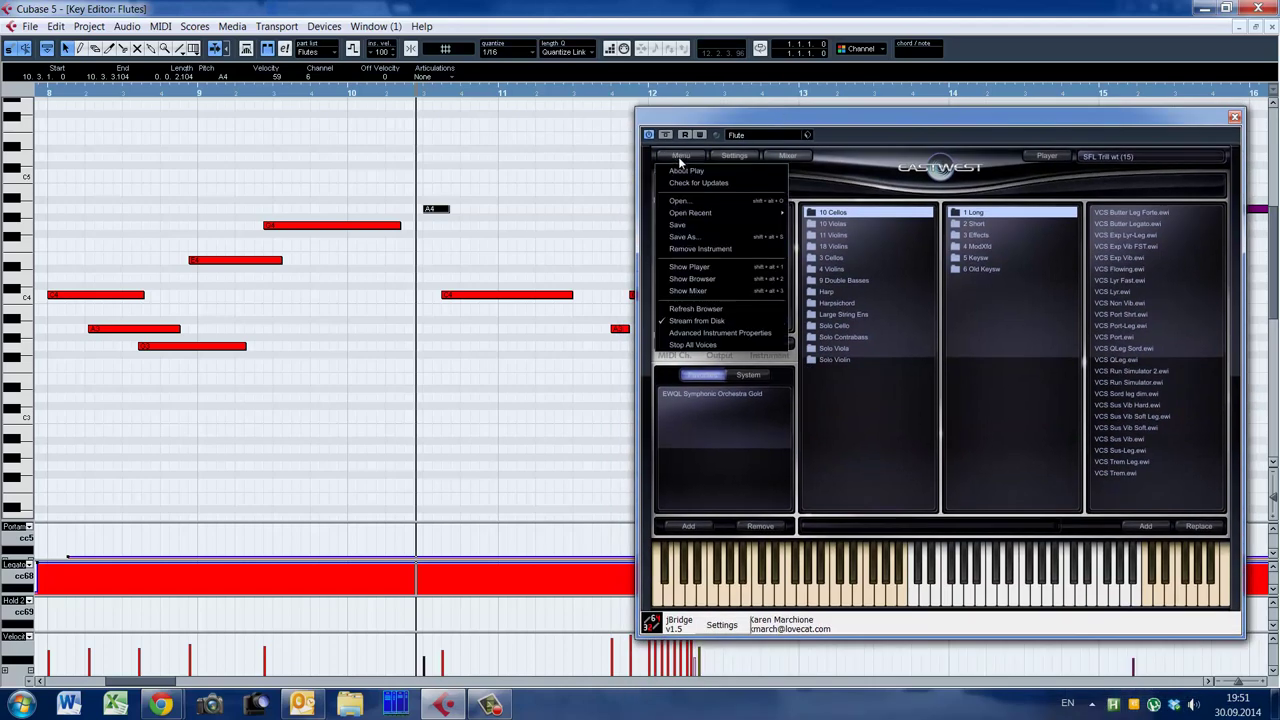
left_click(706, 346)
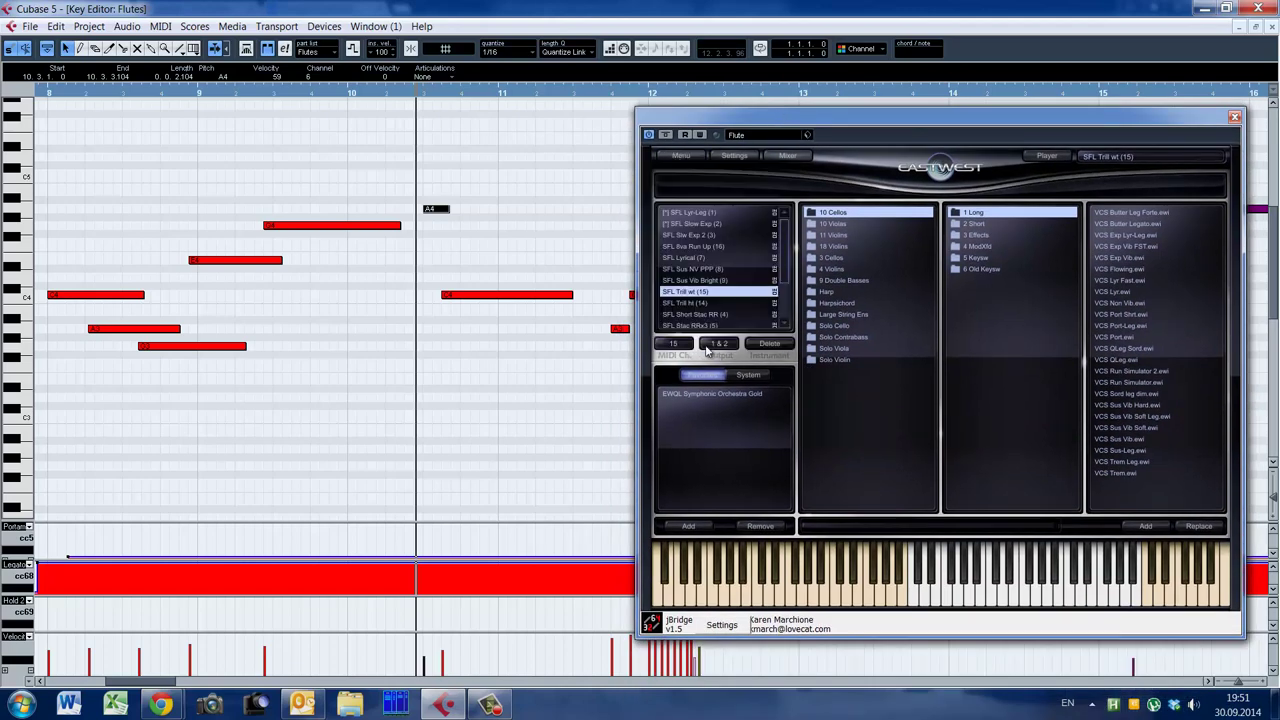
Uncover the note area and extend the A4 note in bar 10 to end at 11.2.4.48
left_click_drag(893, 122, 900, 447)
left_click(429, 229)
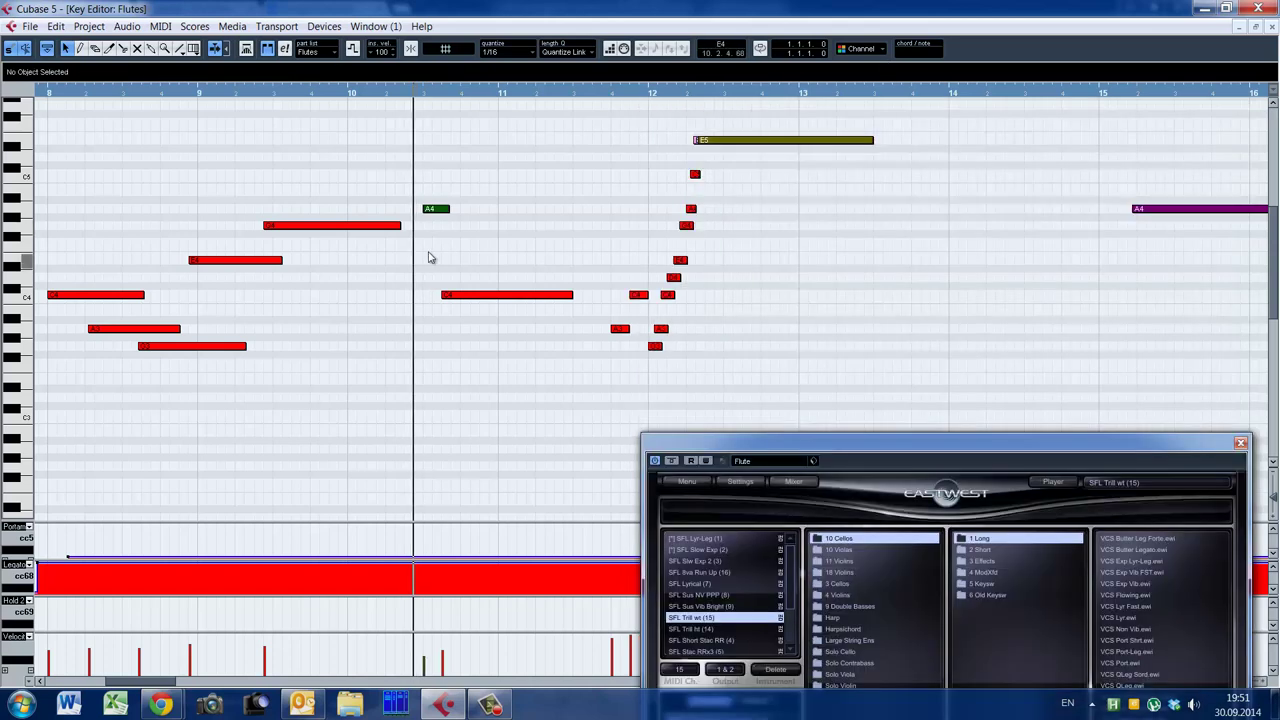
left_click_drag(447, 210, 566, 210)
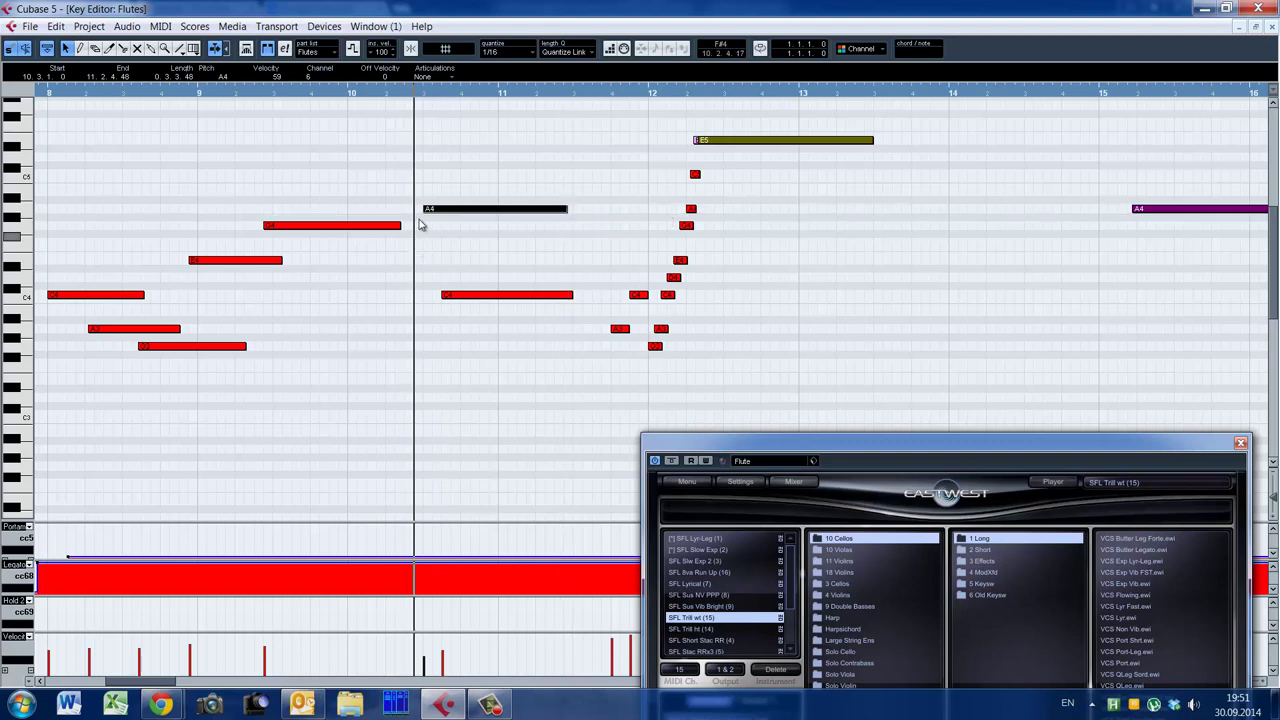
Play the extended A4 note in bar 10, then undo its extension and deselect it
key("space")
key("space")
key("ctrl+z")
left_click(420, 268)
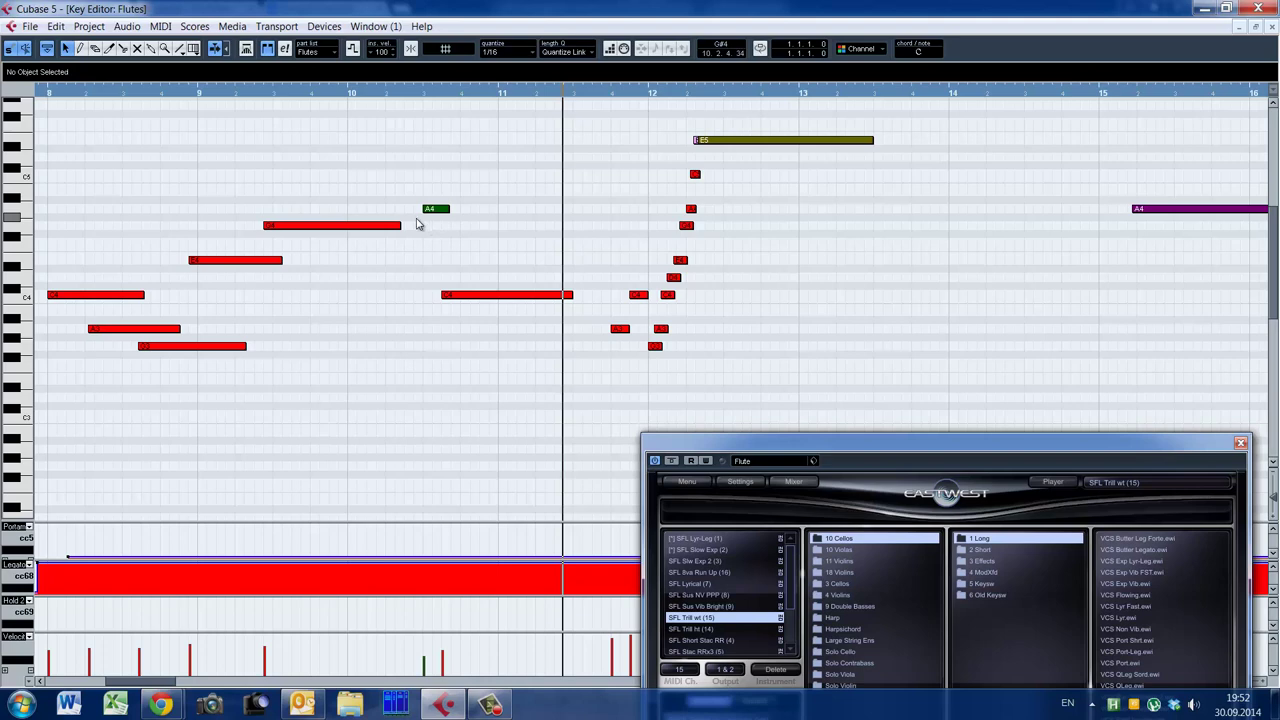
Delay the start of the C4 note after the A4 in bar 10, extend the A4 to end at 10.4.3.12, and play the passage
left_click_drag(441, 294, 481, 294)
left_click_drag(449, 209, 480, 209)
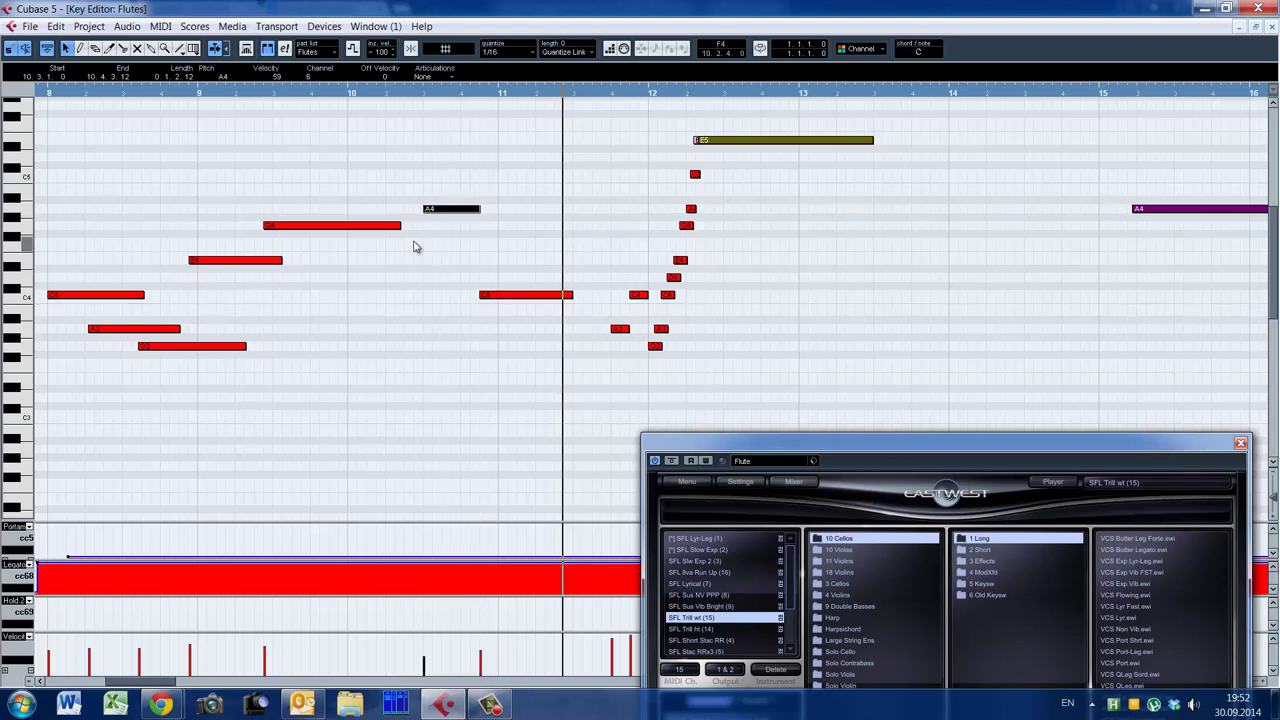
left_click(414, 242, "alt+shift")
key("space")
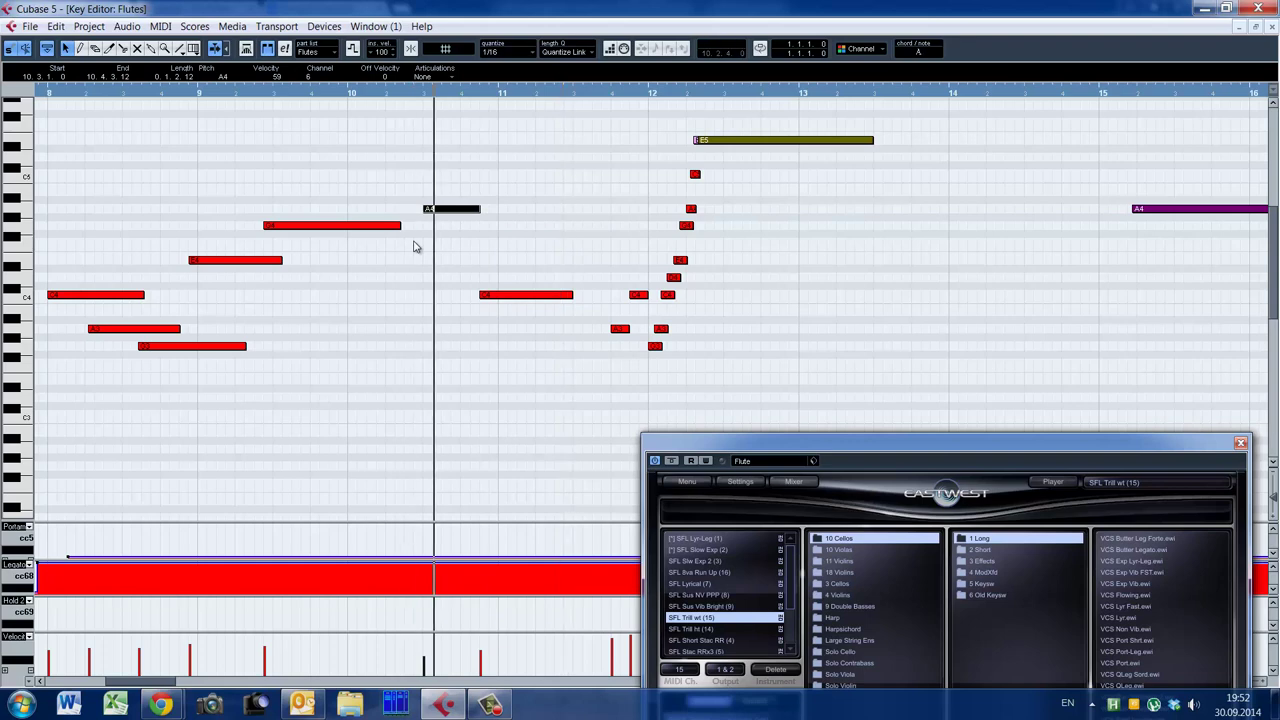
Delay the C4 note's start to 11.2.2.58, extend the A4 note to meet it, and play from just before the A4
key("space")
left_click(415, 93)
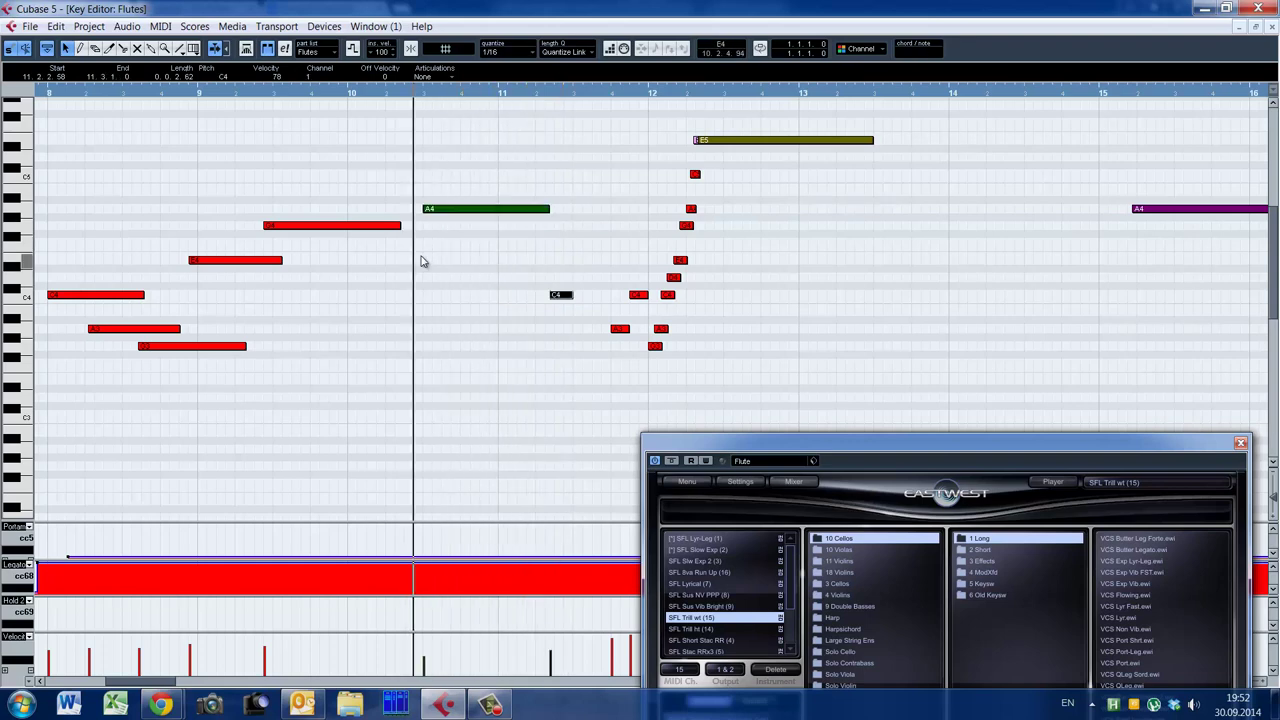
key("space")
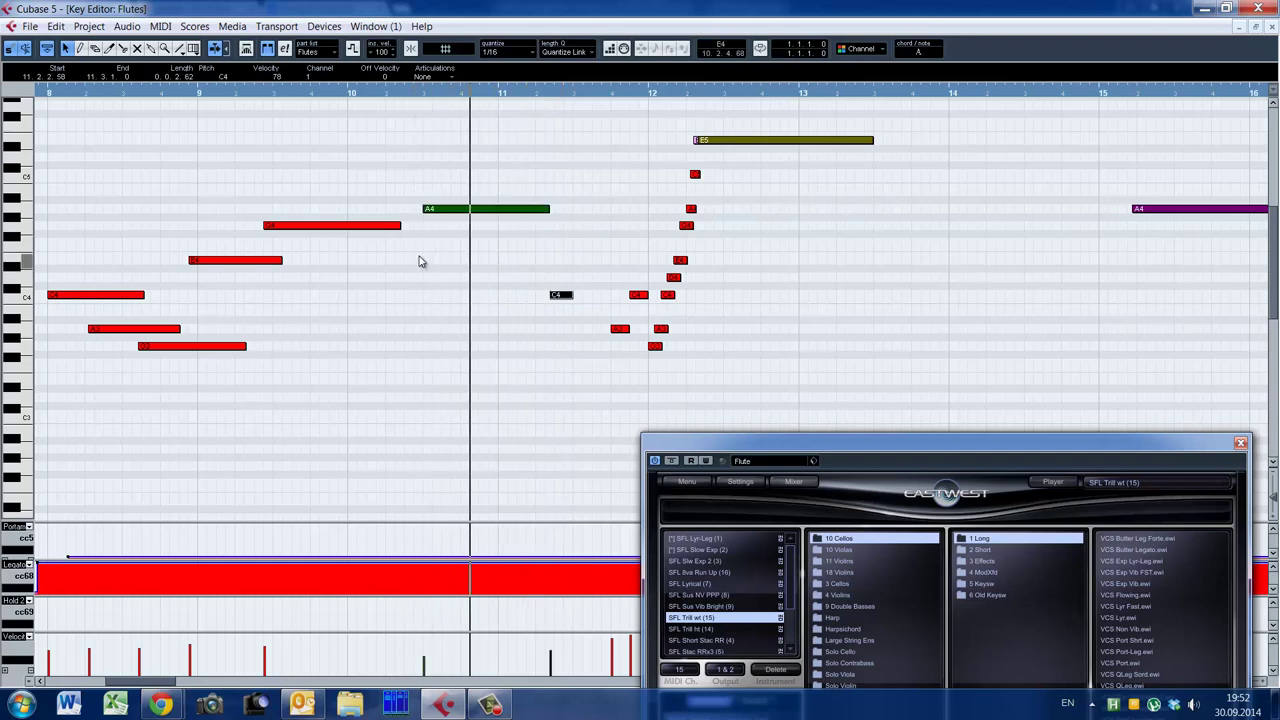
key("space")
Undo all the trial length changes to the A4 note in bar 10 and the C4 note following it
key("ctrl+z")
key("ctrl+z")
key("ctrl+z")
key("ctrl+z")
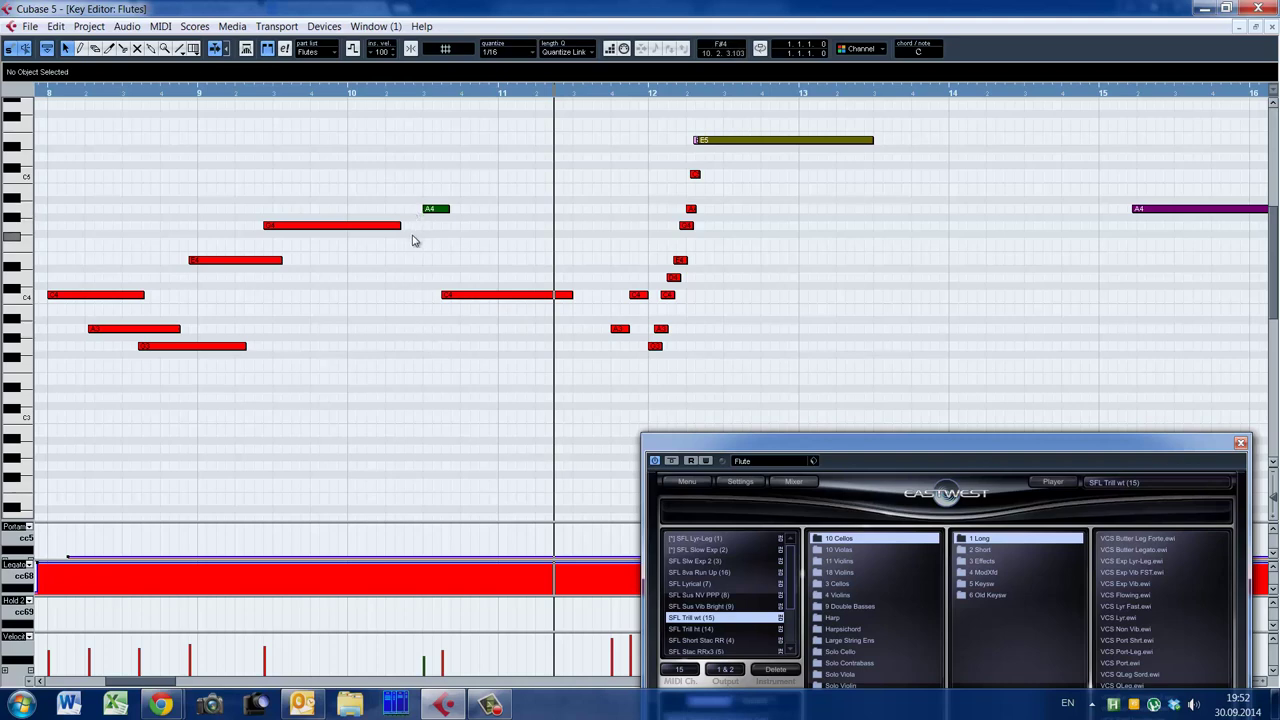
key("alt+Tab")
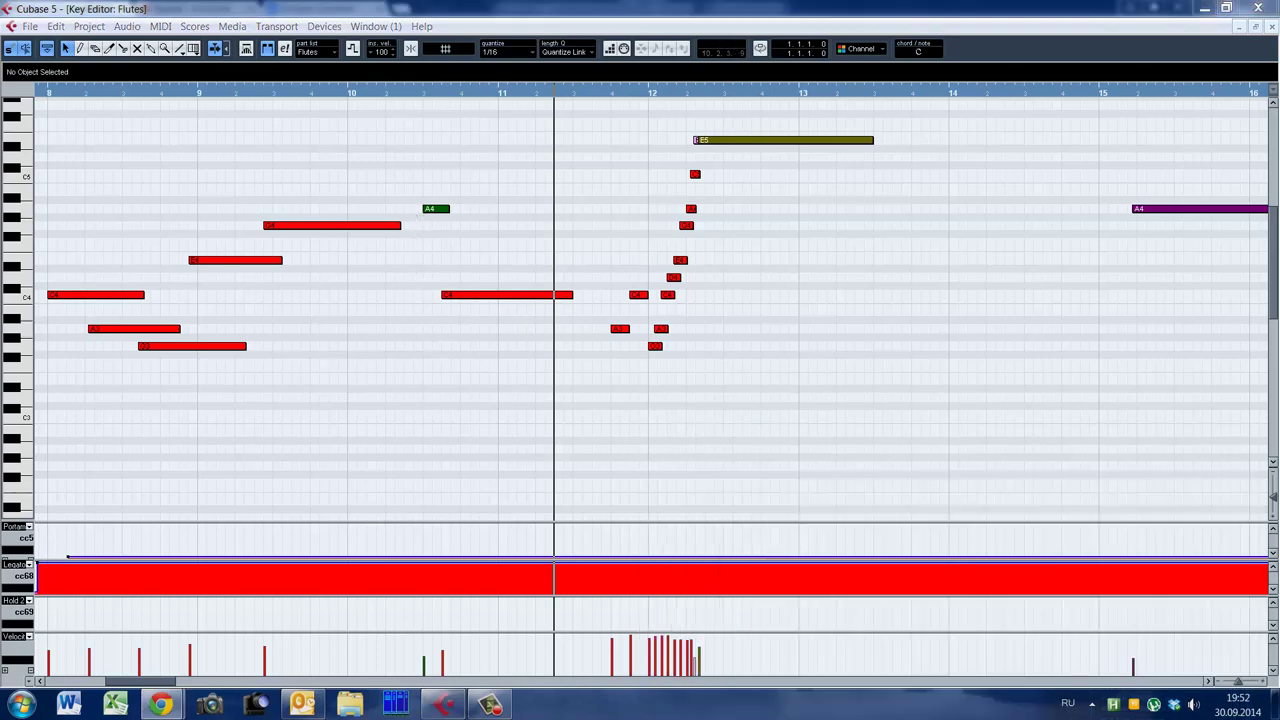
key("alt+Tab")
Play the fast ascending run at bar 12 into the long E5 note, starting just before the run
left_click_drag(142, 681, 162, 681)
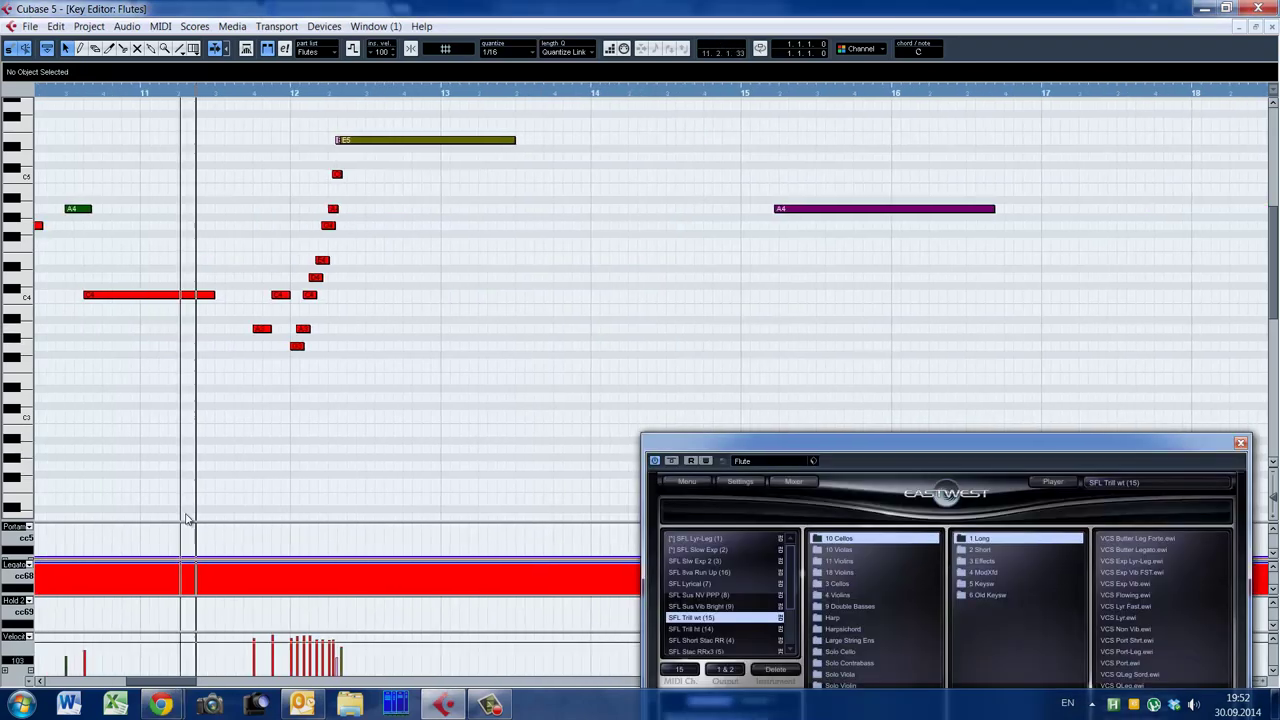
left_click(241, 275)
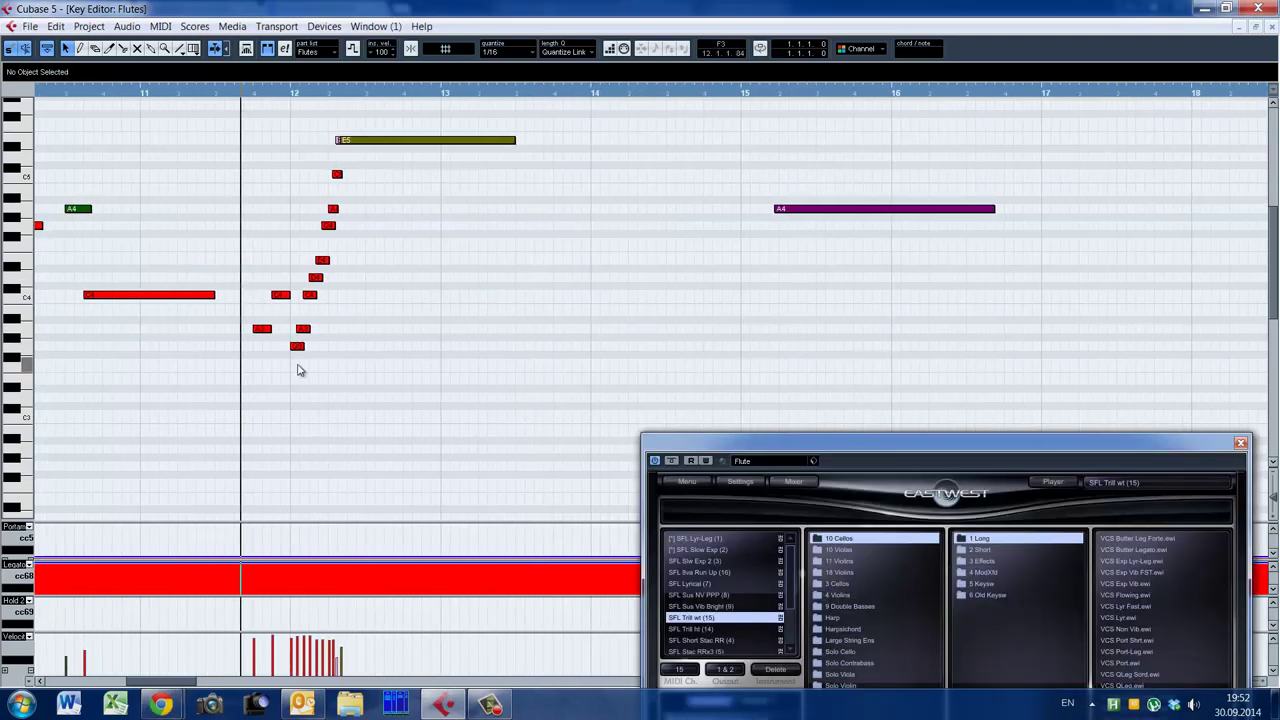
key("space")
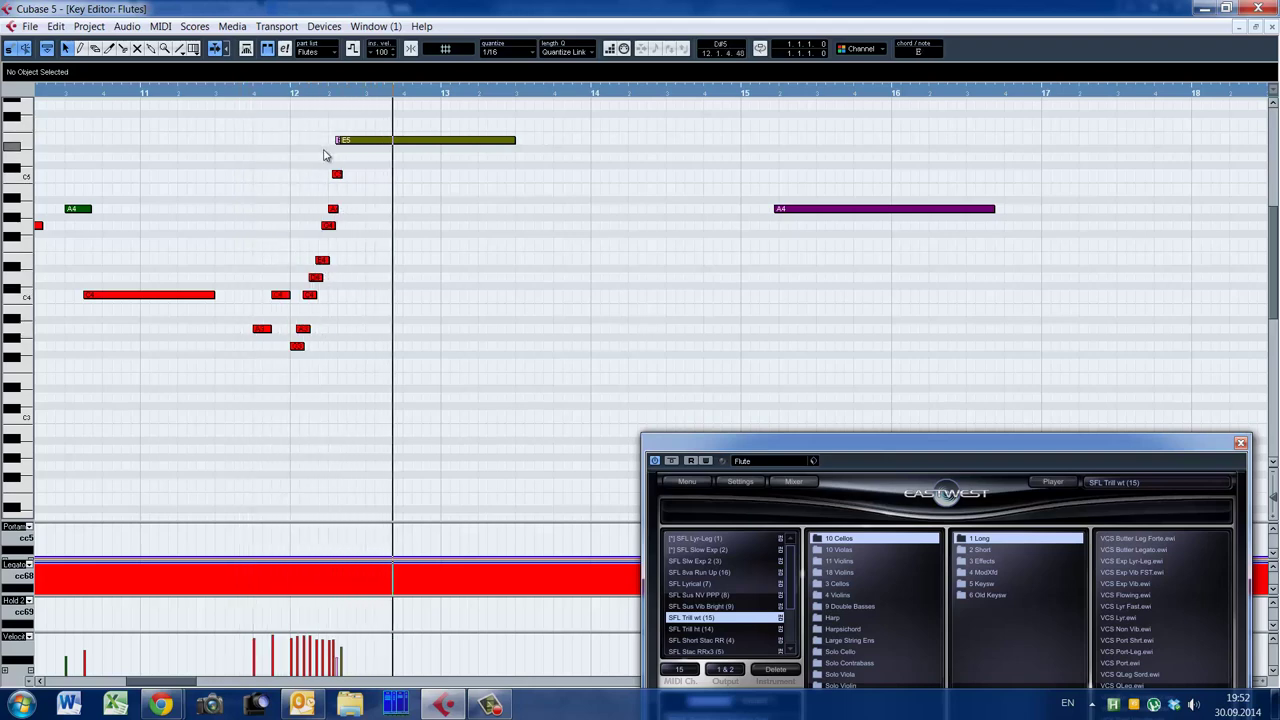
Select the short E5 note on channel 11 in bar 12 and show SFL Grace Notes (11) in the Flute instrument
left_click(338, 141)
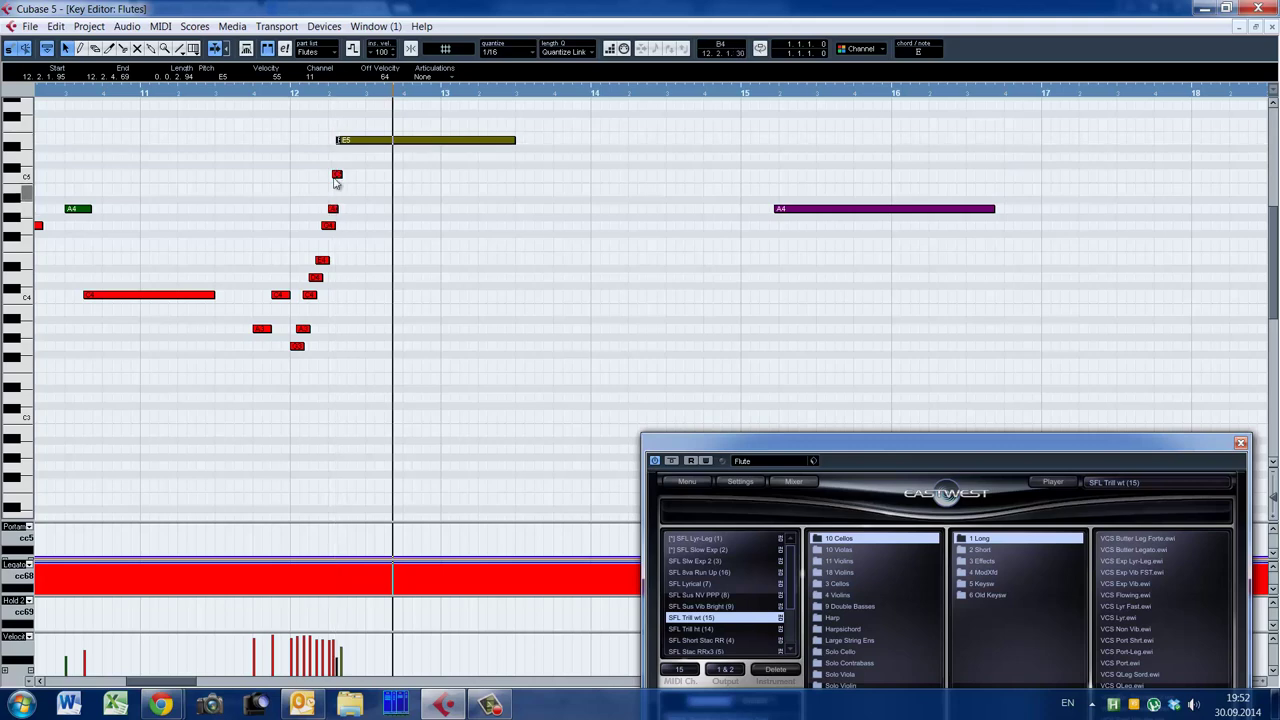
left_click_drag(800, 442, 790, 226)
scroll(775, 364, "down", 5)
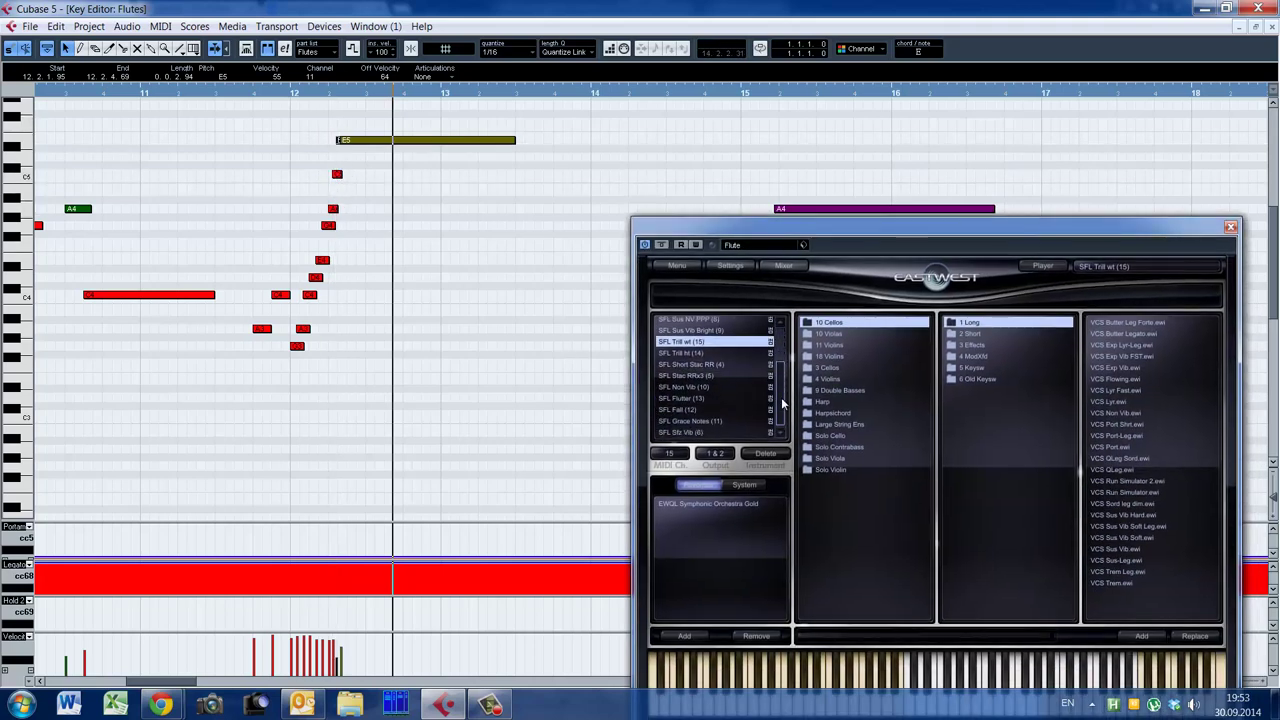
left_click(706, 421)
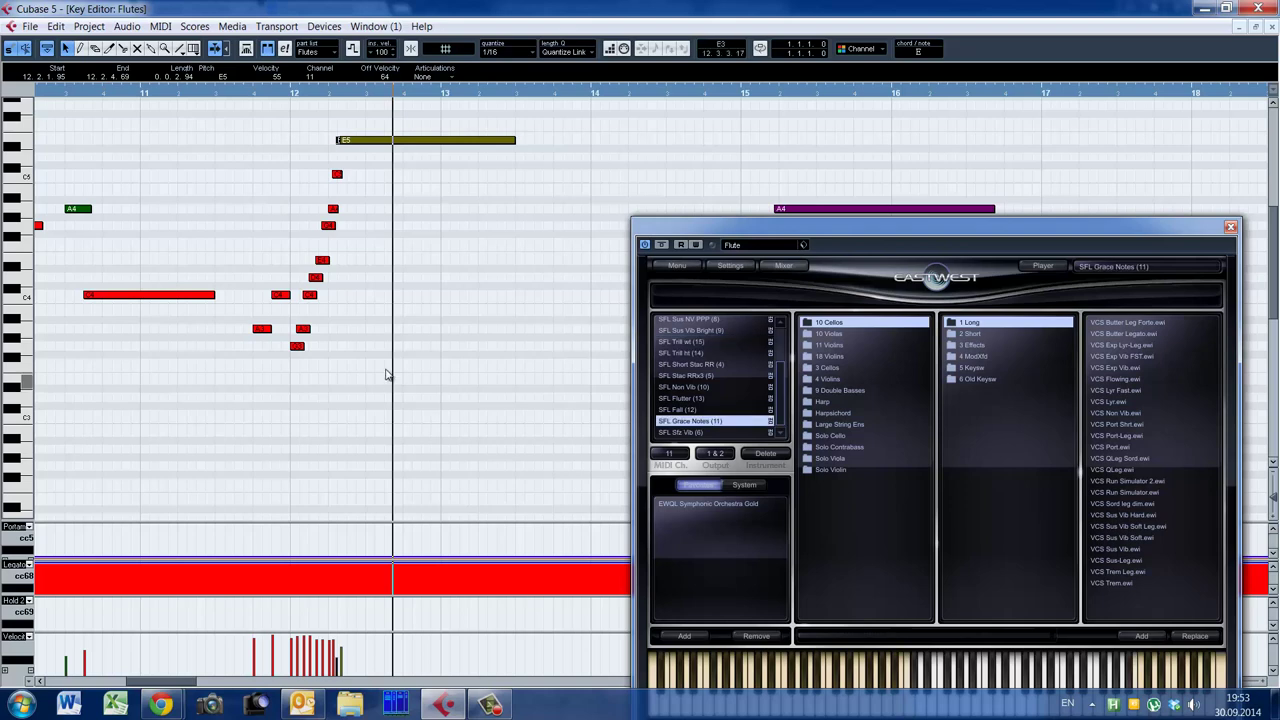
Try transposing the grace note before the long E5 in bar 12 down a semitone to D#5
left_click(313, 180)
left_click_drag(337, 141, 336, 141)
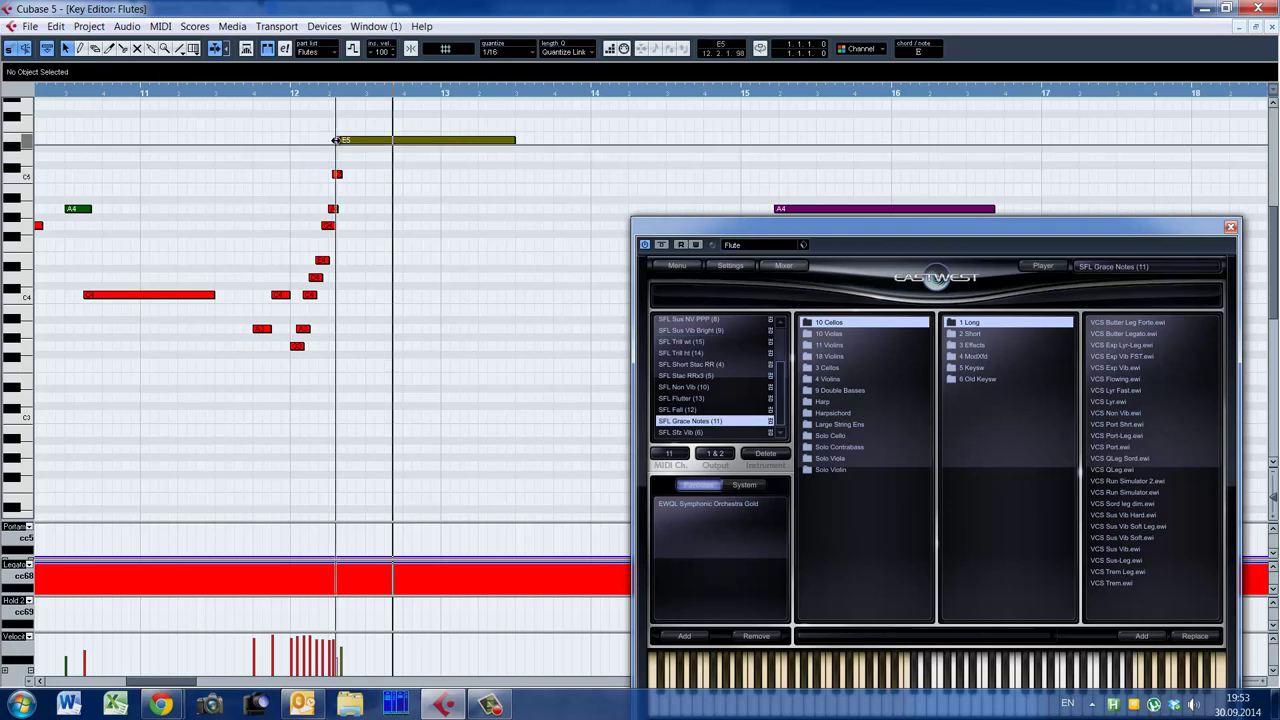
key("space")
key("h")
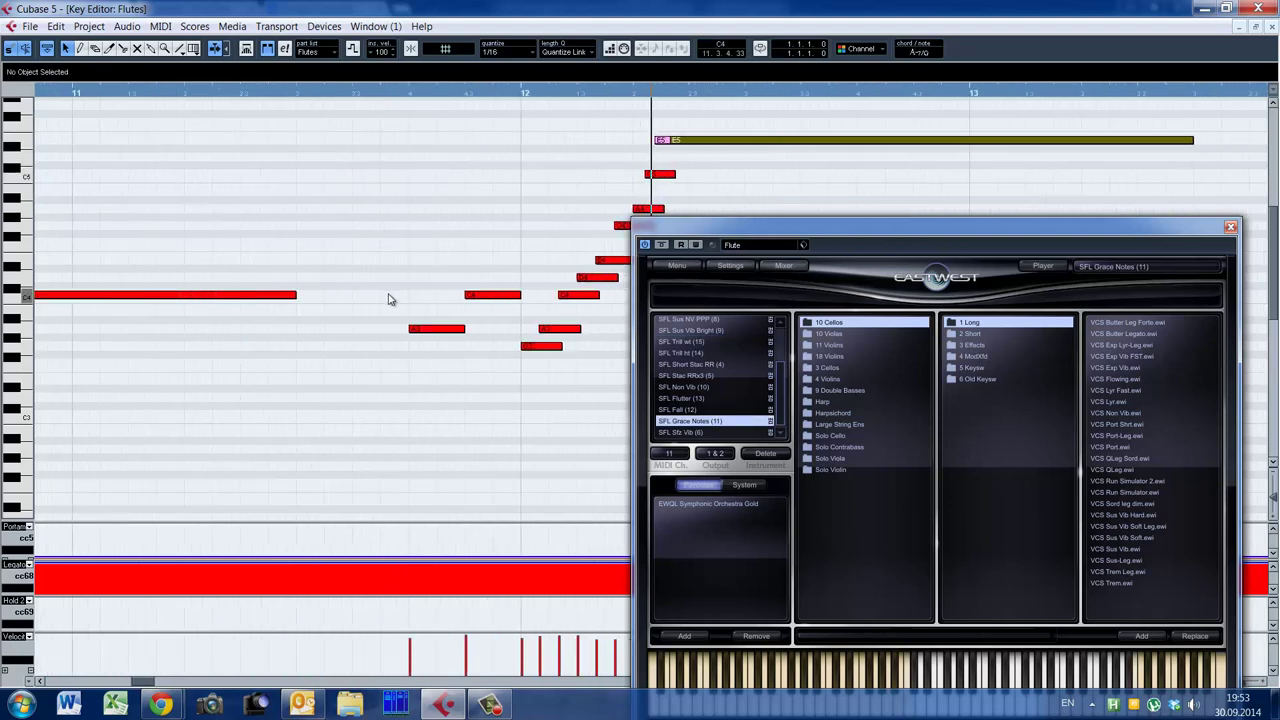
left_click(663, 145)
key("Down")
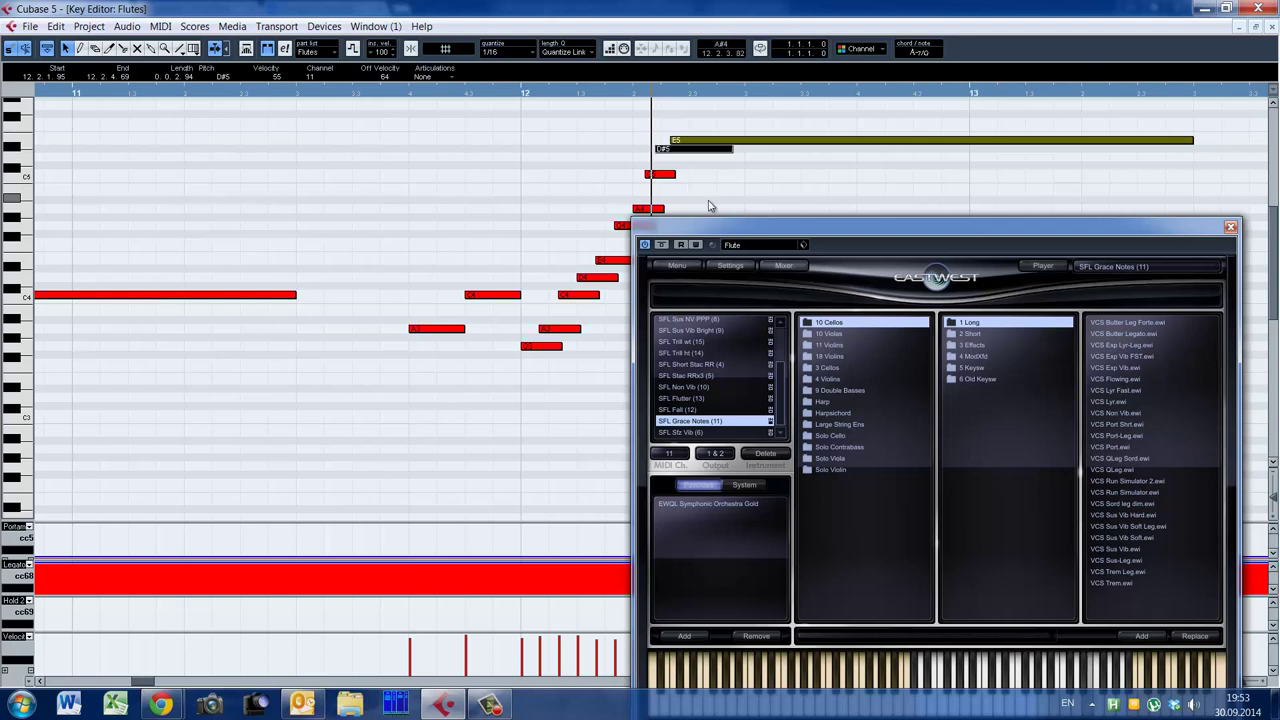
key("Up")
key("Down")
Move the grace note to E5 at 11.3.2.56 with a length of 0.0.0.14 and play it in isolation
left_click_drag(733, 151, 340, 142)
left_click(324, 162, "alt+shift")
key("space")
left_click(328, 162, "alt+shift")
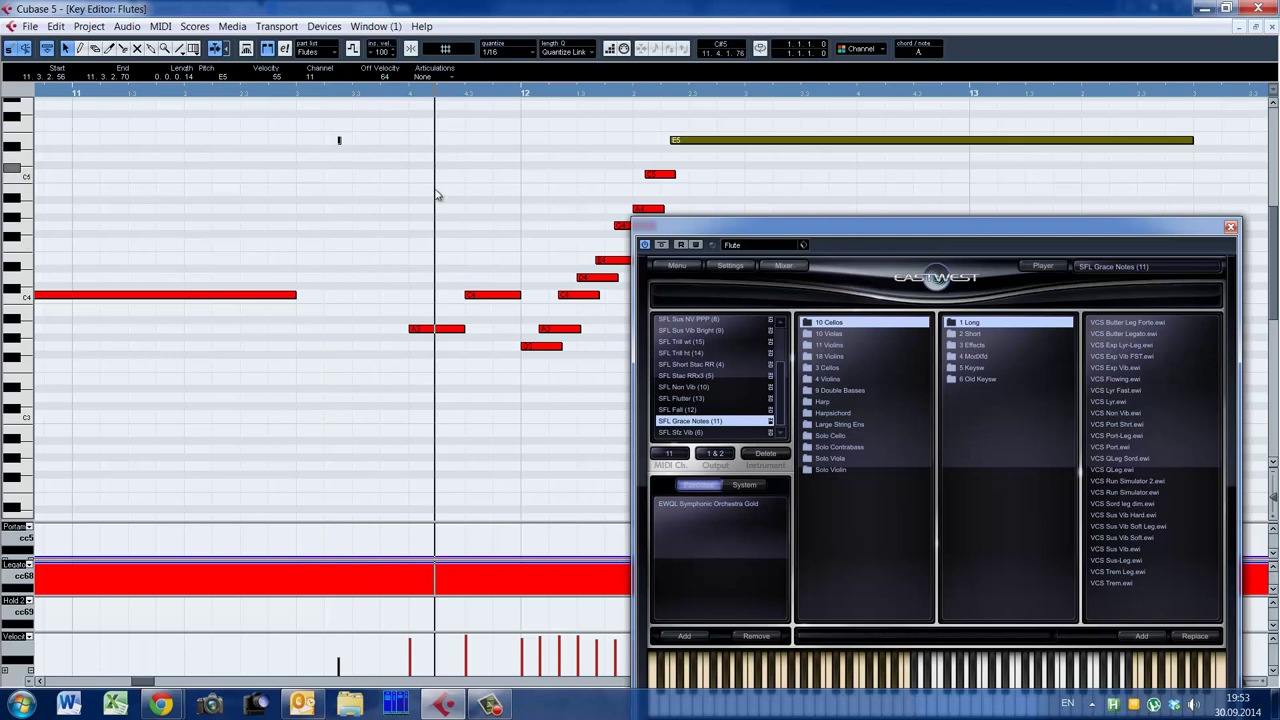
Undo the grace note's move and shortening, and restore its pitch to E5 in bar 12
key("ctrl+z")
key("ctrl+z")
key("Up")
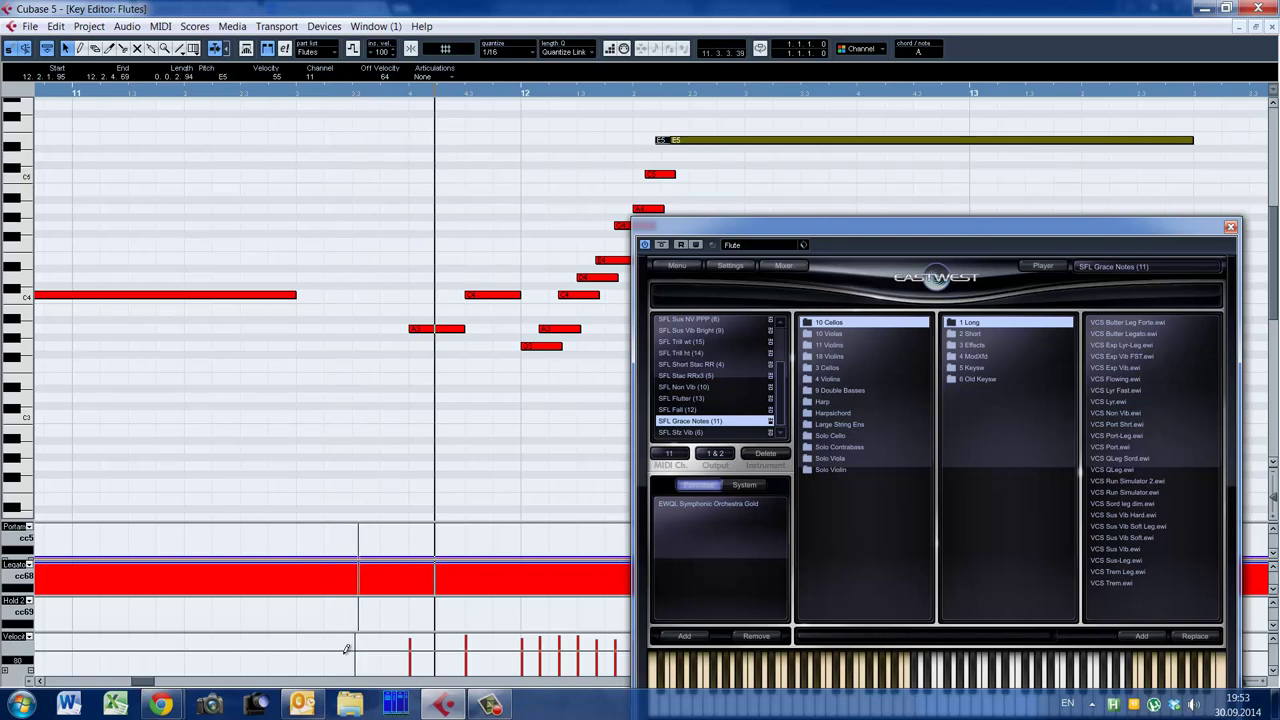
Close the Flute instrument window and place the playback position just before the A4 note in bar 15
left_click(1231, 228)
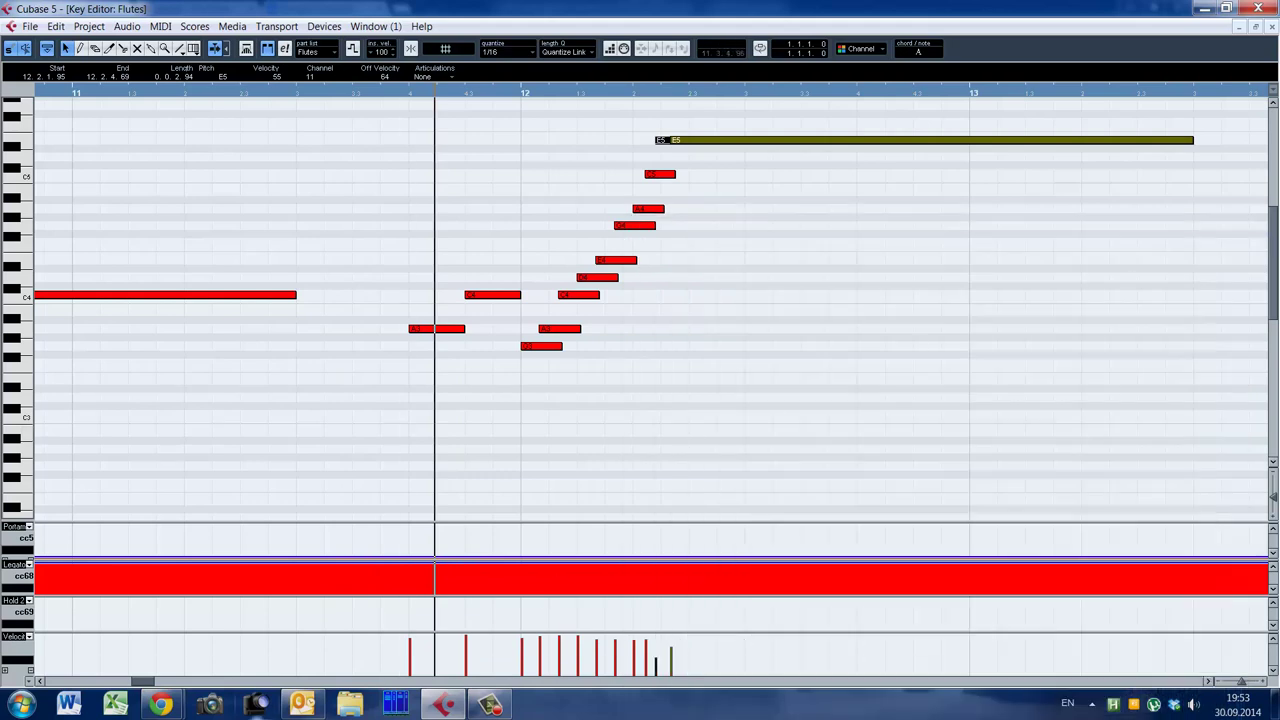
left_click_drag(146, 682, 161, 683)
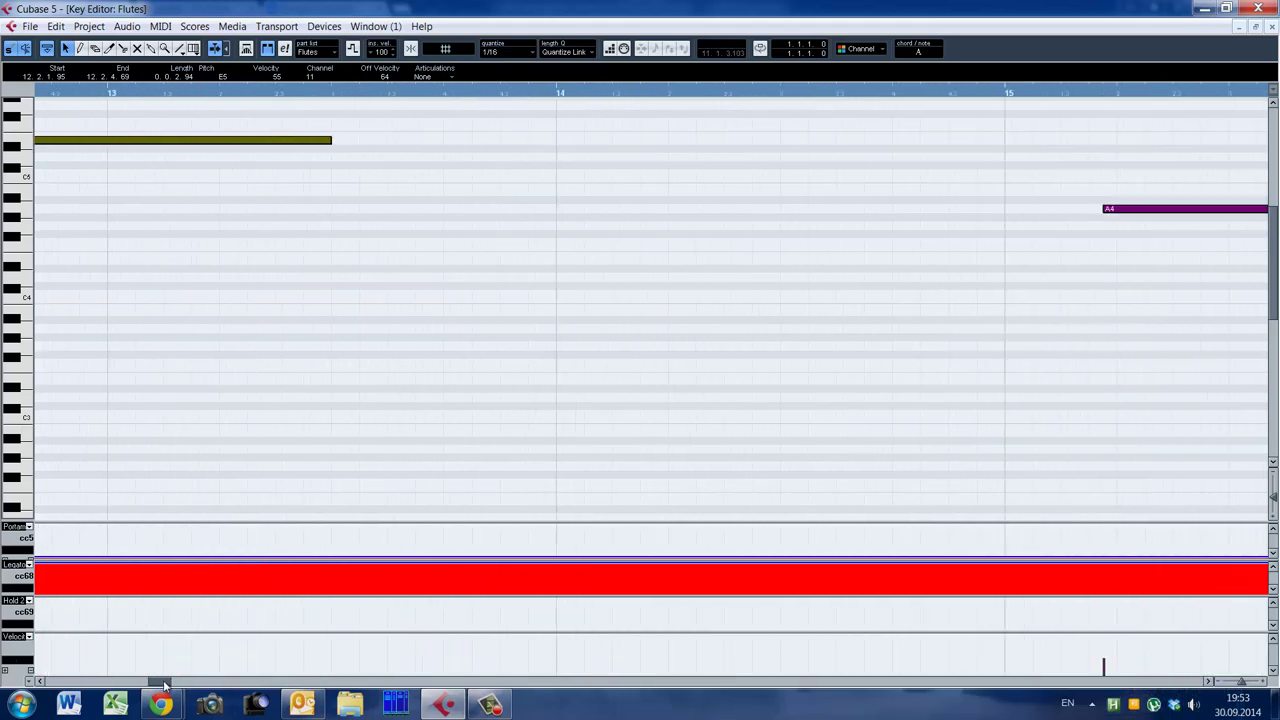
key("g")
key("g")
scroll(443, 463, "right", 4)
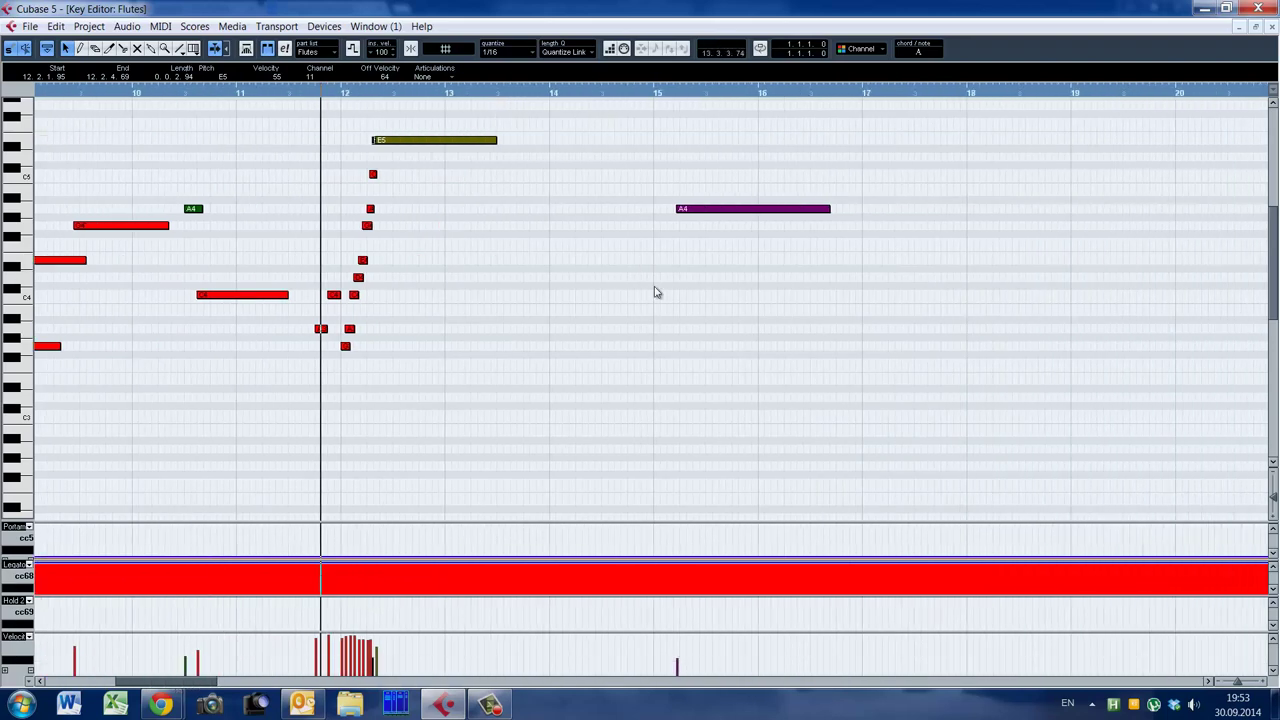
left_click(647, 229)
Shorten the A4 note in bar 15 to end at 15.2.3.75 and play it
left_click(669, 253)
key("space")
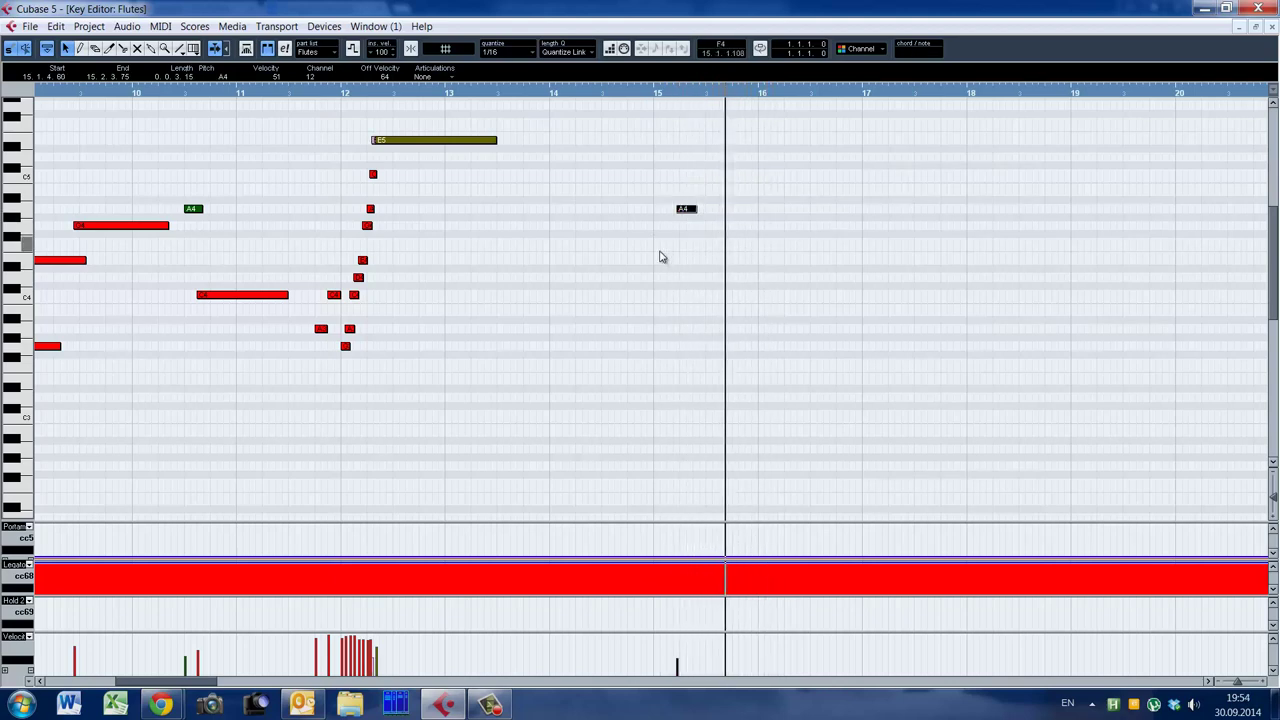
key("space")
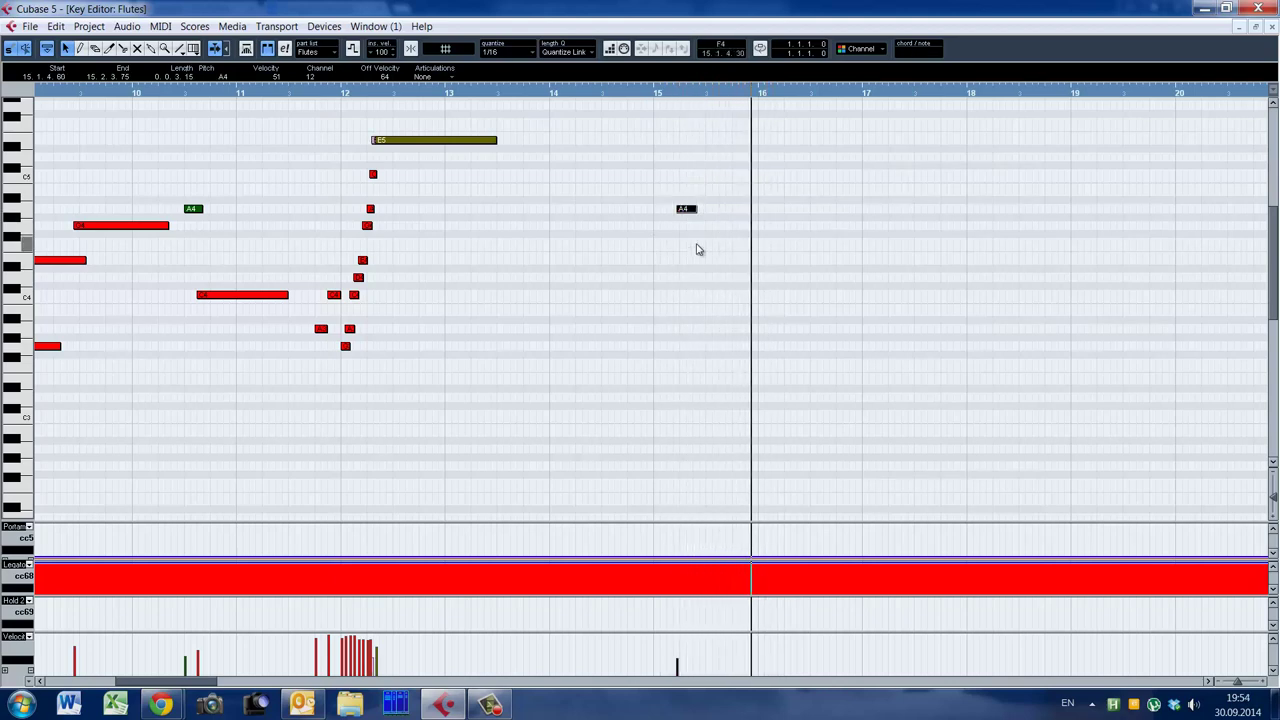
Undo the shortening of the A4 note and move the playback position to just before bar 15
key("ctrl+z")
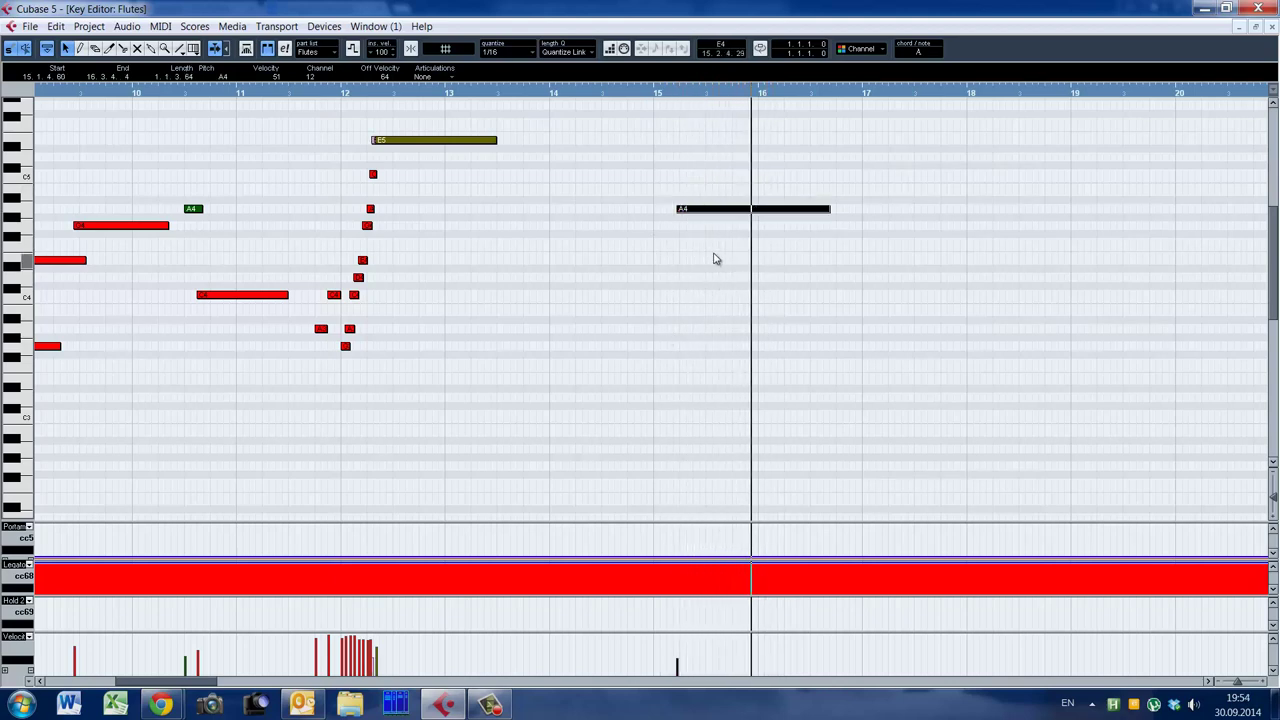
left_click(692, 322)
left_click(636, 366, "alt+shift")
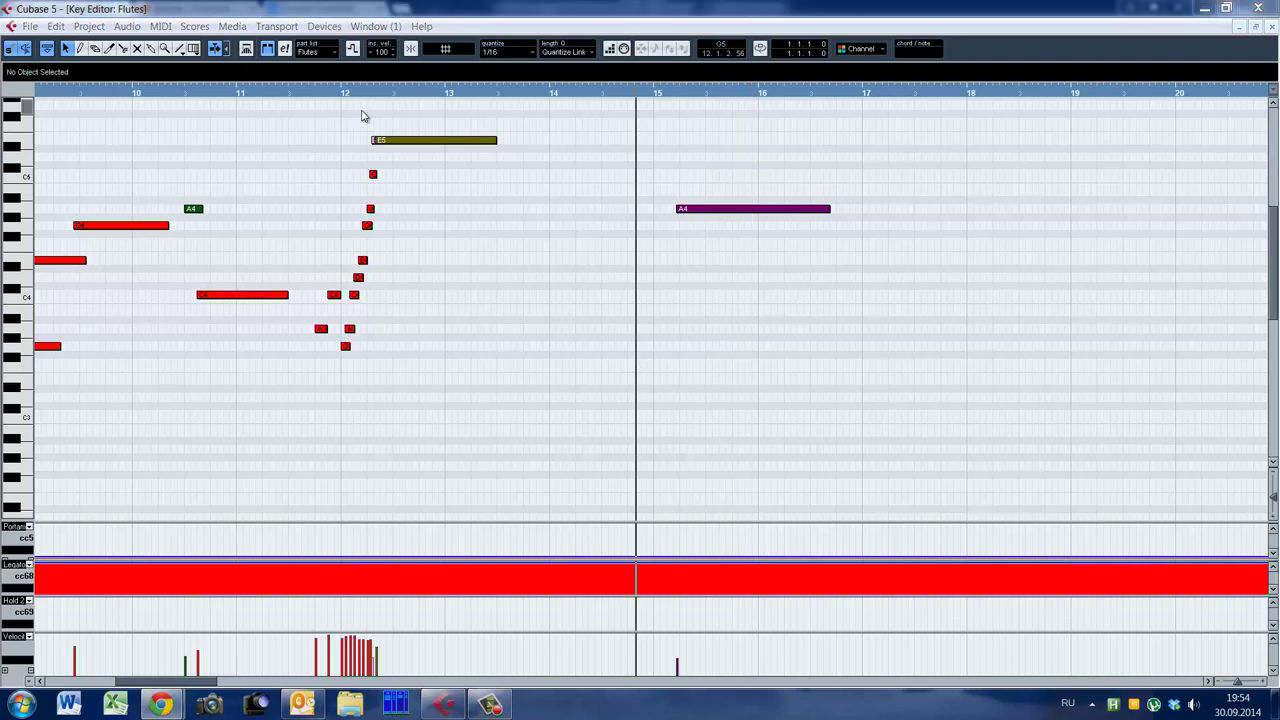
Play the overlapping flute legato phrase starting from just before bar 8
left_click_drag(178, 681, 139, 681)
left_click(371, 414)
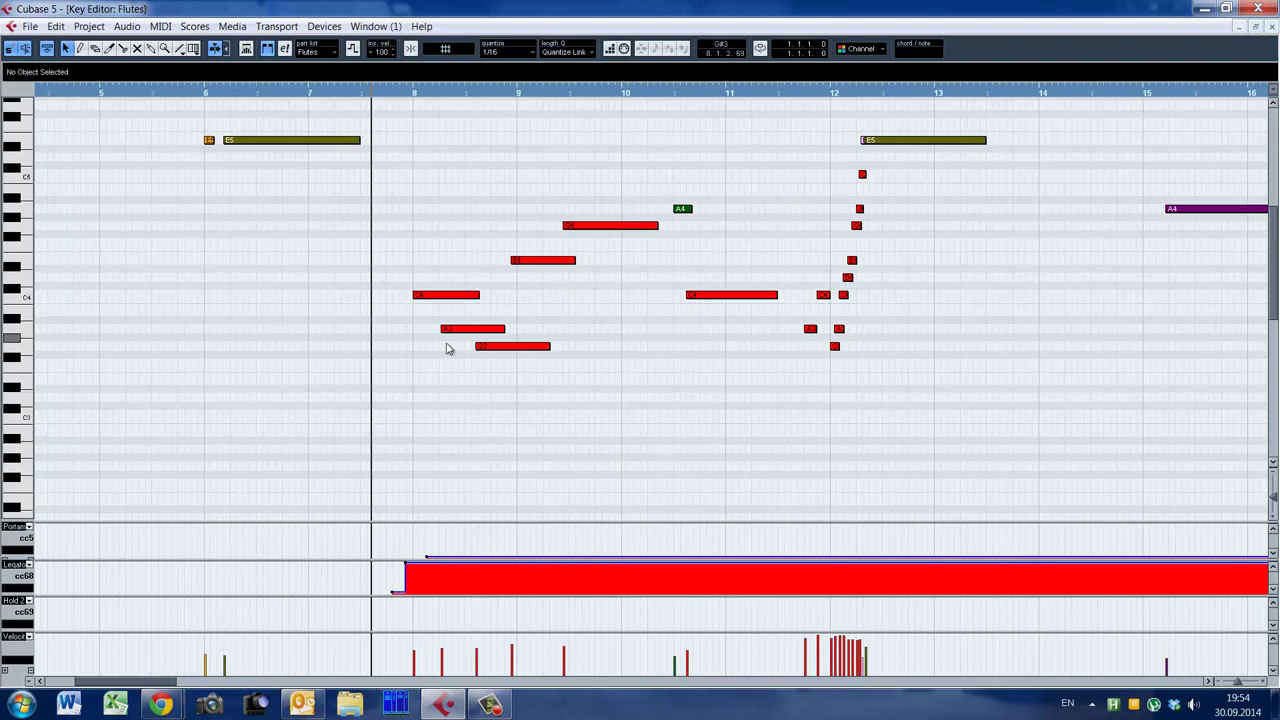
key("space")
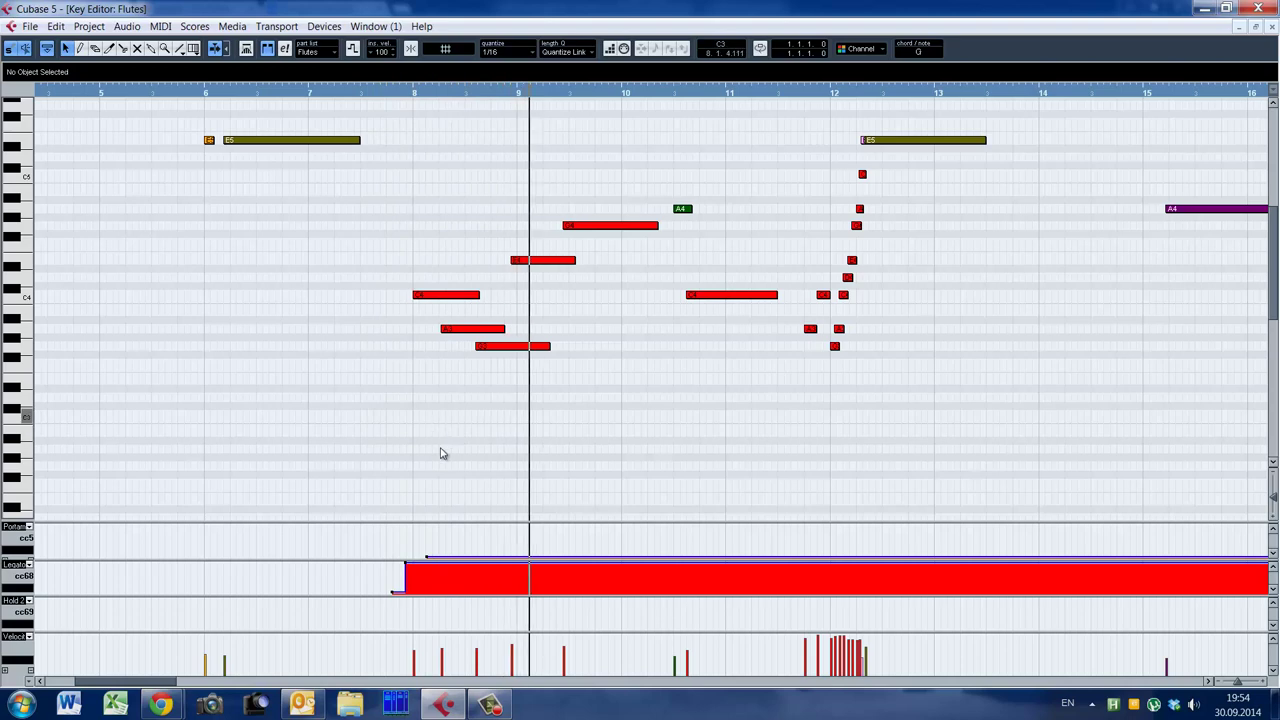
Show the SFL Lyr-Leg (1) player view, select the CC68 event of value 127, and play into bar 8 to check the legato switch
left_click(418, 567)
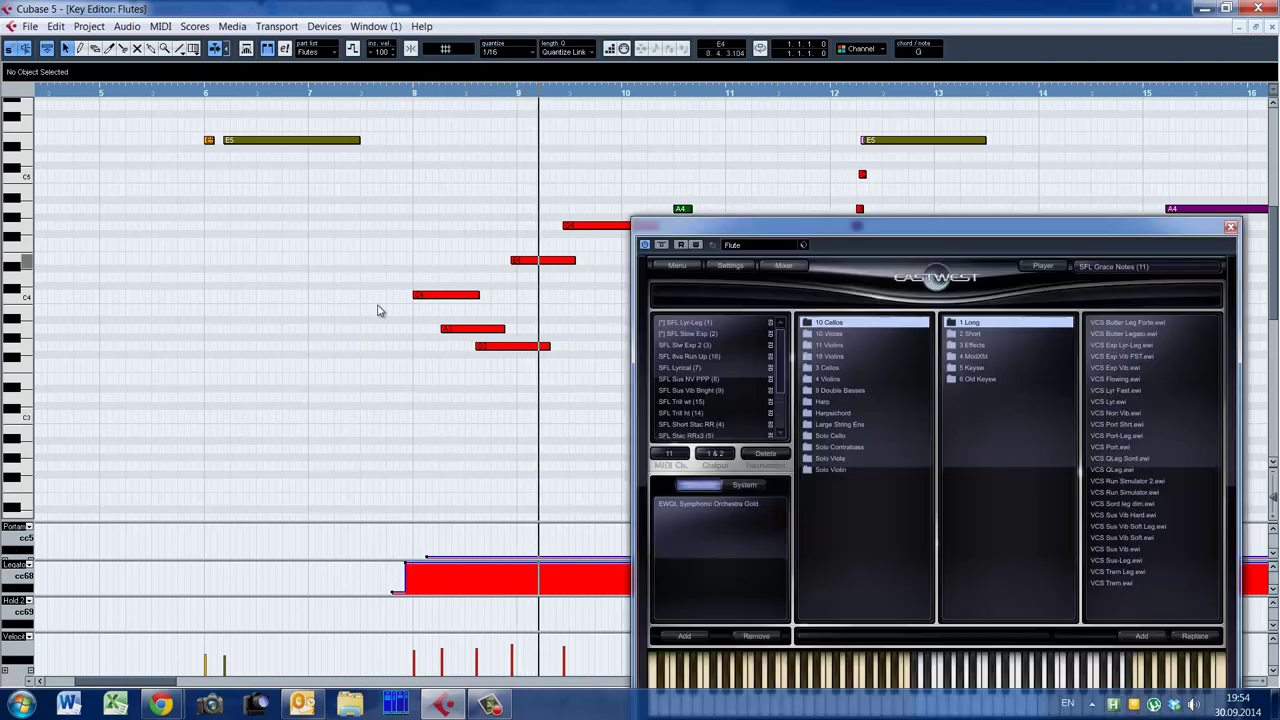
left_click(427, 563)
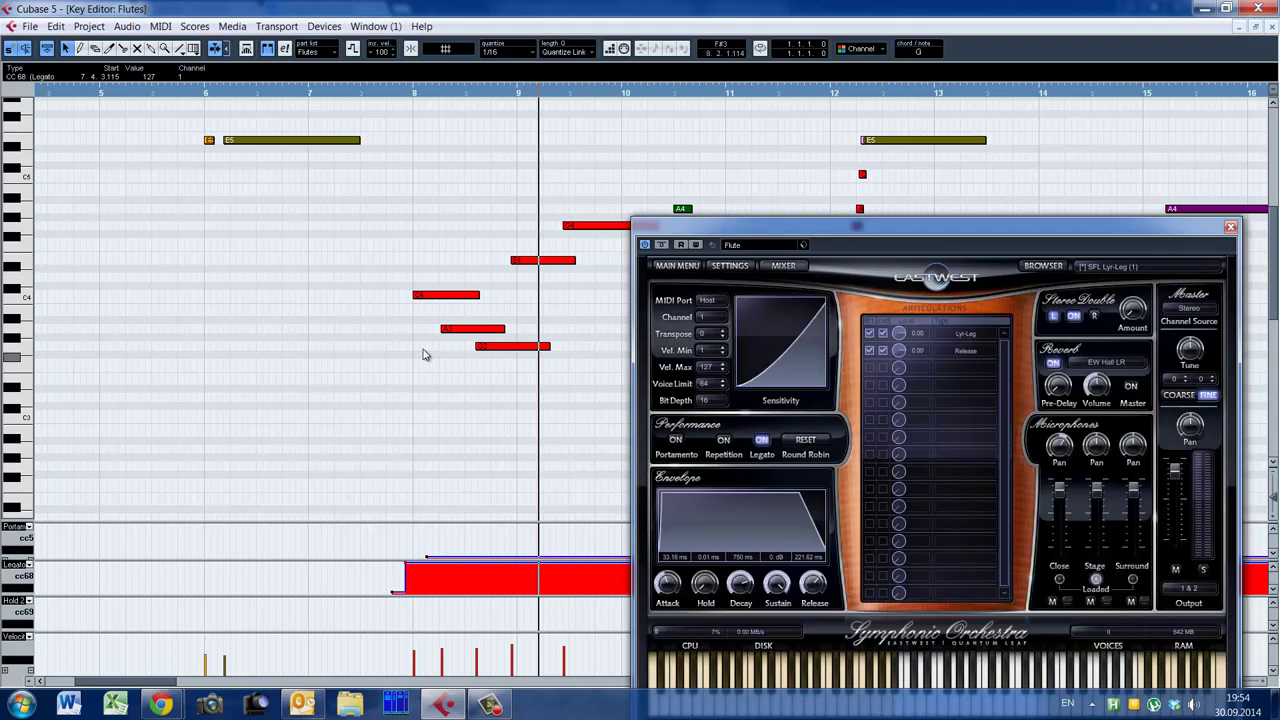
left_click(355, 349)
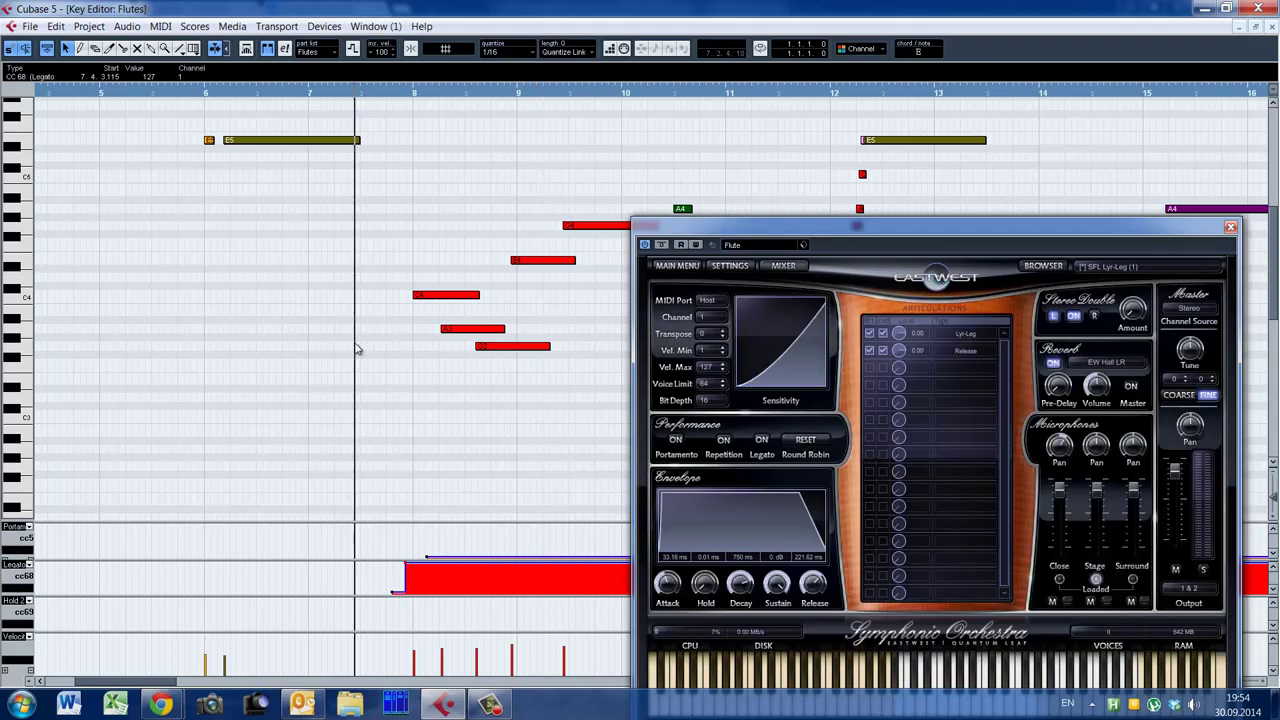
key("space")
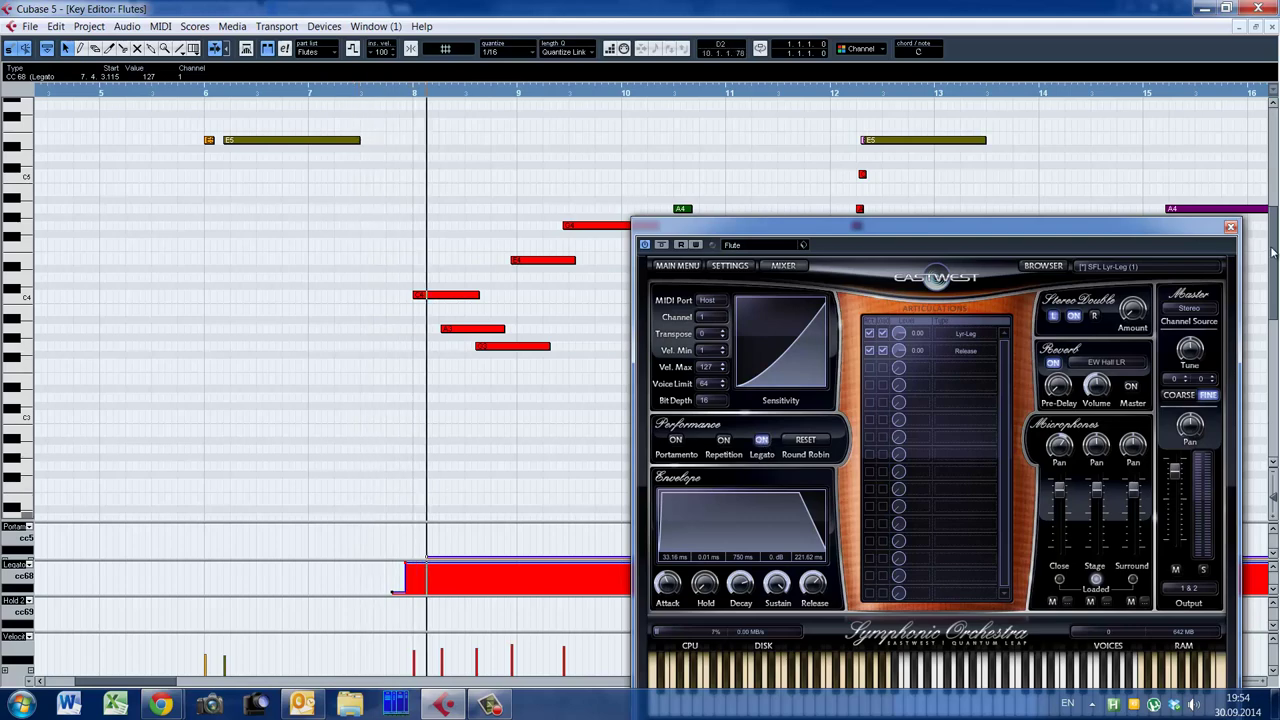
Close the Flute instrument window and place the playback position just before the phrase at bar 35
left_click(1232, 227)
key("g")
key("g")
left_click(822, 293, "alt+shift")
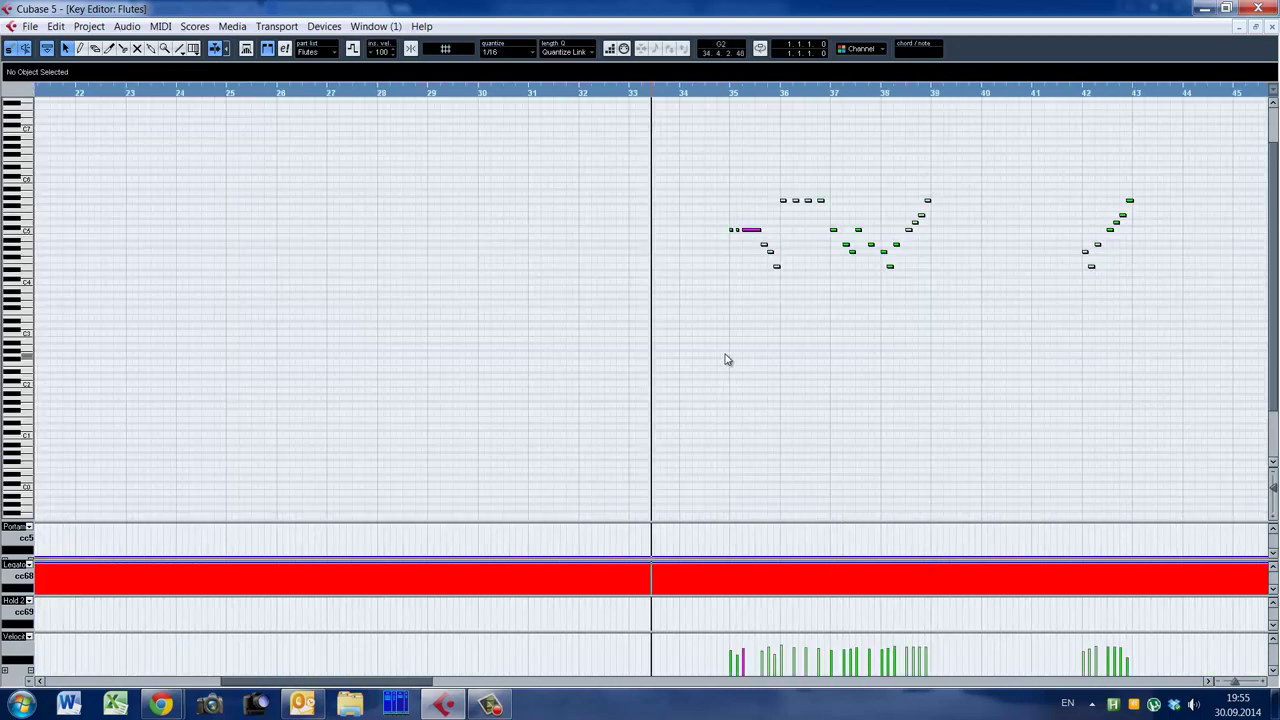
key("h")
left_click(748, 94)
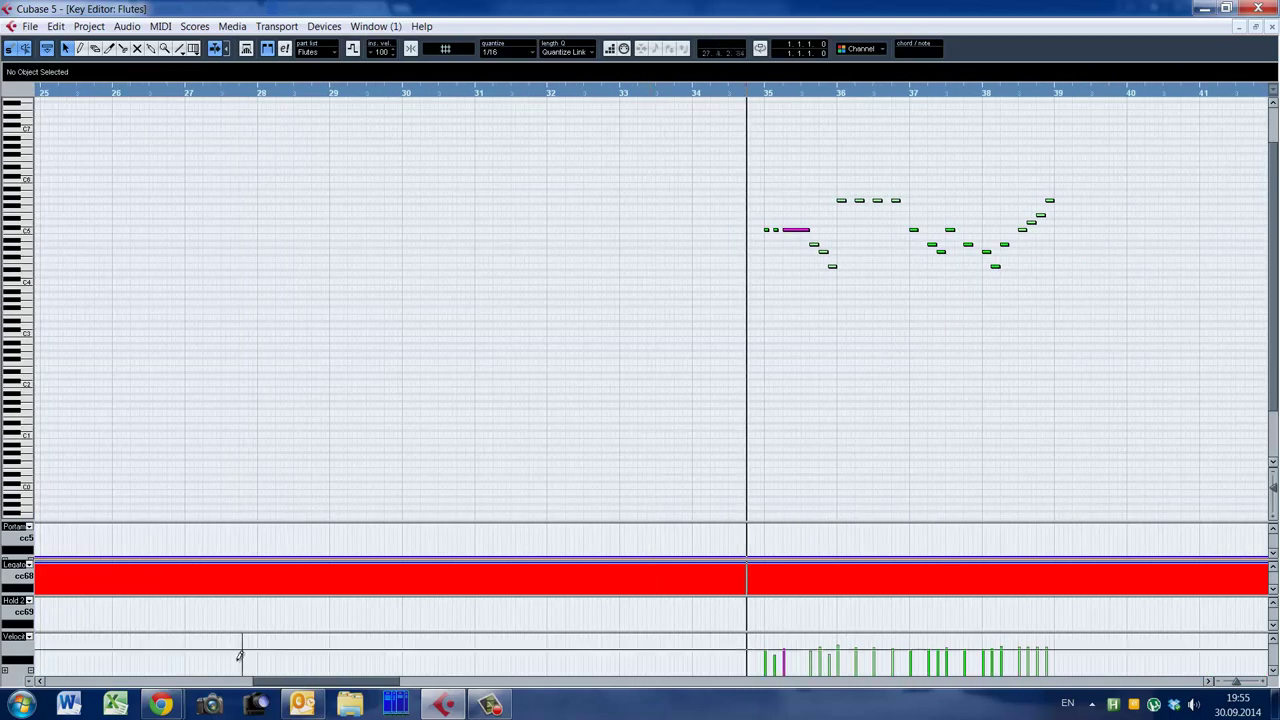
Play the flute phrase that starts at bar 35
left_click_drag(323, 684, 366, 395)
key("space")
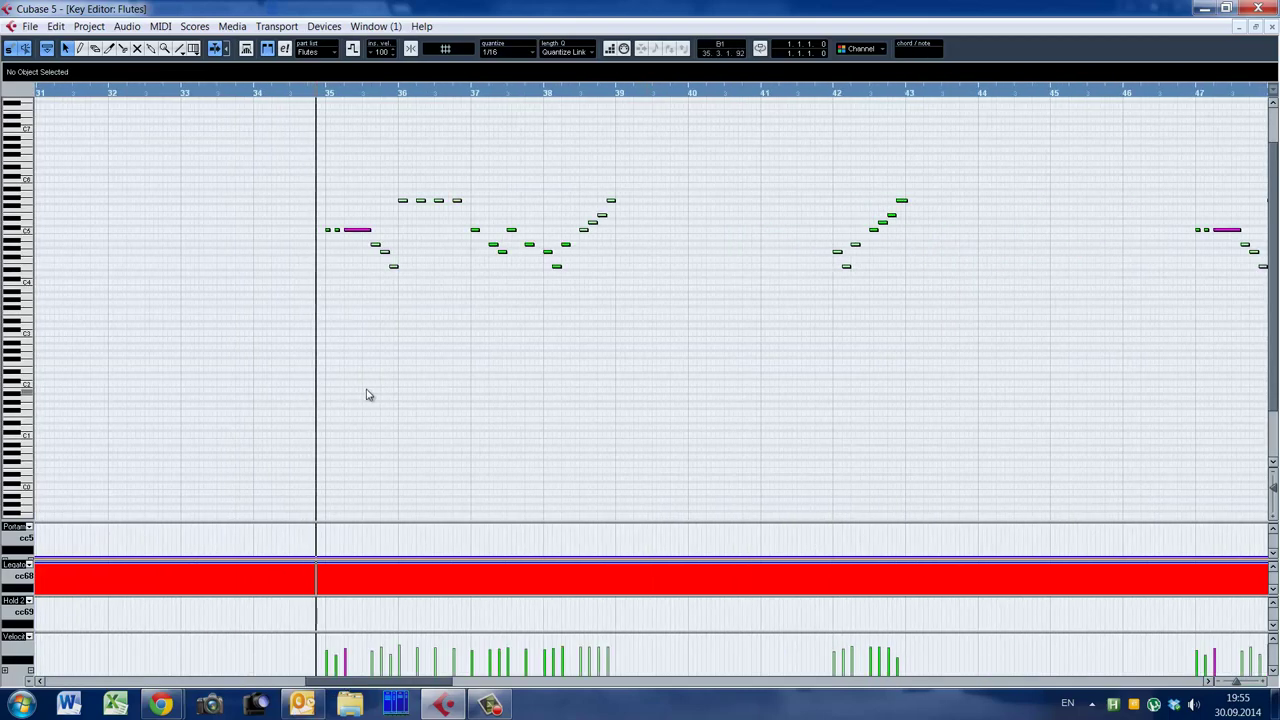
key("h")
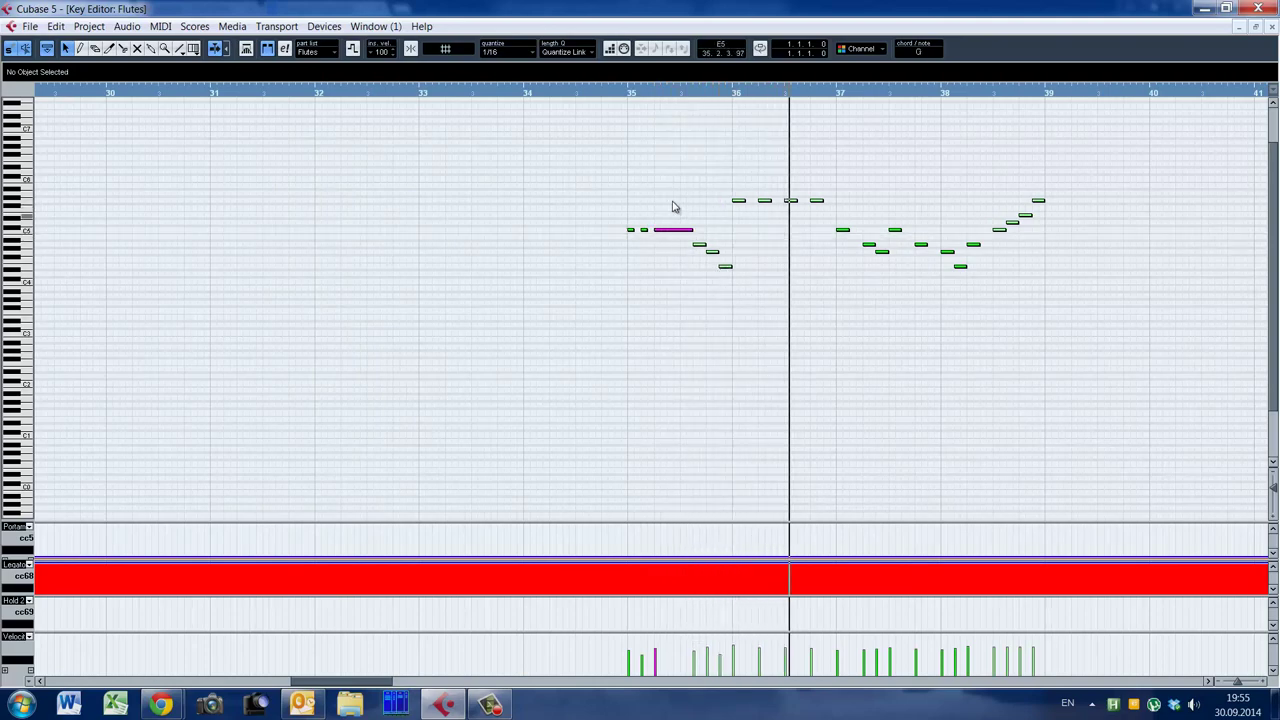
Select the long C5 note in bar 35 and examine the Flute instrument's loaded patch list, keeping the phrase in view
left_click_drag(673, 257, 674, 285)
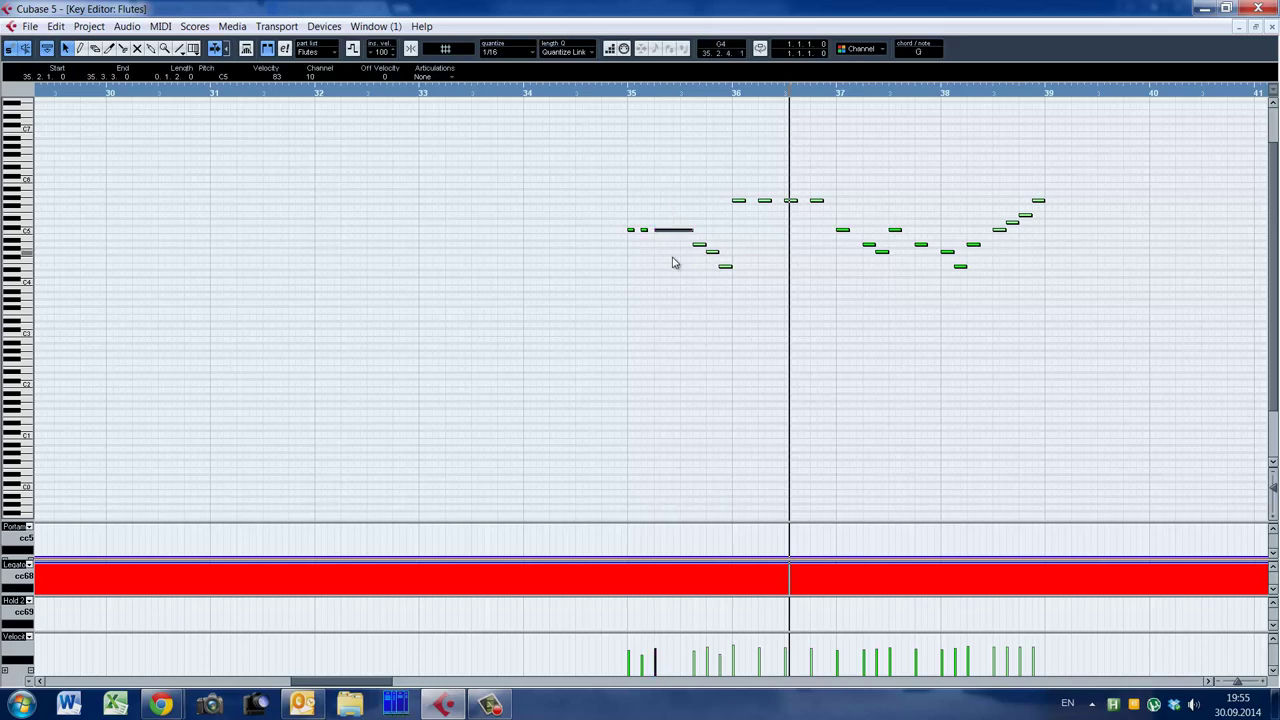
key("F11")
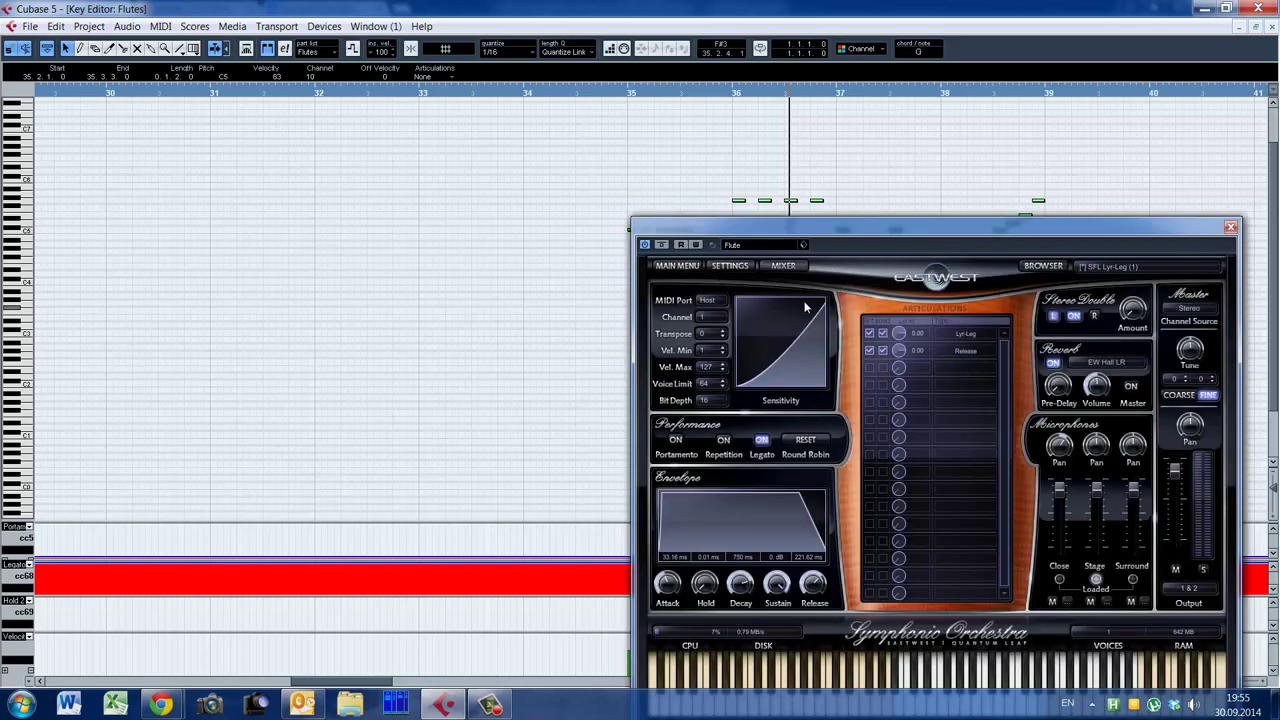
left_click(1044, 267)
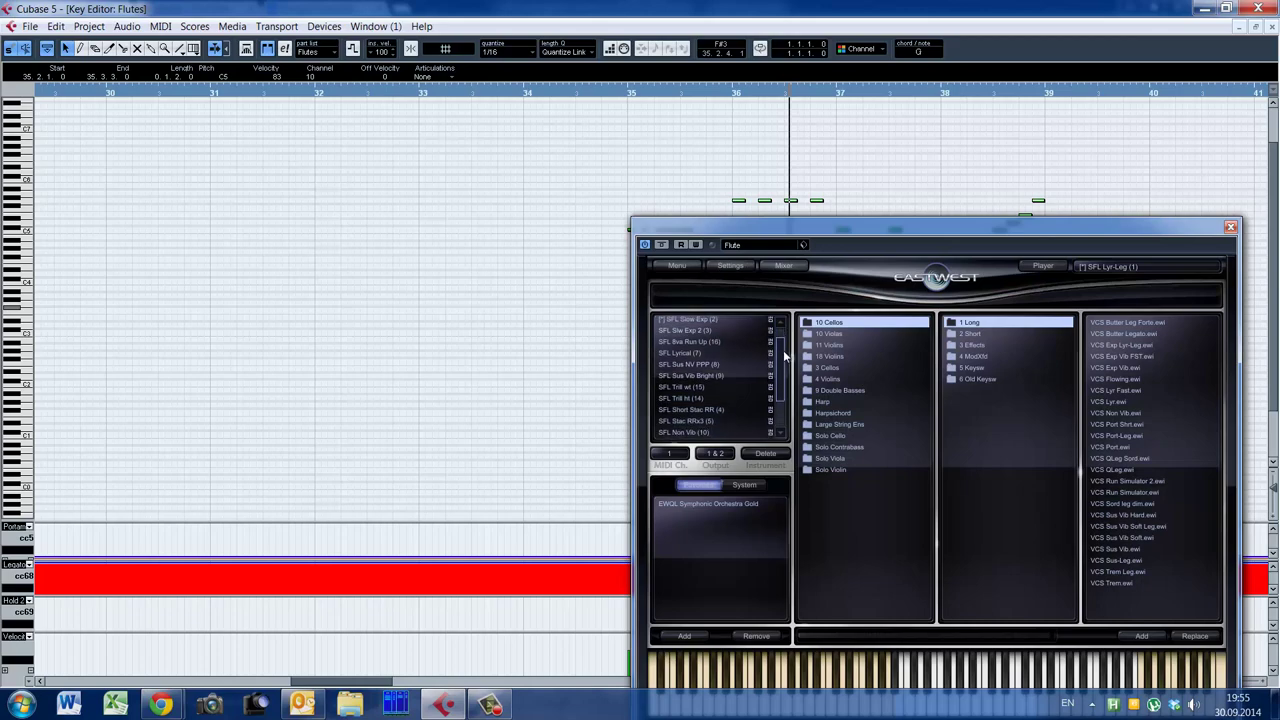
scroll(784, 370, "down", 5)
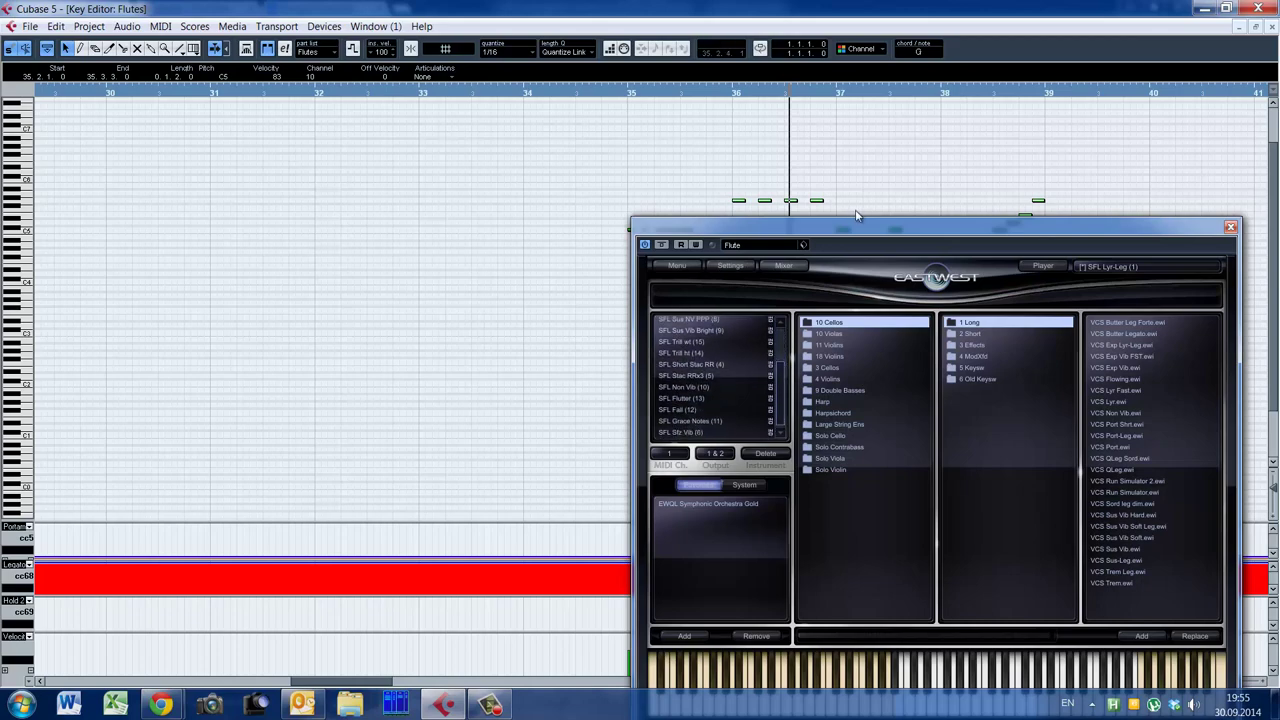
left_click_drag(908, 232, 301, 399)
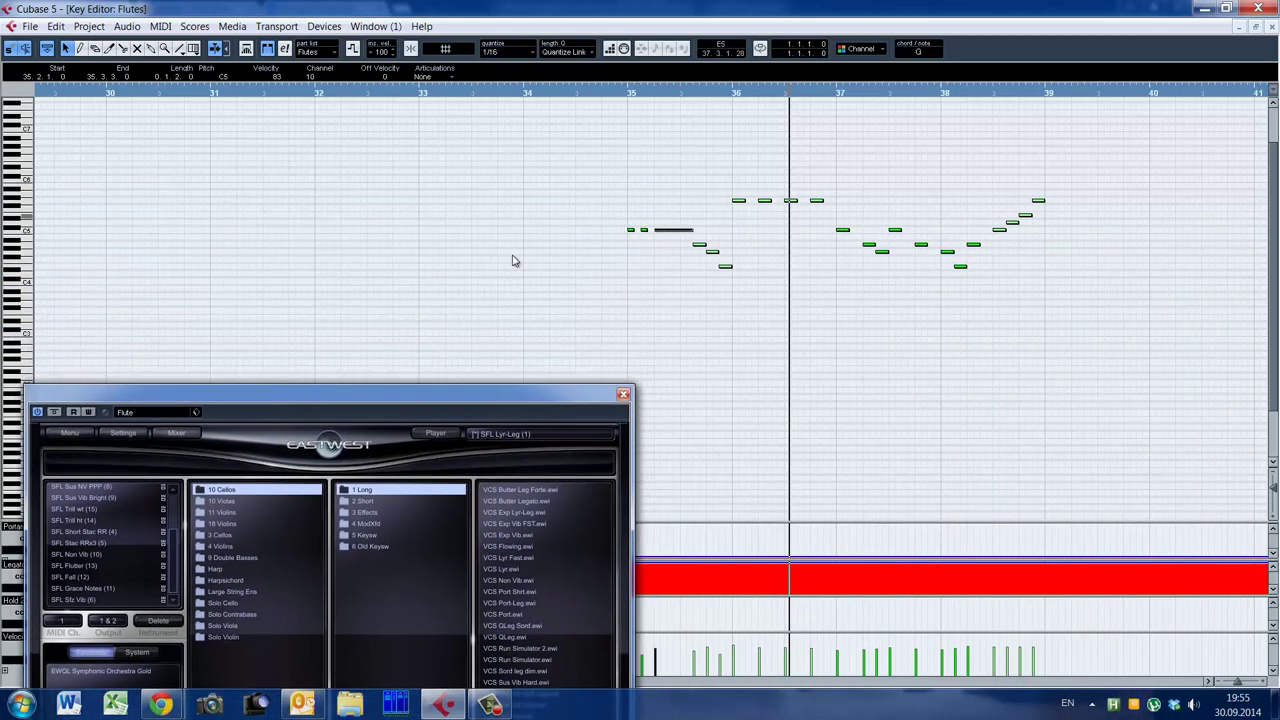
Set the playback position midway through bar 34 and play the start of the bar 35 flute phrase
left_click(597, 238)
left_click(575, 208)
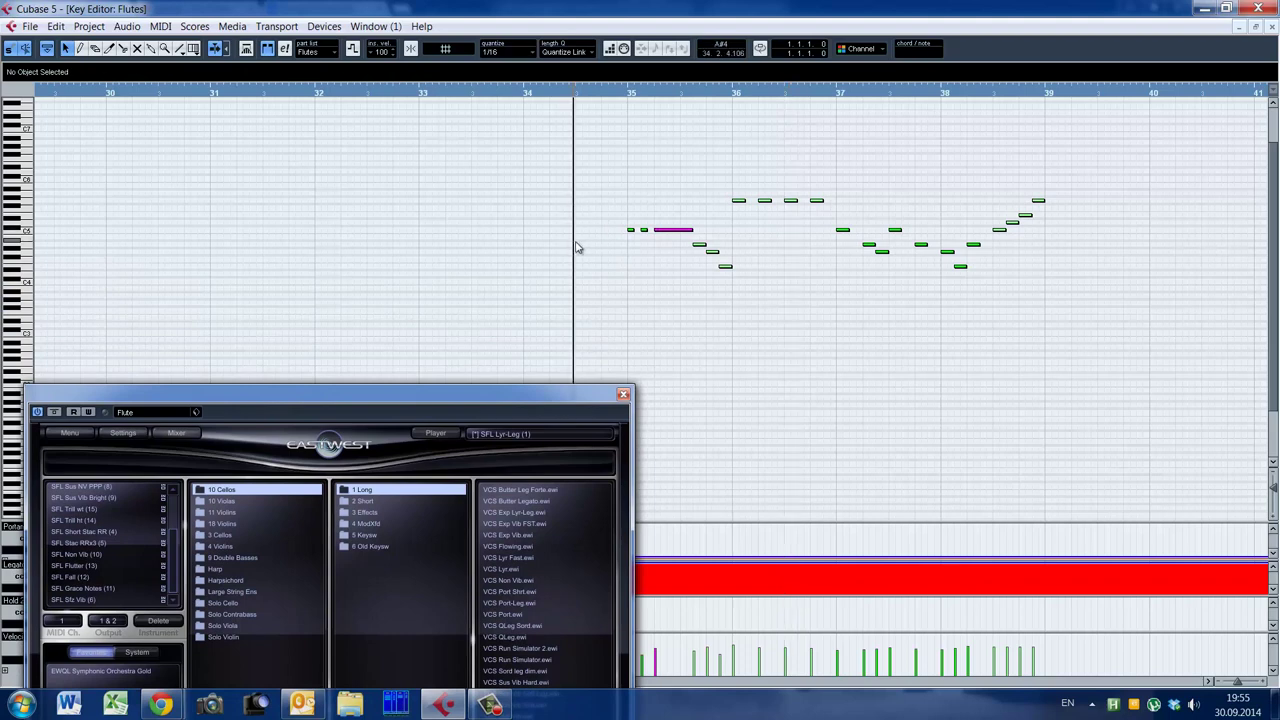
left_click(577, 236)
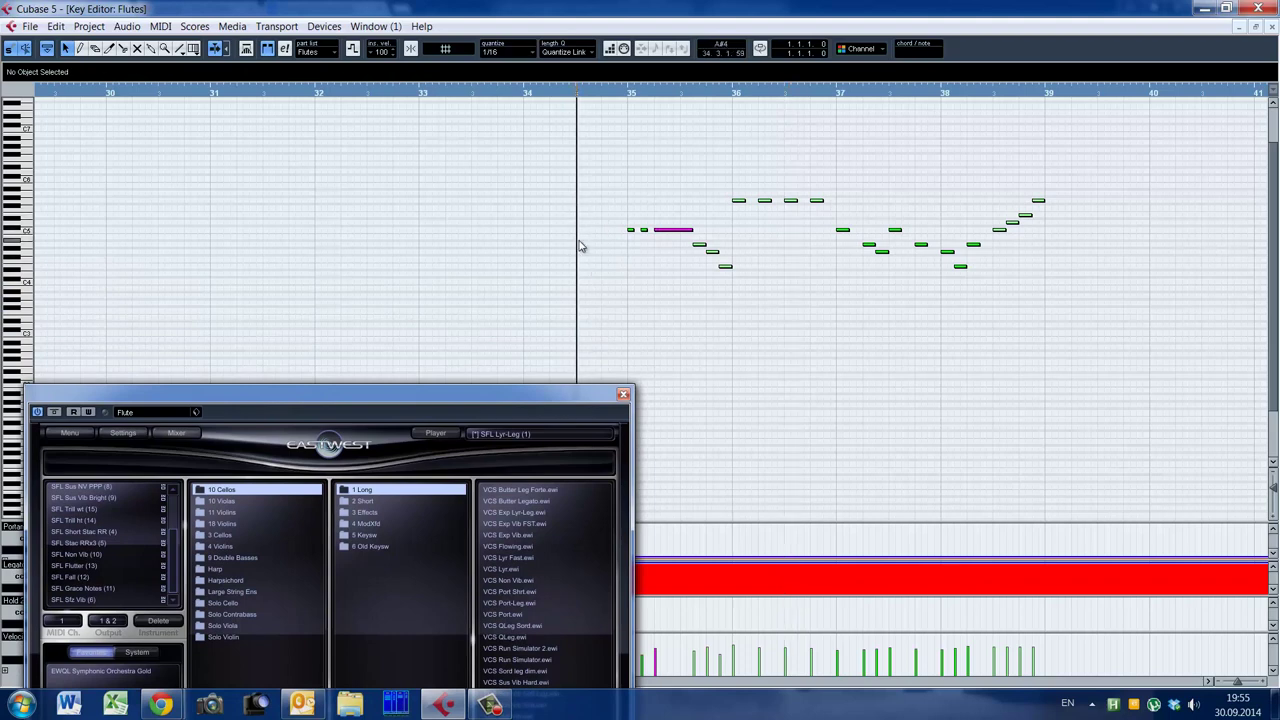
key("space")
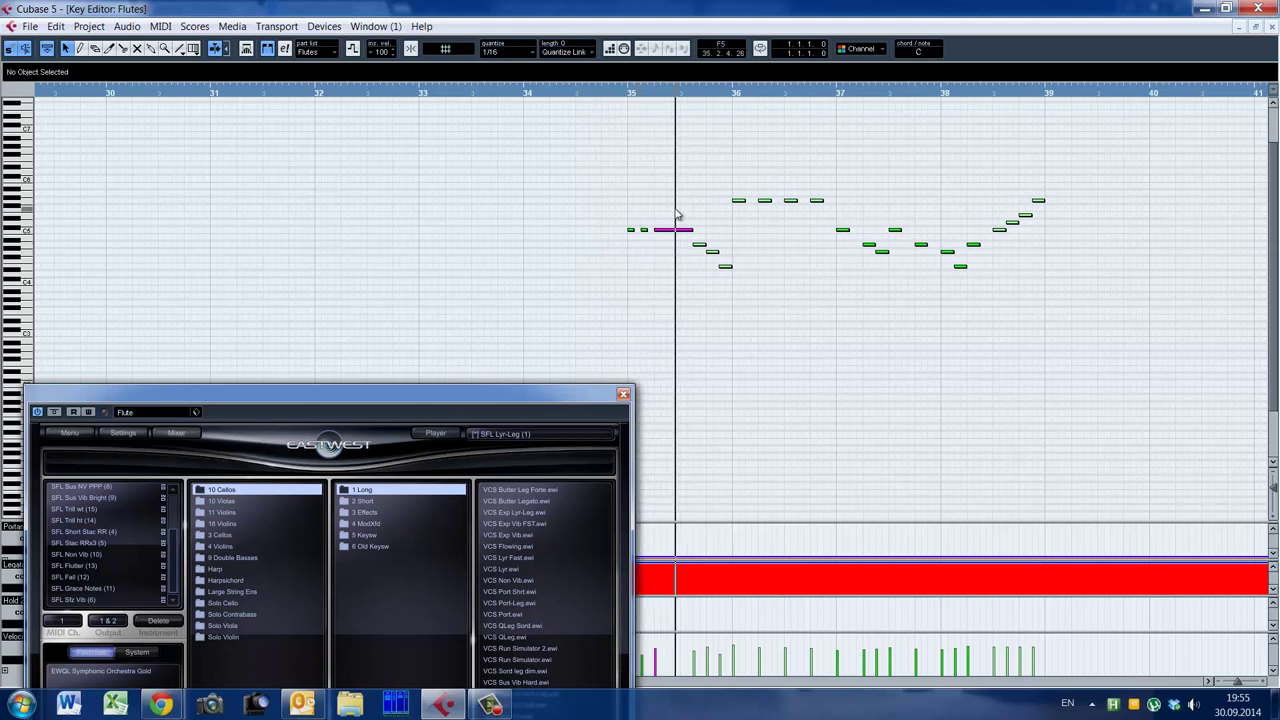
Select the two short C5 notes in bar 35 and the notes through bar 36 to check their channels
left_click_drag(607, 194, 652, 269)
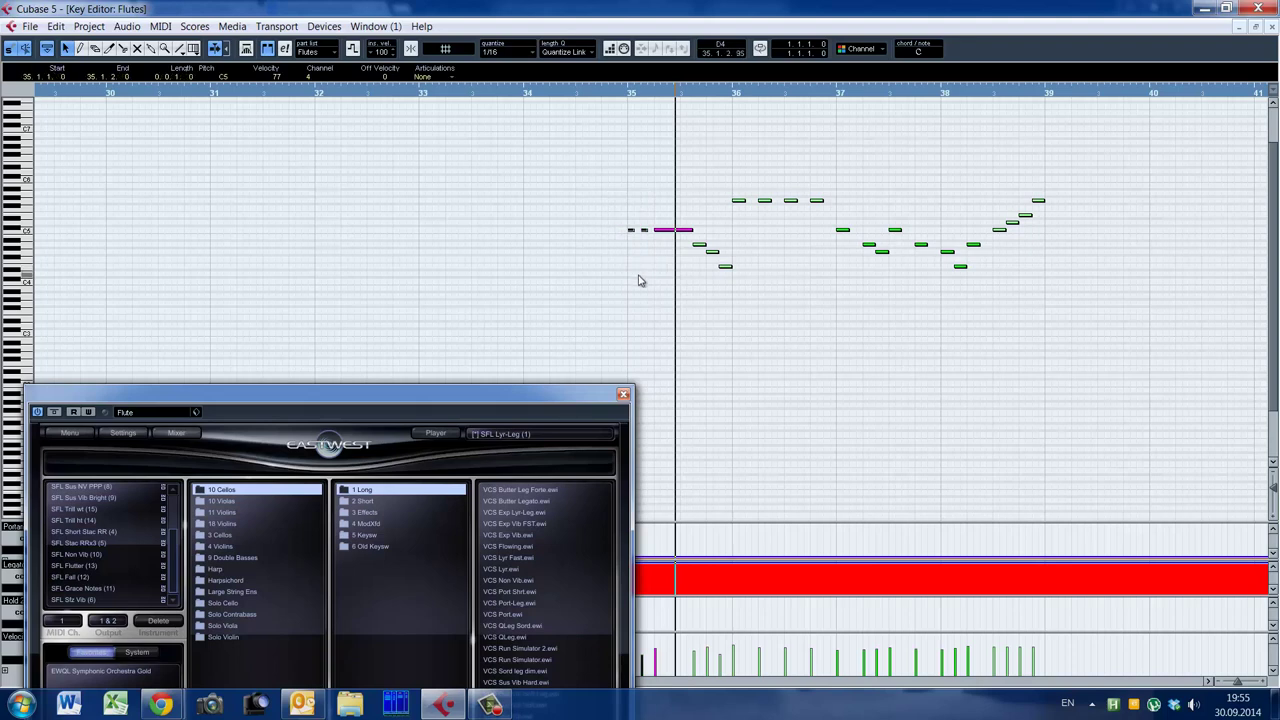
left_click_drag(610, 193, 653, 279)
left_click(653, 279)
left_click_drag(700, 325, 836, 184)
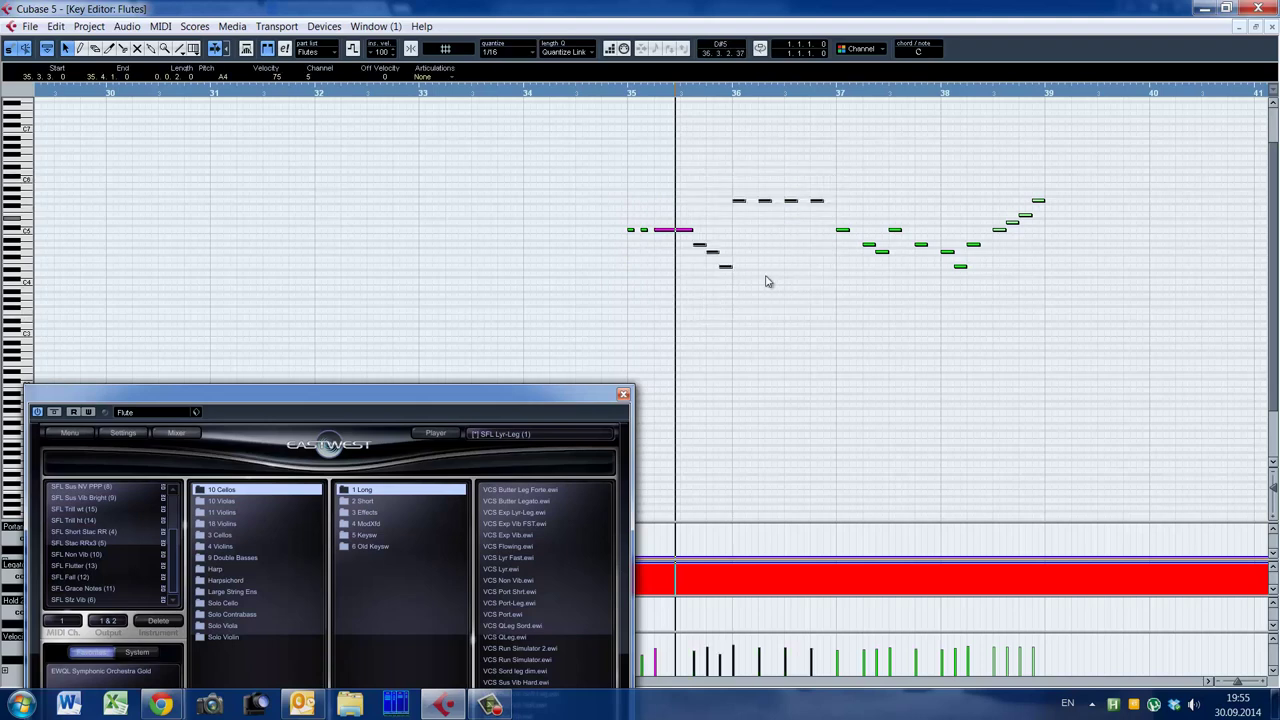
left_click(802, 360)
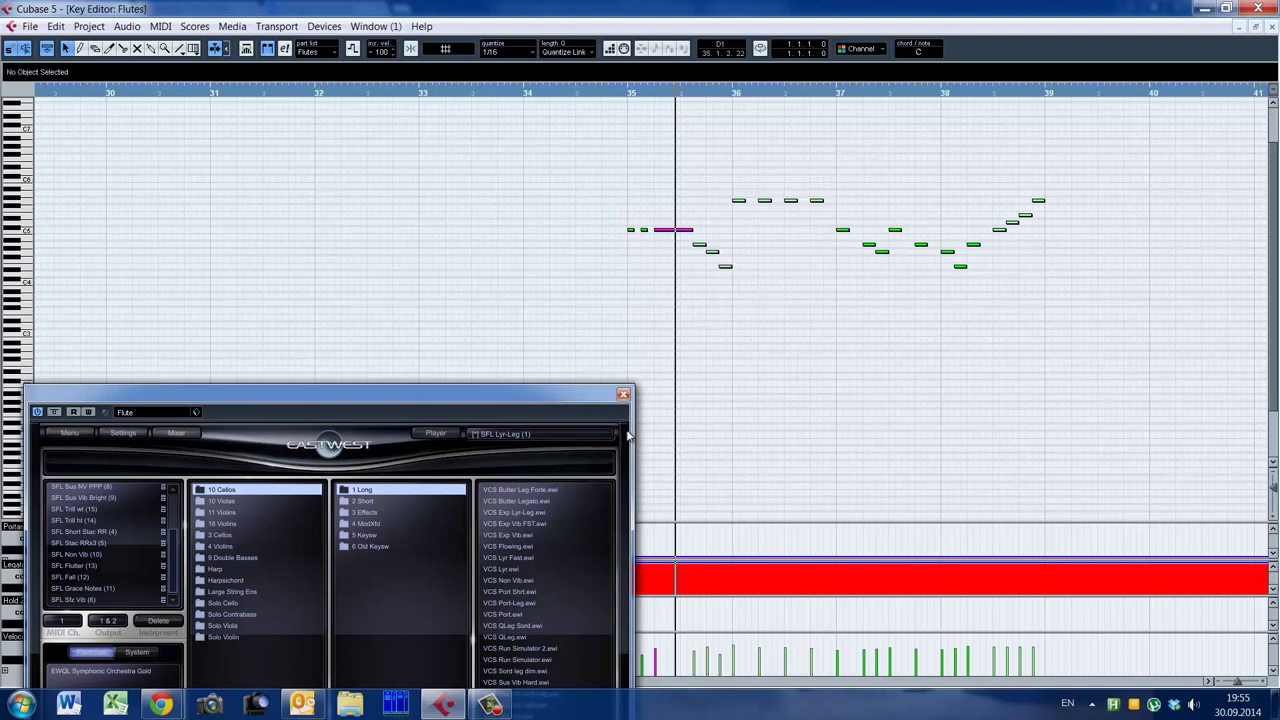
Close the Flute instrument window and play the phrase that starts in bar 68, returning the playback position just before it
left_click(624, 397)
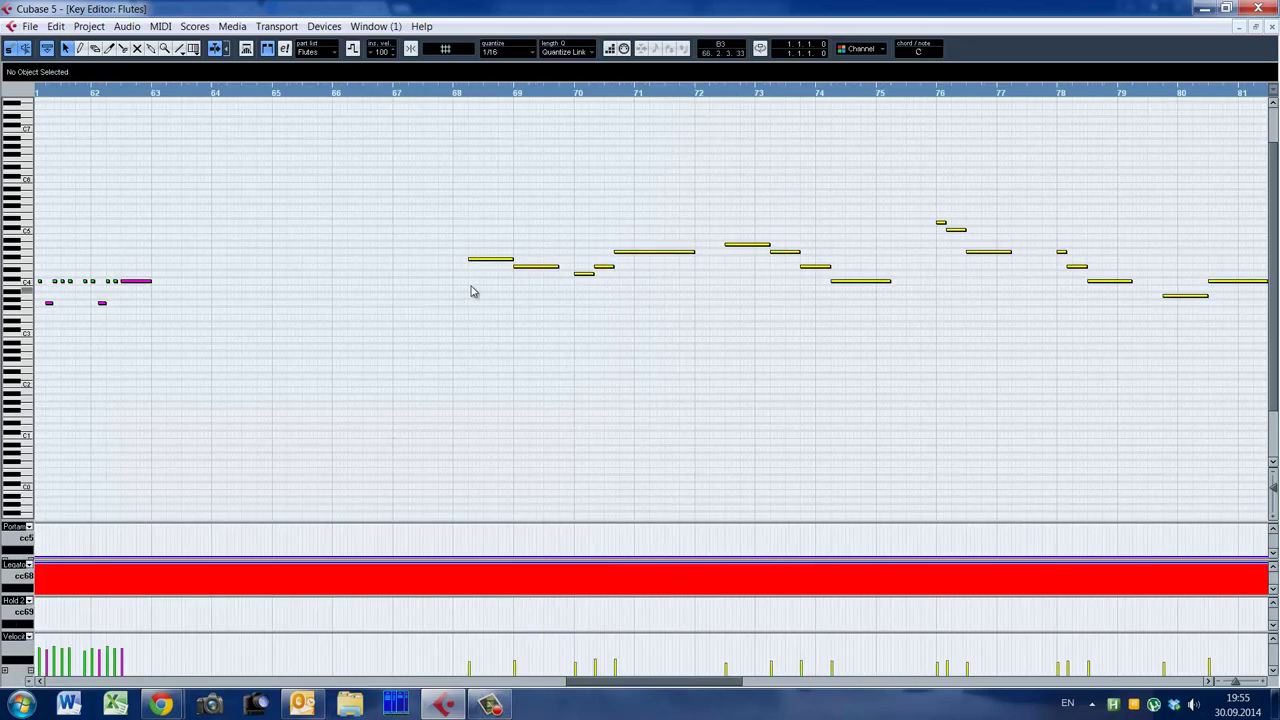
left_click(461, 300)
left_click_drag(571, 689, 596, 689)
key("space")
key("h")
key("h")
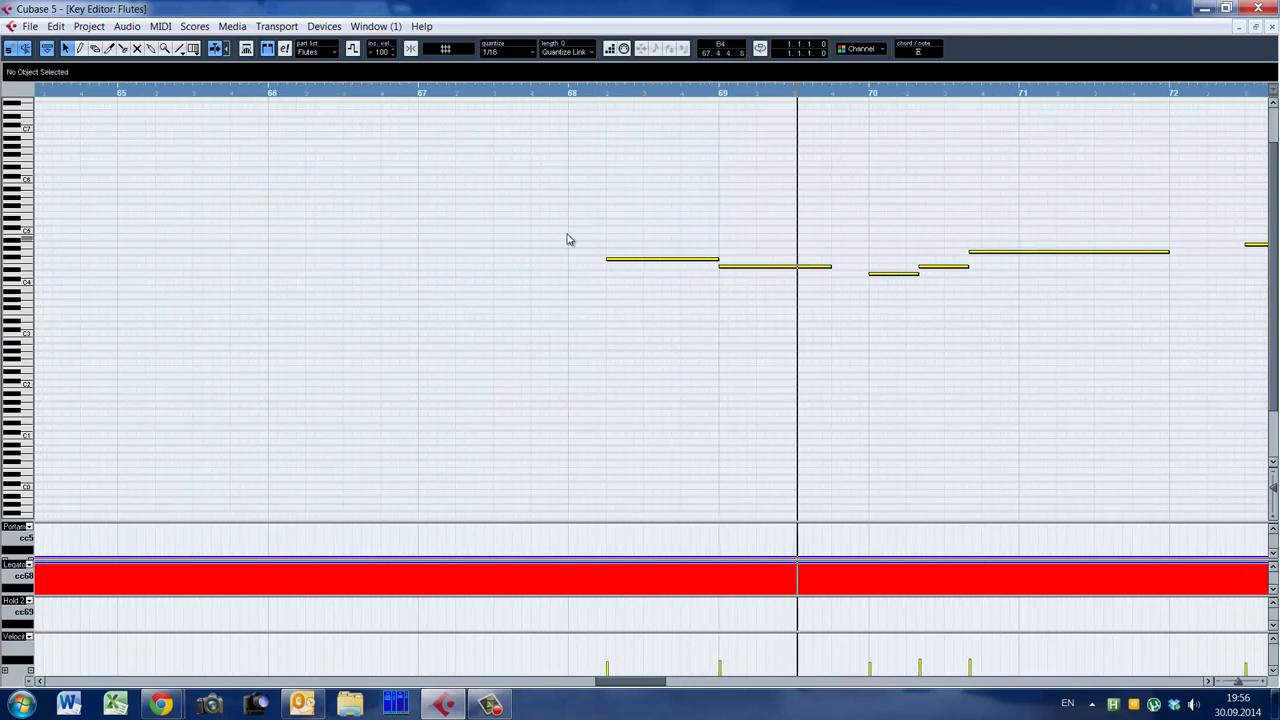
left_click(589, 282)
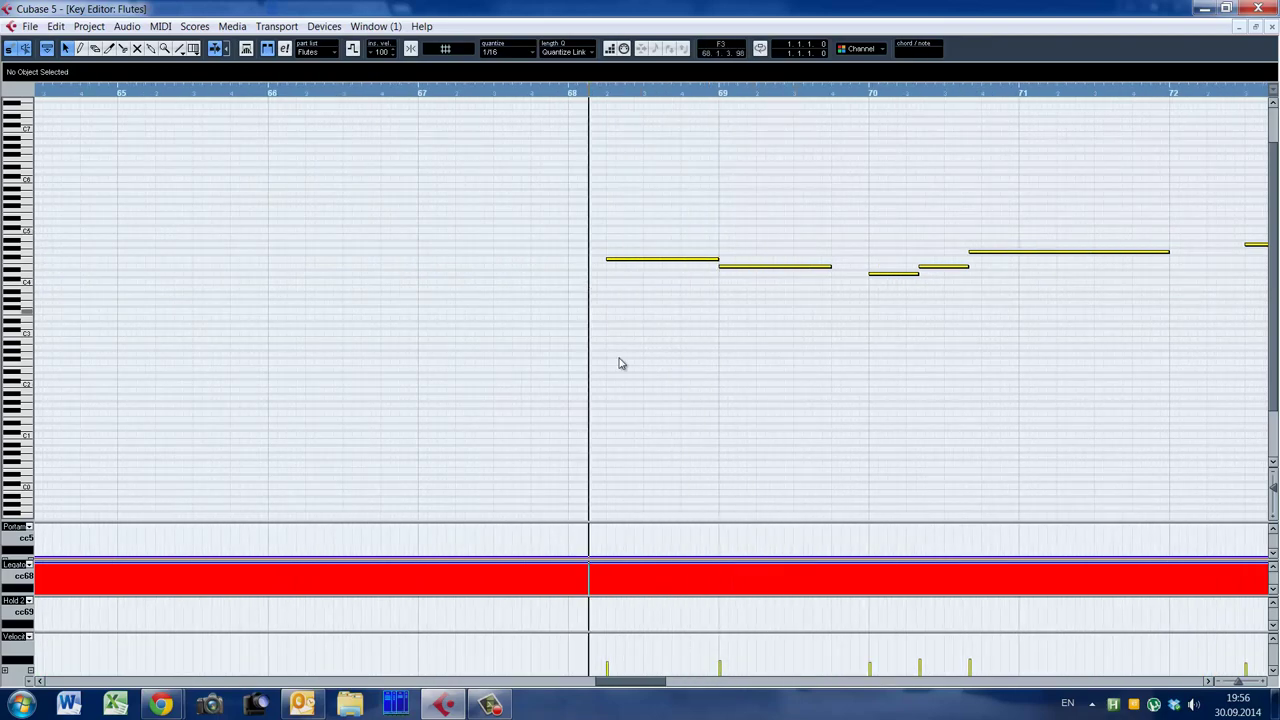
left_click_drag(634, 686, 651, 686)
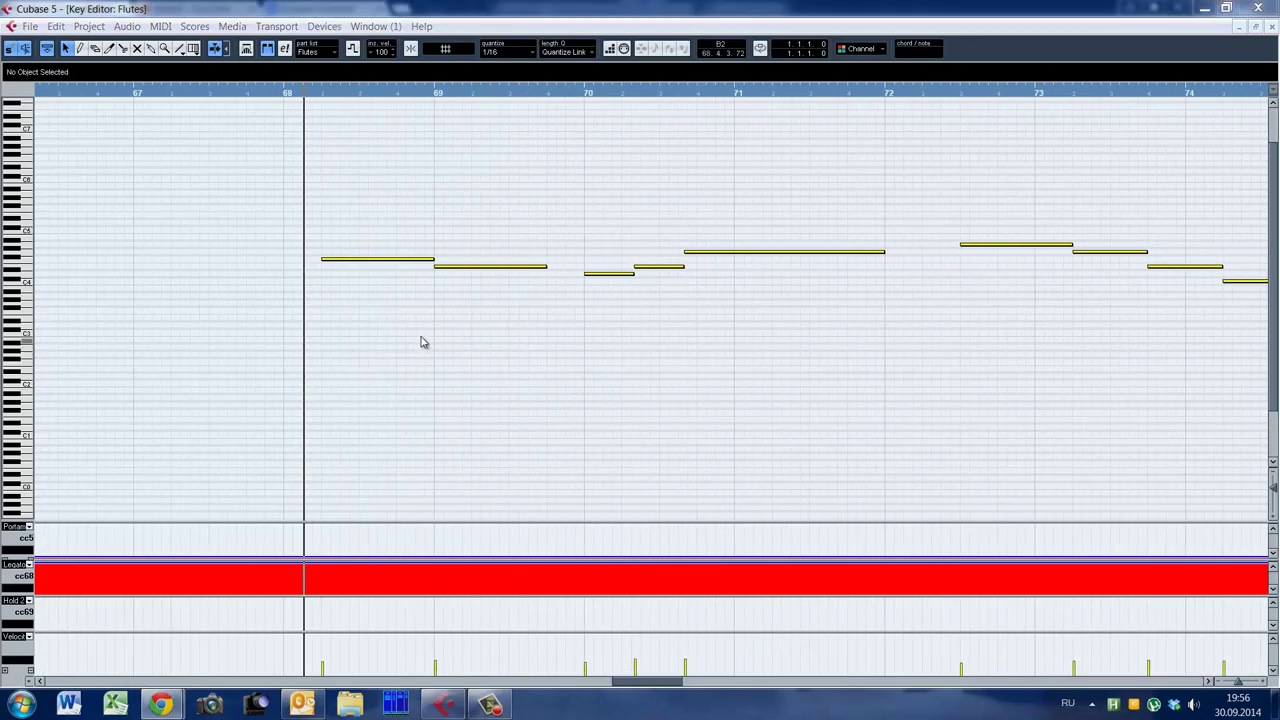
Try the F4 note in bar 68 overlapping the next note and with a gap before it, playing the transition
left_click(437, 262)
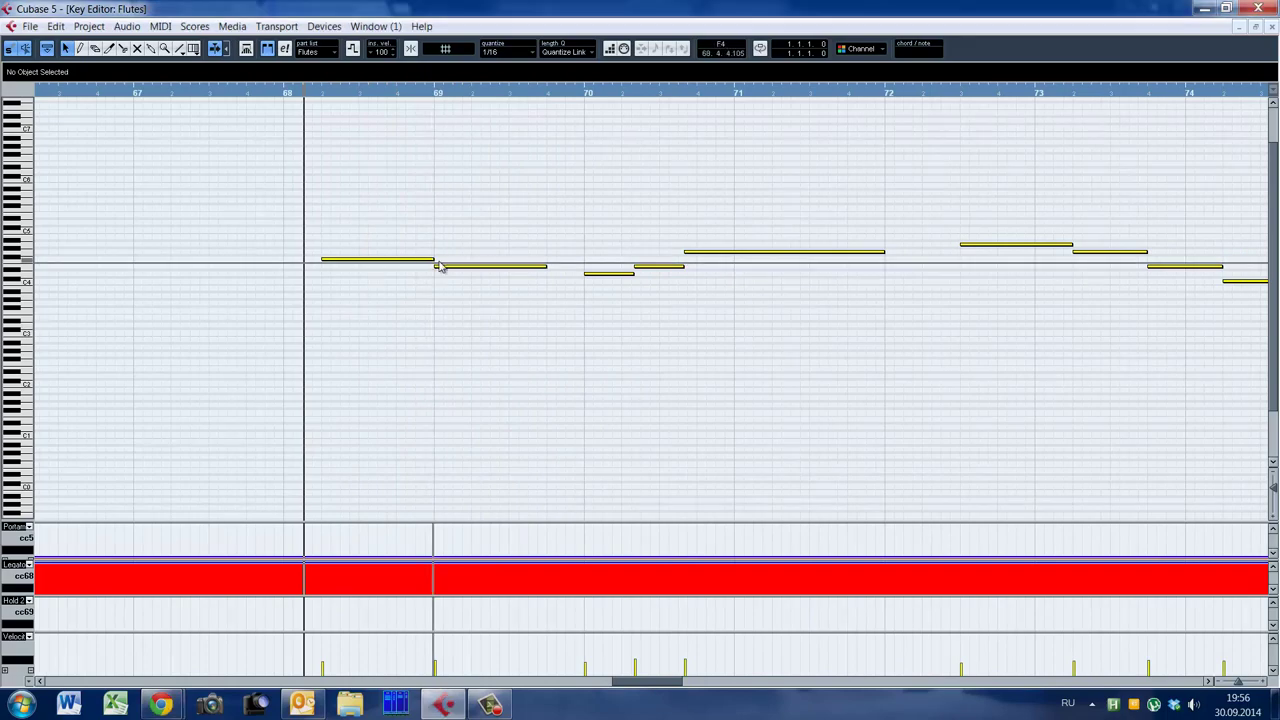
left_click_drag(434, 262, 441, 263)
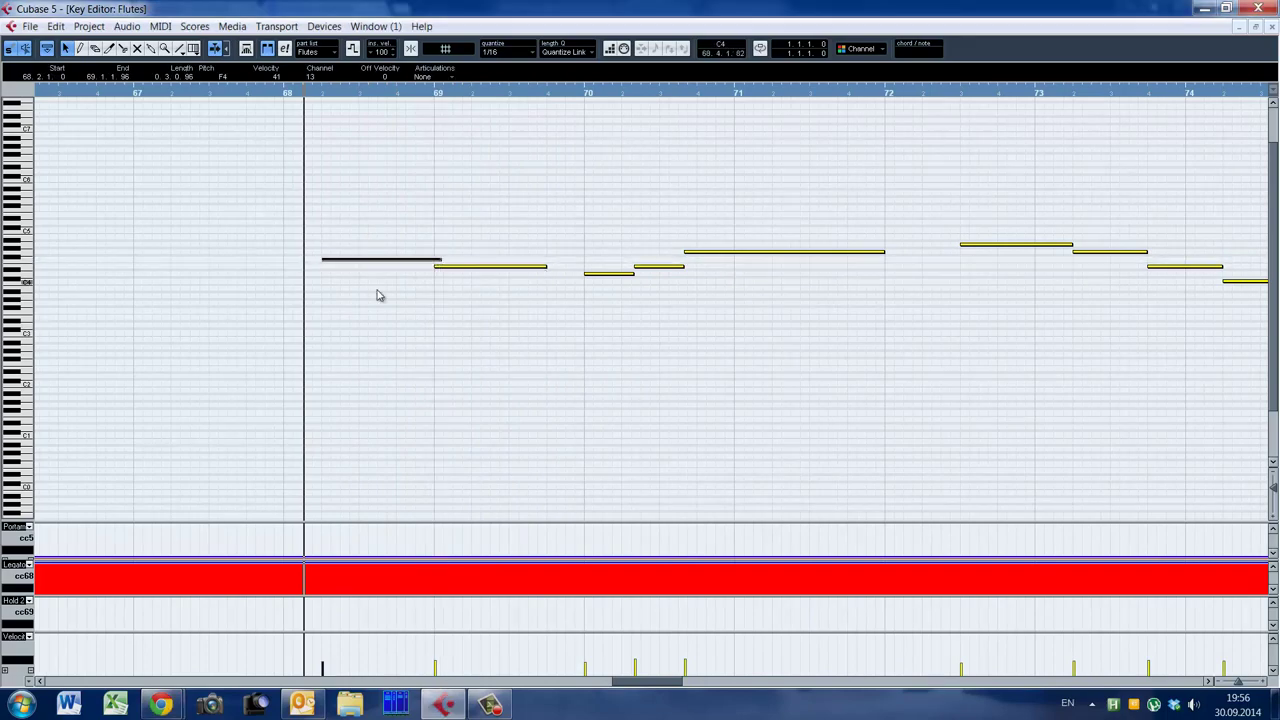
left_click_drag(434, 262, 425, 260)
left_click(305, 309, "alt+shift")
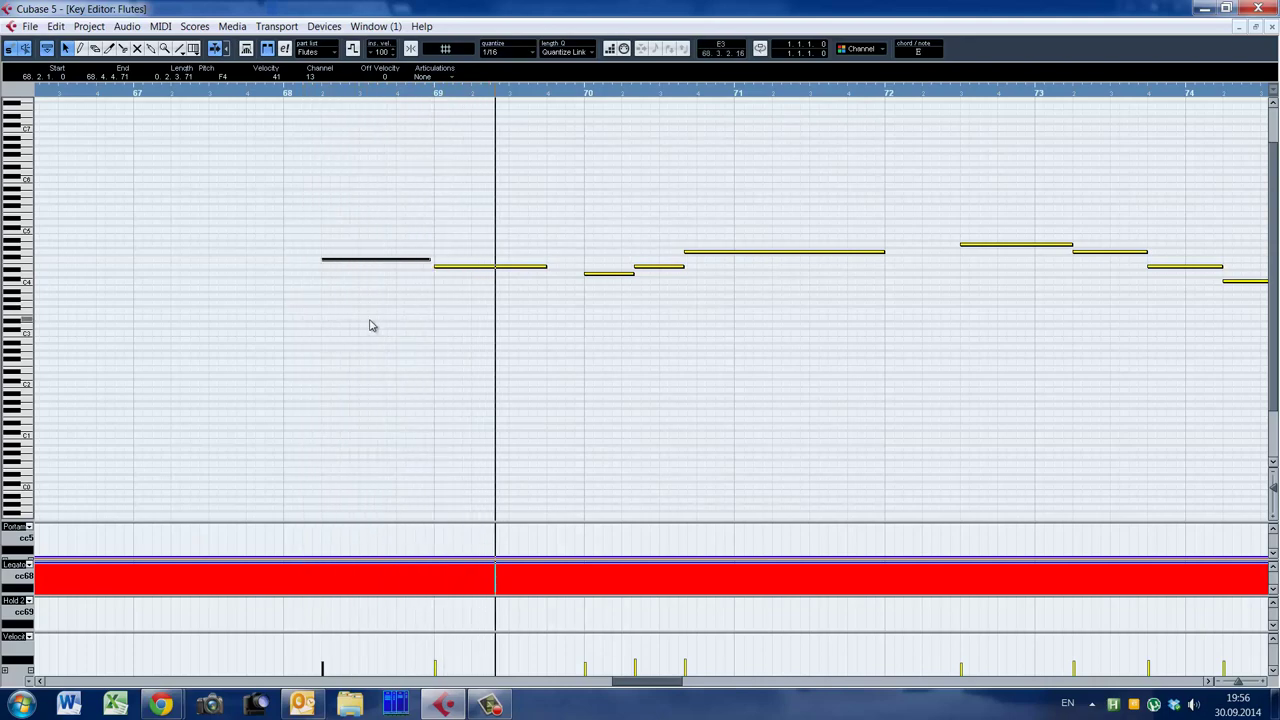
left_click(298, 300, "alt+shift")
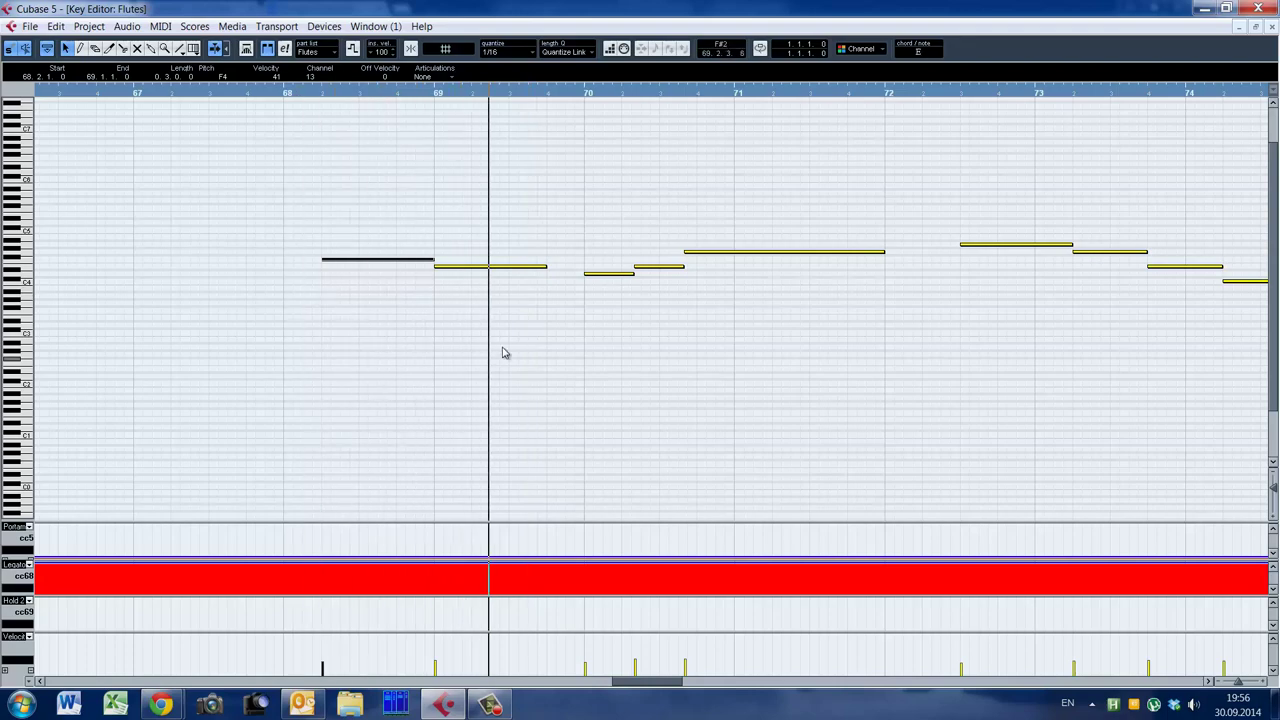
Return to the project and open the Oboes part in the Key Editor at the bar 8 phrase
left_click_drag(654, 681, 690, 681)
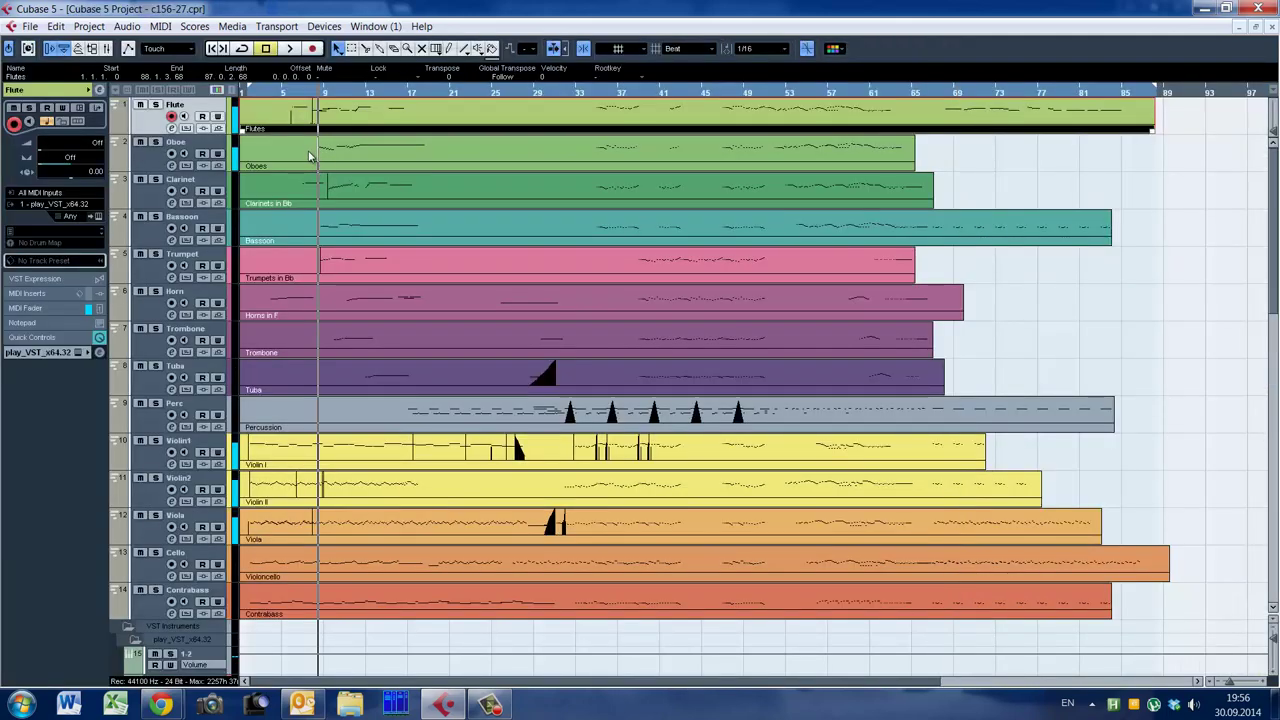
double_click(316, 158)
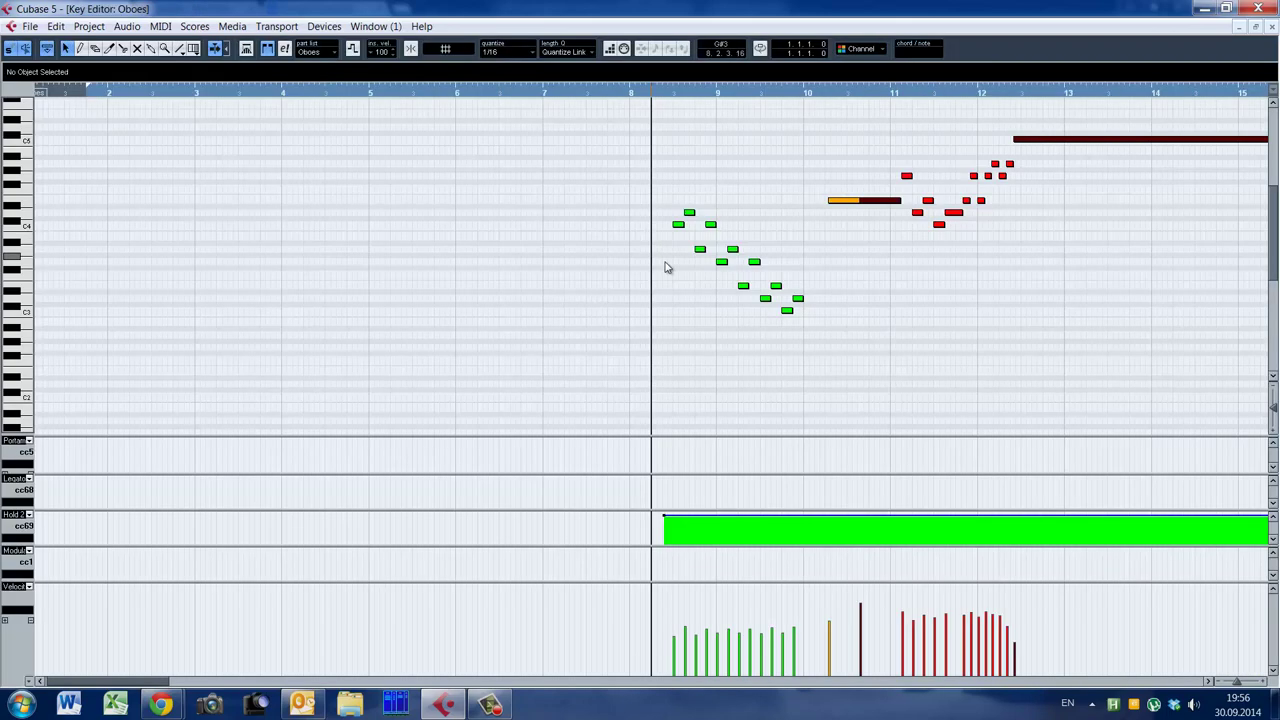
left_click_drag(158, 682, 175, 682)
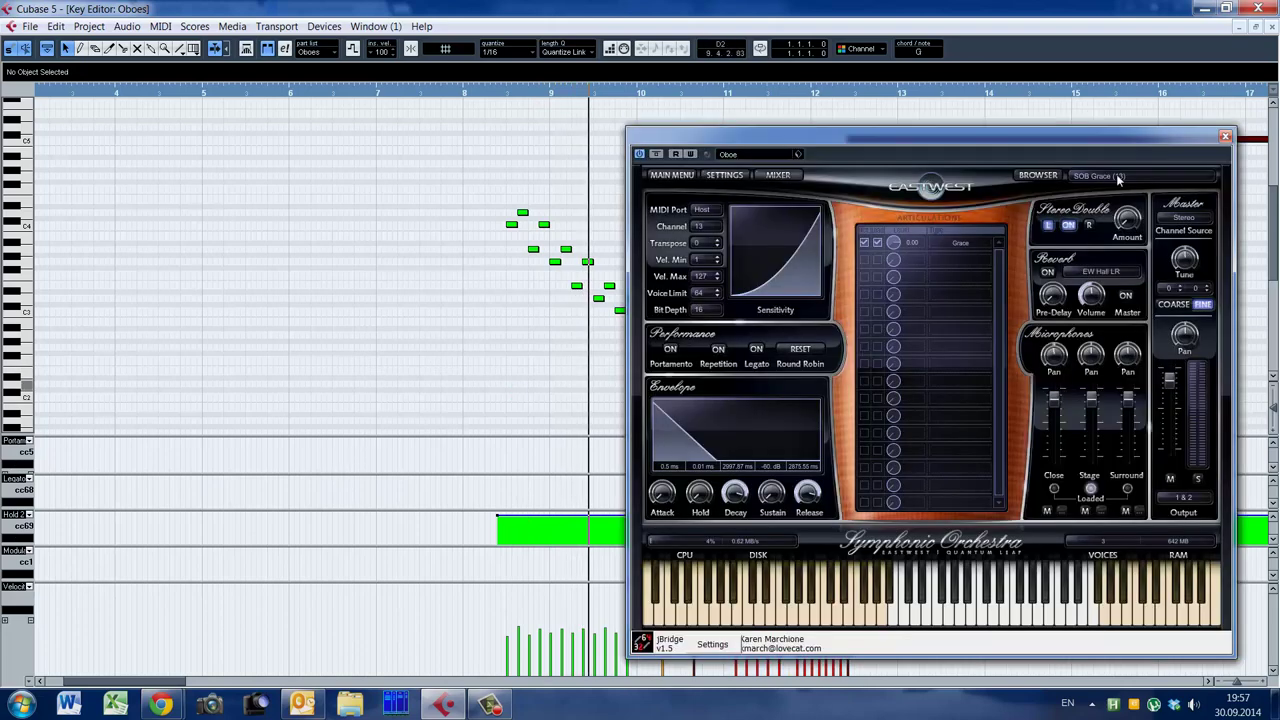
Show the SOB Stac RRx3 (4) patch in the Oboe instrument and play the short-note phrase from bar 8, closing the window
left_click(1117, 177)
left_click(1161, 232)
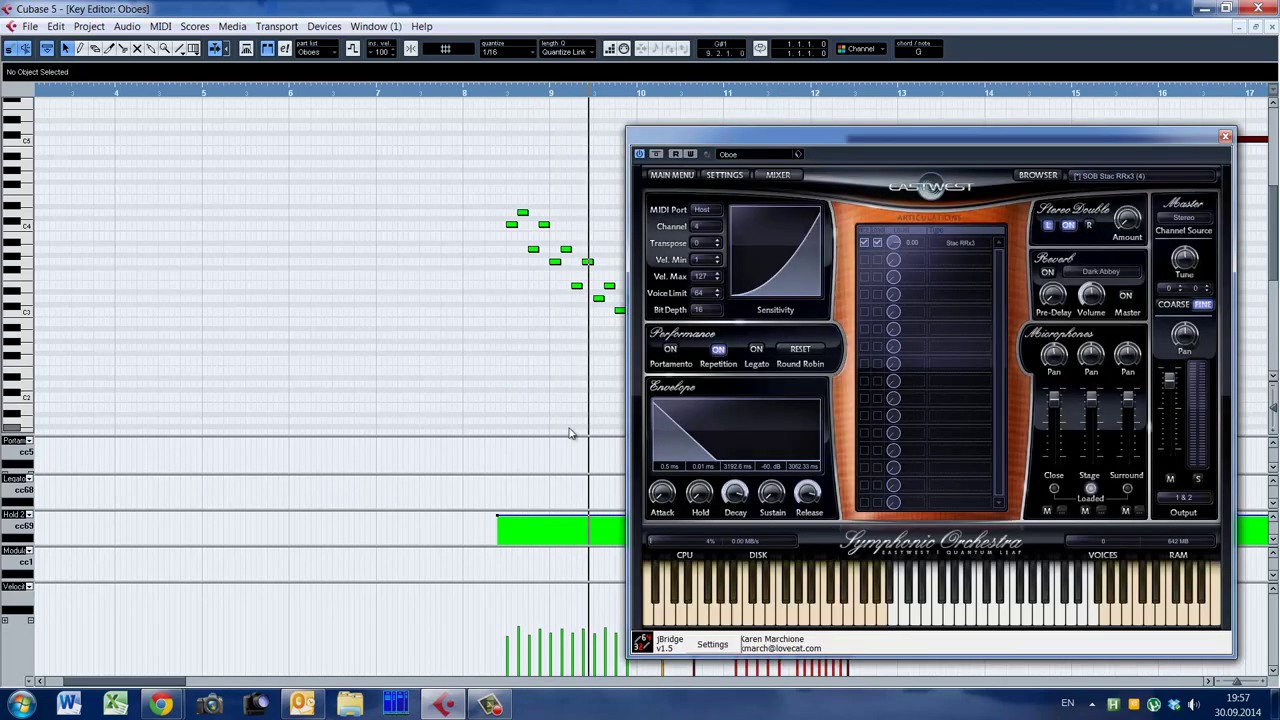
left_click_drag(867, 132, 947, 140)
left_click(486, 314)
key("space")
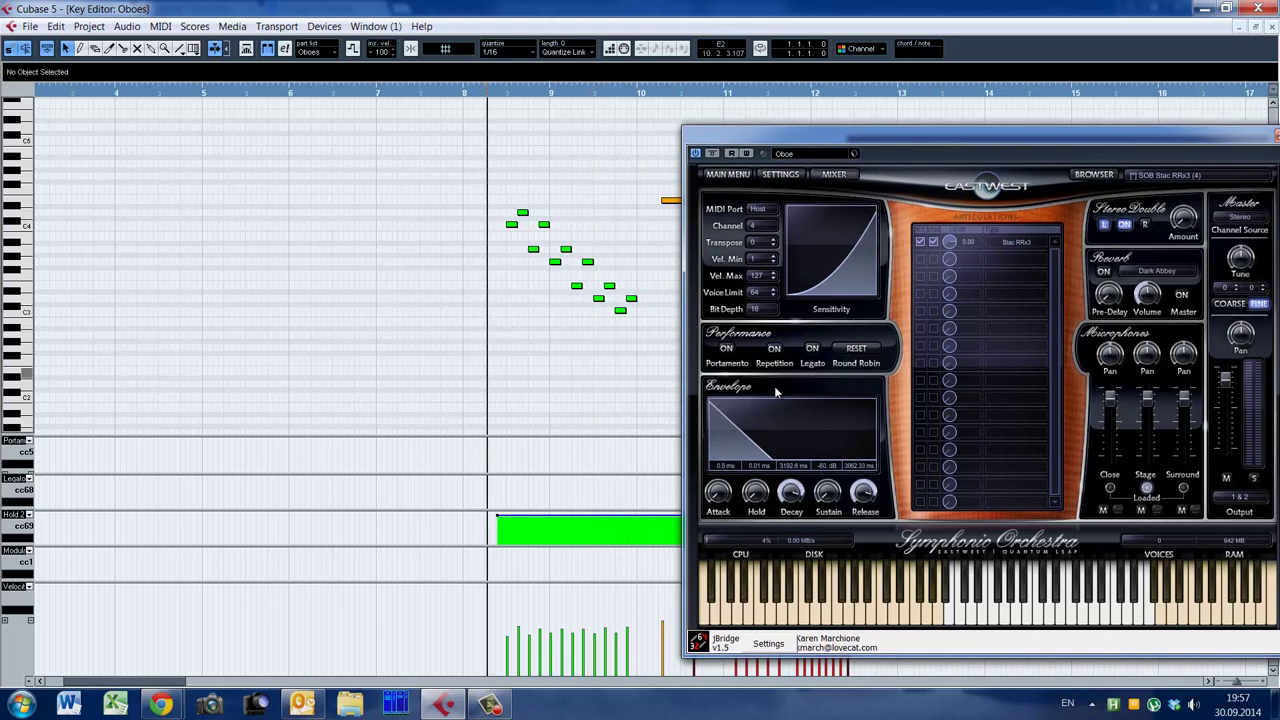
left_click_drag(1258, 139, 1200, 139)
left_click(1236, 136)
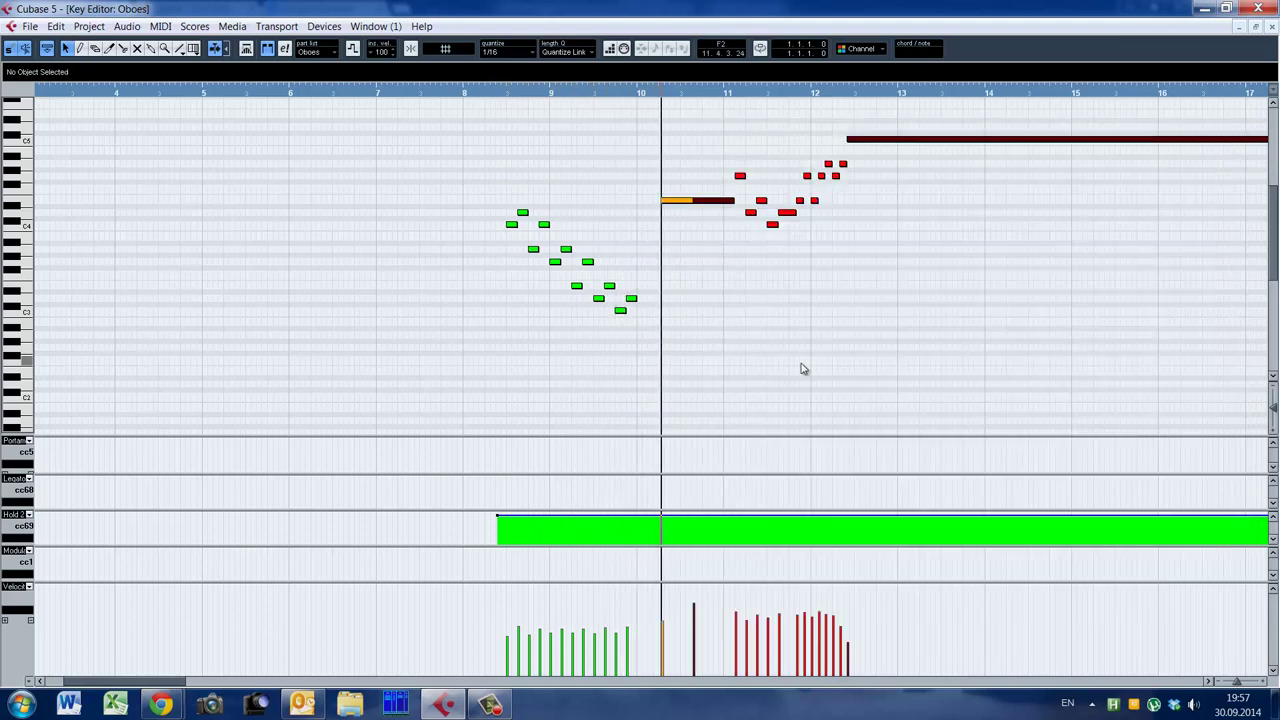
Select the first note in bar 10 and check the Oboe instrument window
left_click(669, 200)
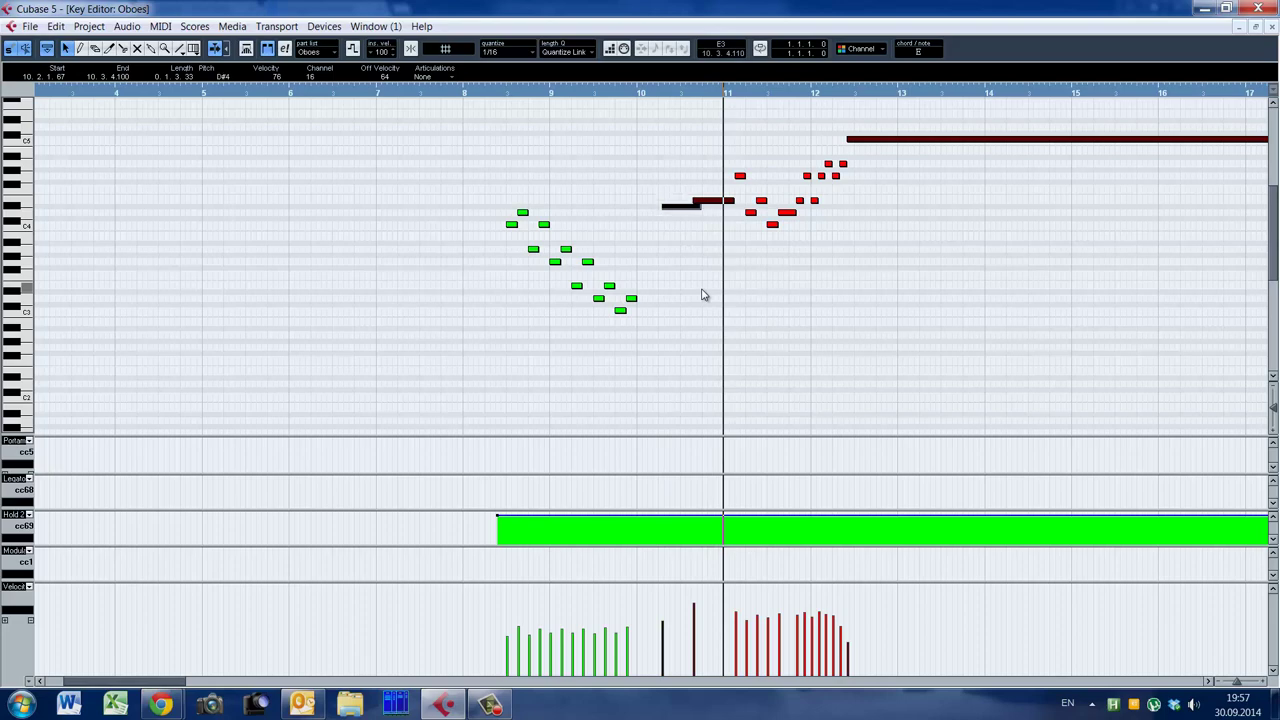
key("F11")
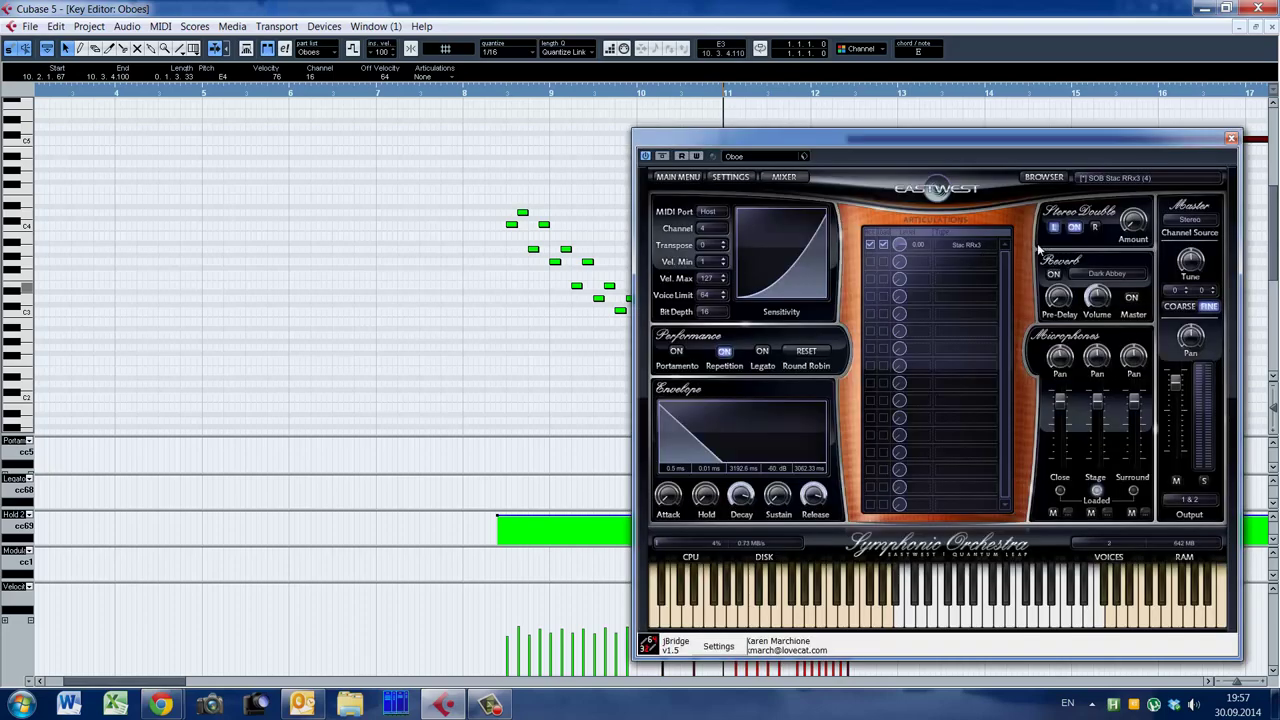
key("F11")
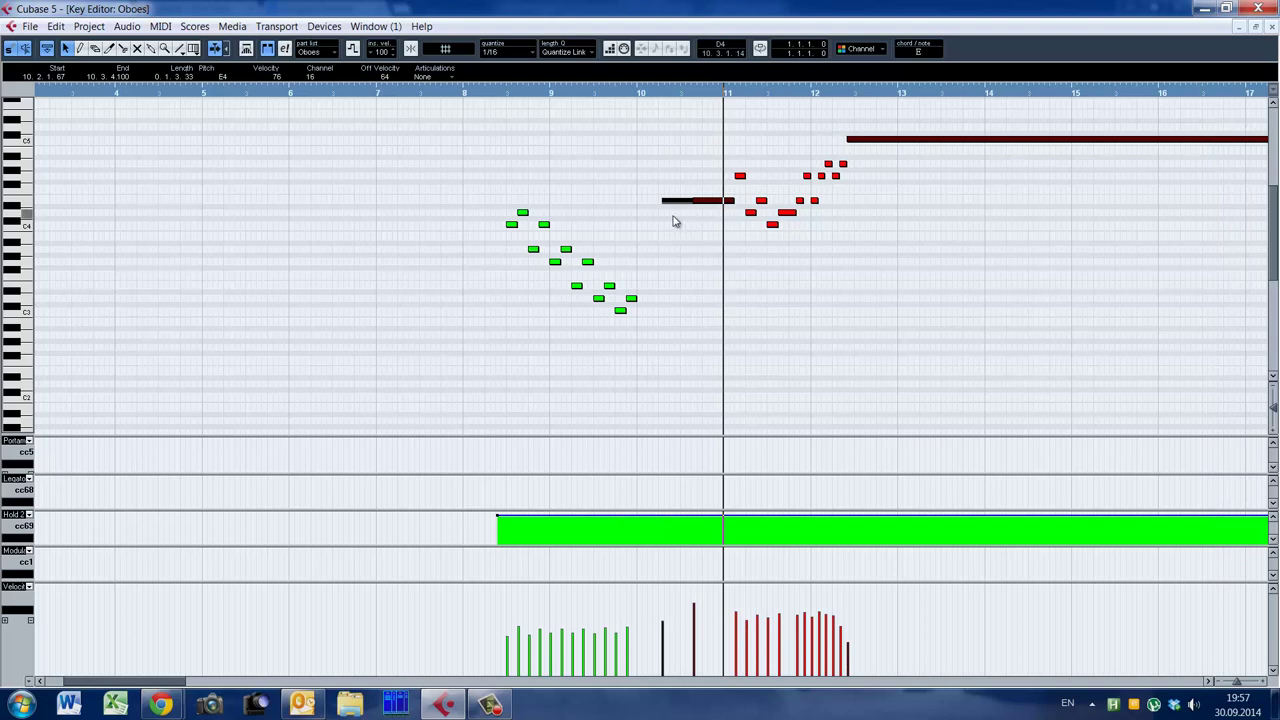
Try the first bar 10 note as a shortened D#4, undo the shortening, and play it back at E4
key("Down")
left_click_drag(700, 207, 665, 209)
key("space")
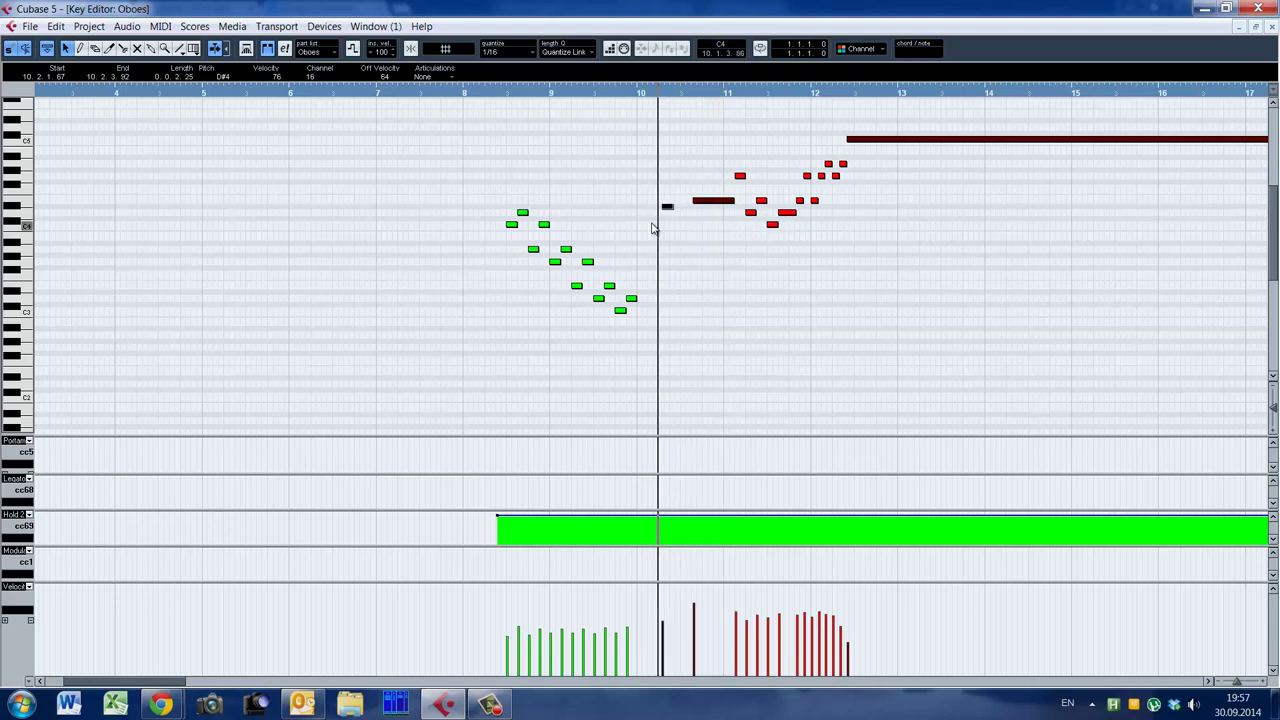
key("space")
key("ctrl+z")
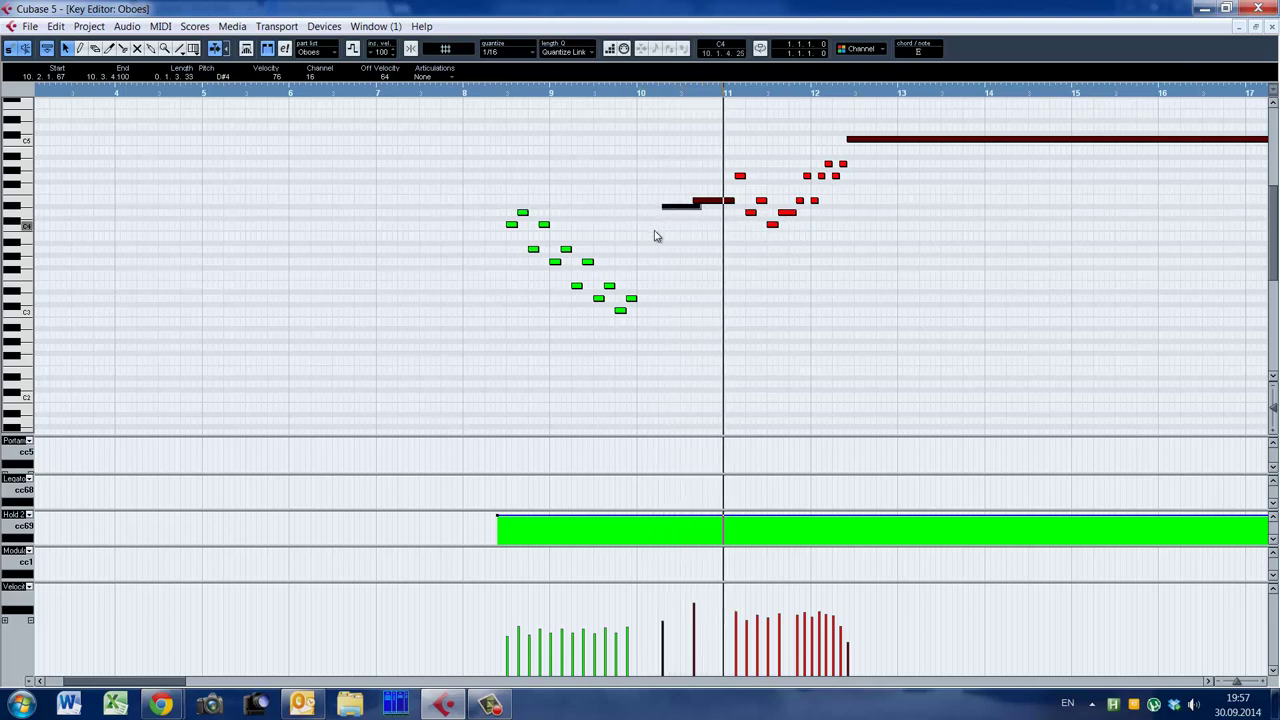
key("Up")
key("space")
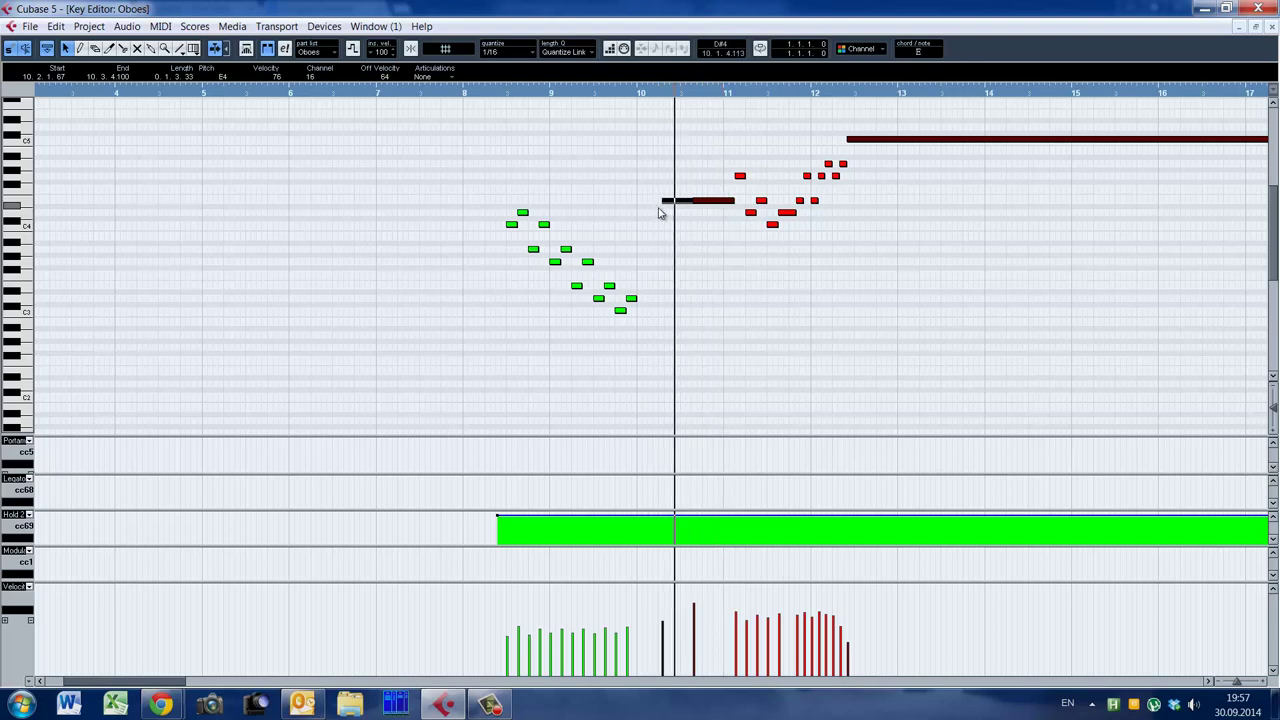
key("space")
Place the playback position before the first bar 10 note, lower the note to D#4, and return it to E4
left_click(652, 236, "alt+shift")
key("Down")
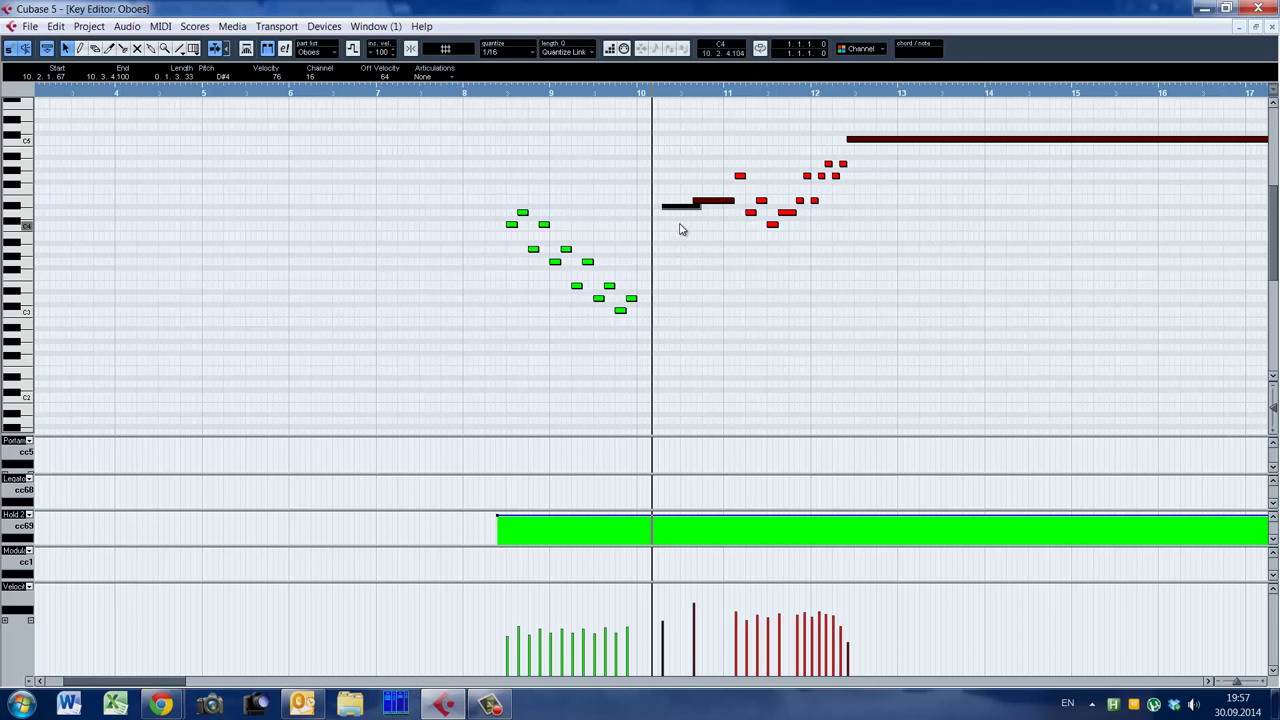
key("alt+shift")
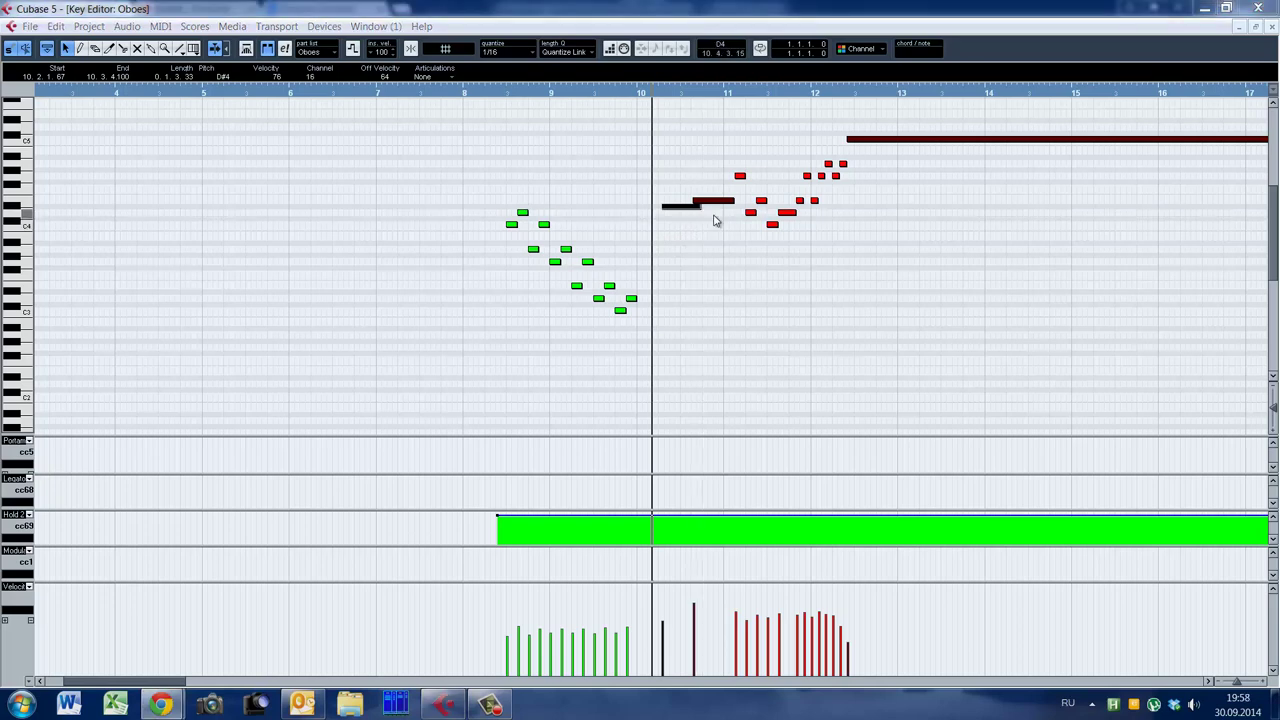
key("alt+shift")
key("Up")
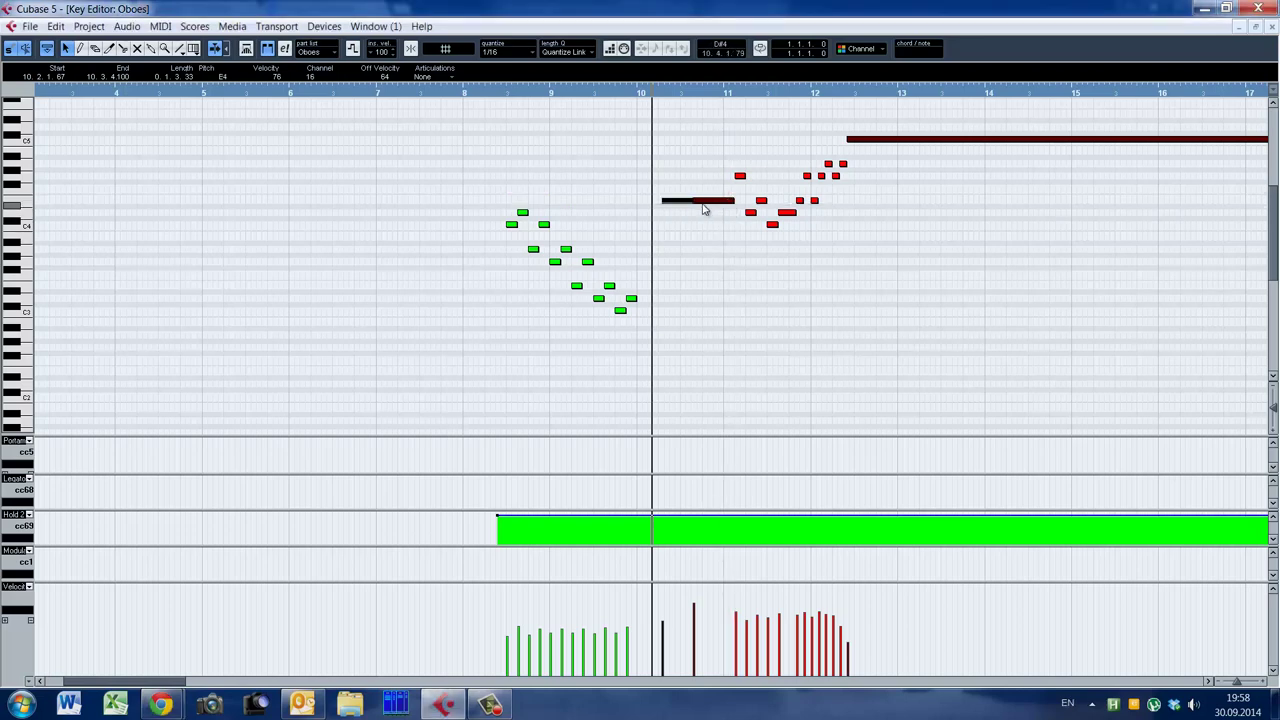
Replace the overlapping bar 10 notes with one E4 by deleting the second and extending the first to bar 11, and play the passage
left_click(708, 203)
key("Delete")
left_click_drag(697, 201, 734, 201)
left_click(614, 204, "alt+shift")
key("space")
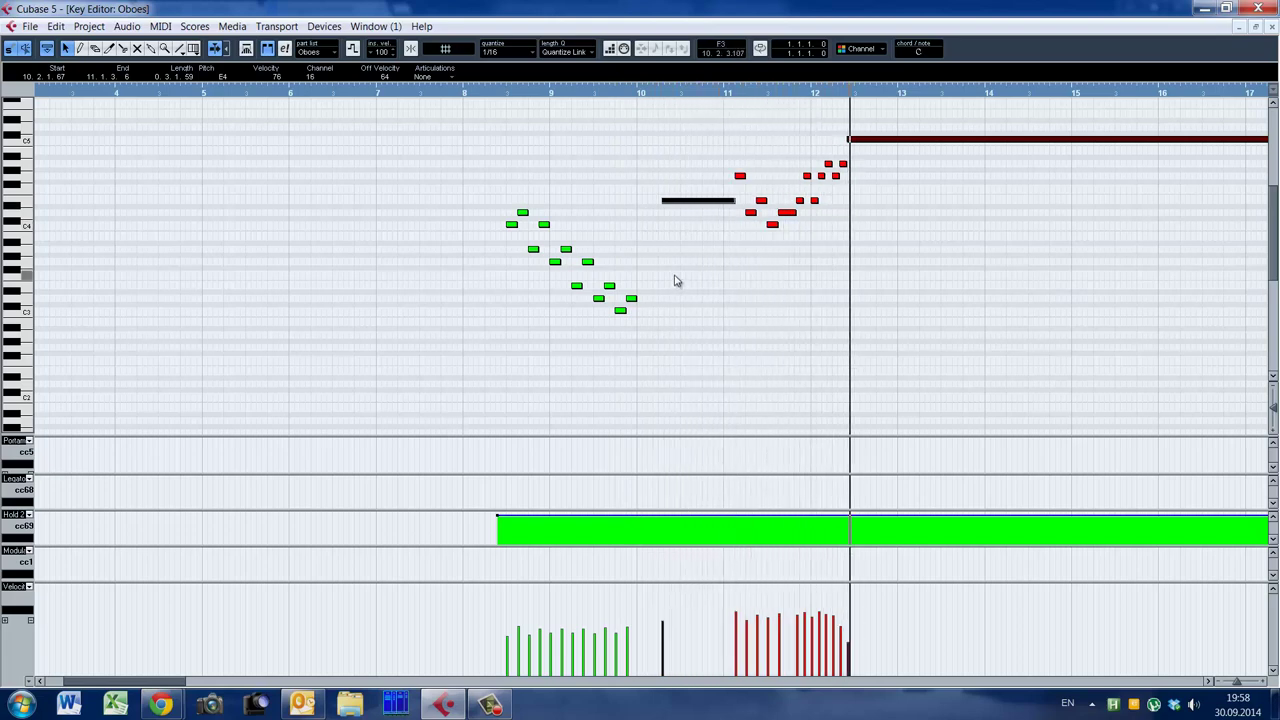
Undo the replacement of the two overlapping bar 10 notes by a single E4, and play back the passage
key("ctrl+z")
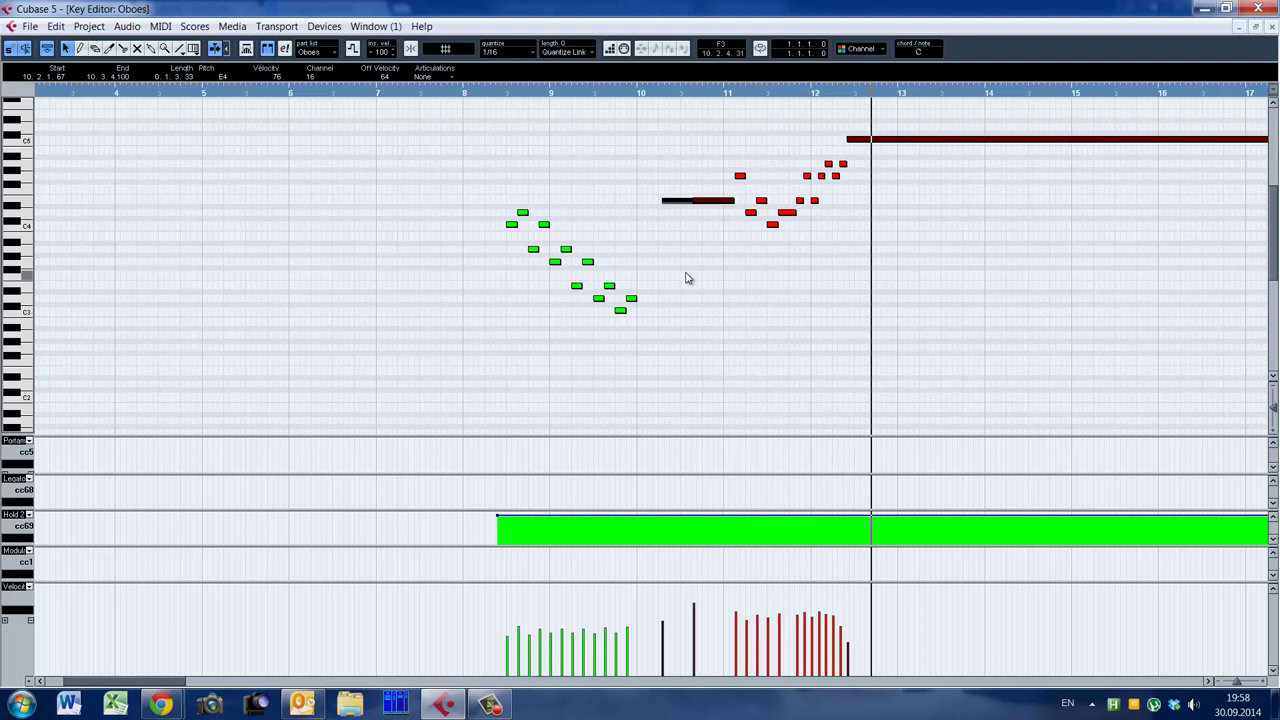
left_click(676, 280)
left_click(654, 222, "alt+shift")
key("space")
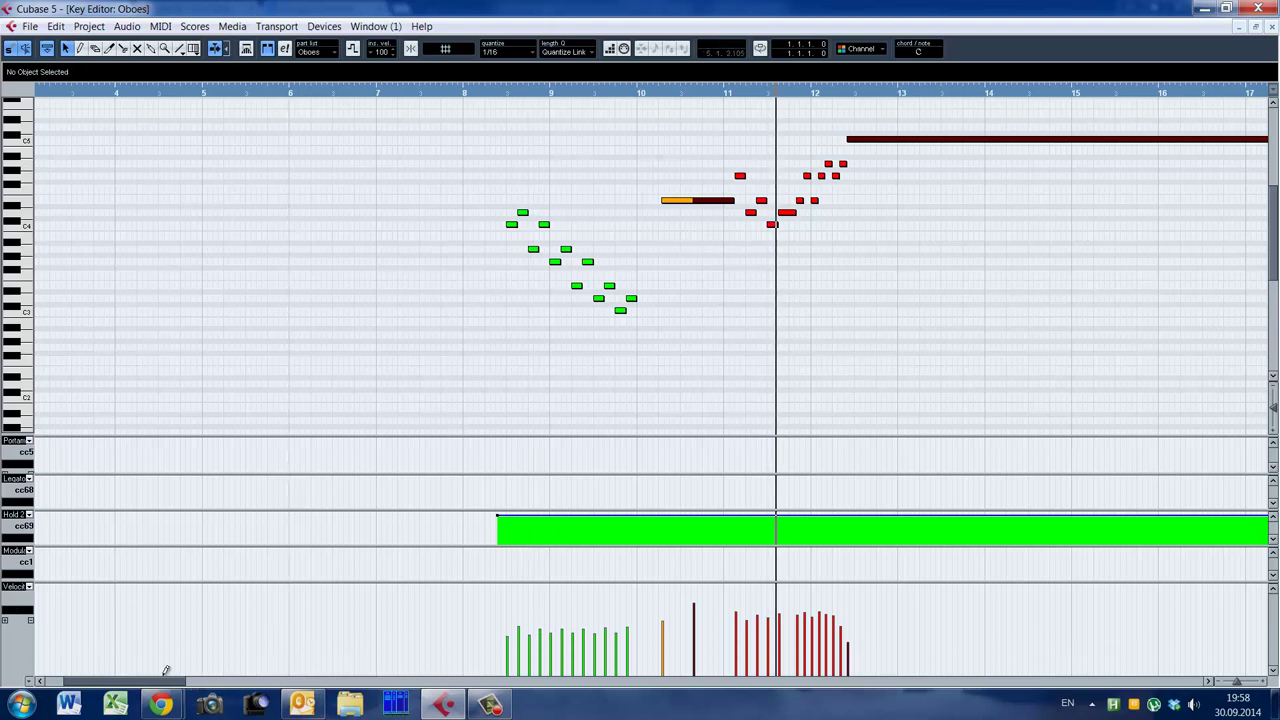
Select the second E4 note in bar 10 and place the playback position just before the overlapping pair
left_click_drag(151, 682, 178, 687)
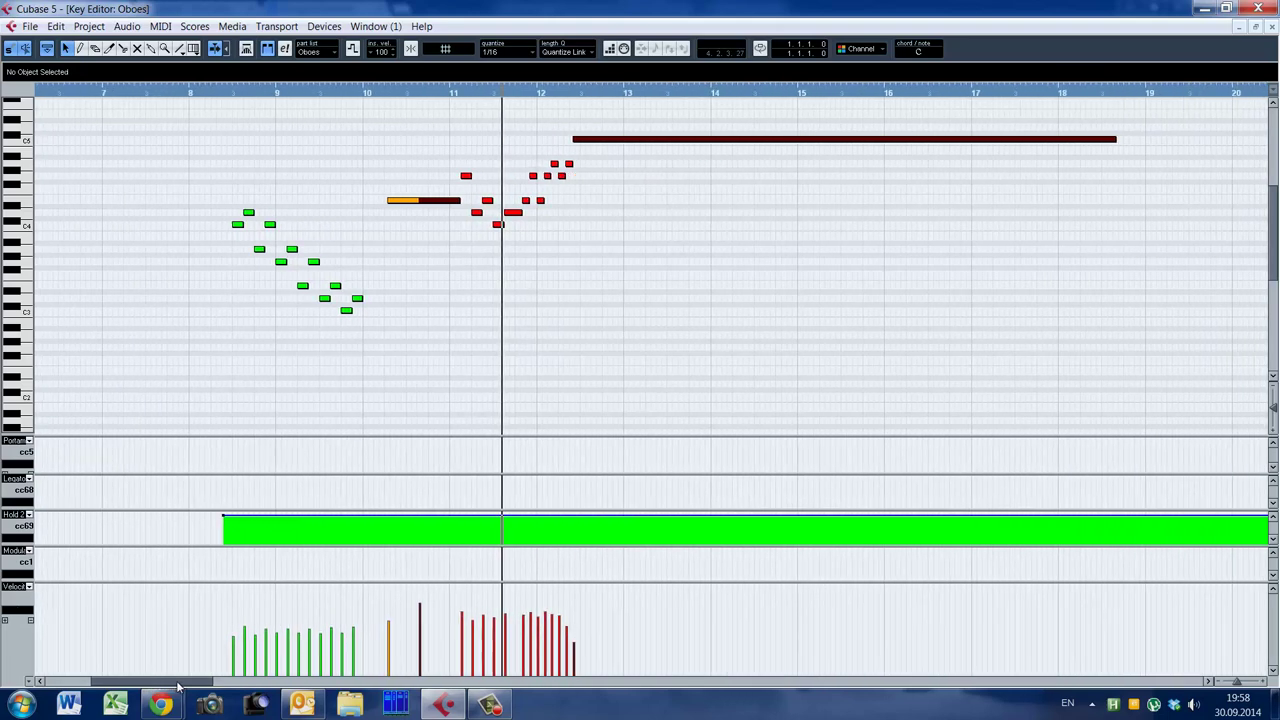
left_click(448, 200)
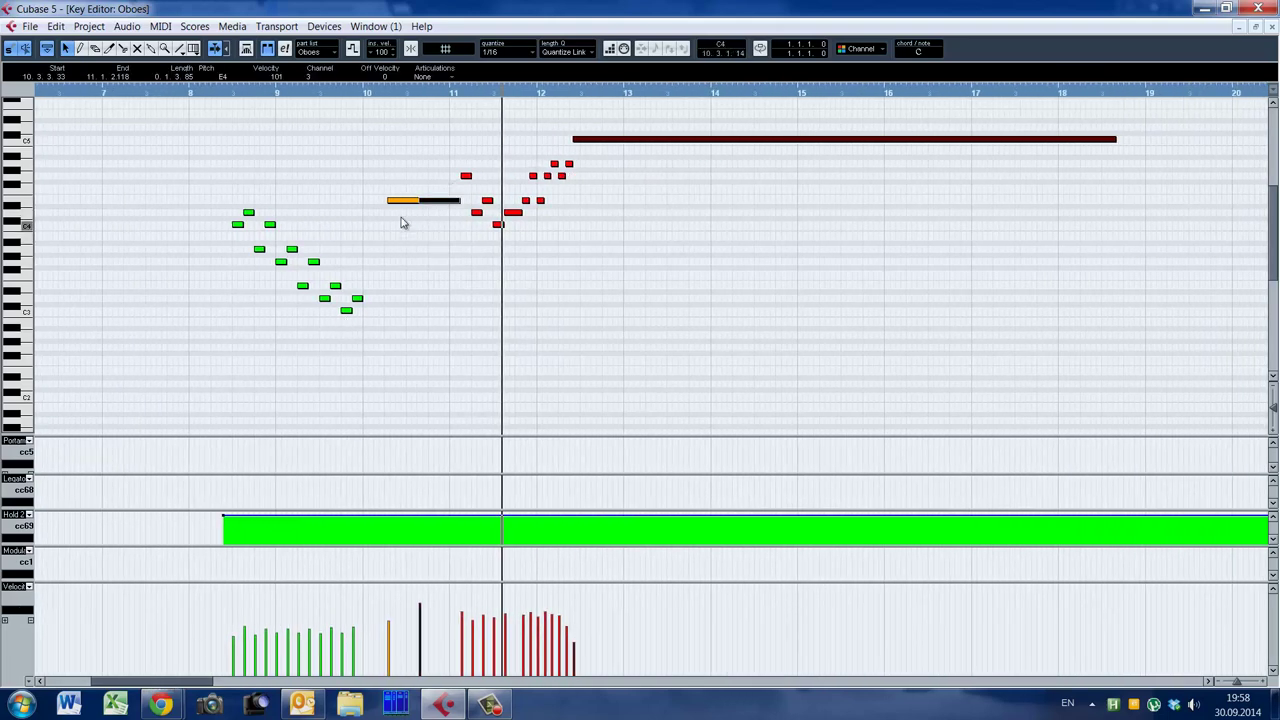
left_click(378, 95)
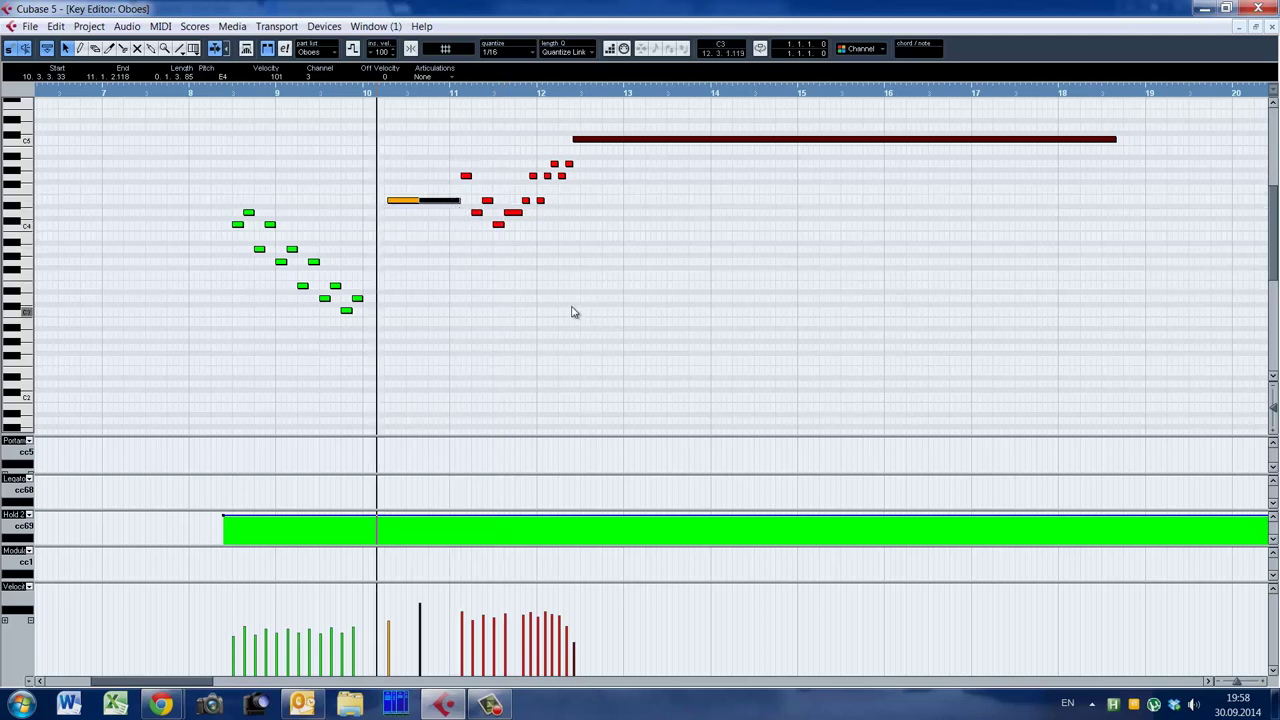
left_click_drag(198, 682, 214, 683)
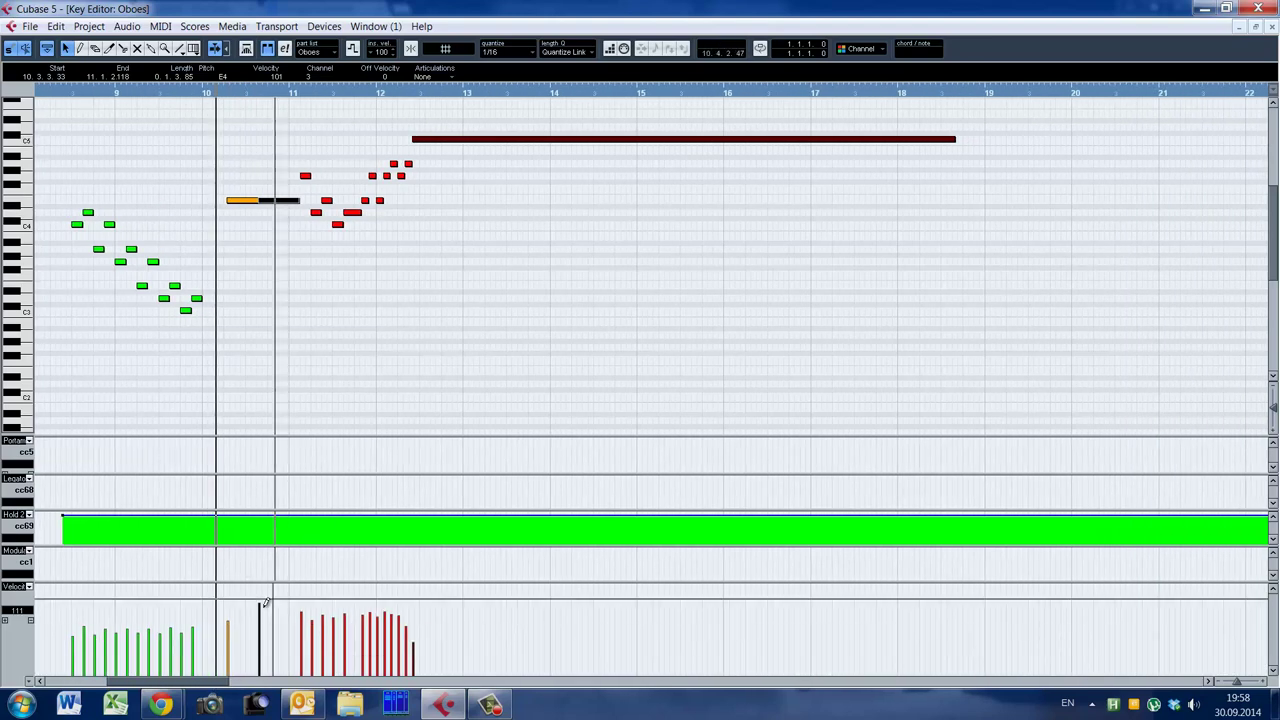
Open the Oboe instrument window, display the SOB QLeg (1) articulation, and play on from the end of bar 10
left_click(290, 270)
key("F11")
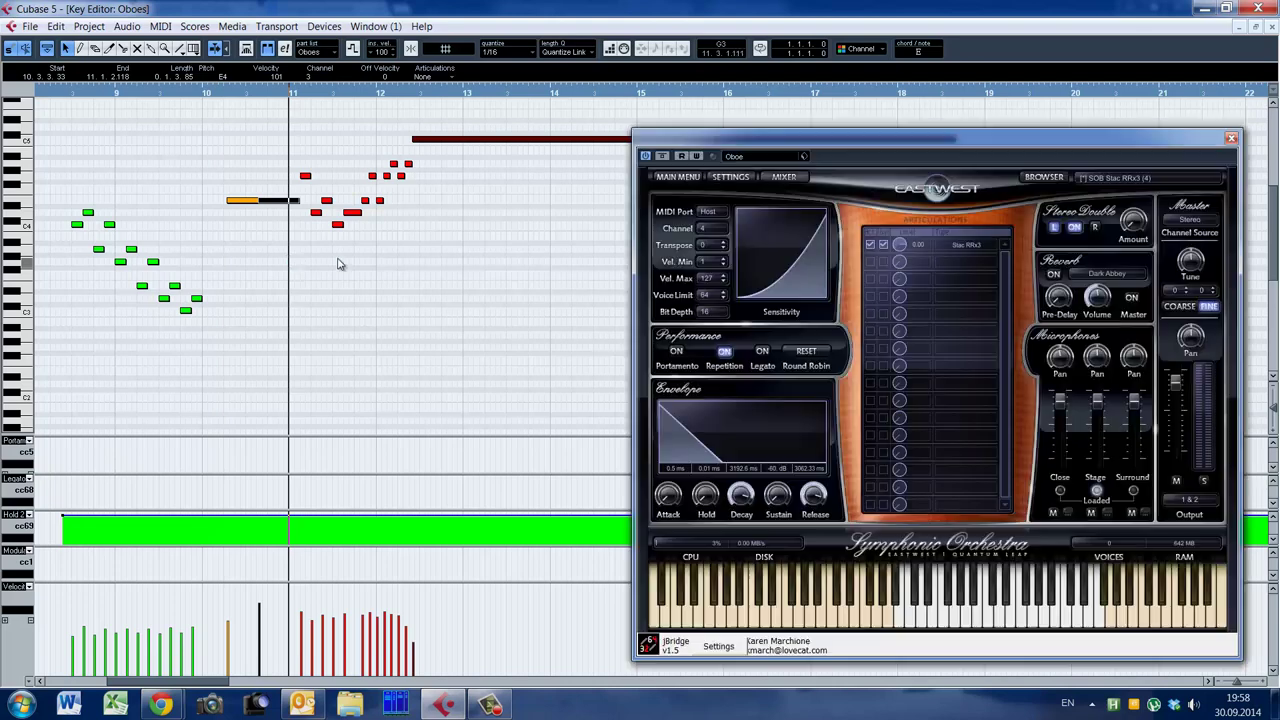
left_click(1151, 176)
left_click(1150, 191)
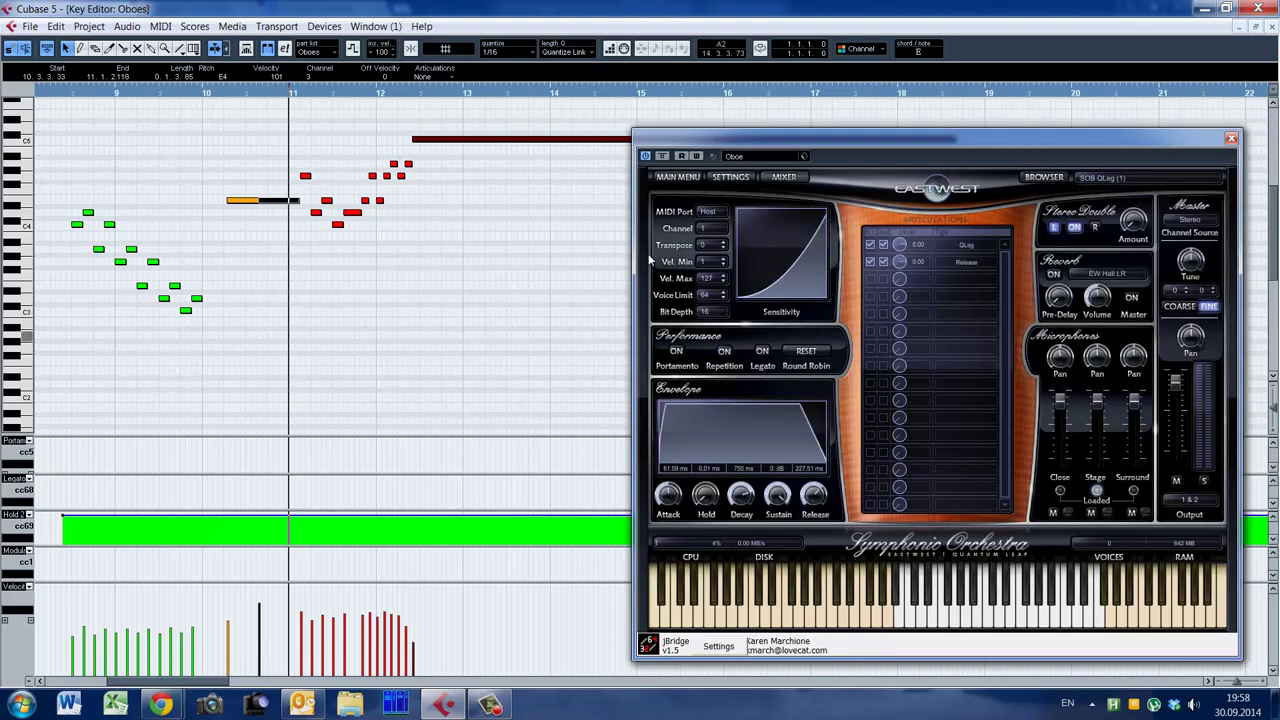
key("space")
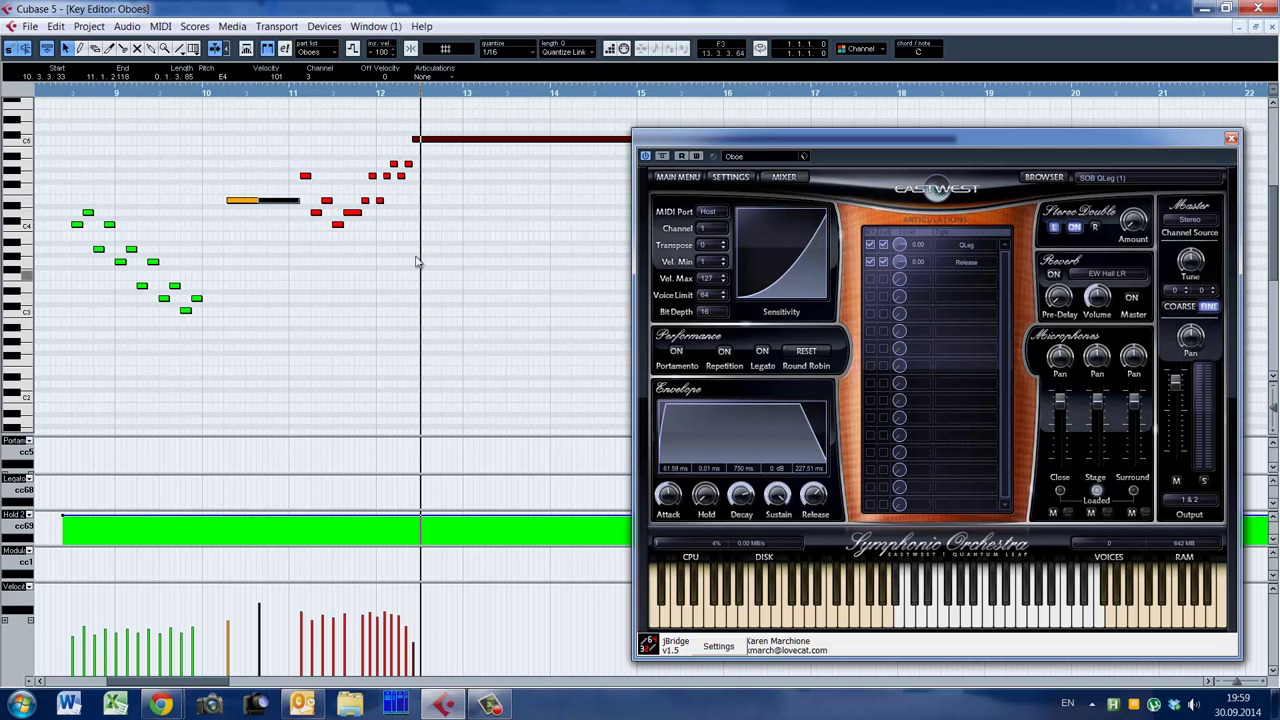
Close the Oboe instrument window and play the run in bars 11 and 12 into the long C5 note
left_click(314, 297)
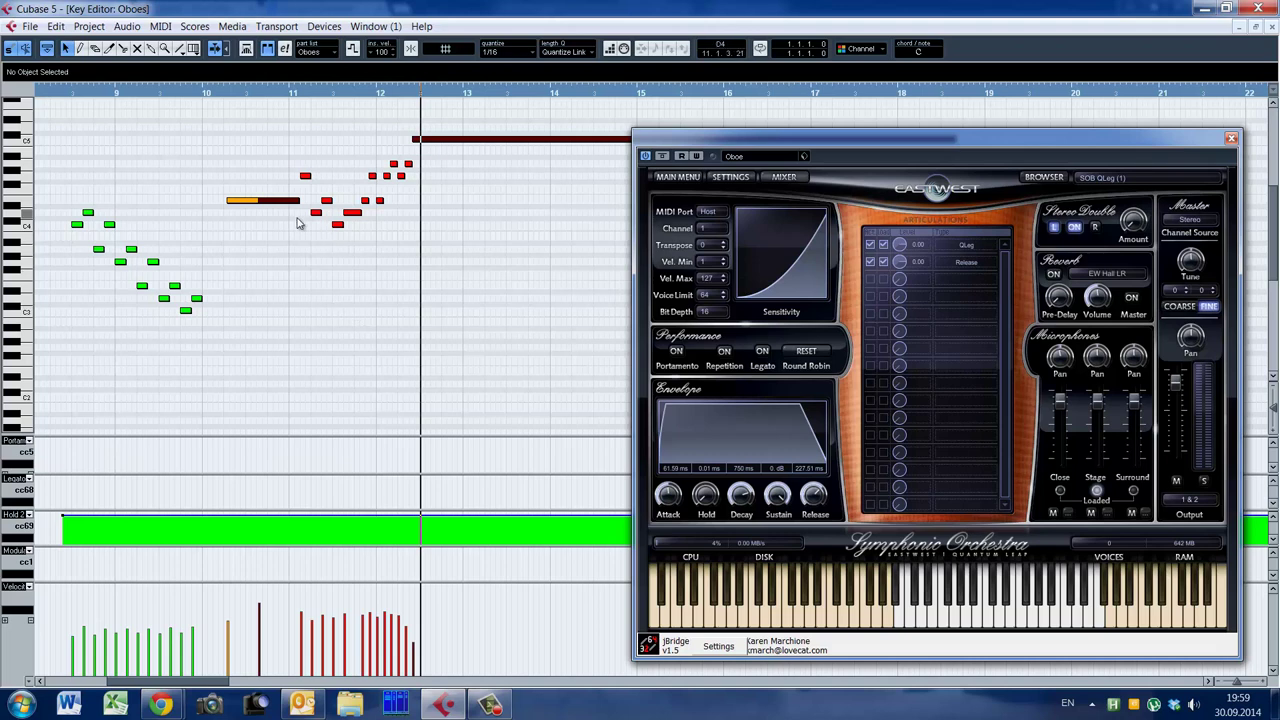
left_click(284, 274)
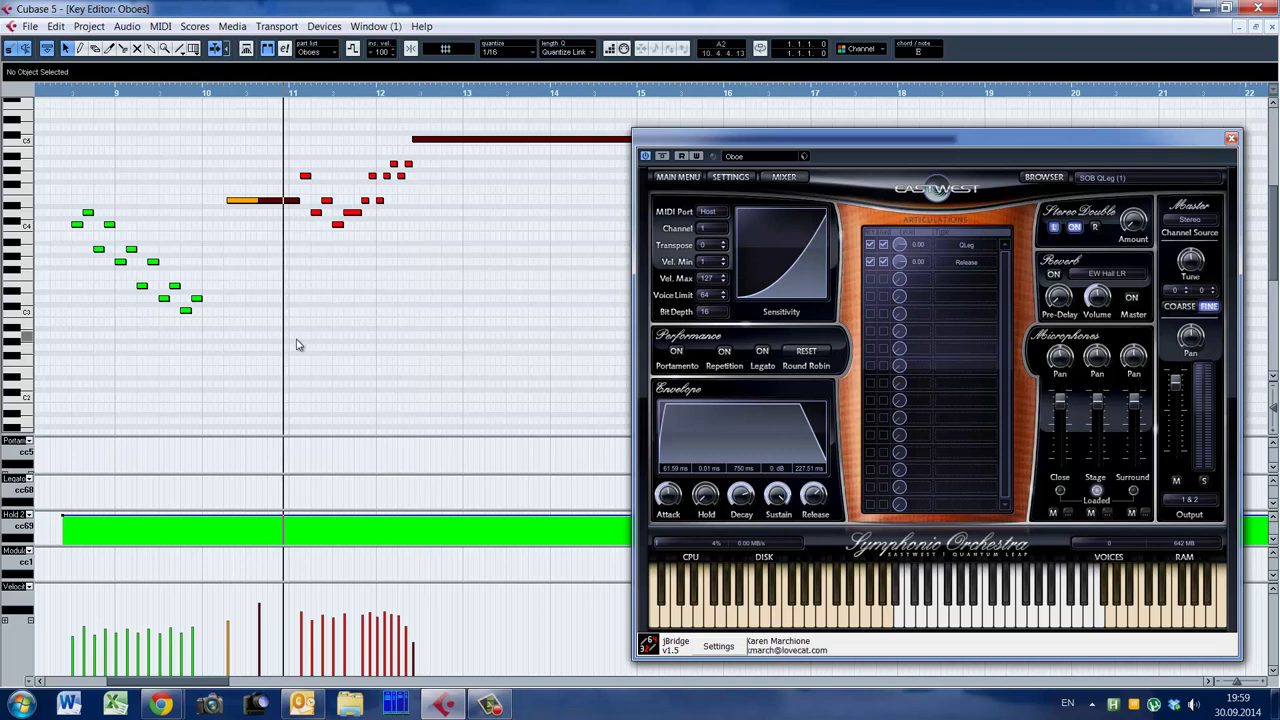
left_click_drag(222, 684, 246, 686)
left_click(134, 326)
left_click(1231, 139)
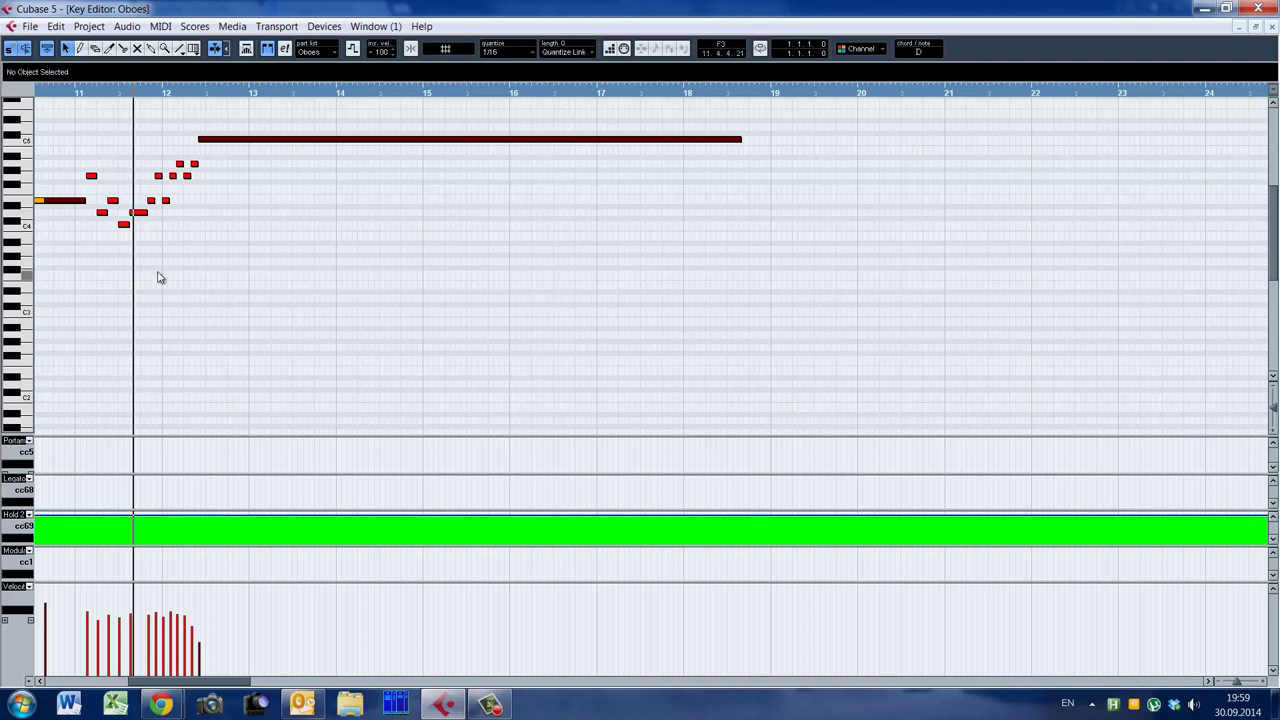
key("space")
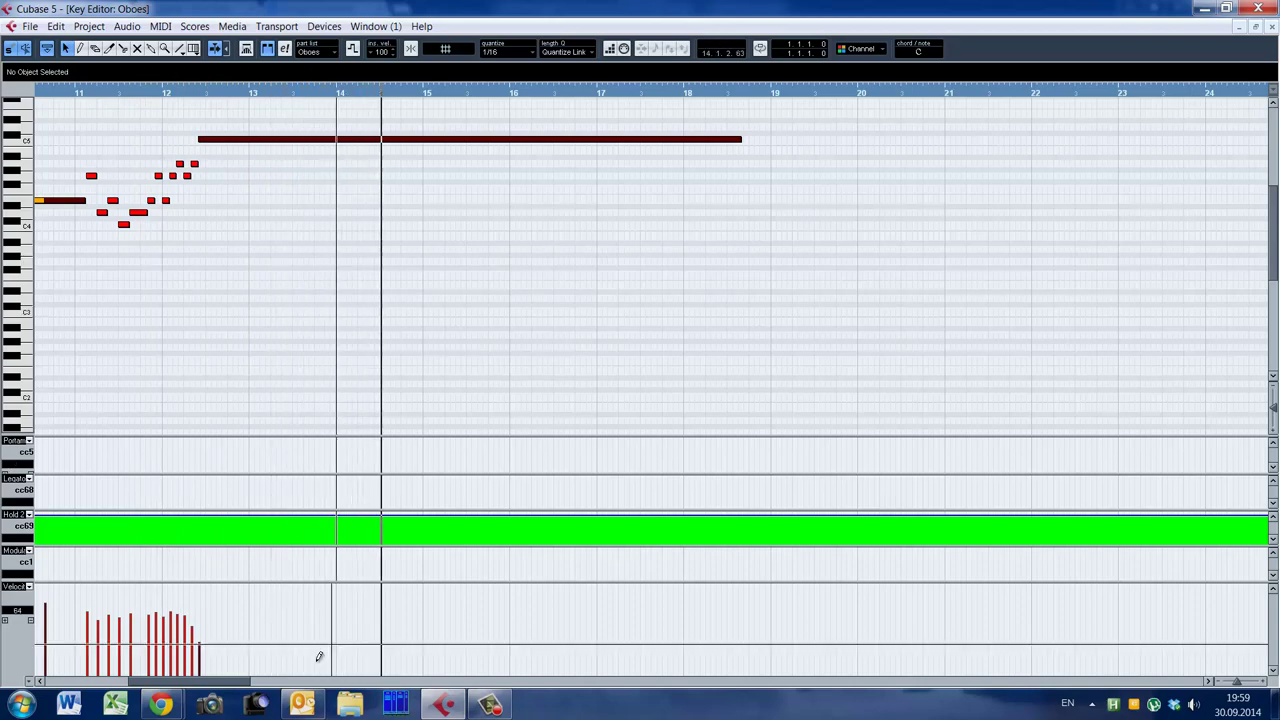
Replay the end of the bar 12 run into the sustained C5 note from several positions just before it
mouse_move(250, 682)
left_mouse_down()
mouse_move(442, 698)
mouse_move(250, 696)
mouse_move(265, 697)
left_mouse_up()
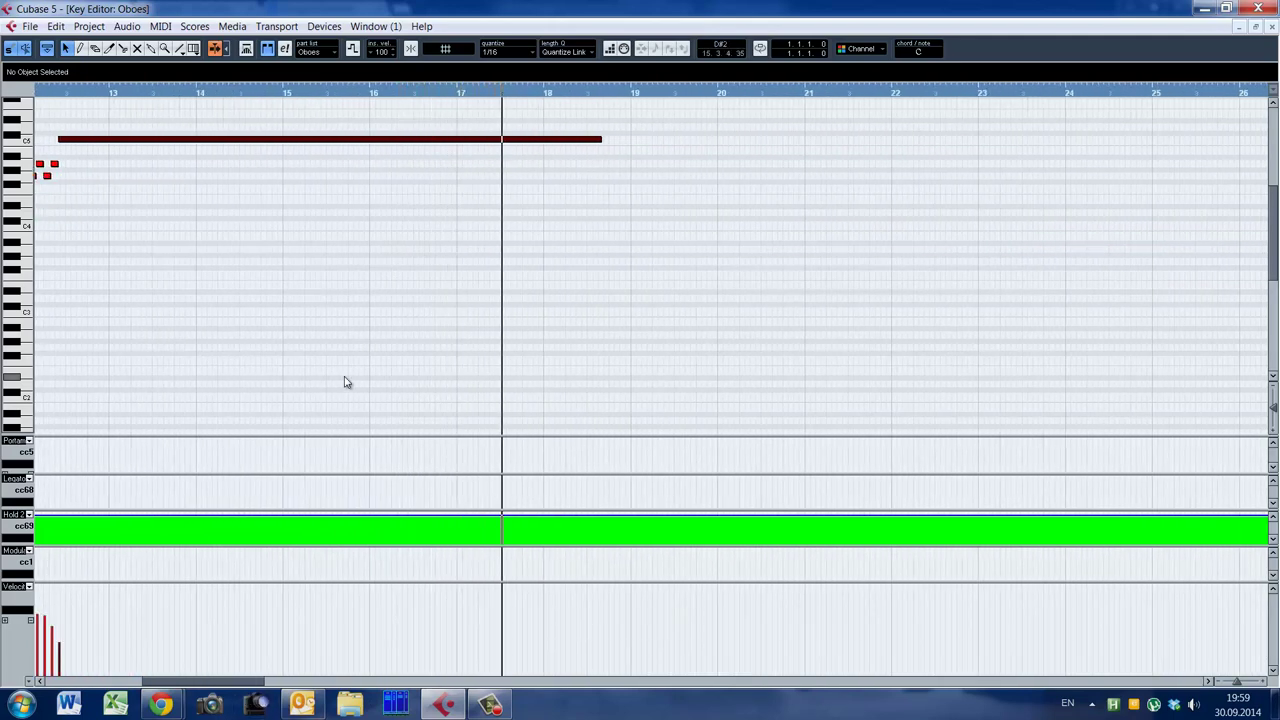
key("space")
left_click(42, 223)
left_click_drag(245, 682, 238, 682)
left_click(80, 252)
left_click(77, 260)
left_click(73, 263)
left_click(65, 267)
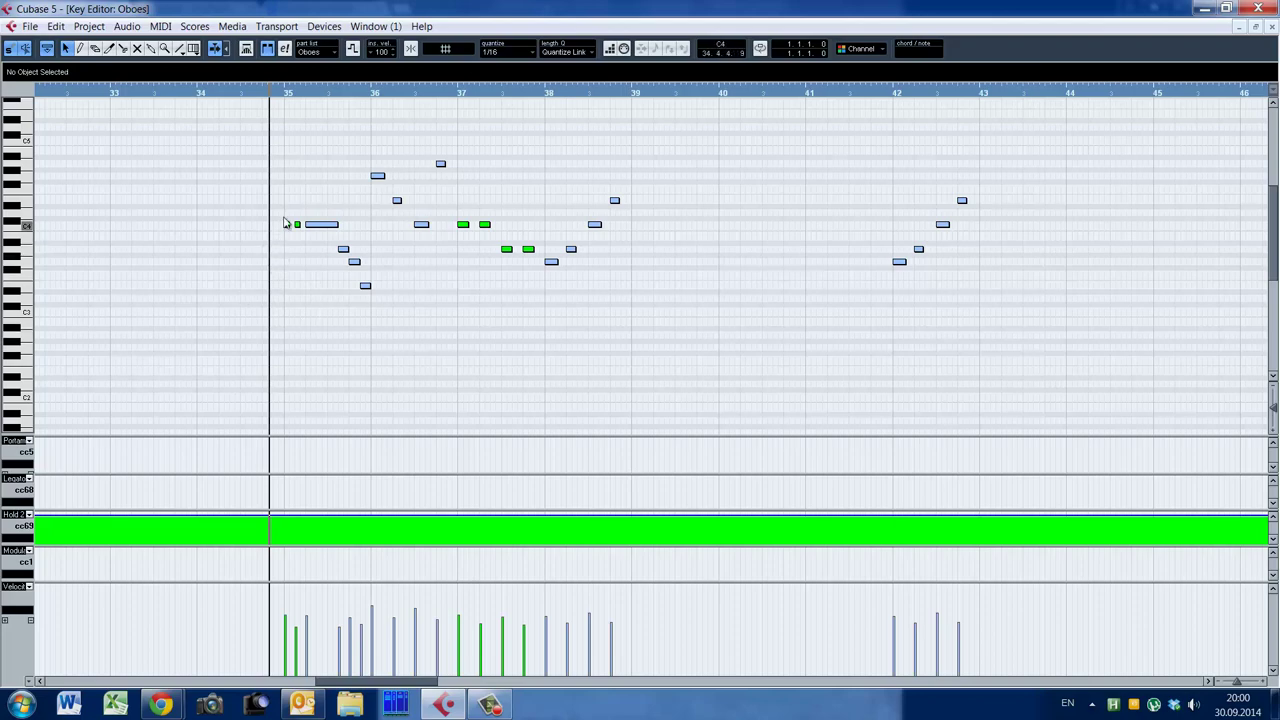
Select the long C4 note in bar 35, check the Oboe instrument's loaded articulations in its browser, and play the passage
left_click(322, 224)
key("F11")
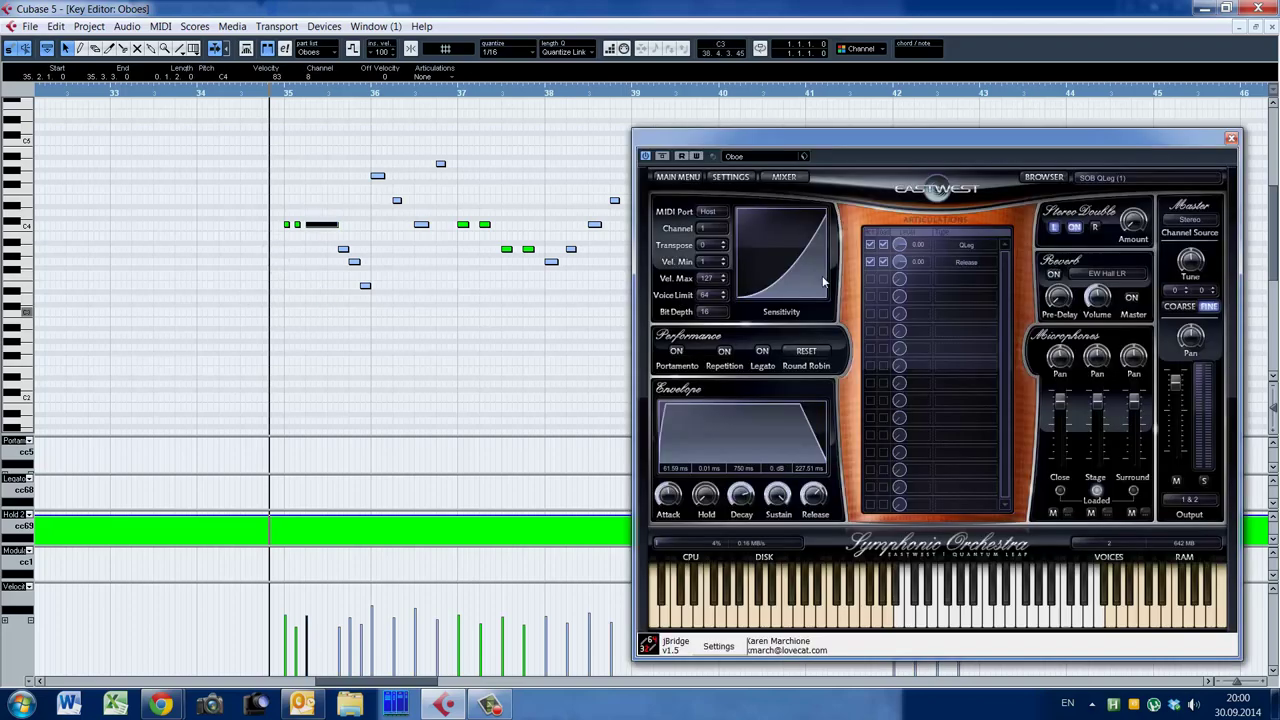
left_click(1040, 177)
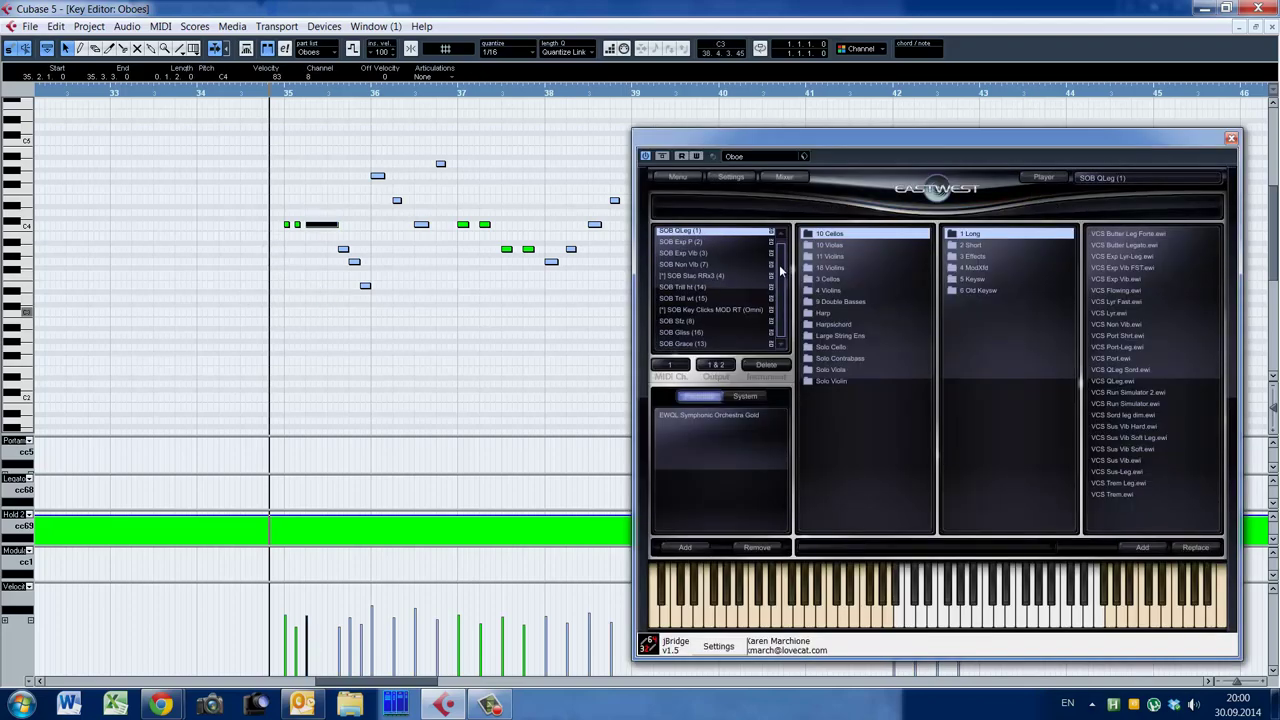
left_click(1231, 138)
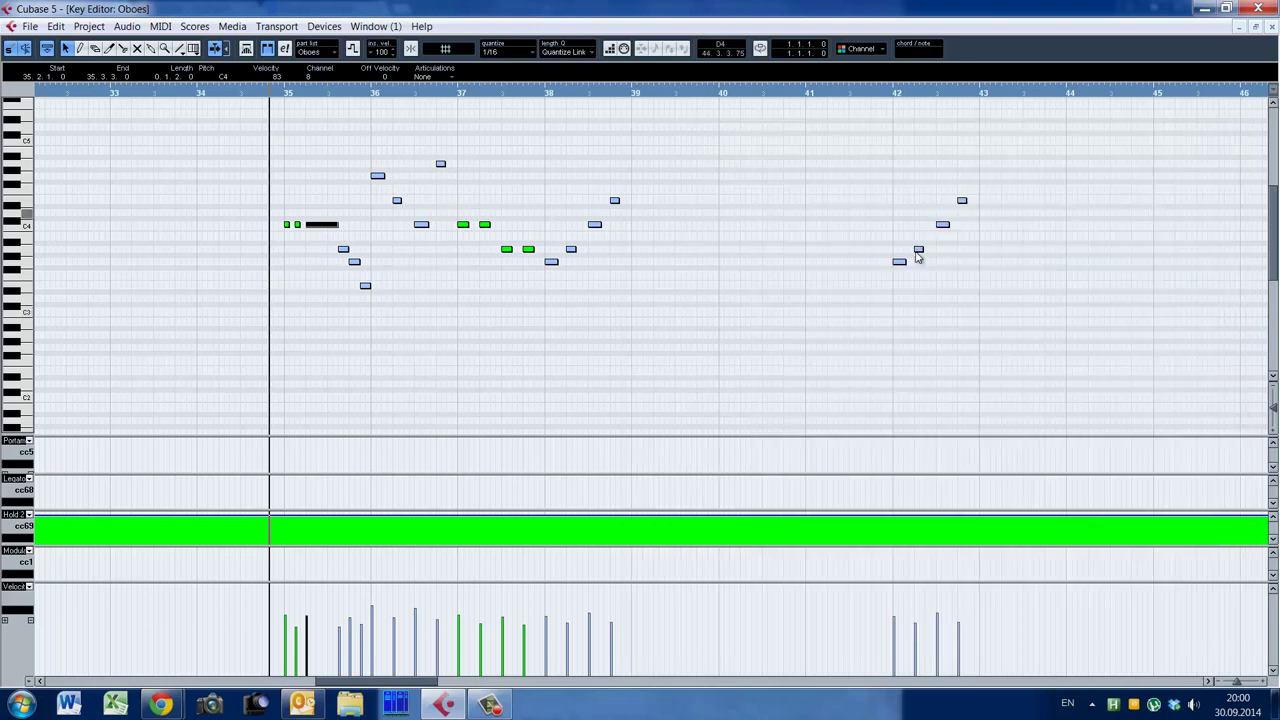
key("space")
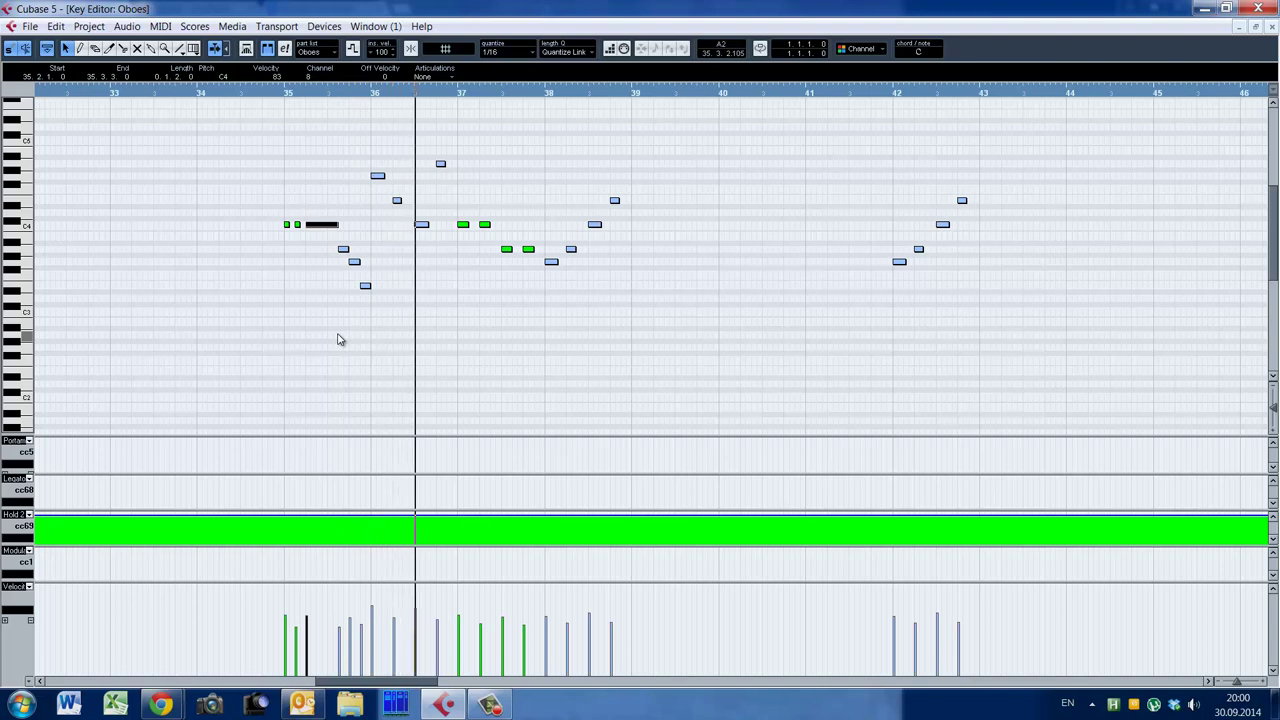
Play the passage from the end of bar 35 through bar 38
left_click(368, 198)
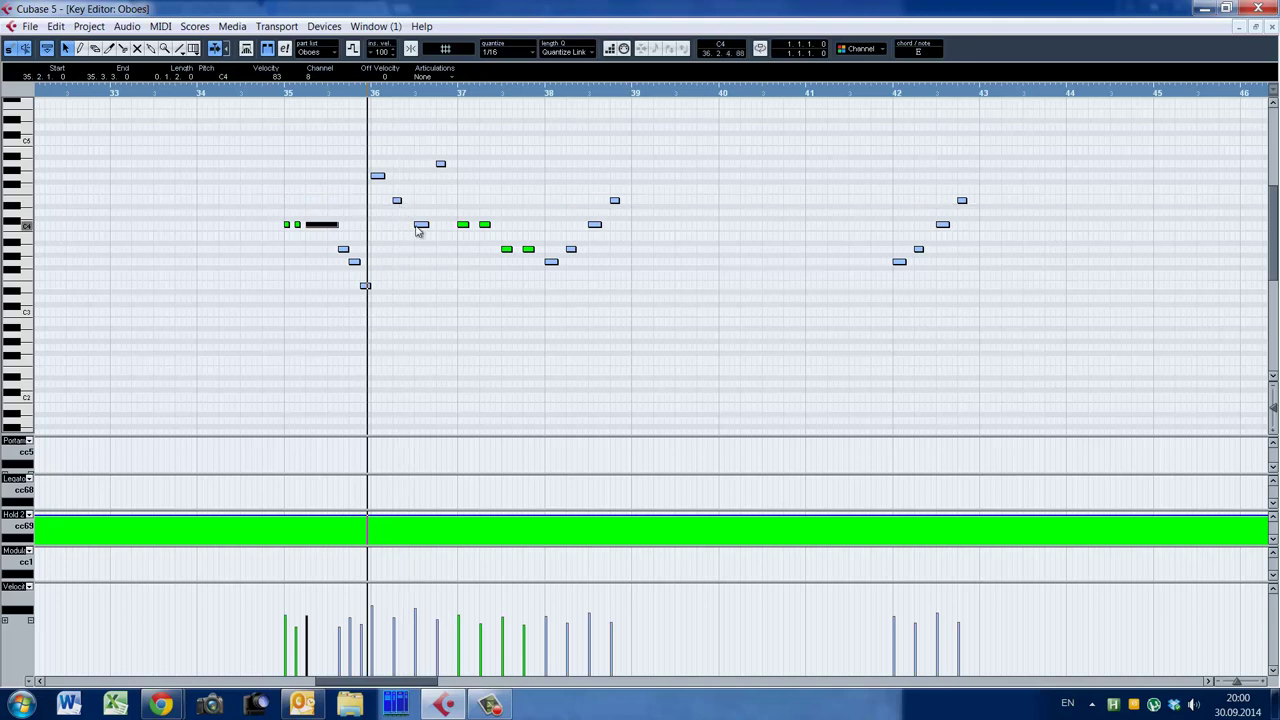
key("h")
left_click(716, 377)
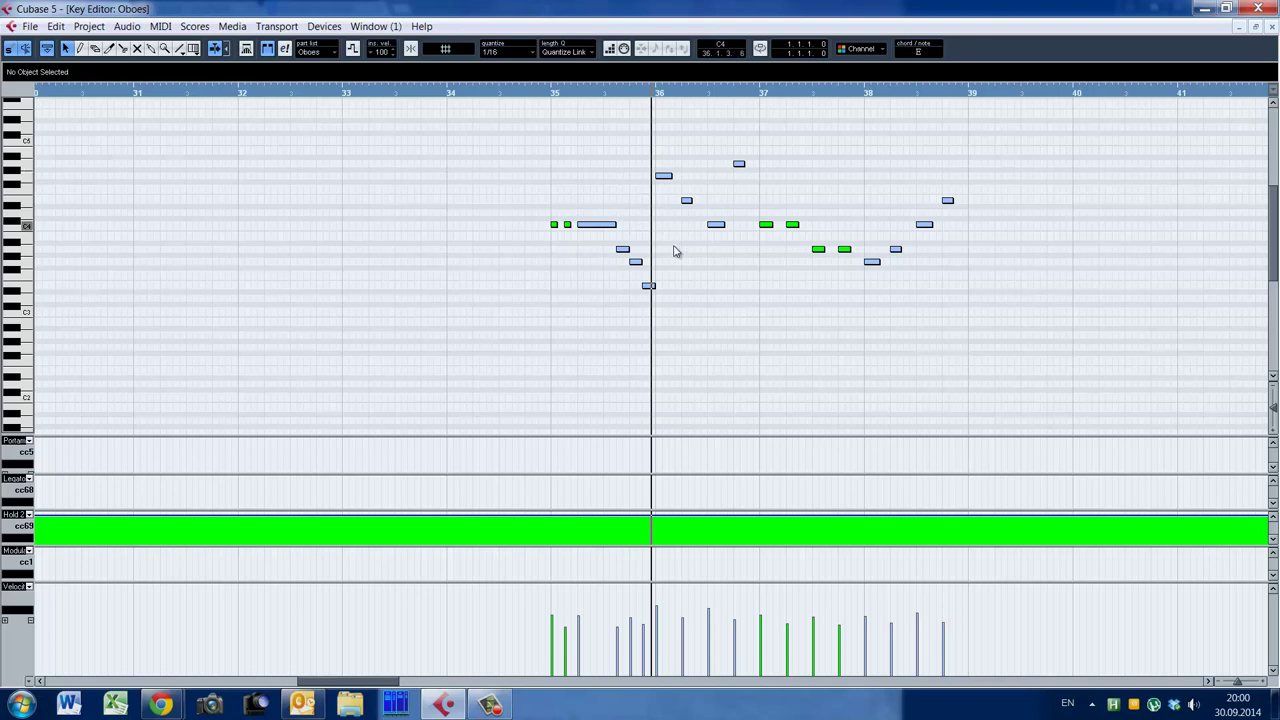
scroll(652, 222, "right", 3)
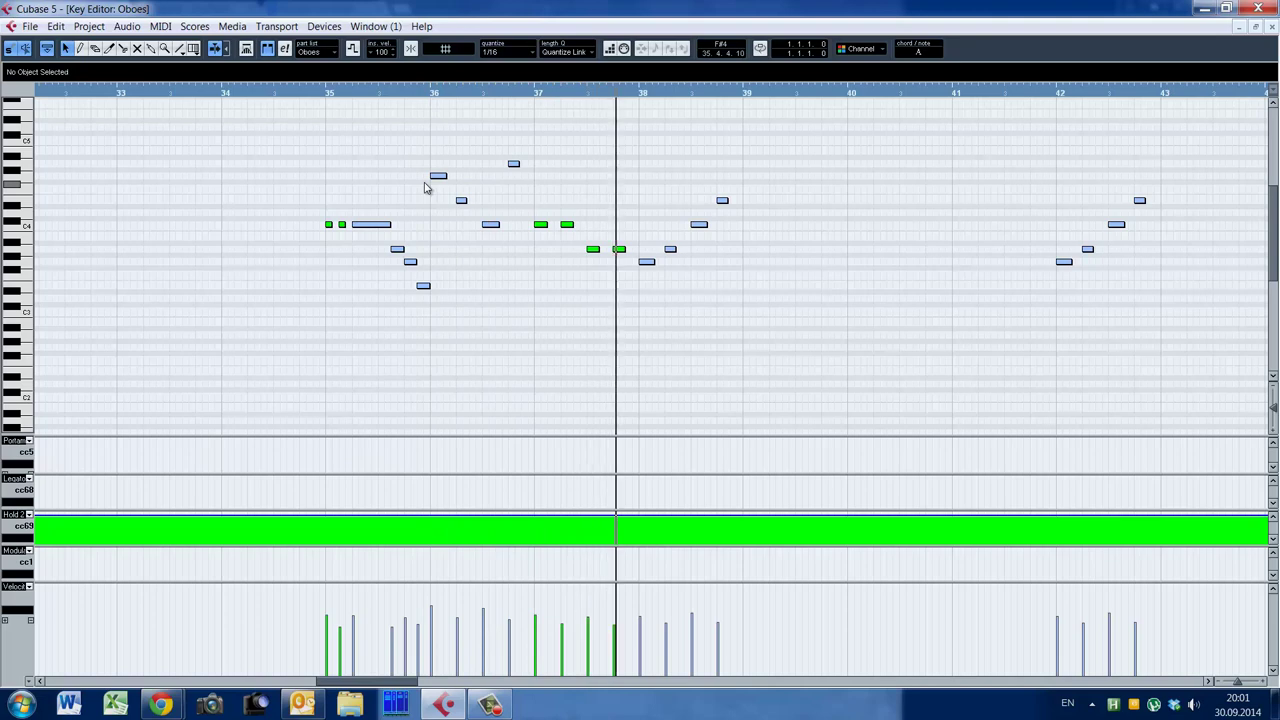
key("space")
left_click_drag(381, 682, 398, 685)
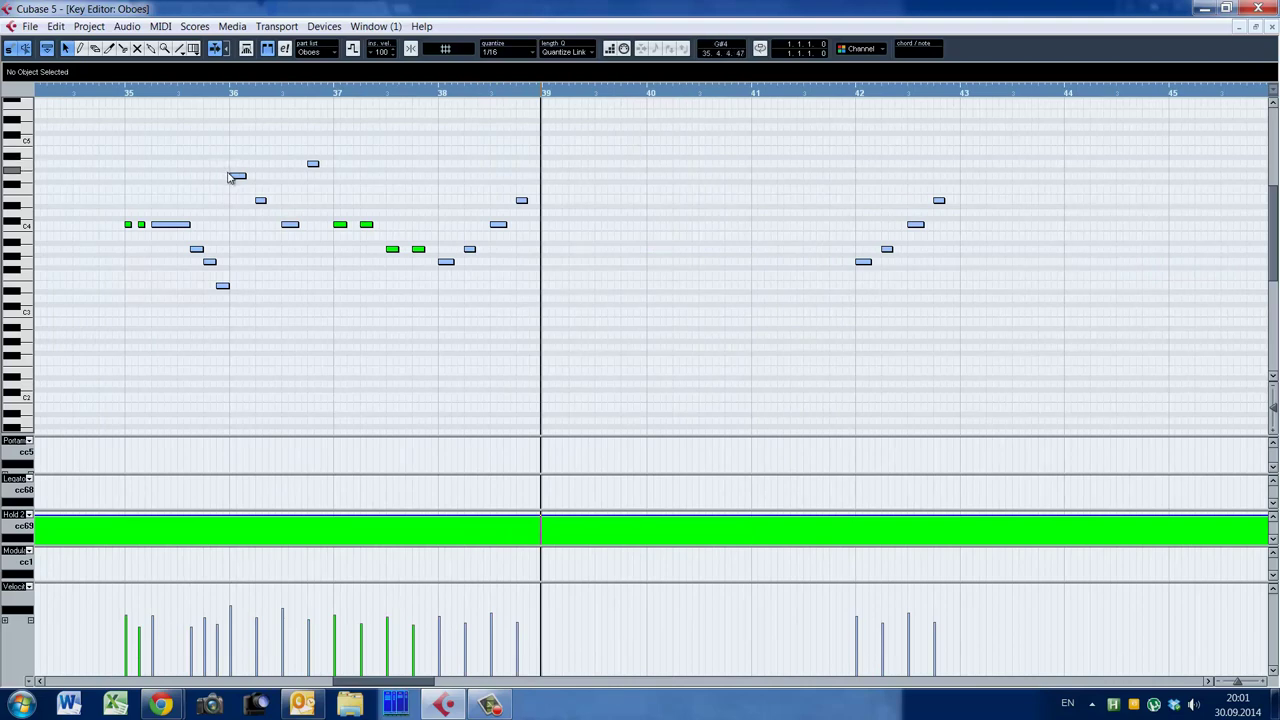
Select the G4 and E4 notes at the start of bar 36
left_click_drag(244, 177, 263, 201)
left_click_drag(211, 160, 275, 222)
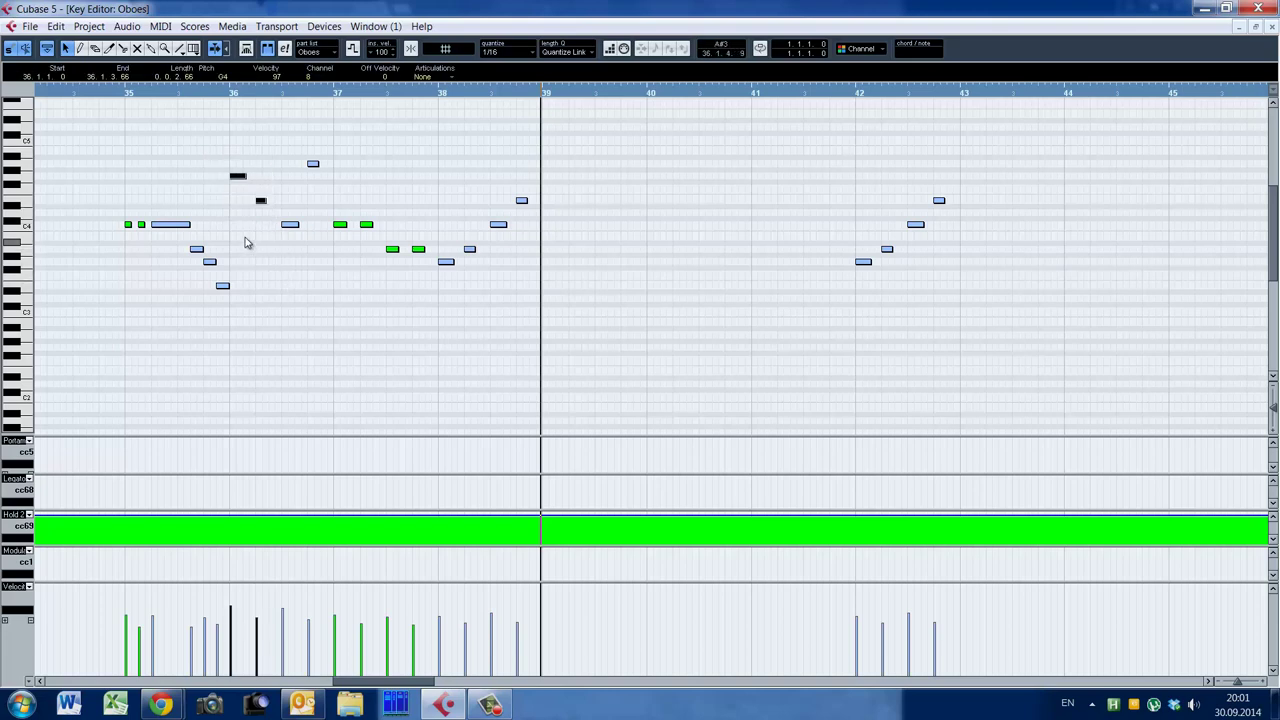
left_click_drag(211, 131, 294, 243)
Go to the passage at bar 52 and place the playback position just before it
left_click_drag(380, 683, 500, 683)
scroll(612, 341, "up", 2)
left_click(351, 354)
scroll(693, 281, "right", 3)
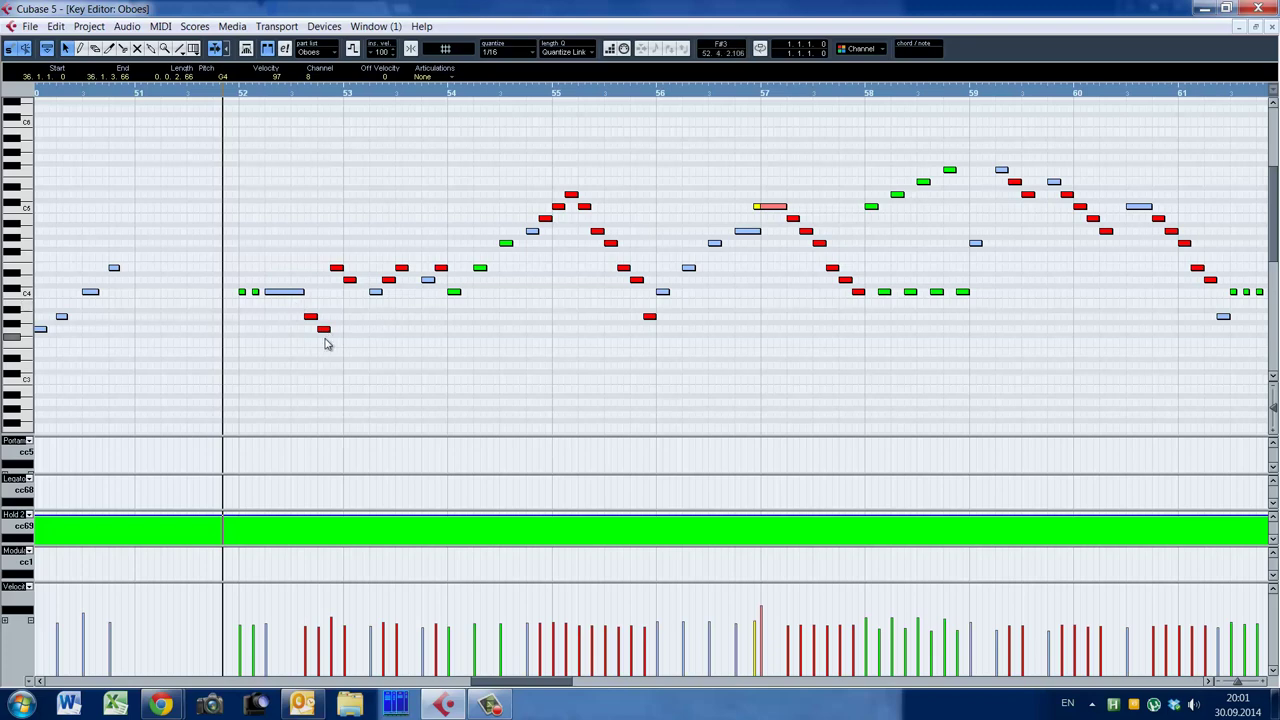
Select the long C4 note in bar 52, clear the selection, and play the passage from just before the bar
left_click(274, 292)
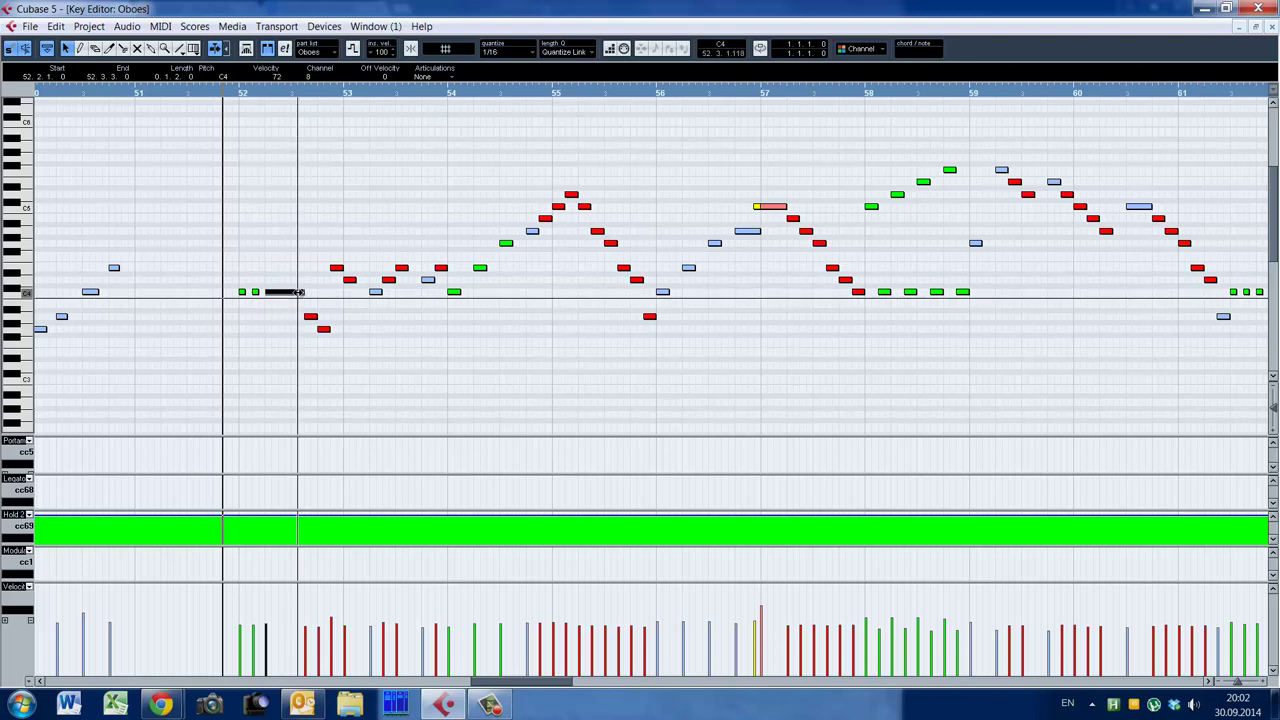
left_click(283, 328)
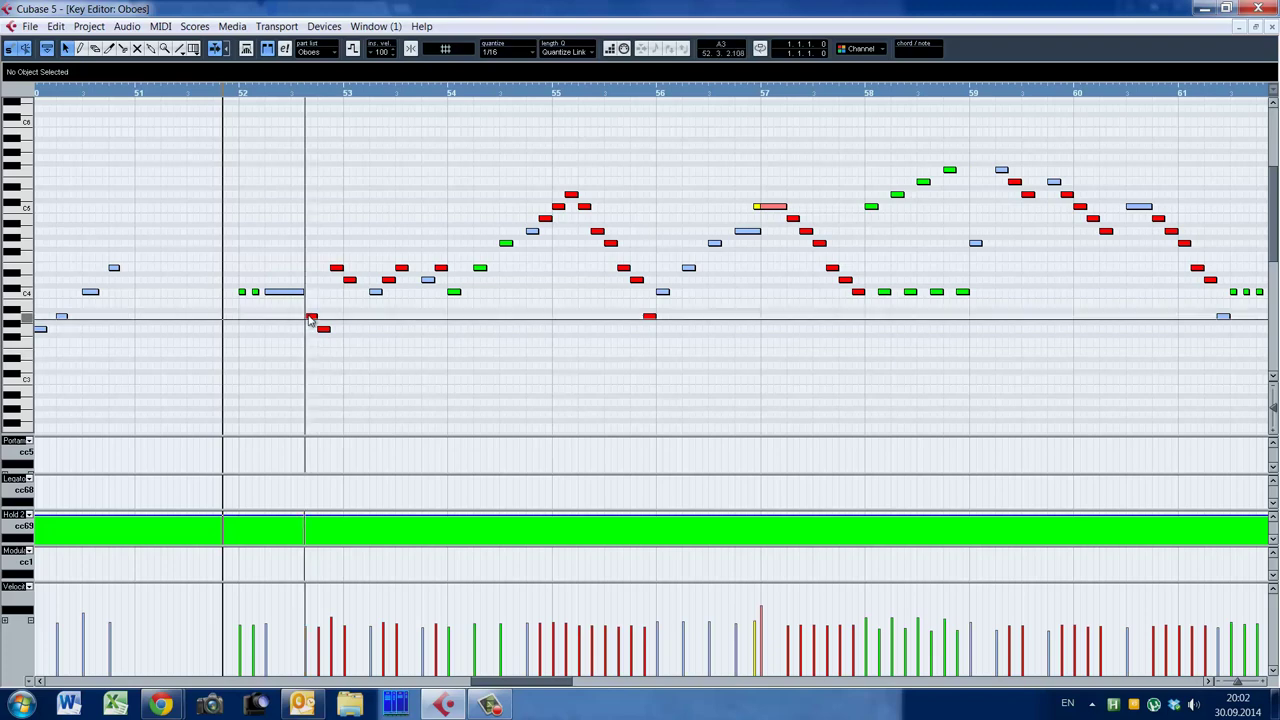
key("space")
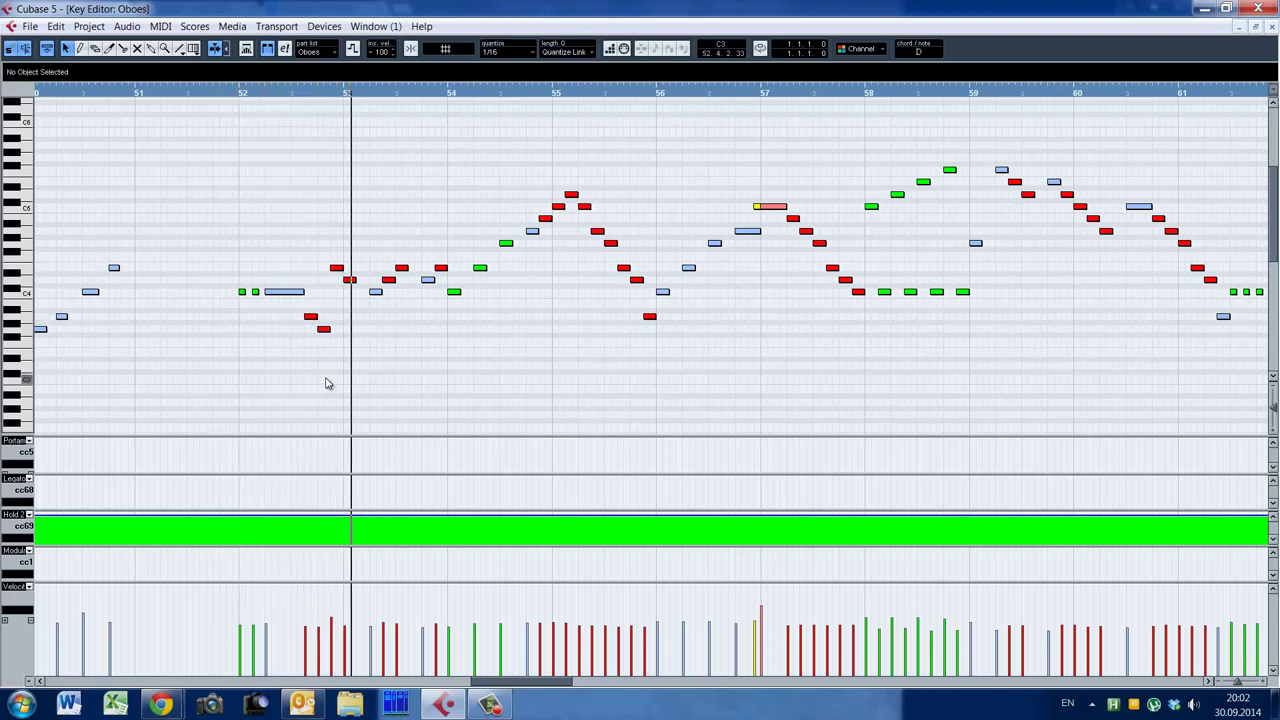
key("space")
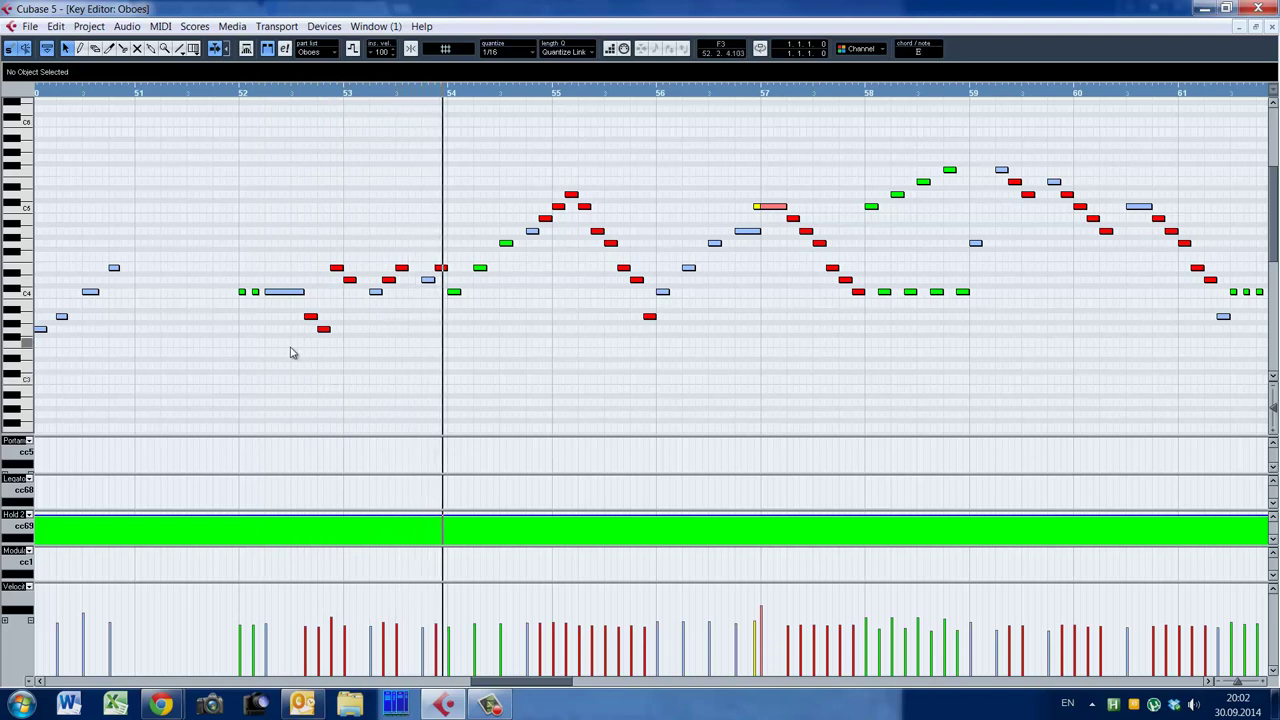
left_click(226, 317)
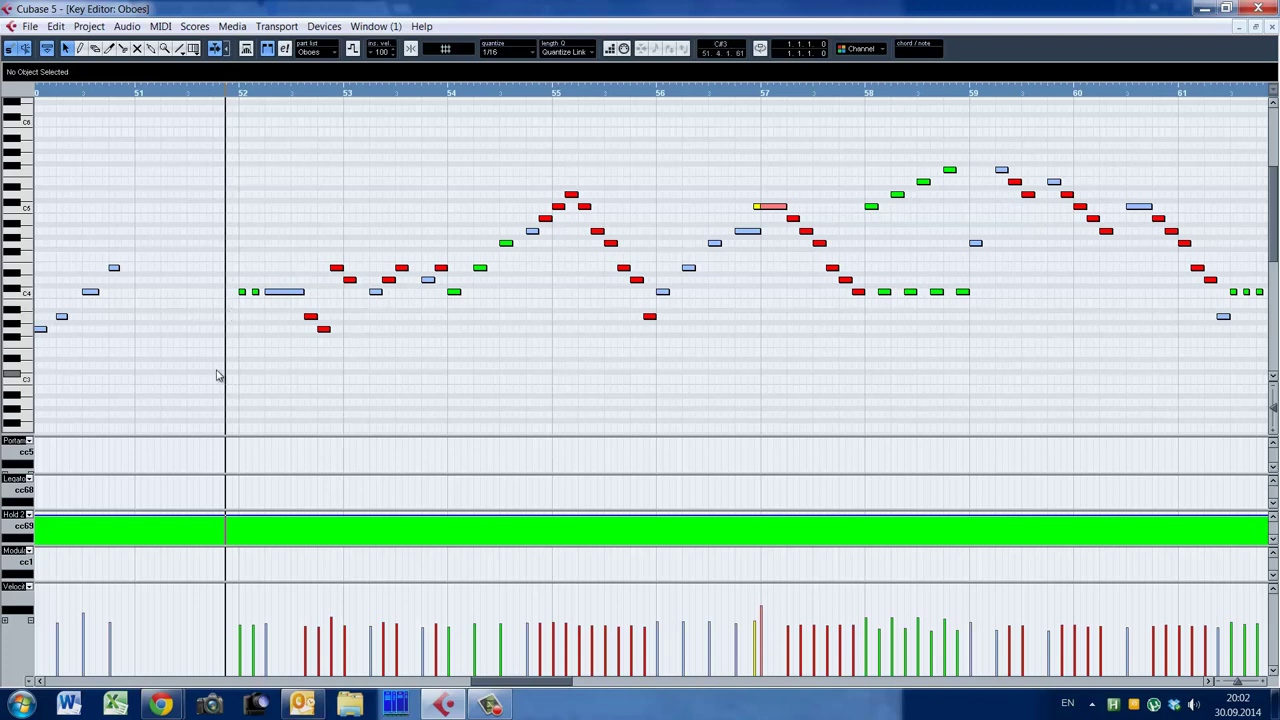
Set the velocity of bar 52's A3 note to about 78 and its second short C4 to about 61, replaying the passage
left_click(216, 338)
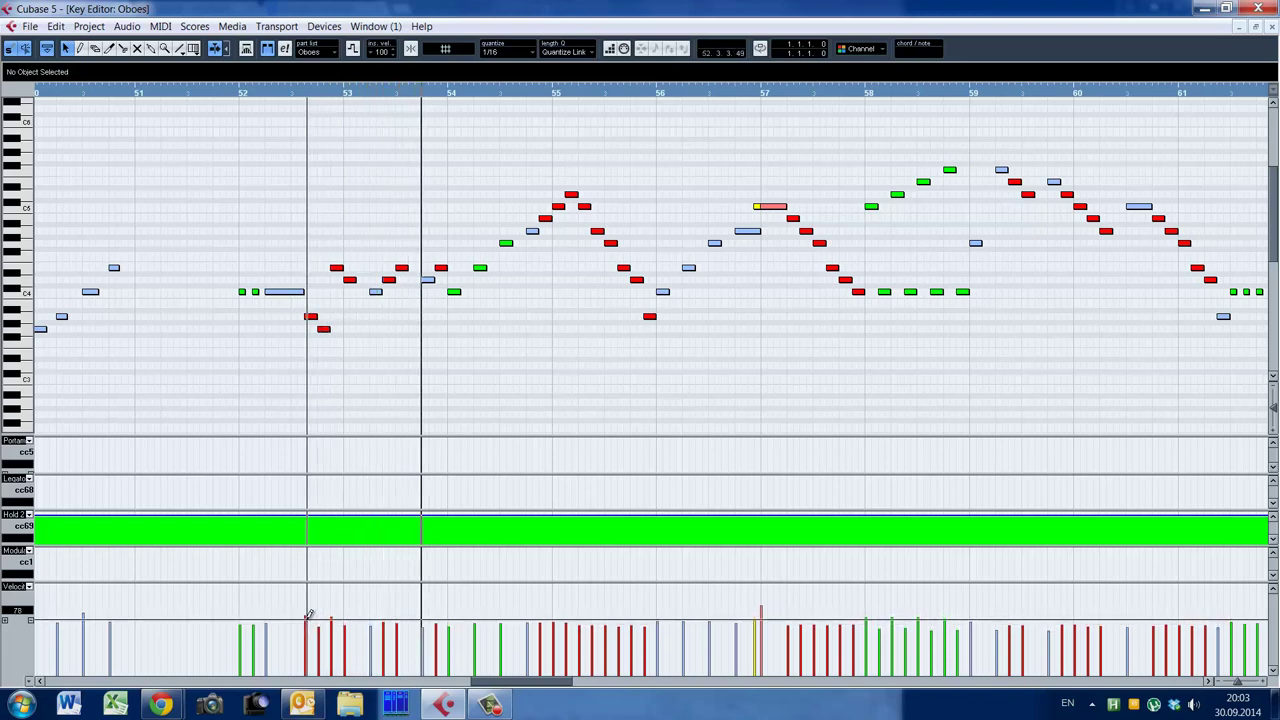
left_click(229, 355)
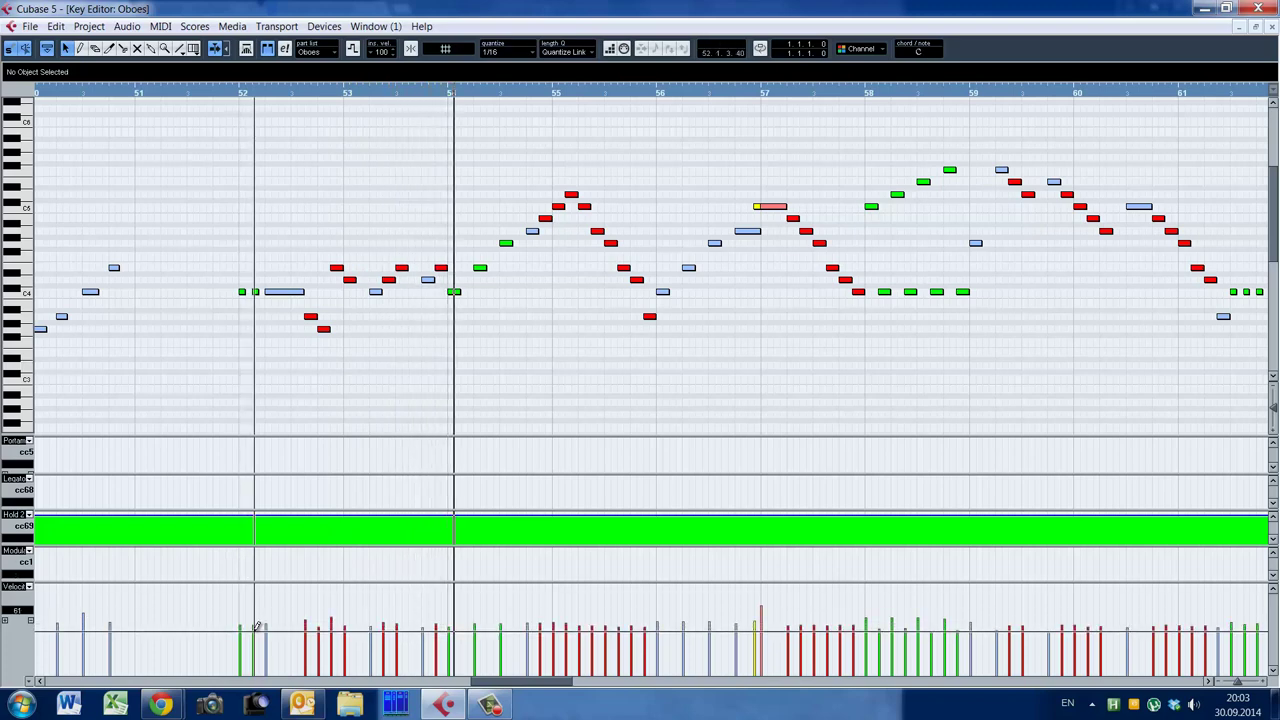
left_click(220, 369)
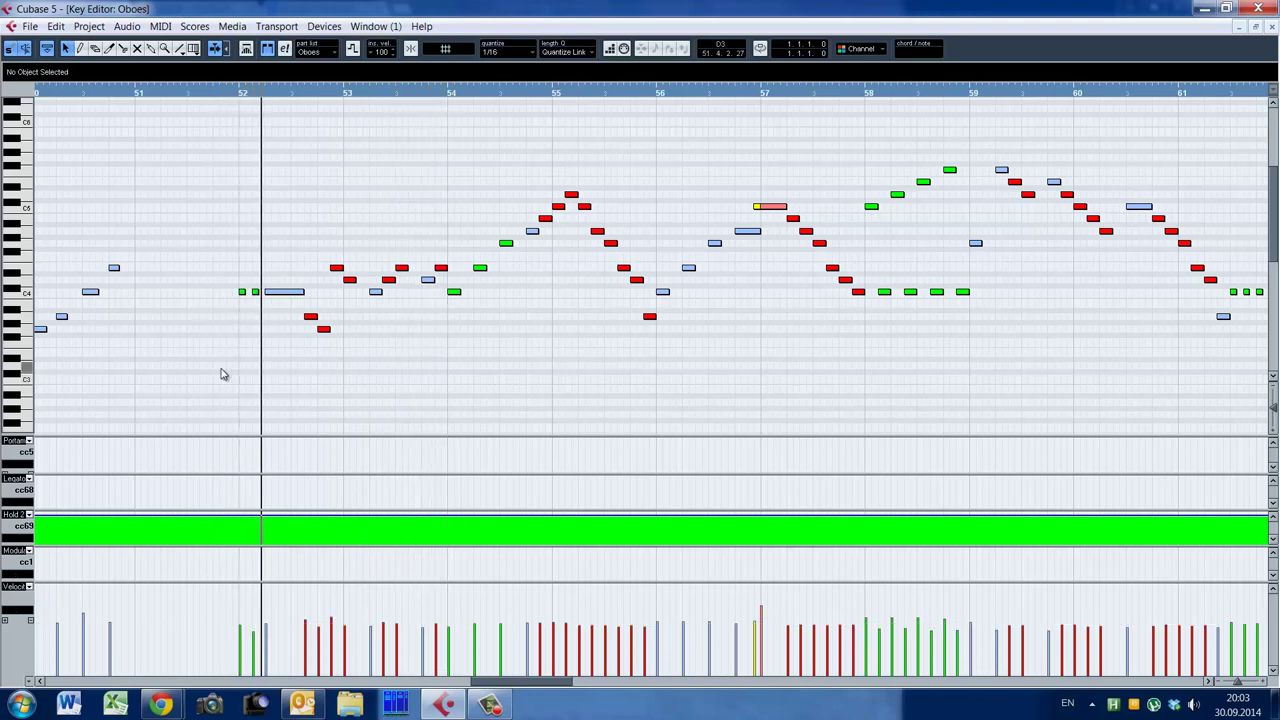
Select all the green notes in bar 58, both the ascending line and the repeated C4s
left_click_drag(503, 688, 491, 688)
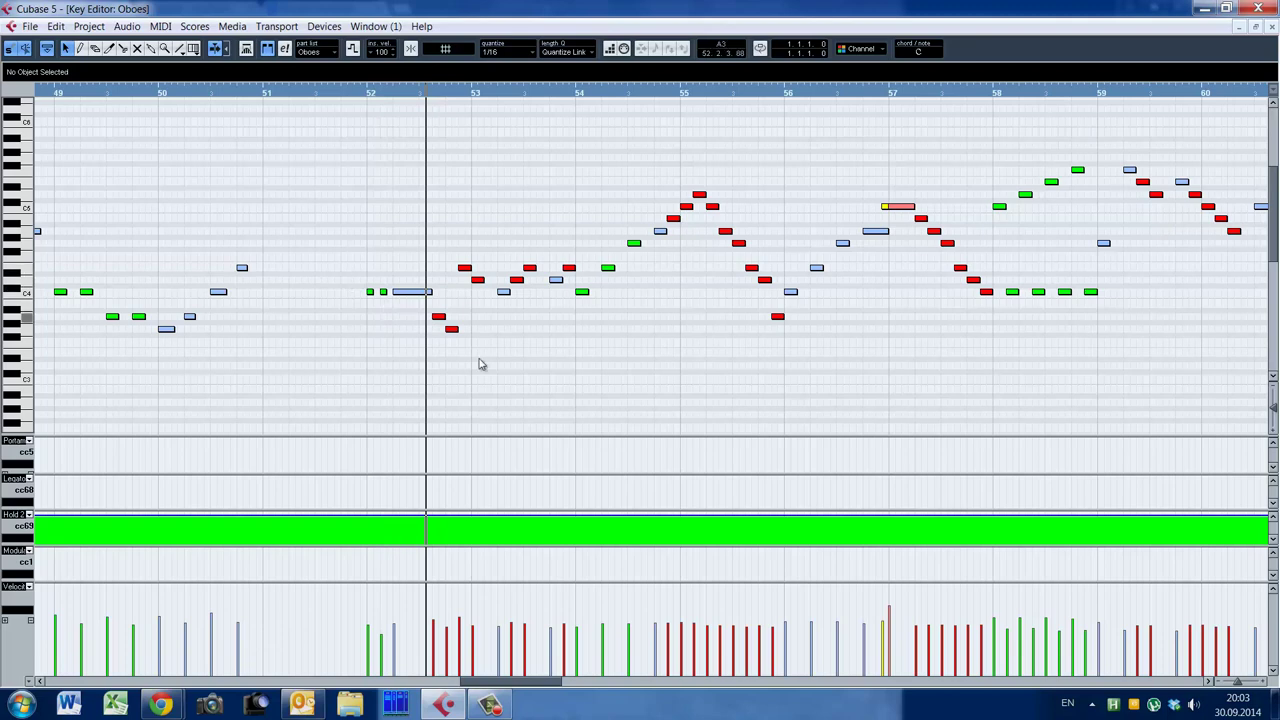
left_click_drag(998, 158, 1097, 331)
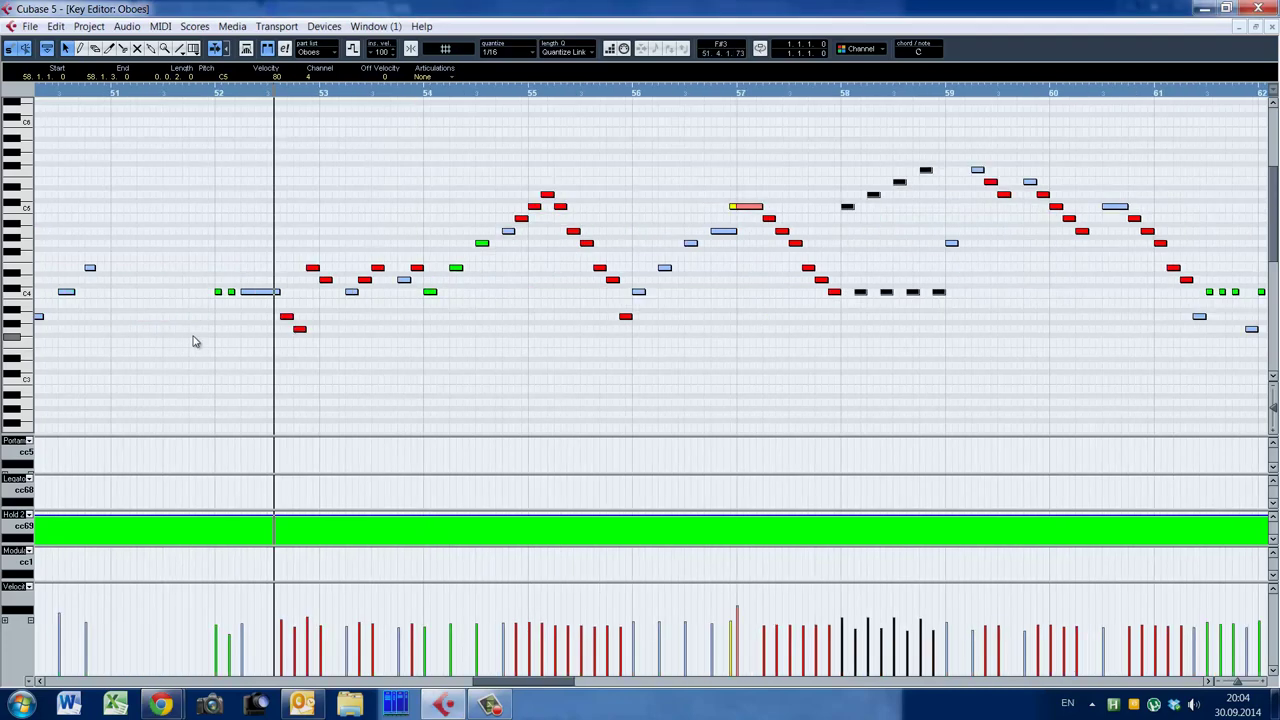
Play the oboe line from bar 52, select the E4 note at the end of bar 53, and clear the selection
left_click(195, 341)
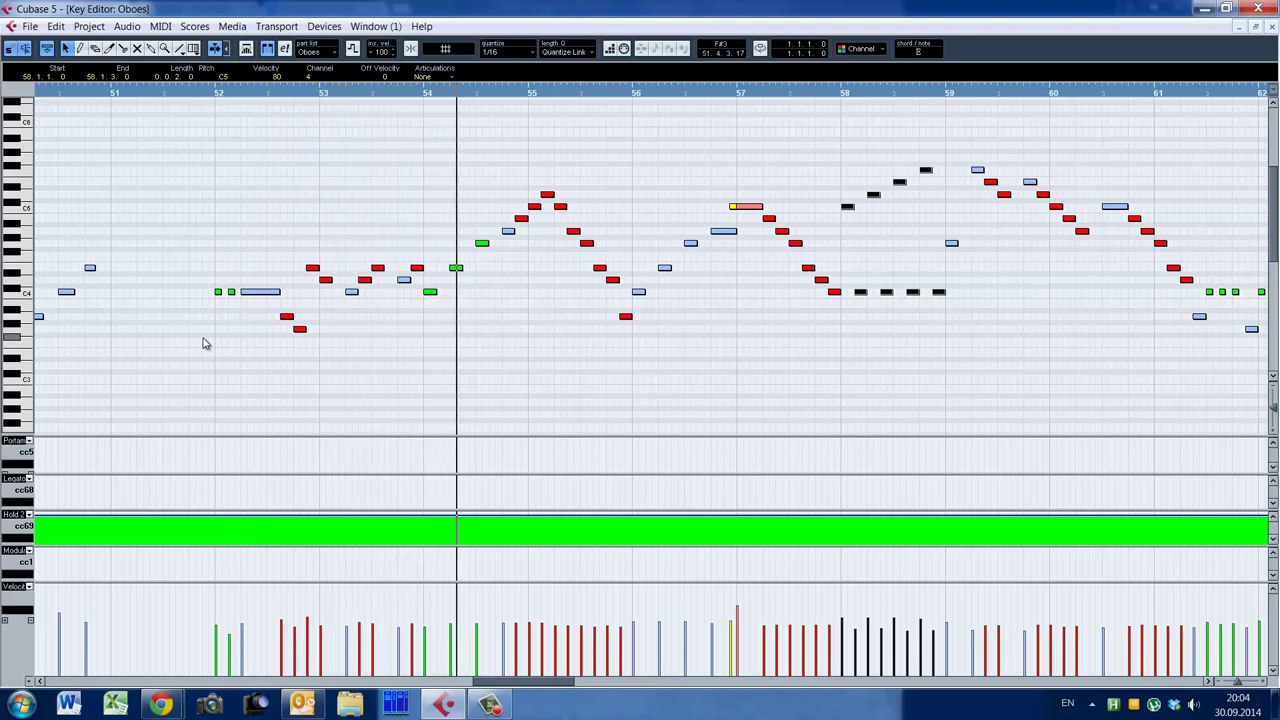
left_click(393, 283)
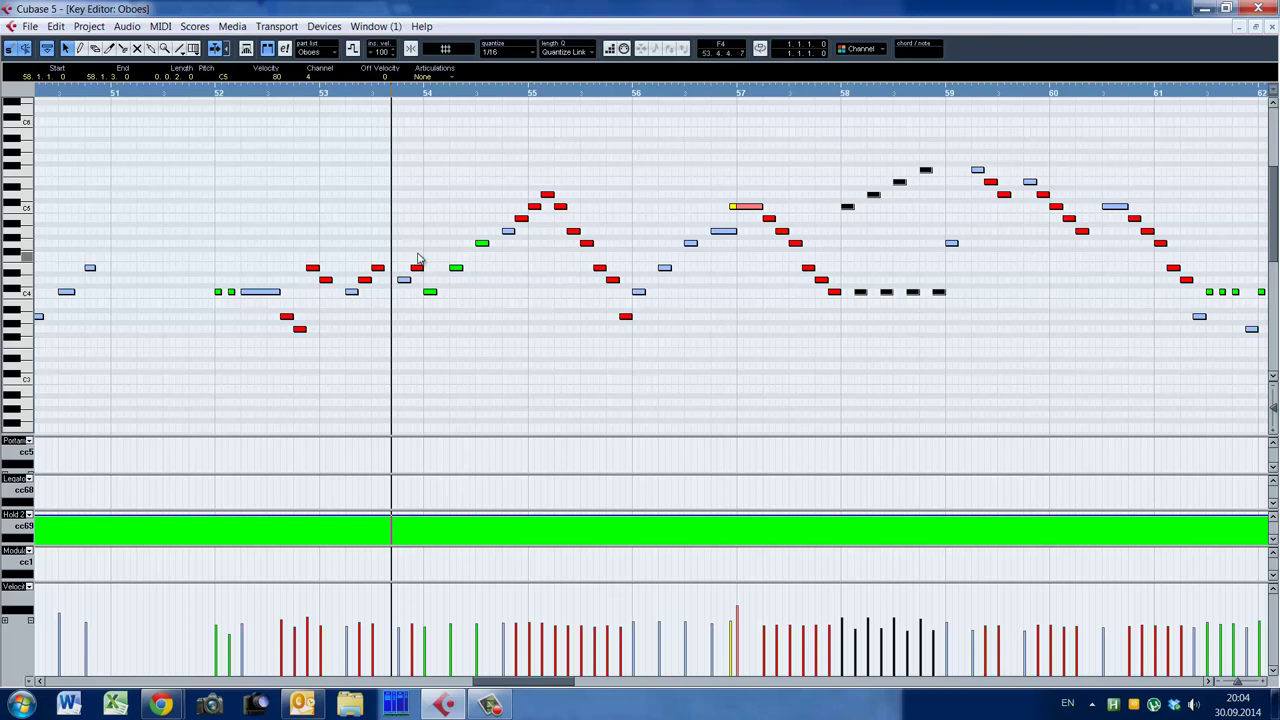
left_click(424, 276)
left_click(417, 268)
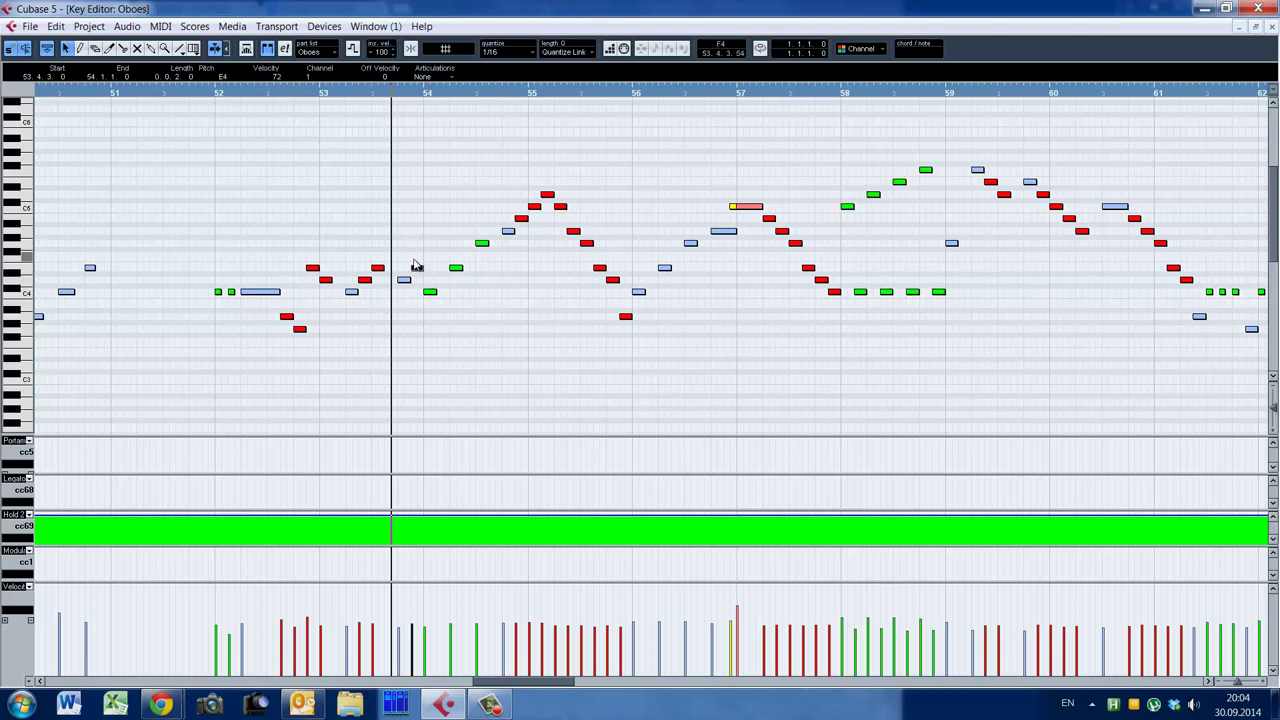
left_click(429, 282)
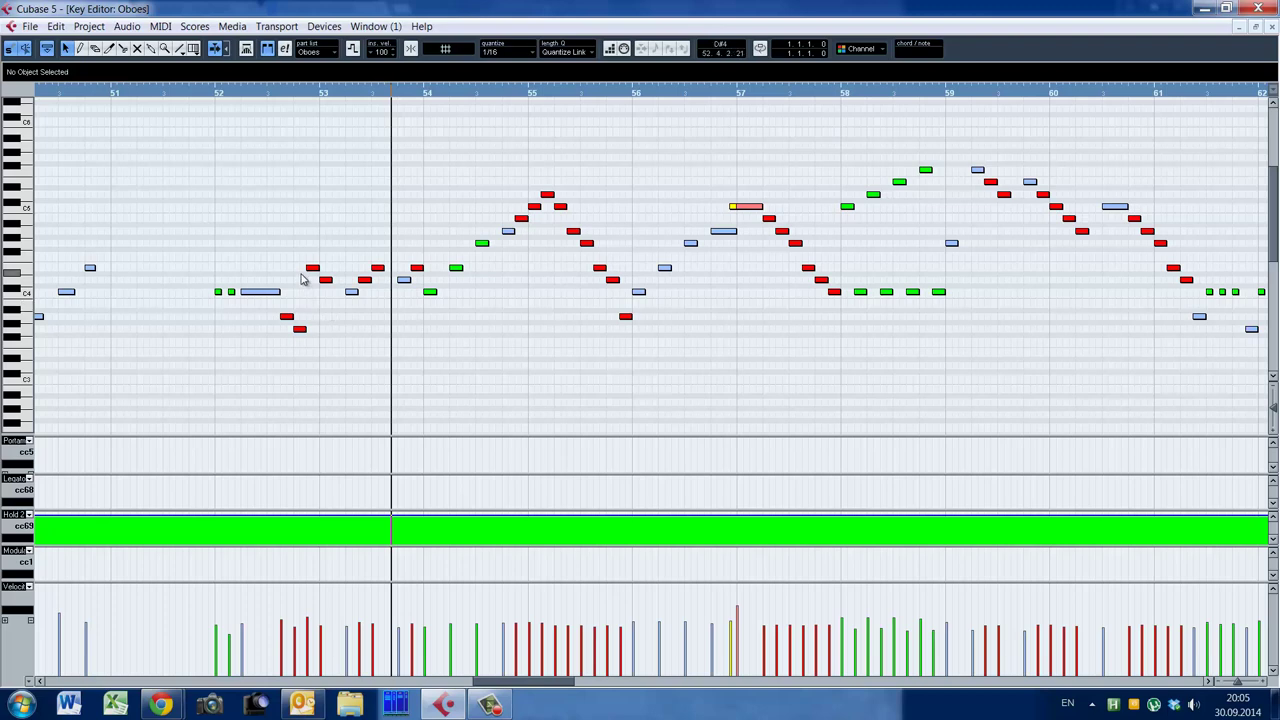
Replay the oboe line from bar 52 and lower alternate note velocities in bar 55's descending run
left_click(268, 311)
left_click(254, 338)
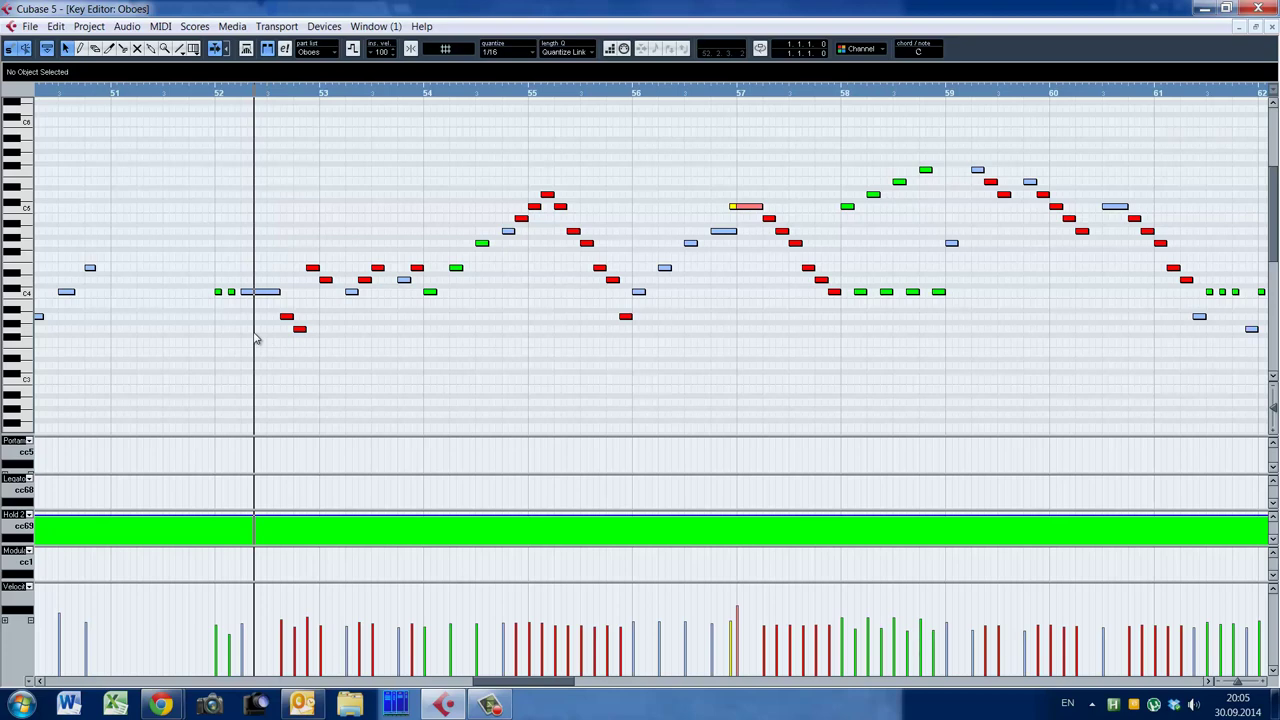
left_click(497, 262)
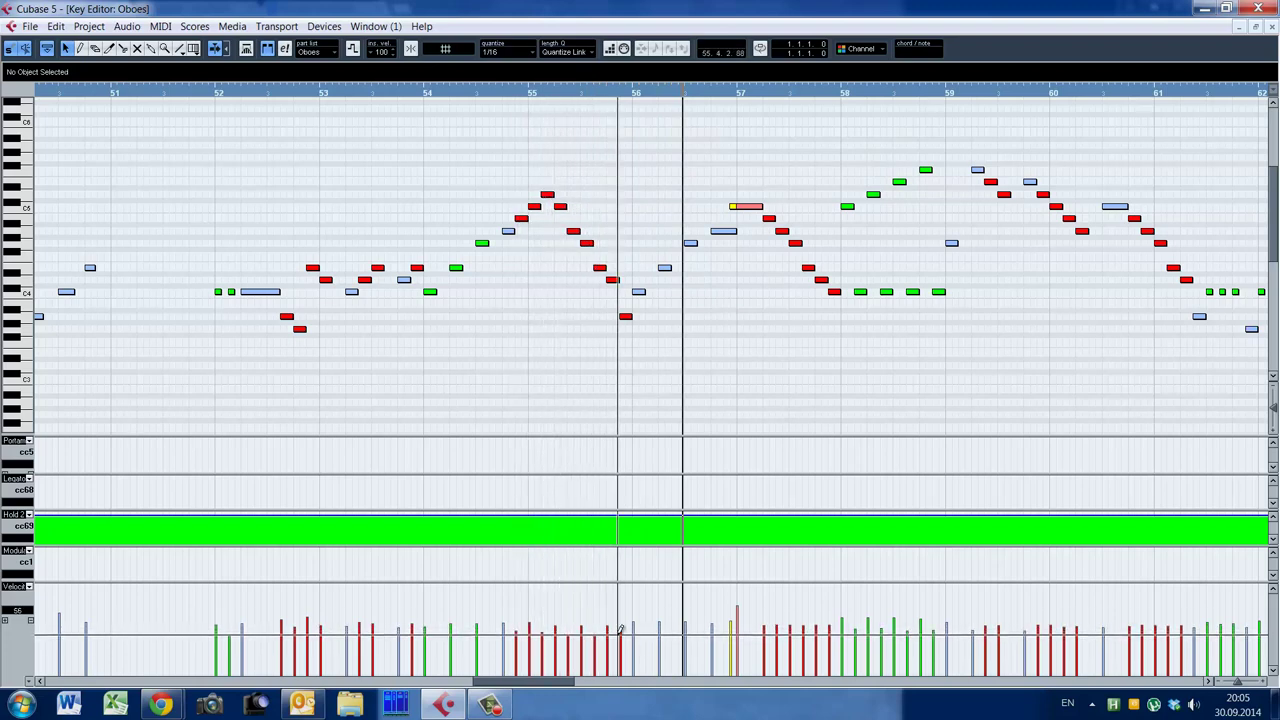
left_click(471, 364)
key("space")
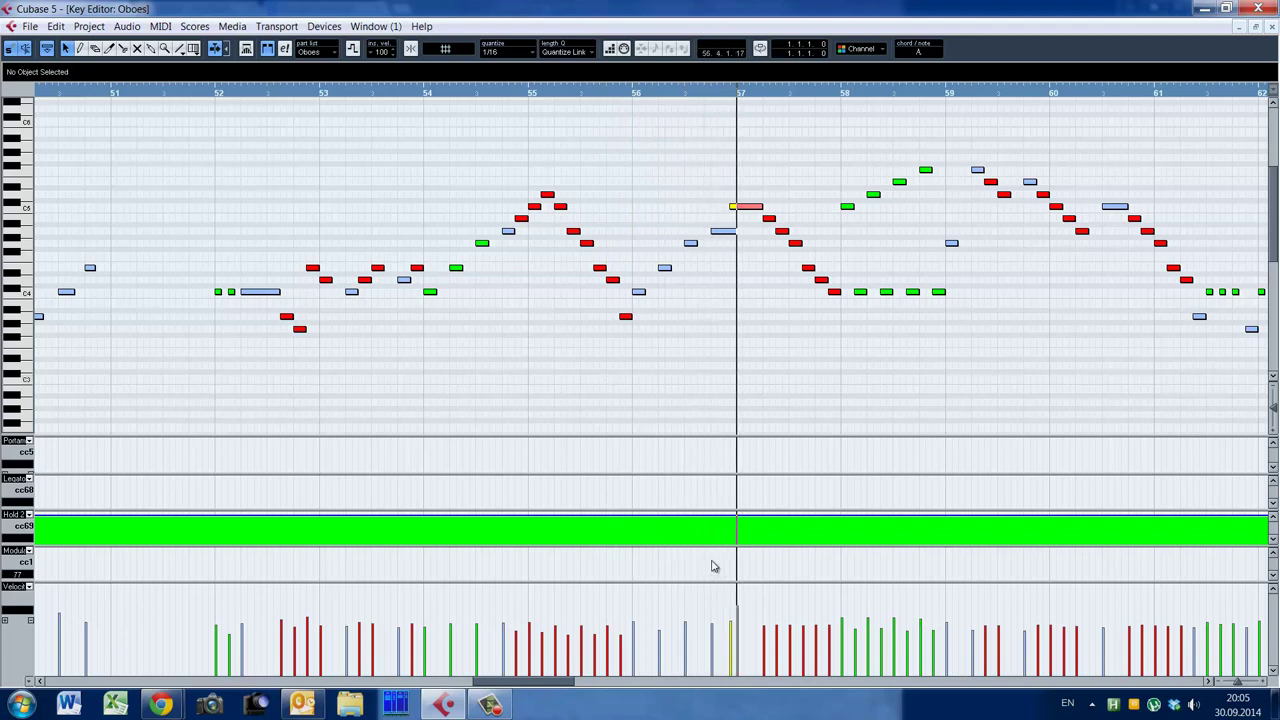
Select the yellow C5 grace note before bar 57, highlight SOB Grace (13) in the oboe instrument, and play from bar 56
left_click_drag(719, 187, 734, 220)
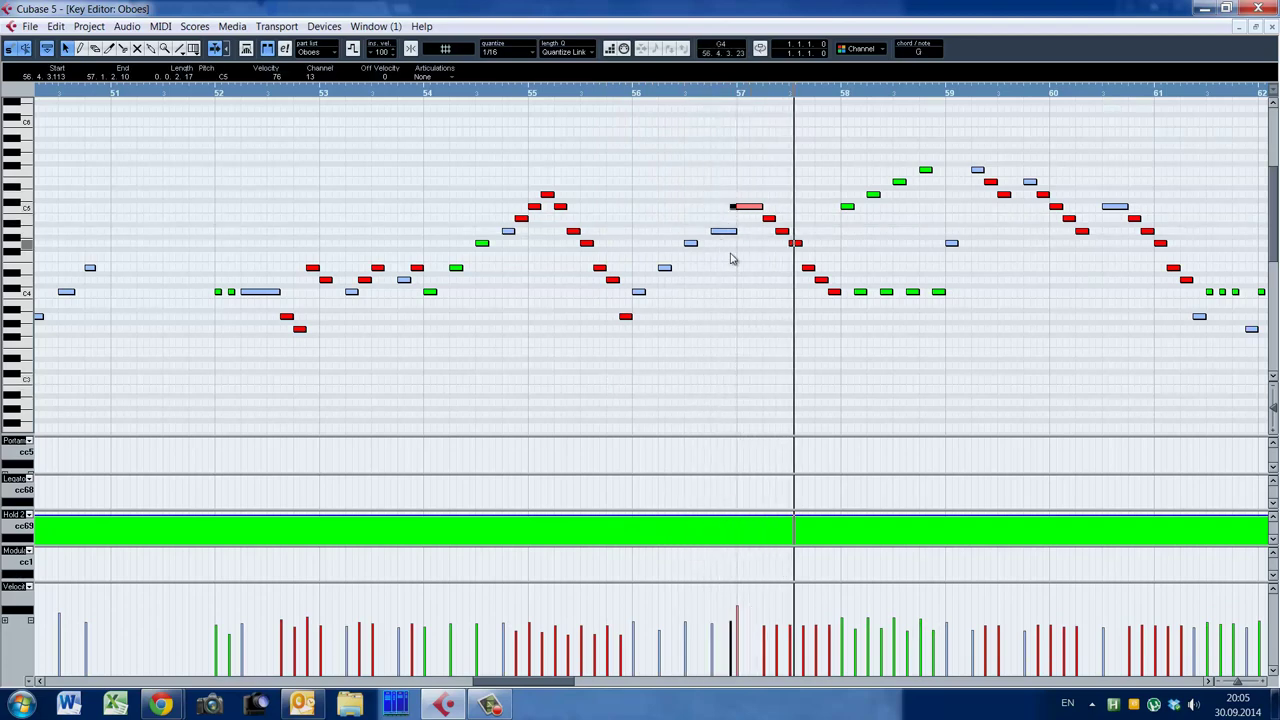
key("e")
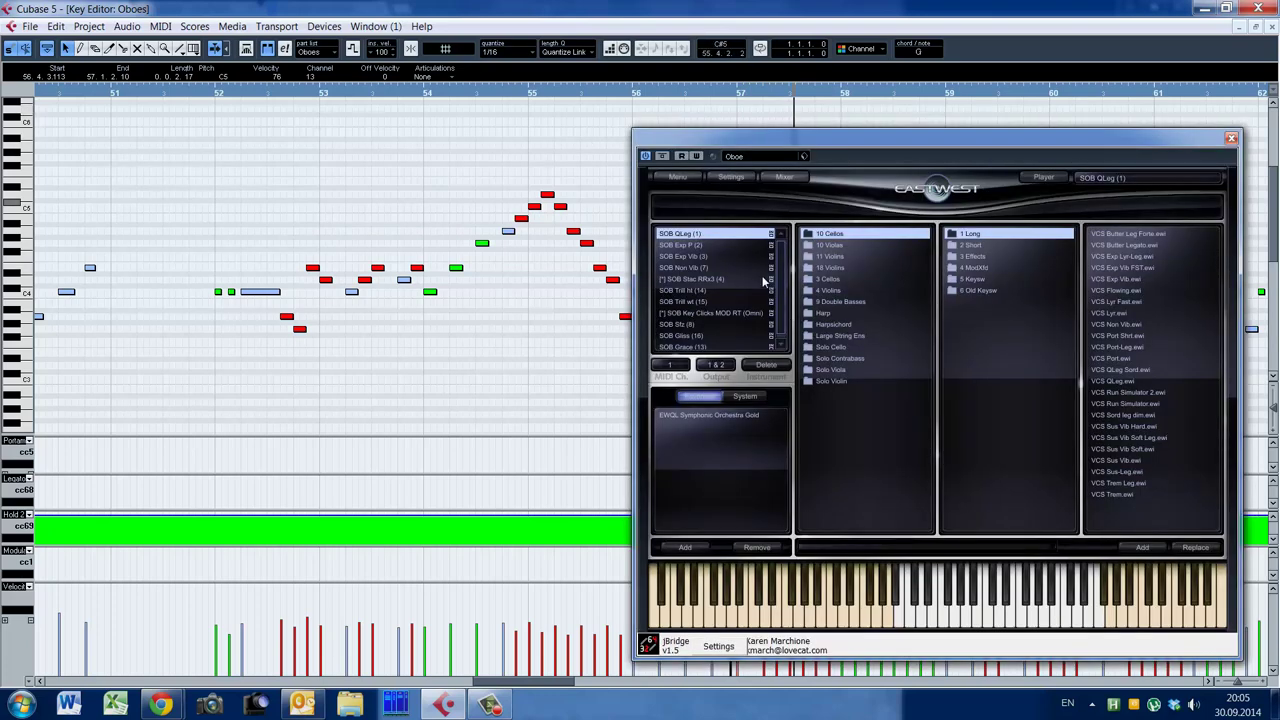
left_click_drag(784, 262, 783, 279)
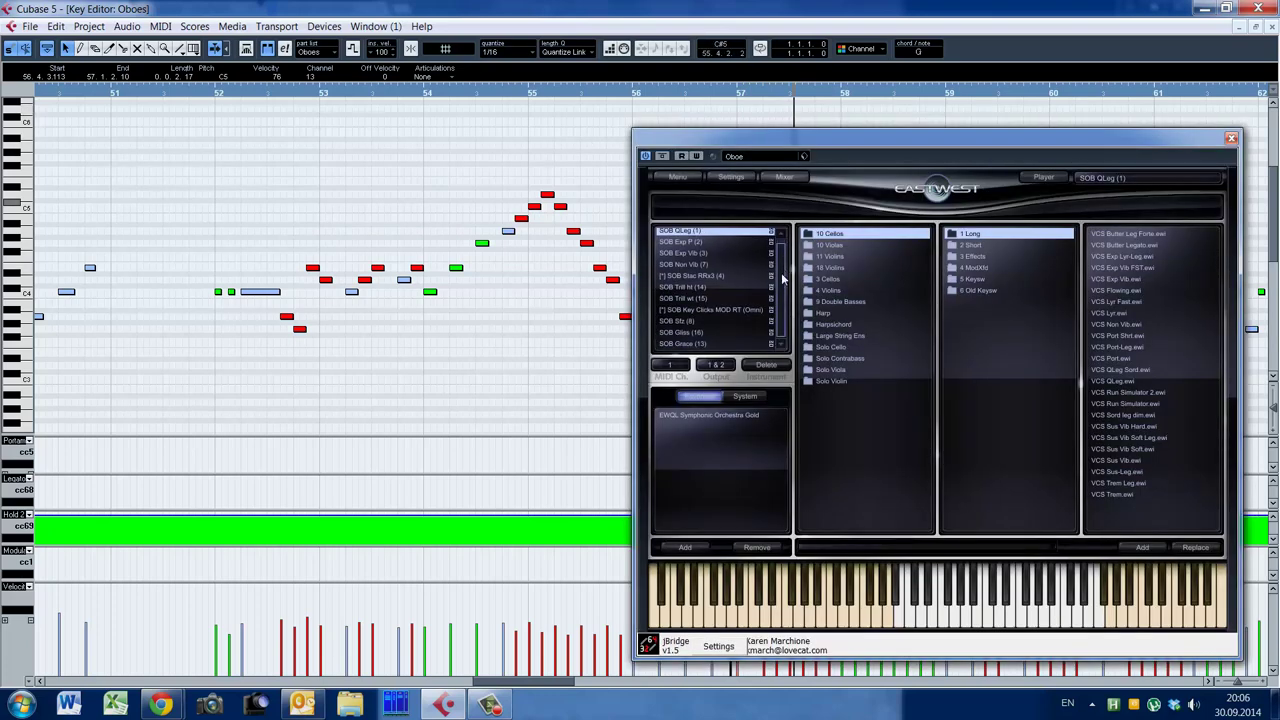
left_click(696, 344)
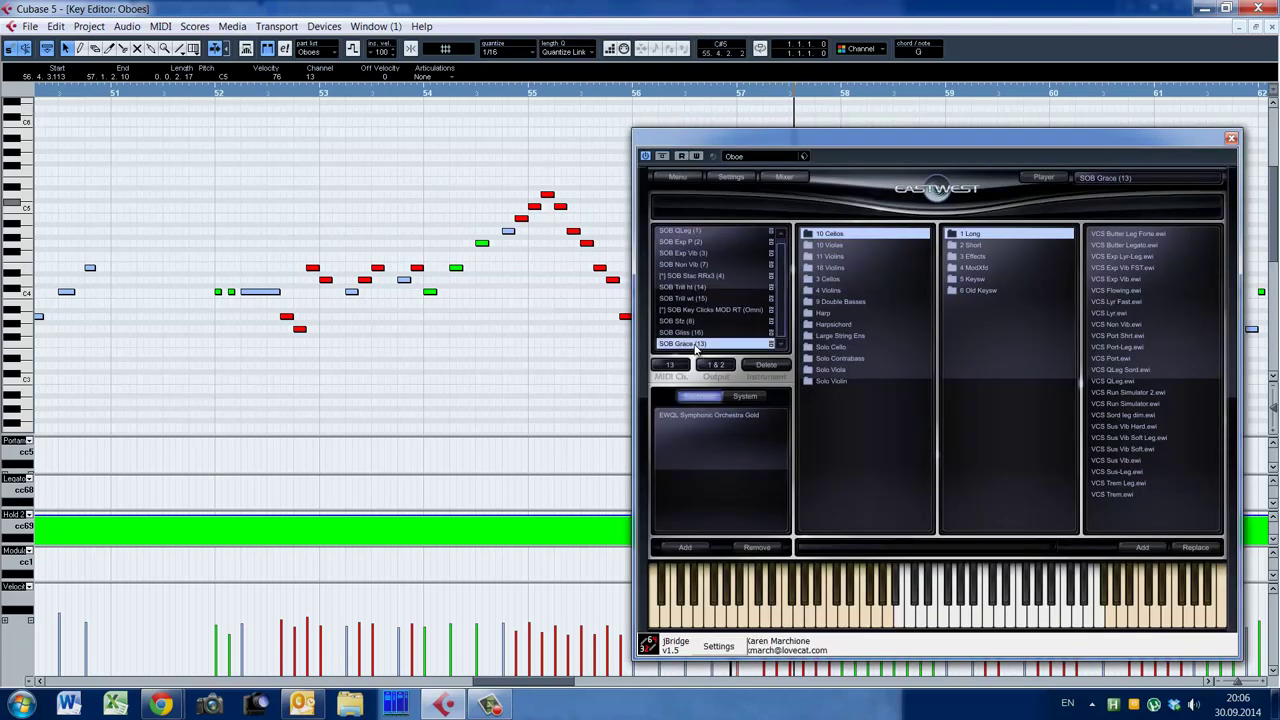
left_click(1231, 139)
left_click(676, 321)
key("space")
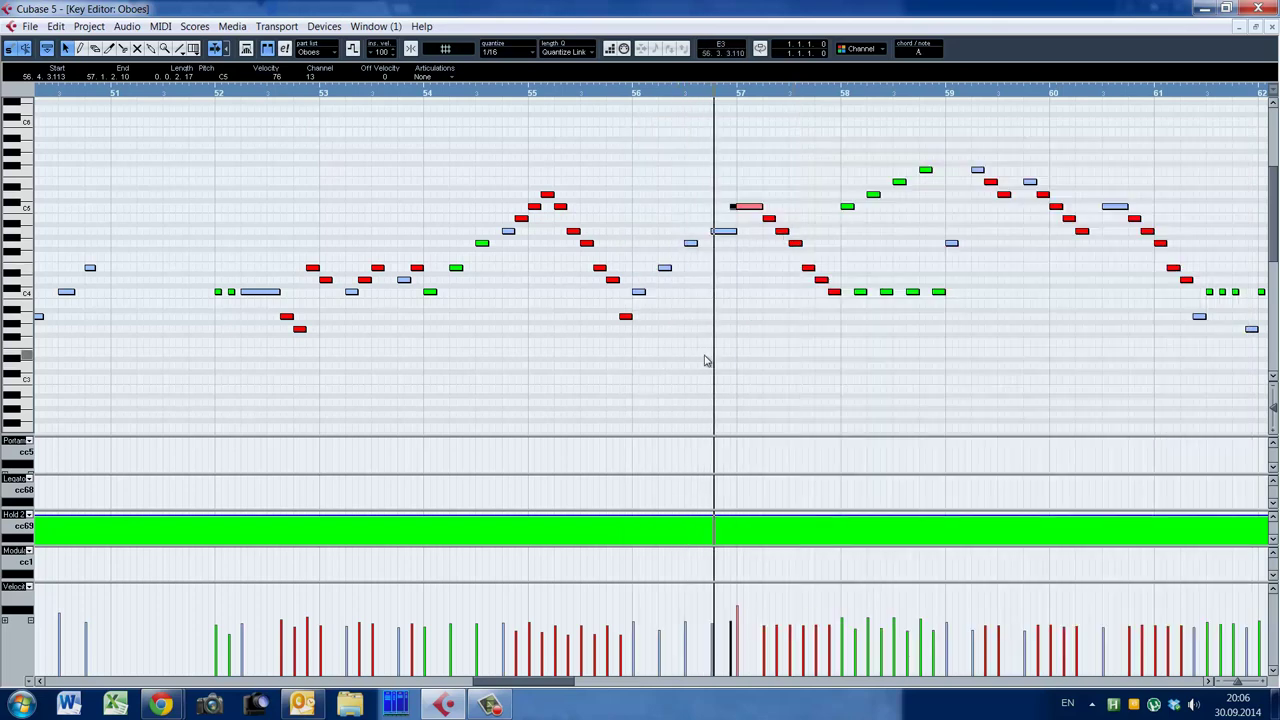
Shorten the A4 note at the end of bar 56 to a length of 0.0.3.1 and play from bar 56
left_click(706, 361)
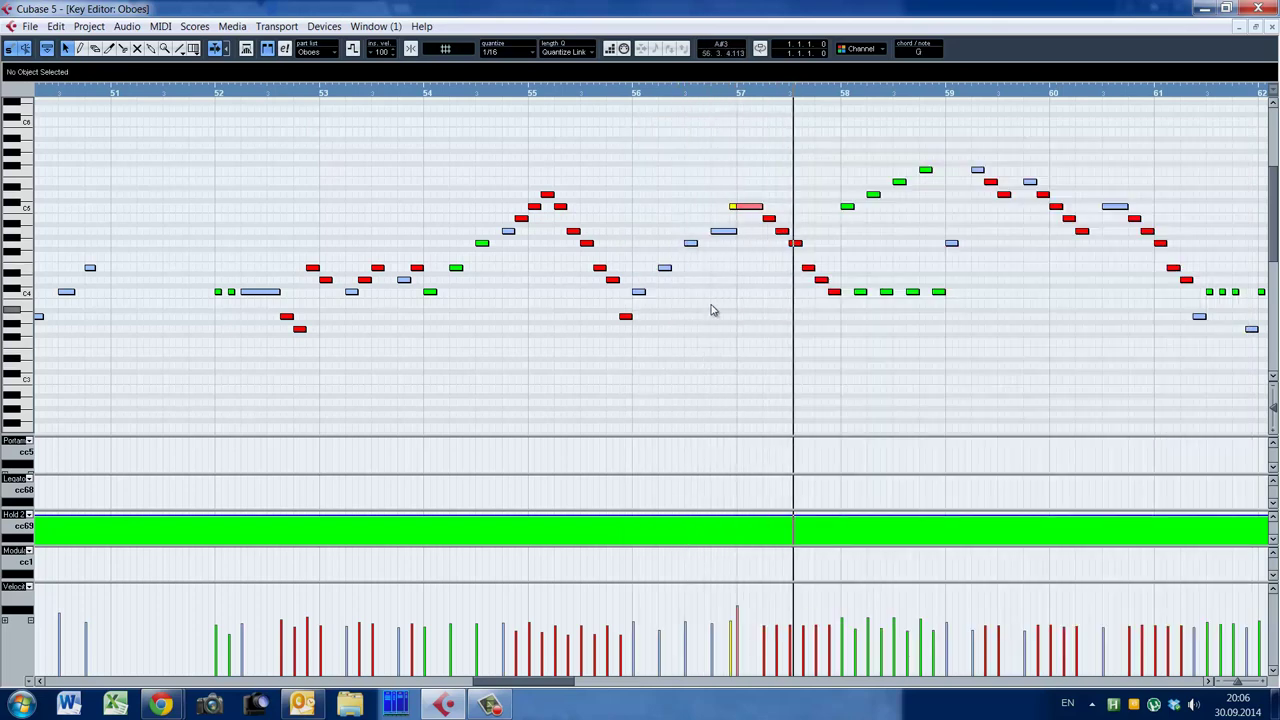
left_click(734, 231)
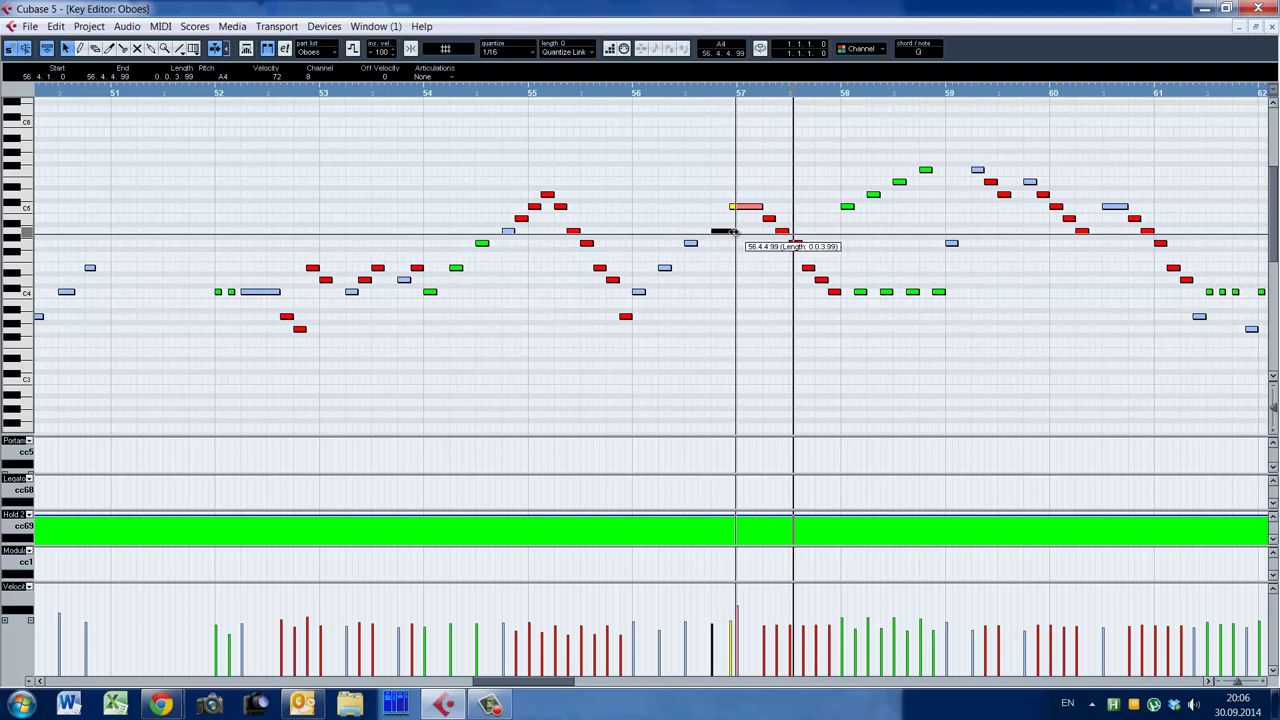
left_click(633, 96)
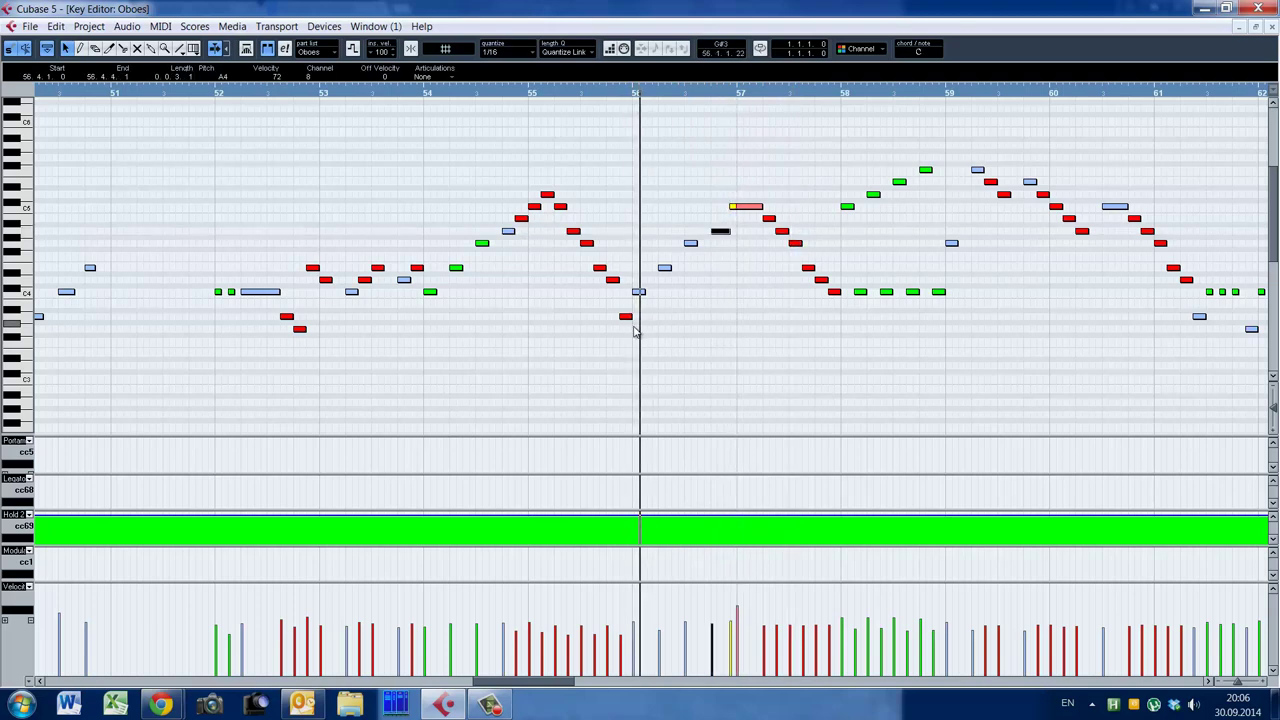
Play from bar 52, select its long C4 note, and highlight SOB Sfz (8) in the oboe instrument
left_click(237, 96)
left_click(217, 94)
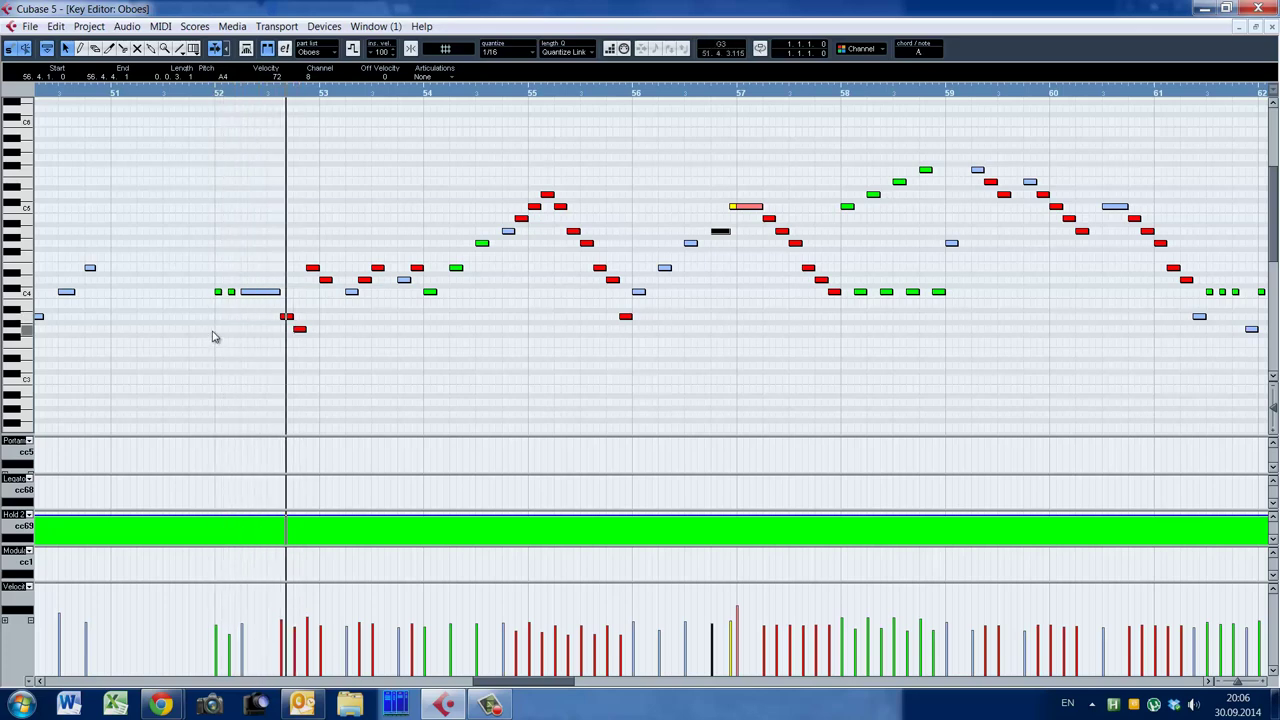
left_click(255, 292)
key("alt+shift+i")
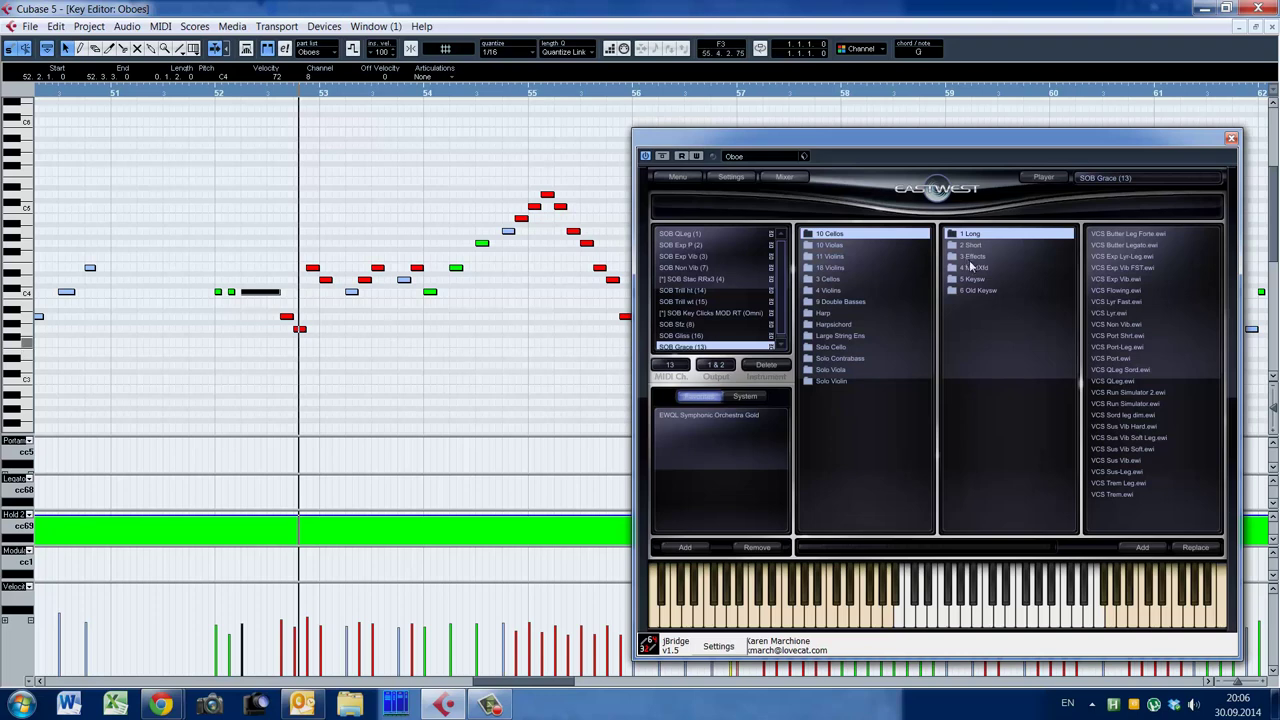
left_click(707, 325)
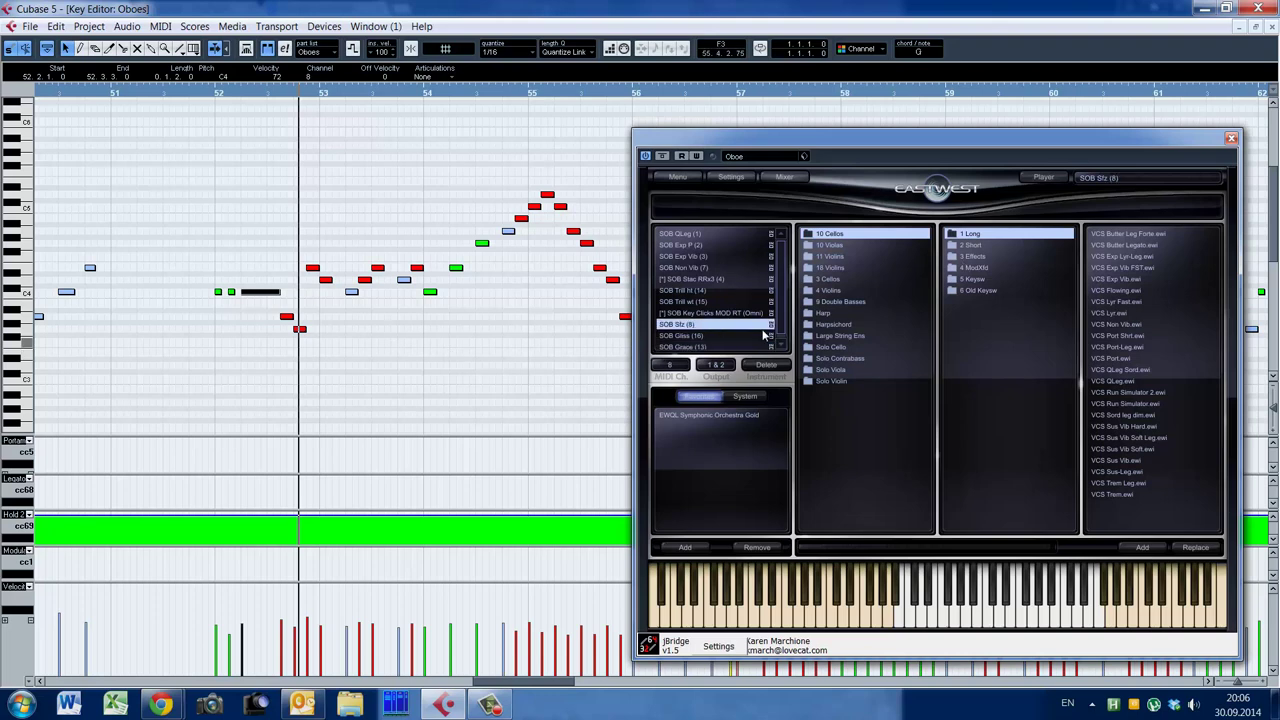
left_click(1231, 138)
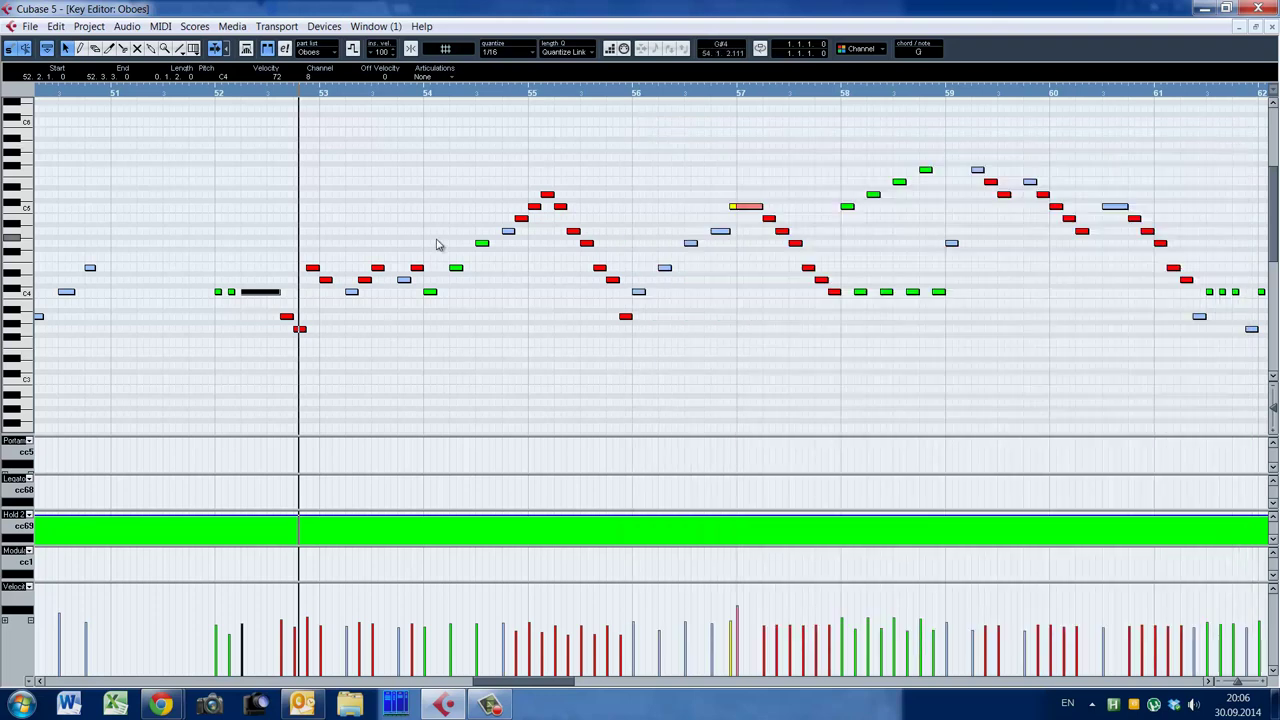
Place the playback position just before bar 56's A4 note and undo that note's shortening
left_click(727, 267)
left_click(706, 269)
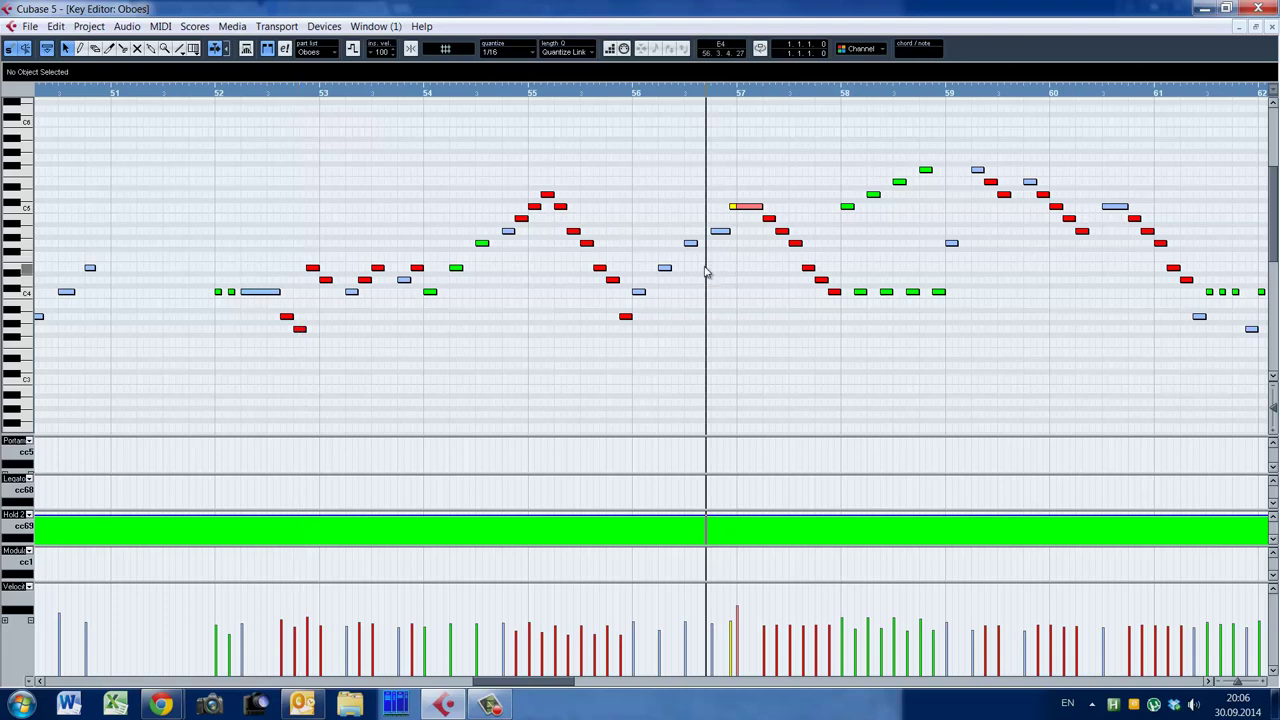
key("alt+shift")
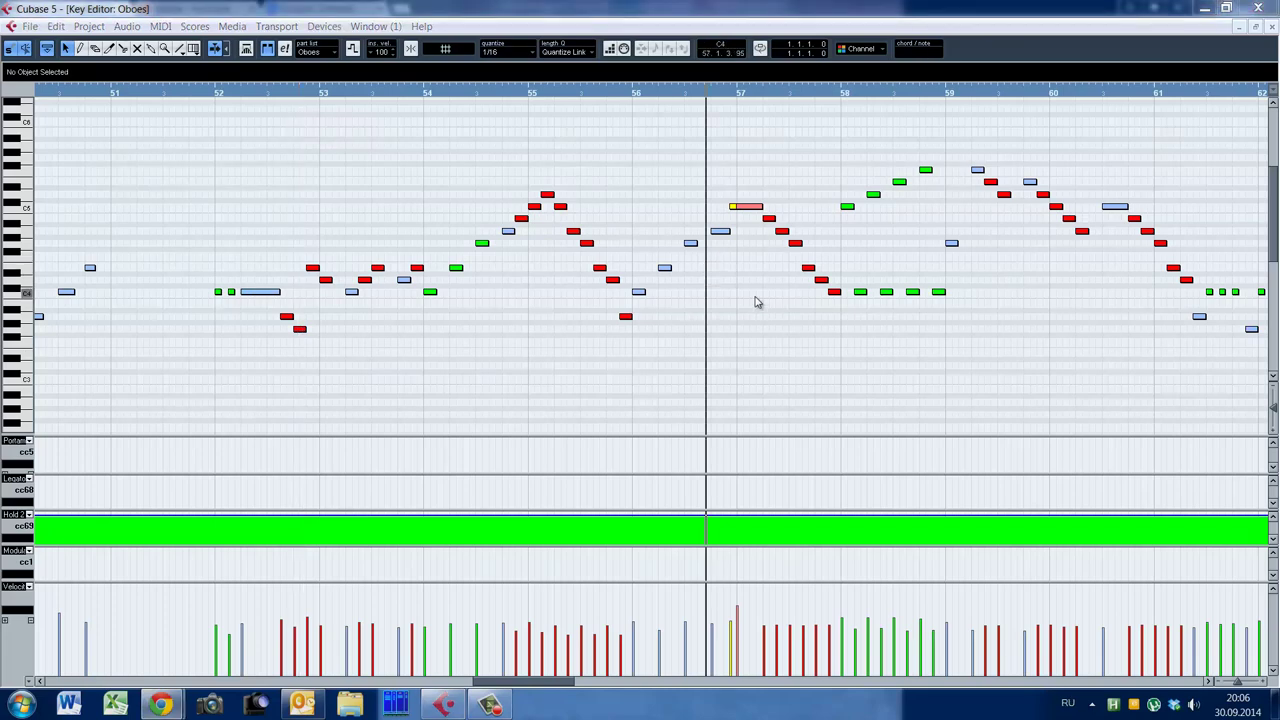
key("alt+shift")
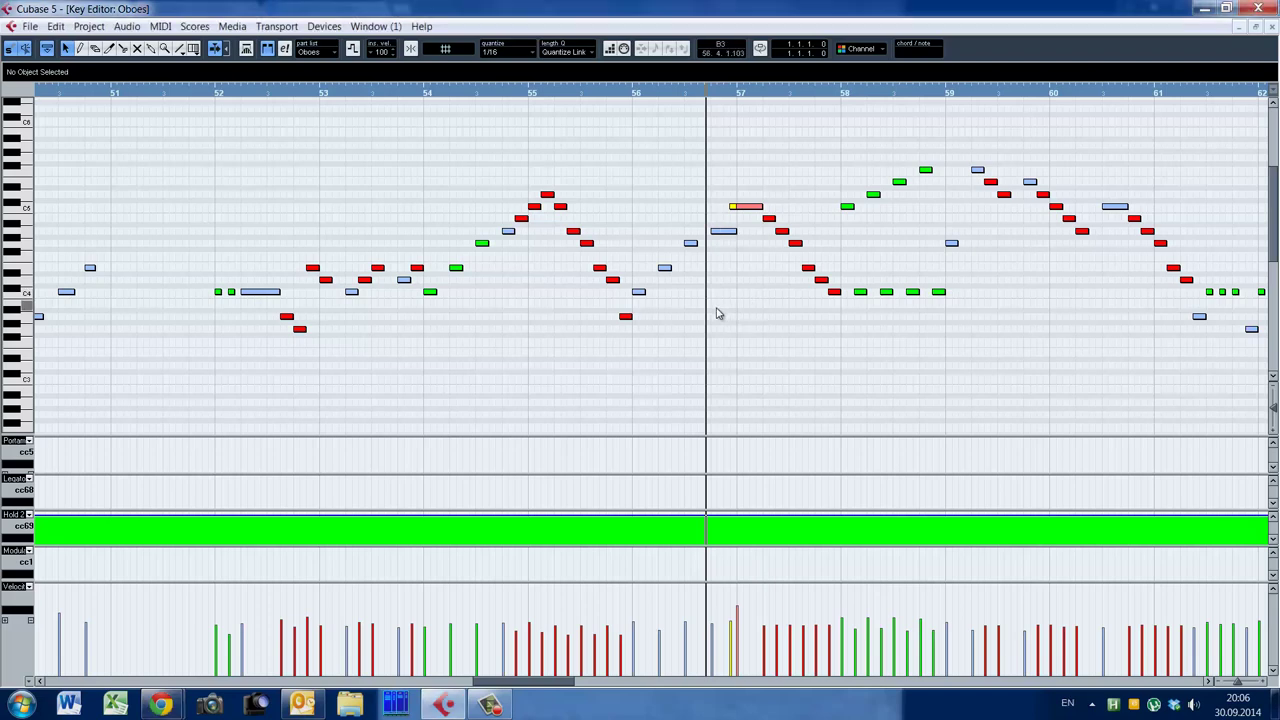
Shorten bar 56's A4 note to a length of 0.0.3.1 so it ends before the grace note, and play the passage from bar 56
left_click_drag(735, 231, 726, 232)
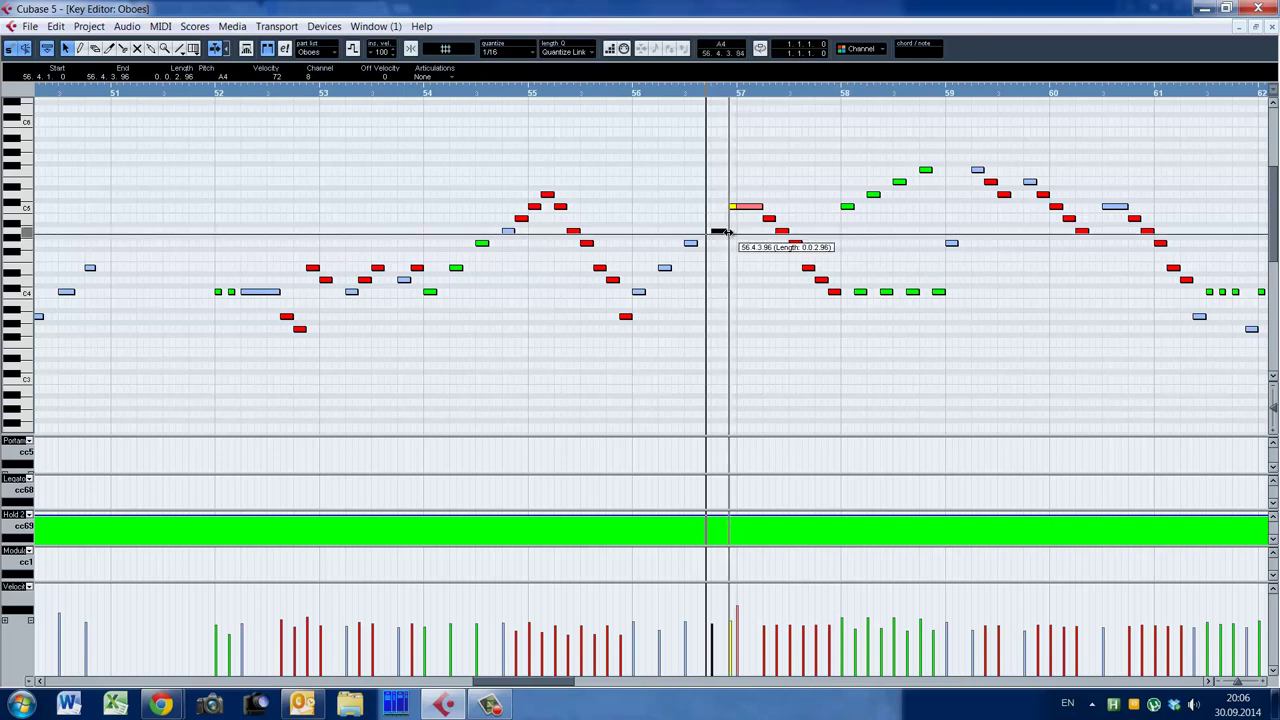
left_click_drag(726, 232, 727, 232)
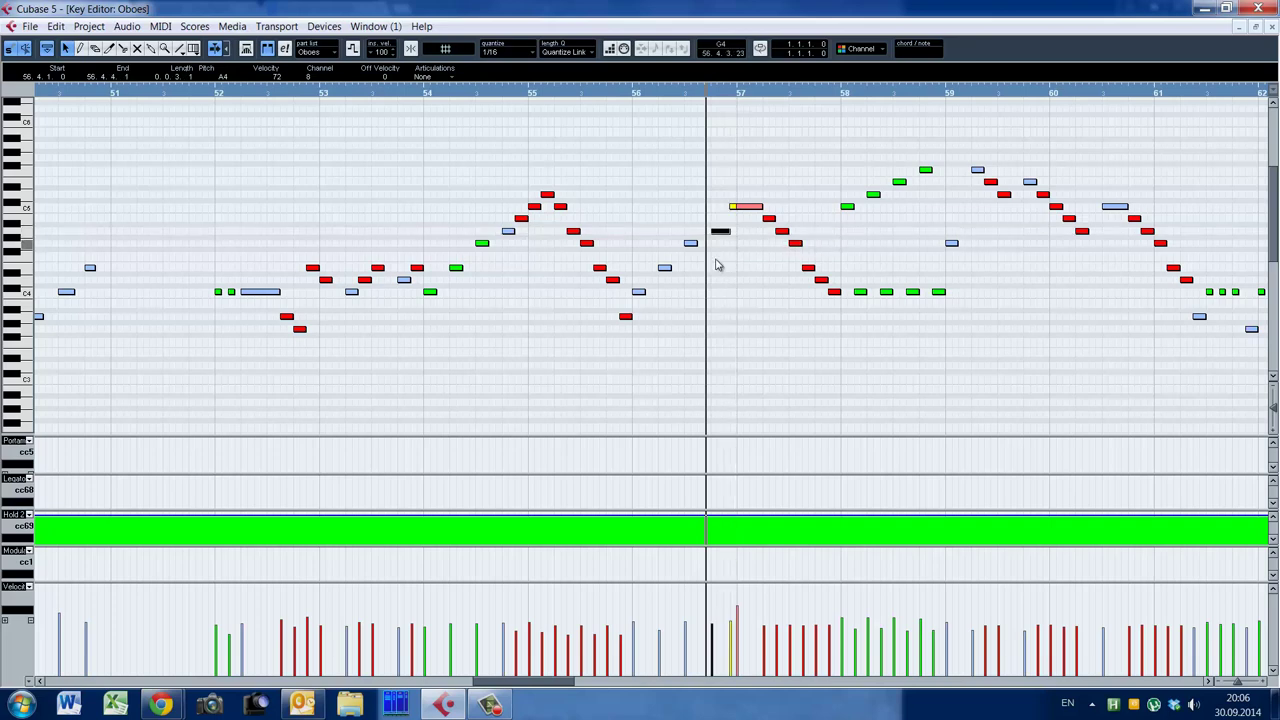
left_click(651, 341)
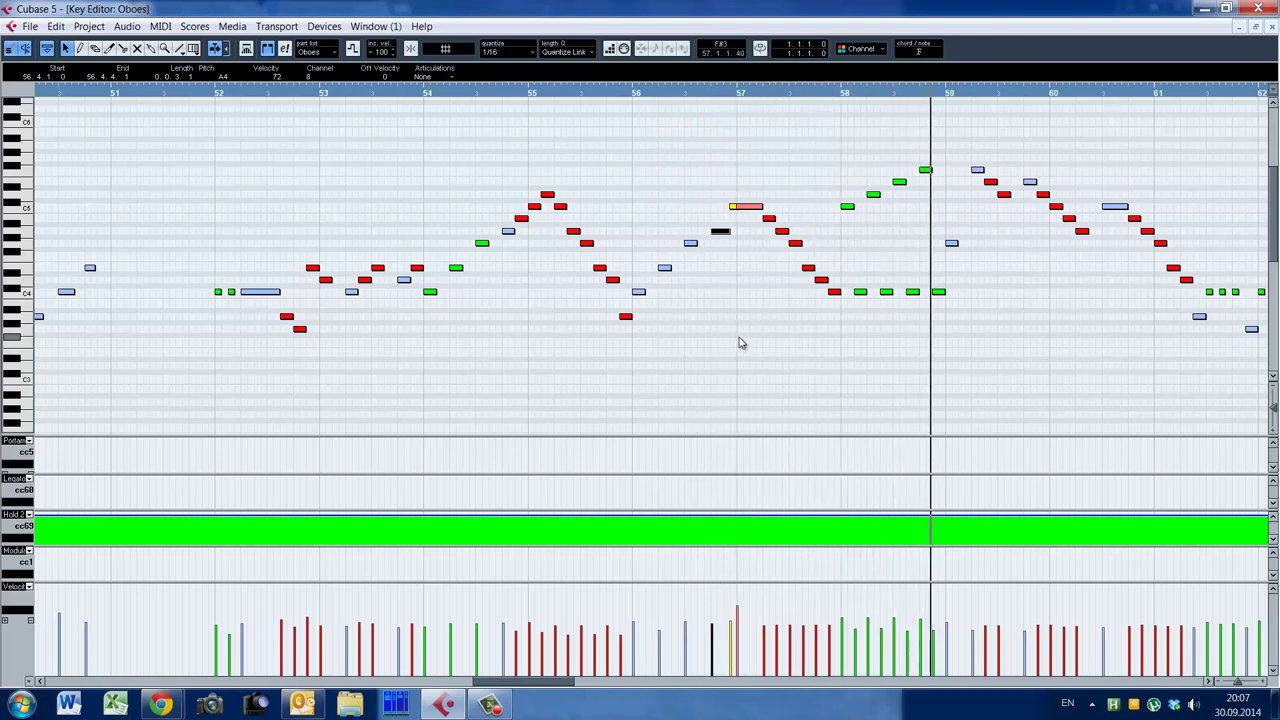
Place the playback position in bar 61, select the green C4 notes of bars 61 to 63, and clear the selection
scroll(520, 361, "right", 7)
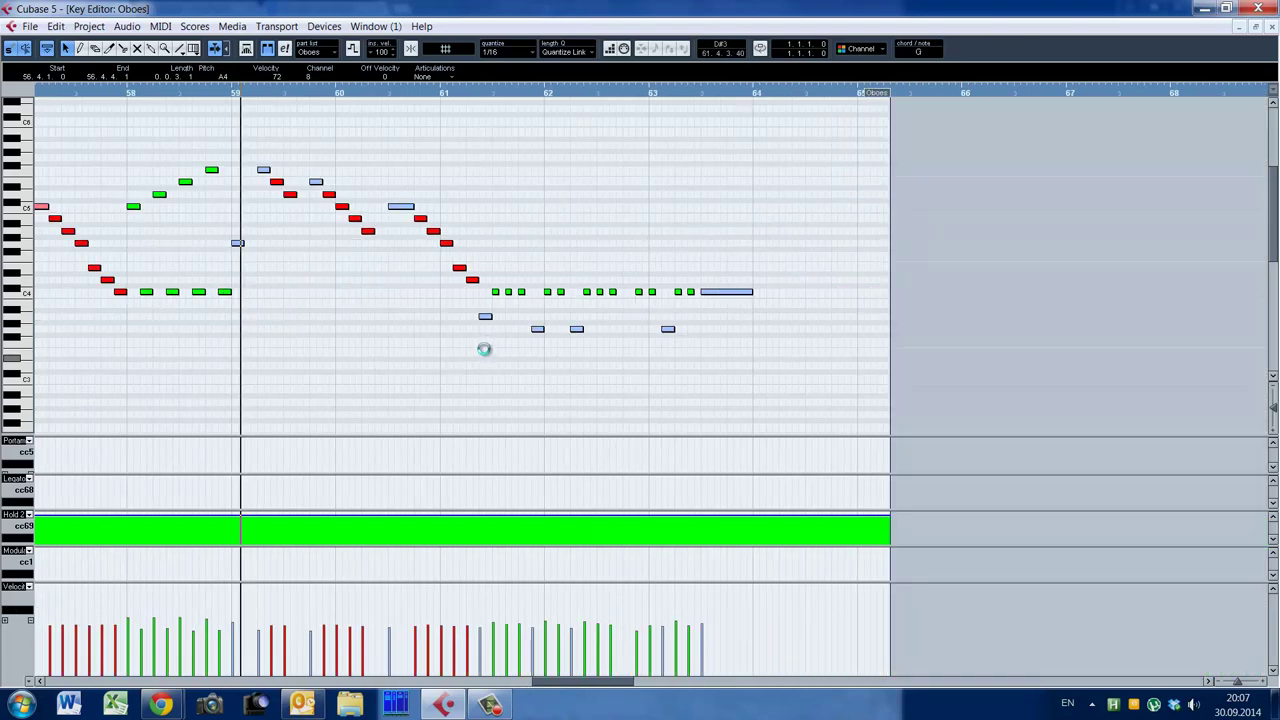
left_click(484, 357)
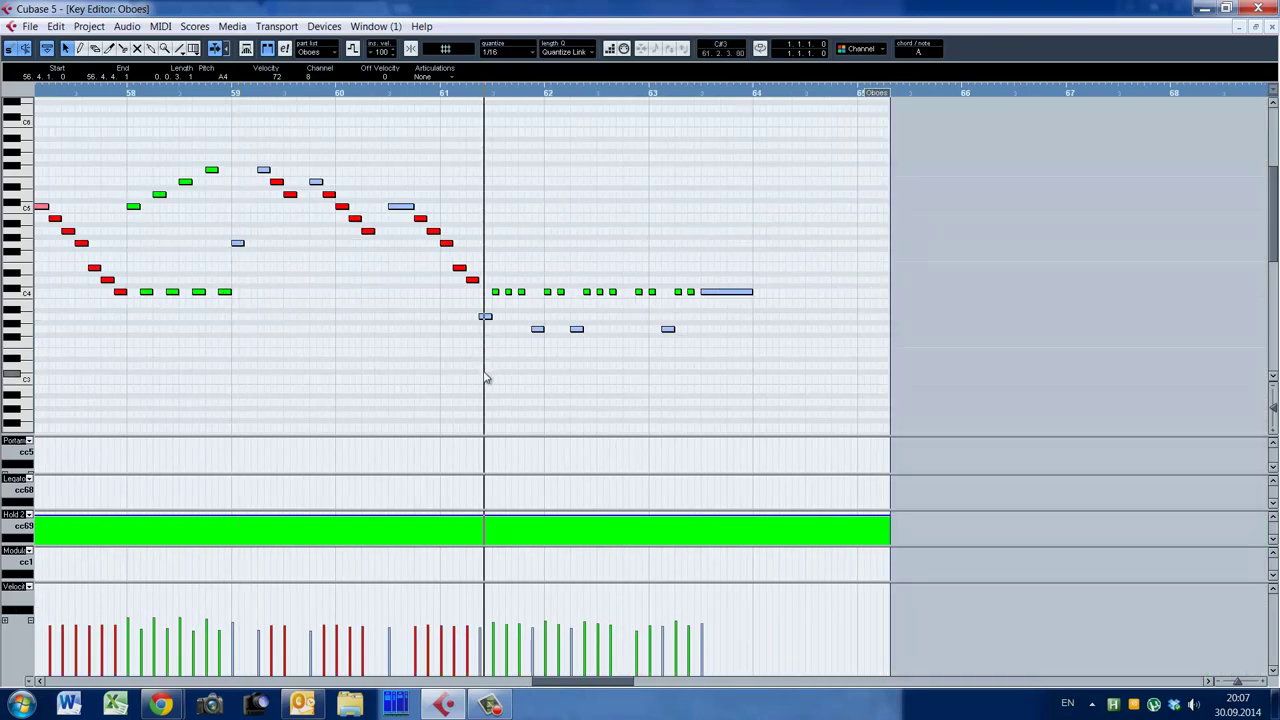
left_click_drag(494, 272, 690, 310)
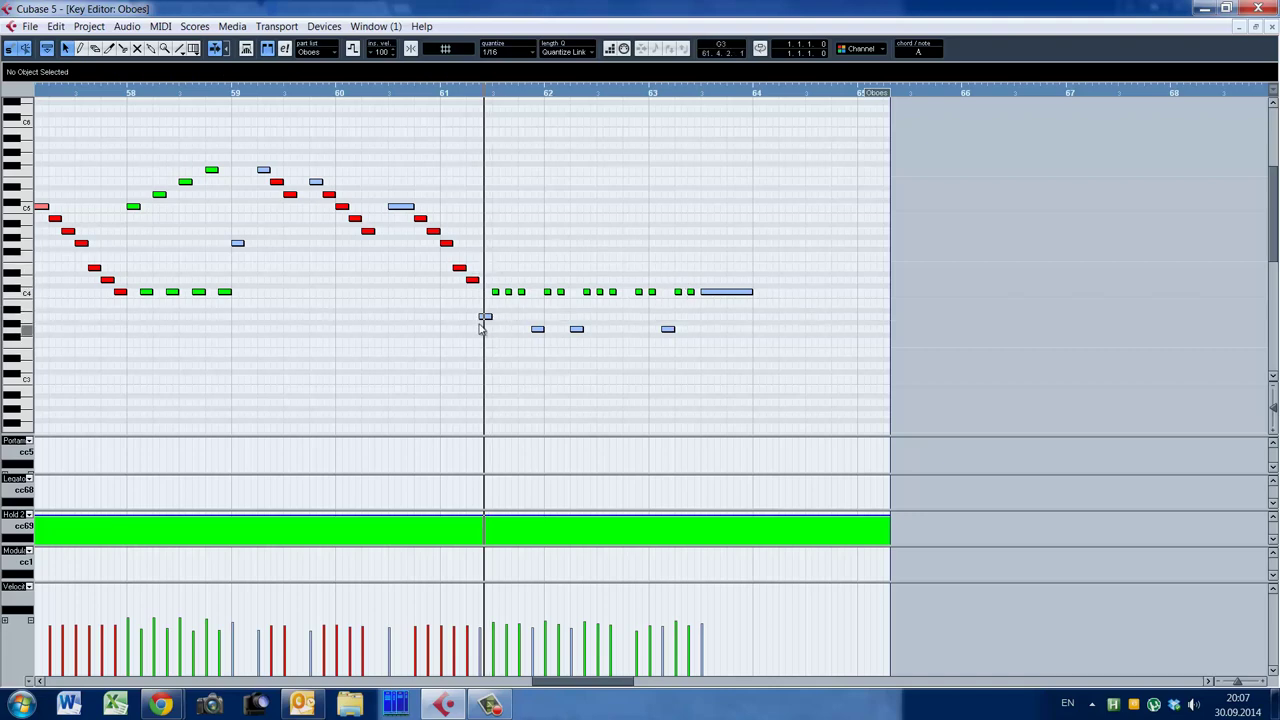
Highlight SOB Stac RRx3 (4) in the oboe instrument, close its window, and play the staccato notes from bar 61
key("F11")
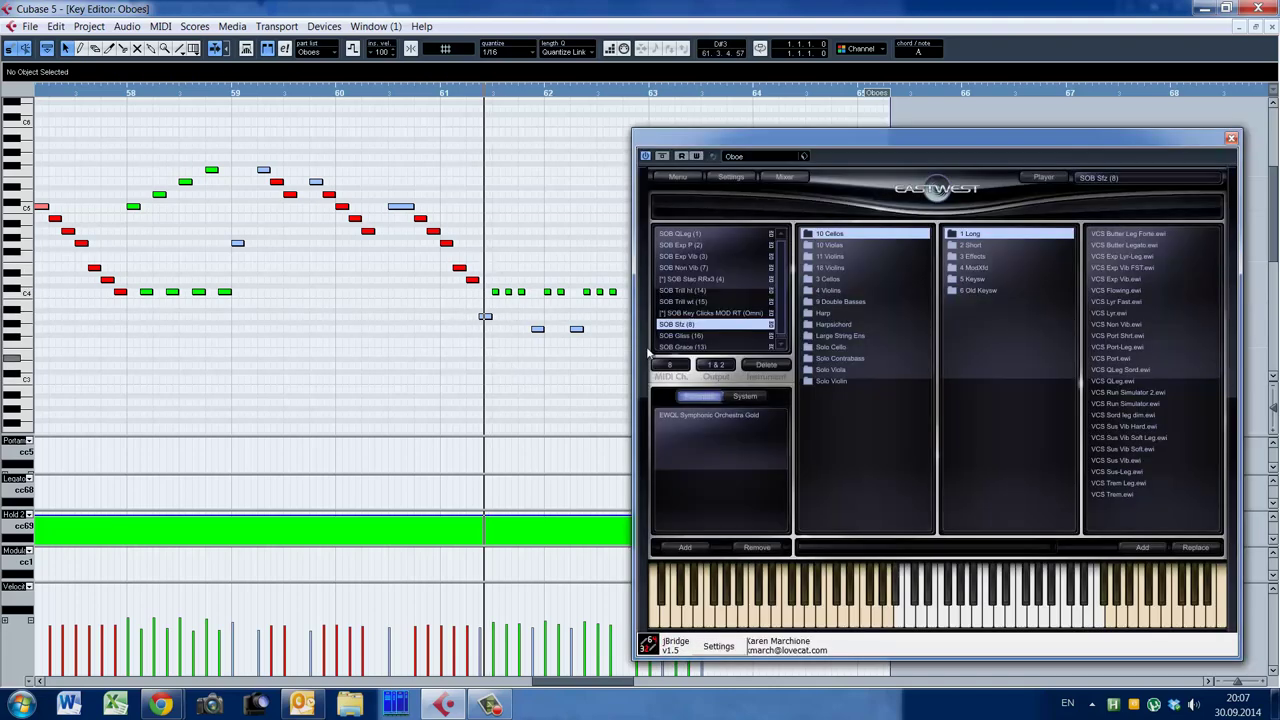
left_click(722, 280)
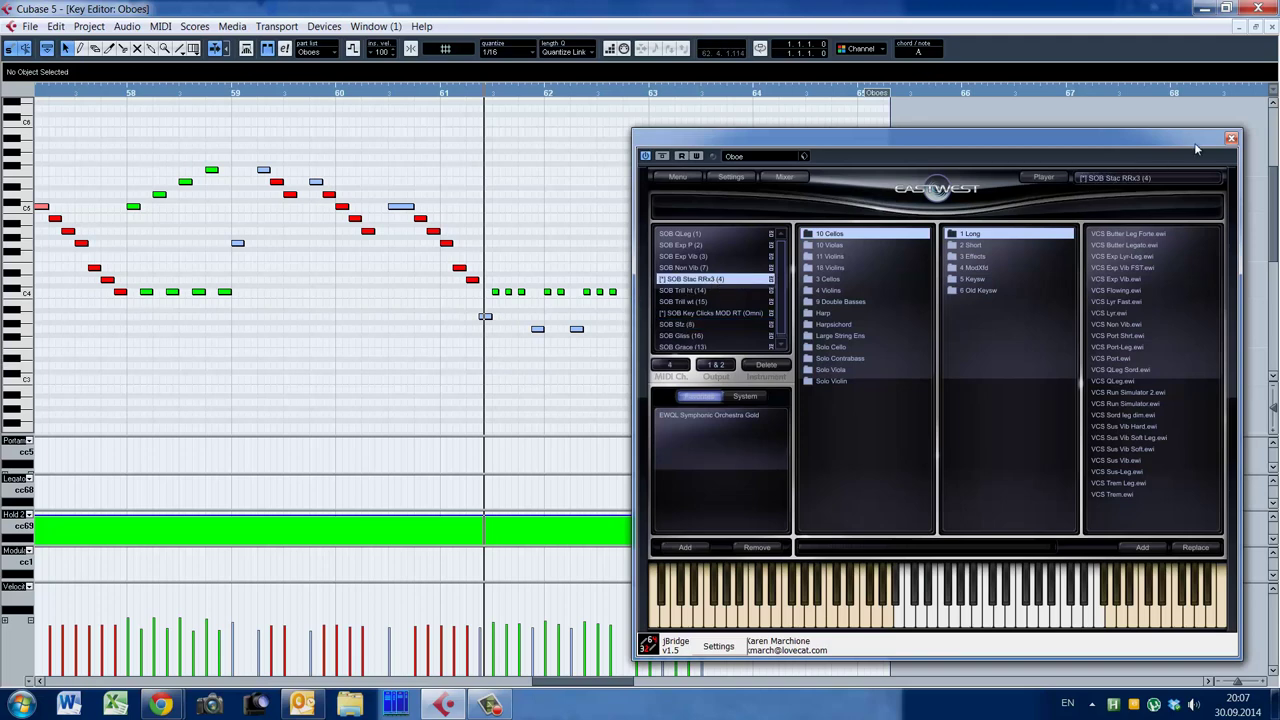
left_click(1232, 139)
key("space")
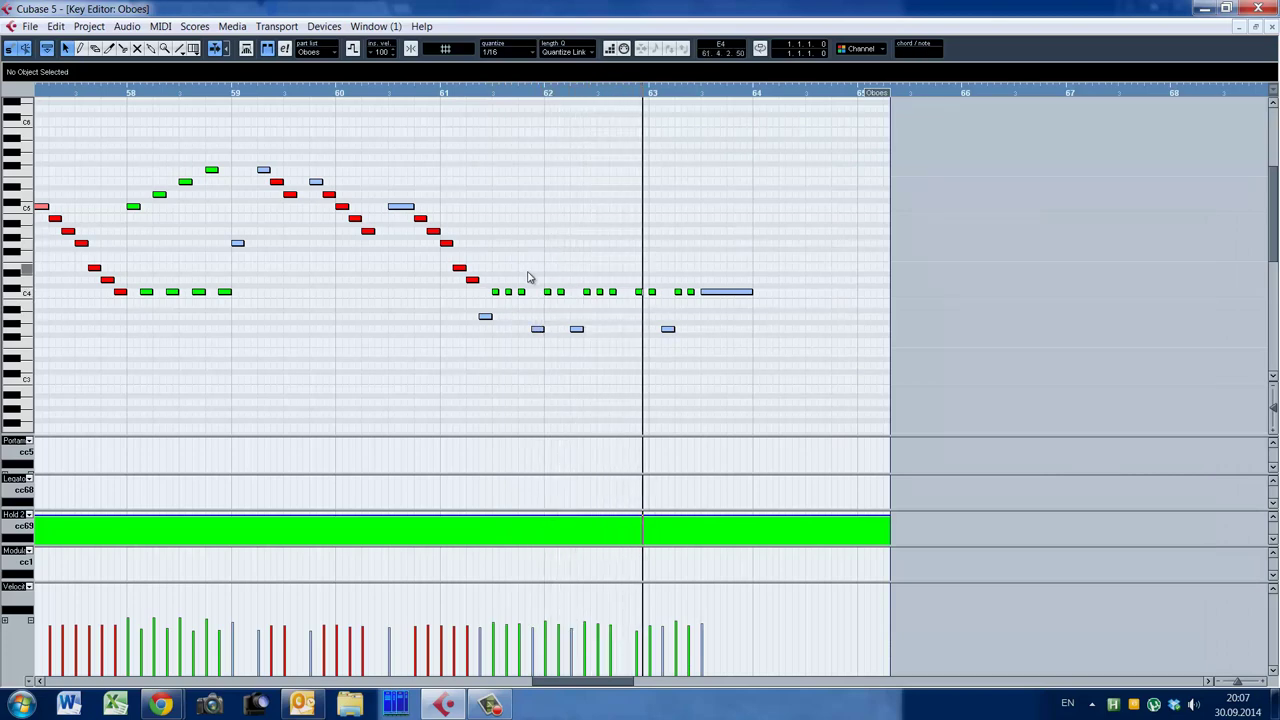
Select the green C4 notes of bars 61 to 63, clear the selection, and replay the ending from just before the first blue A3
left_click_drag(493, 274, 702, 314)
left_click(531, 333)
left_click(472, 358)
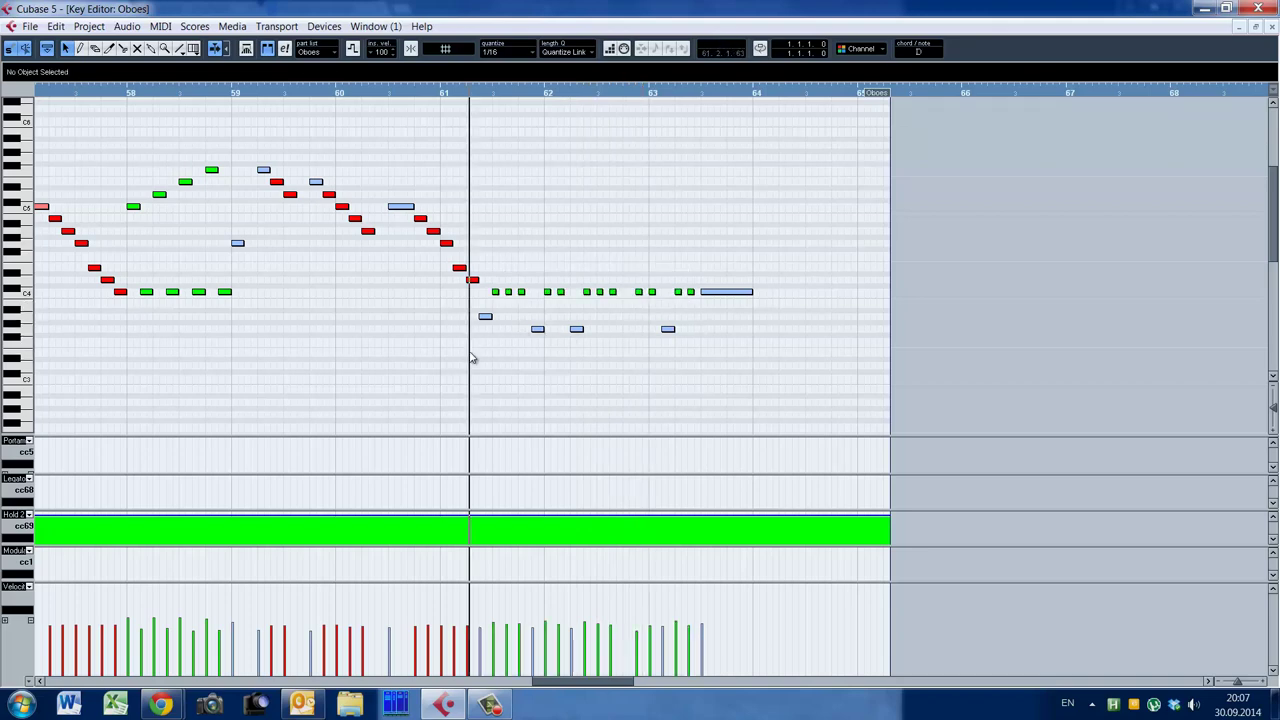
key("space")
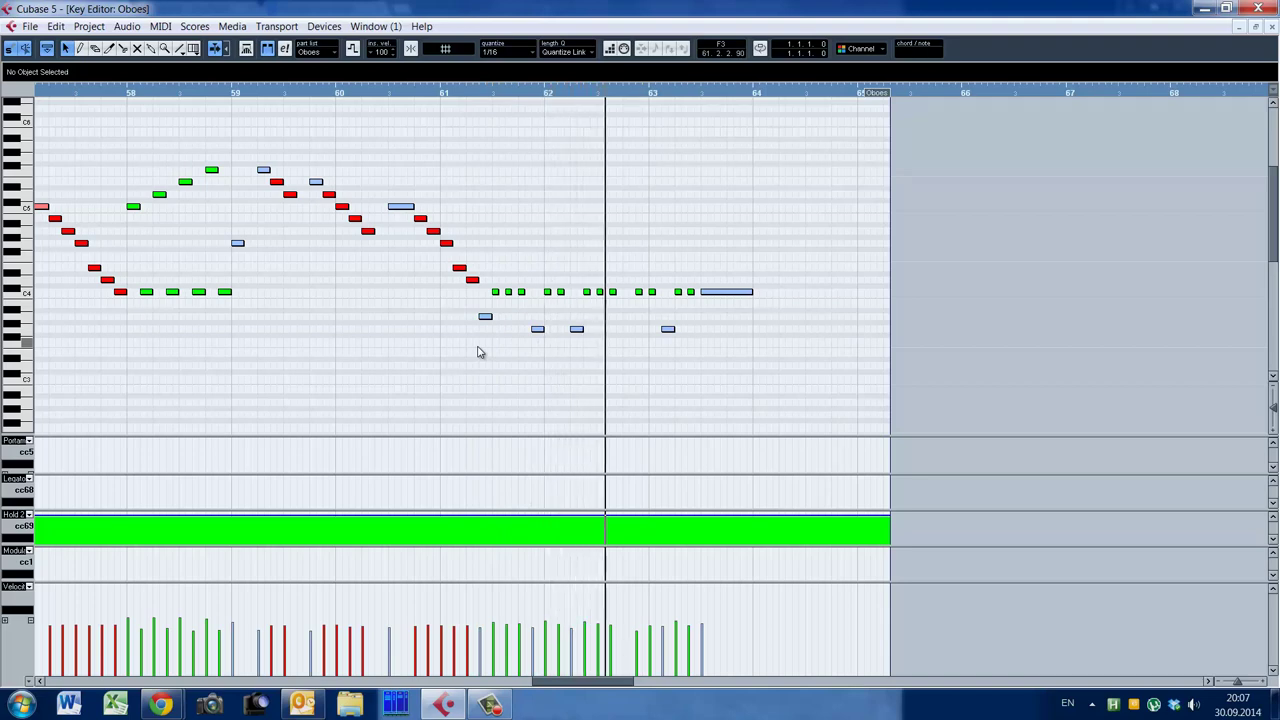
key("space")
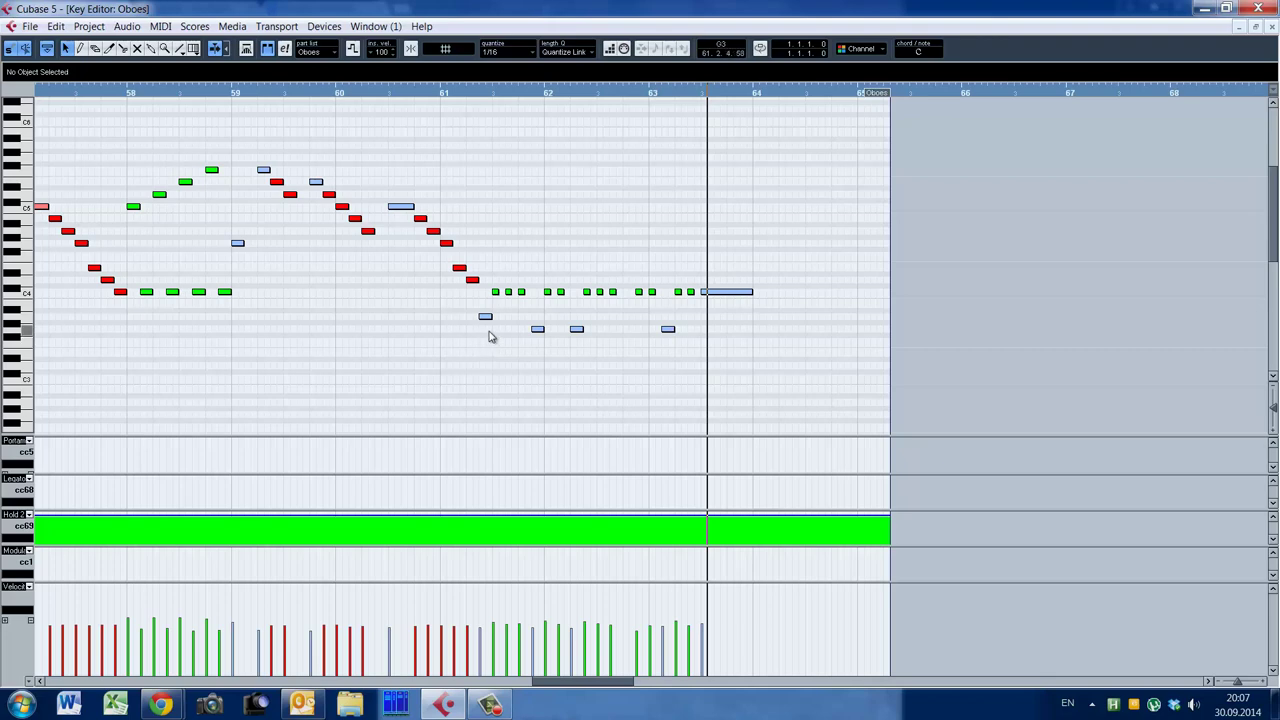
left_click(471, 355)
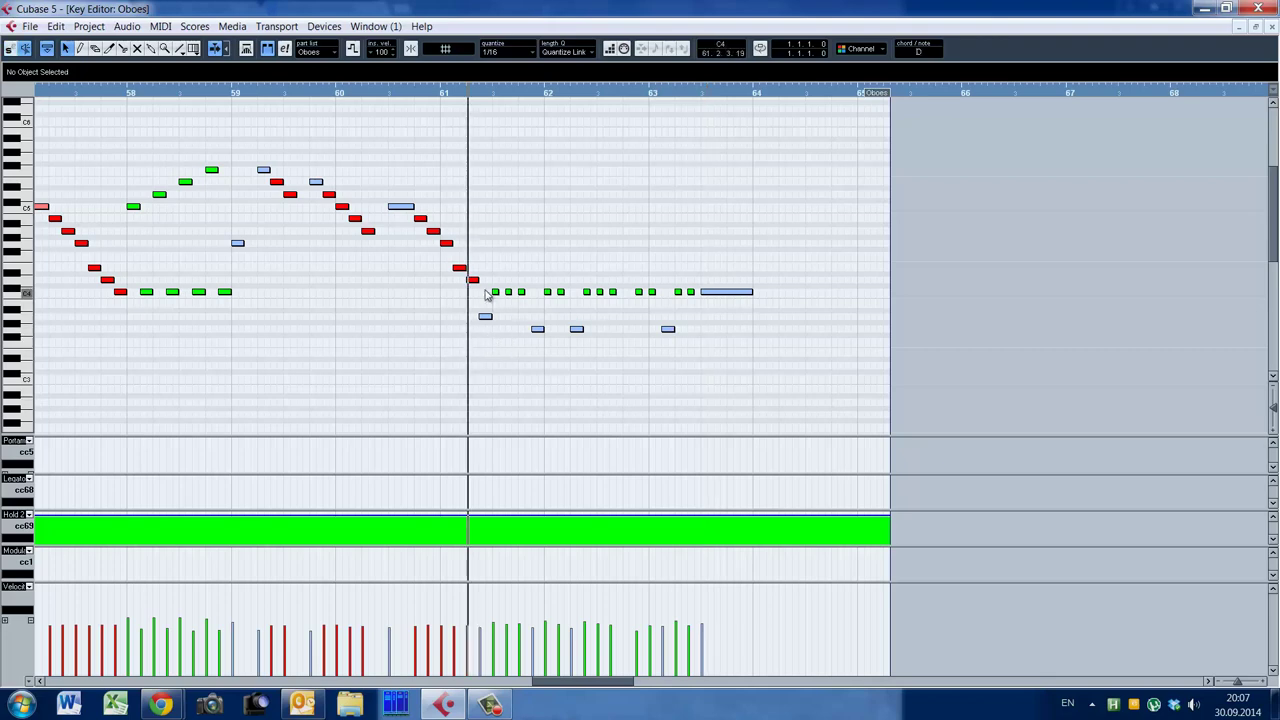
Replay the oboe ending from the start of bar 61 and close the oboe part's editor
left_click(450, 342)
key("space")
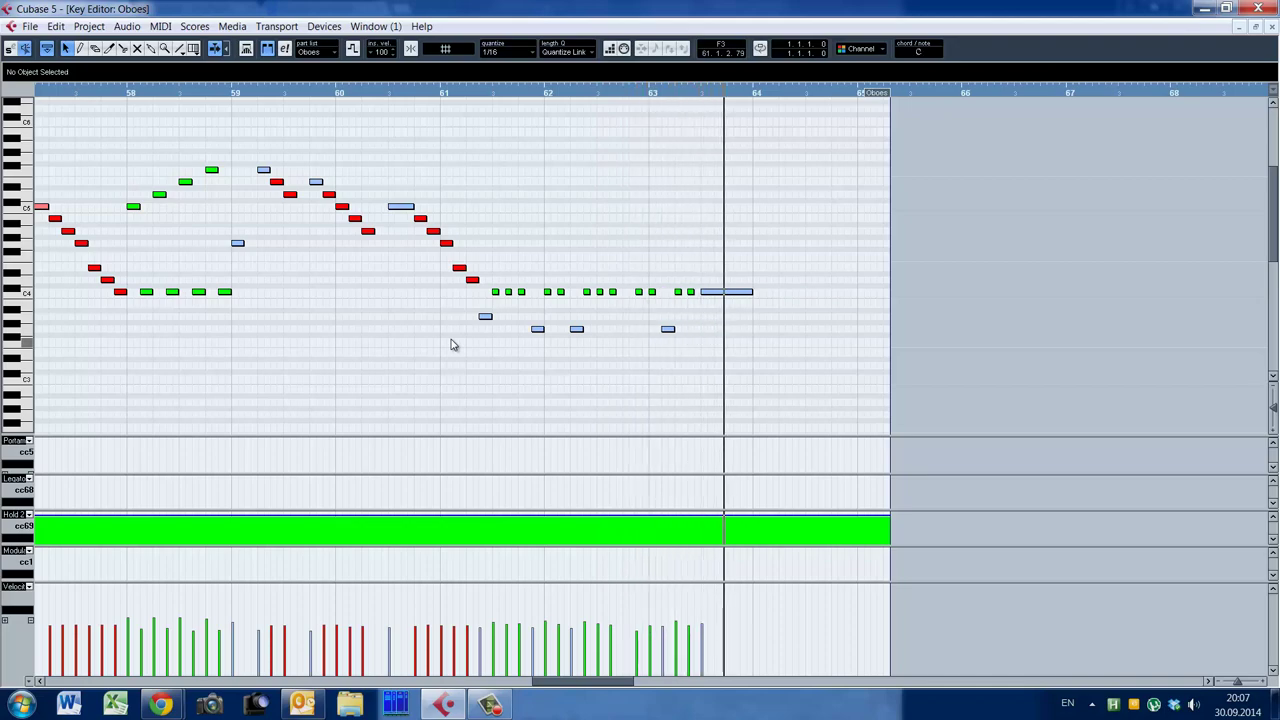
key("Return")
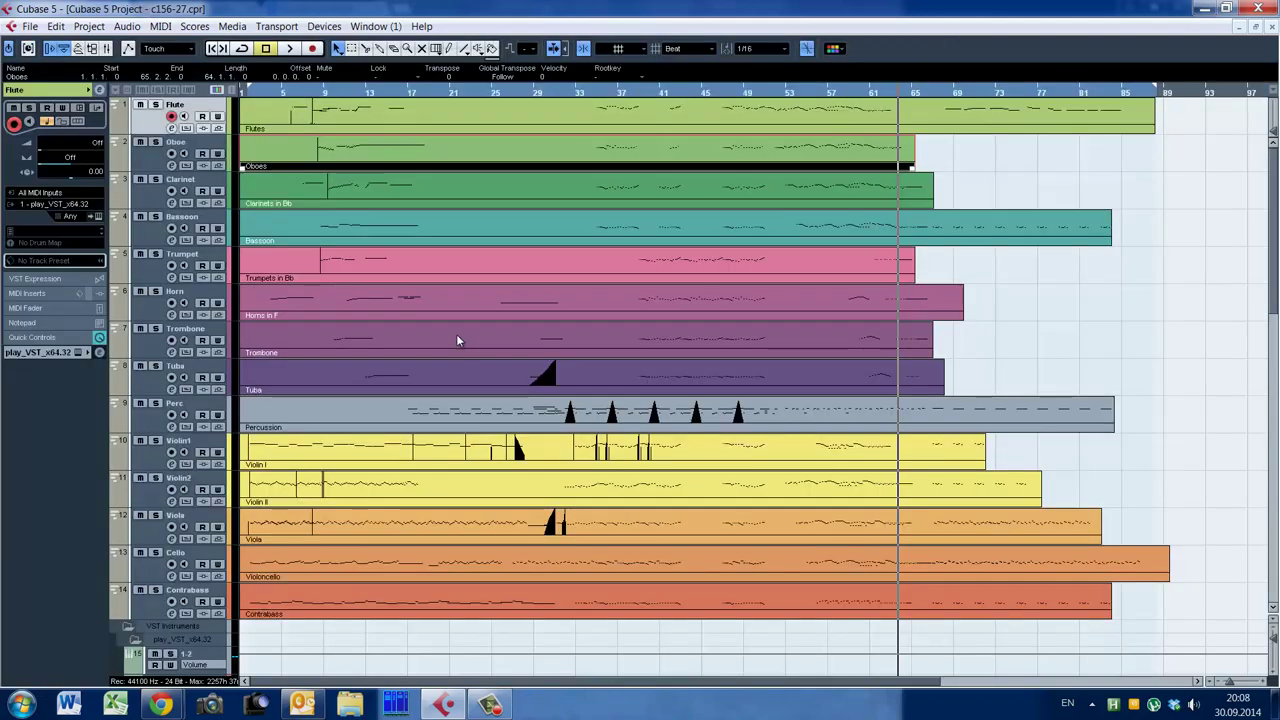
Open the Clarinets in Bb part and place the playback position just before bar 7
double_click(308, 195)
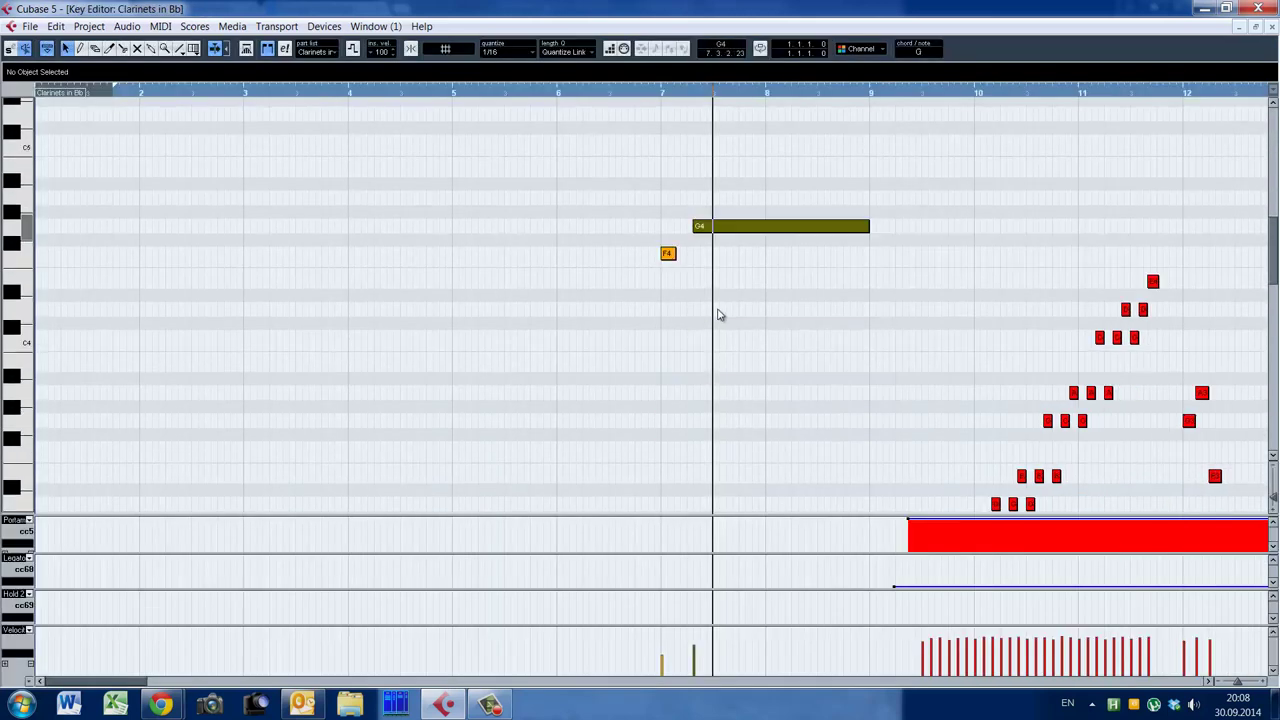
scroll(717, 314, "up", 3)
left_click(640, 391)
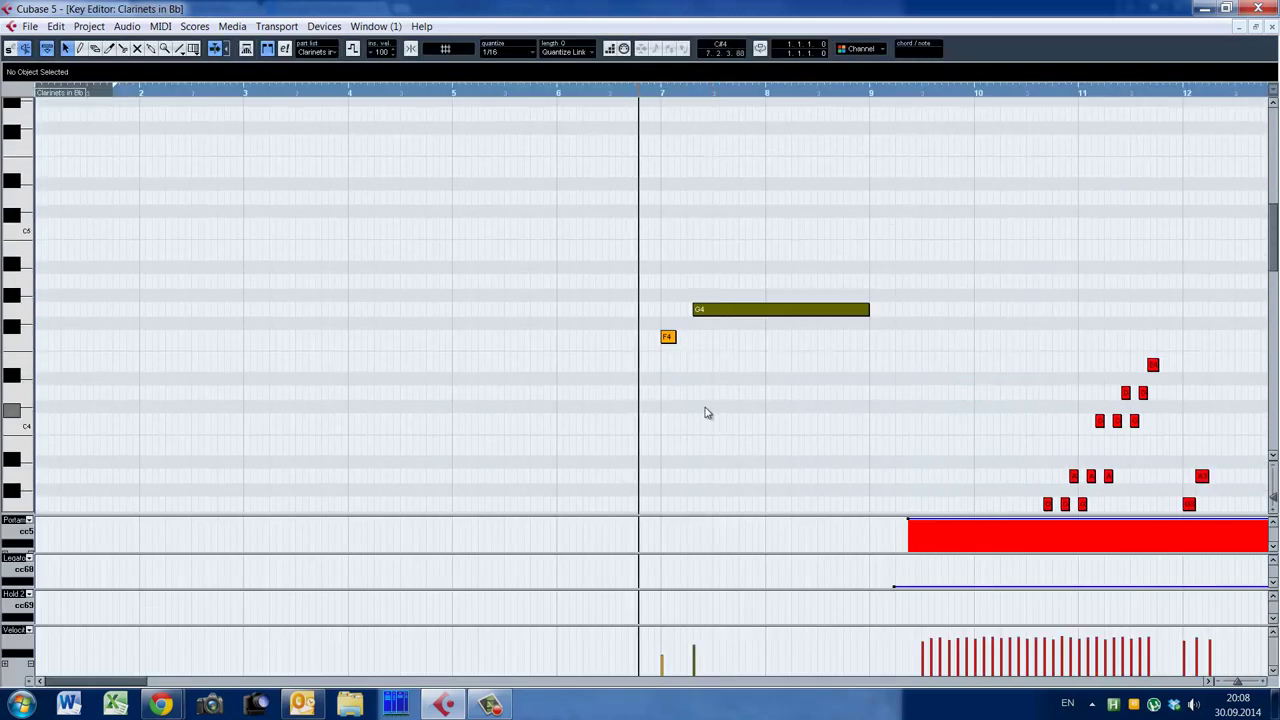
Select bar 7's F4 note, highlight SCL 8va Run Up (16) in the clarinet instrument, and close its window
scroll(705, 412, "down", 6)
left_click_drag(650, 106, 670, 200)
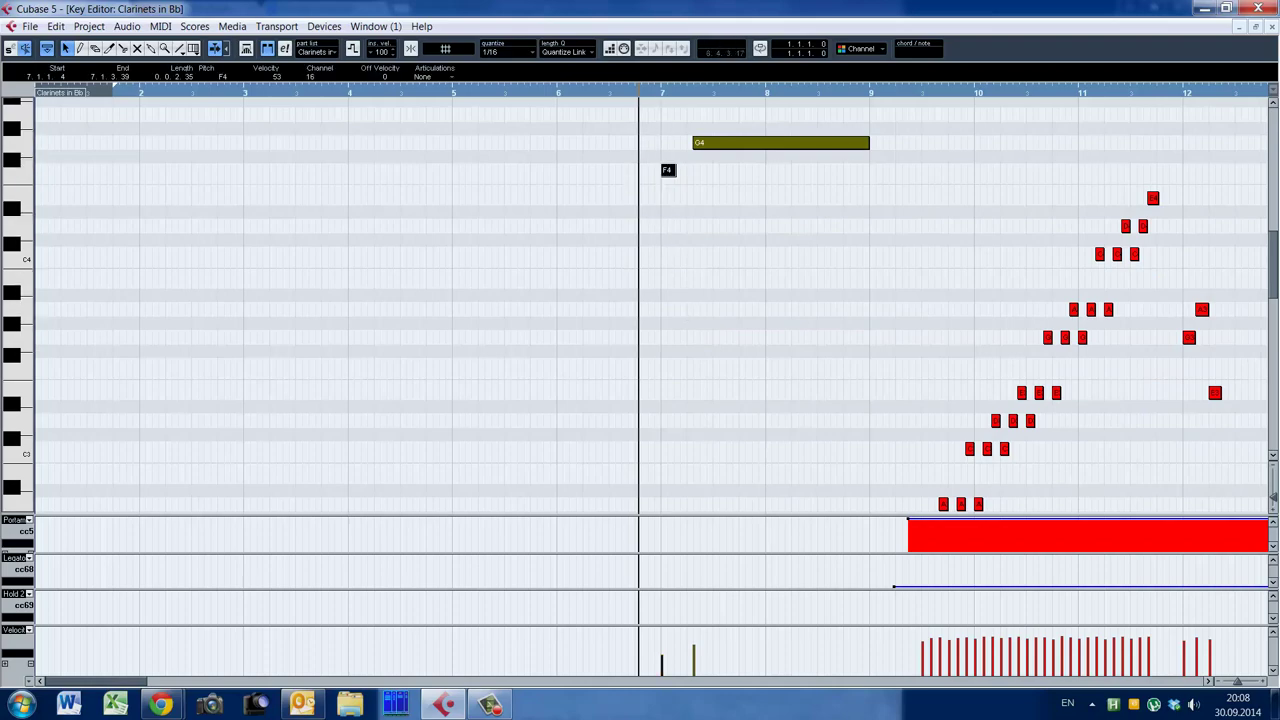
left_click_drag(644, 0, 260, 113)
left_click(445, 112)
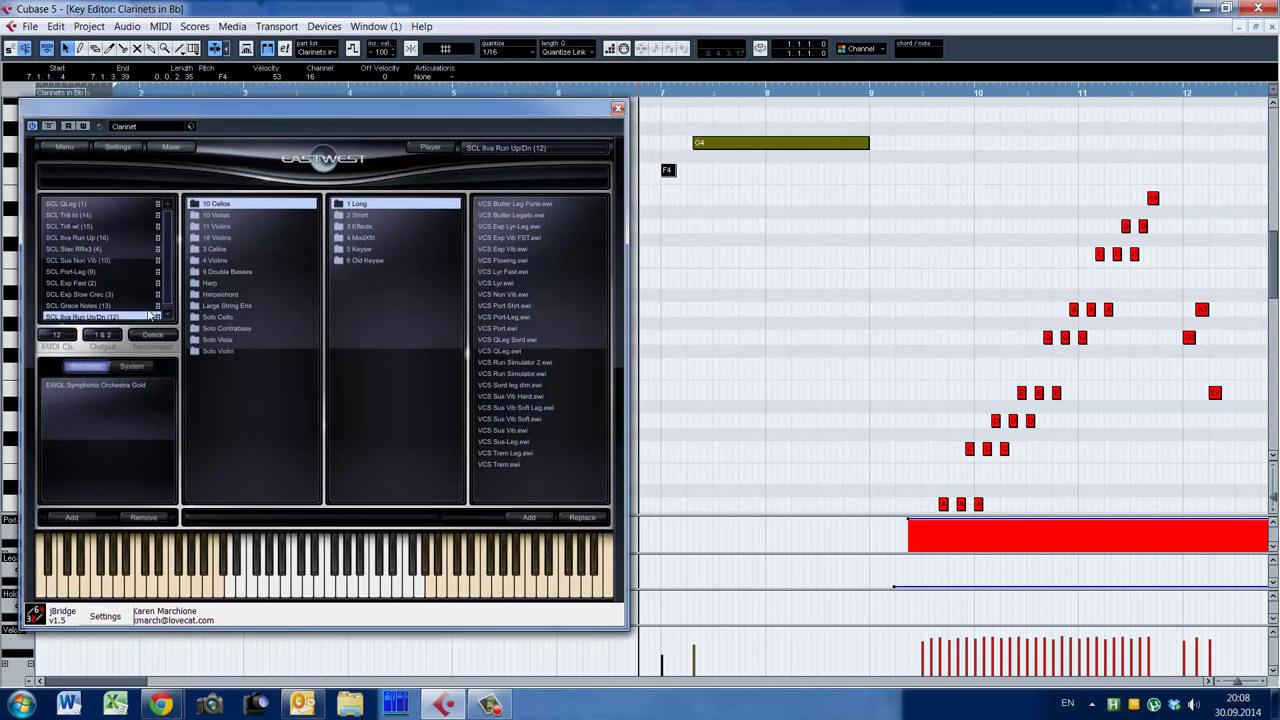
left_click(104, 238)
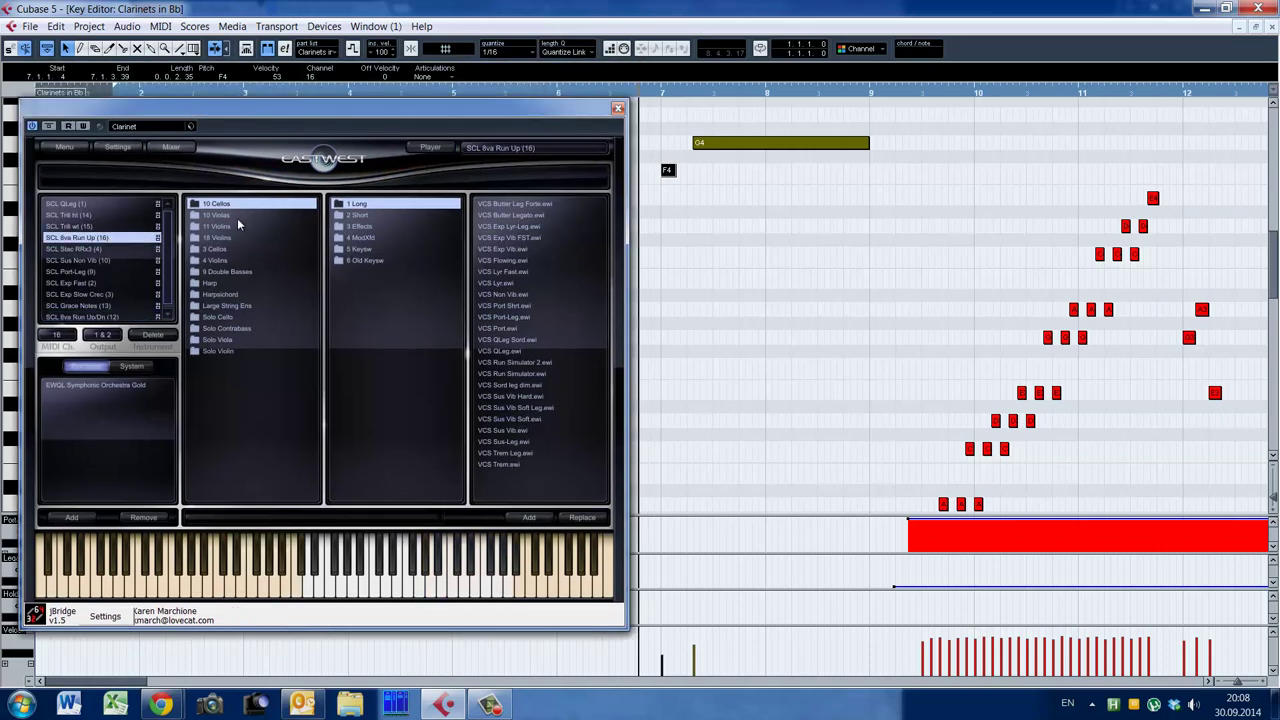
left_click(617, 108)
Play the clarinet's F4 and G4 notes from just before bar 7, reselect the F4 note, and replay the passage
key("space")
key("space")
key("space")
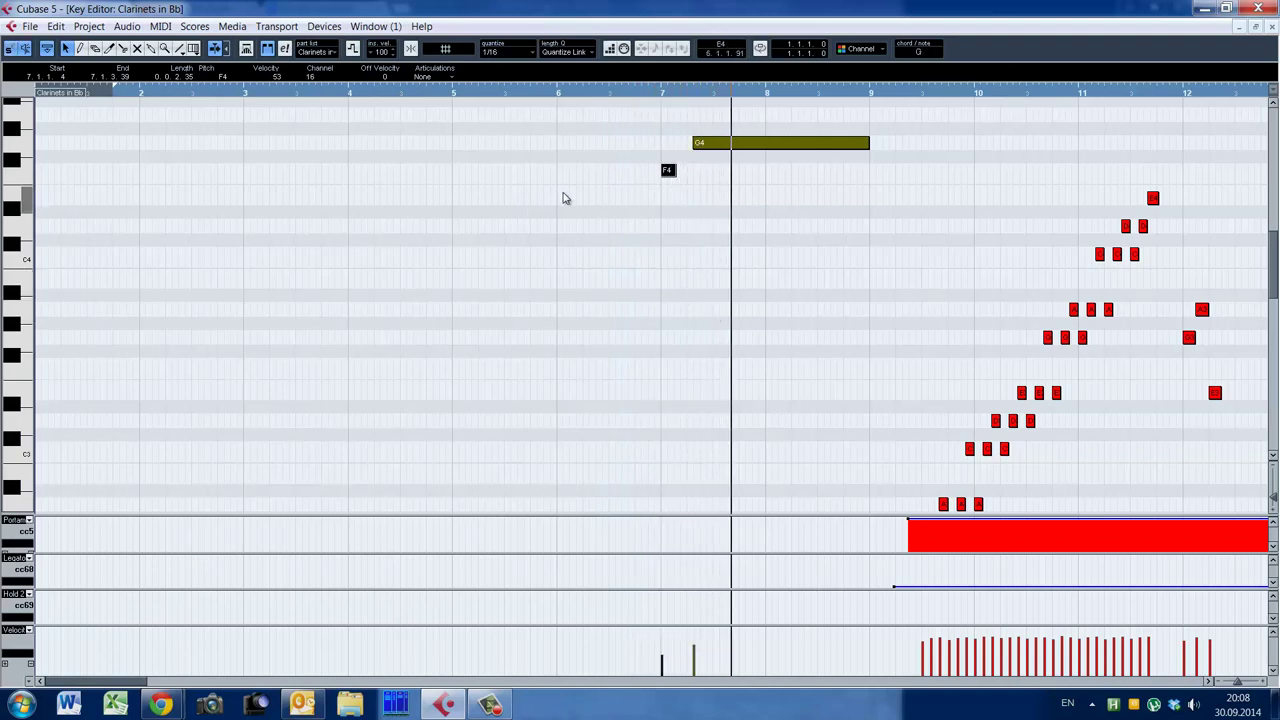
left_click(653, 187)
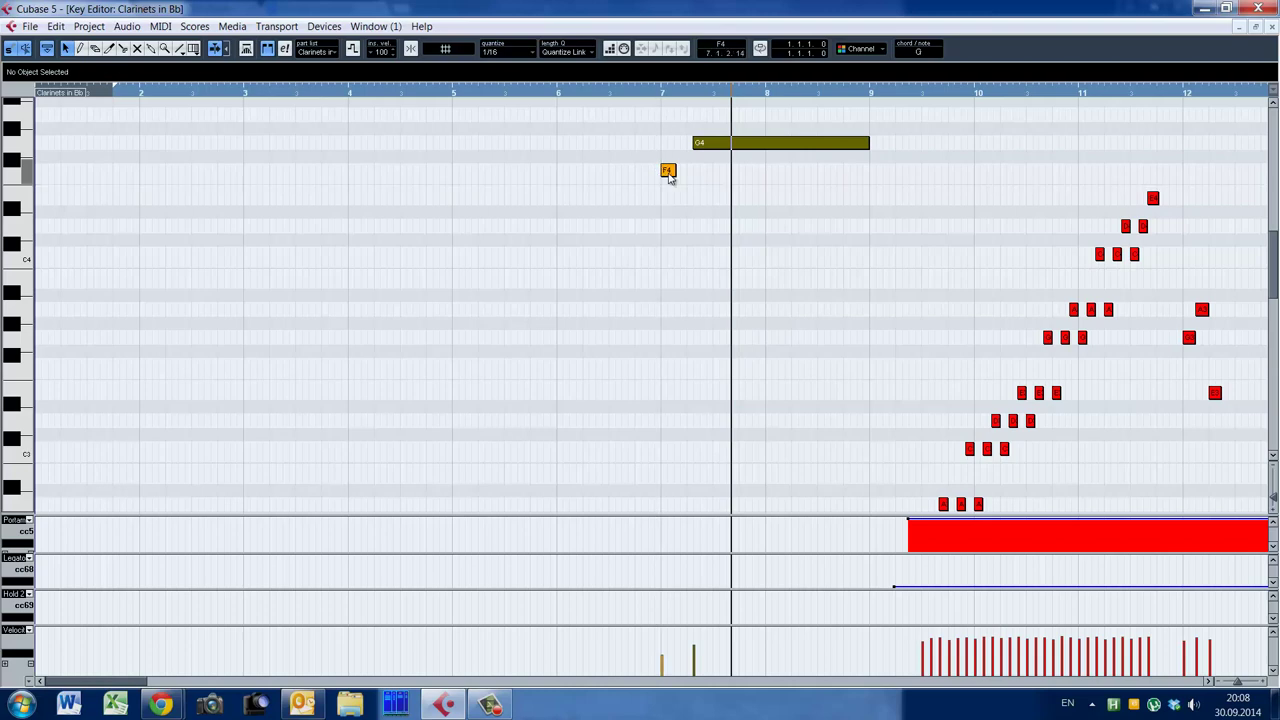
left_click(668, 173)
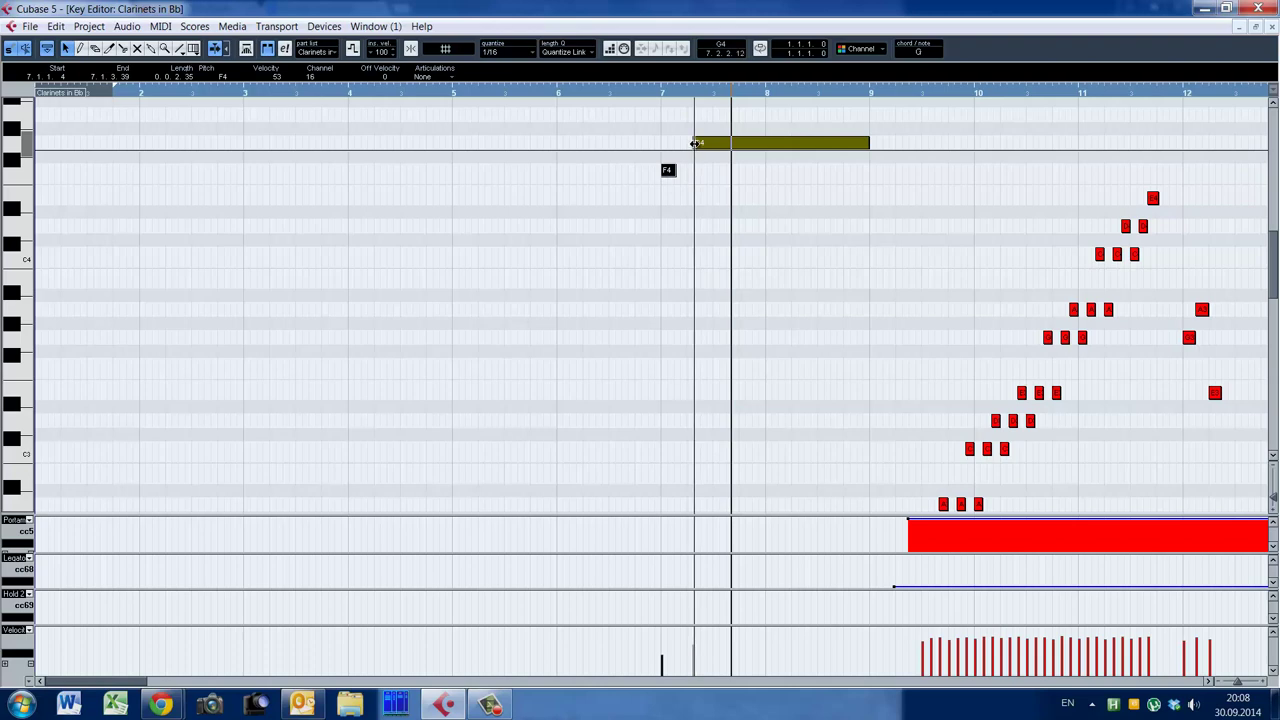
left_click(635, 95)
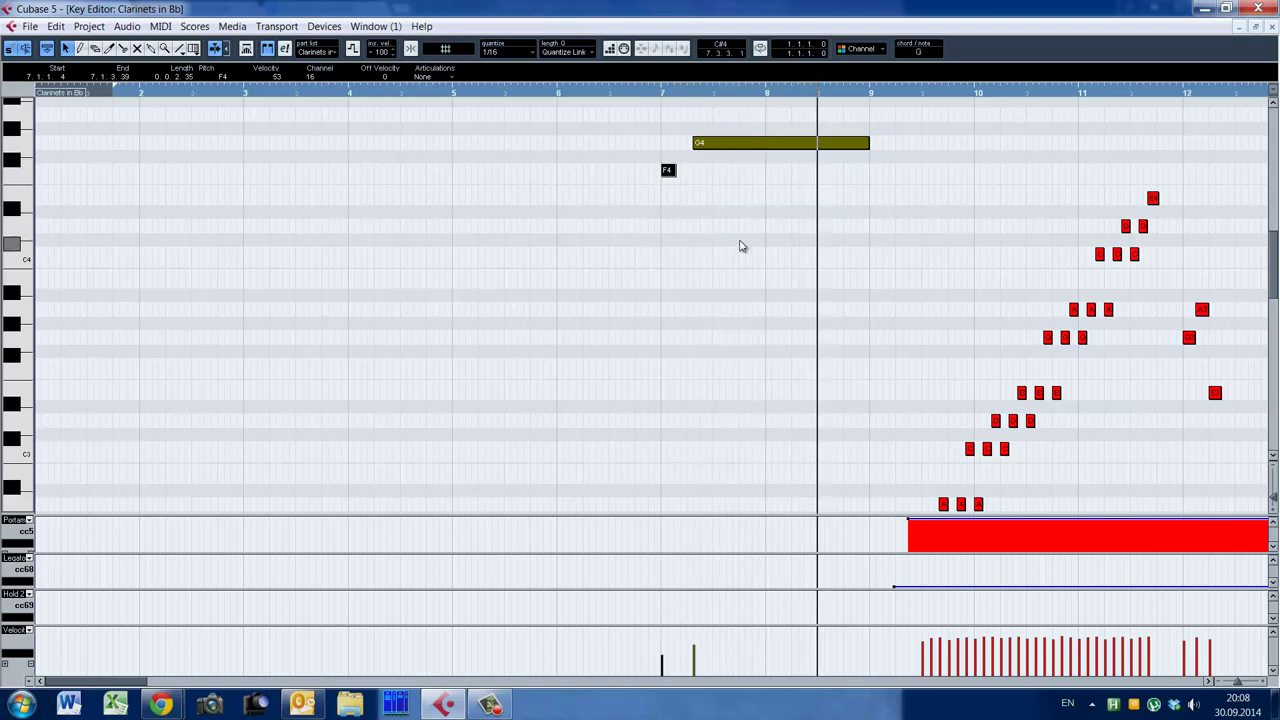
key("alt+Up")
left_click(905, 374)
key("alt+Up")
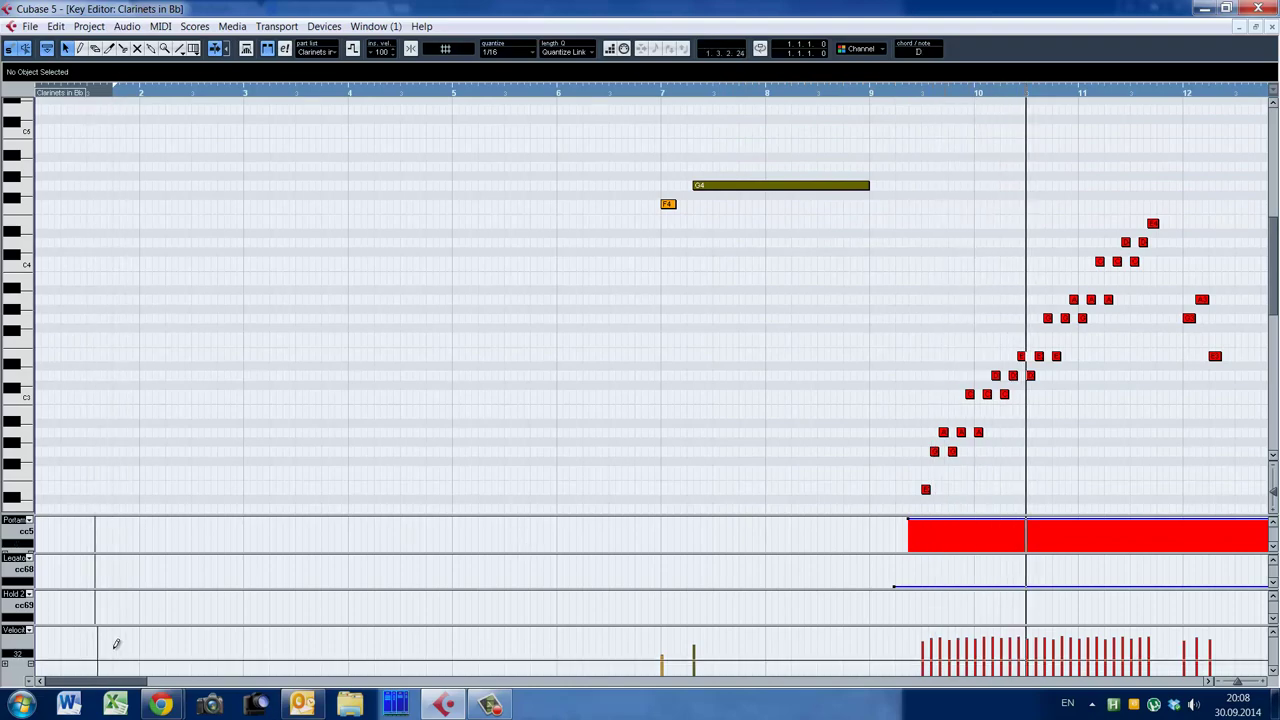
Show the SCL QLeg (1) articulation in the clarinet instrument's player view and close its window
key("F11")
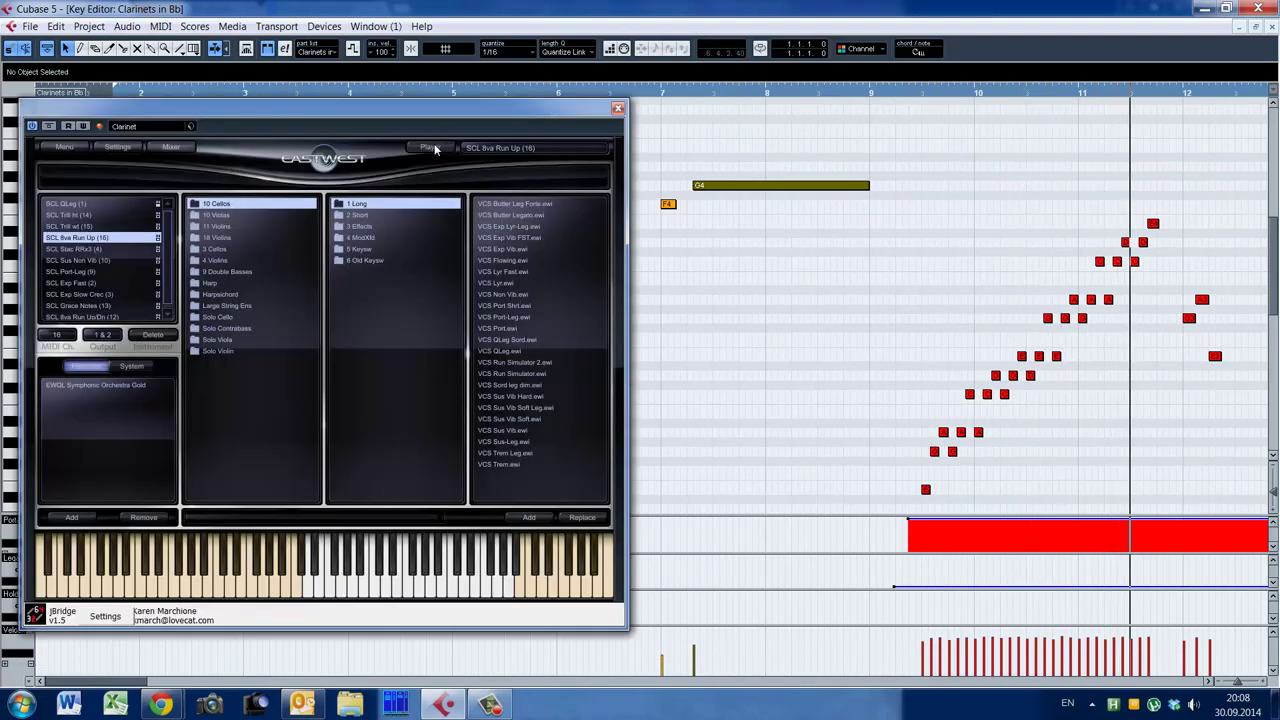
left_click(435, 148)
left_click(480, 150)
left_click(484, 181)
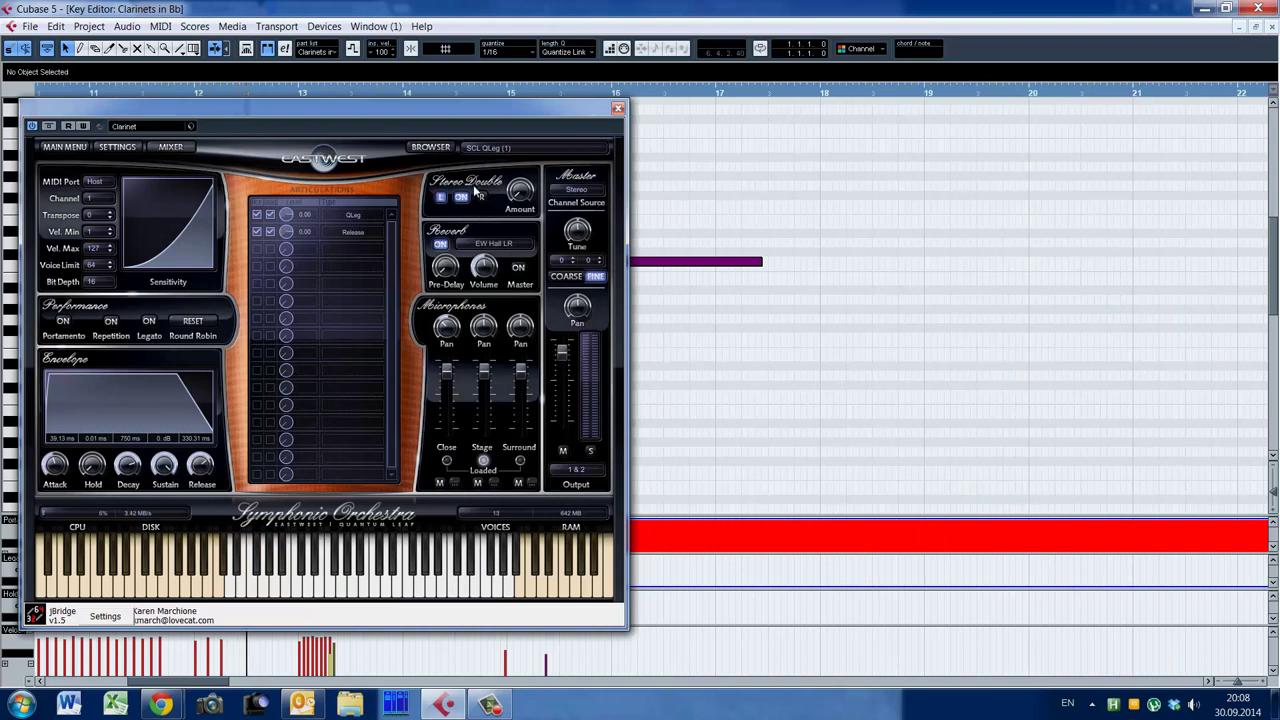
left_click(618, 107)
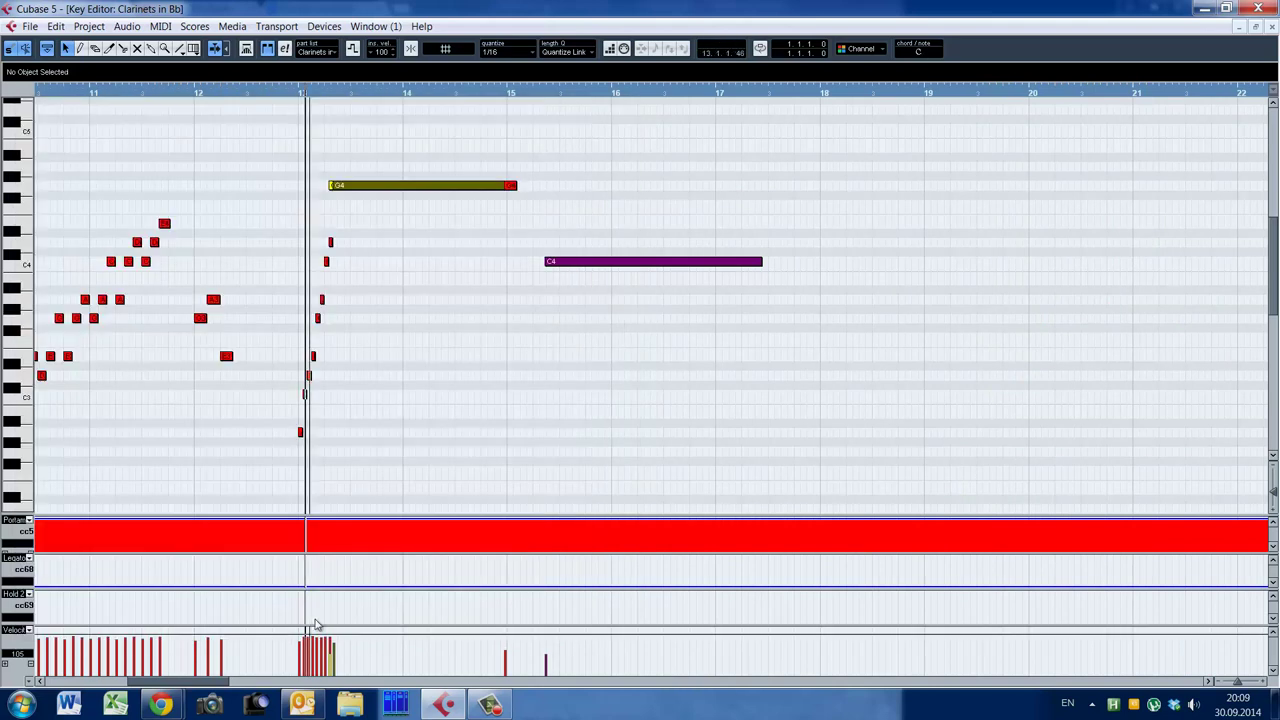
Play the clarinet's rising red run in bar 13 and reset the playback position to just before it
left_click_drag(220, 682, 199, 682)
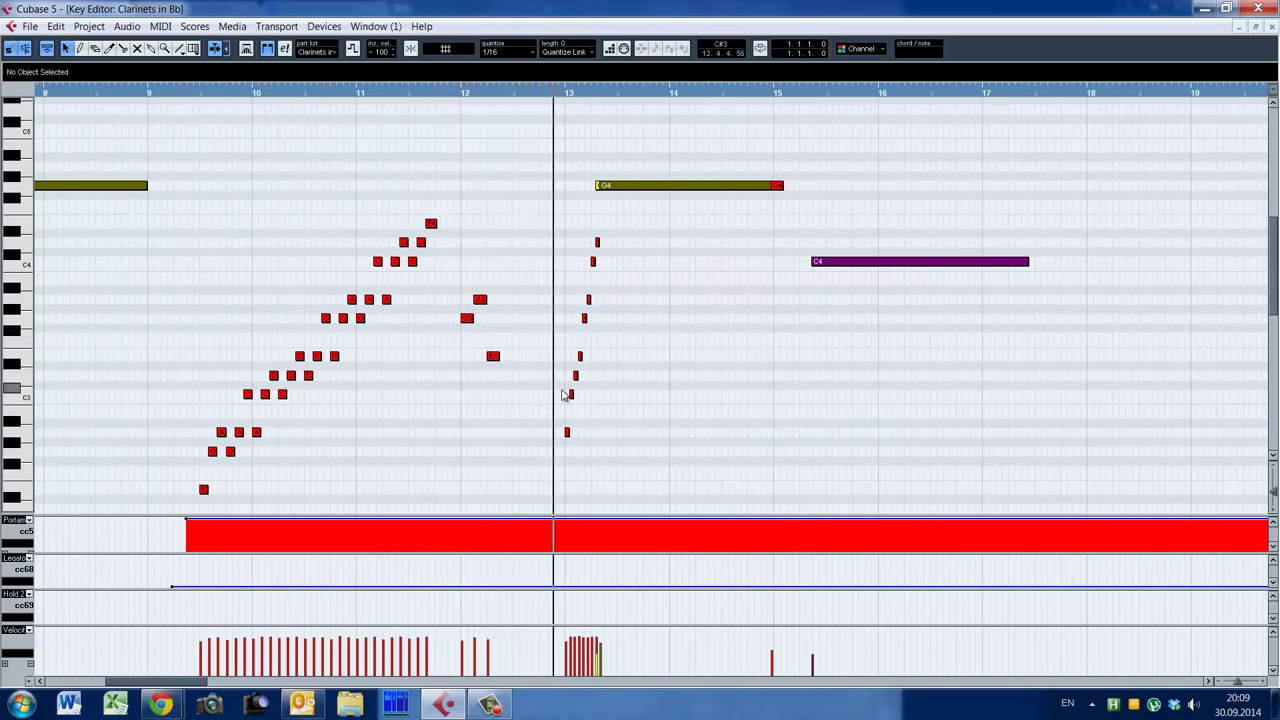
key("space")
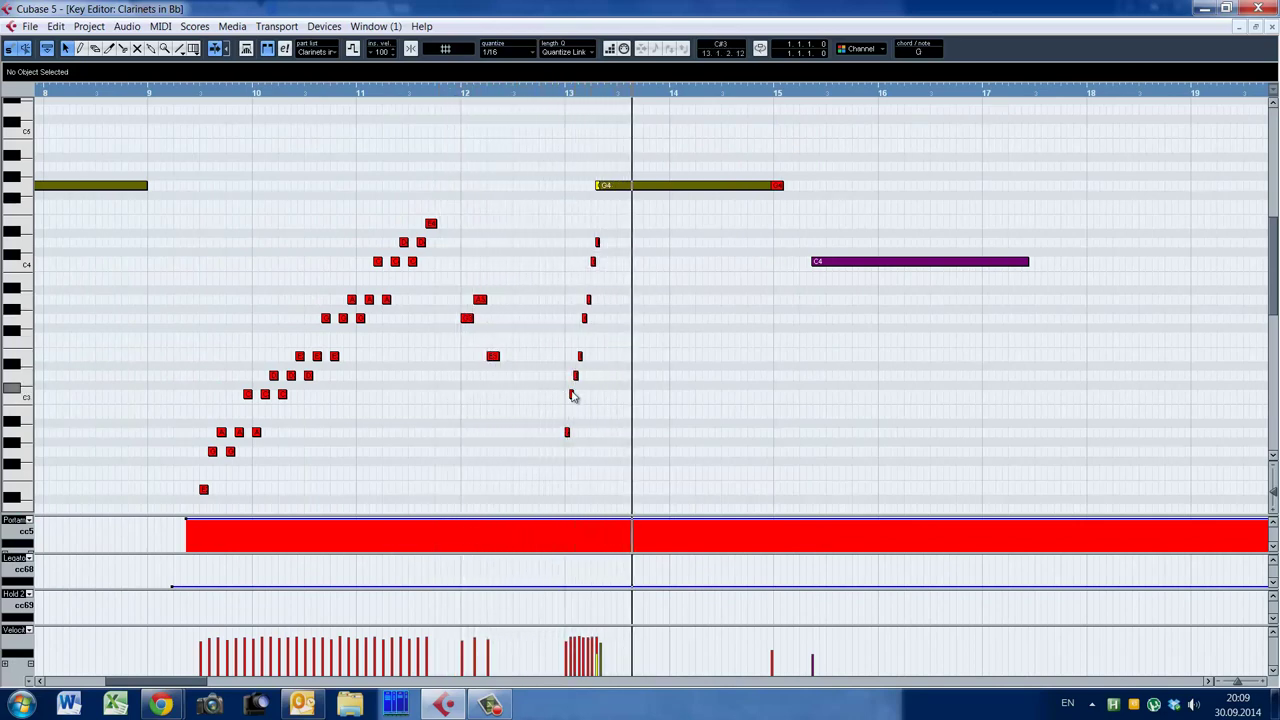
left_click(576, 456)
key("h")
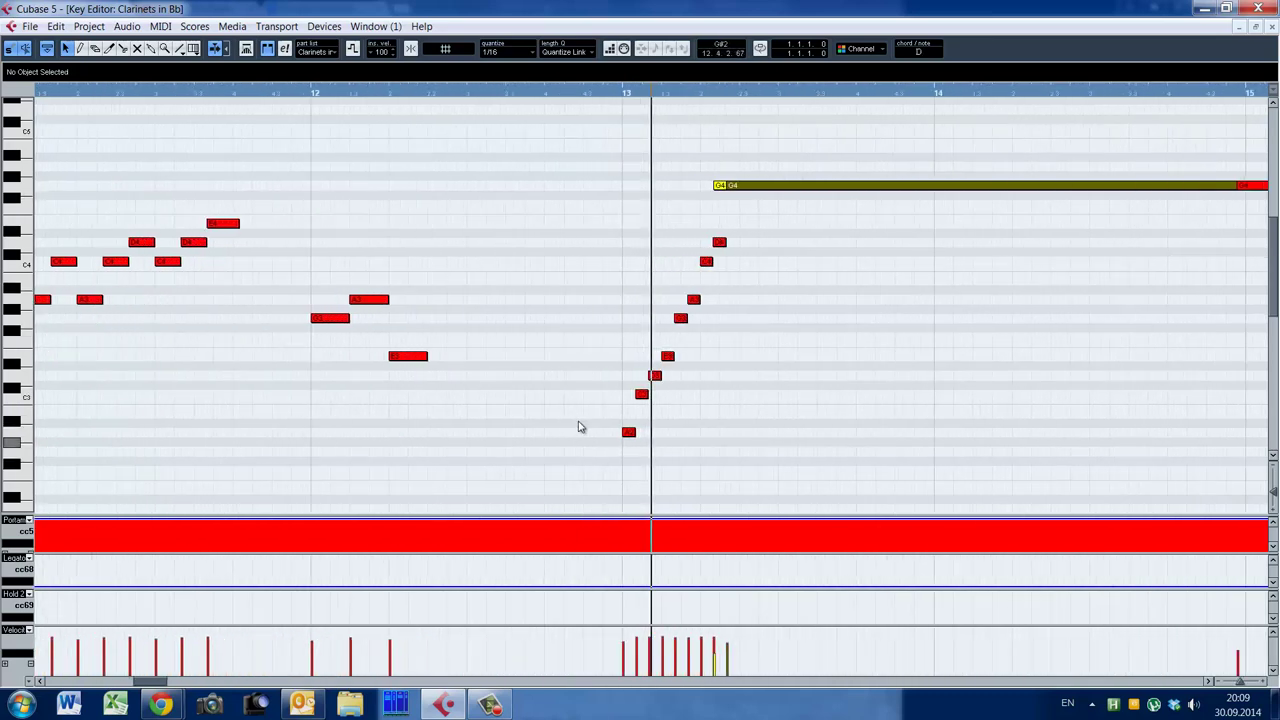
left_click(603, 433)
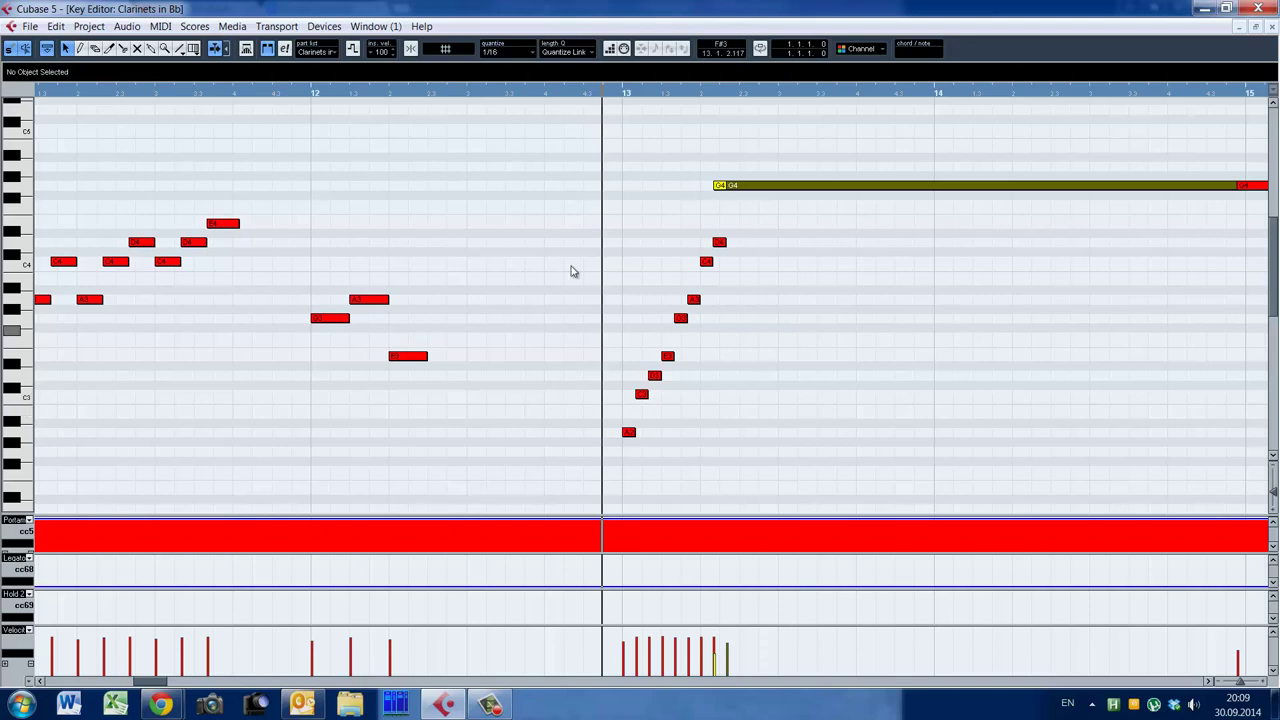
Open the Flutes part around bars 10 to 13 and return to the project overview
key("Escape")
key("Escape")
double_click(408, 110)
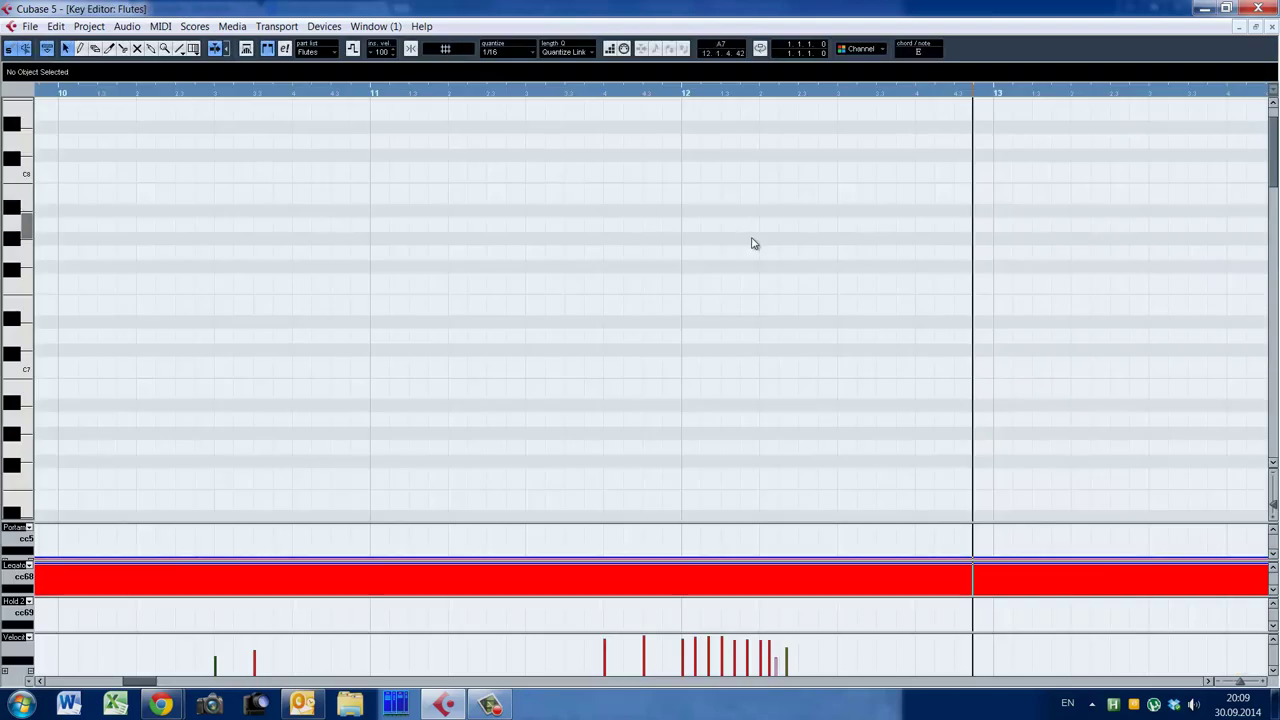
scroll(836, 304, "up", 2)
scroll(836, 304, "up", 3)
key("Escape")
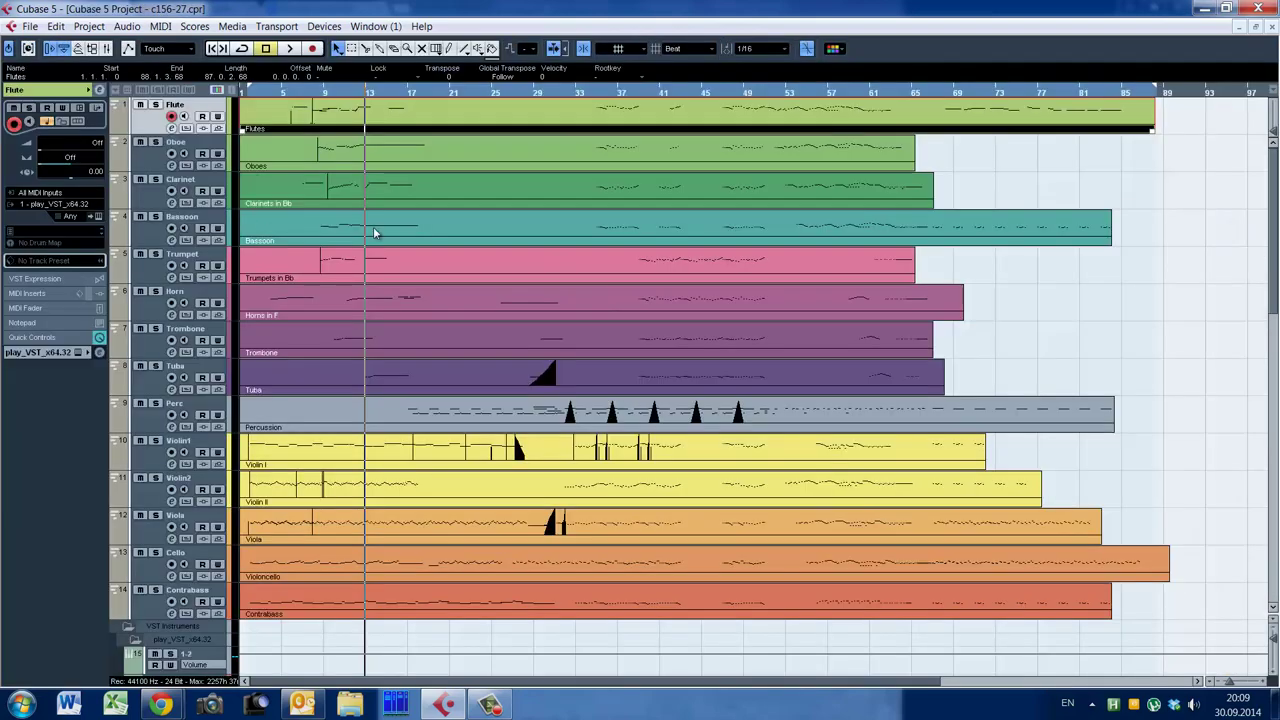
Reopen the Clarinets in Bb part and play the rising run twice from just before bar 13
left_click(340, 228)
double_click(351, 196)
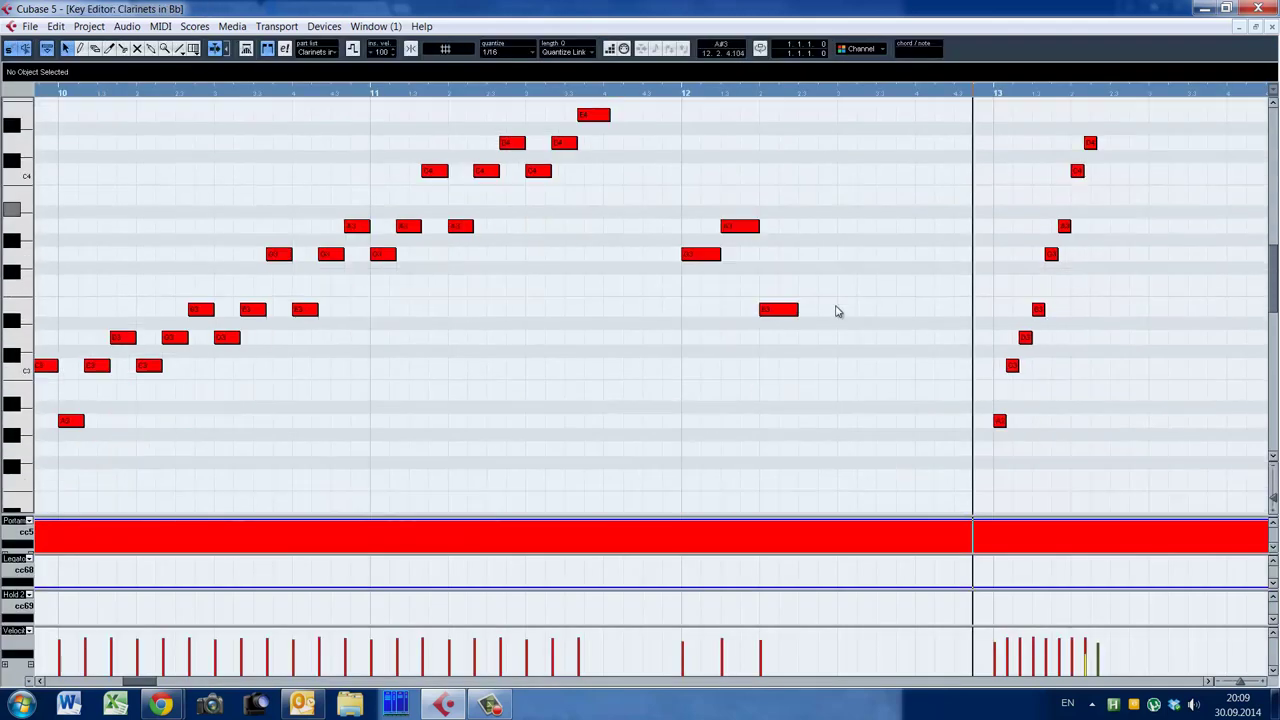
scroll(837, 308, "down", 6)
key("alt+Up")
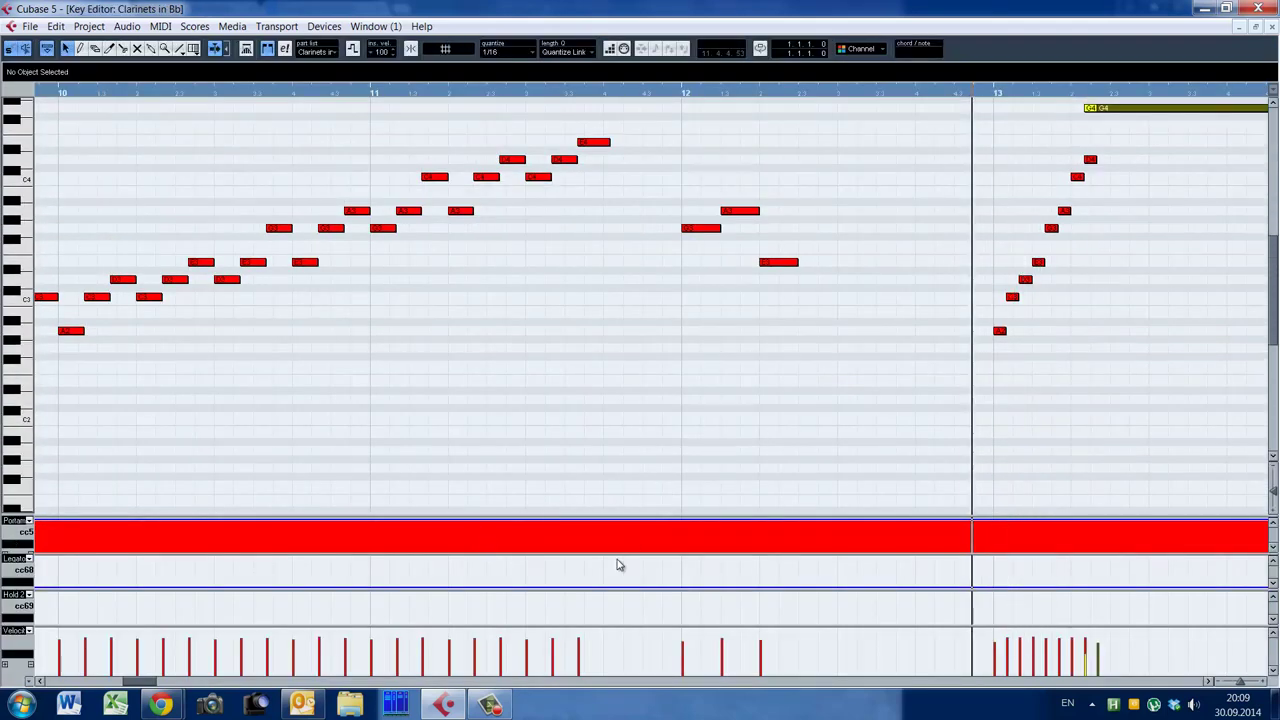
scroll(627, 546, "right", 5)
left_click(295, 269)
left_click(284, 264)
key("space")
scroll(441, 303, "up", 3)
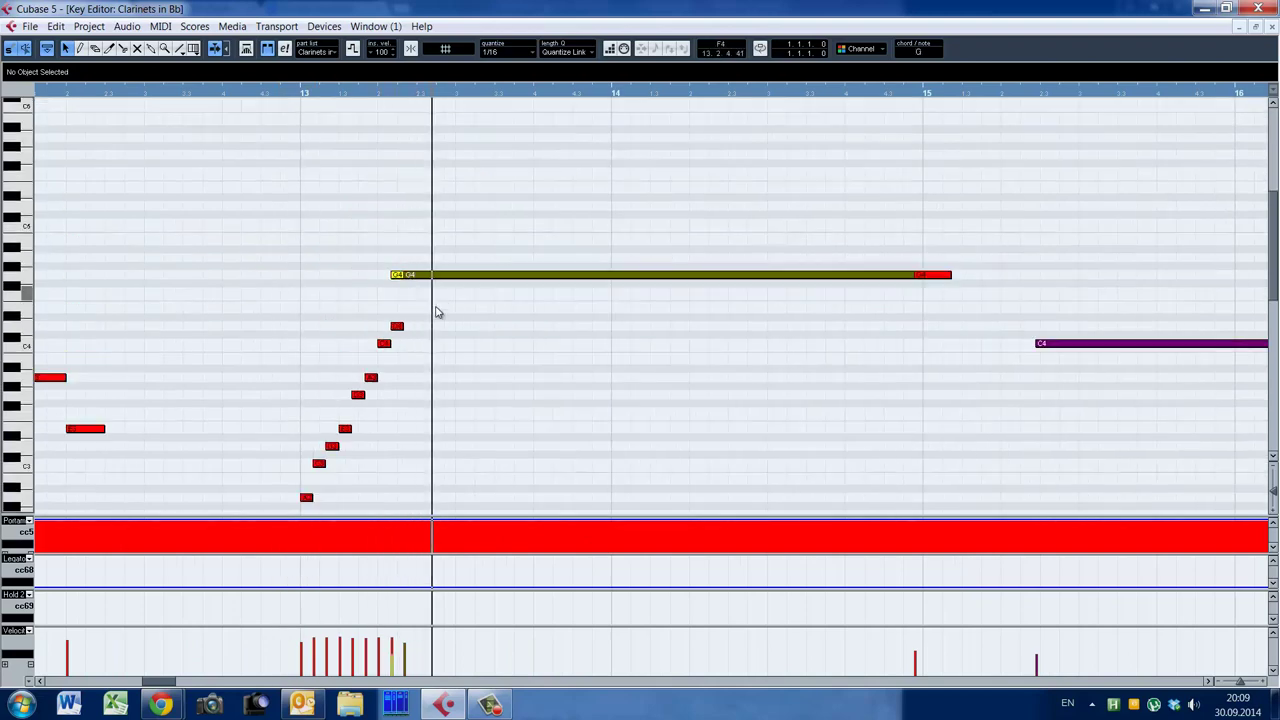
left_click(266, 94)
key("space")
Try deleting the run's last red D4 note, replay bar 13 without it, and undo the deletion
left_click_drag(377, 255, 404, 335)
key("Delete")
left_click(285, 95)
key("space")
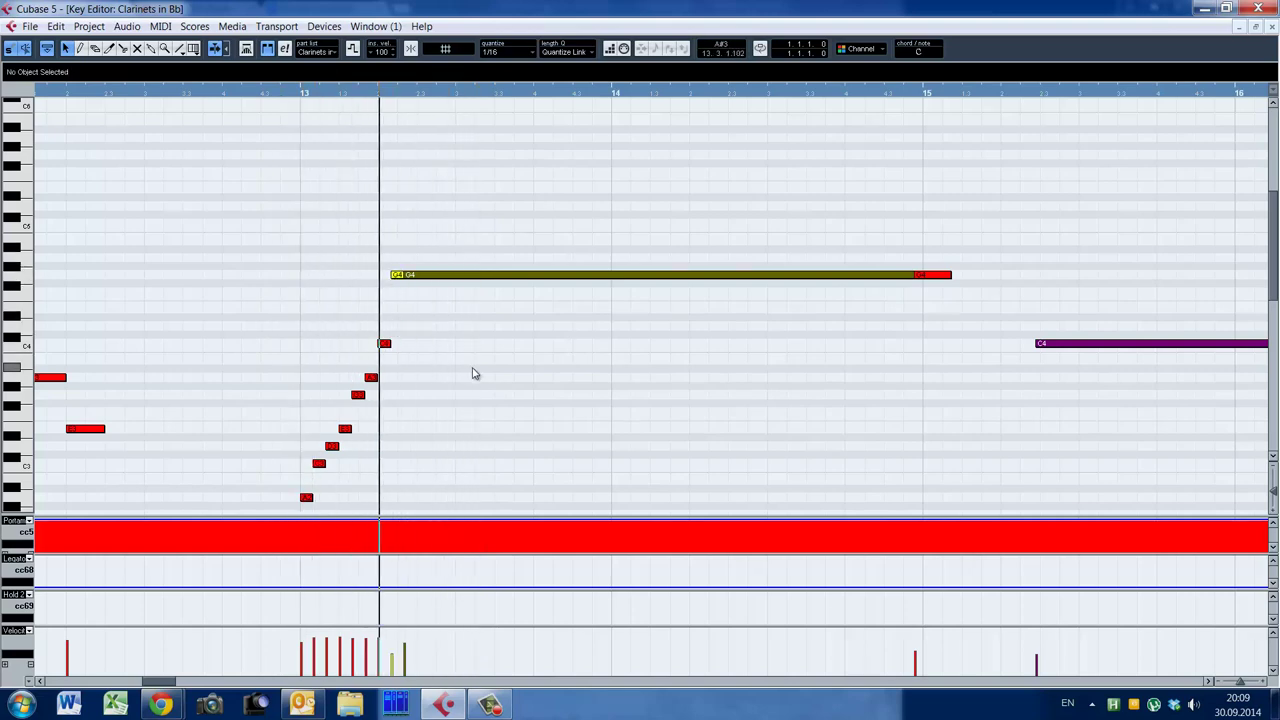
left_click(290, 95)
left_click(262, 95)
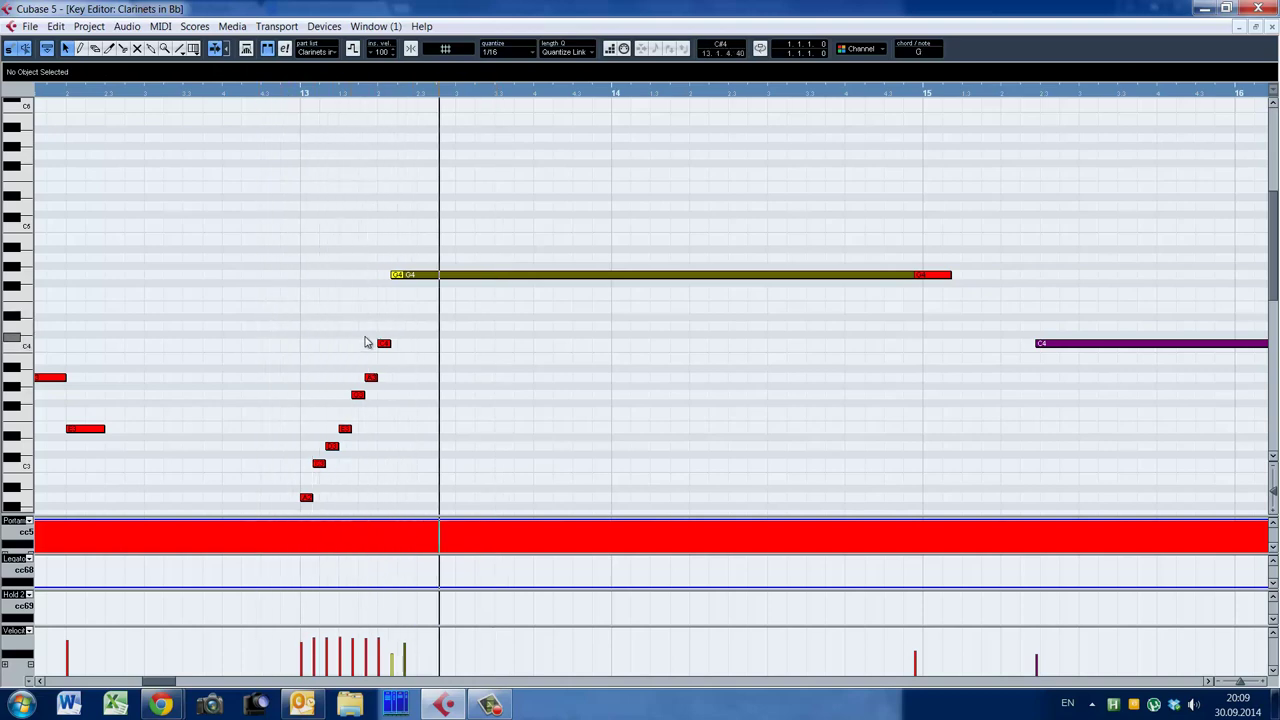
left_click(270, 95)
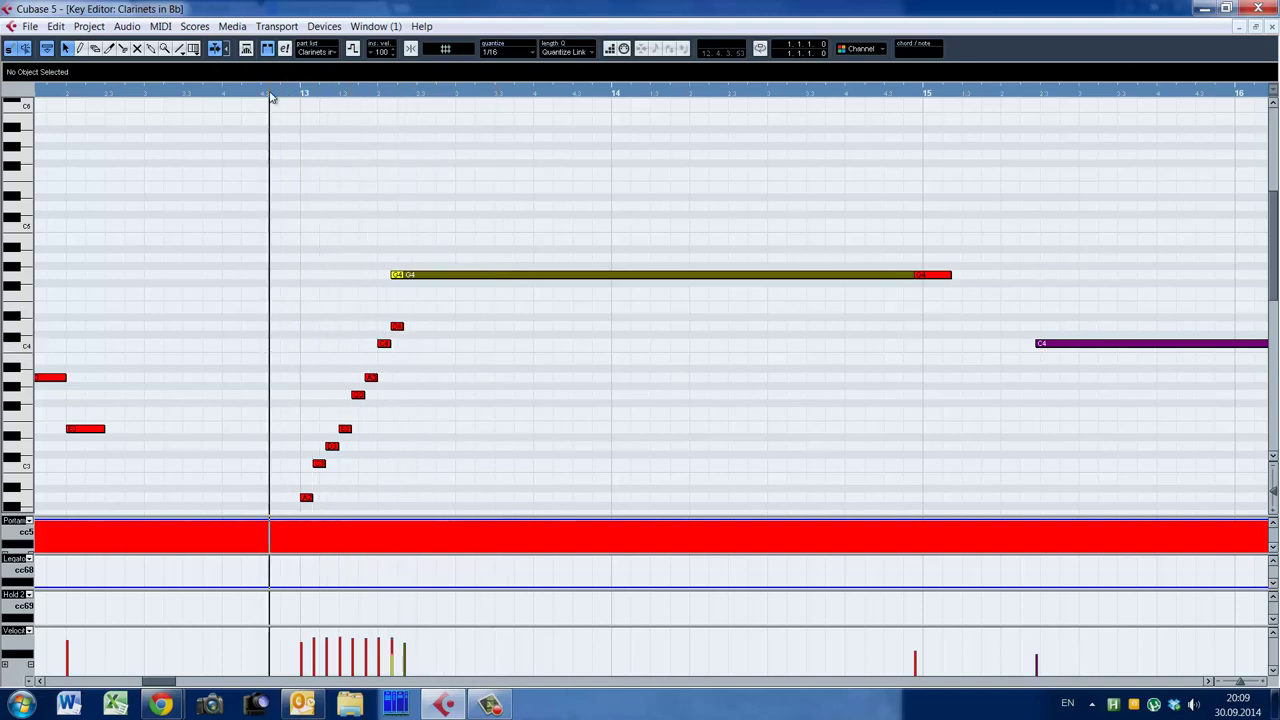
Replay the complete clarinet run into the long G4 note twice, starting just before bar 13
left_click(246, 351)
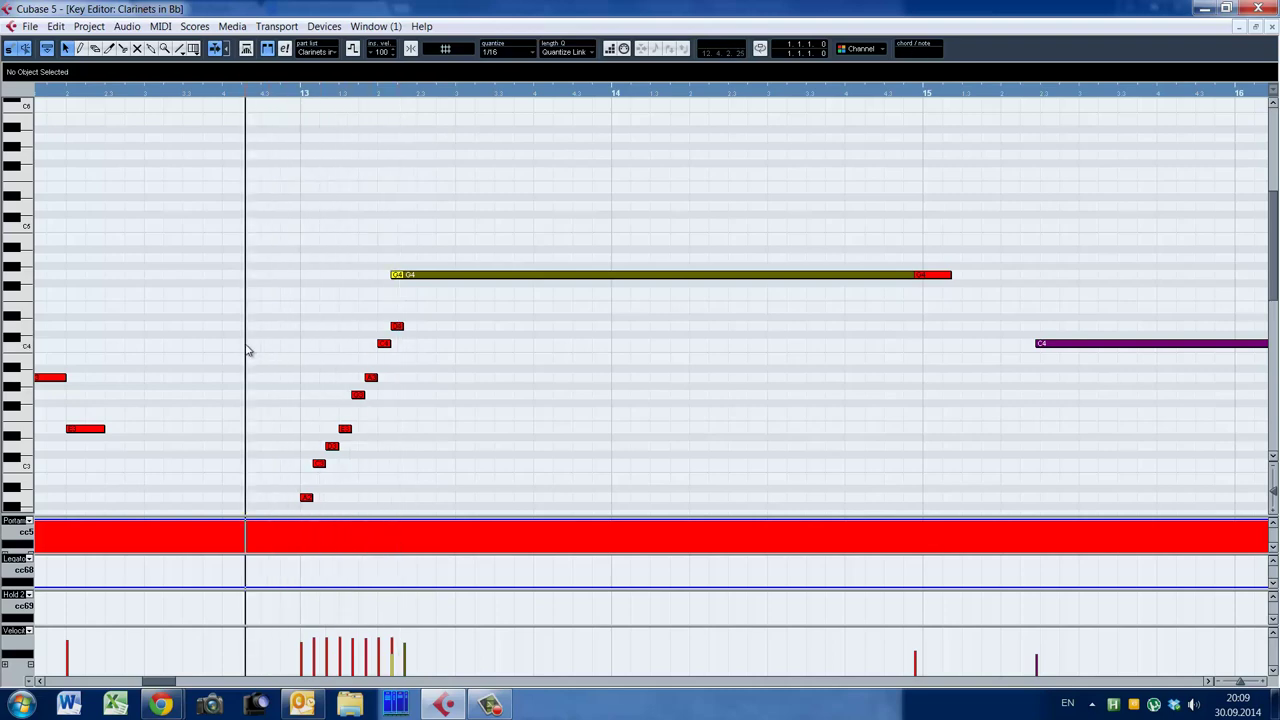
key("space")
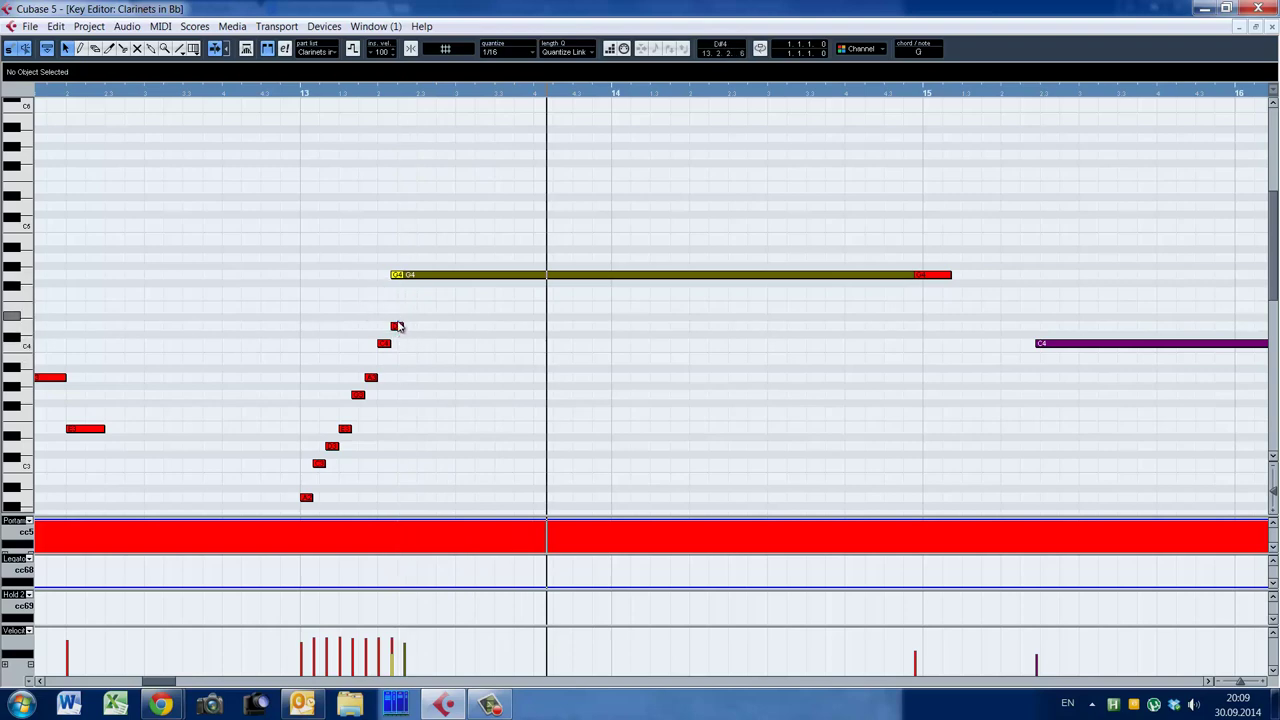
left_click(261, 297)
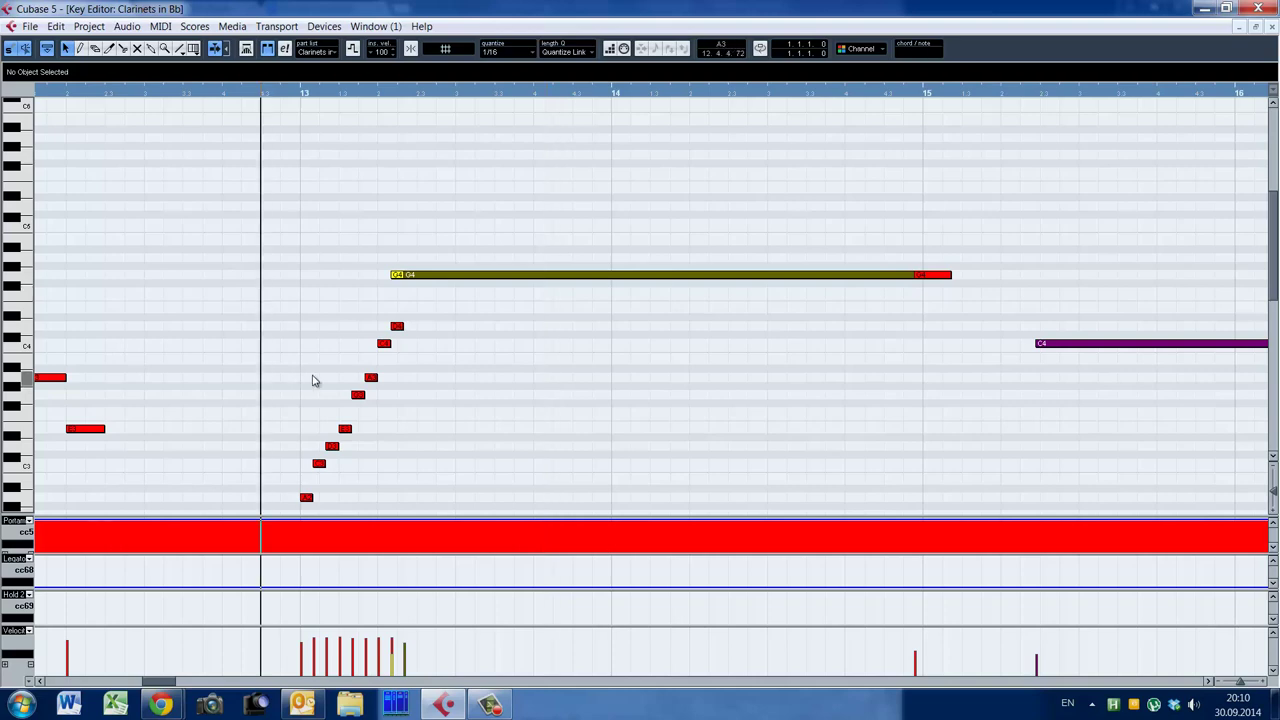
scroll(261, 330, "down", 2)
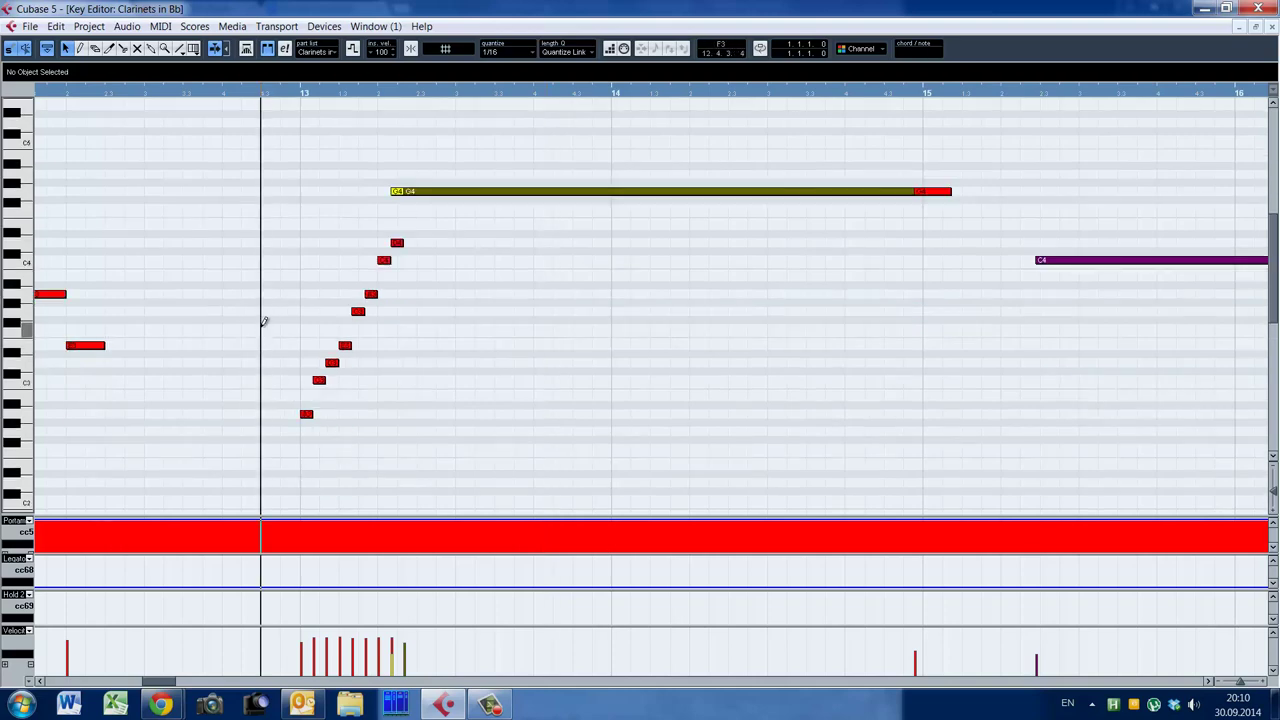
key("alt+Up")
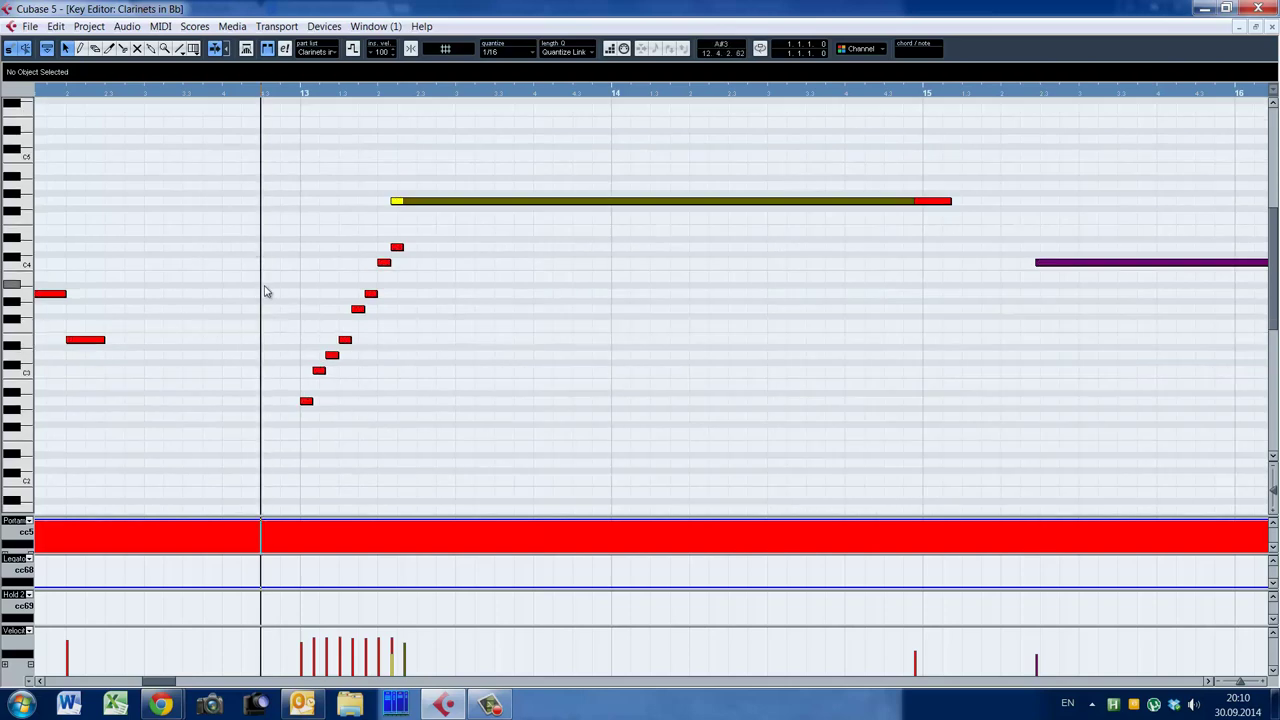
key("space")
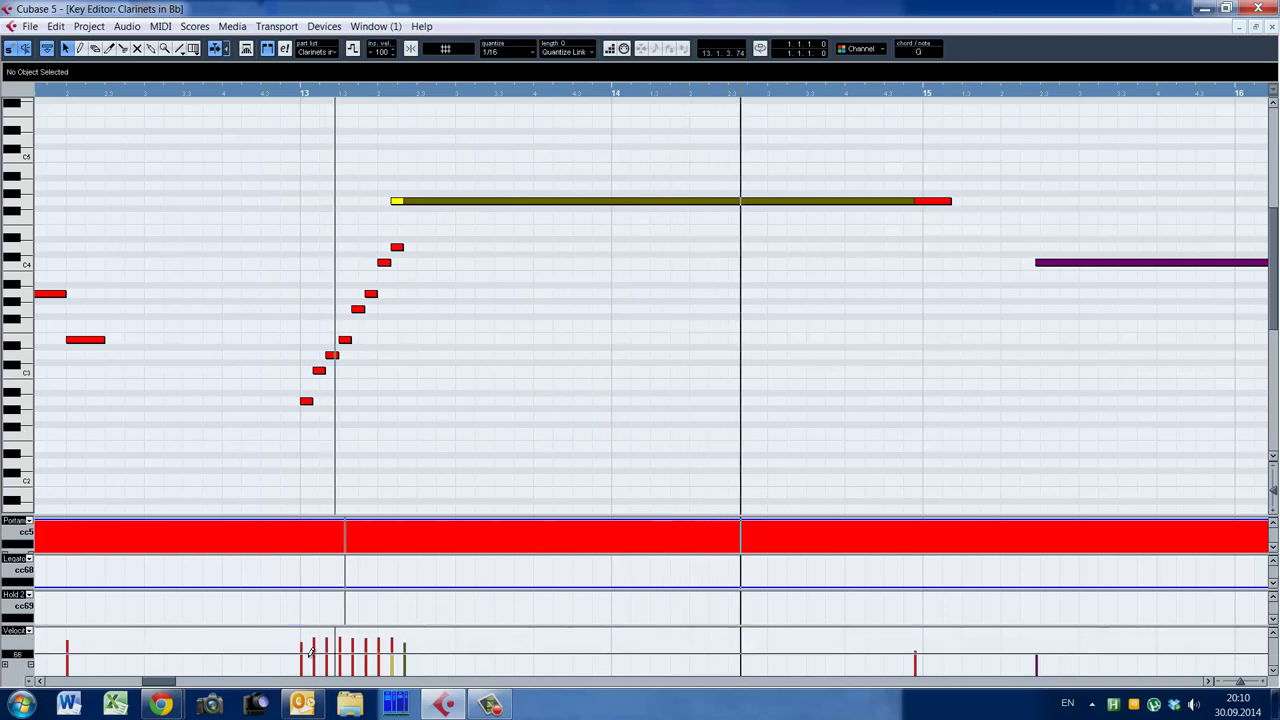
Play the clarinet run from just before bar 13 and move the playback cursor to beat 2
left_click_drag(151, 683, 154, 684)
key("space")
left_click(166, 345)
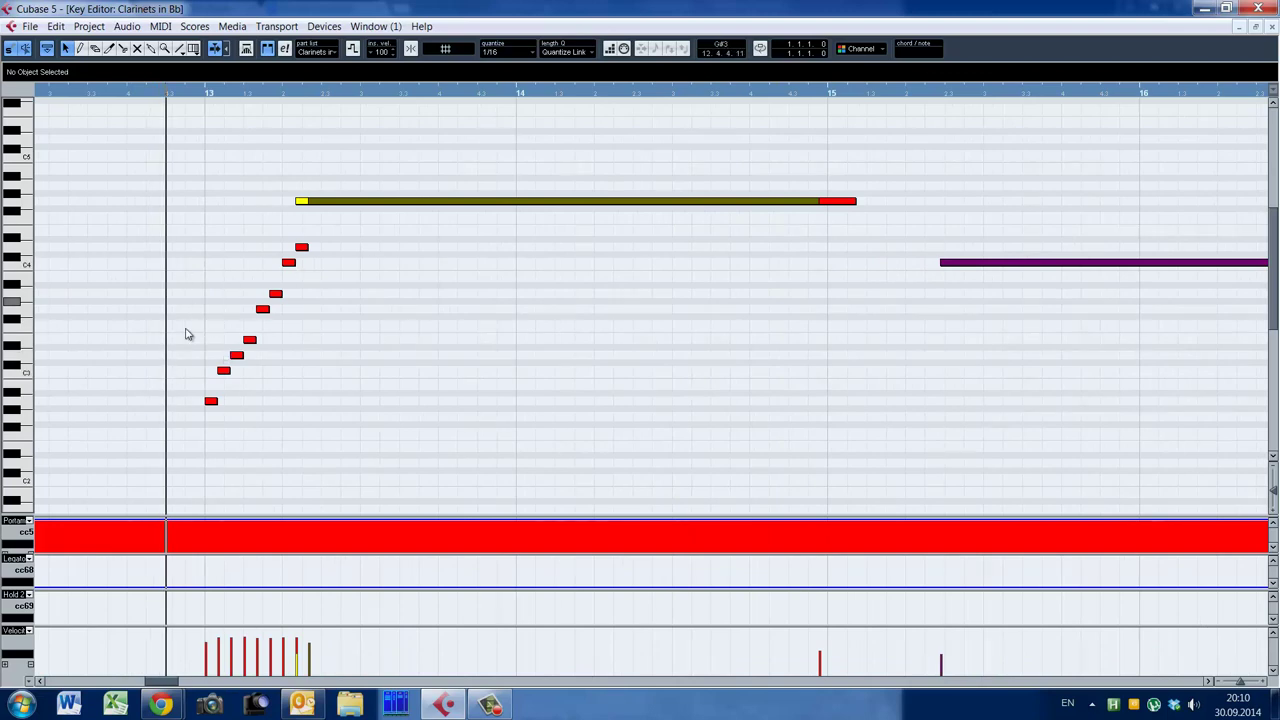
left_click(281, 224)
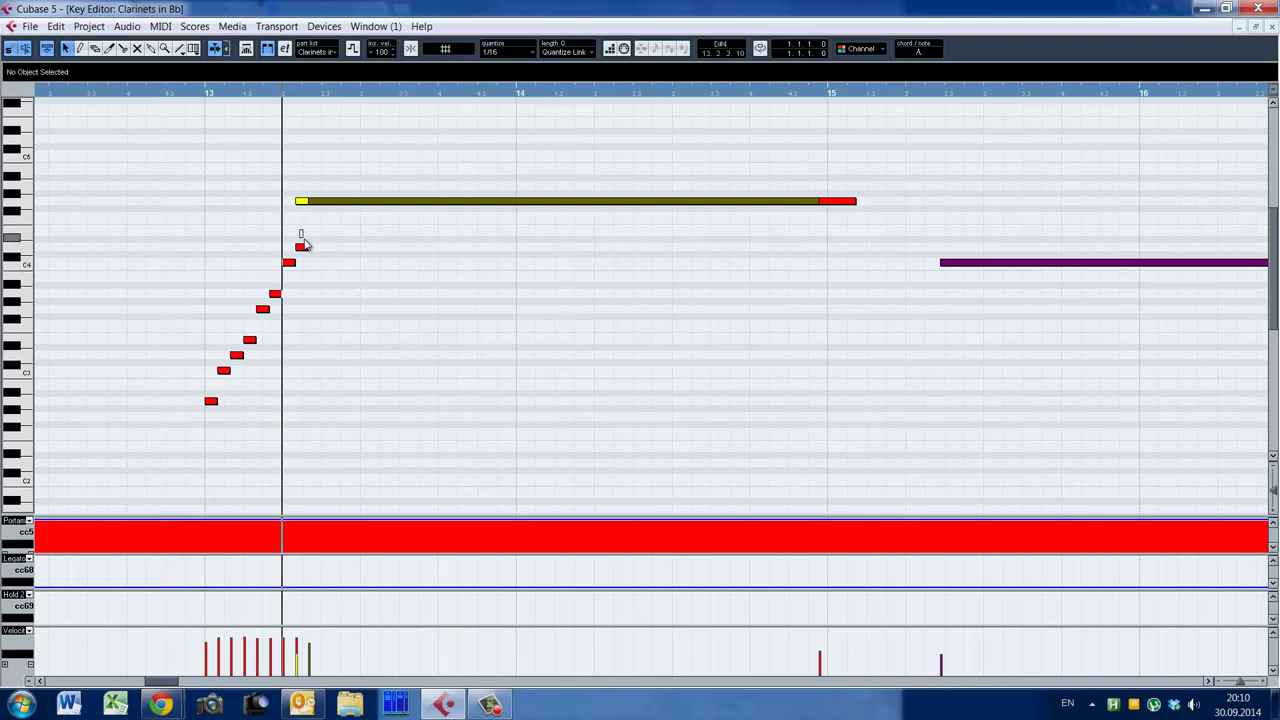
Try the run without the D4, undo, replay it from just before bar 13 without the short yellow G4, and undo that deletion
left_click_drag(312, 247, 312, 249)
key("Delete")
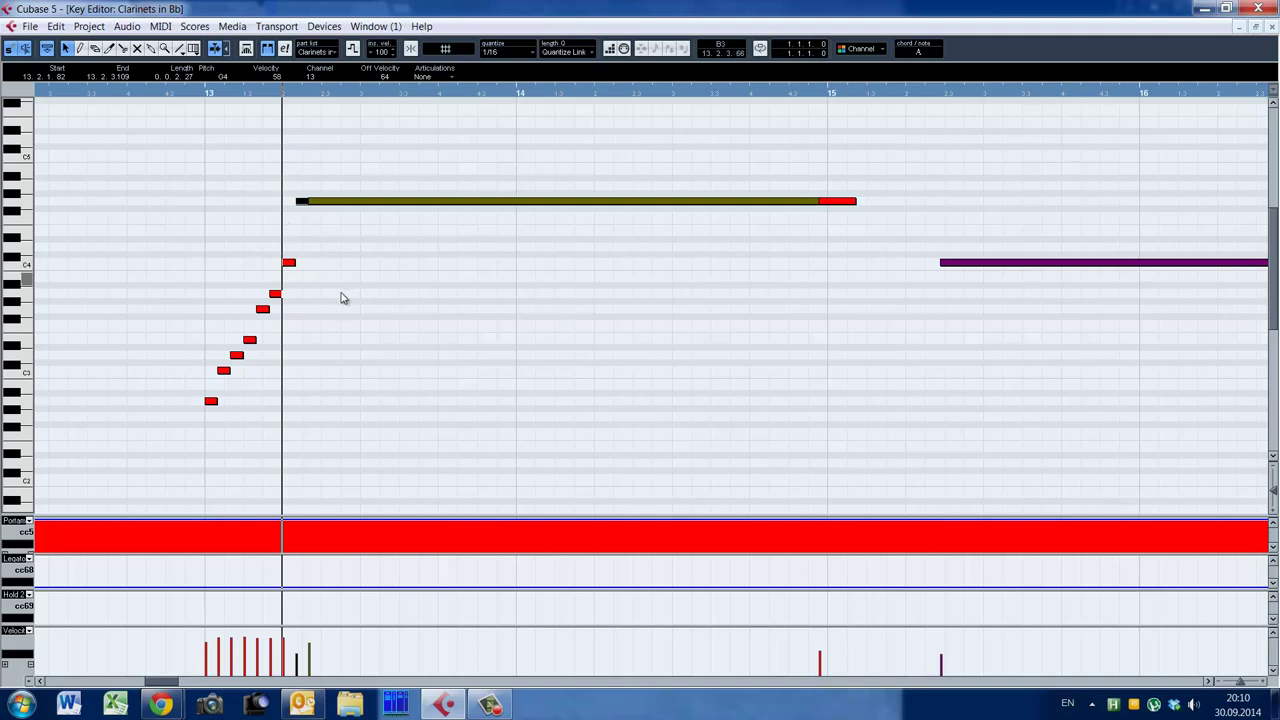
left_click(311, 262)
key("ctrl+z")
left_click(193, 318)
key("space")
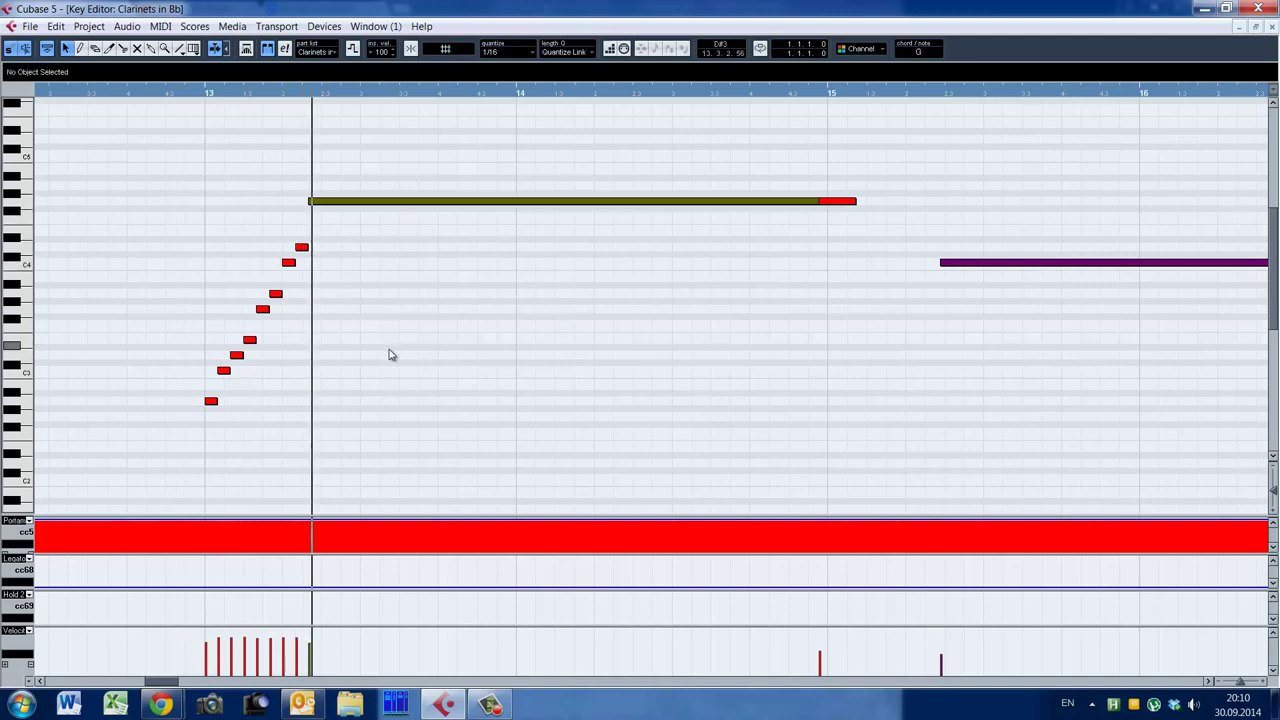
key("ctrl+z")
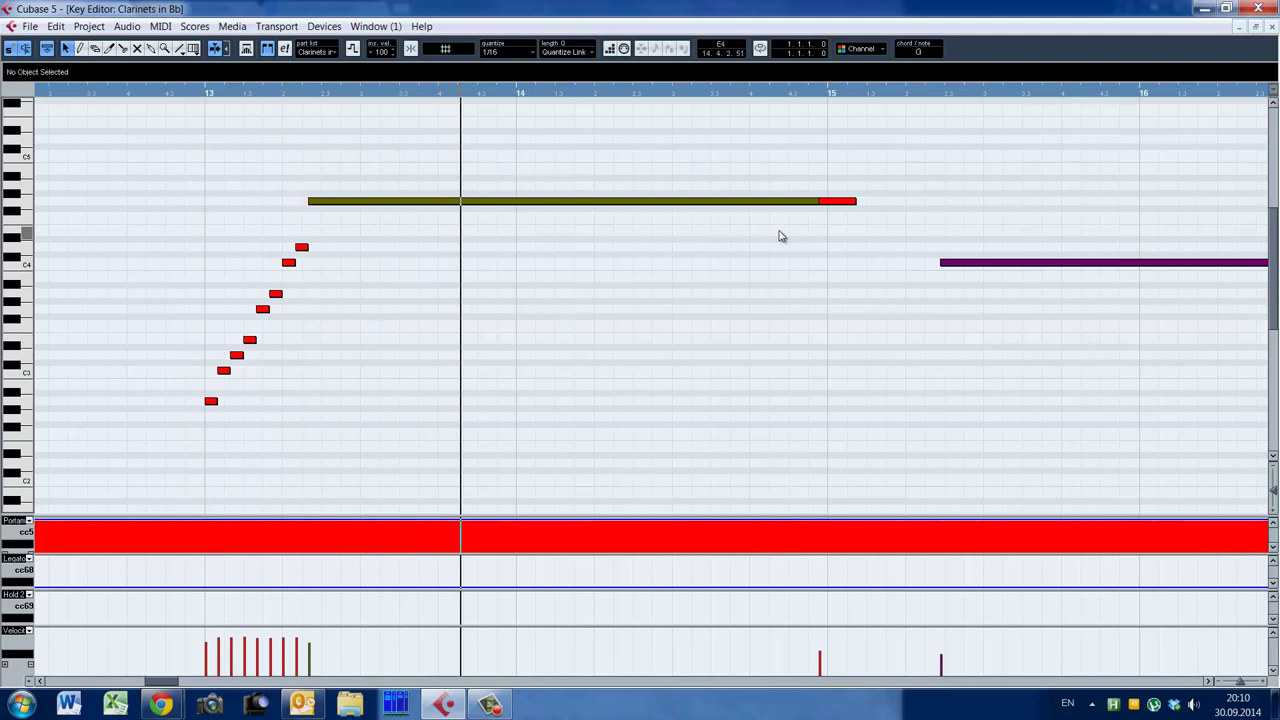
Transpose the long G4 note down a semitone to expose the short yellow note beneath it, and return it to G4
left_click(748, 201)
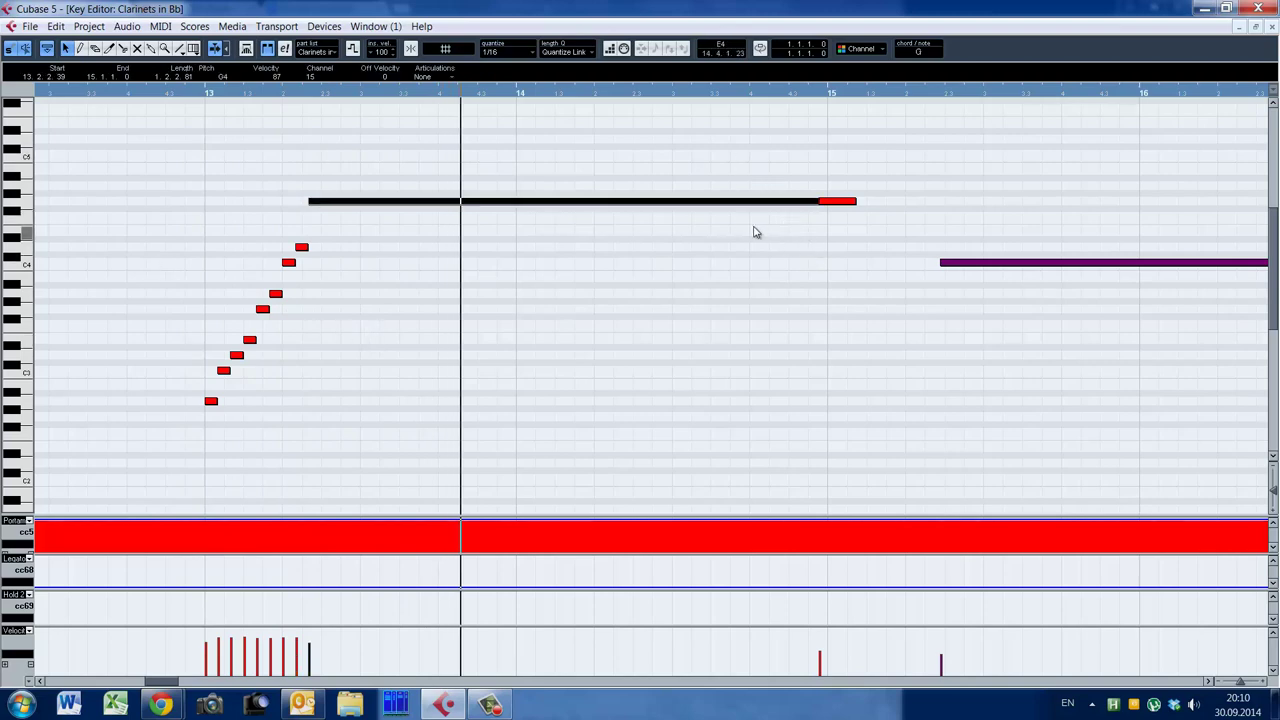
left_click(838, 277)
left_click_drag(770, 162, 780, 237)
key("Down")
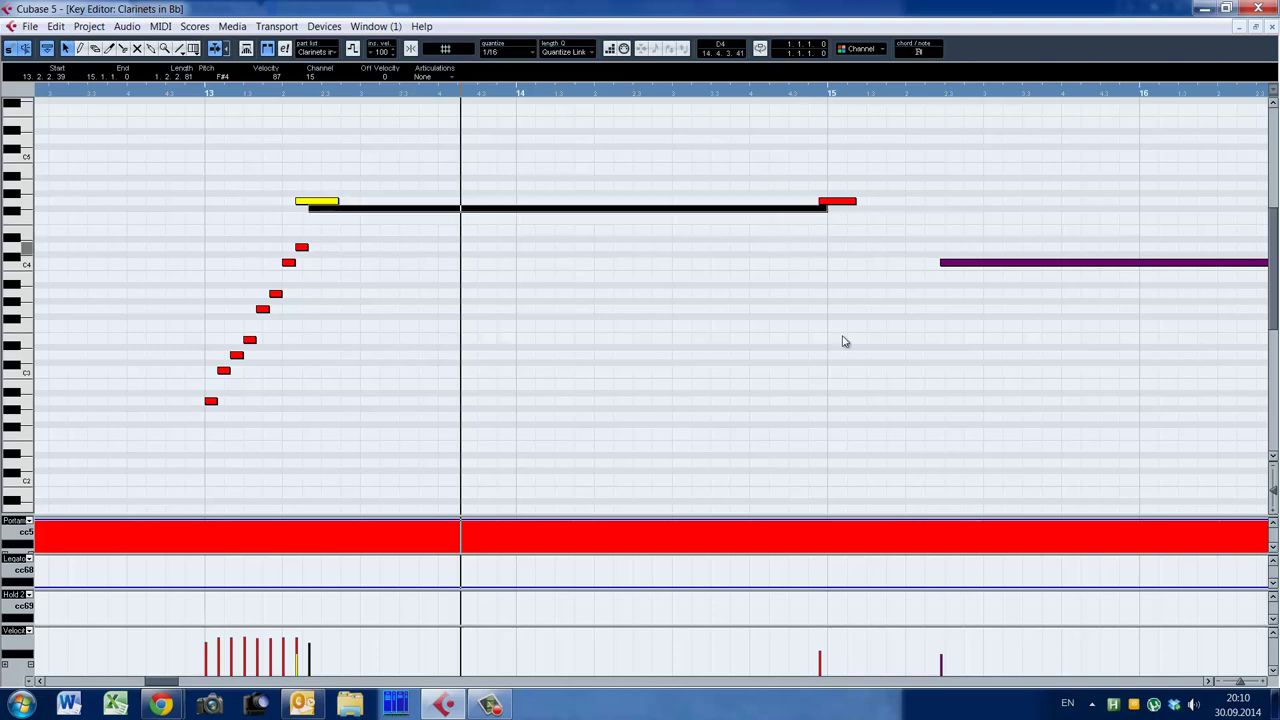
key("Up")
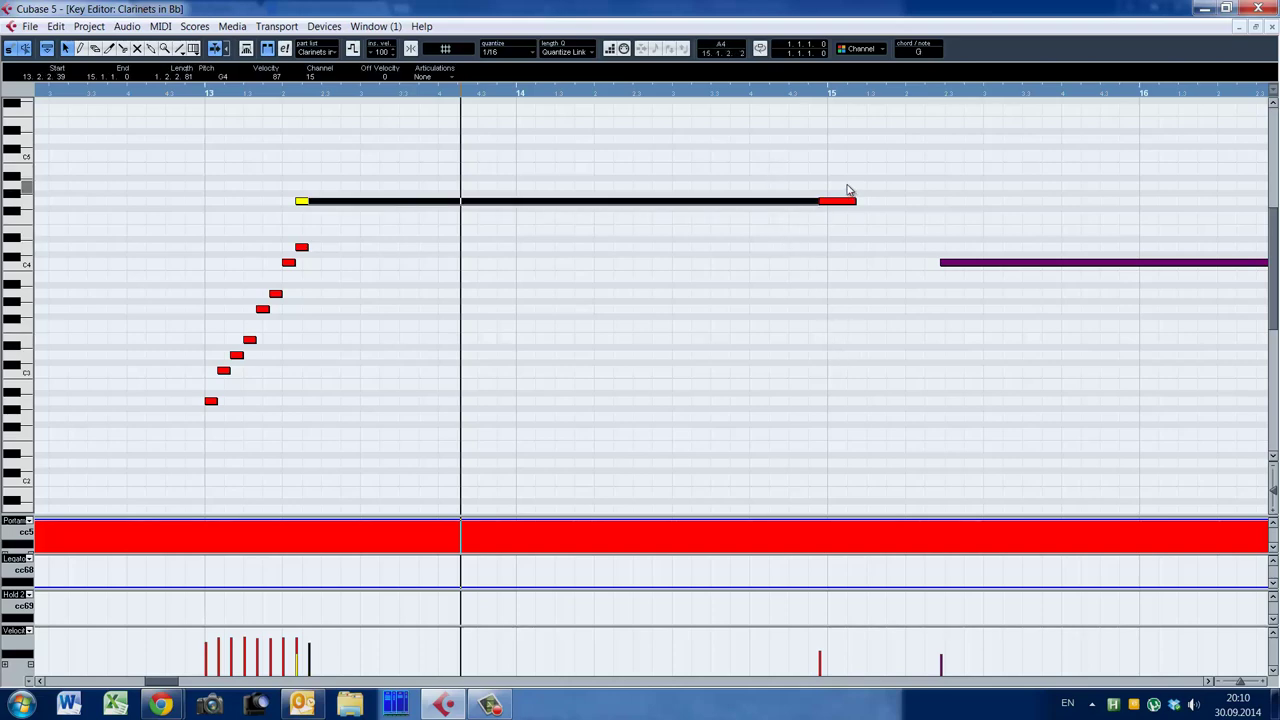
Play the clarinet passage from just before bar 13 through the start of the long purple note after bar 15
key("alt+shift")
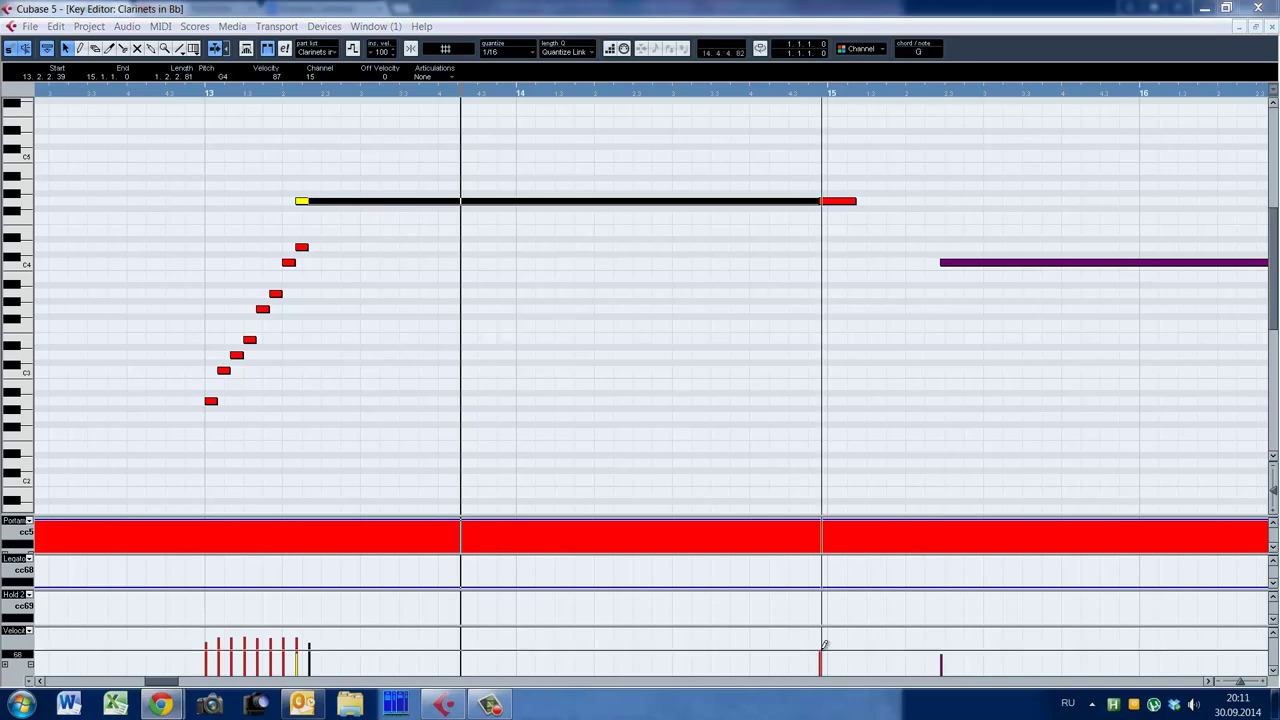
key("alt+shift")
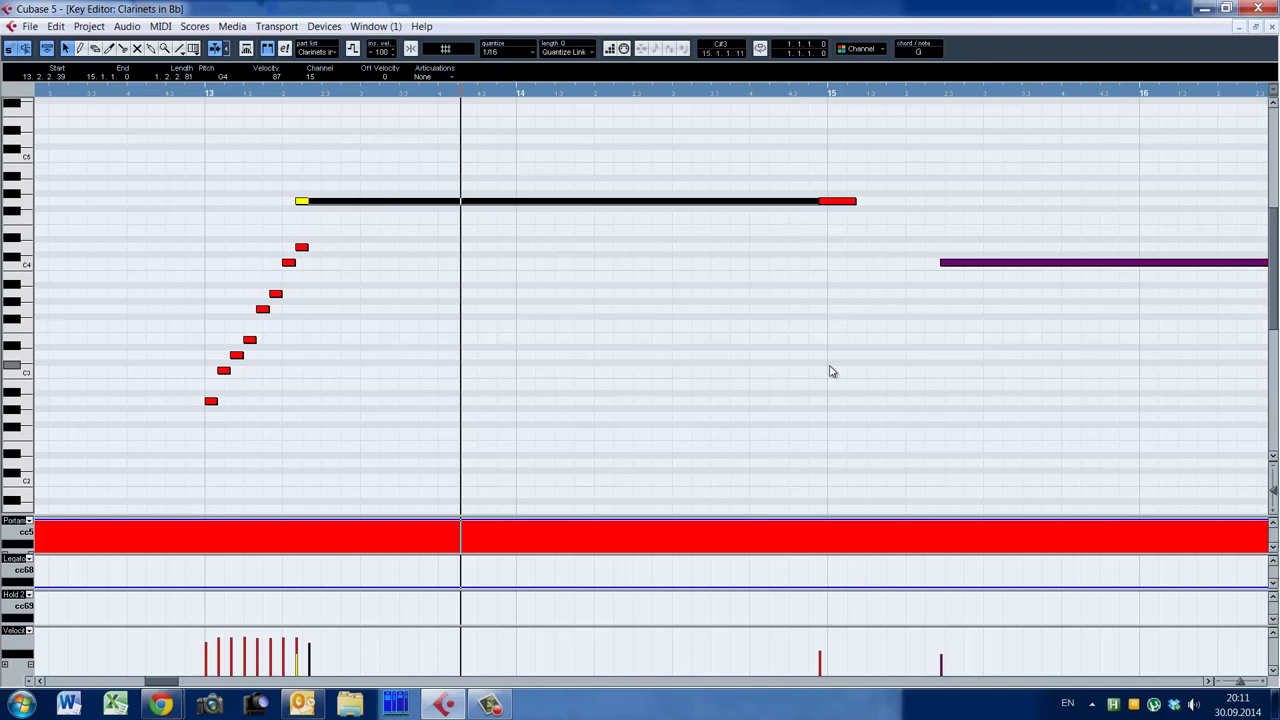
key("g")
key("g")
key("g")
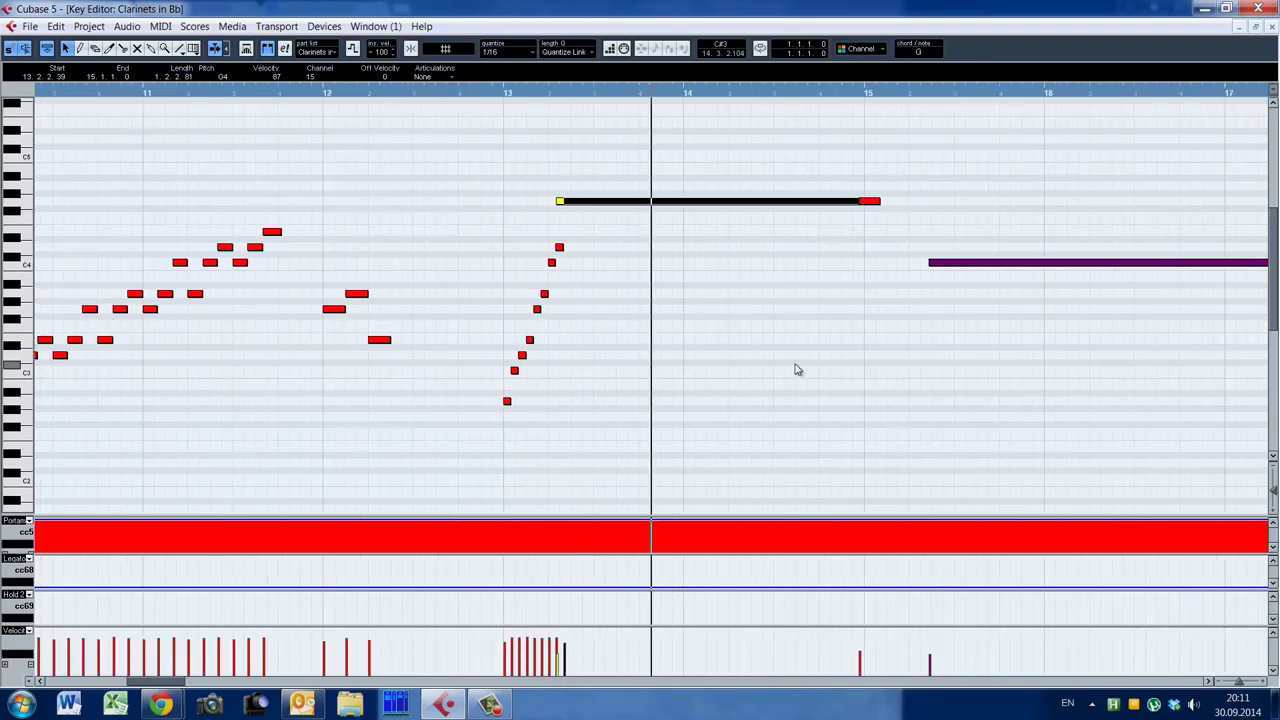
left_click(492, 96)
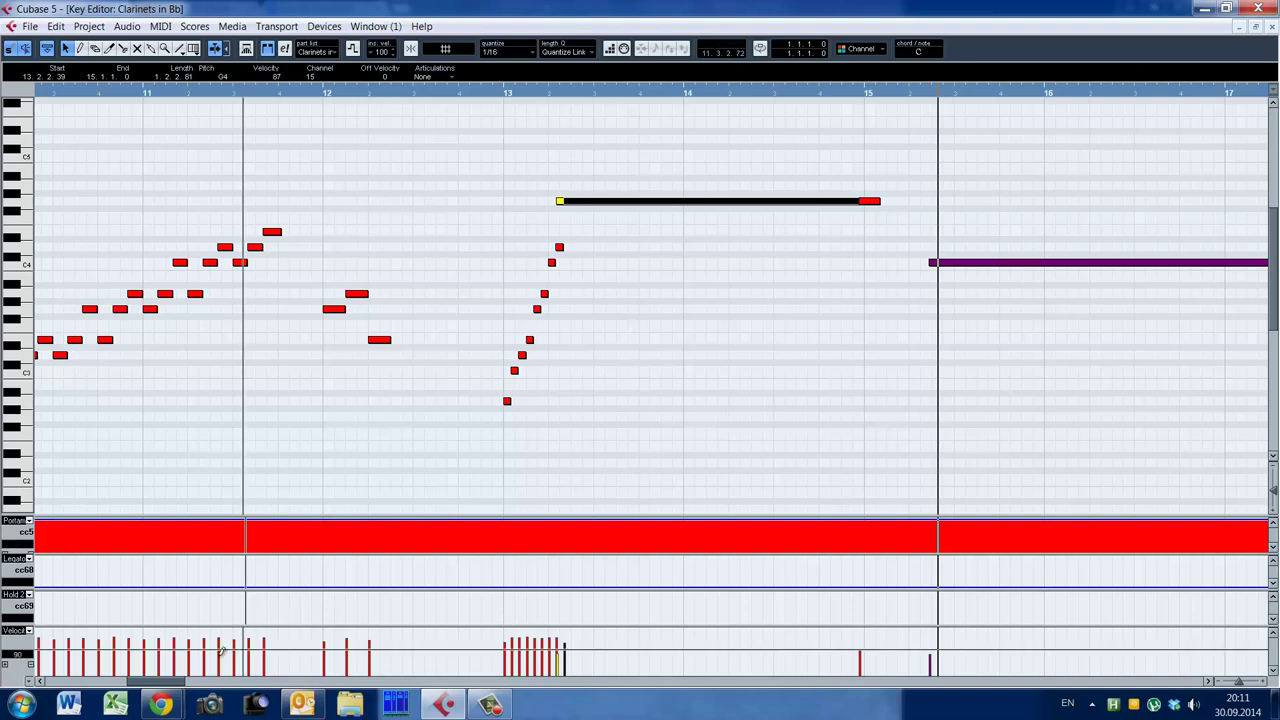
Play the long purple C4 note from just before its start in bar 15
left_click_drag(176, 684, 202, 688)
left_click(466, 362)
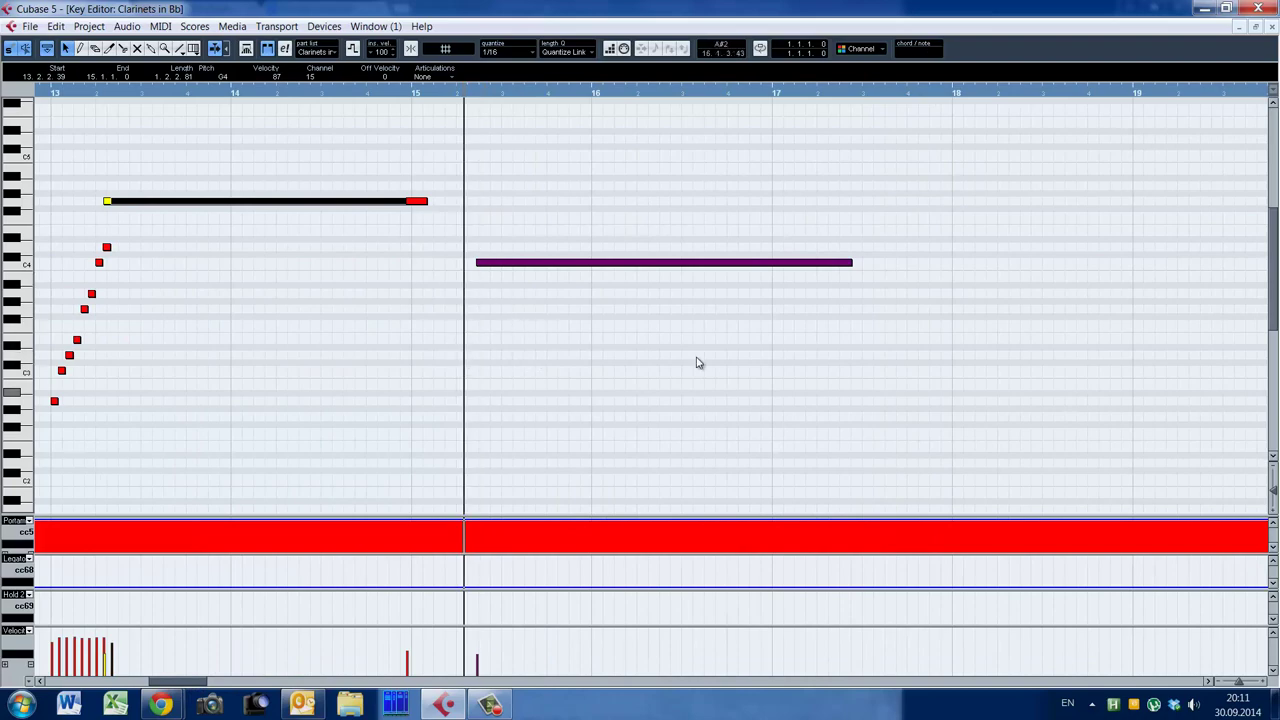
key("space")
Bring the clarinet phrase in bars 35 to 38 into view and select its notes
key("g")
key("g")
key("g")
key("g")
key("g")
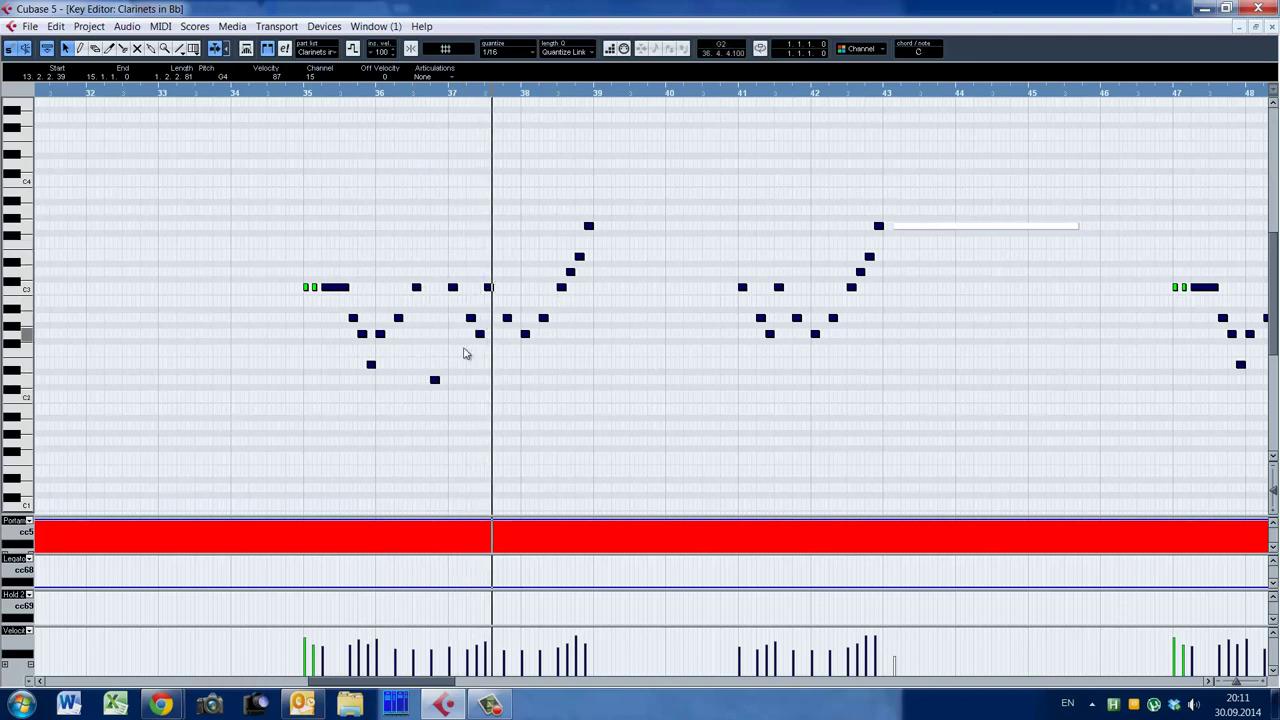
left_click_drag(611, 201, 340, 449)
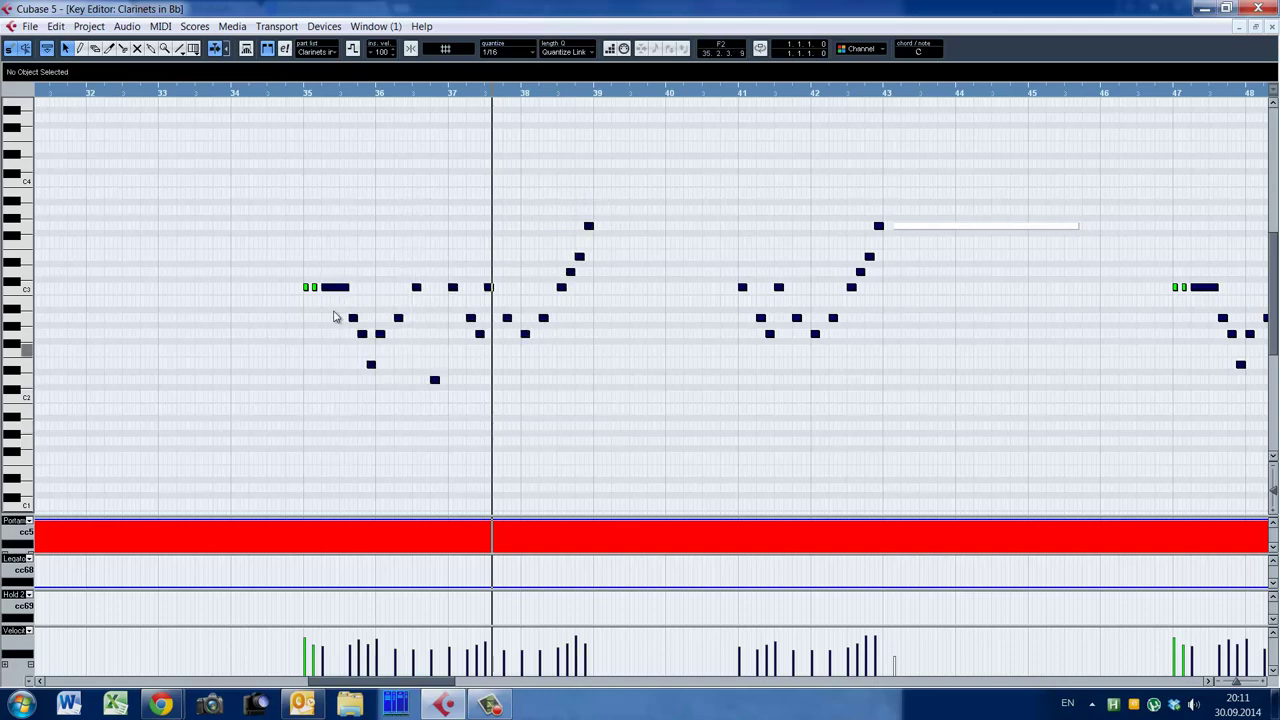
Bring up the EastWest Clarinet instrument window and move it clear of the notes in bars 35 to 38
key("alt+Tab")
left_click_drag(495, 111, 1071, 122)
left_click(457, 195)
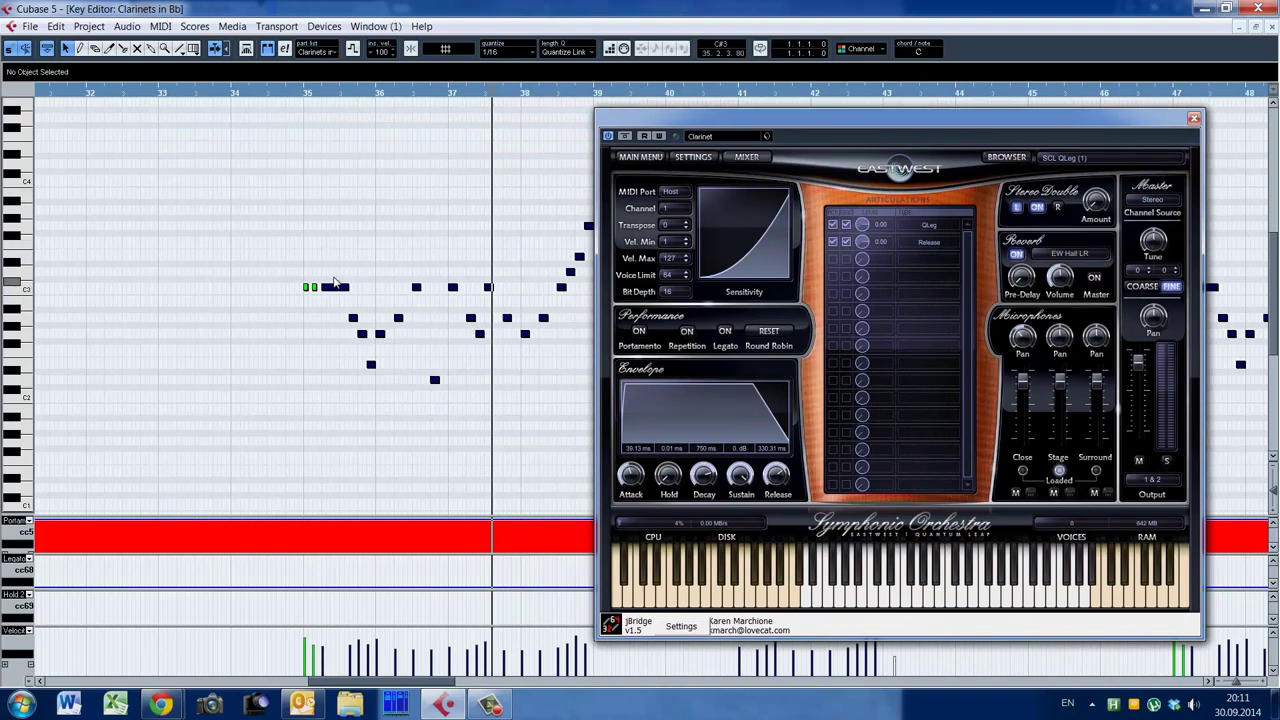
left_click_drag(752, 125, 811, 142)
Play the clarinet phrase from just before bar 35 to the beginning of bar 37
left_click(300, 312)
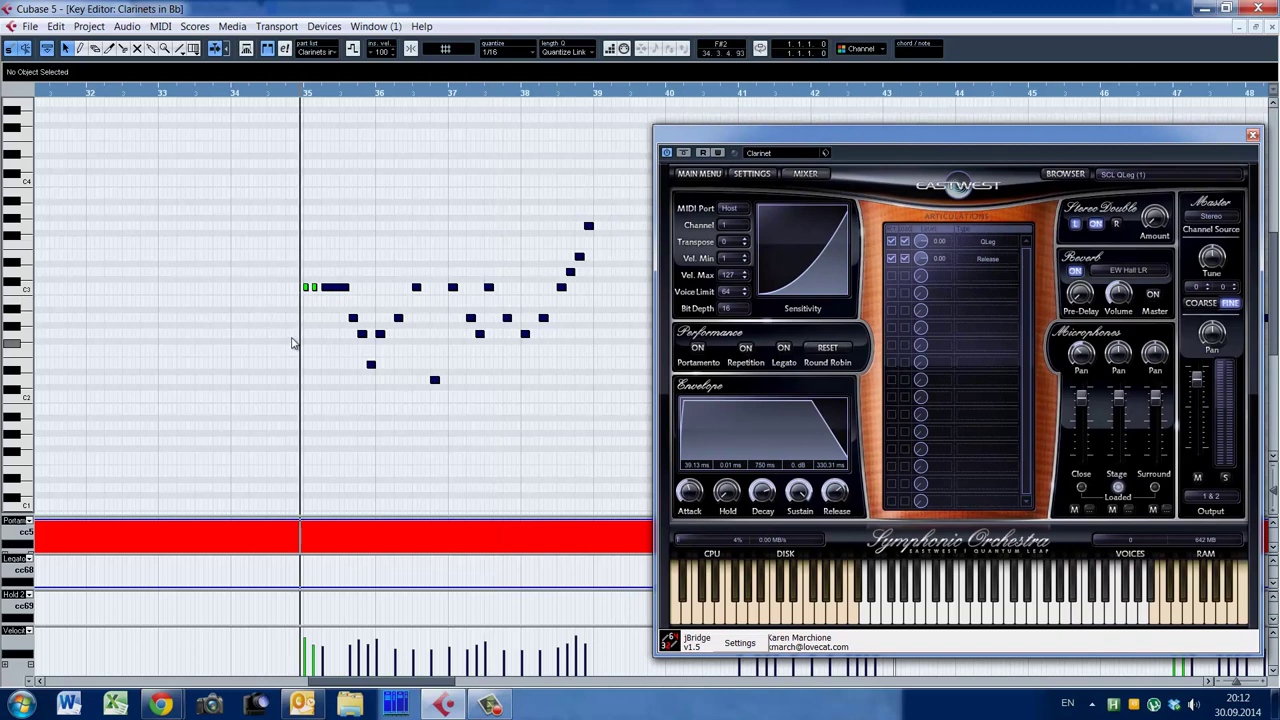
key("space")
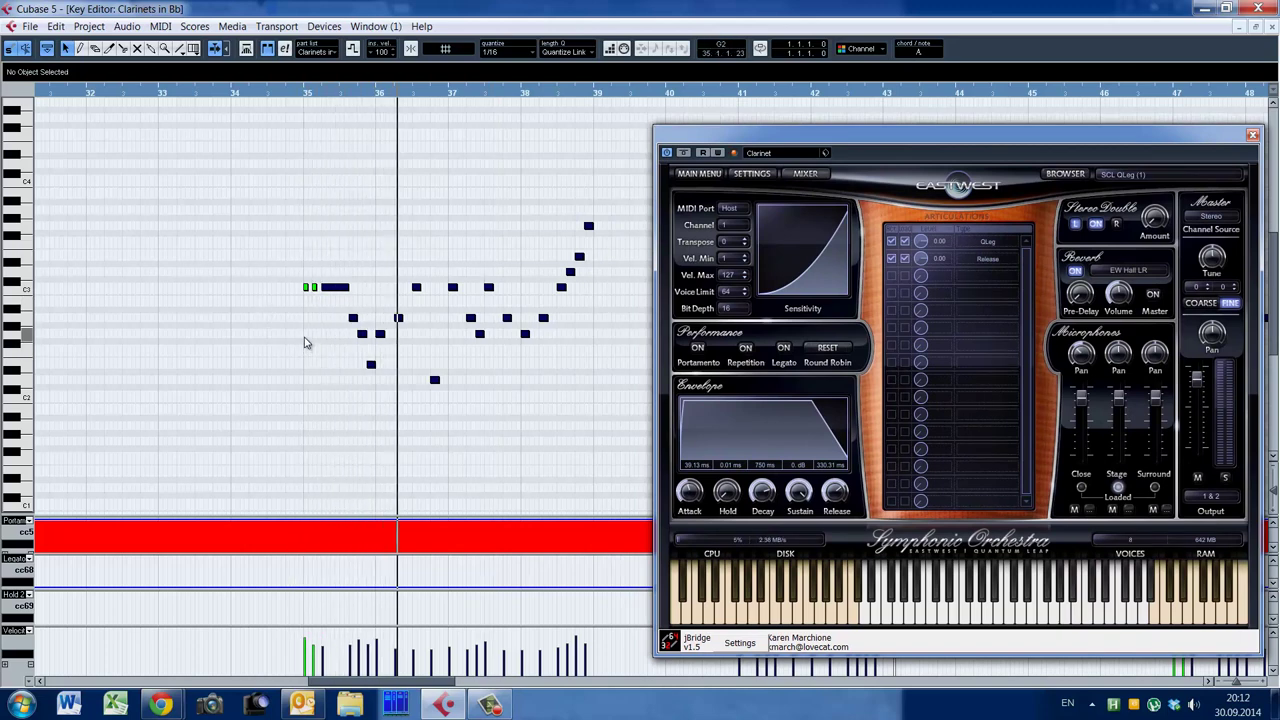
key("space")
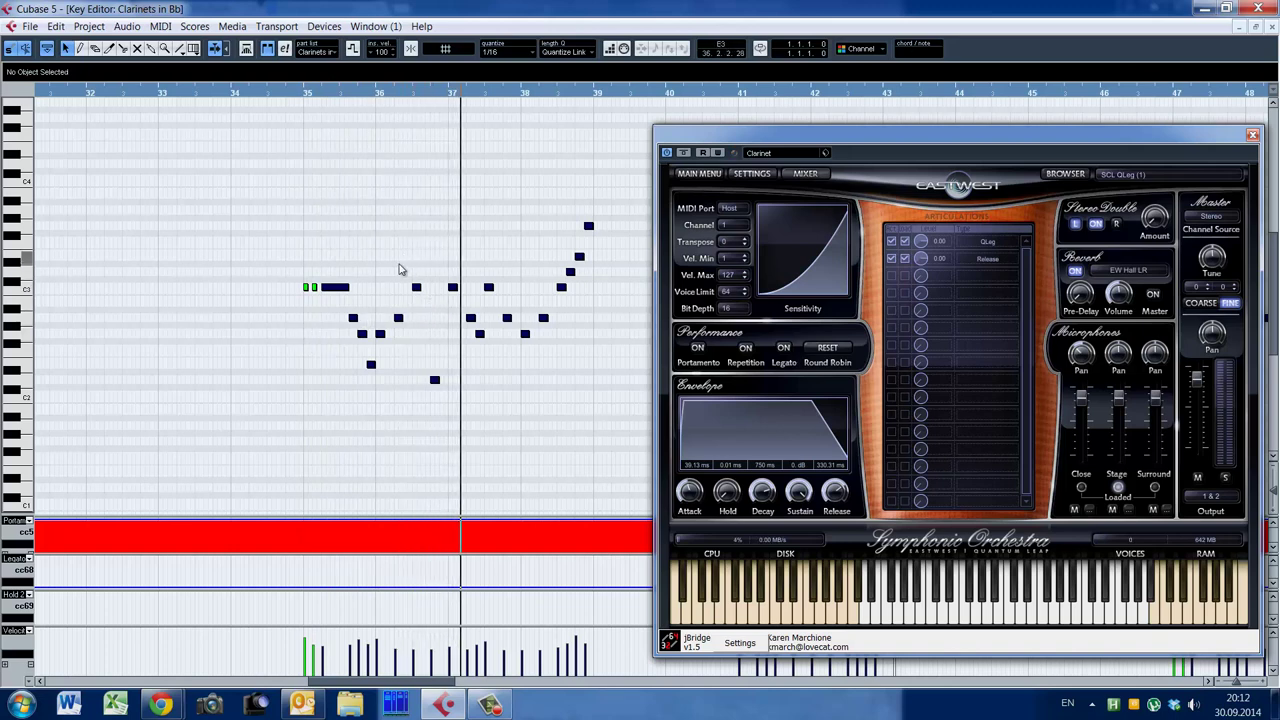
Assign the three C3 notes in bars 36 and 37 to the green channel, open the instrument browser, and replay the phrase
left_click_drag(392, 284, 517, 293)
left_click(406, 294)
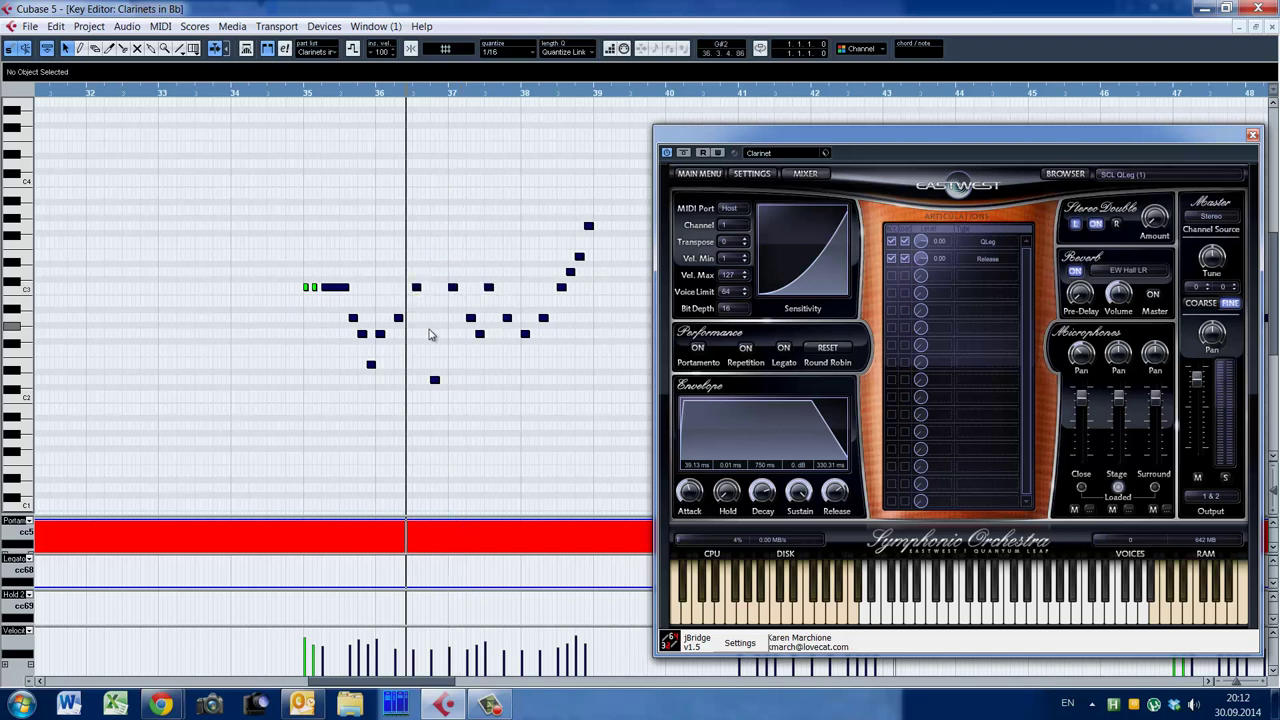
left_click_drag(397, 260, 508, 302)
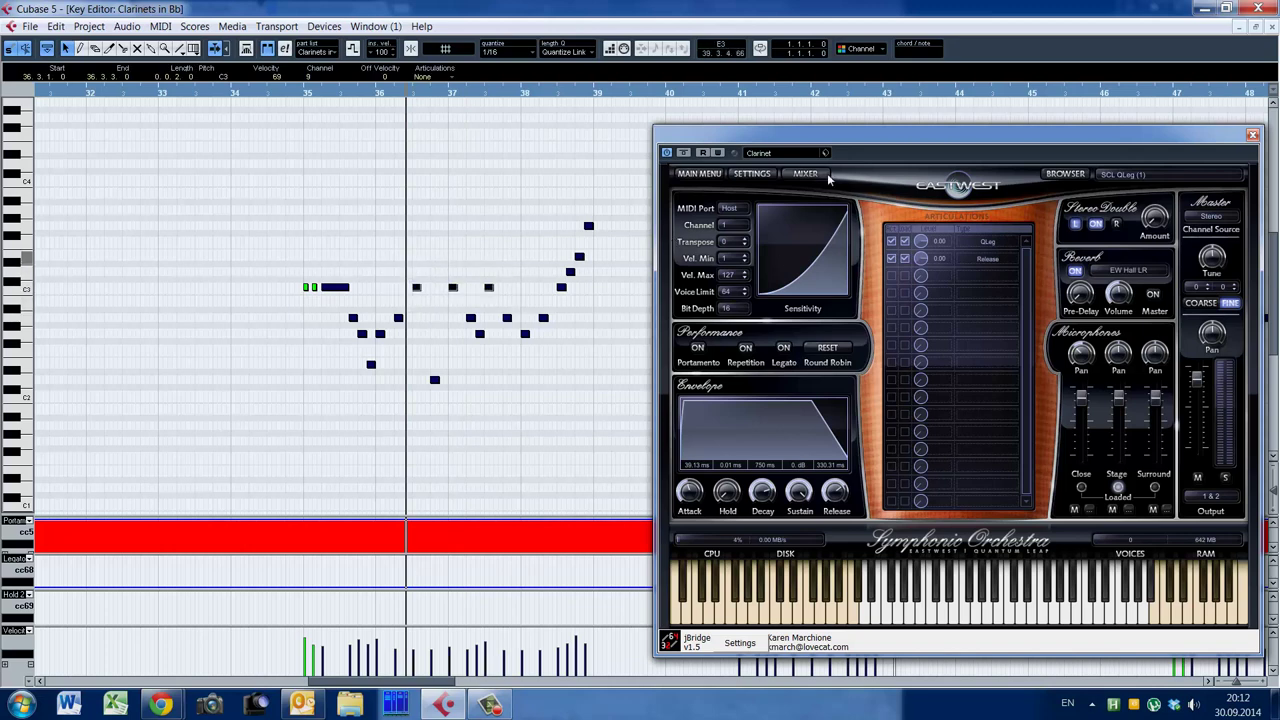
left_click(1066, 174)
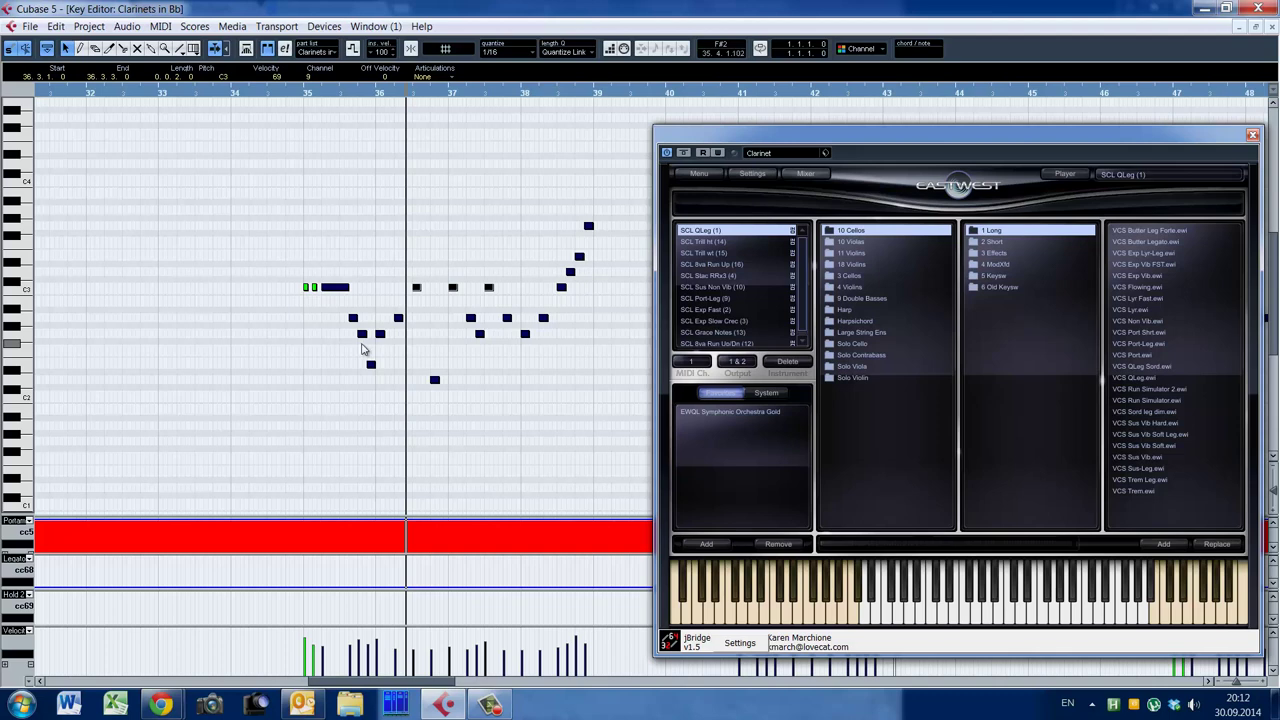
left_click(377, 276)
key("space")
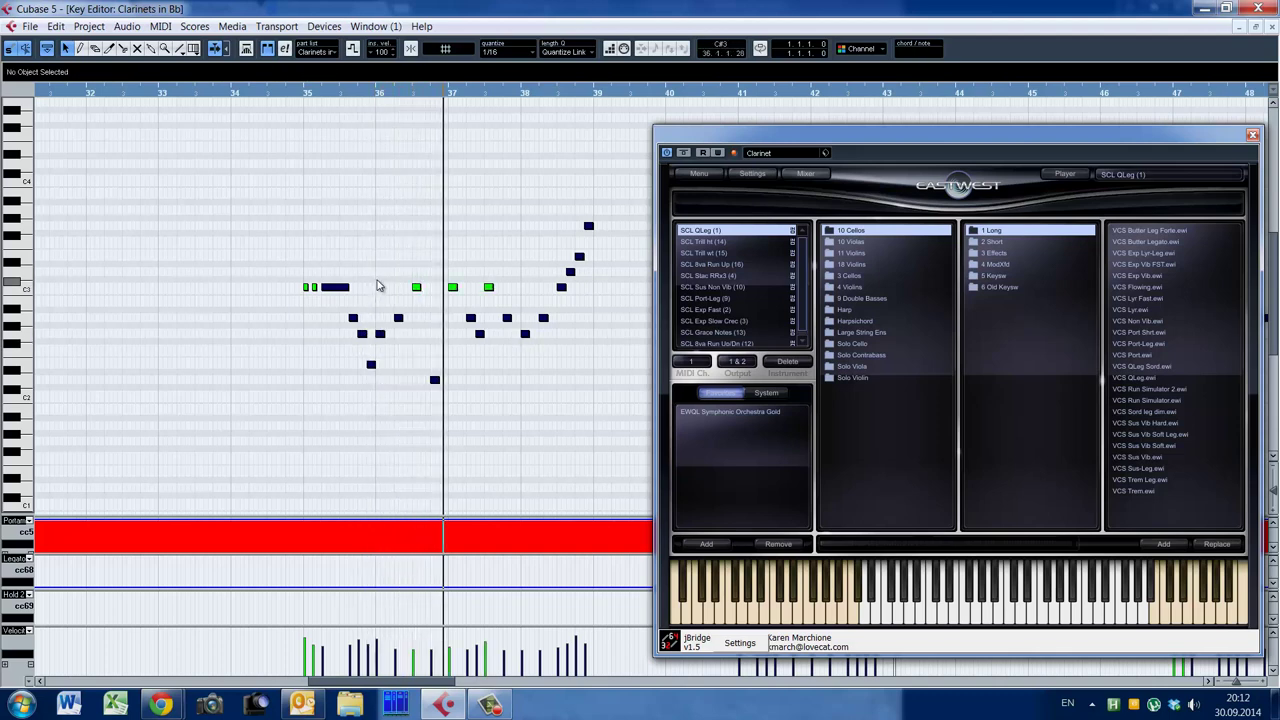
Restore the bar 36 C3 note to its dark blue channel, keep both bar 37 C3 notes green, and replay
left_click_drag(427, 277, 436, 300)
left_click_drag(461, 308, 505, 298)
key("ctrl+z")
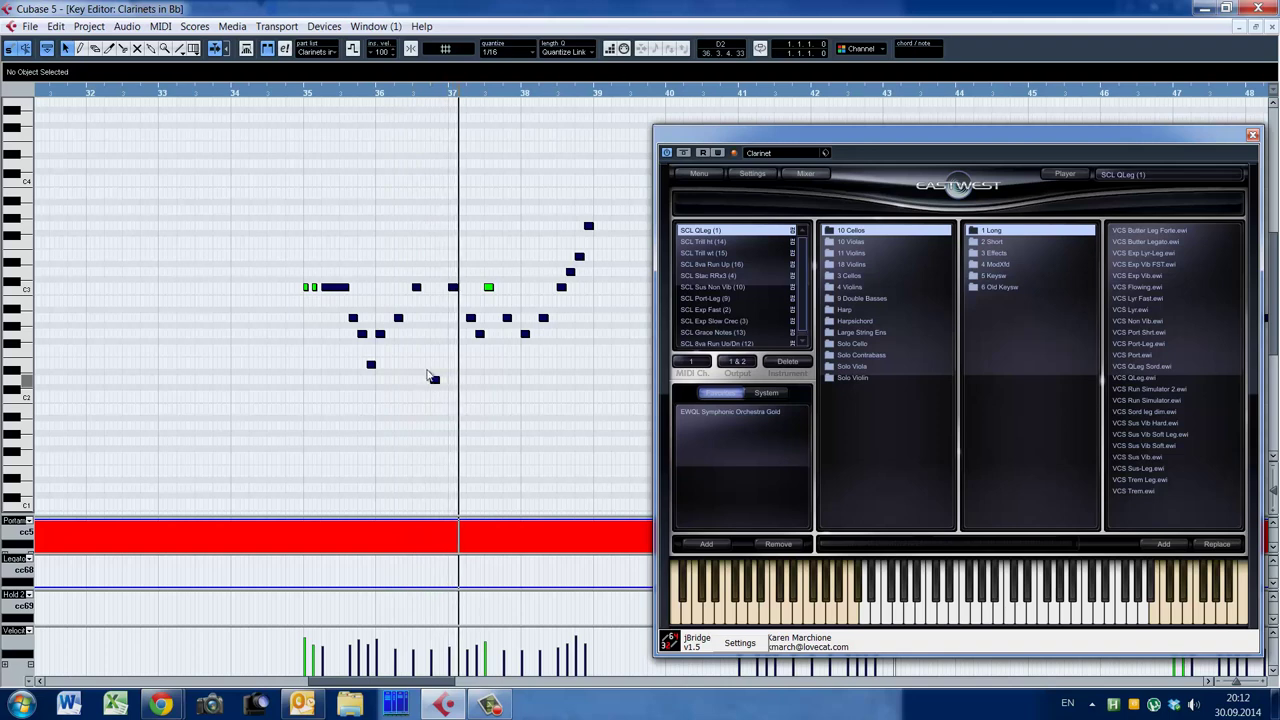
left_click_drag(443, 267, 470, 298)
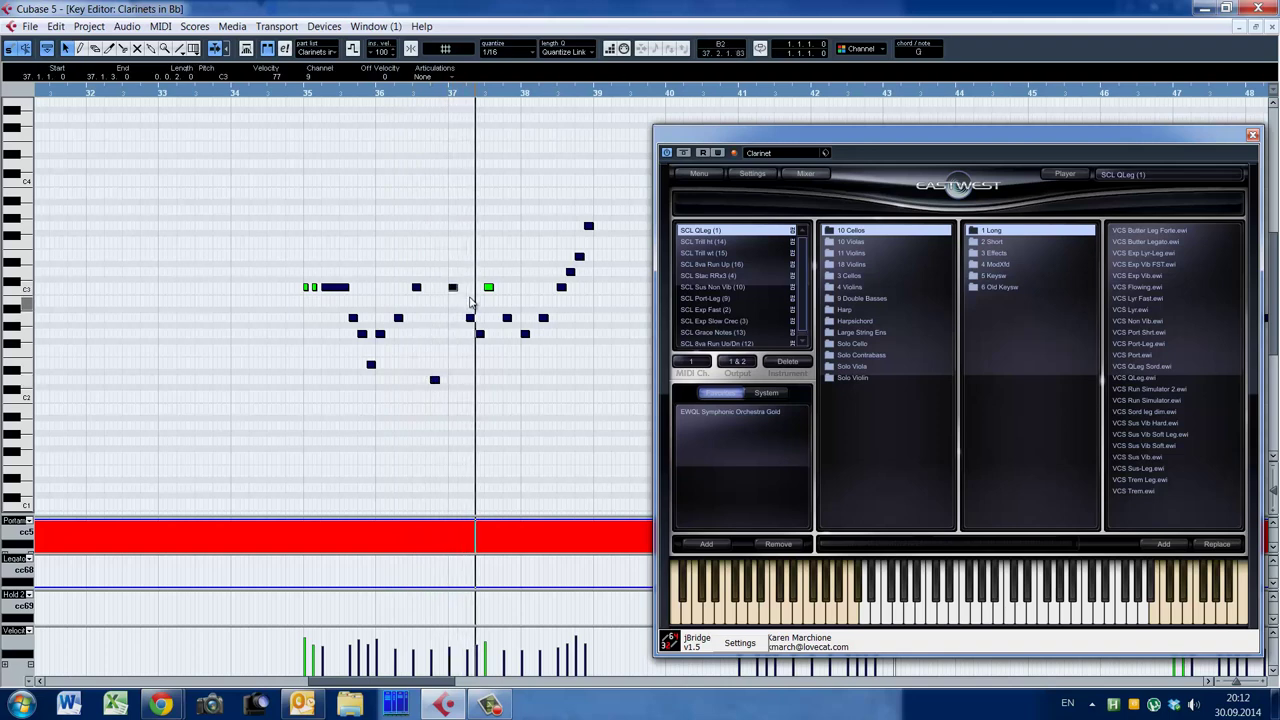
left_click(378, 420)
key("space")
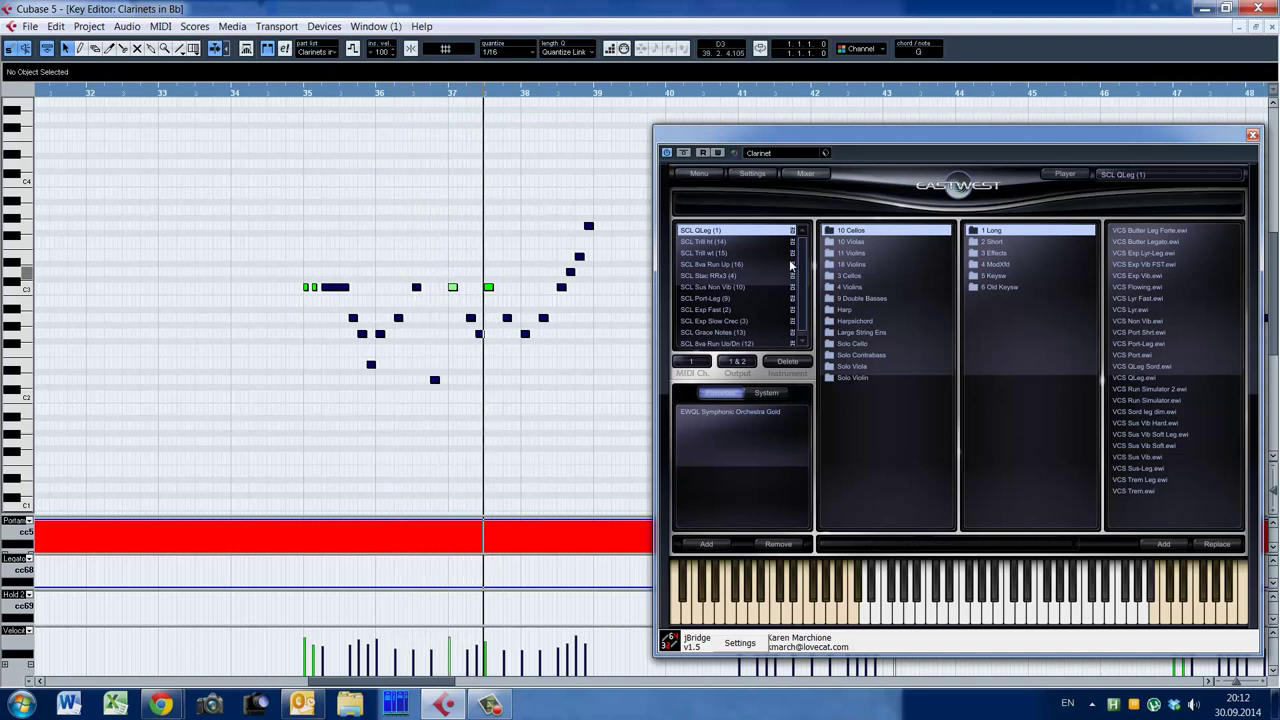
Select the SCL Stac RRx3 (4) articulation in the instrument list and replay the clarinet phrase
left_click(709, 275)
left_click(352, 423)
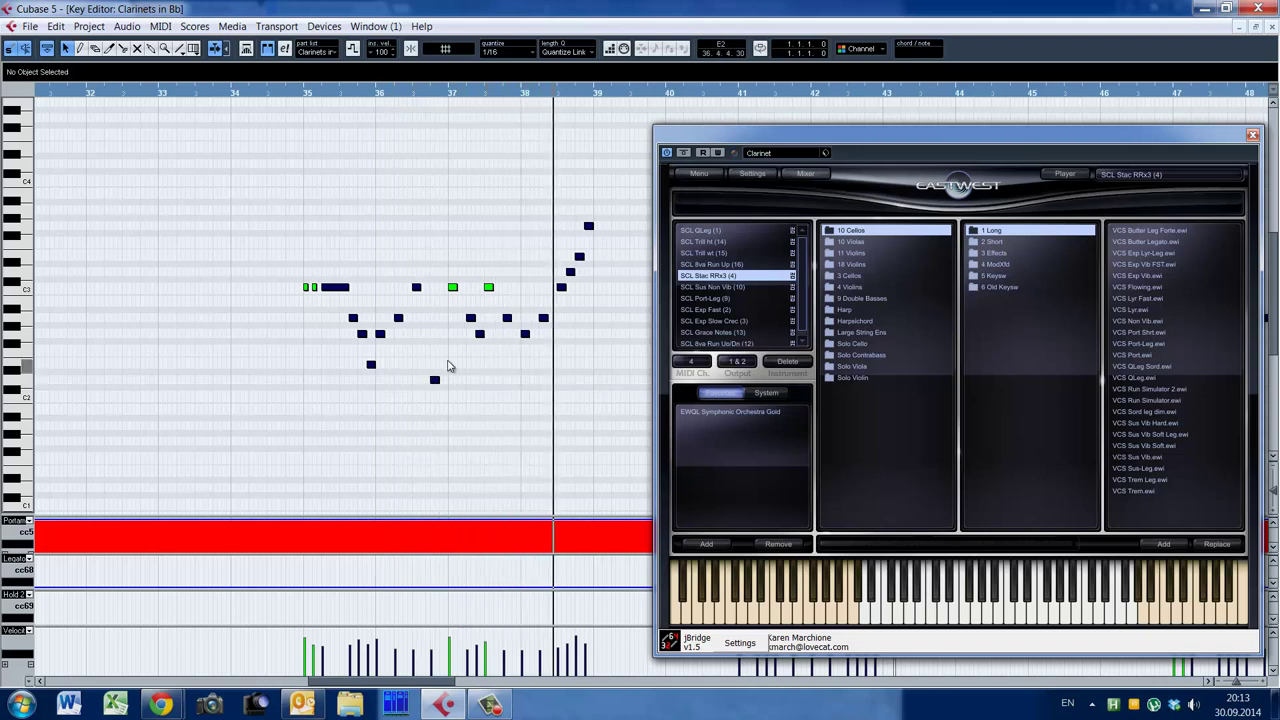
Pick out the C3 notes in bar 37 of the clarinet part and play back the phrase in bars 35 to 38
left_click_drag(437, 272, 462, 300)
left_click(423, 337)
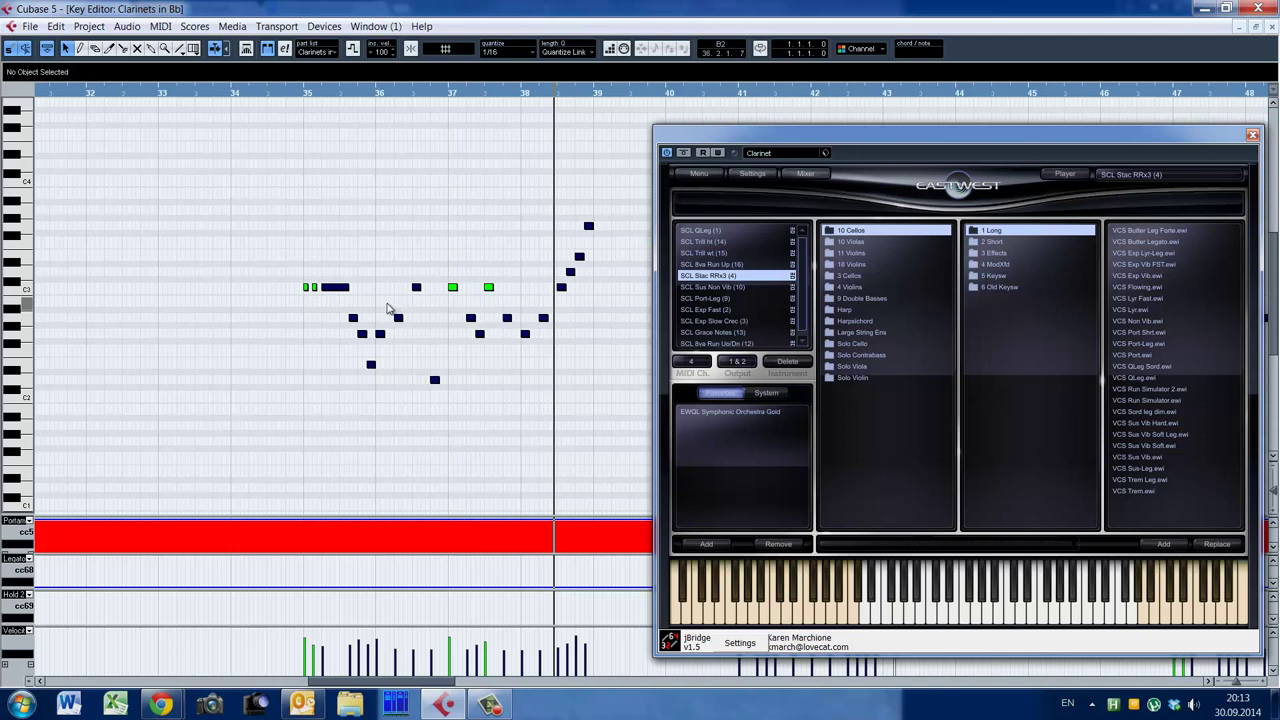
left_click_drag(332, 305, 579, 399)
left_click(579, 399)
left_click_drag(471, 267, 503, 297)
left_click(478, 250)
key("KP_0")
key("space")
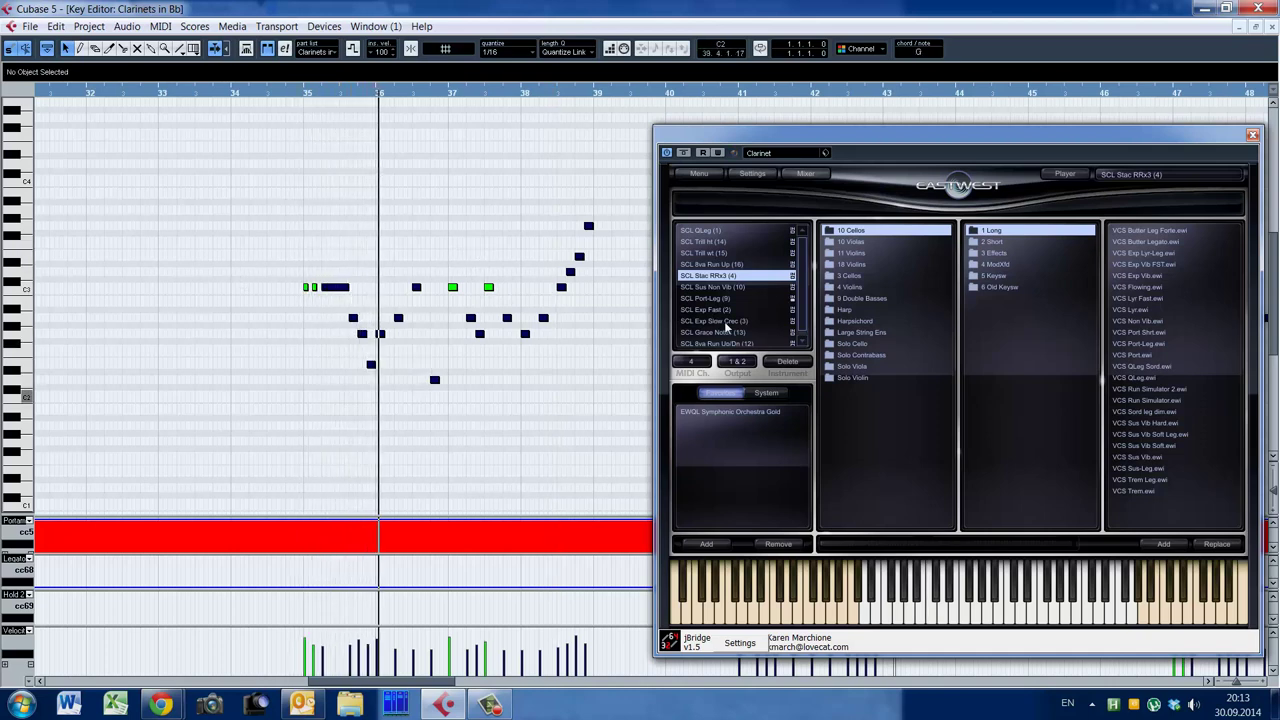
key("space")
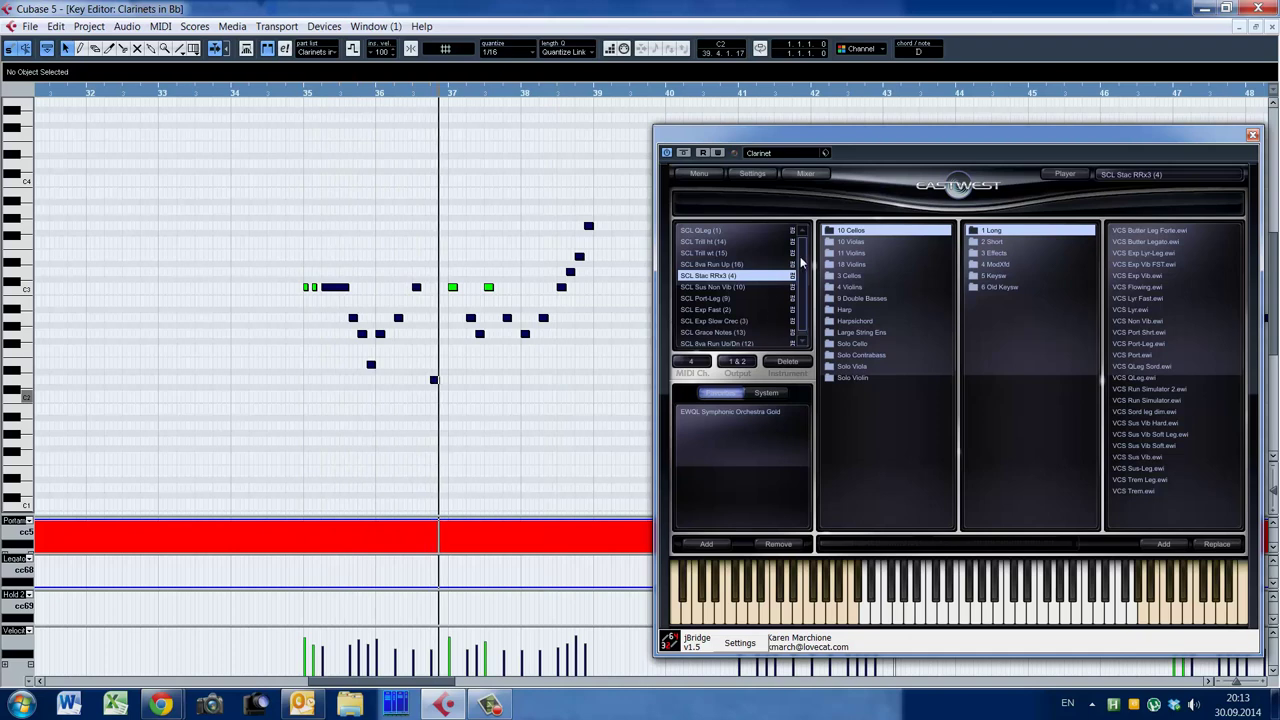
Set the C3 note at the start of bar 37 to channel 10 and play the passage from just before bar 36
left_click_drag(439, 262, 466, 299)
key("4")
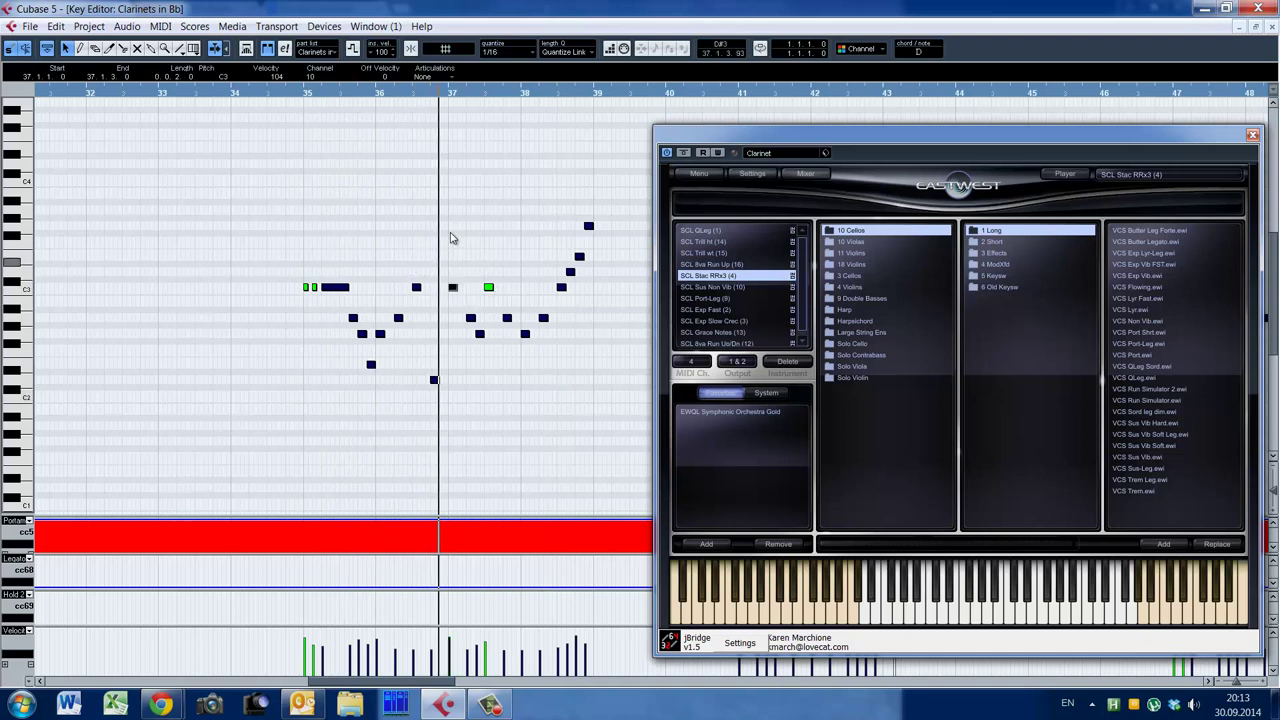
left_click(460, 257)
left_click(434, 276)
left_click(403, 258)
left_click(363, 93)
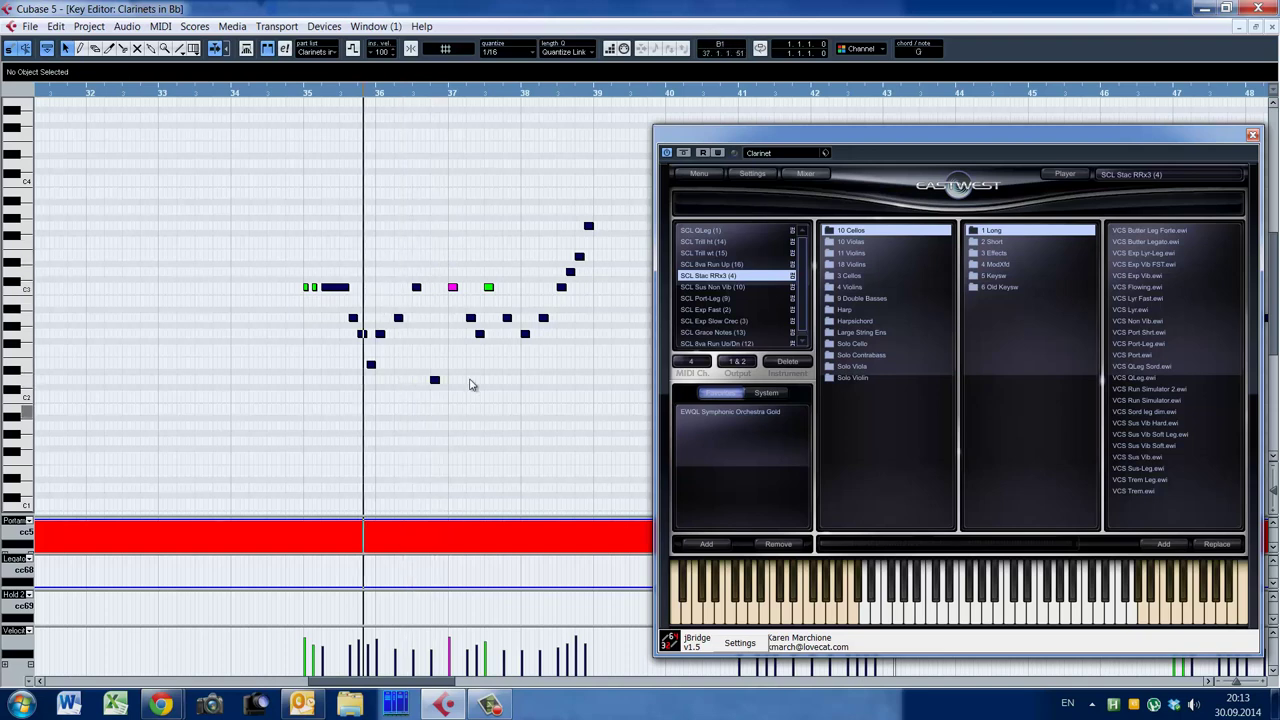
key("space")
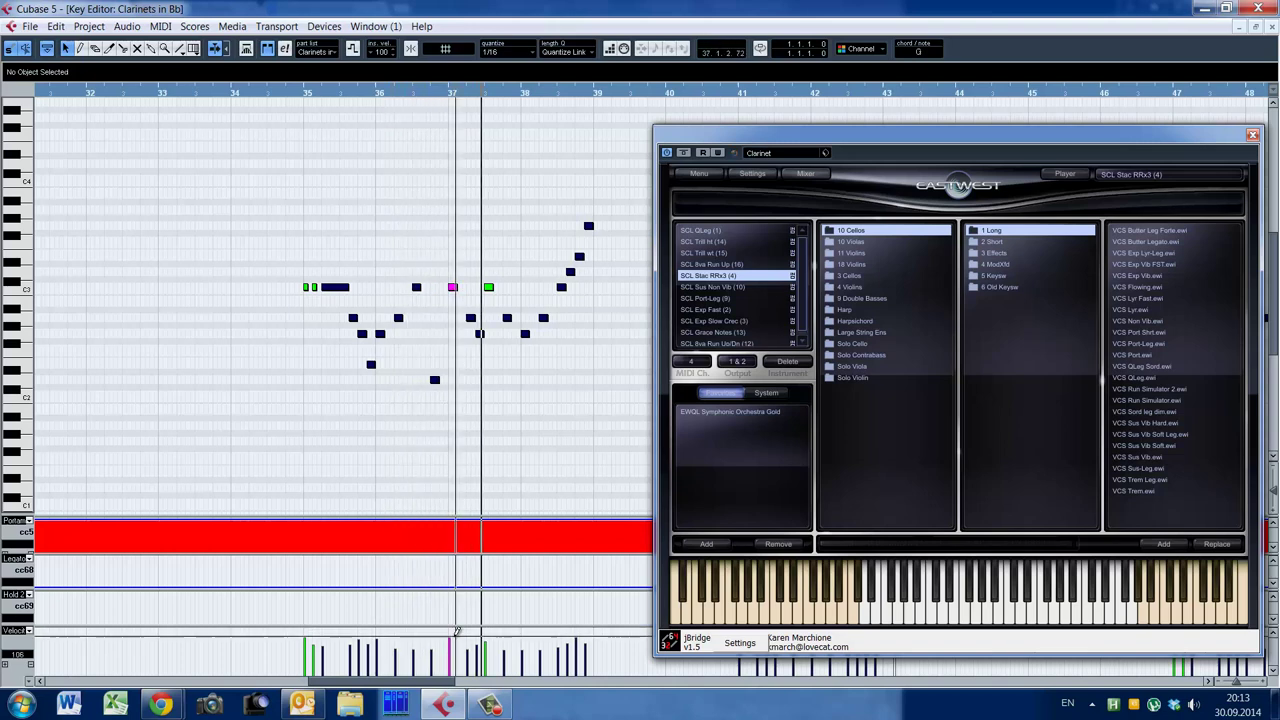
Replay the phrase and set the velocity of the C3 note at the start of bar 37 to about 79
left_click(330, 348)
key("space")
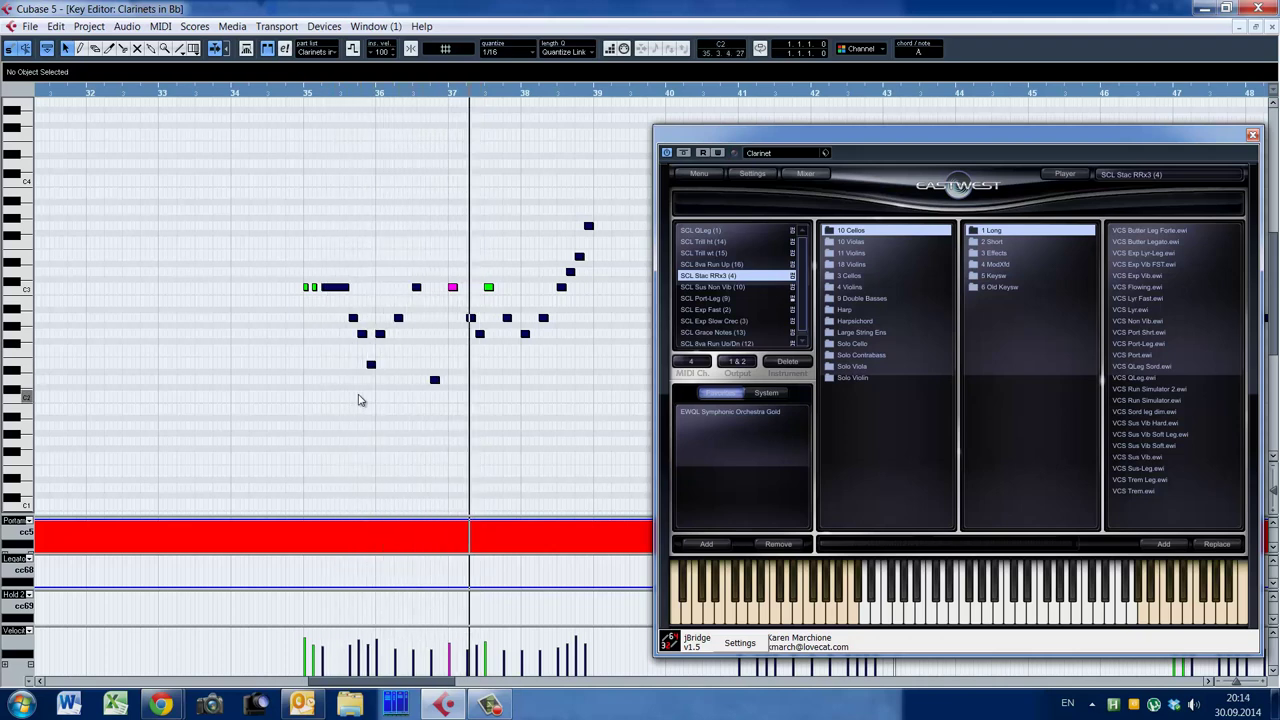
key("space")
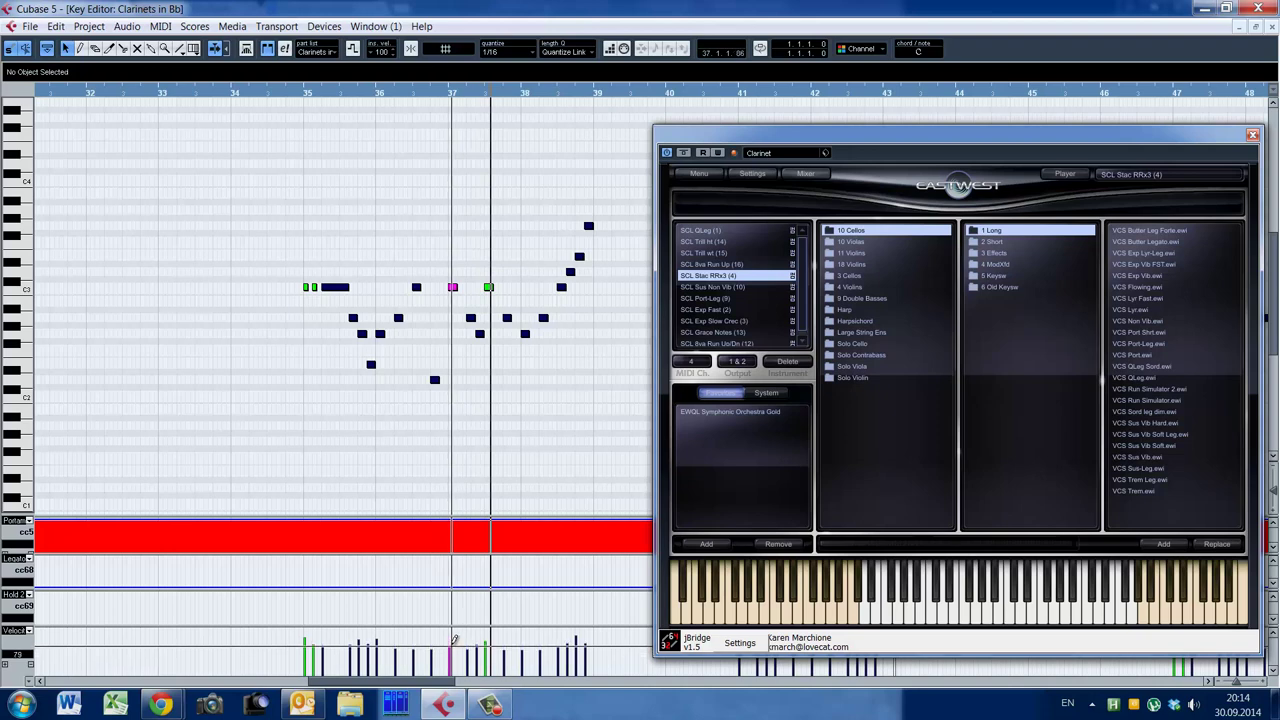
Replay the phrase from bar 35 and set the velocity of the green C3 note on beat 3 of bar 37 to 108
left_click(294, 414)
key("space")
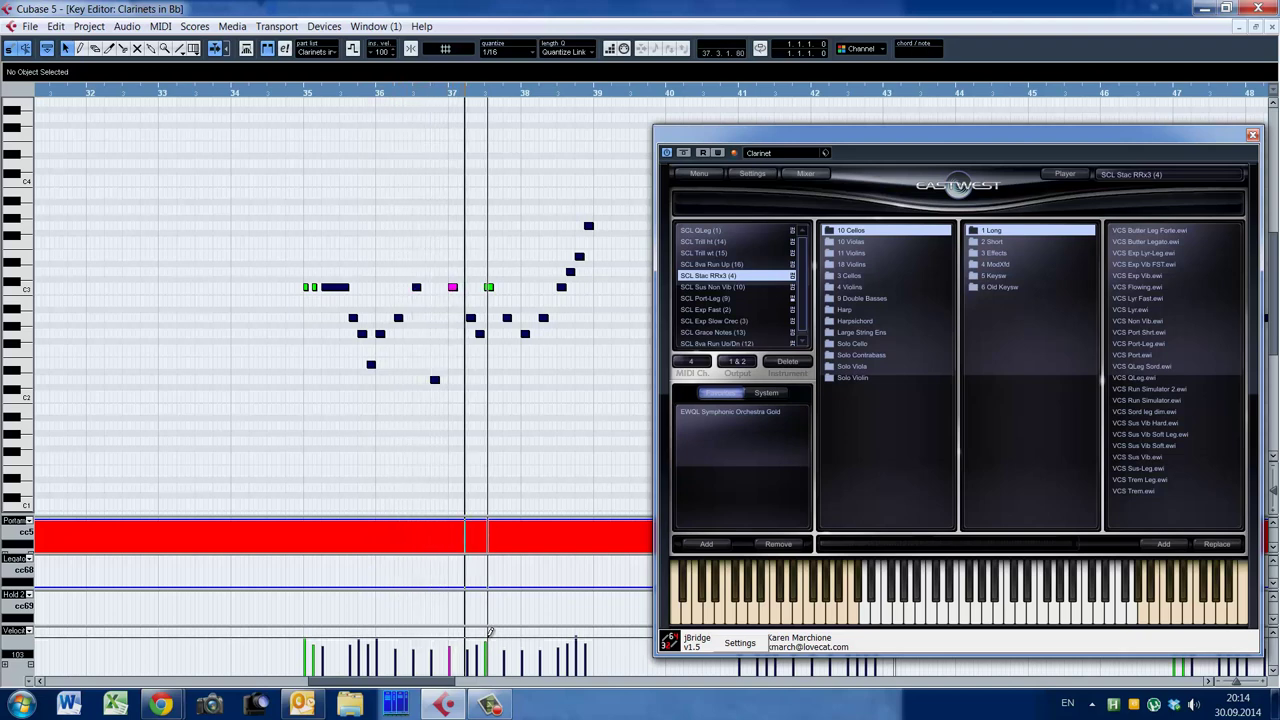
key("space")
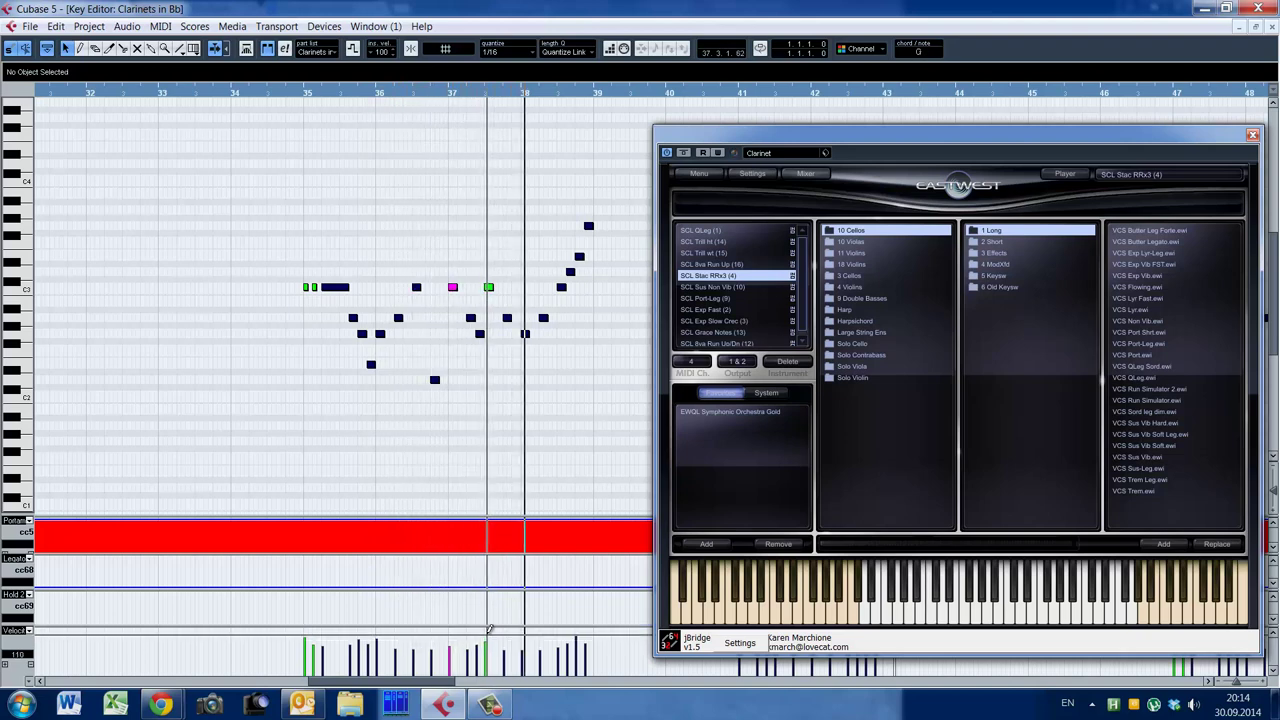
left_click(297, 403)
key("space")
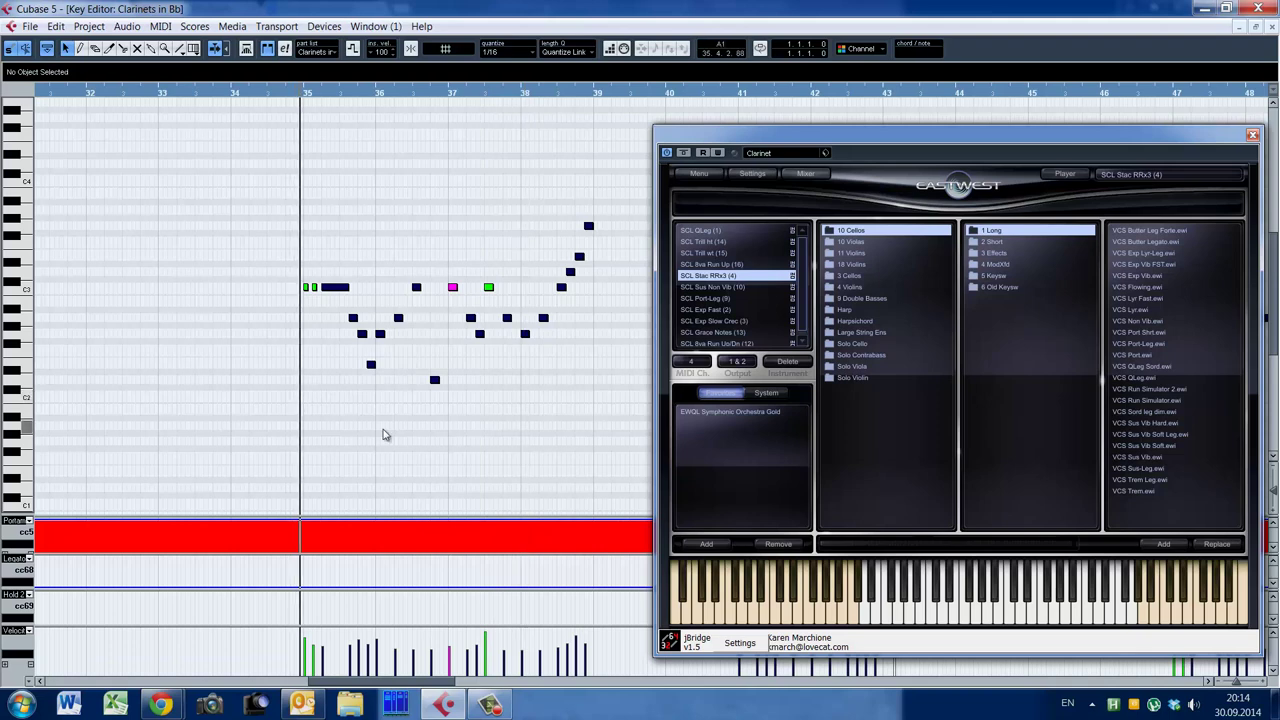
Play the clarinet phrase once more and close the instrument window
left_click(287, 345)
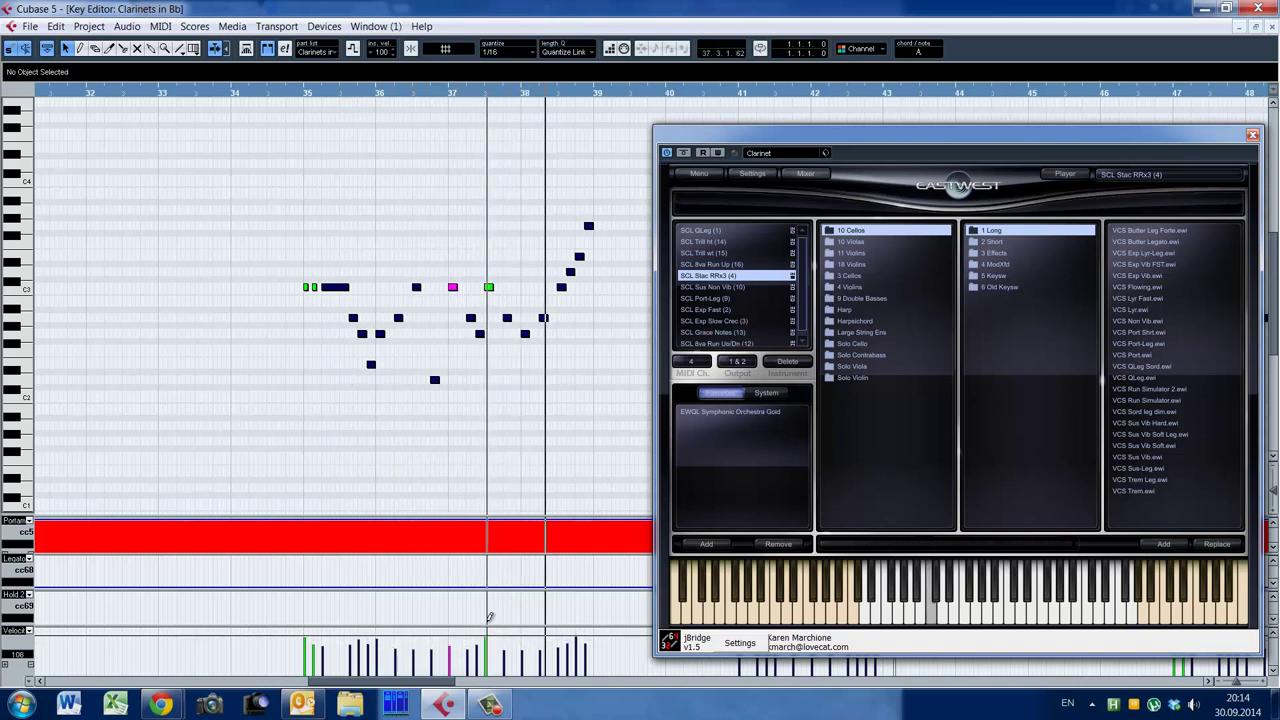
left_click(403, 446)
key("space")
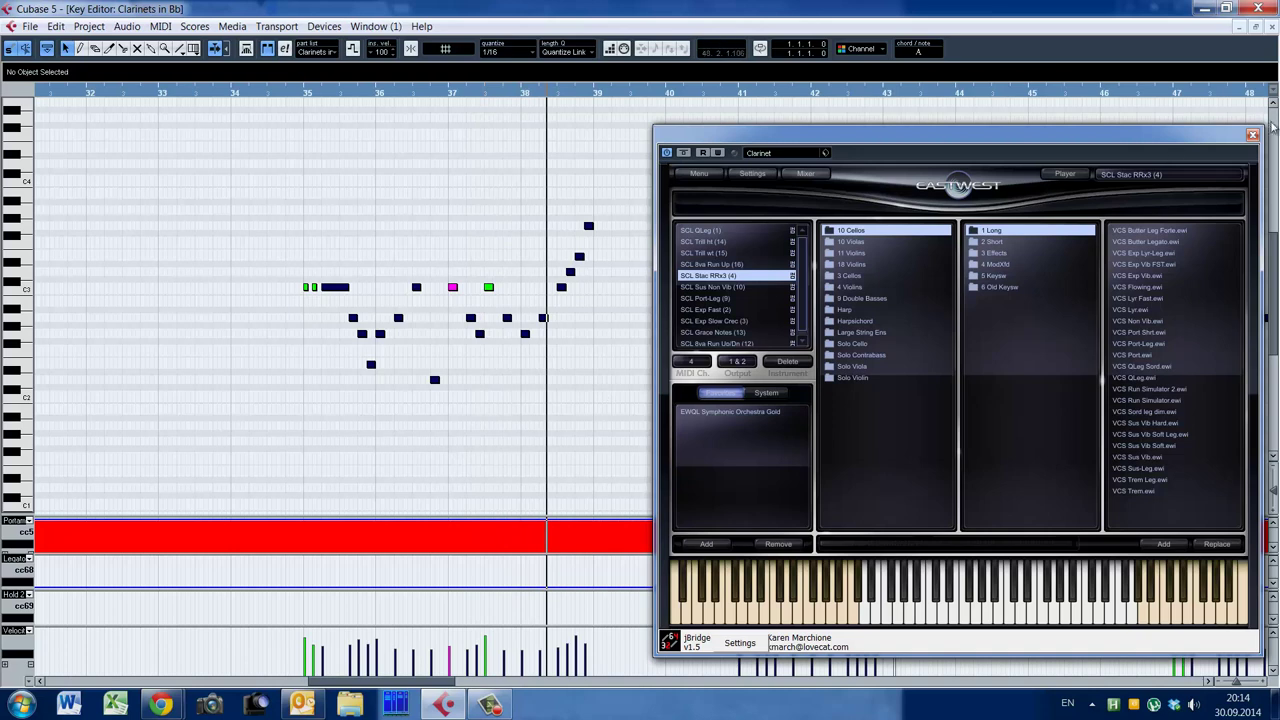
left_click(1253, 134)
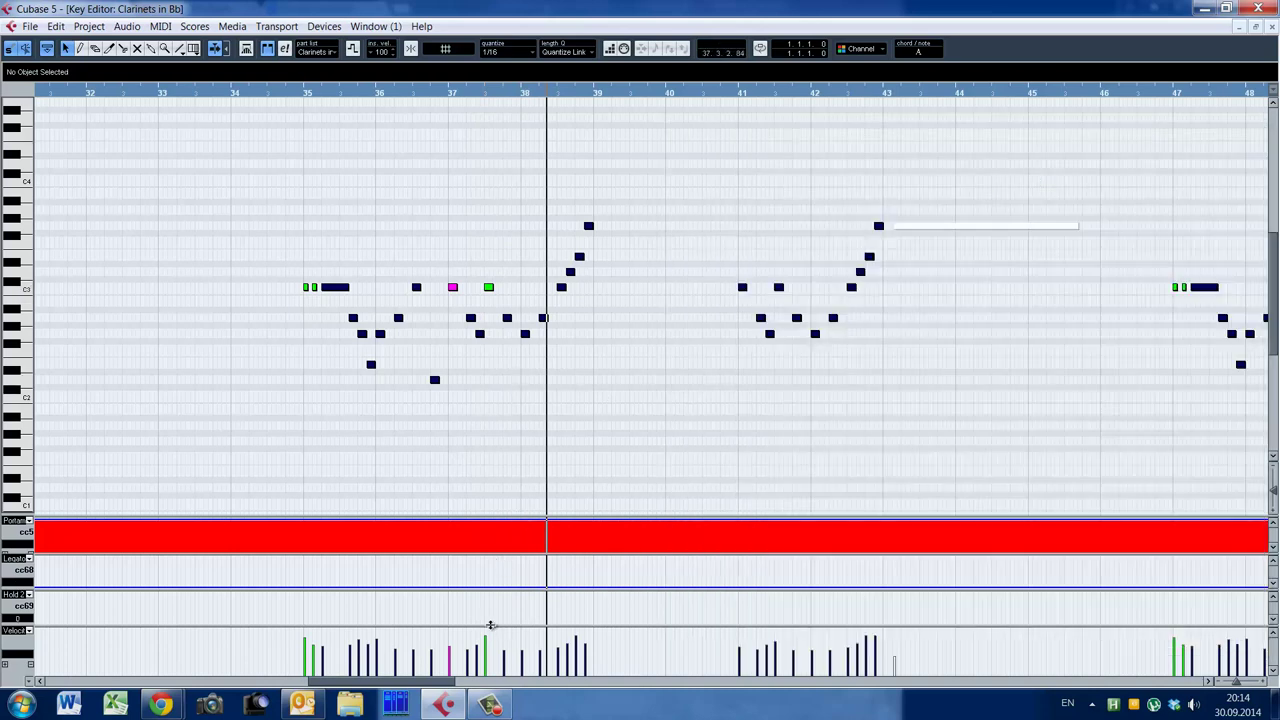
Enlarge the velocity lane, try another velocity for the C3 note on beat 3 of bar 37, undo it and restore the lane height
left_click_drag(490, 625, 508, 490)
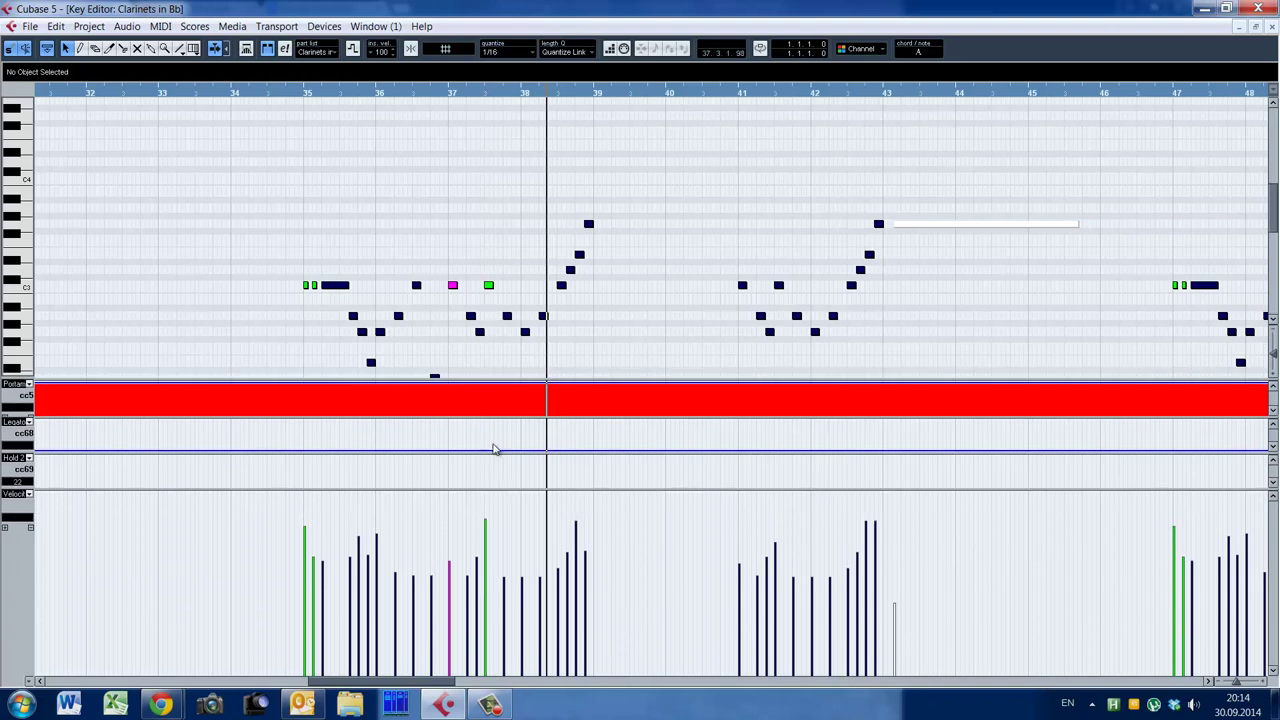
left_click(488, 286)
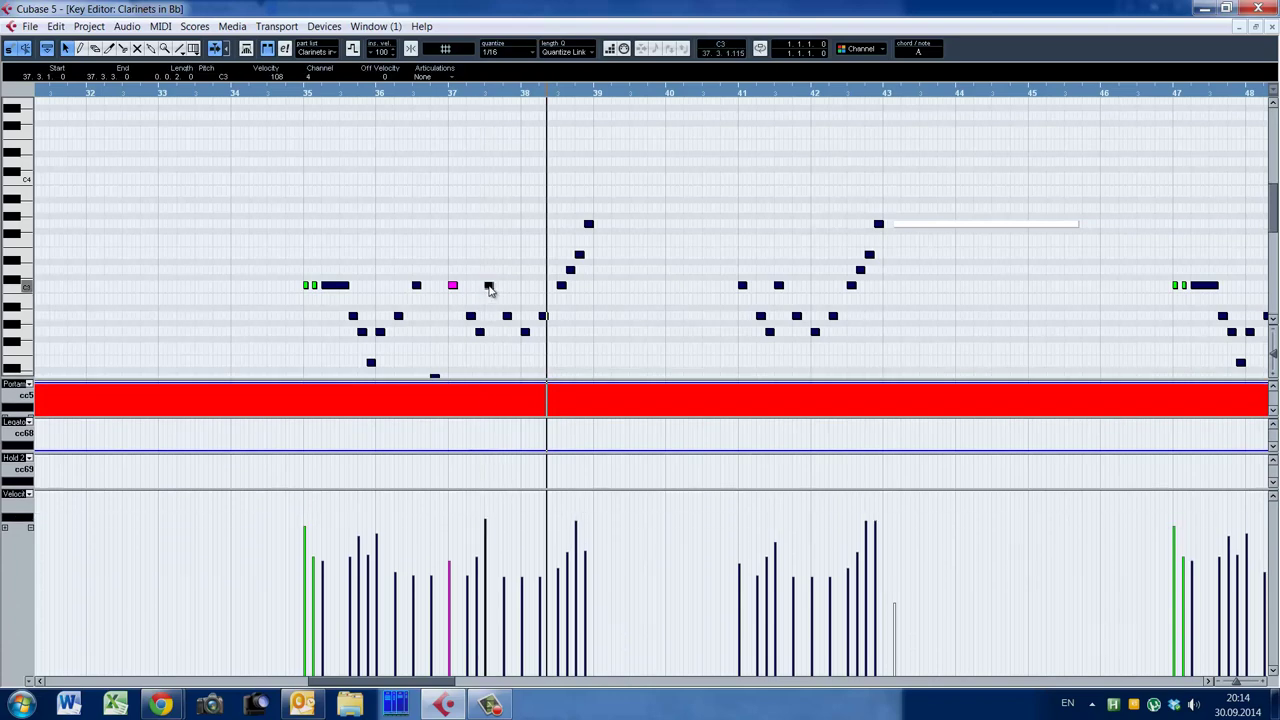
left_click(490, 505)
key("ctrl+z")
left_click_drag(625, 488, 631, 627)
left_click(877, 213)
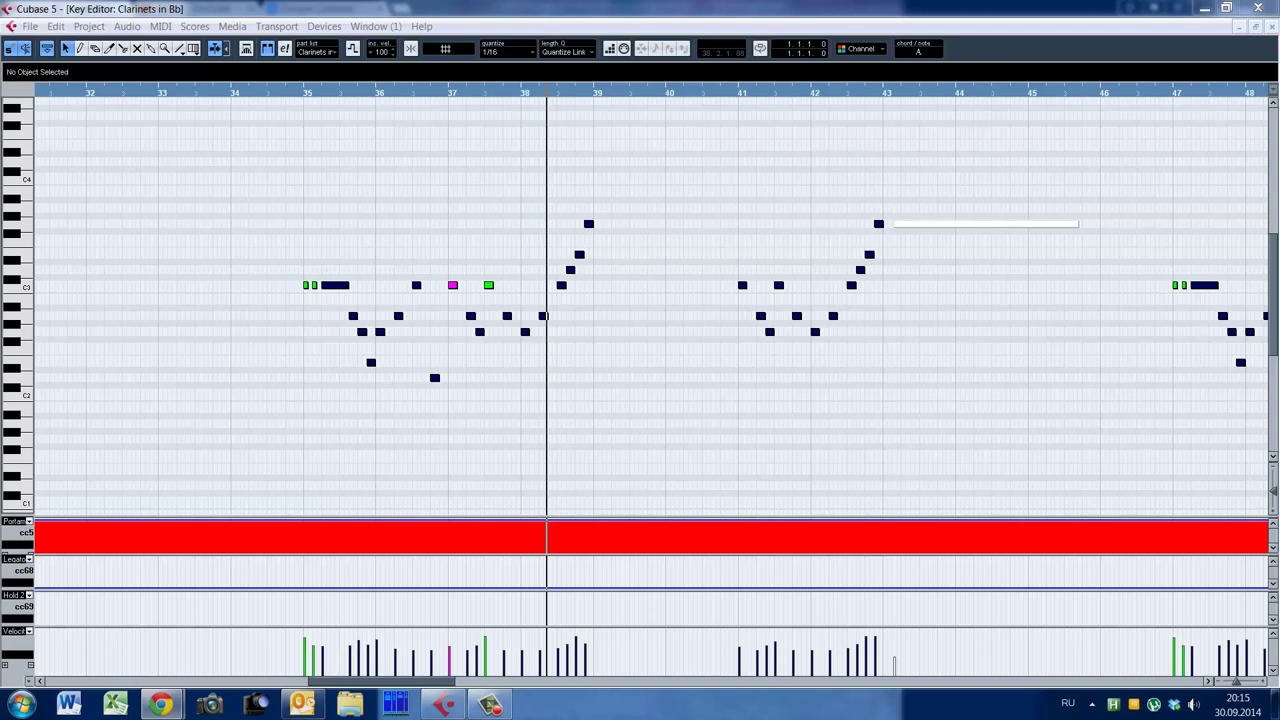
Leave the clarinet part and open the Bassoon part in the Key Editor at its notes in bars 35 to 38
left_click(720, 287)
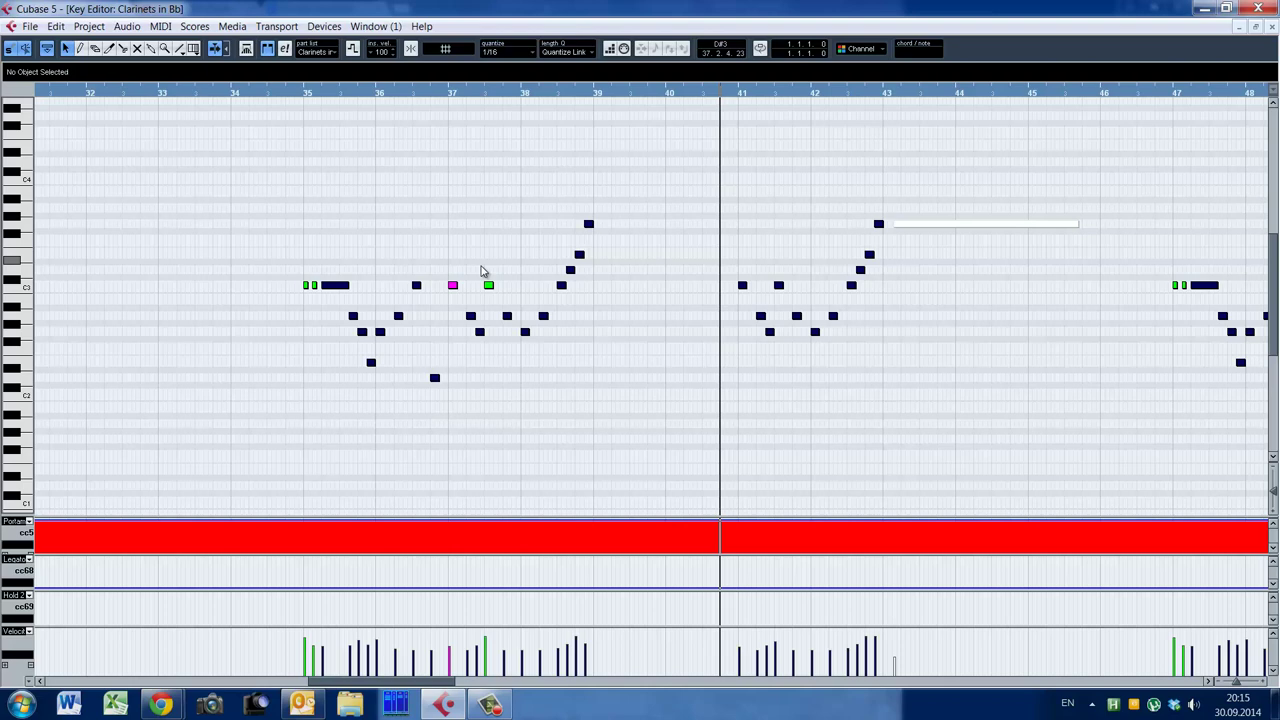
key("alt+shift")
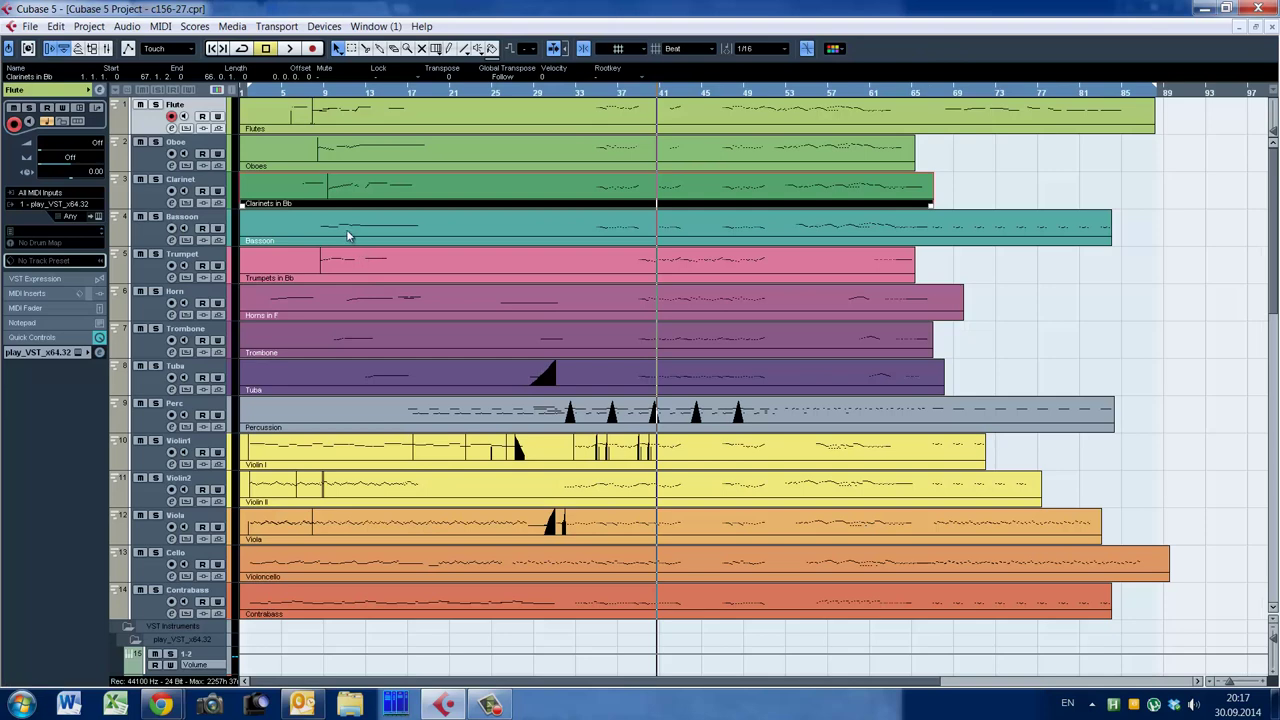
left_click(347, 230)
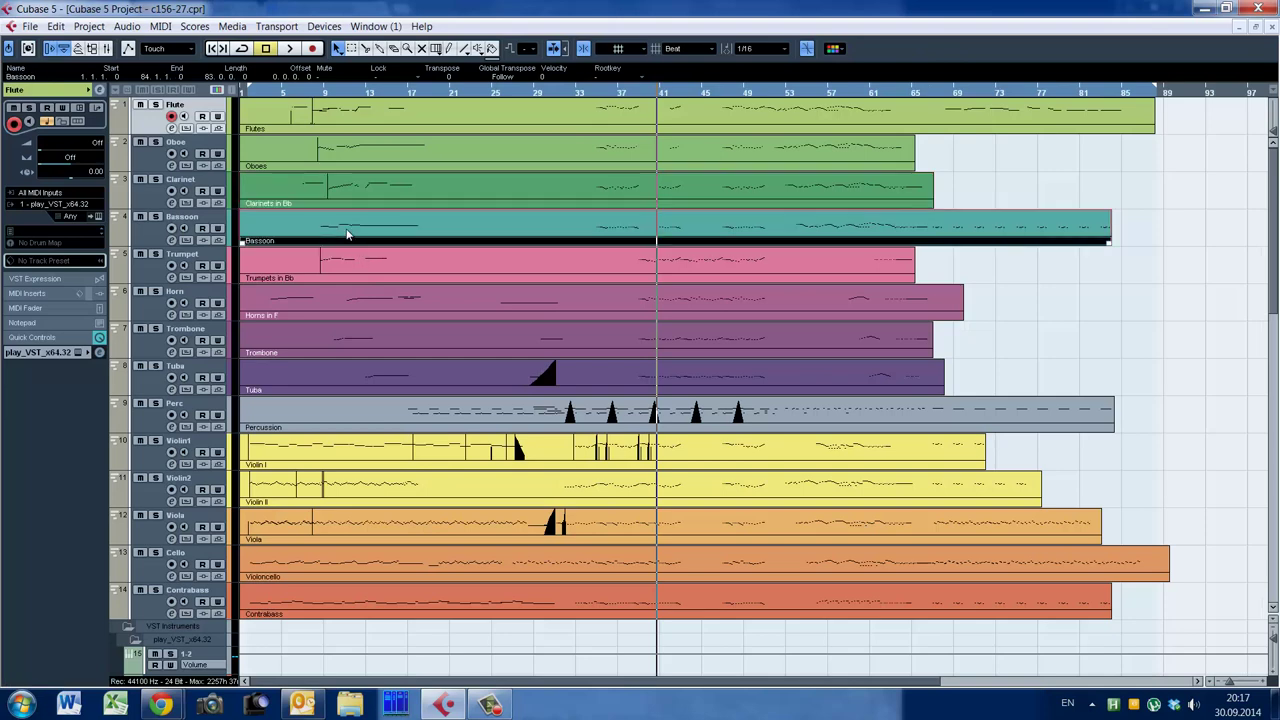
double_click(346, 230)
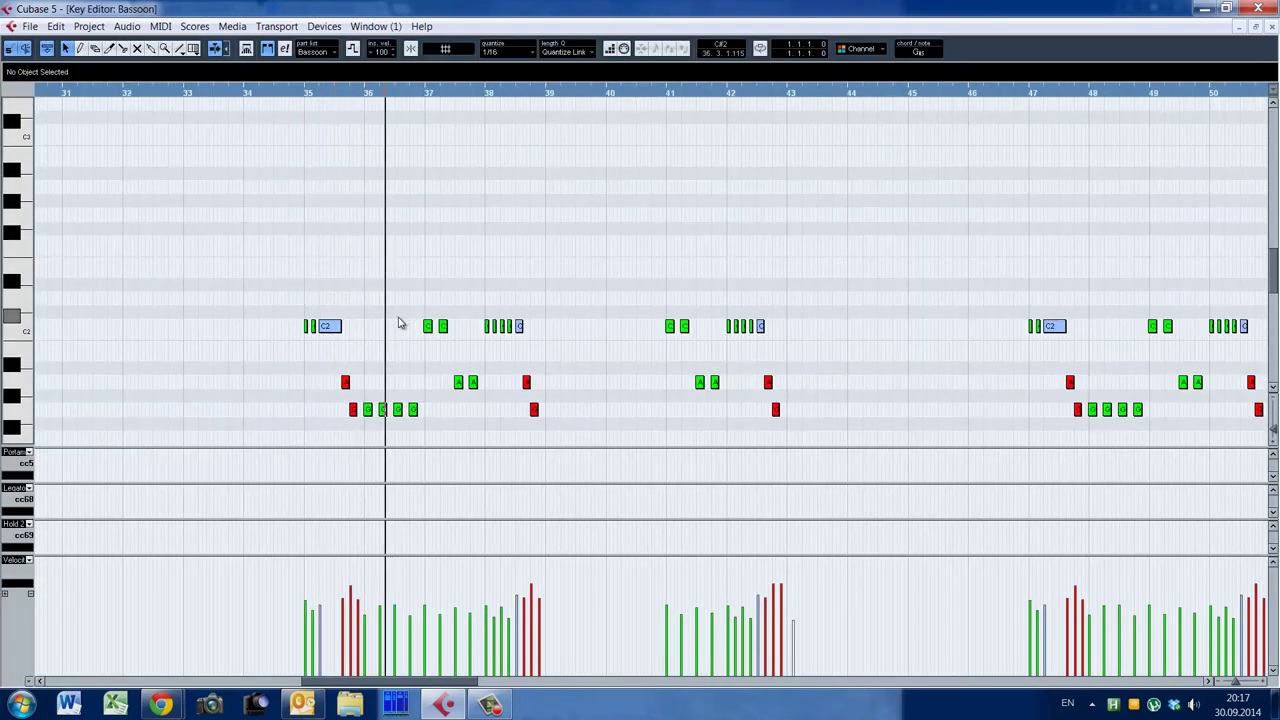
scroll(398, 323, "down", 3)
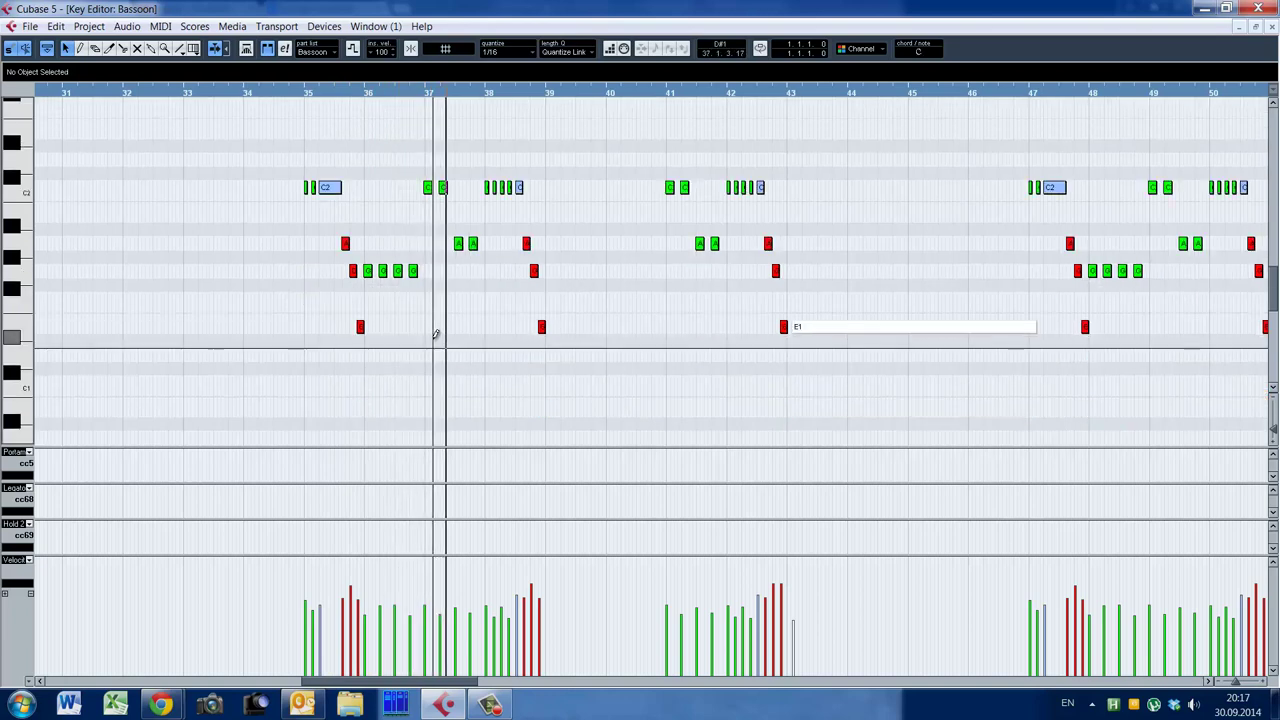
scroll(436, 335, "down", 1)
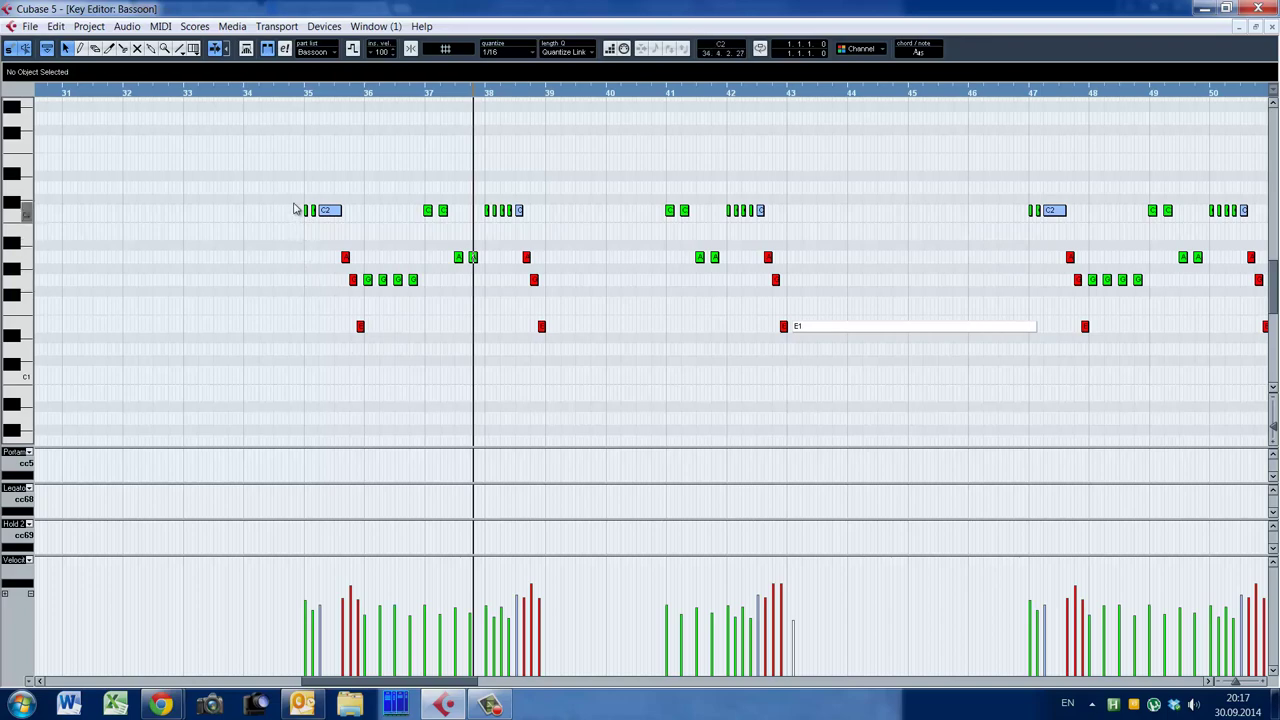
Select the long C2 note in bar 35, show the Bassoon instrument window and play back the phrase
left_click(334, 210)
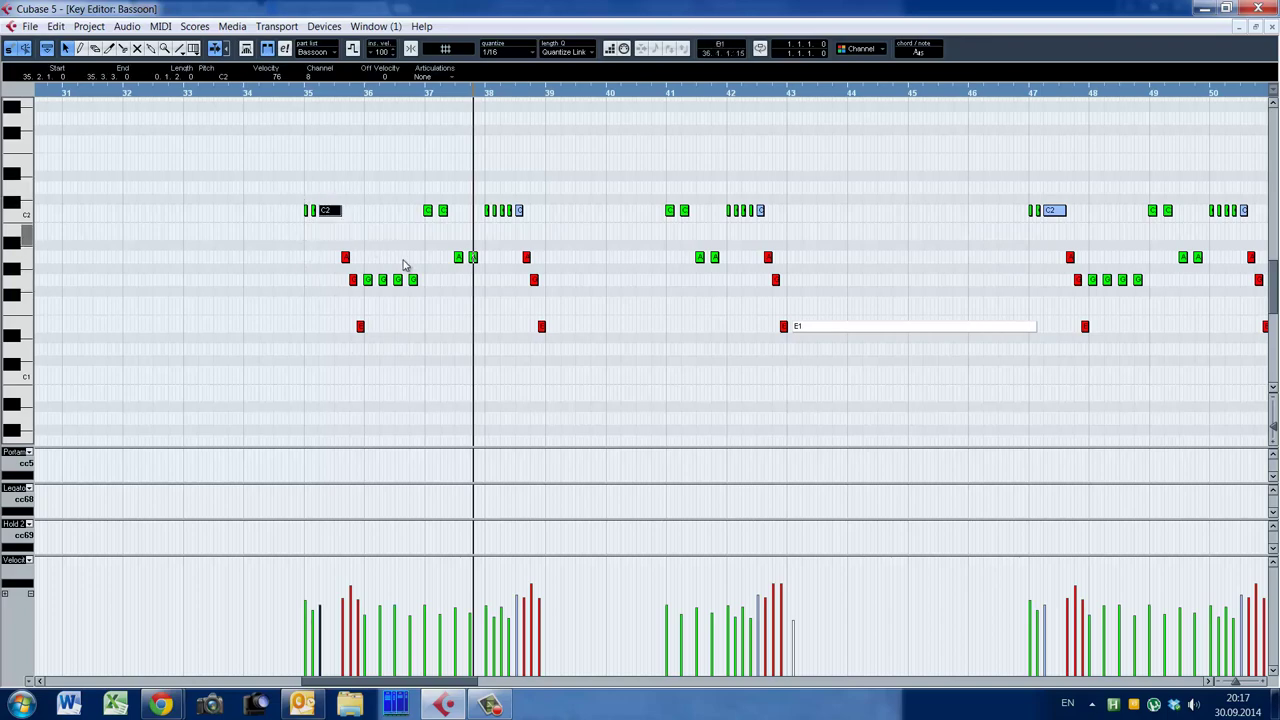
key("F11")
left_click(1018, 131)
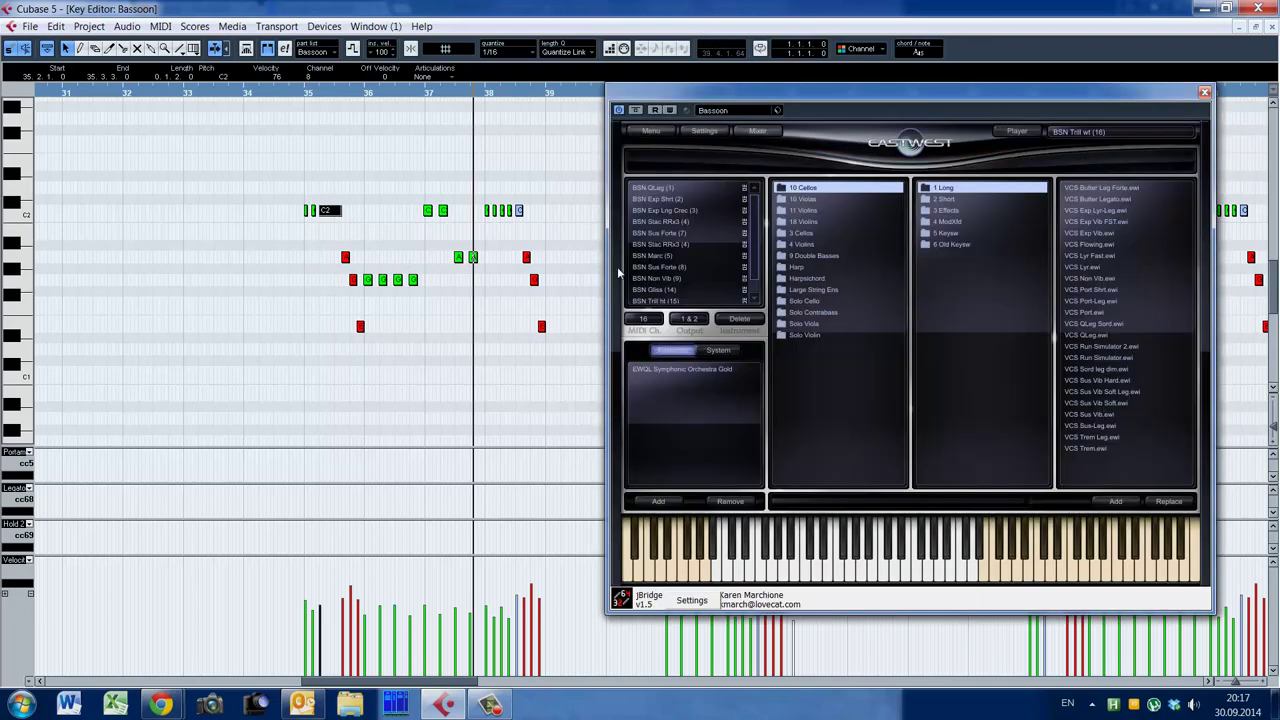
key("KP_0")
key("space")
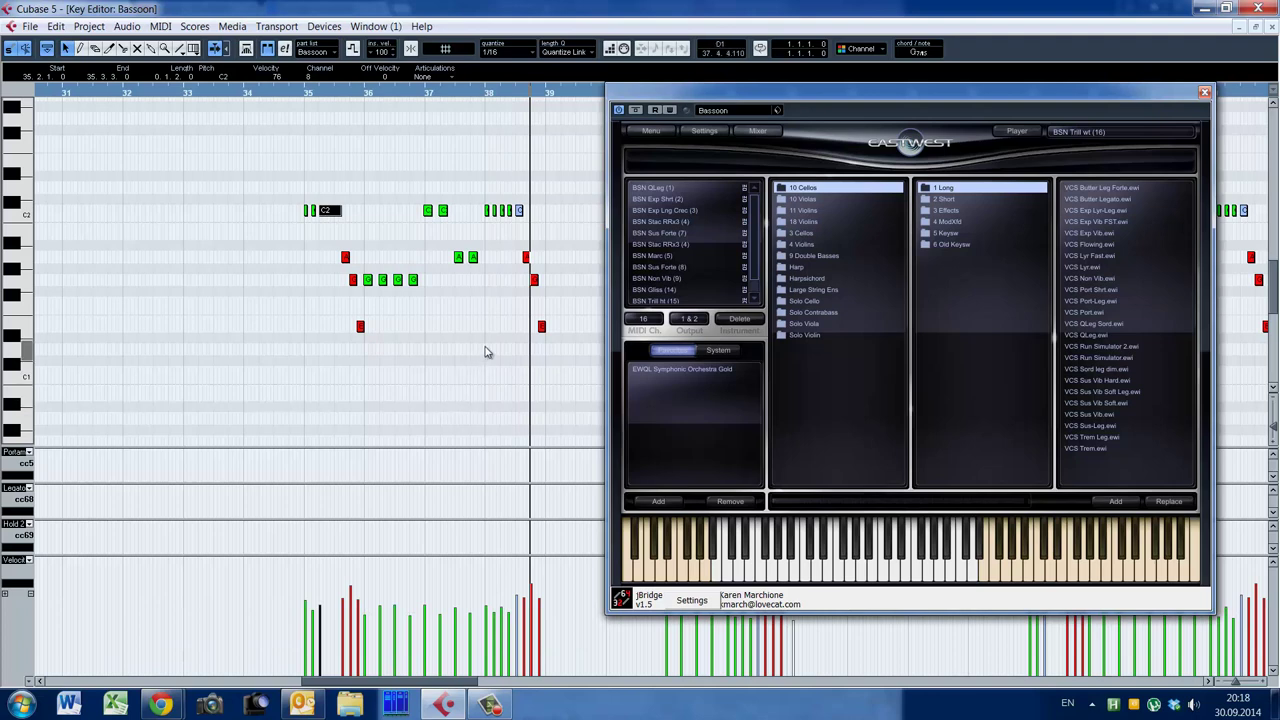
Play the opening bassoon phrase from bar 8 and check the channels of both D2 notes against the instrument's articulation list
left_click(477, 94)
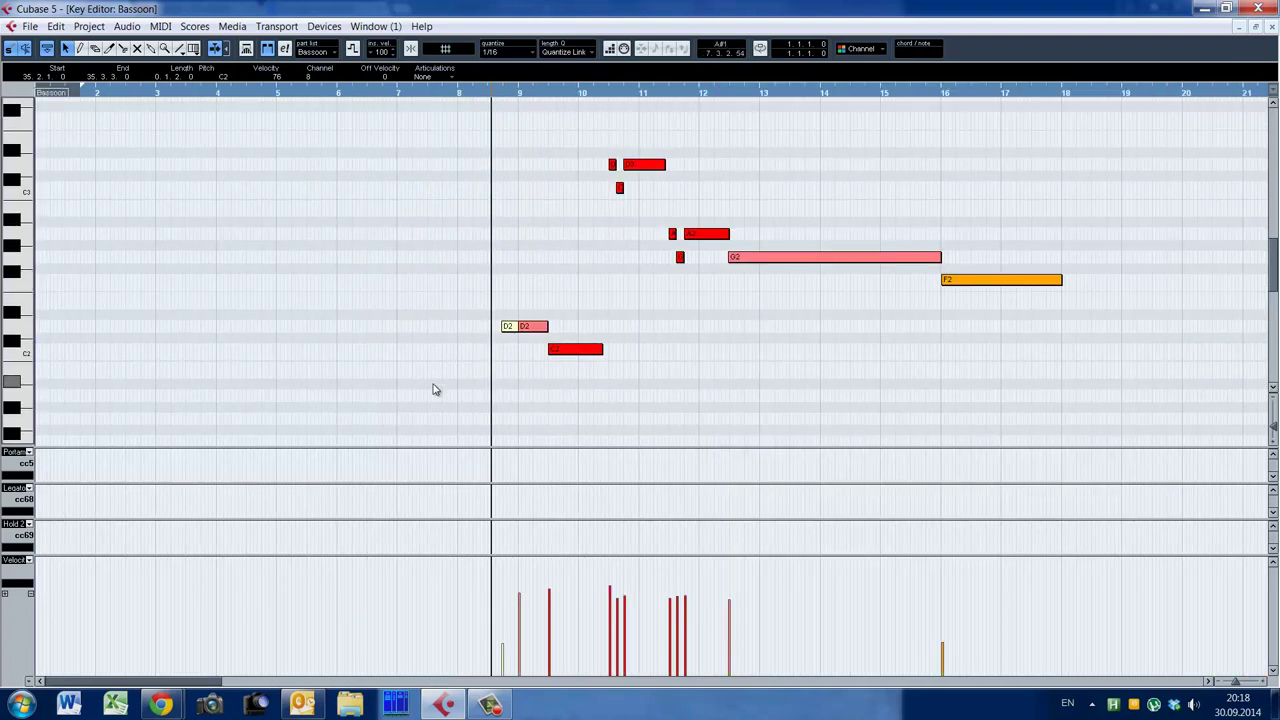
key("space")
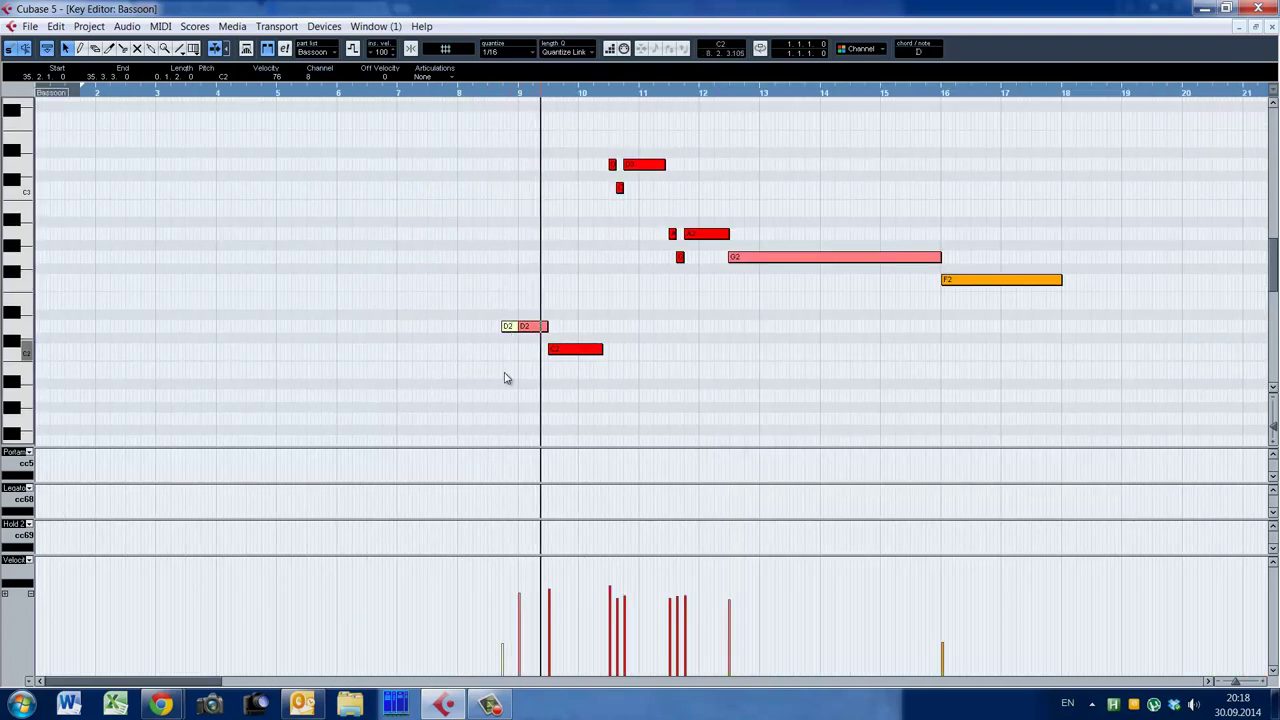
left_click_drag(491, 296, 508, 354)
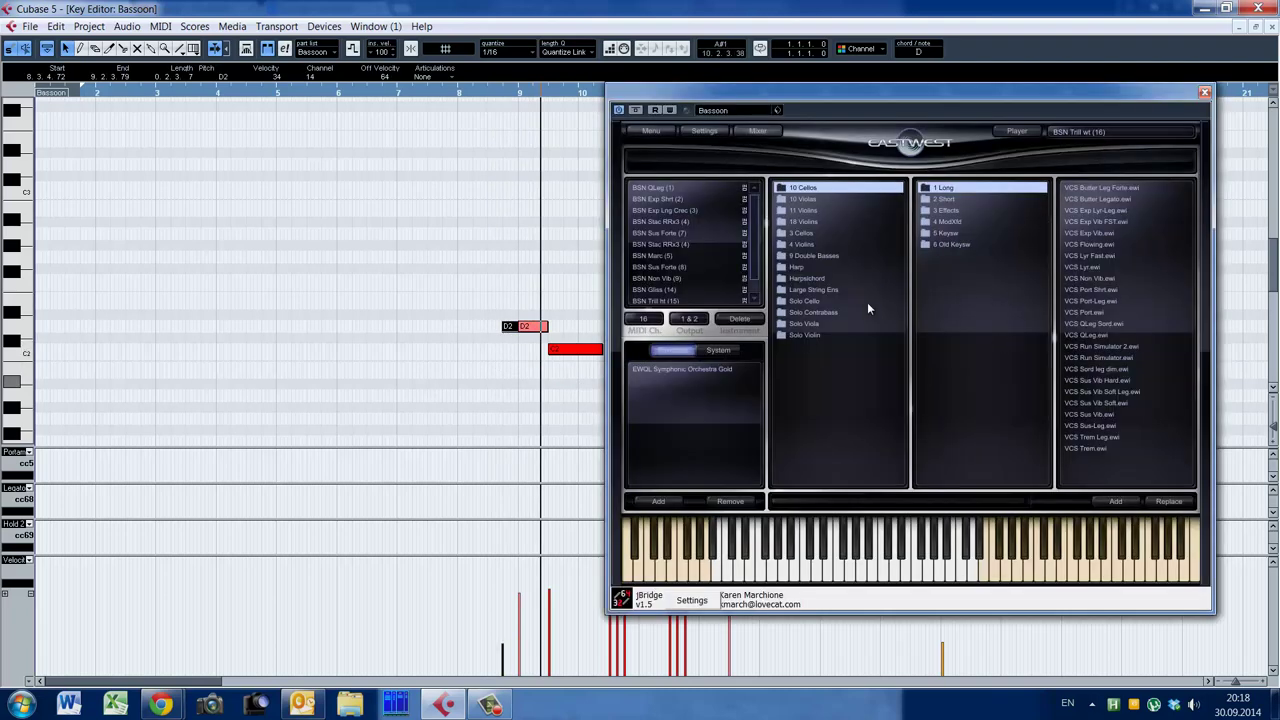
left_click_drag(759, 206, 758, 214)
left_click_drag(758, 214, 758, 220)
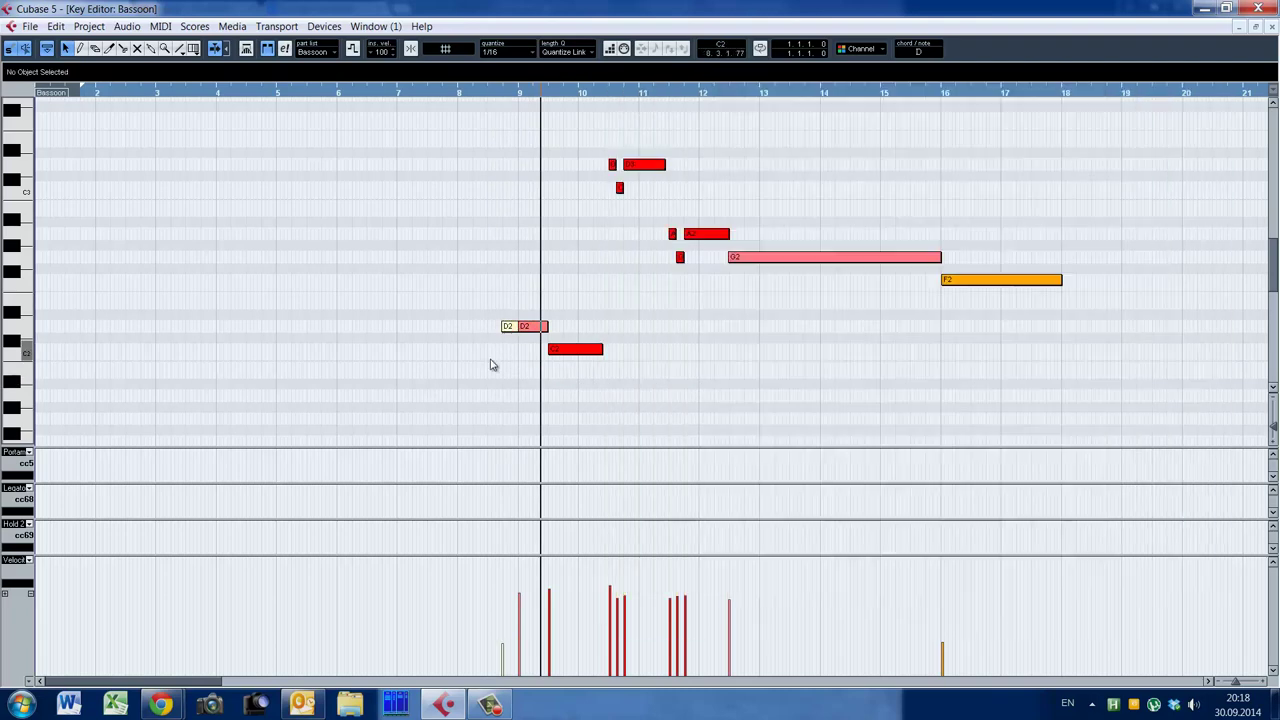
left_click(491, 93)
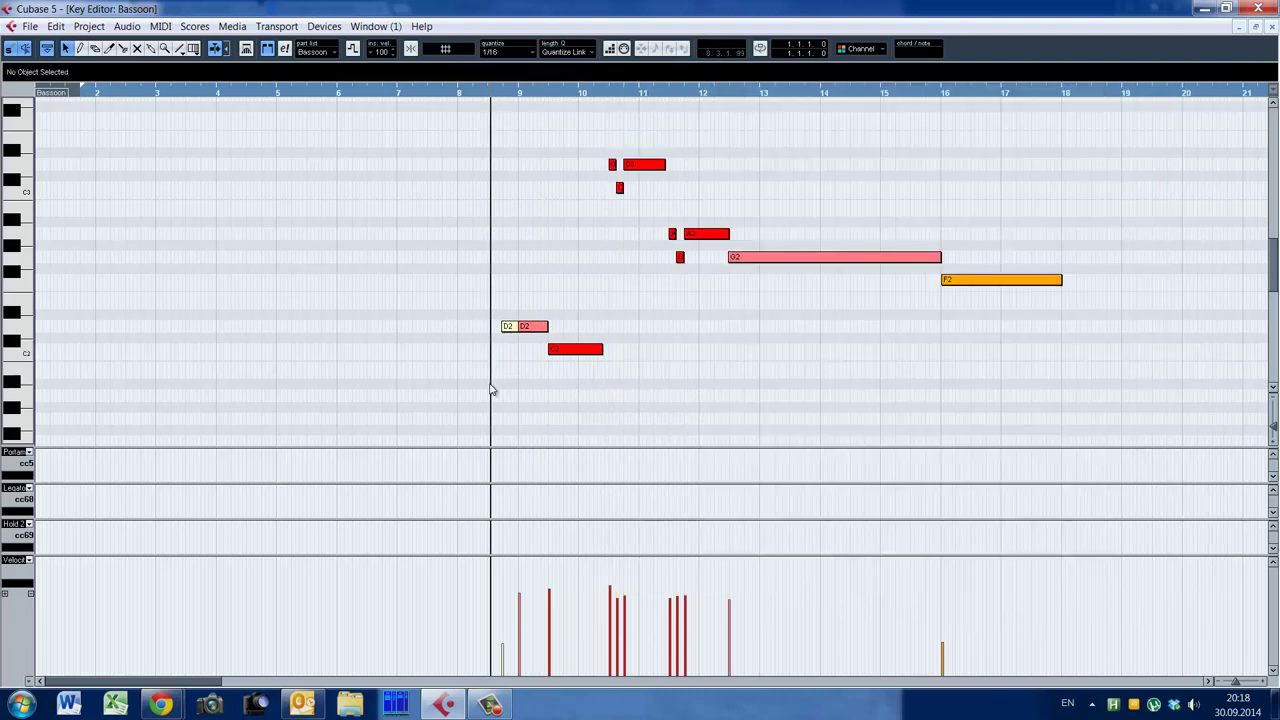
left_click(533, 328)
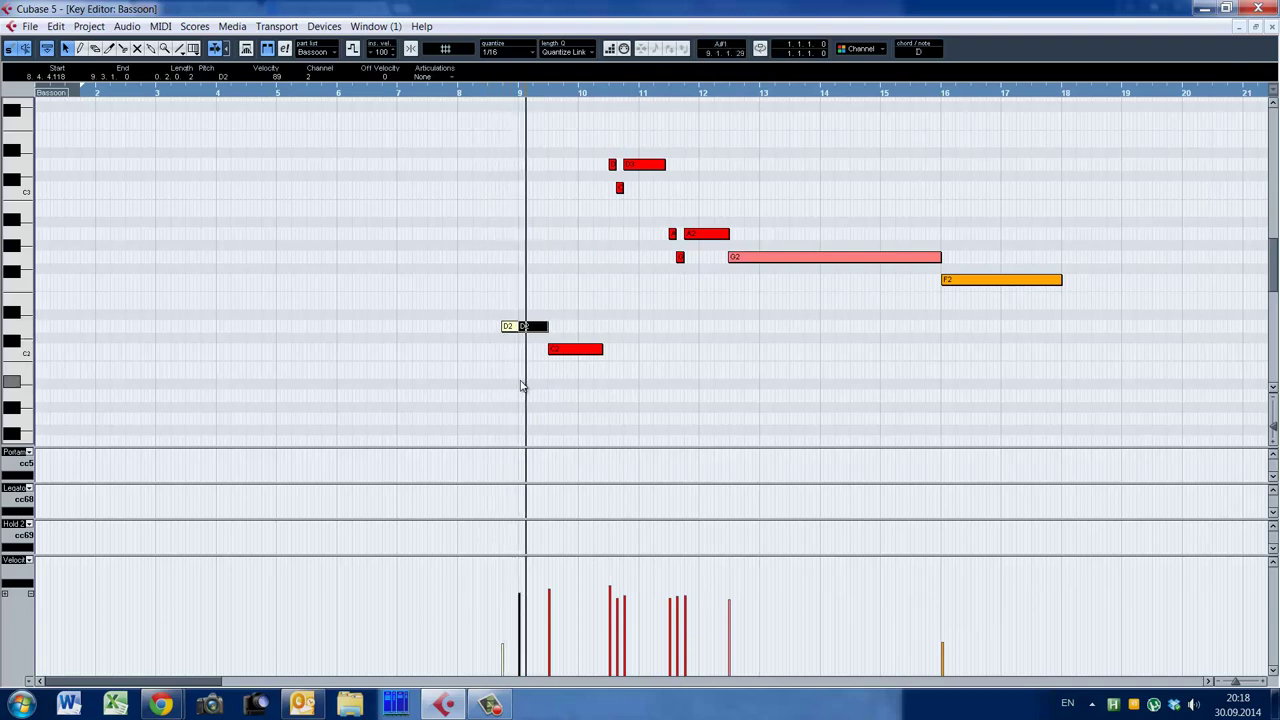
Move the first D2 note down a semitone to expose its overlap, return it to D2 and play the phrase
left_click(507, 328)
key("Down")
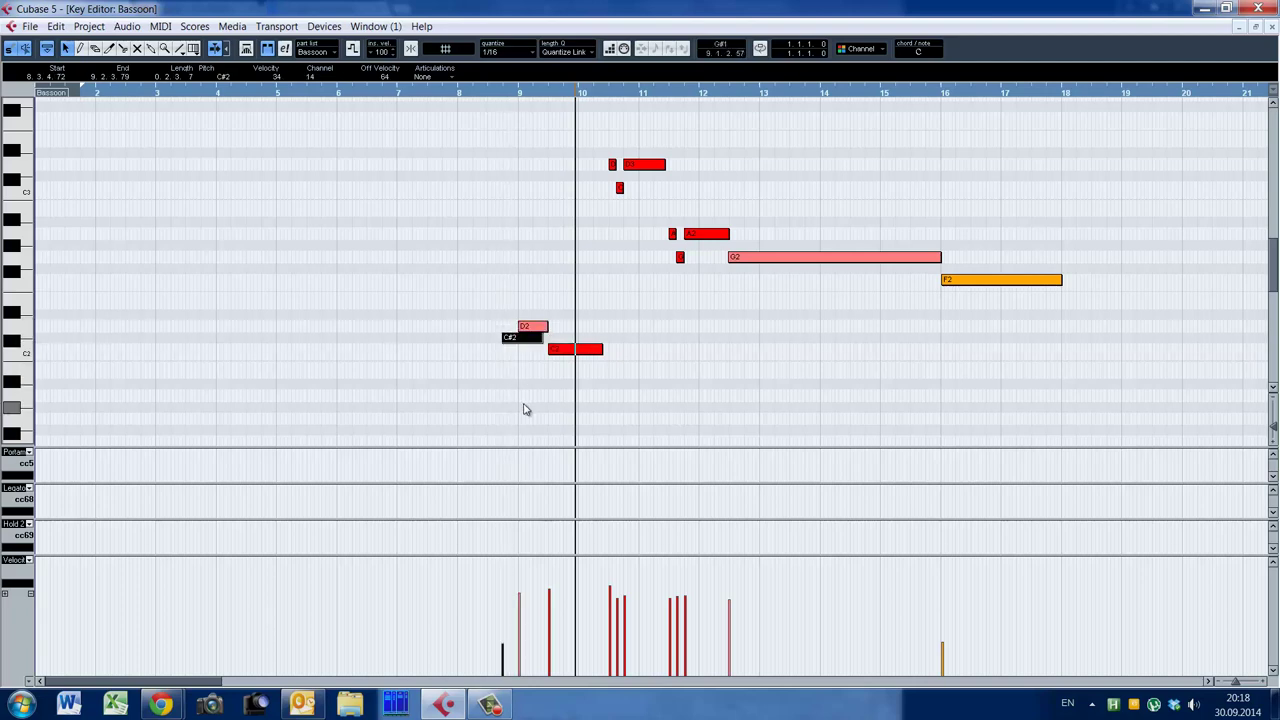
key("Up")
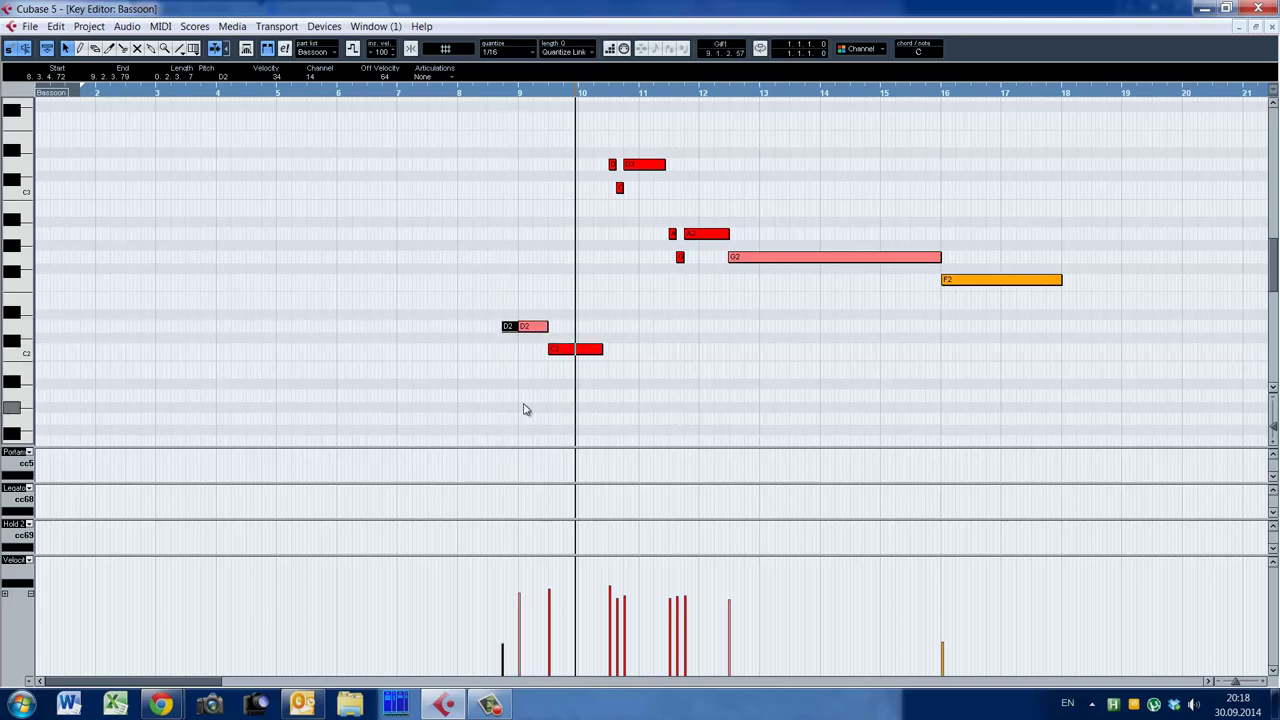
left_click(476, 356)
key("space")
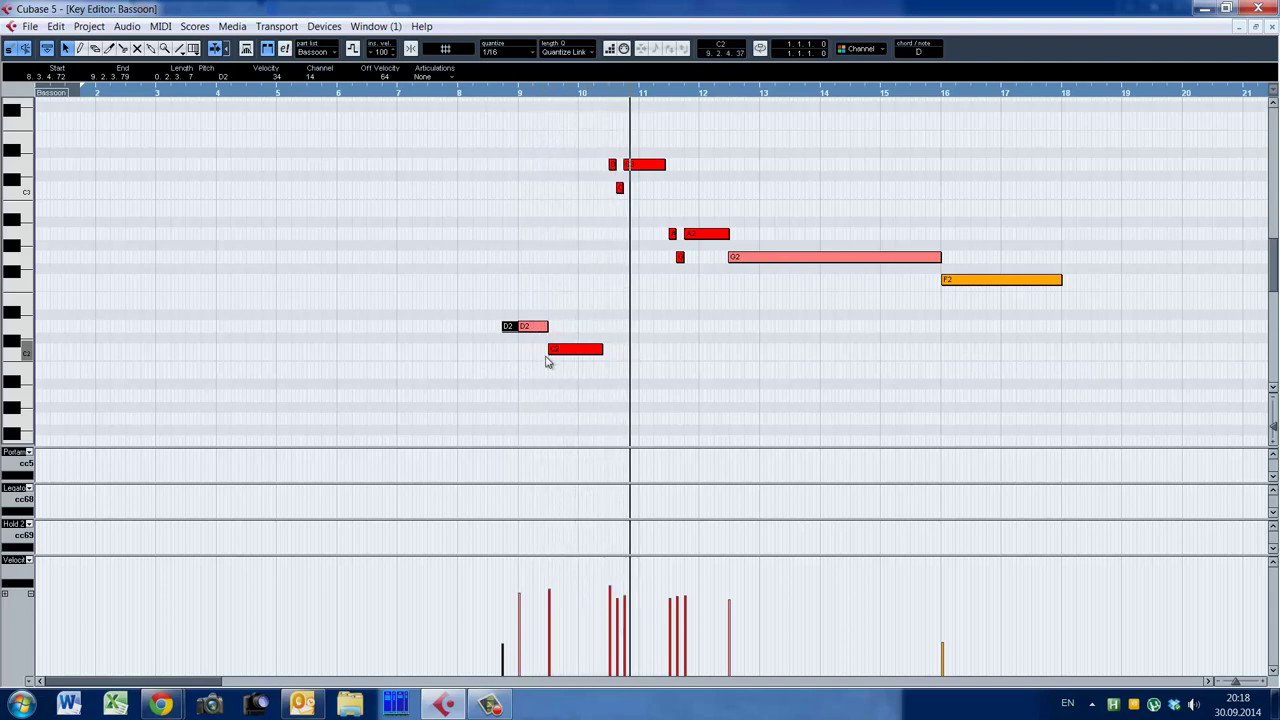
Show the Bassoon instrument window, review its loaded articulations and the first one's player settings, and close it
key("F11")
left_click(1130, 132)
left_click(1091, 148)
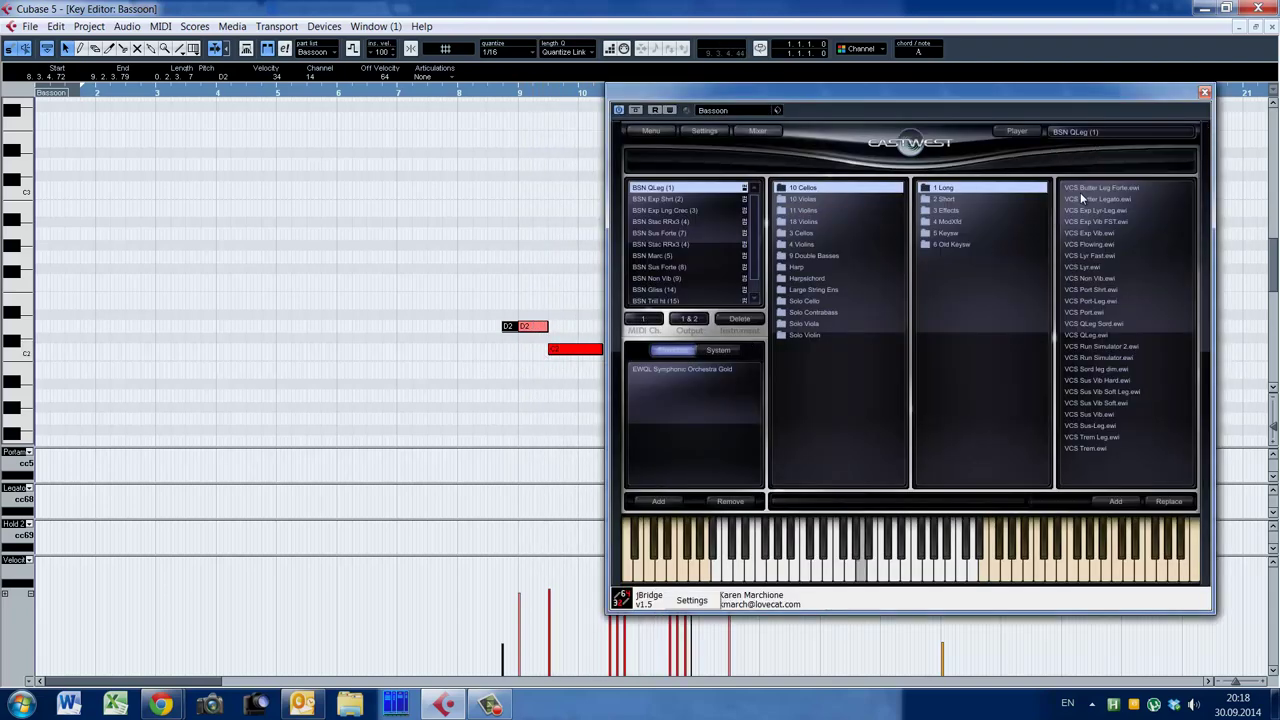
left_click(1017, 131)
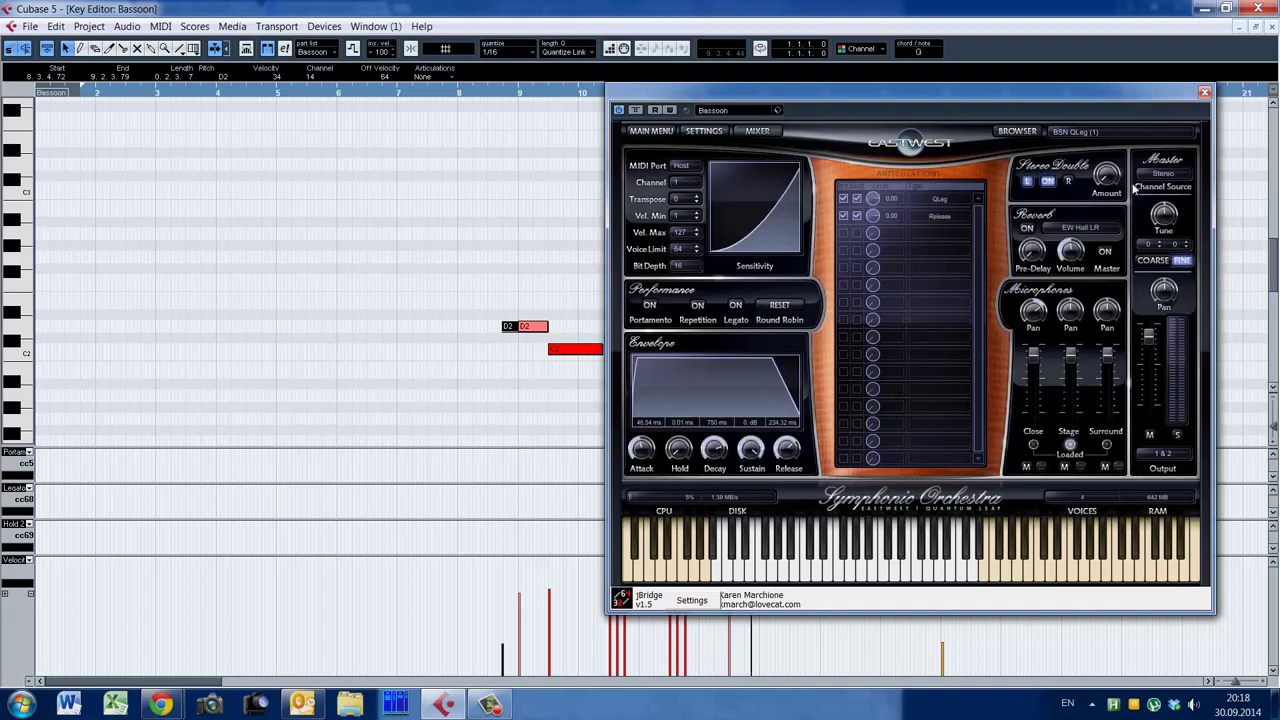
left_click(1205, 92)
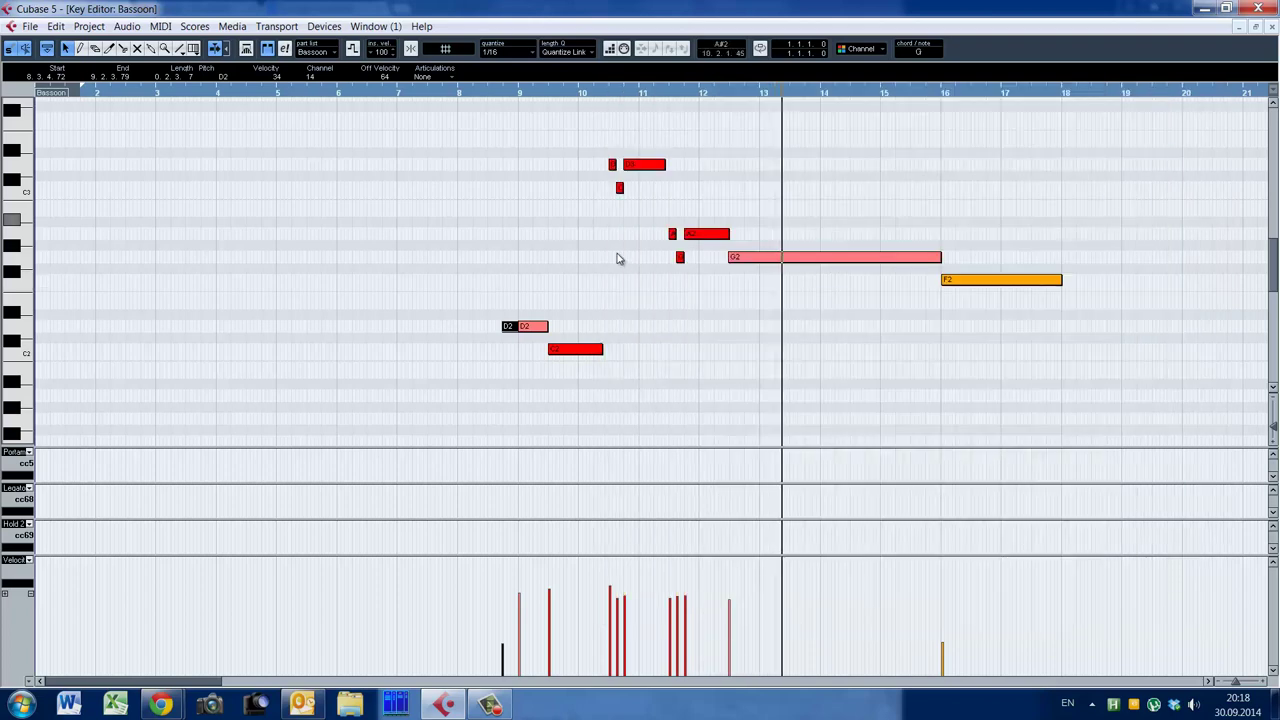
Play the bassoon phrase from bar 12 through the long G2 and F2 notes
left_click_drag(198, 682, 262, 681)
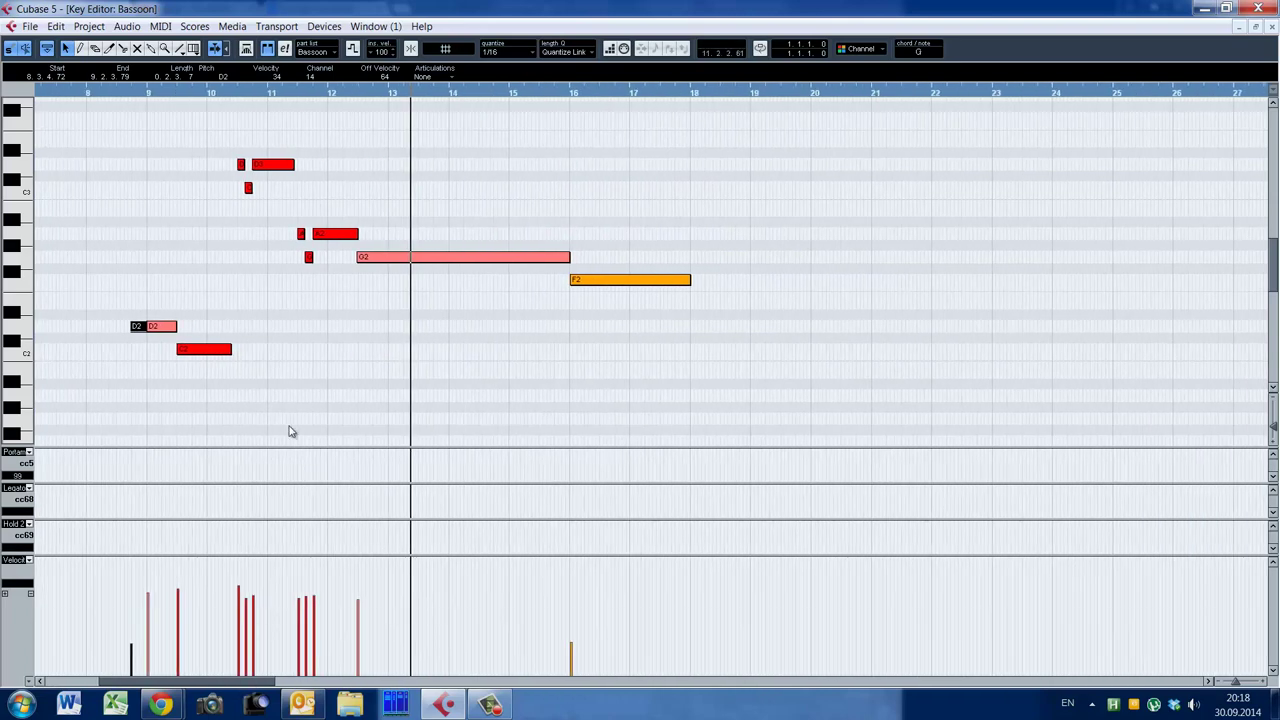
key("space")
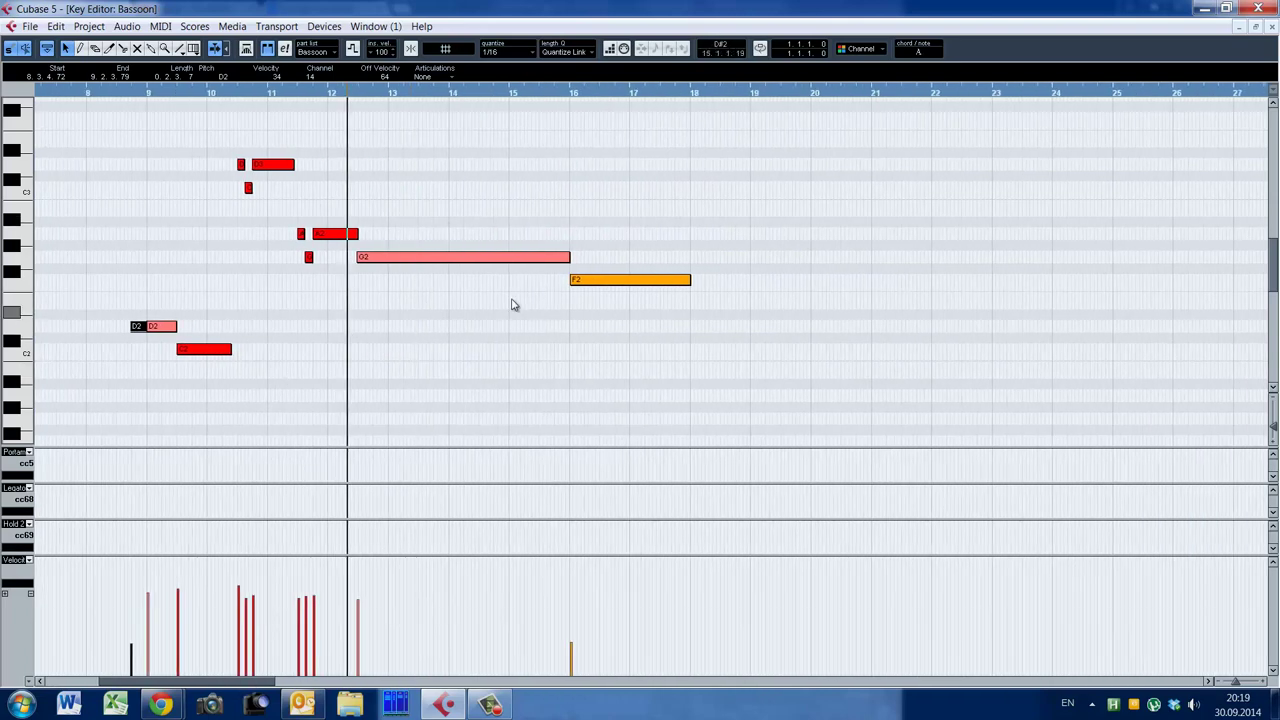
left_click(333, 95)
key("space")
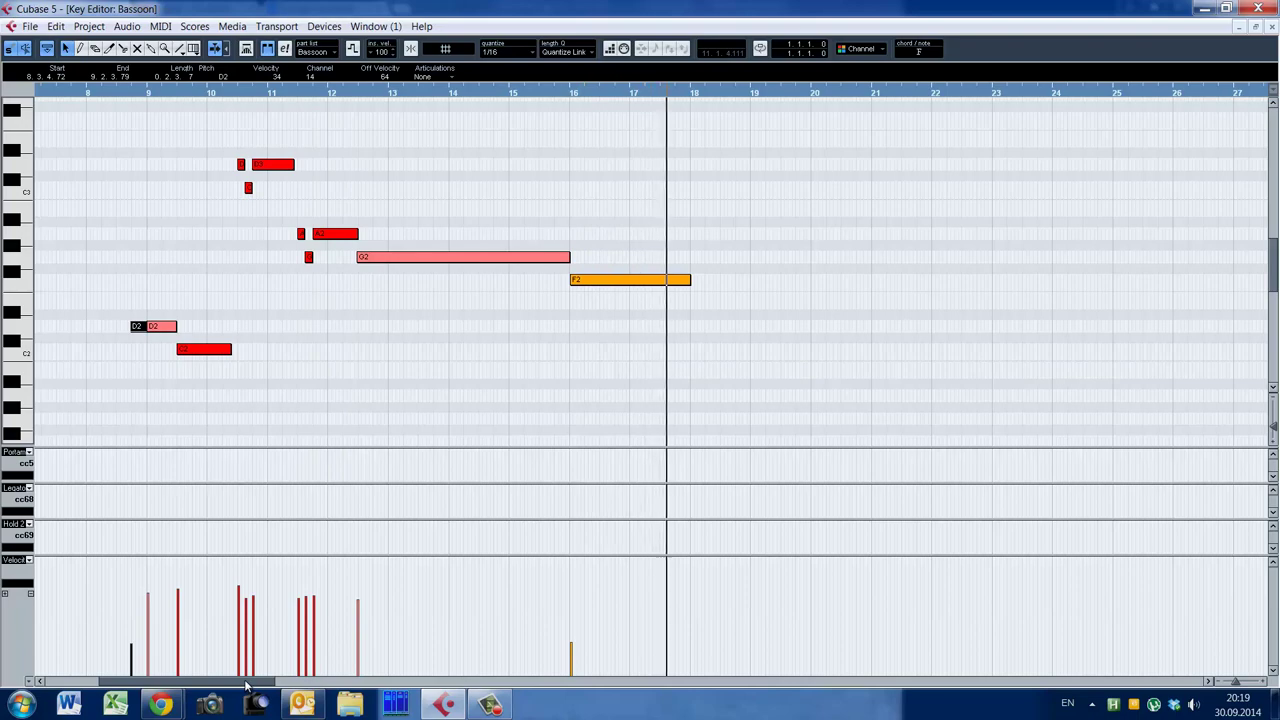
Show the full pitch range of the bassoon notes from bar 54 and set the playback position just before them
left_click_drag(246, 684, 544, 686)
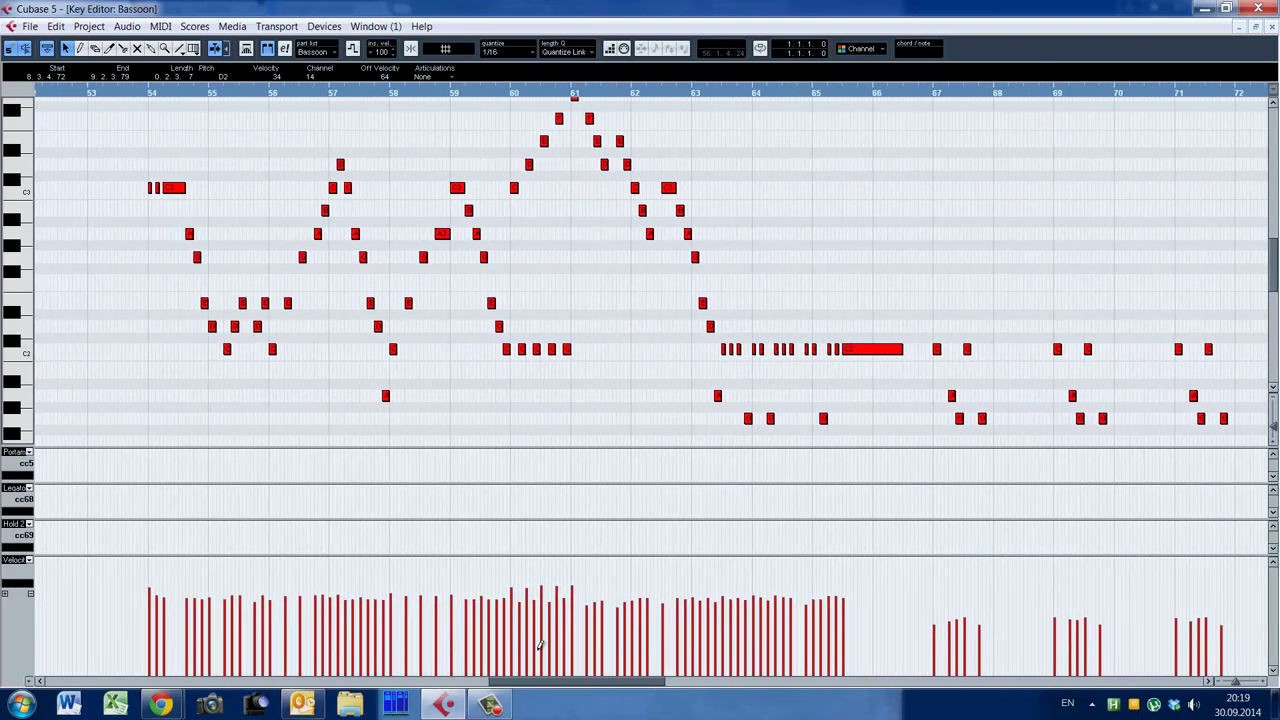
left_click(630, 318)
key("alt+Up")
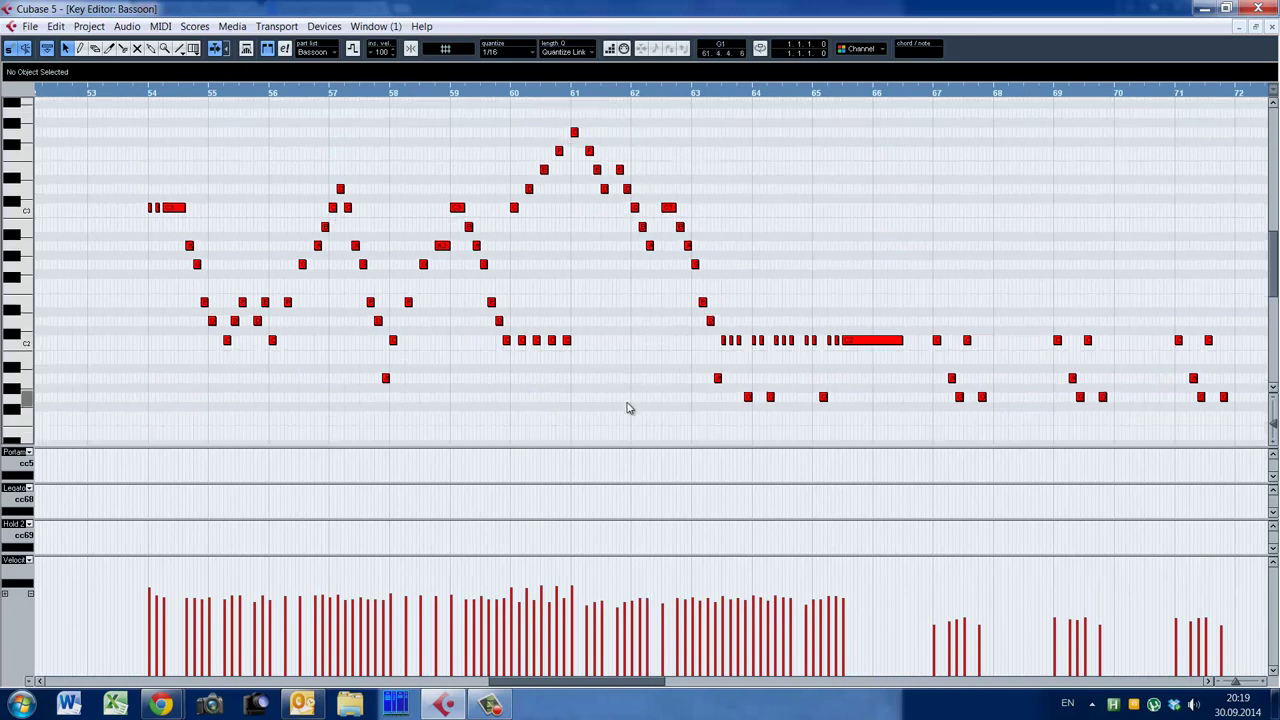
left_click(134, 228)
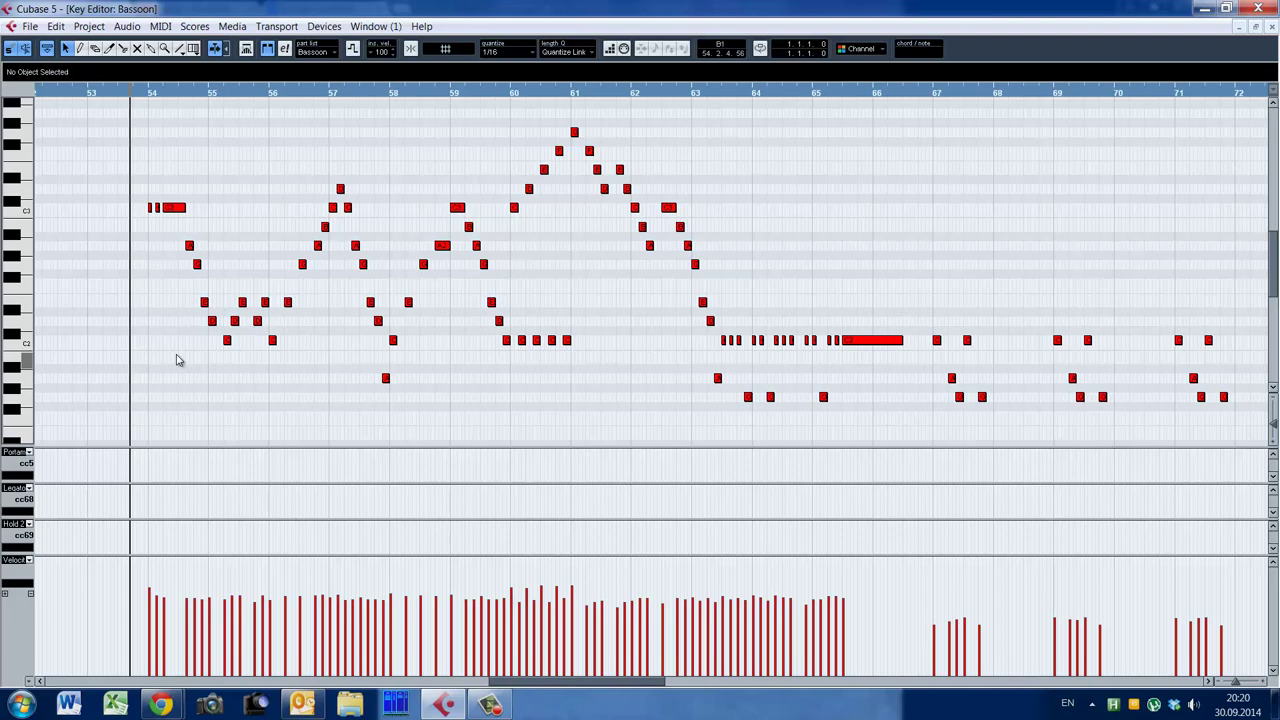
Leave the Bassoon part and open the Trumpets in Bb part in the Key Editor at its opening phrase in bars 8 to 15
key("Escape")
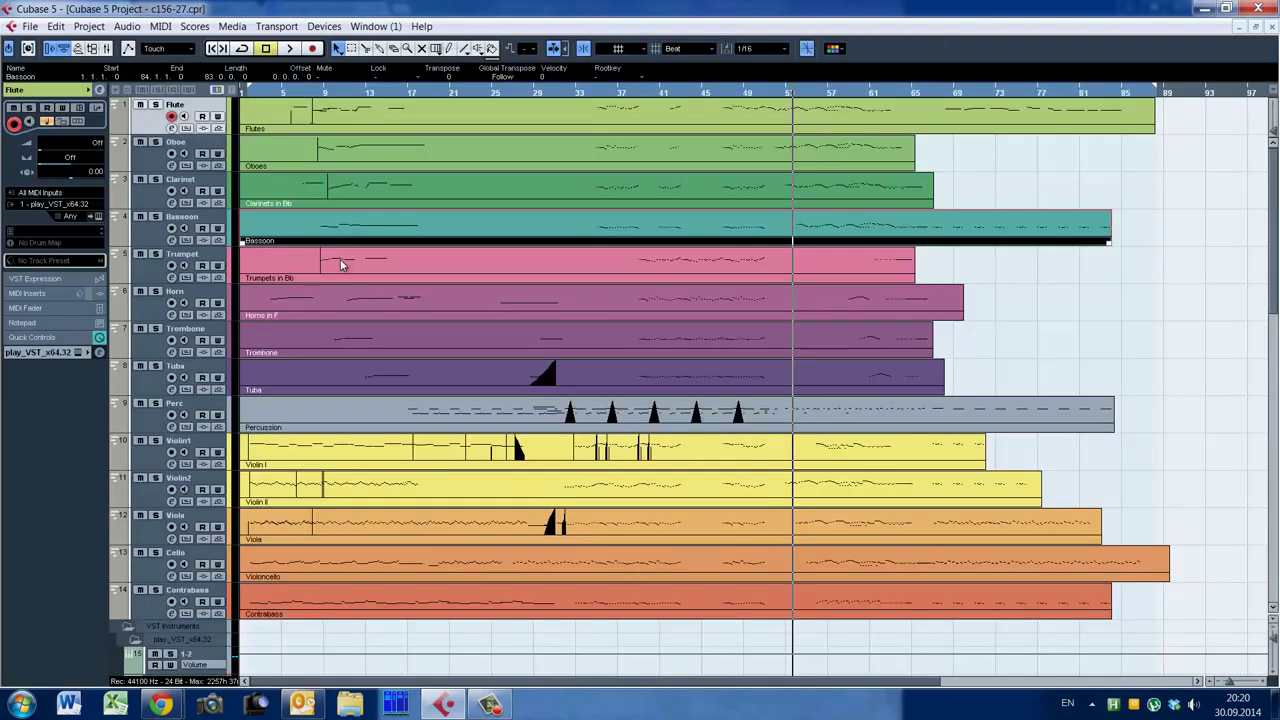
double_click(329, 264)
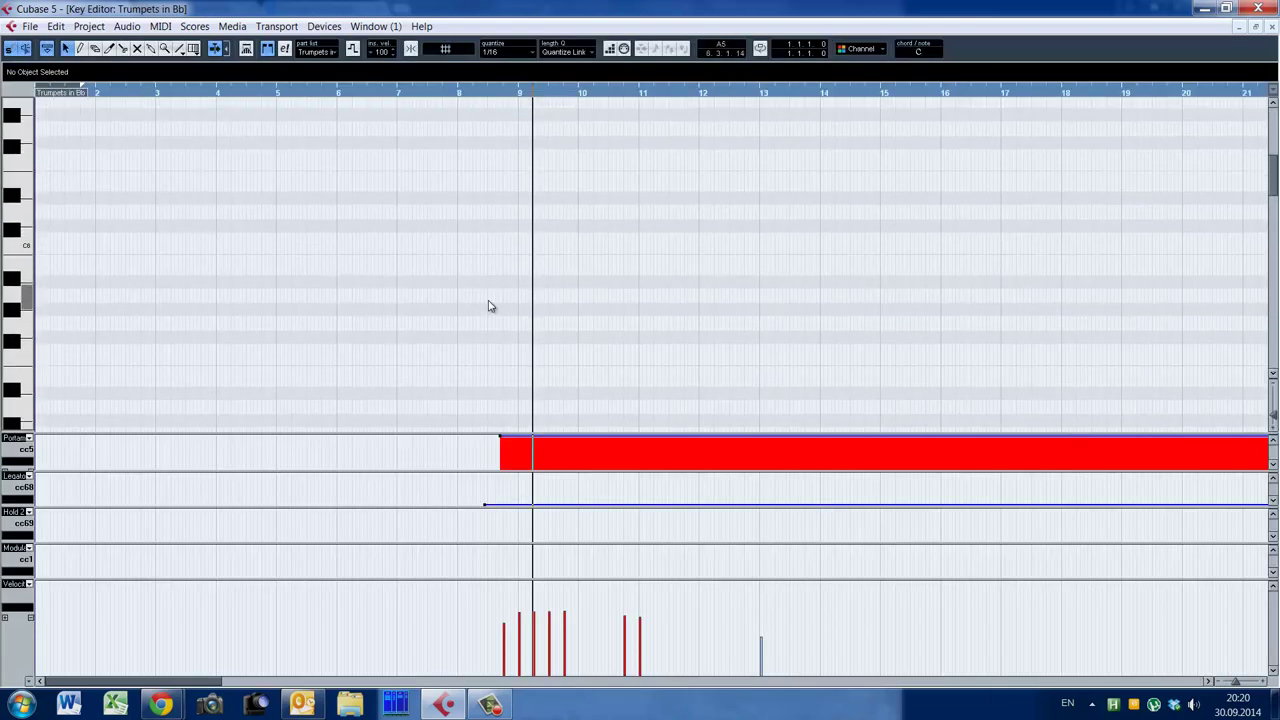
scroll(490, 305, "down", 7)
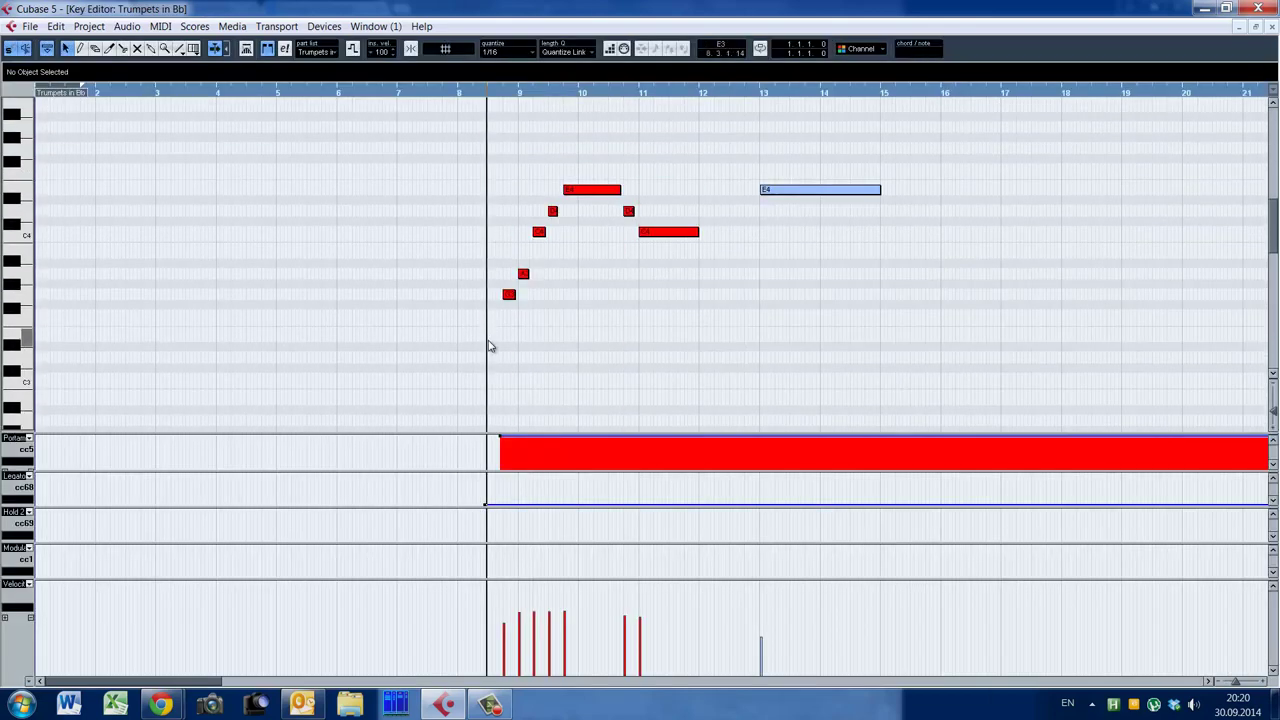
scroll(531, 358, "down", 2)
scroll(531, 358, "up", 1)
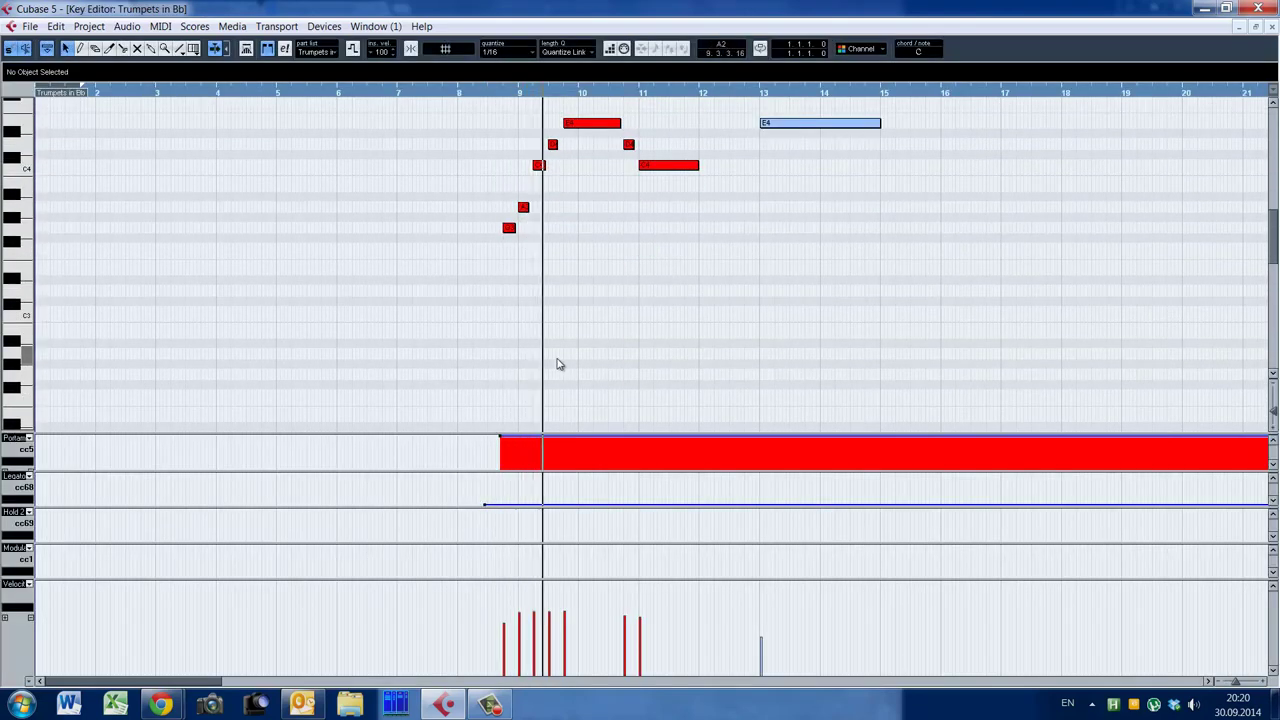
Glance at the Trumpet instrument window and play the opening trumpet phrase from the middle of bar 8
key("space")
scroll(561, 365, "up", 3)
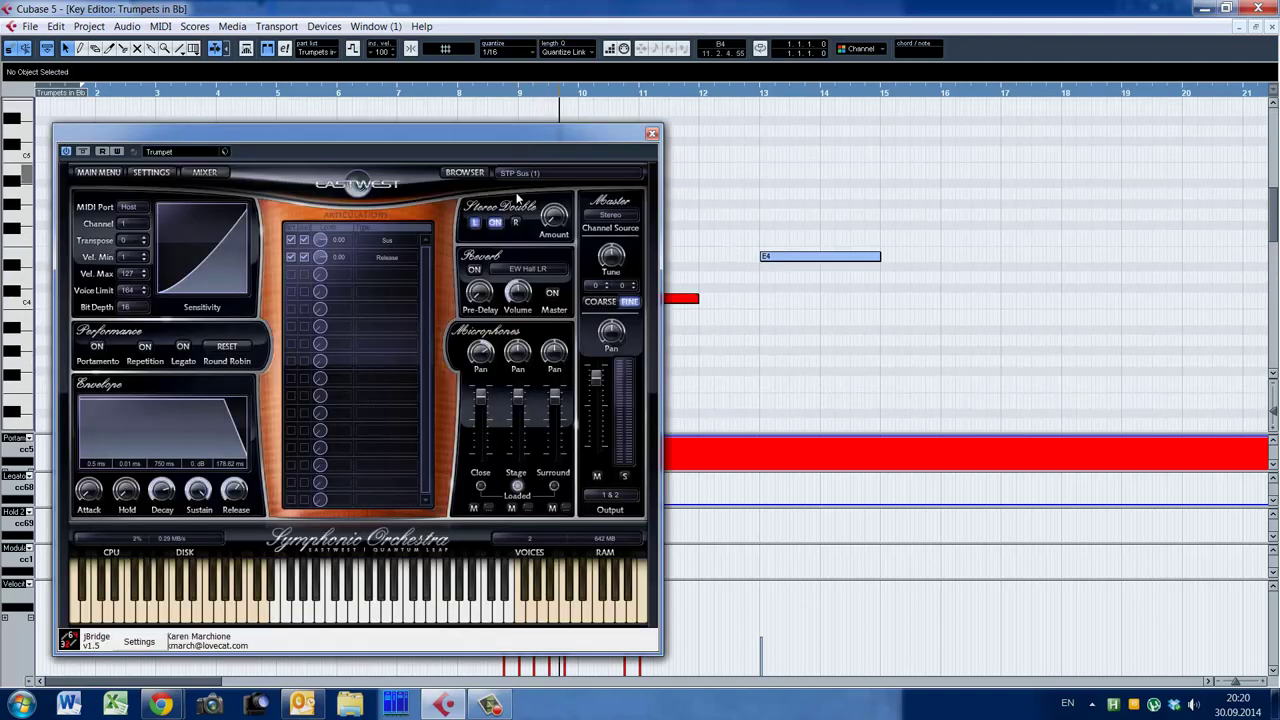
scroll(483, 316, "down", 2)
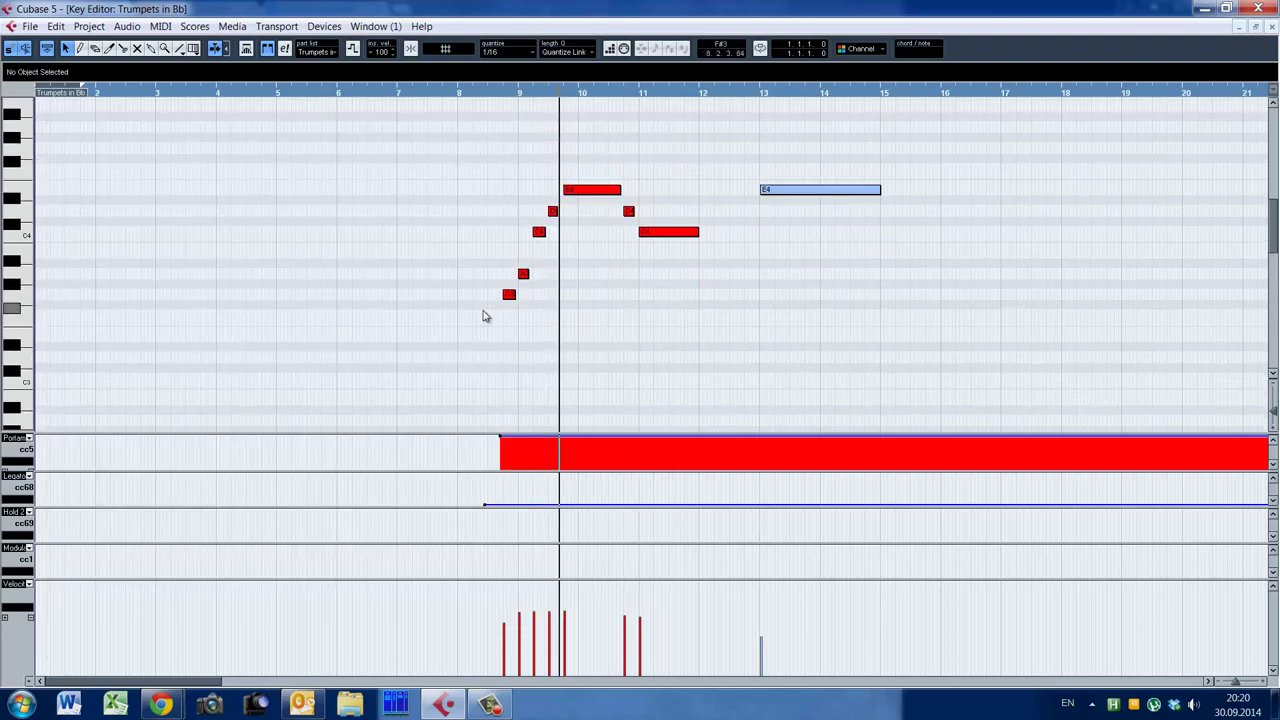
left_click(492, 314)
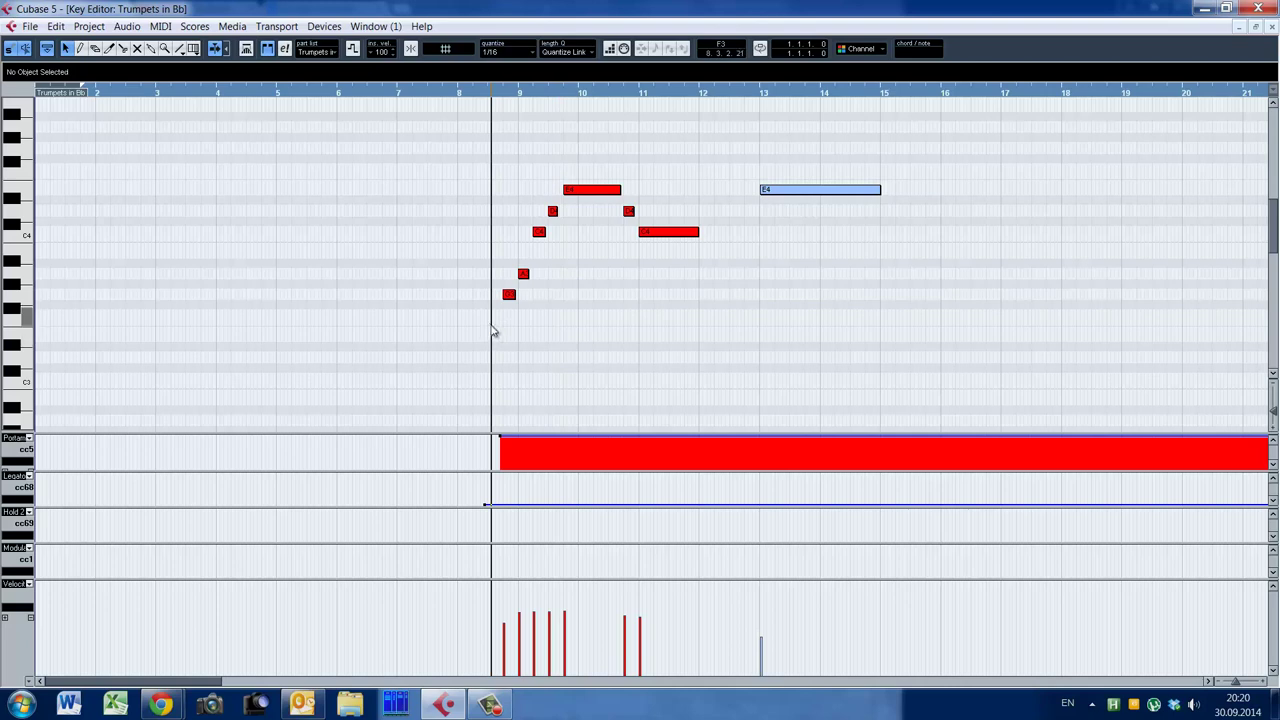
left_click(486, 333)
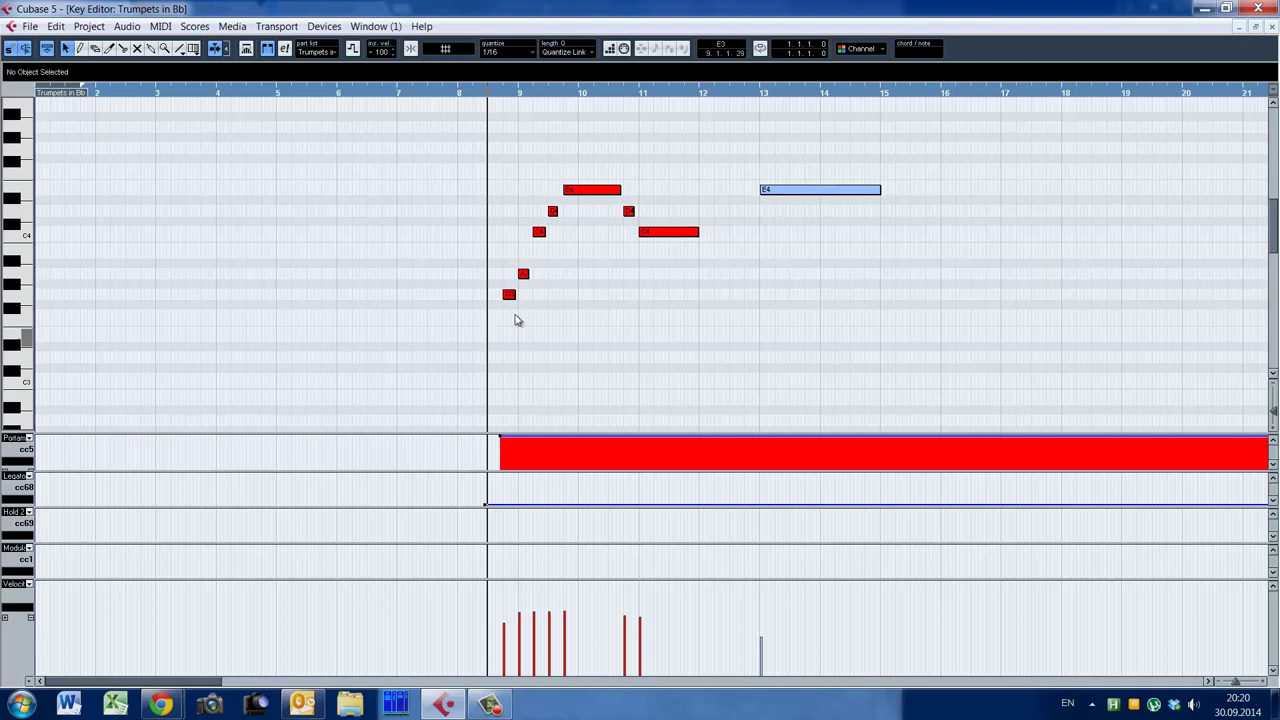
key("space")
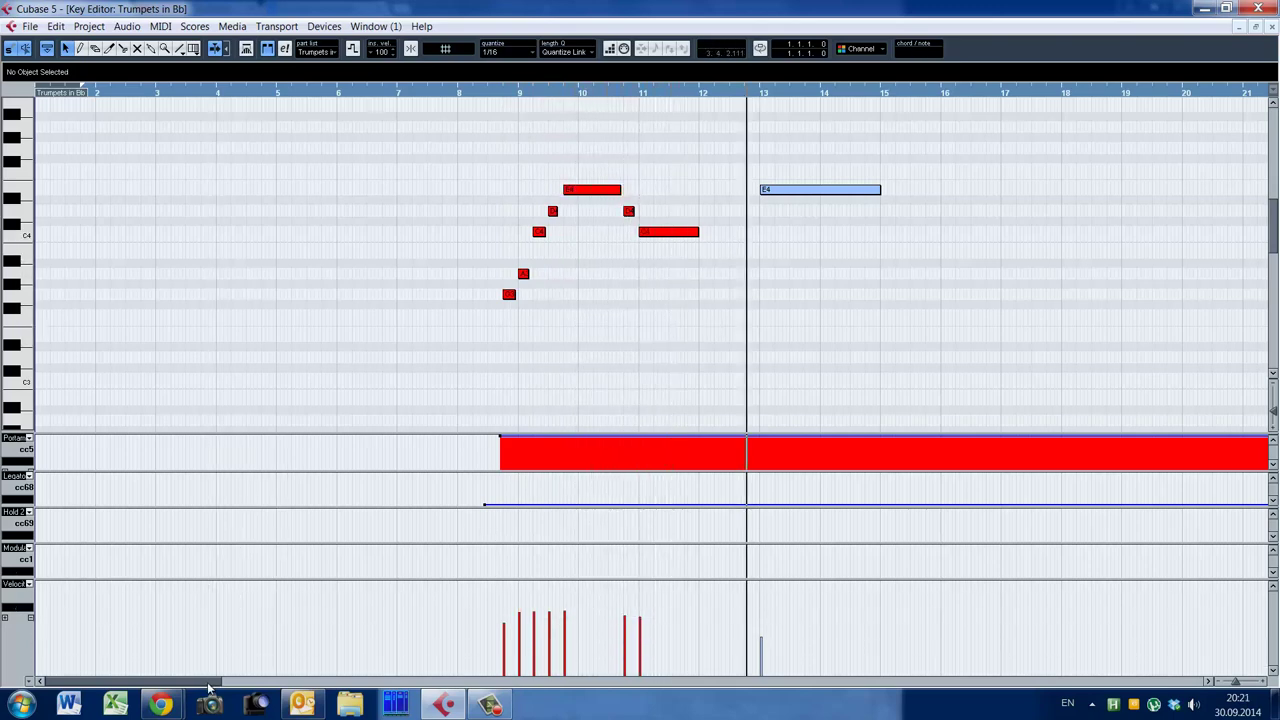
Follow the trumpet part through the long E4 note and play the detached notes starting at bar 39
left_click_drag(209, 684, 240, 684)
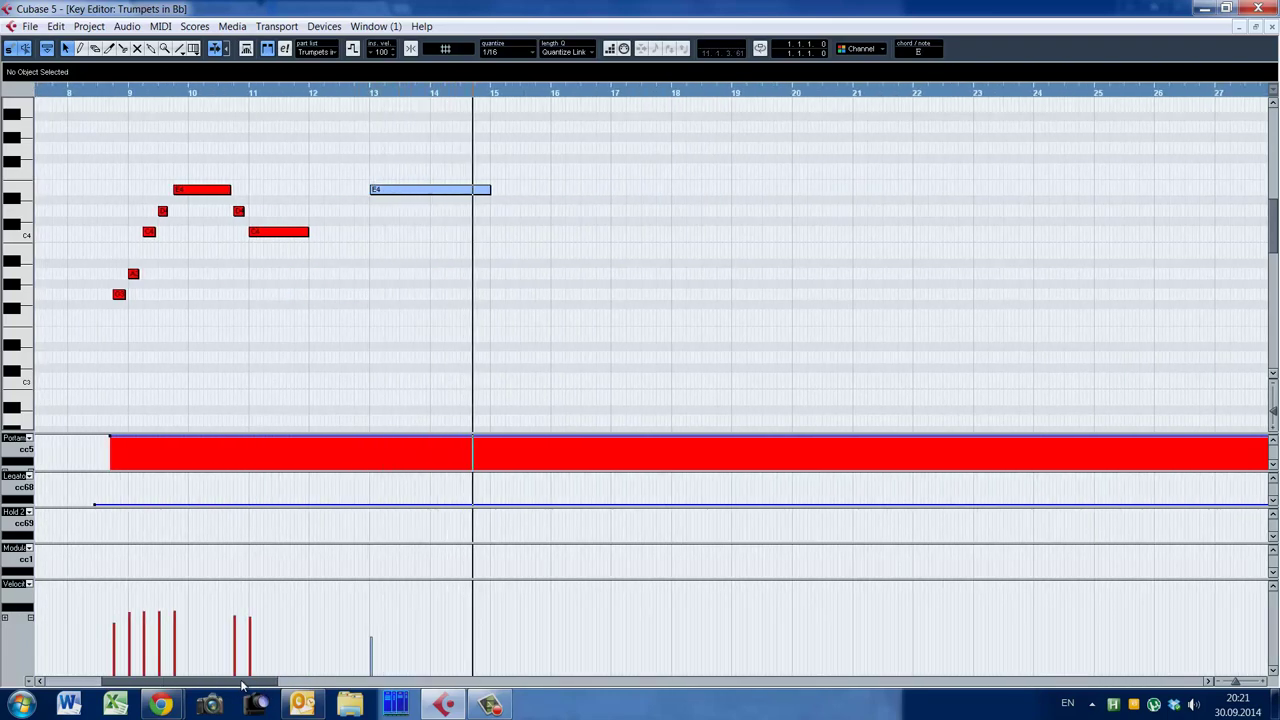
left_click_drag(241, 684, 474, 697)
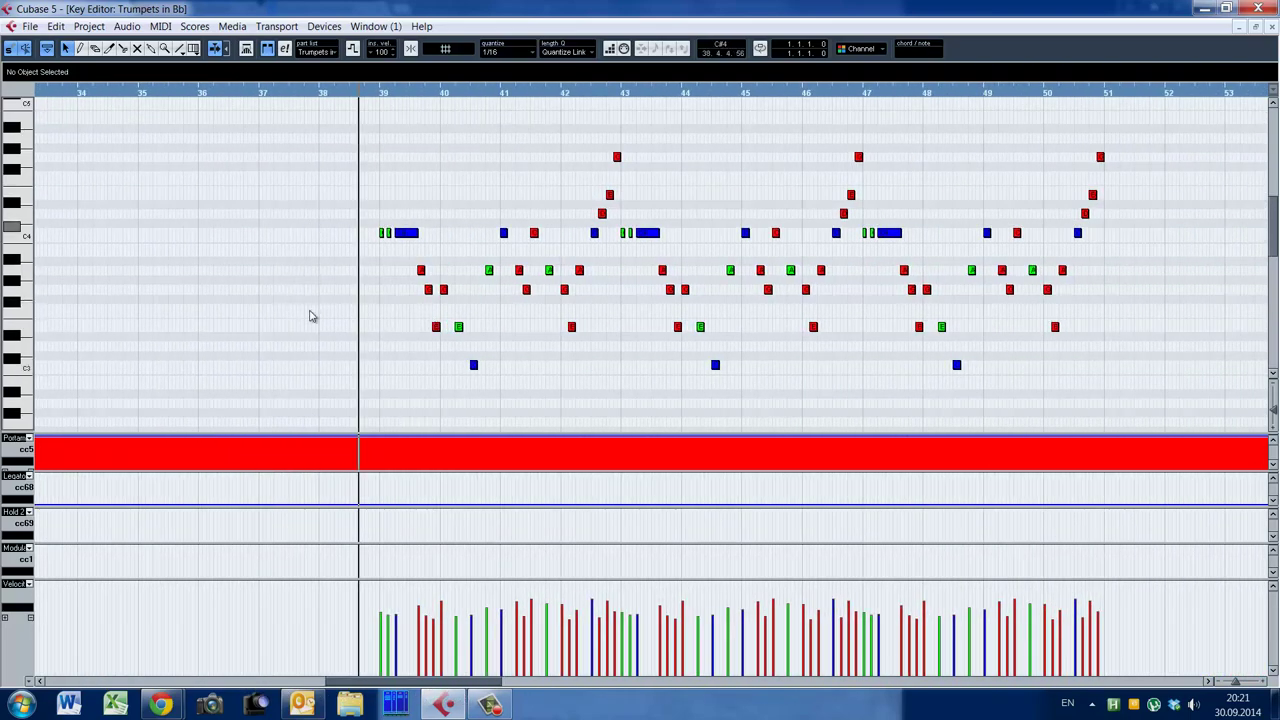
key("space")
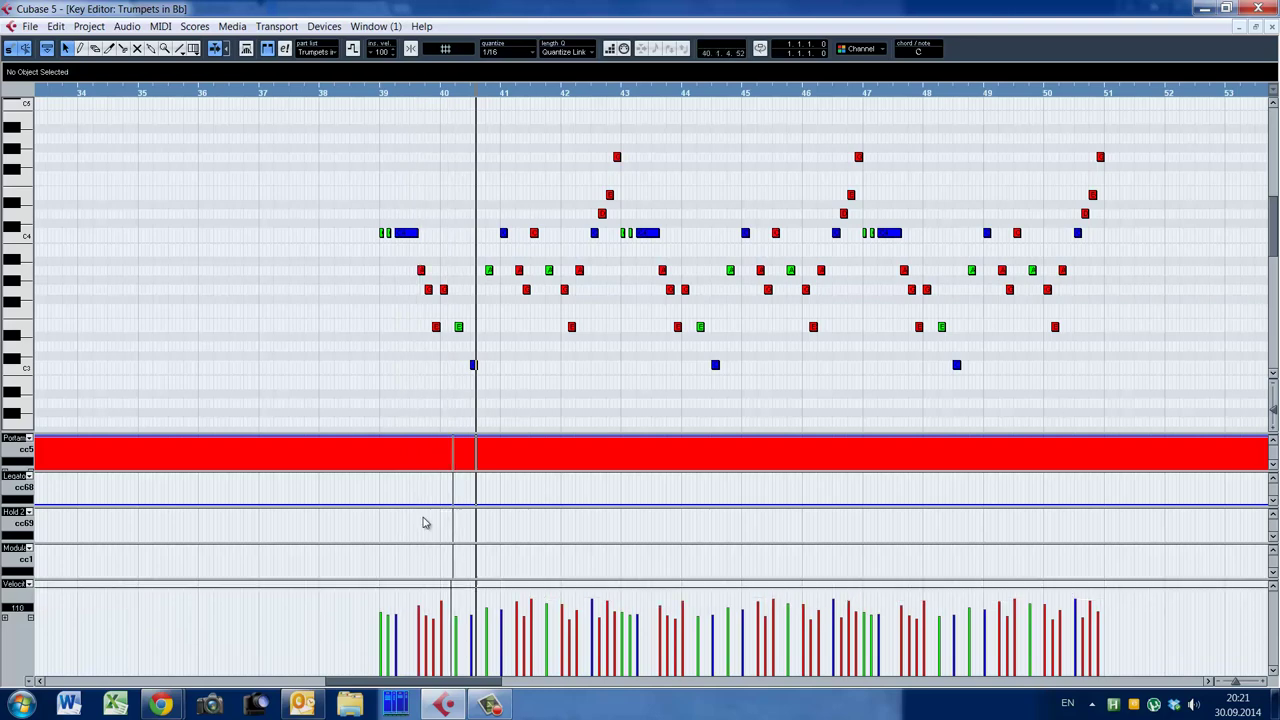
Select the long C4 trumpet note in bar 39 and check its channel against the instrument's articulation list
left_click(412, 235)
key("alt+Tab")
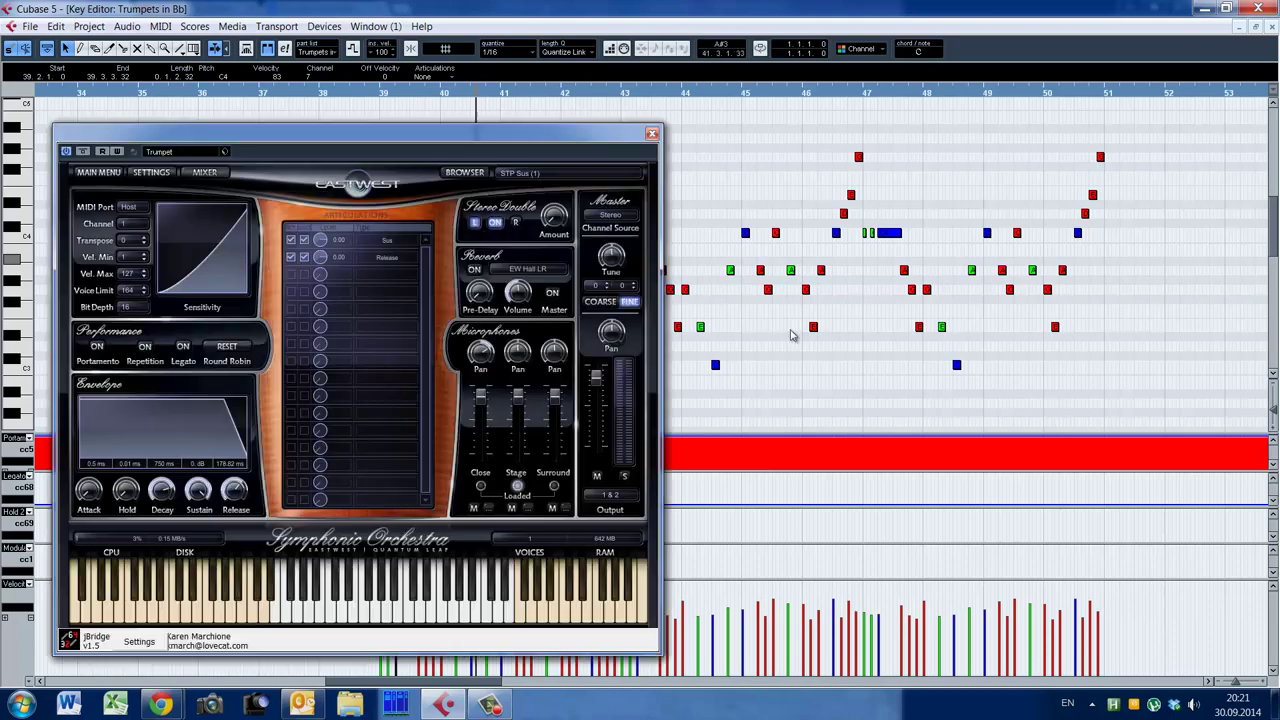
left_click(465, 172)
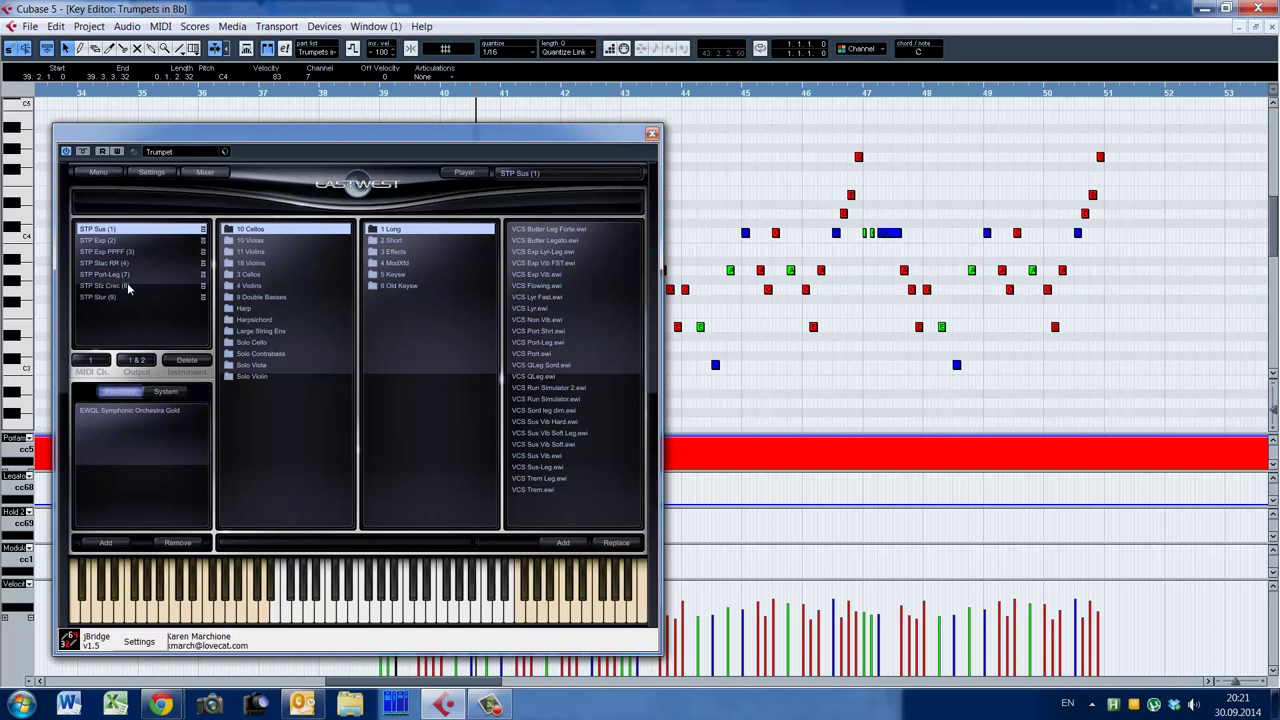
left_click(651, 134)
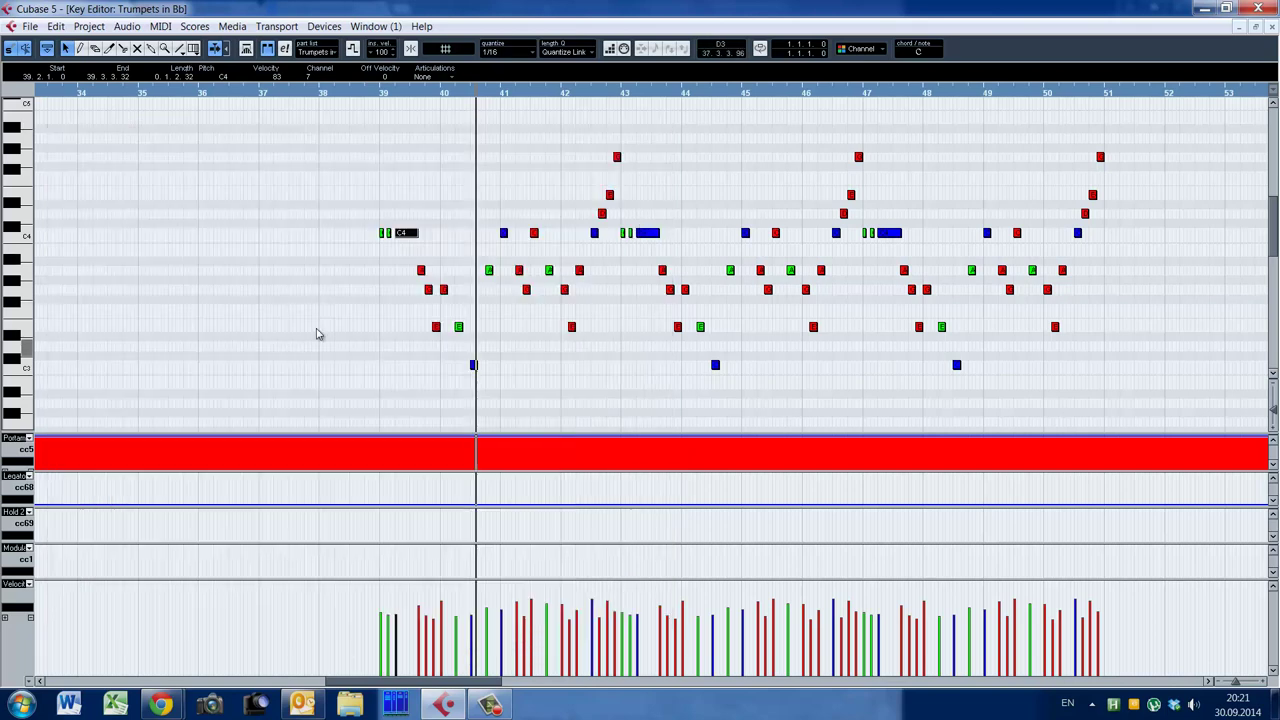
Try a copy of bar 39's long C4 note at D4 directly after it, play the transition and remove the copy
left_click(358, 304)
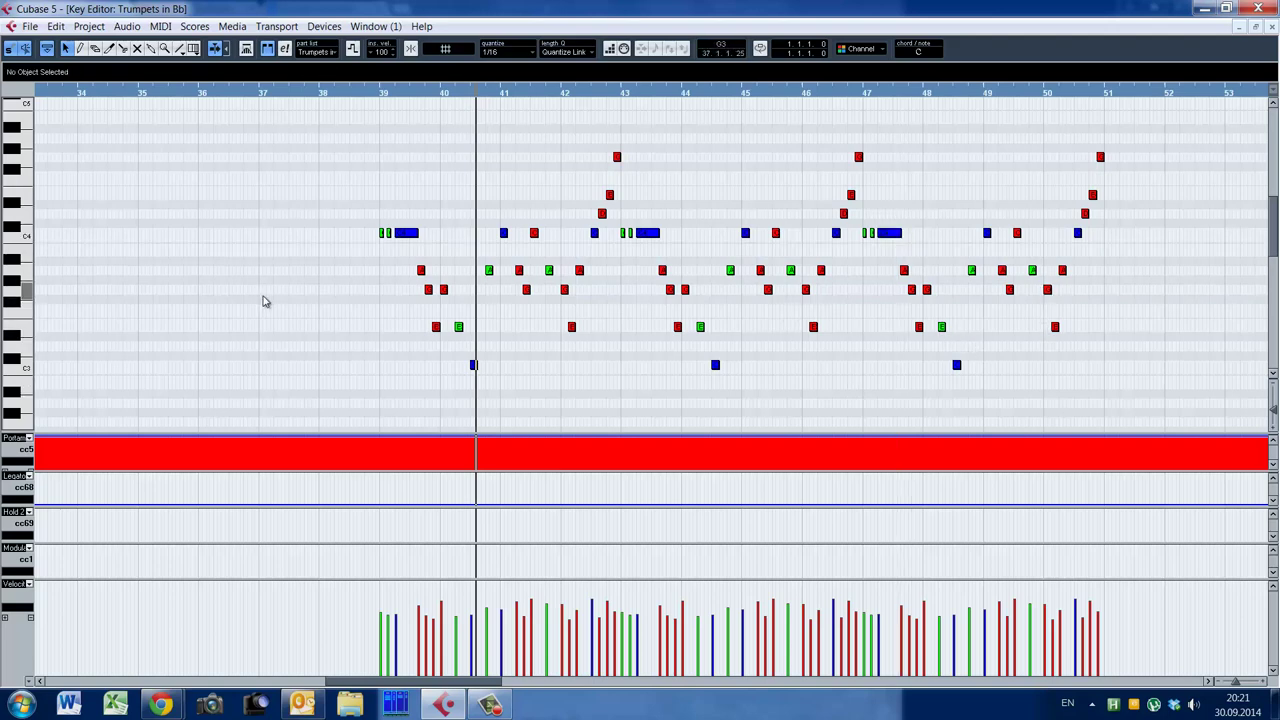
left_click(408, 234)
key("ctrl+d")
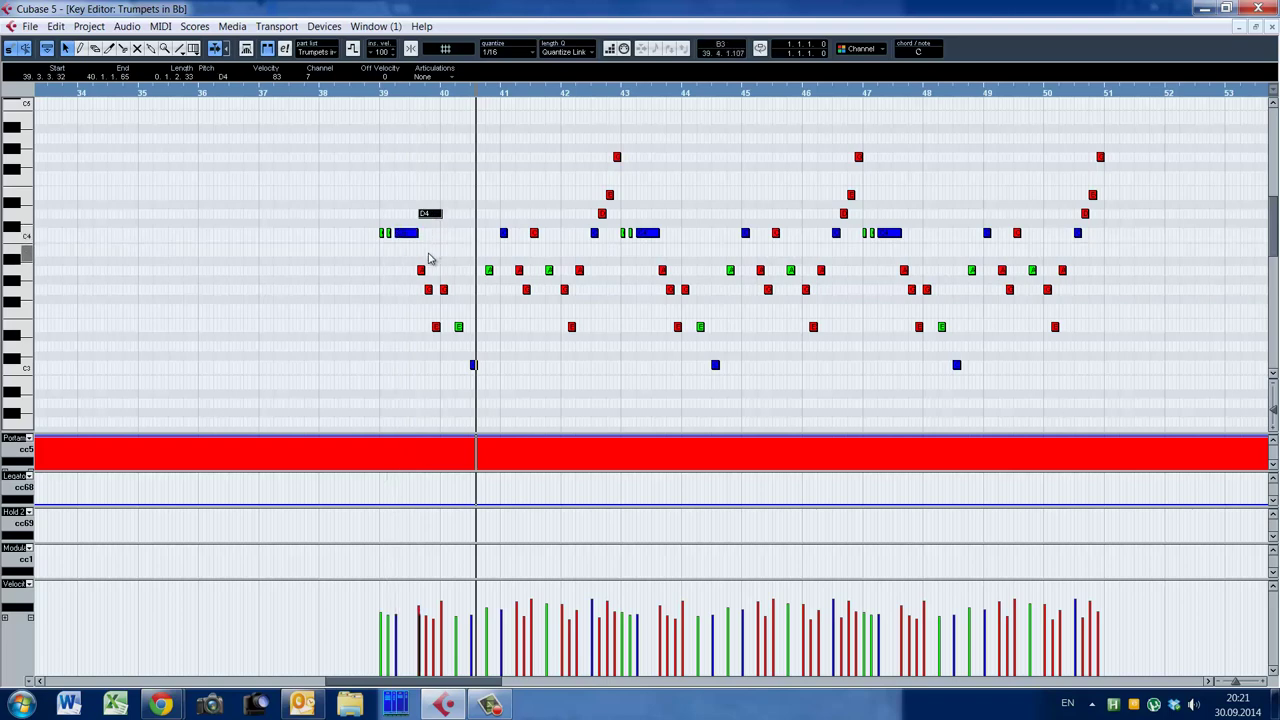
left_click(388, 283)
left_click(373, 276)
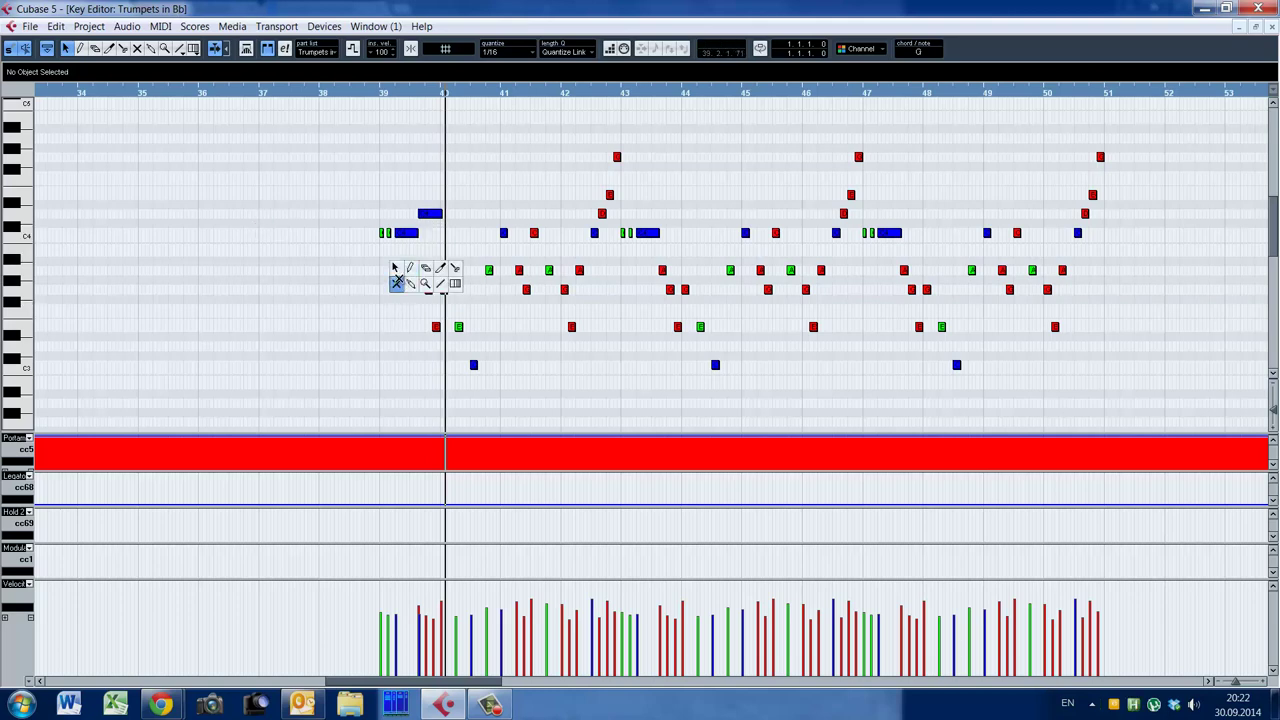
left_click_drag(483, 401, 483, 401)
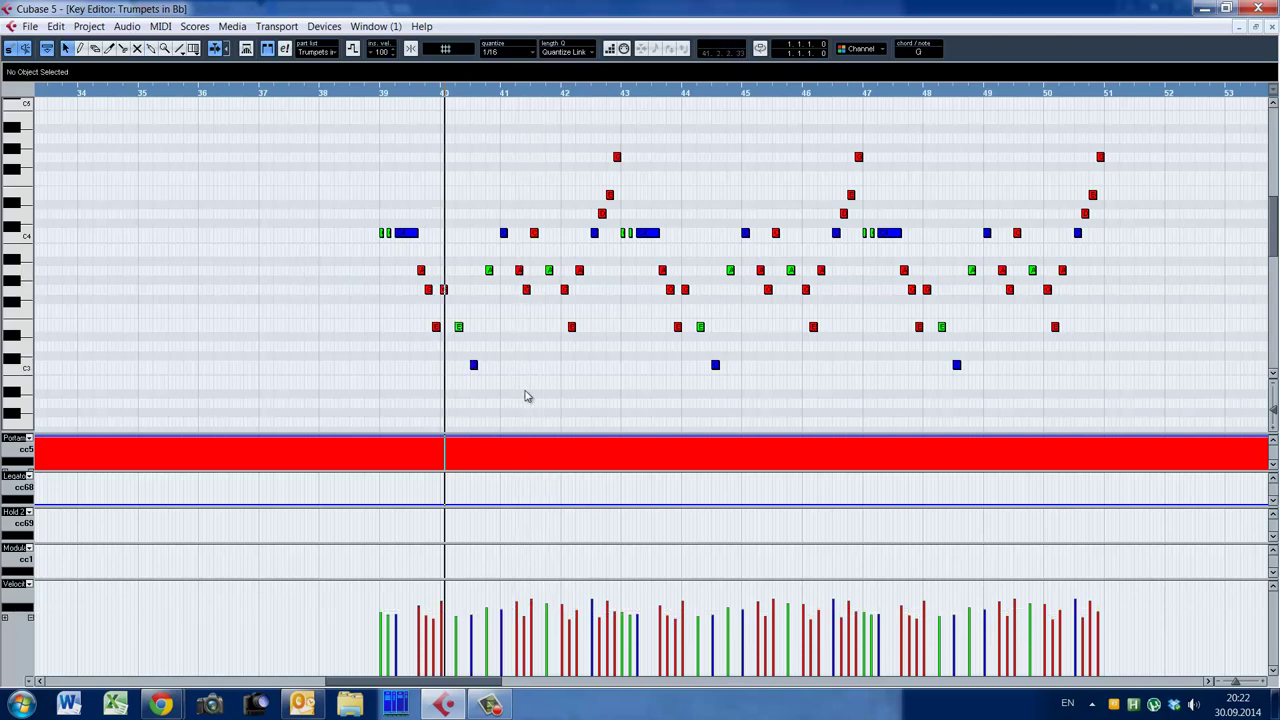
Play the trumpet phrase from bar 41 and leave the Trumpets in Bb part
left_click(513, 94)
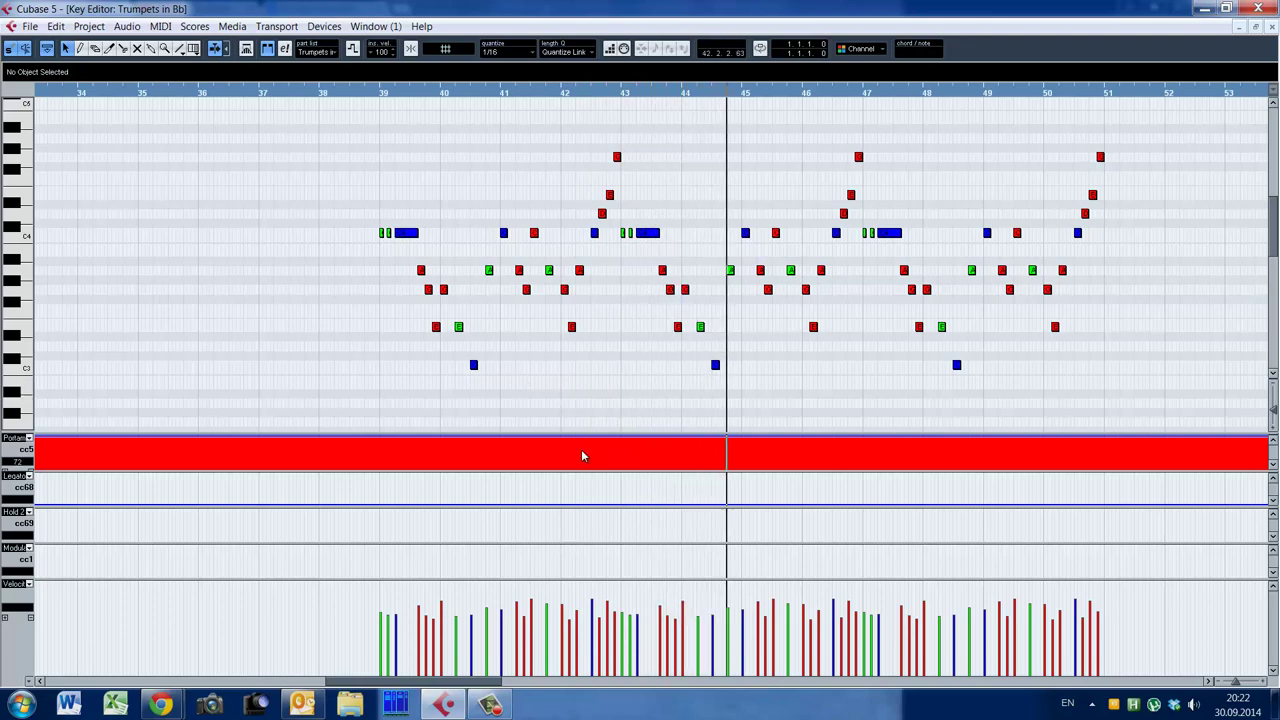
key("space")
left_click_drag(469, 681, 471, 682)
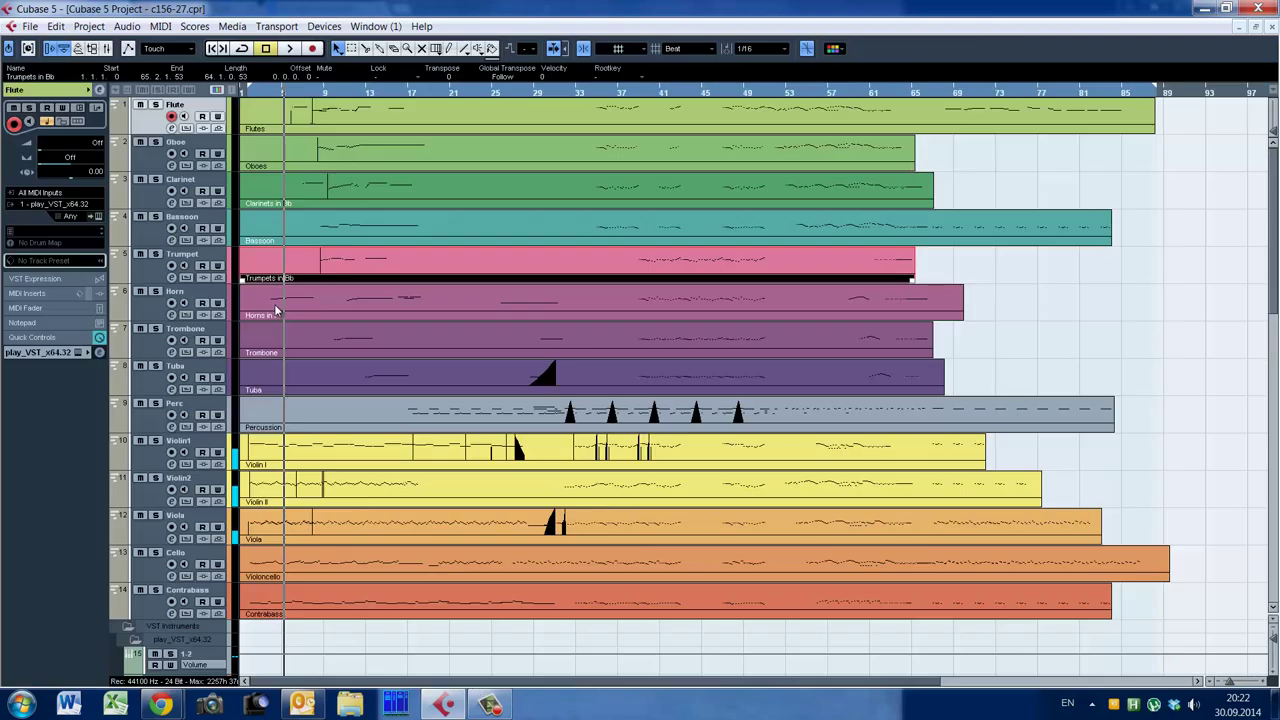
Open the Horns in F part in the Key Editor and play its opening phrase from just before bar 4
double_click(274, 304)
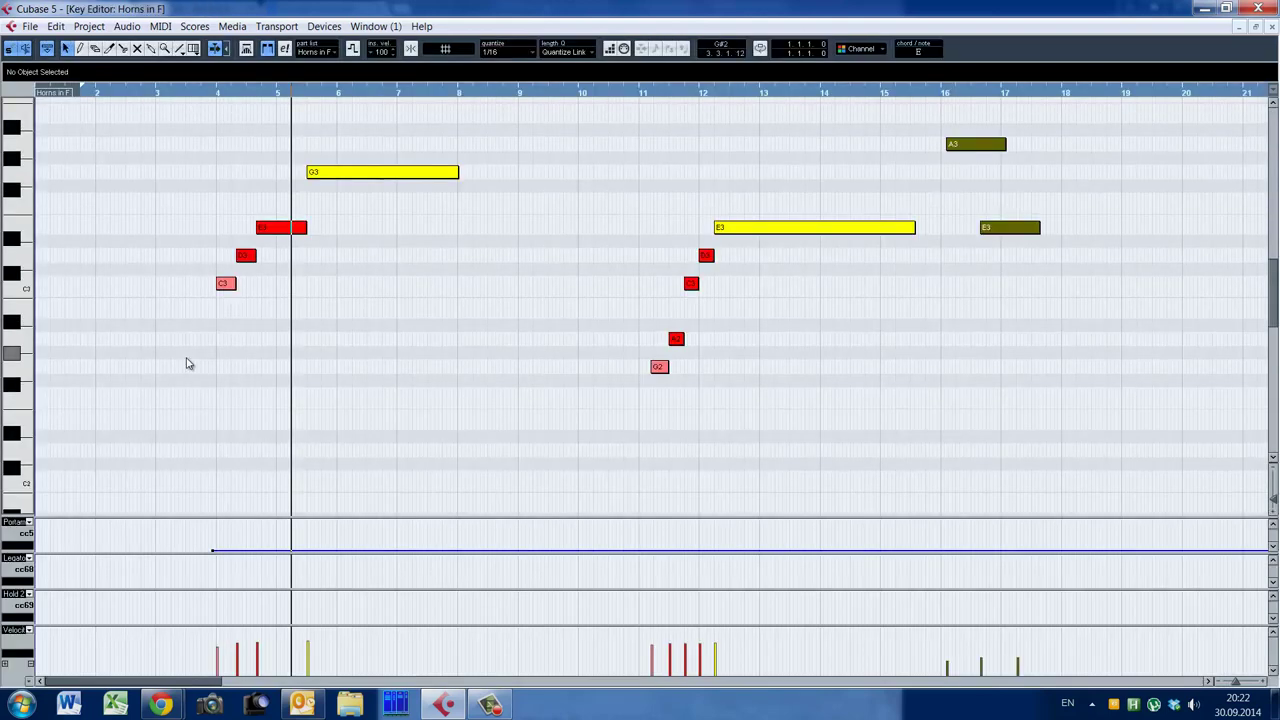
left_click(194, 353)
key("space")
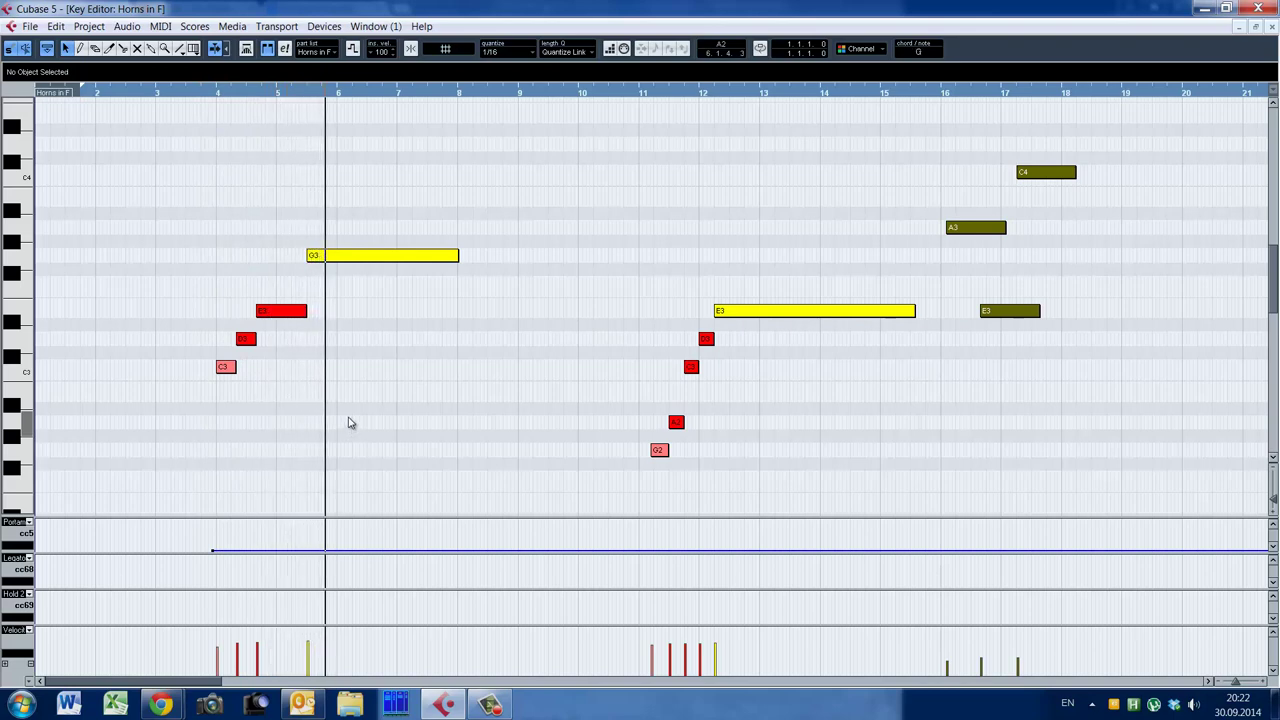
Check the channel of the long G3 horn note in bar 5 and follow the part to its notes in bars 16 to 18
left_click_drag(396, 191, 440, 315)
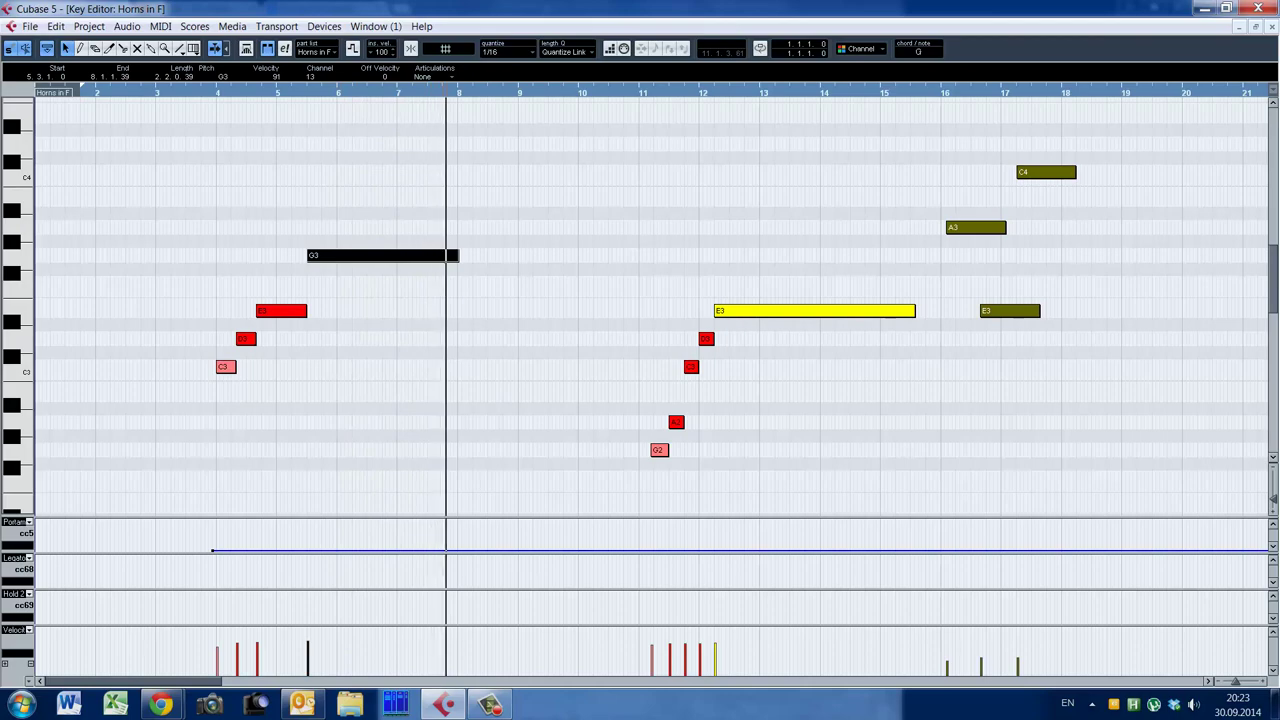
left_click(553, 263)
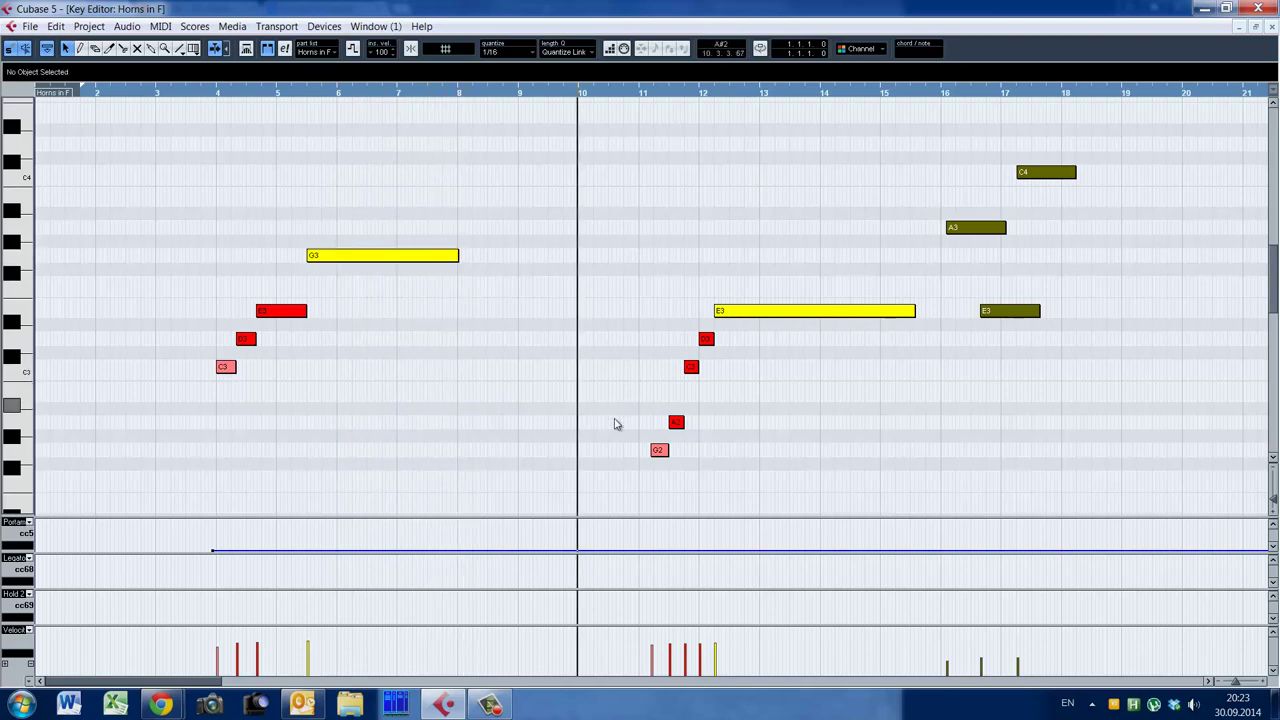
left_click_drag(212, 682, 257, 686)
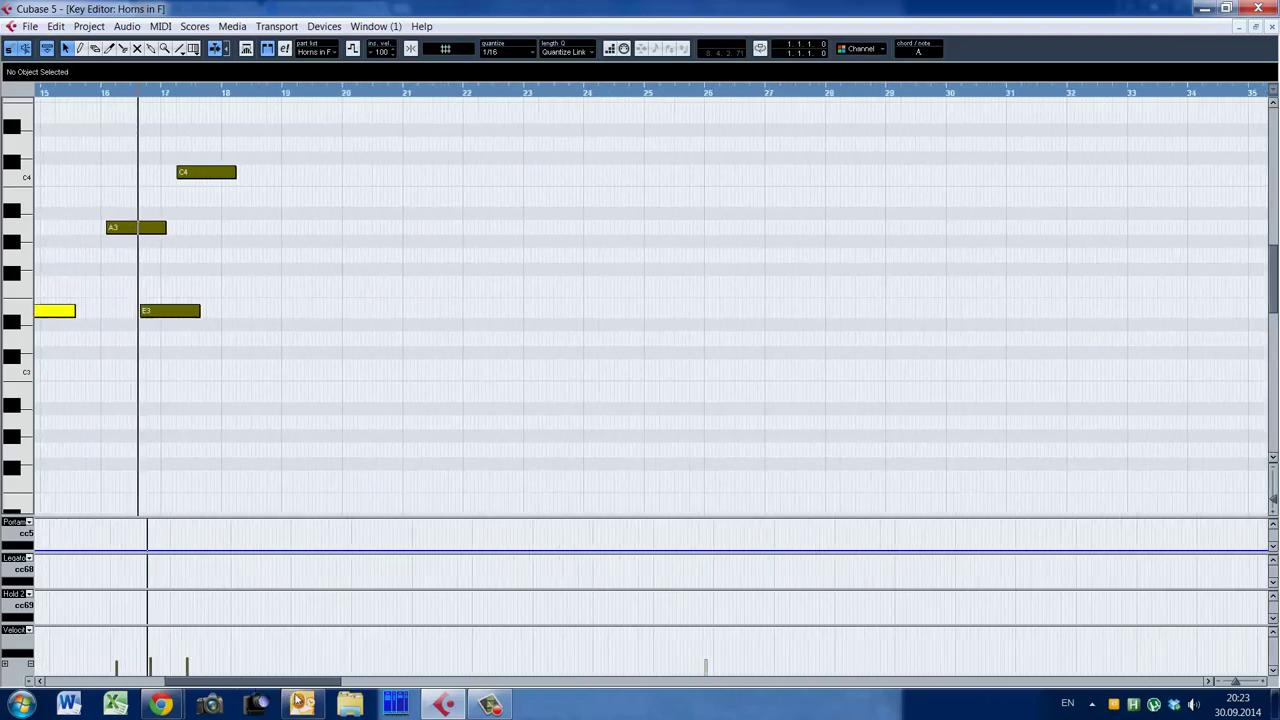
Follow the horn part through bars 39 to 51 to the closing notes and place the playback position at bar 60
left_click_drag(300, 682, 447, 415)
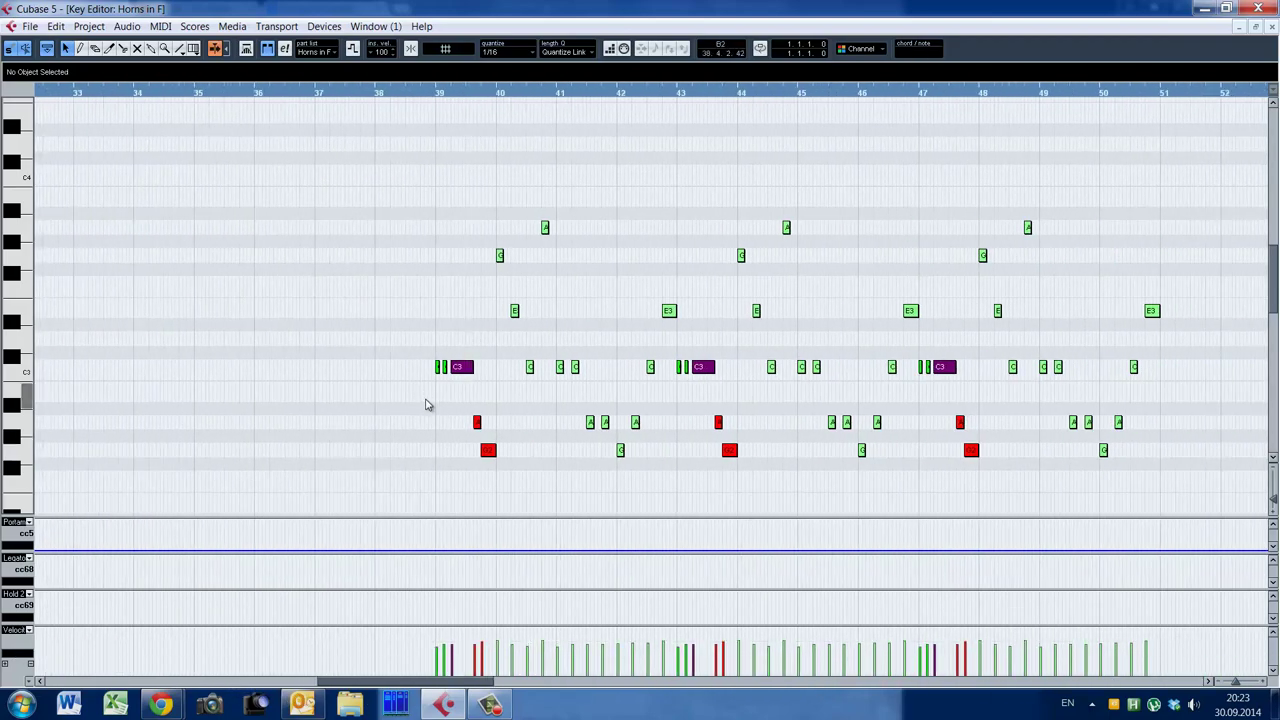
left_click_drag(455, 684, 480, 690)
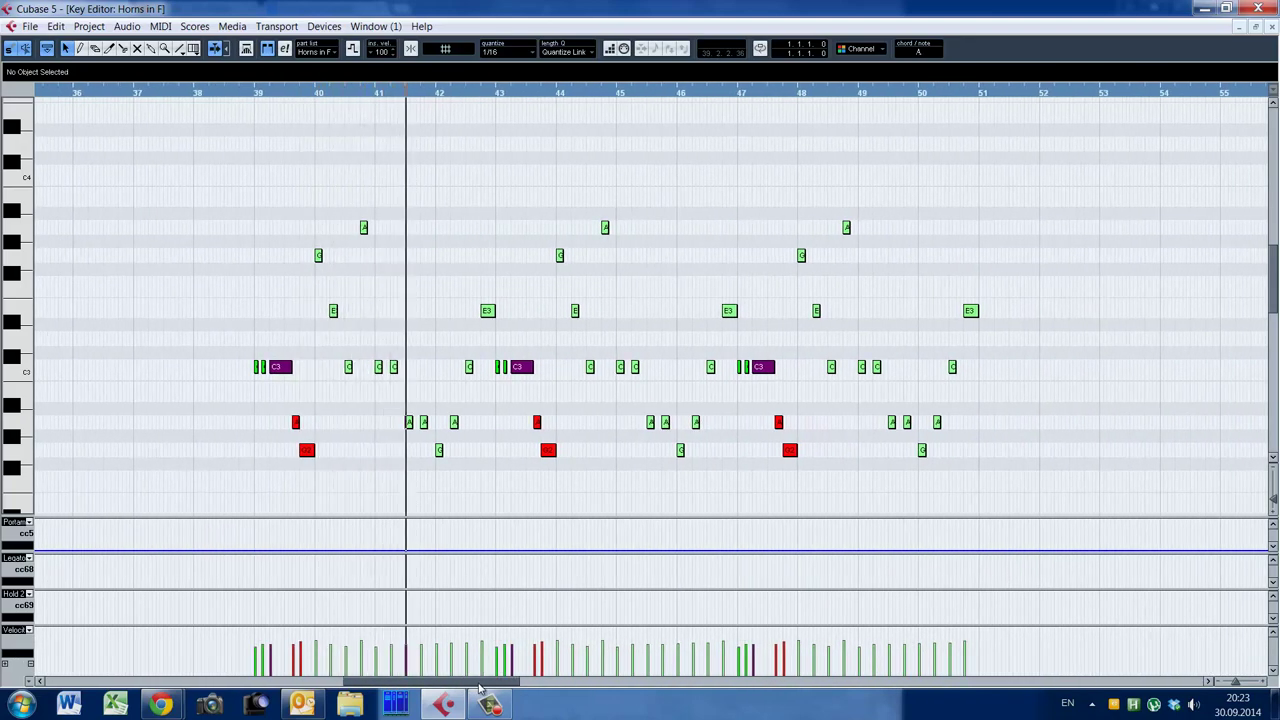
left_click_drag(480, 690, 497, 690)
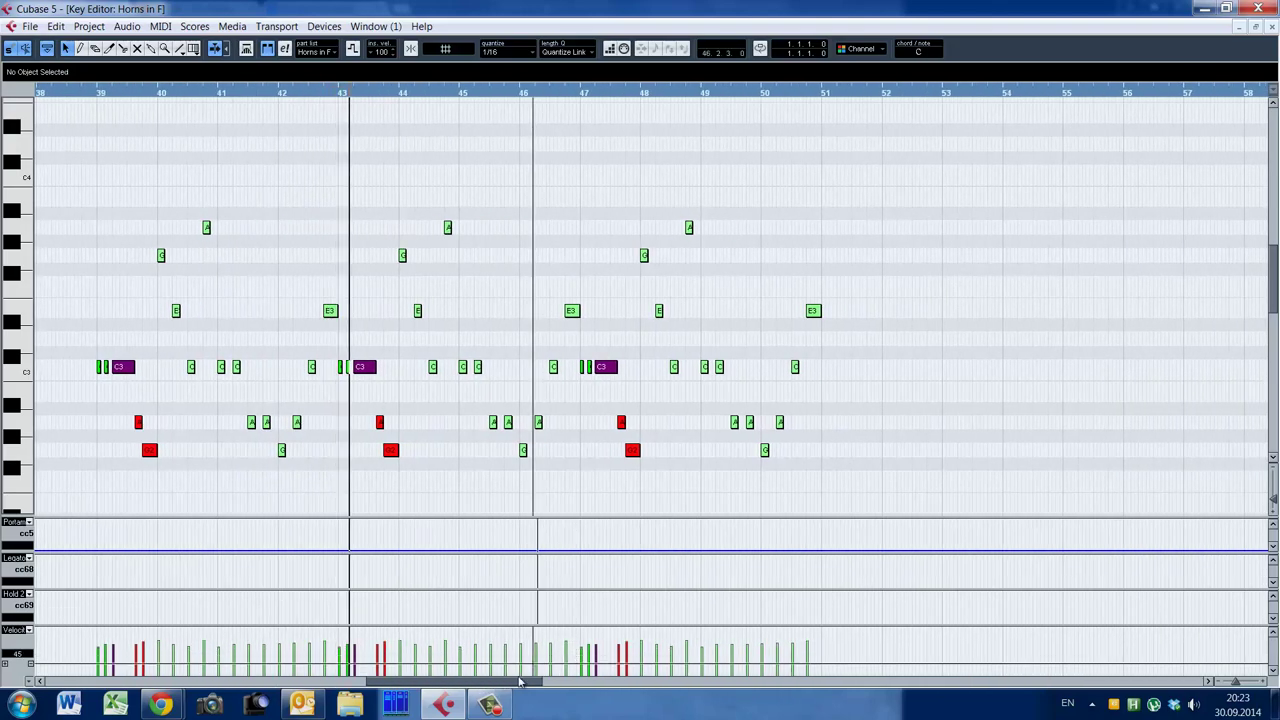
left_click_drag(490, 690, 616, 690)
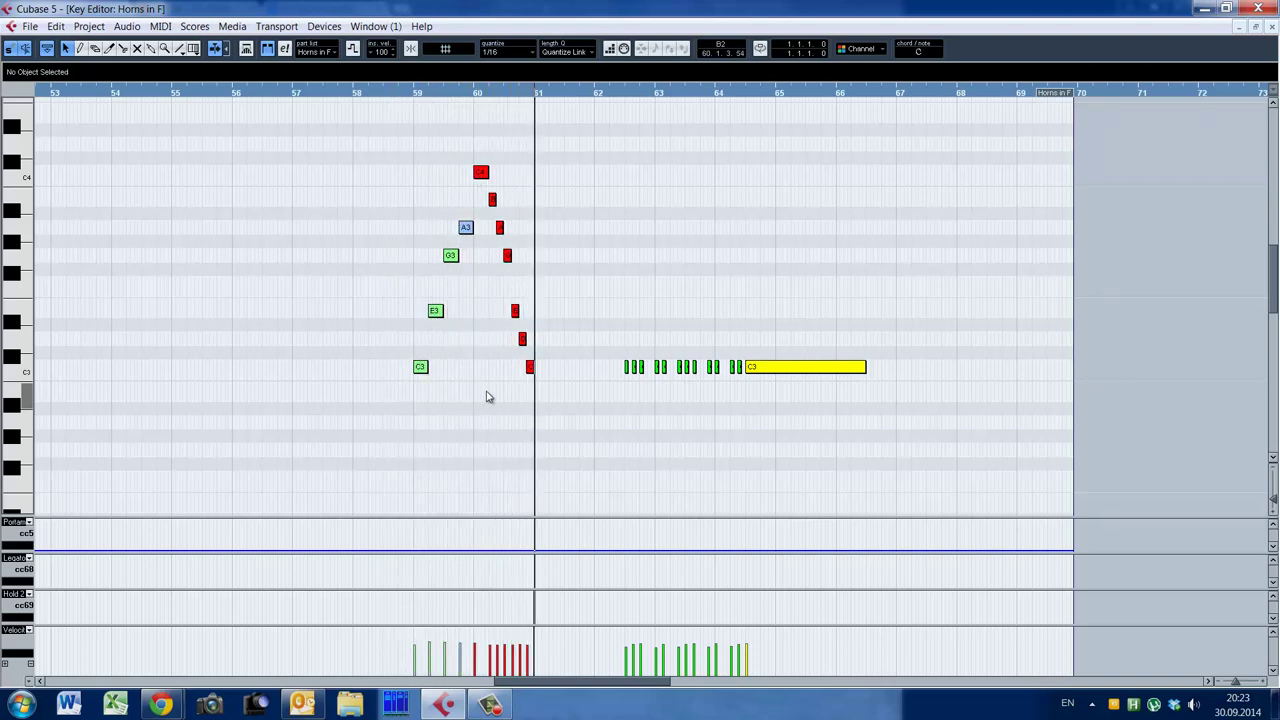
left_click(474, 337)
left_click(474, 326)
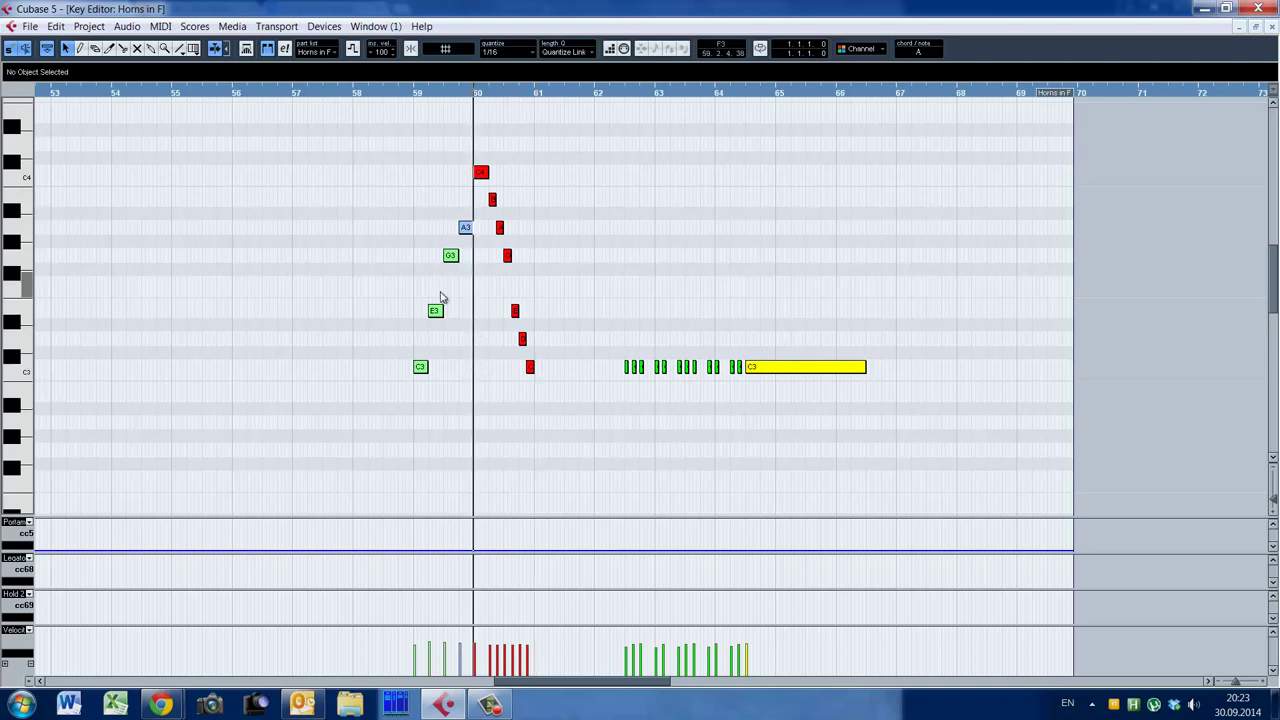
Check the articulations loaded in the Horn instrument, close it and play the repeated C3 notes from just before bar 62's second half
left_click_drag(870, 0, 954, 92)
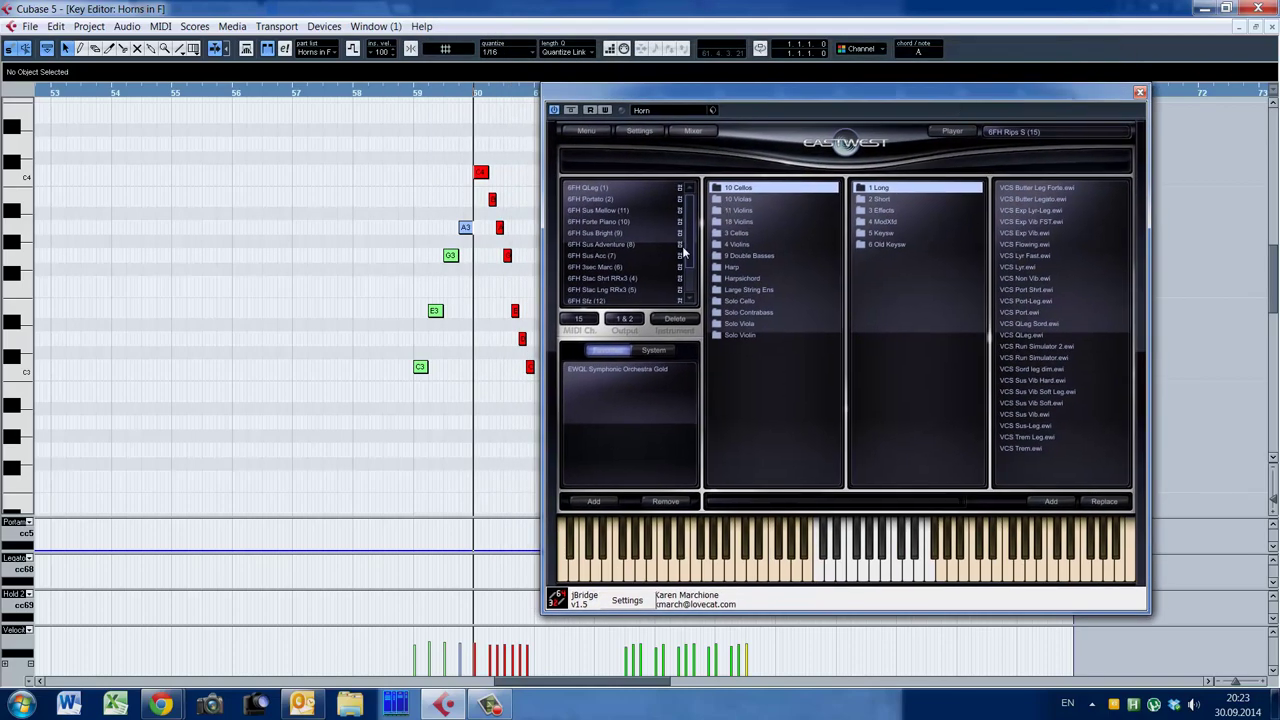
mouse_move(693, 227)
left_mouse_down()
mouse_move(693, 257)
mouse_move(687, 208)
left_mouse_up()
left_click(1139, 93)
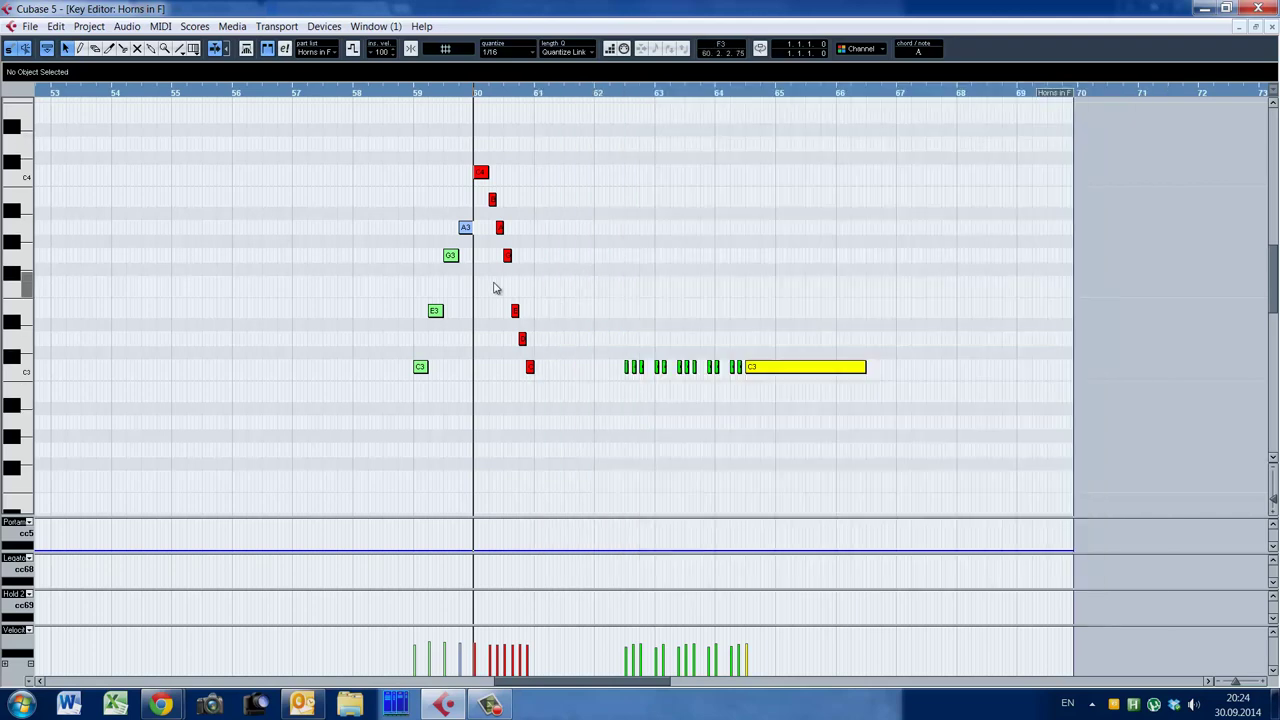
left_click(618, 348, "alt+shift")
key("space")
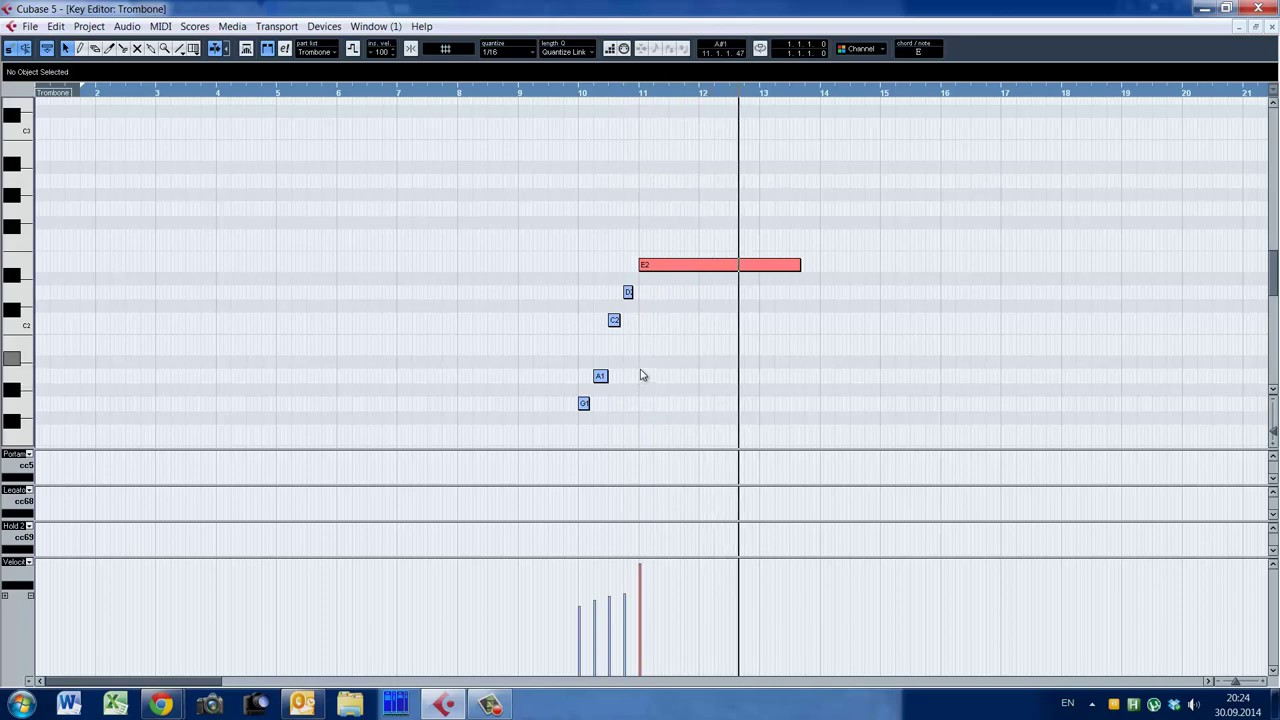
Examine the opening trombone phrase in bars 10 to 13 and play the long C2 note in bar 29
scroll(762, 324, "down", 3)
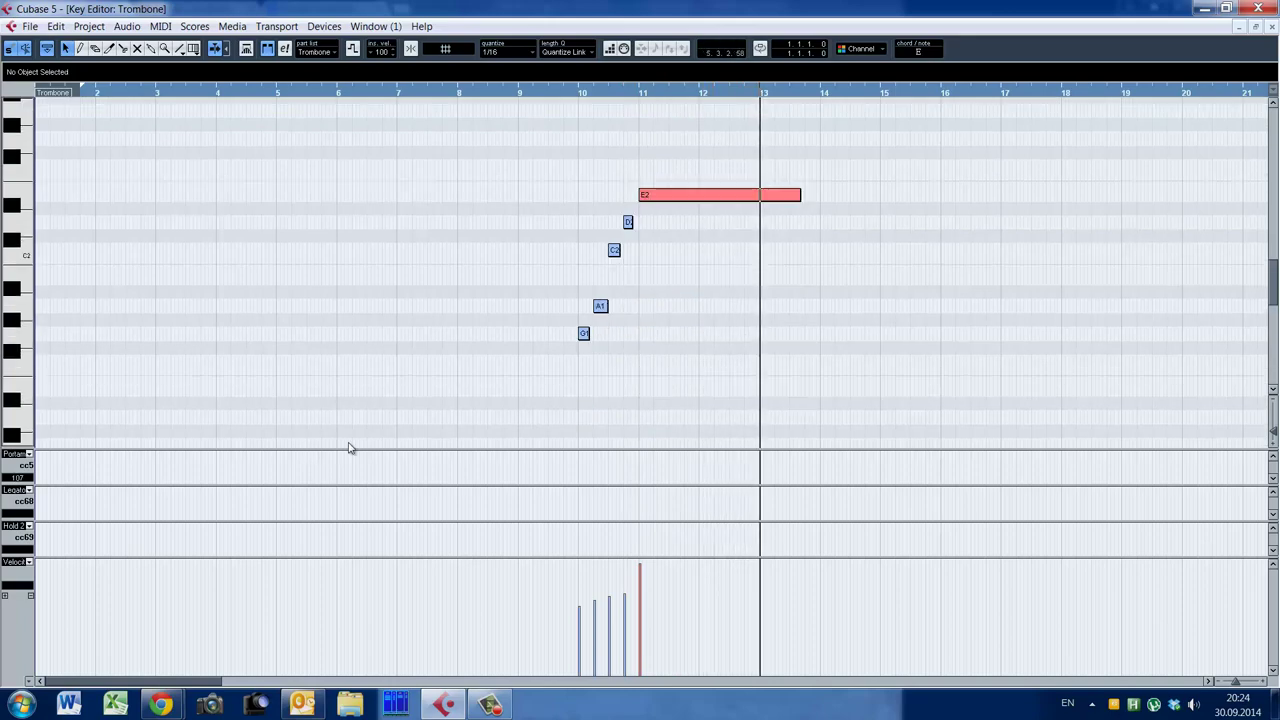
left_click_drag(205, 681, 406, 688)
left_click(343, 97)
key("space")
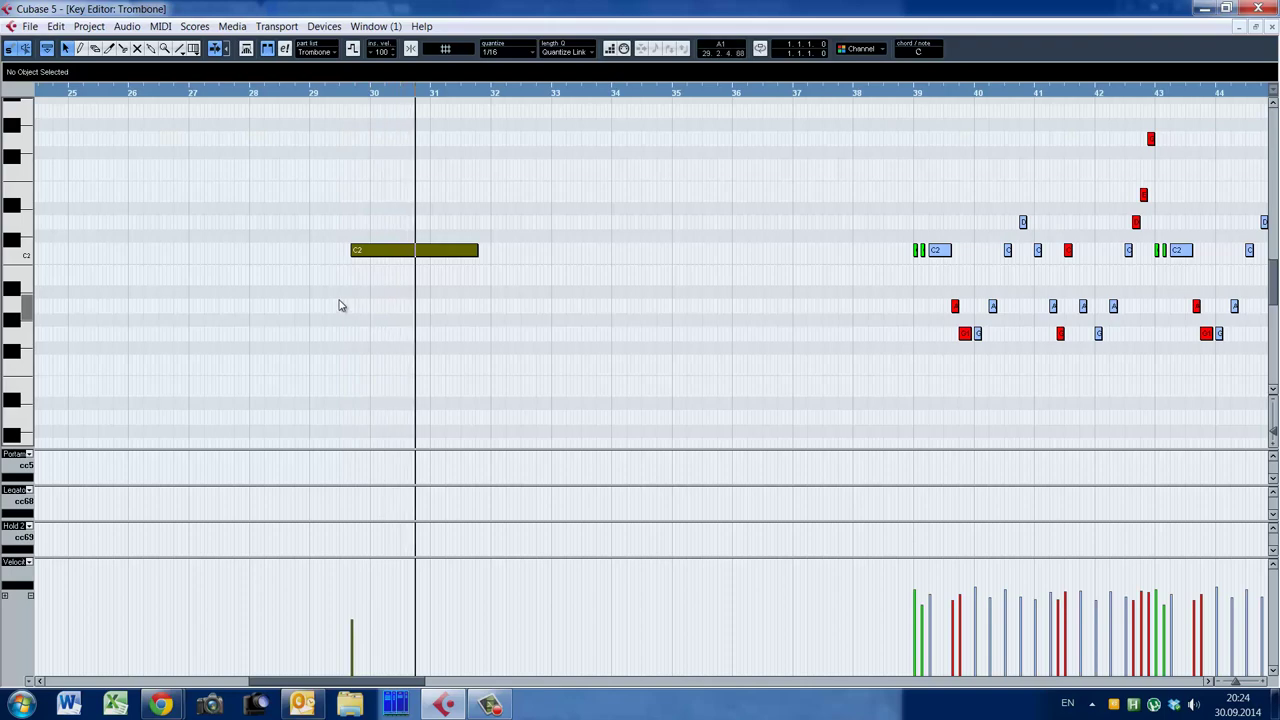
key("space")
Play the trombone phrase from just before bar 39 and review its notes up to bar 51
left_click(902, 295)
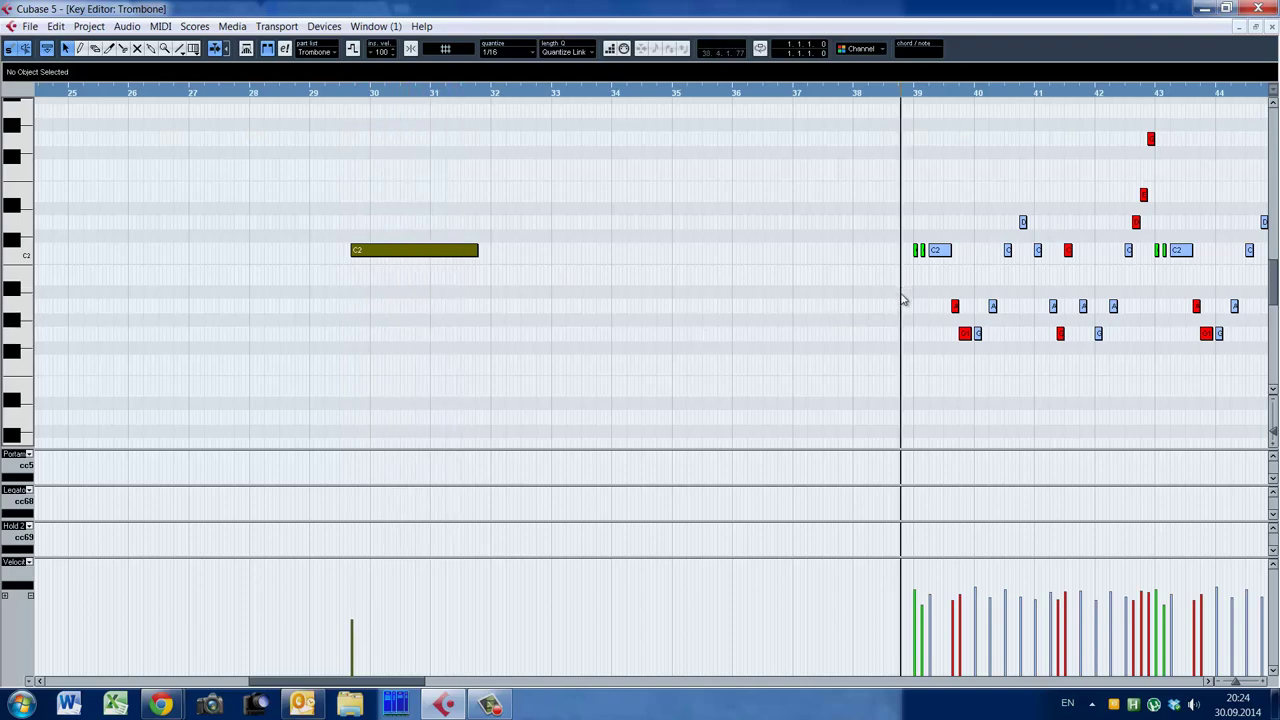
left_click_drag(407, 682, 492, 686)
key("space")
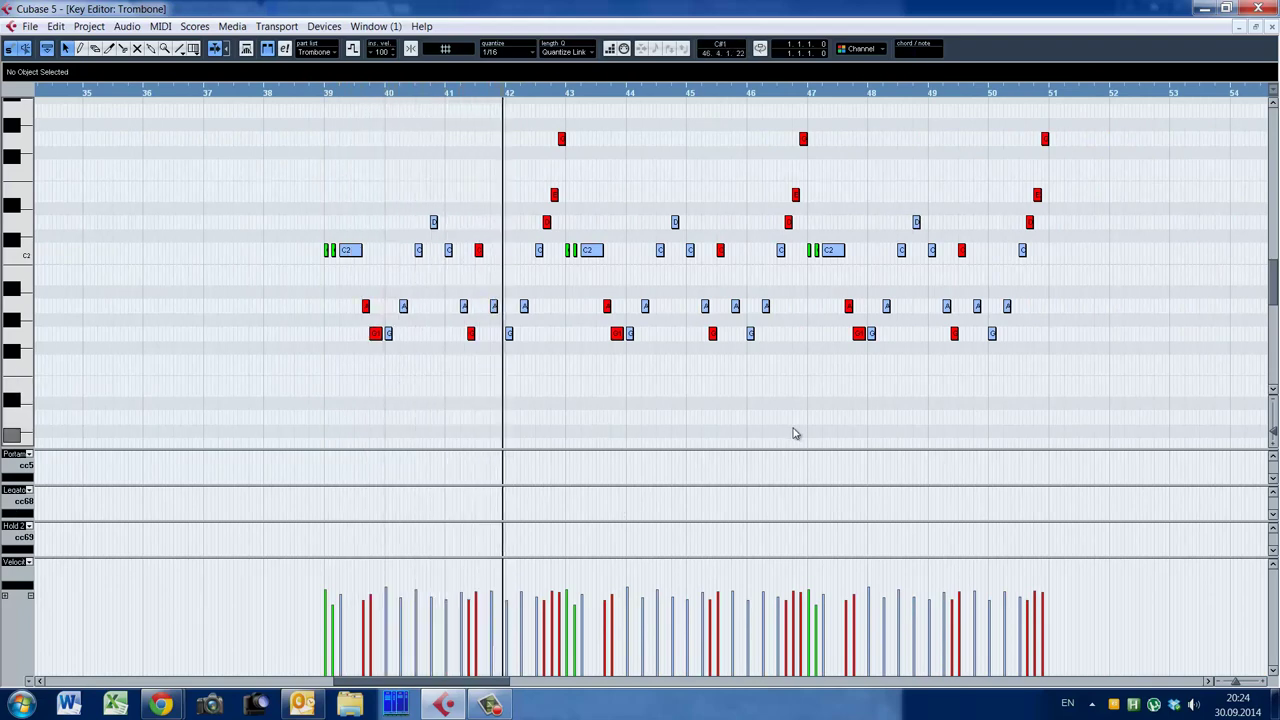
scroll(794, 434, "up", 2)
scroll(449, 391, "down", 2)
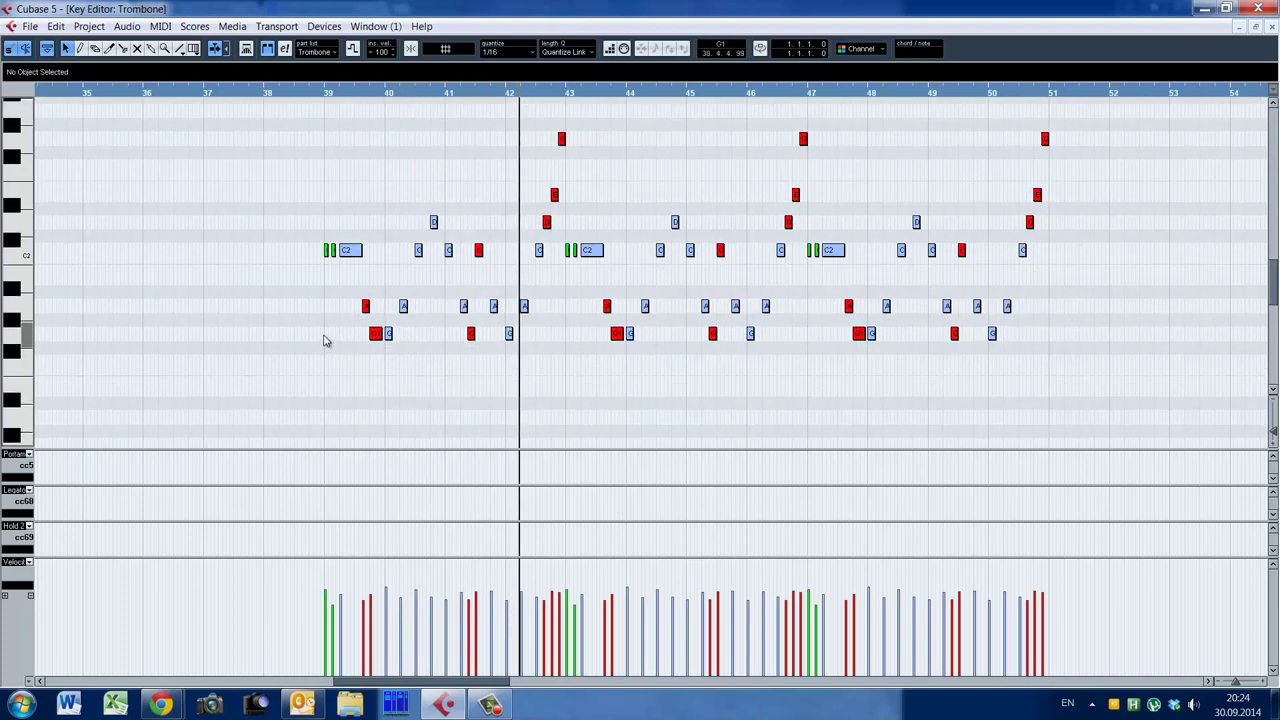
key("space")
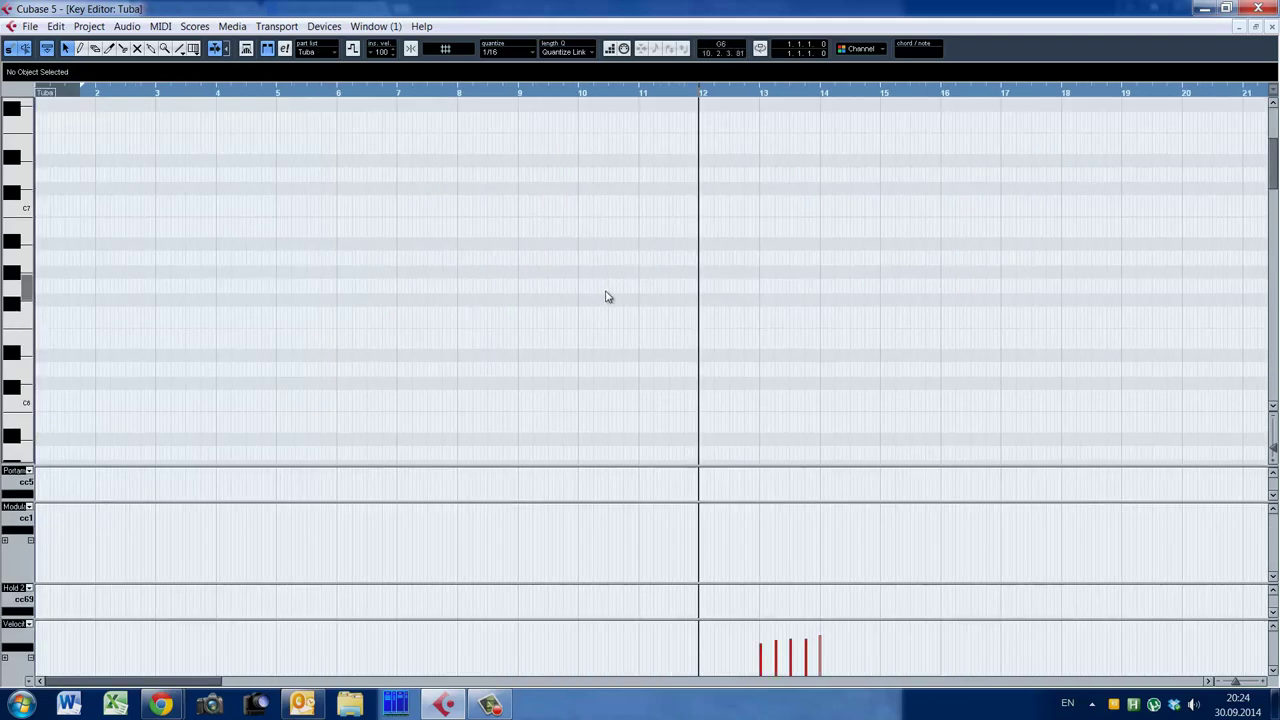
Bring the tuba notes of bars 13 to 17 into view and check the articulations loaded in the Tuba instrument
scroll(677, 329, "down", 5)
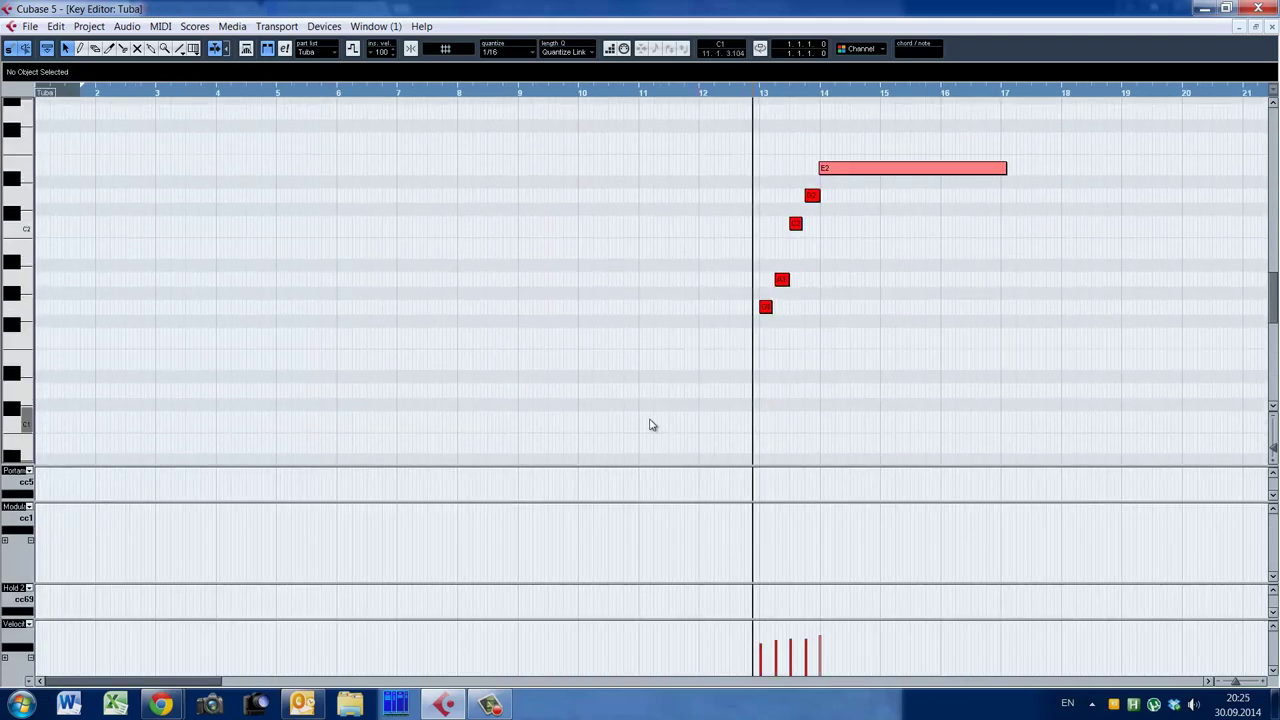
key("F11")
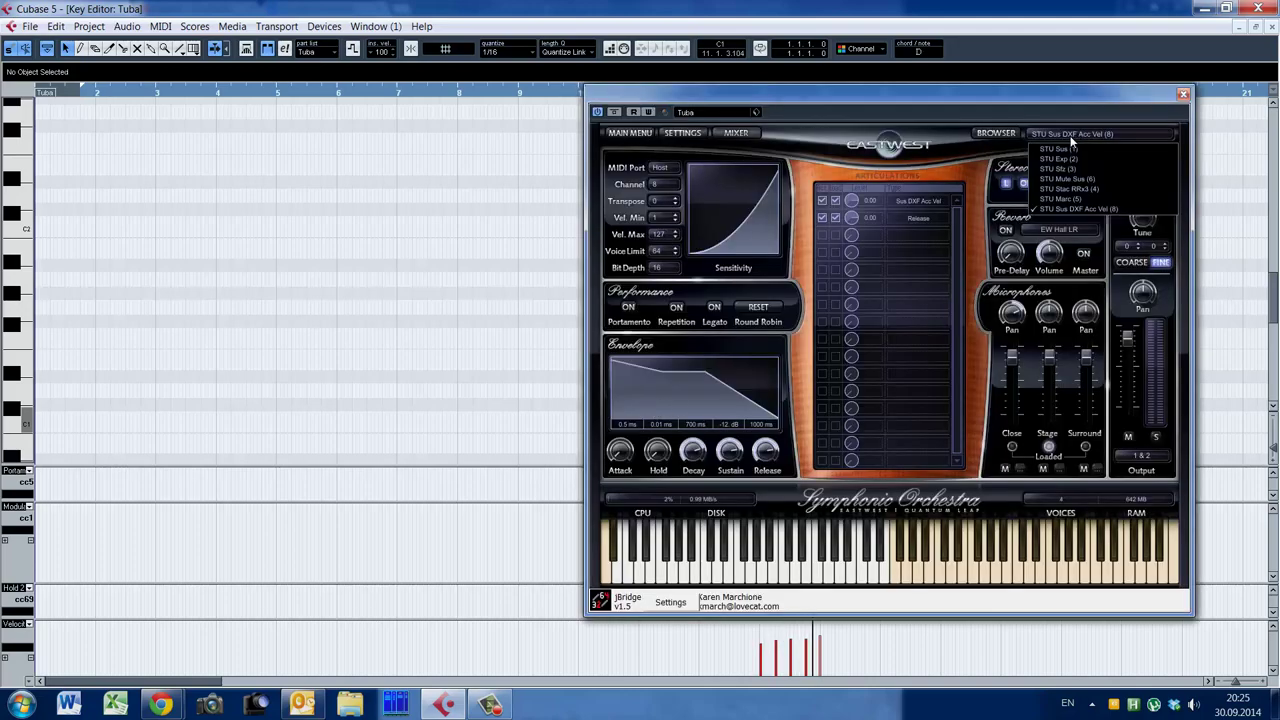
left_click(996, 133)
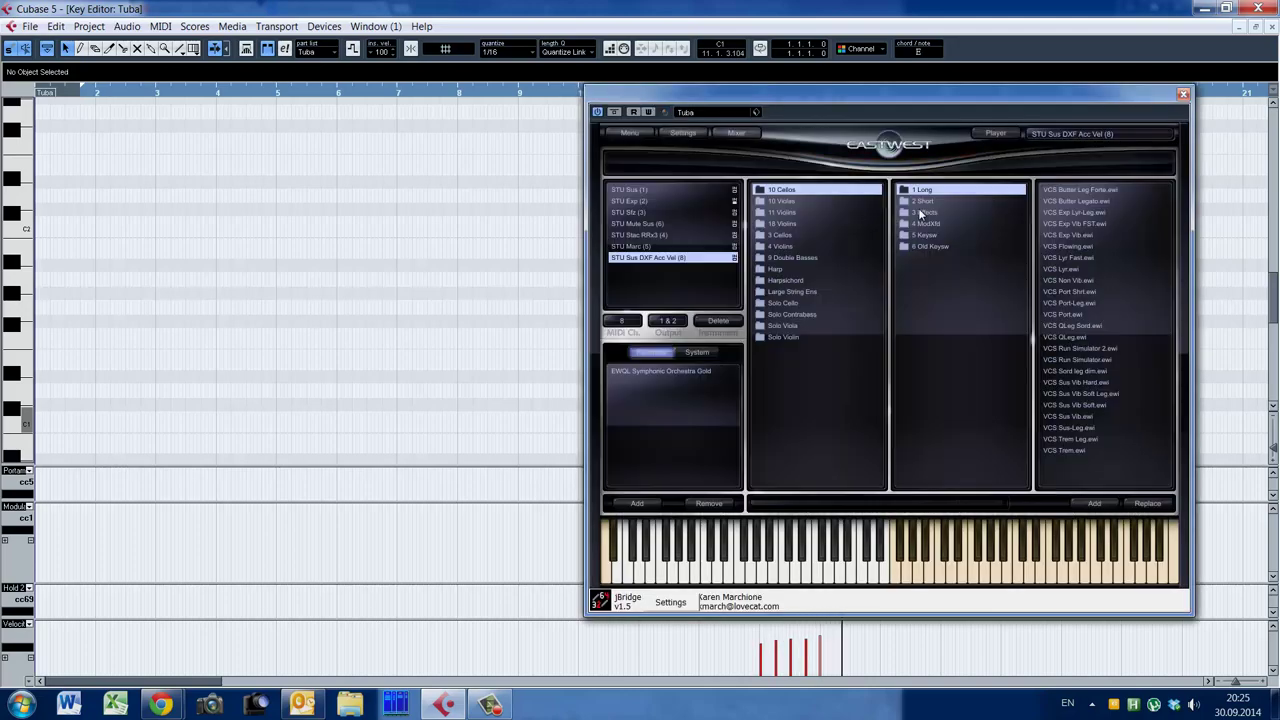
left_click(1182, 94)
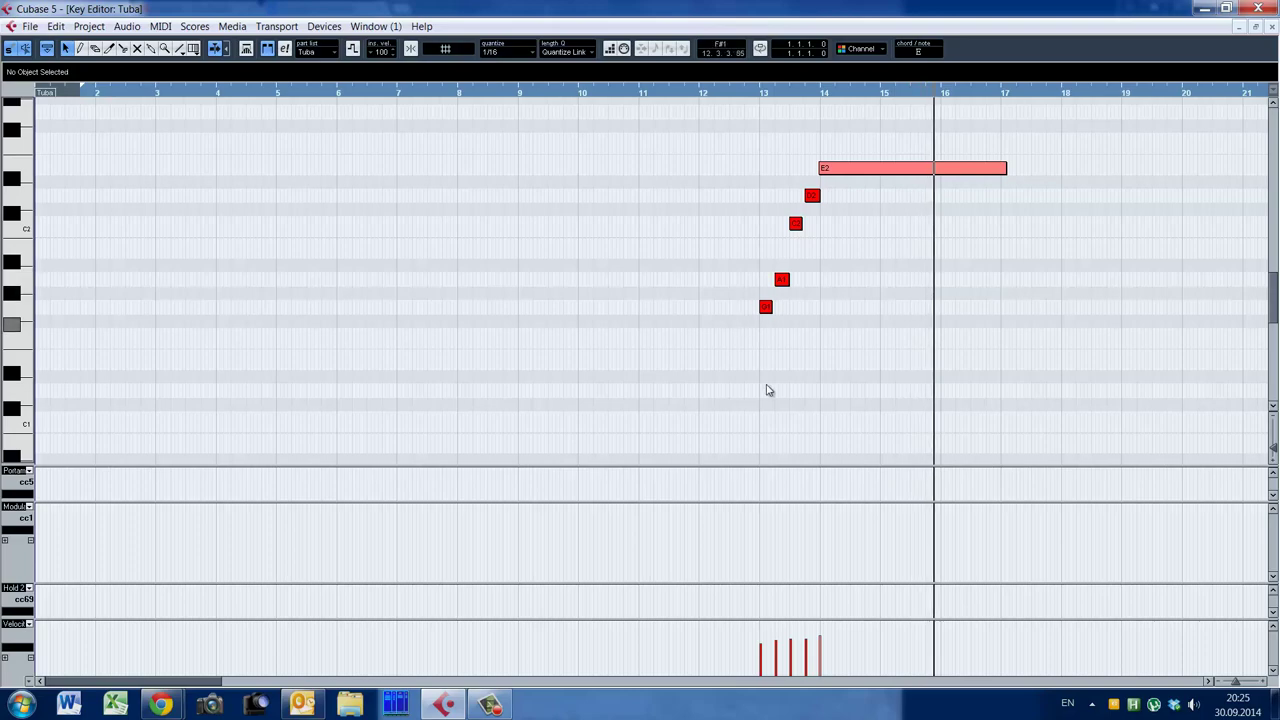
Review the tuba's long G1 note with its modulation ramp and the phrase in bars 39 to 51, and leave the part
left_click_drag(219, 681, 394, 700)
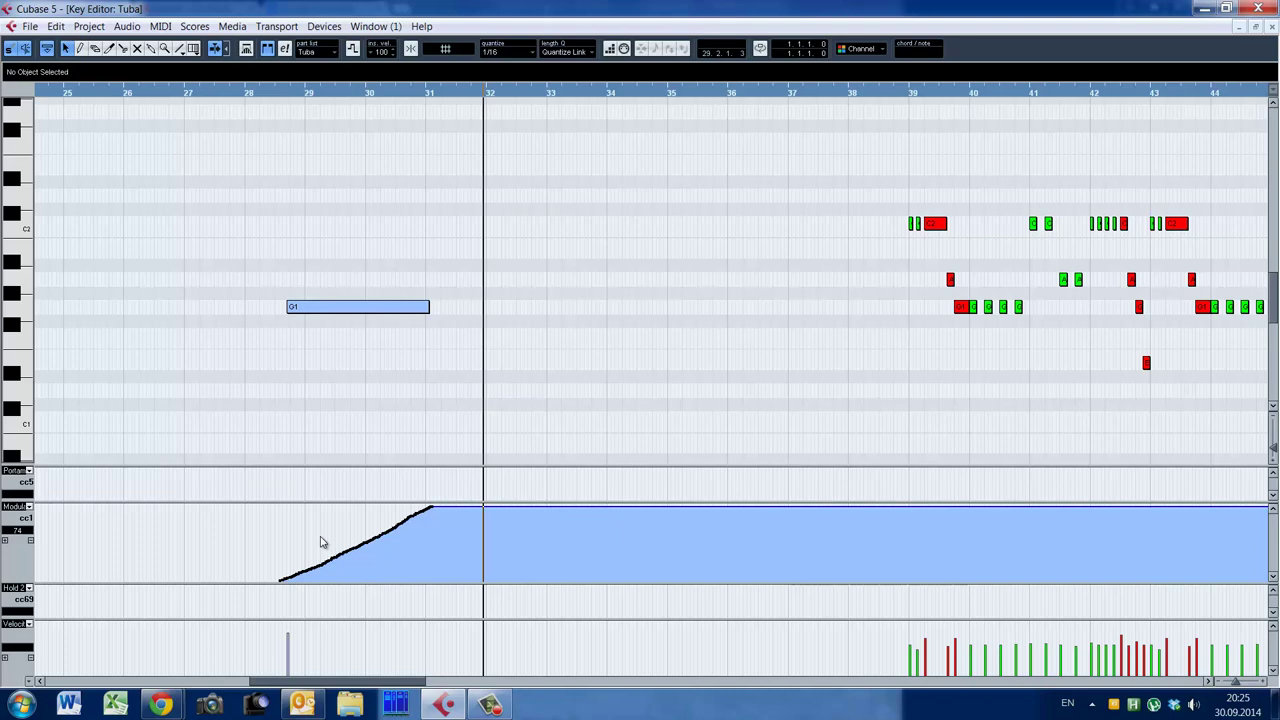
left_click_drag(354, 682, 361, 682)
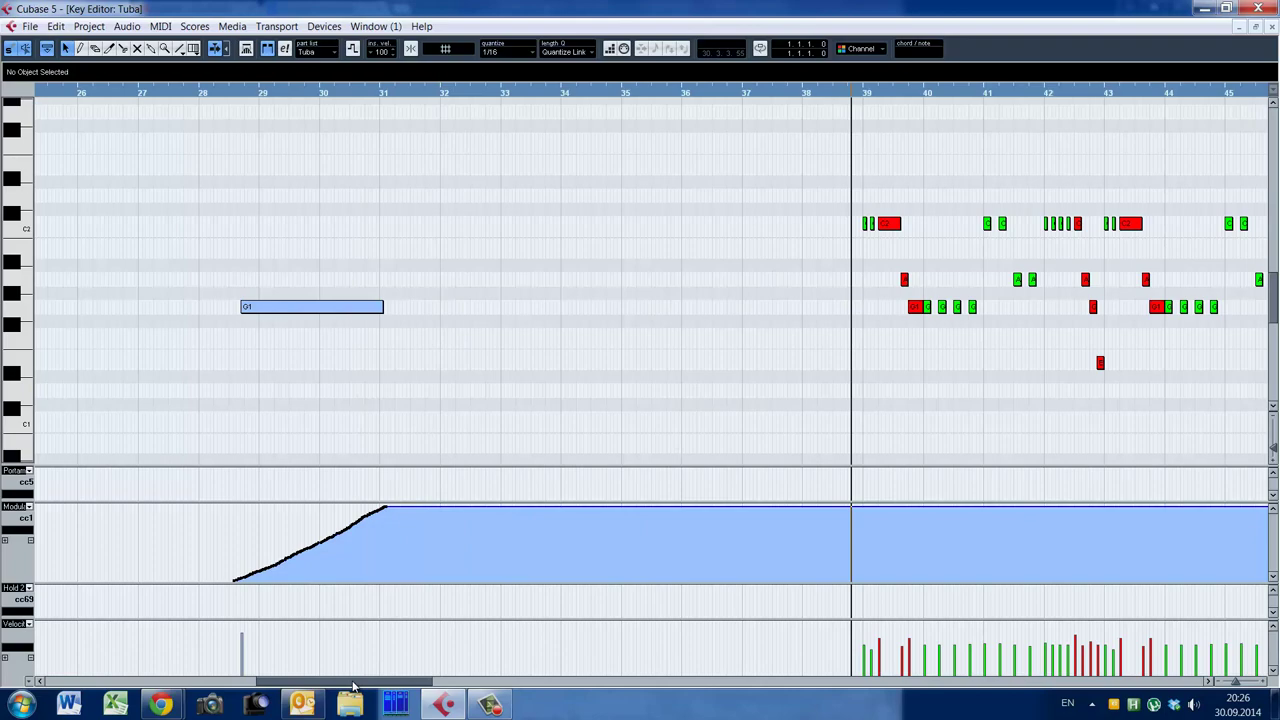
left_click_drag(352, 682, 455, 682)
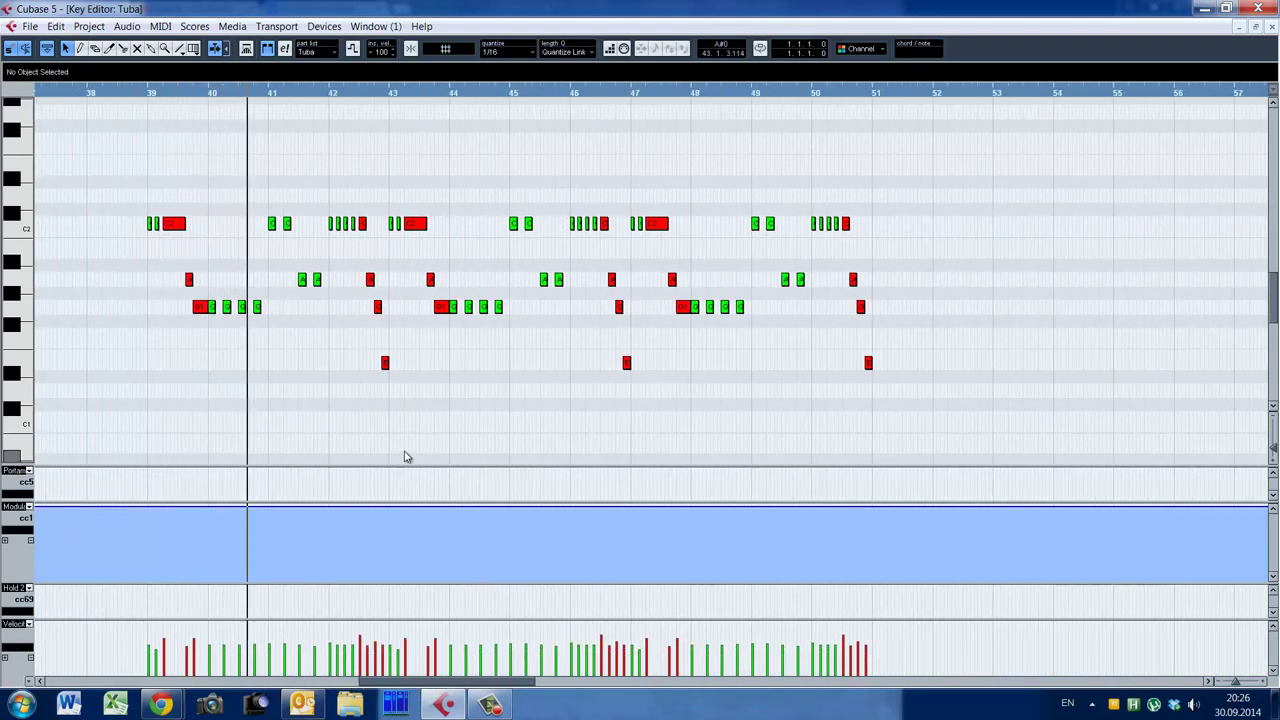
key("space")
key("Return")
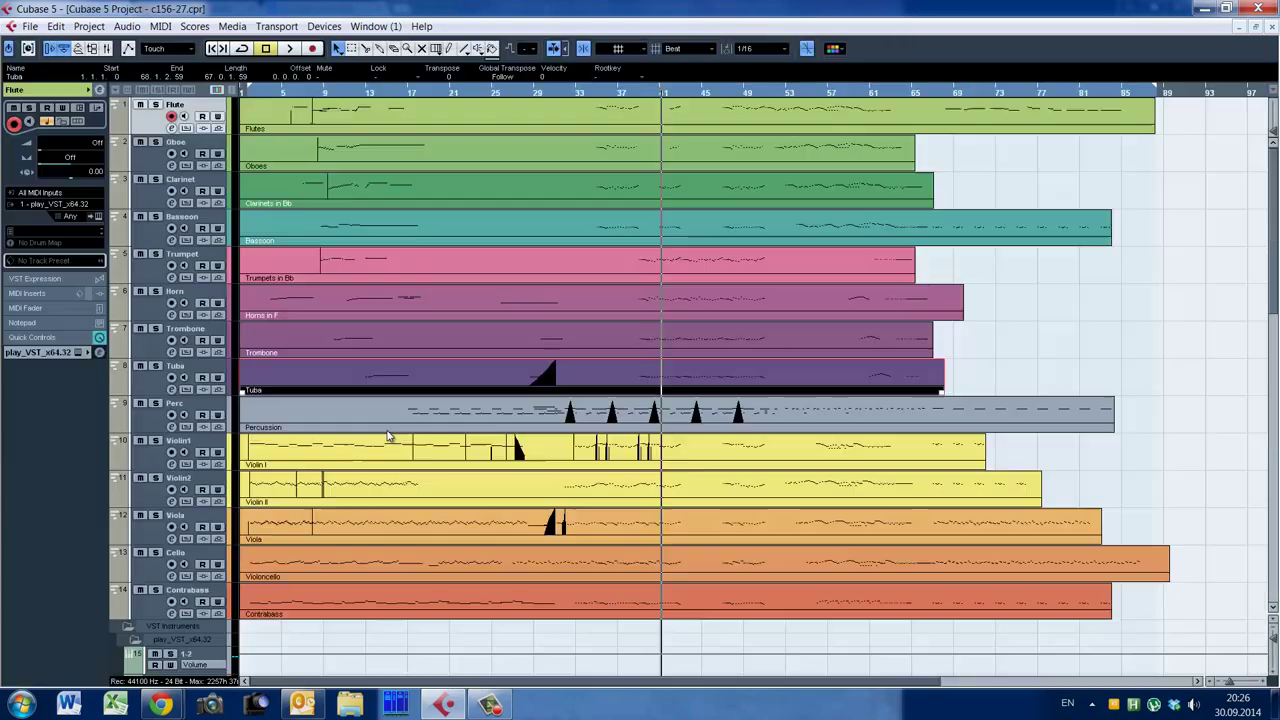
Open the Percussion part in the Key Editor and place the playback position at bar 17
left_click(411, 410, "alt+shift")
double_click(421, 424)
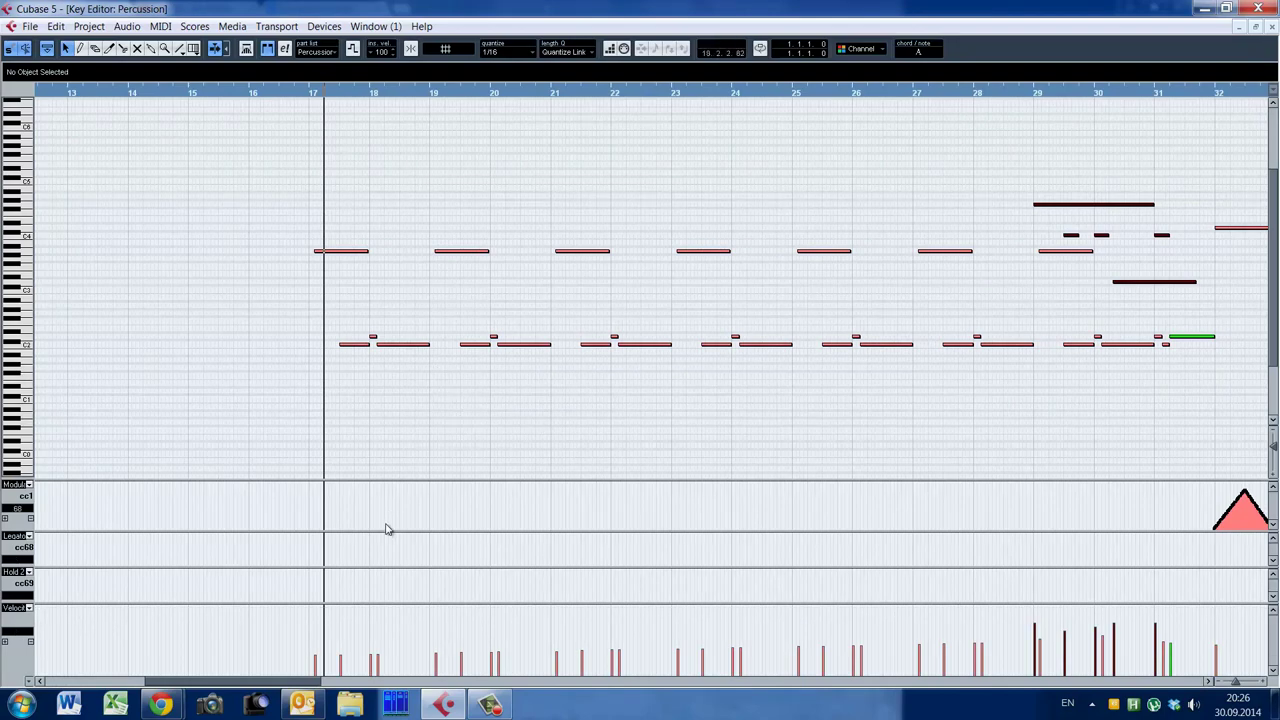
left_click_drag(300, 684, 323, 685)
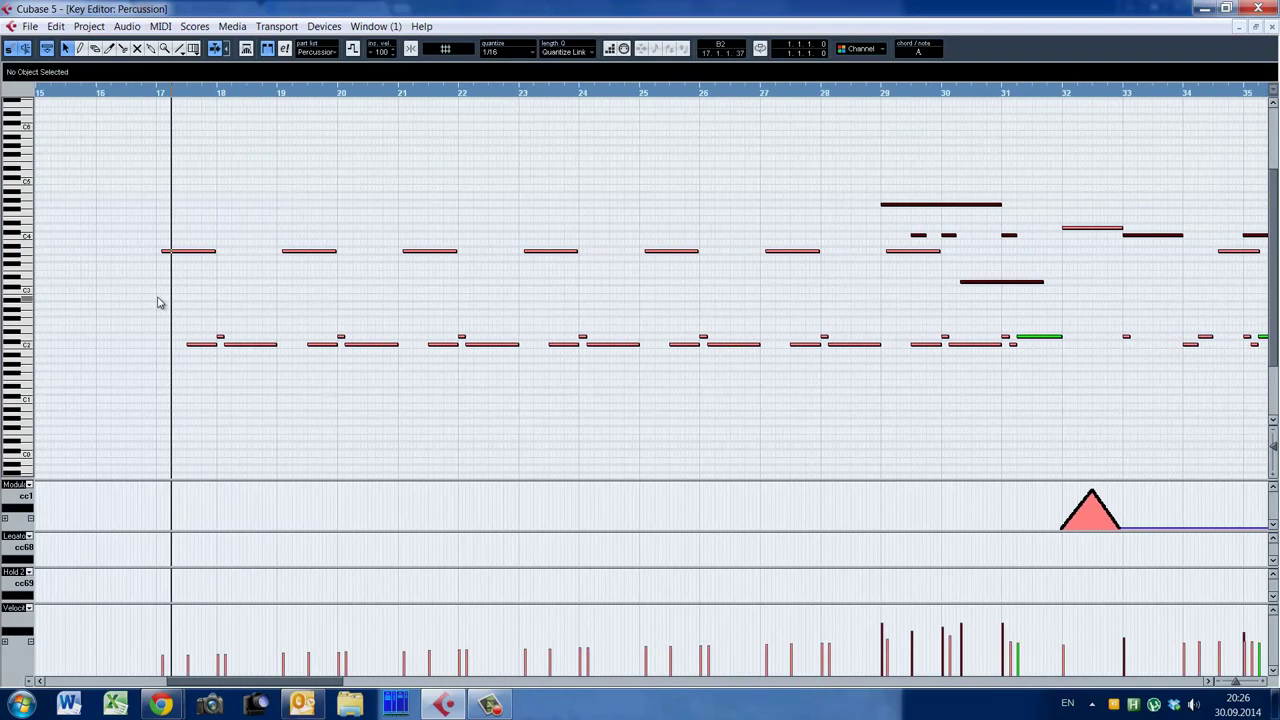
left_click(156, 302, "alt+shift")
Open the Perc instrument and compare the key ranges of the Snare Ens Large and Snare Ens Small patches
key("F11")
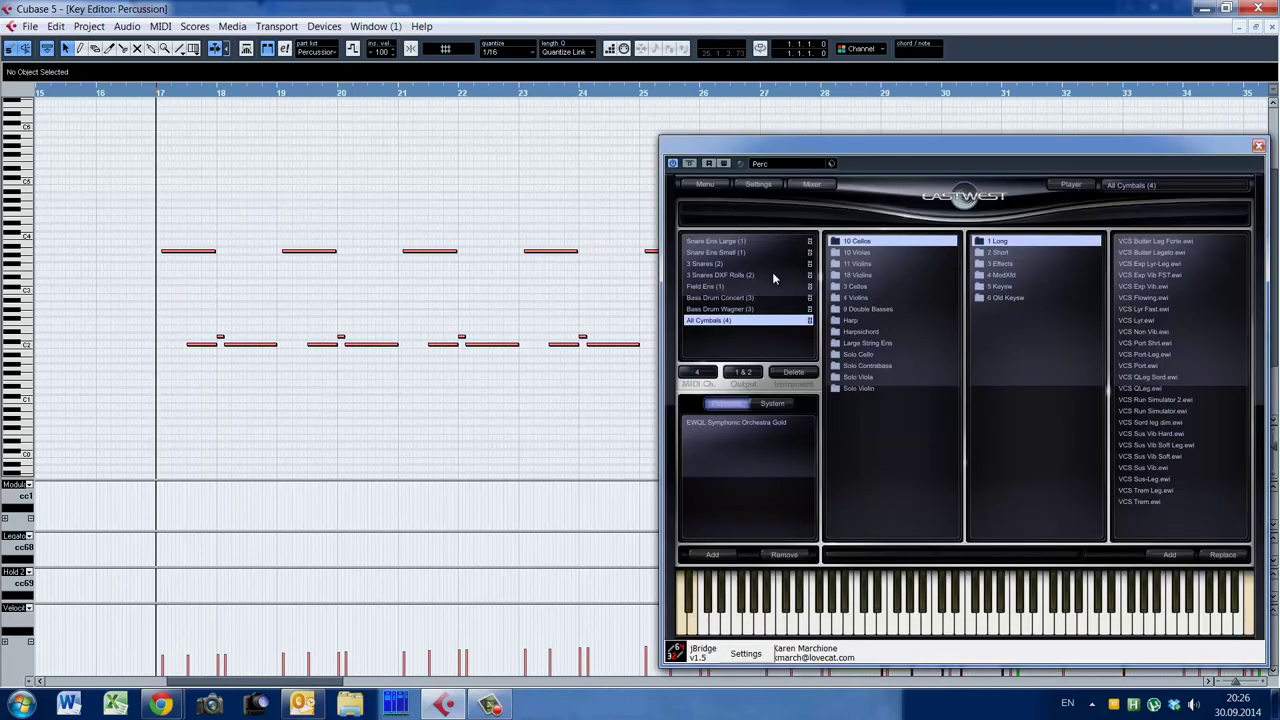
left_click(745, 243)
left_click(745, 252)
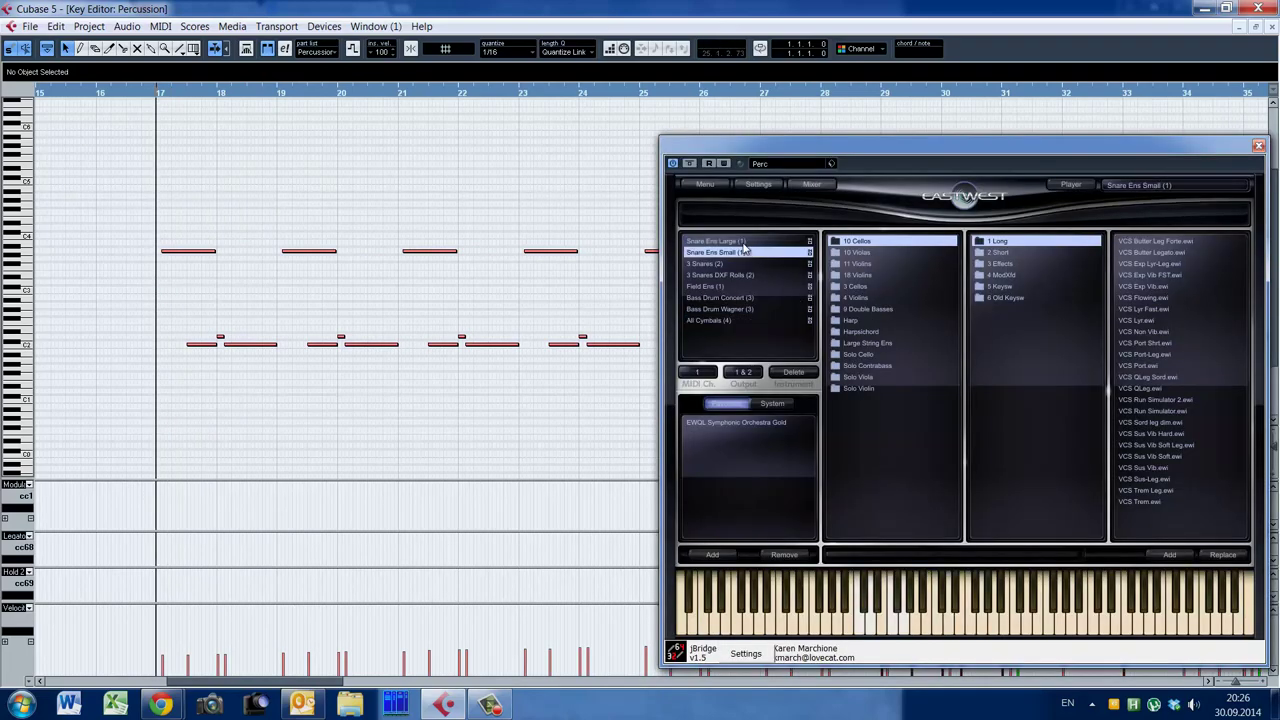
left_click(743, 242)
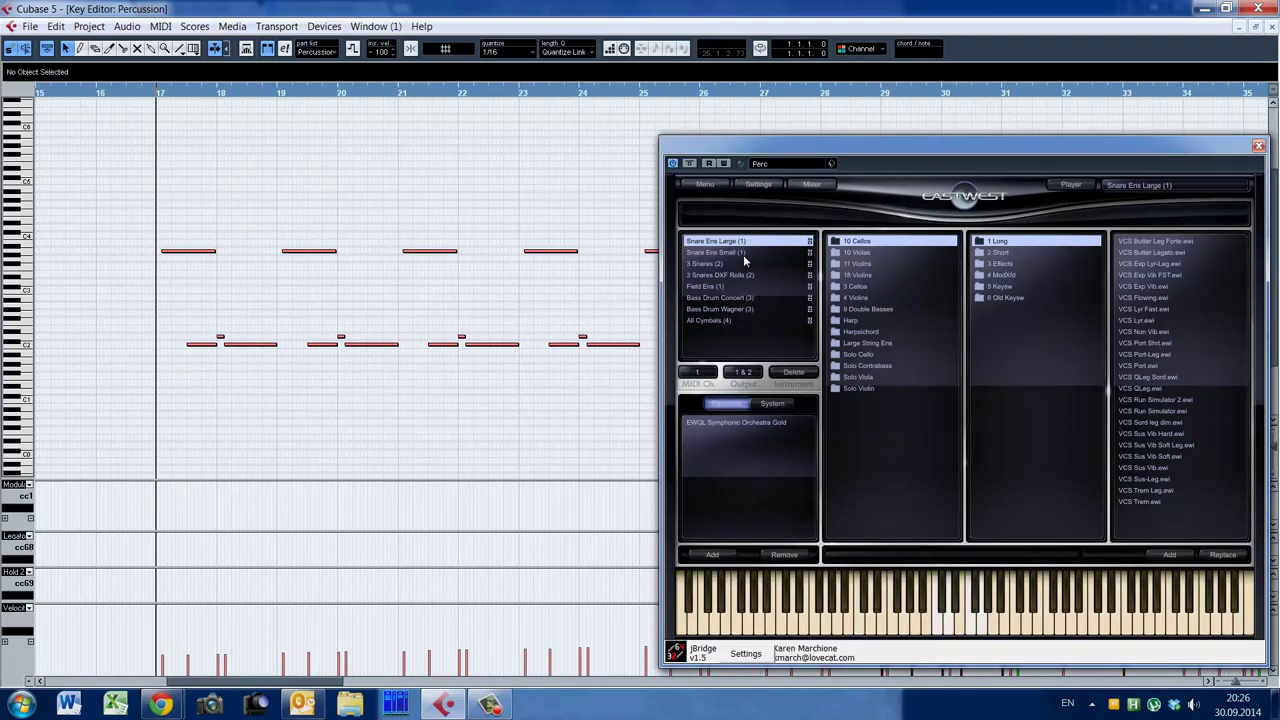
left_click(744, 254)
left_click(742, 242)
left_click(741, 251)
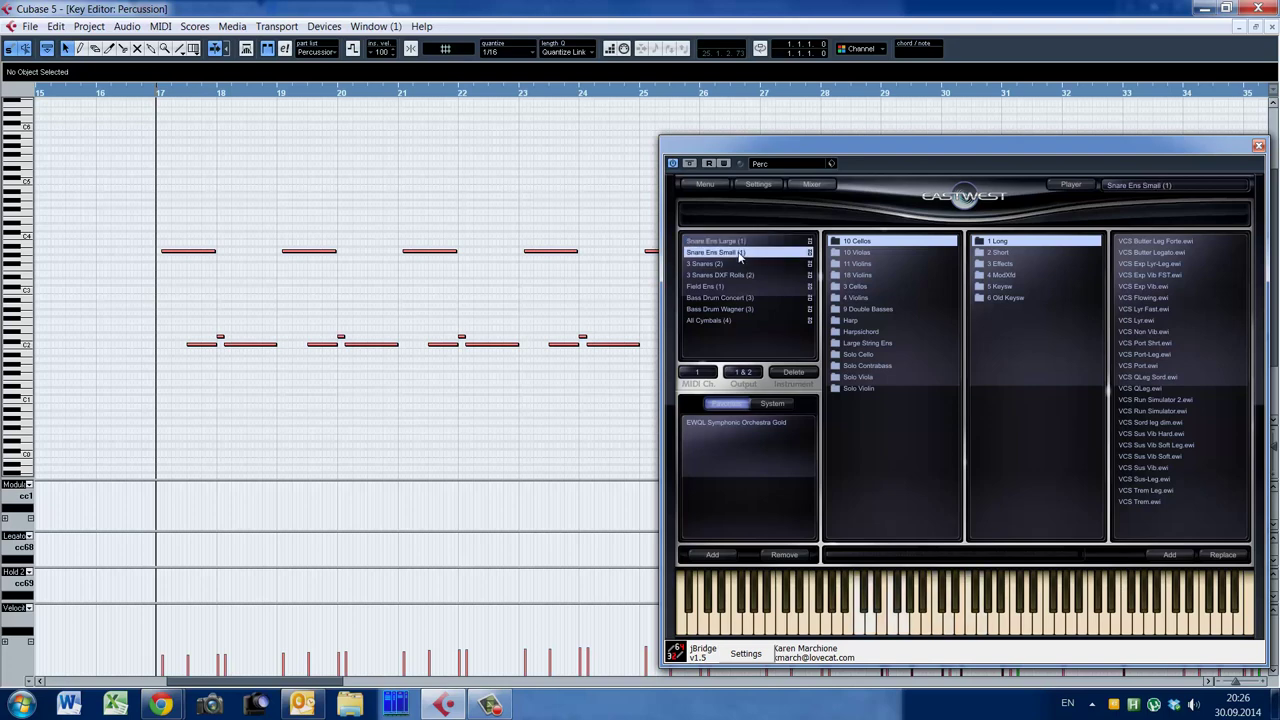
left_click(741, 243)
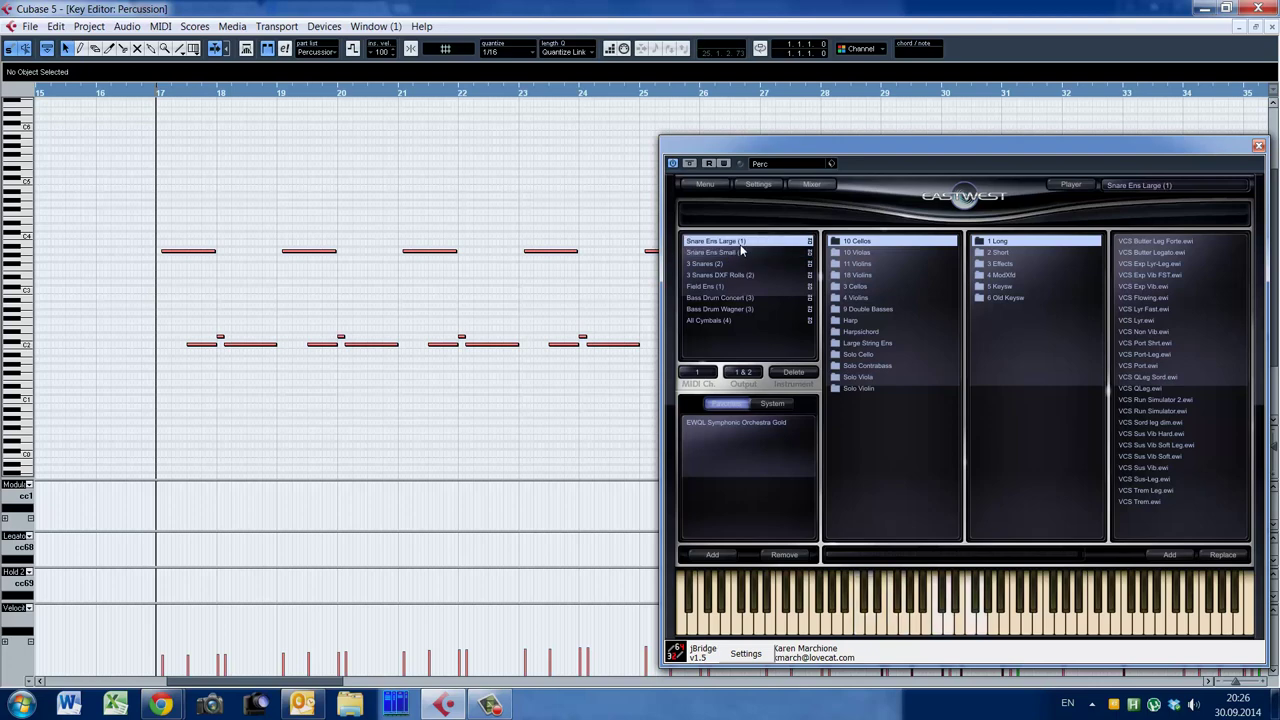
left_click(741, 255)
left_click(742, 243)
left_click(741, 254)
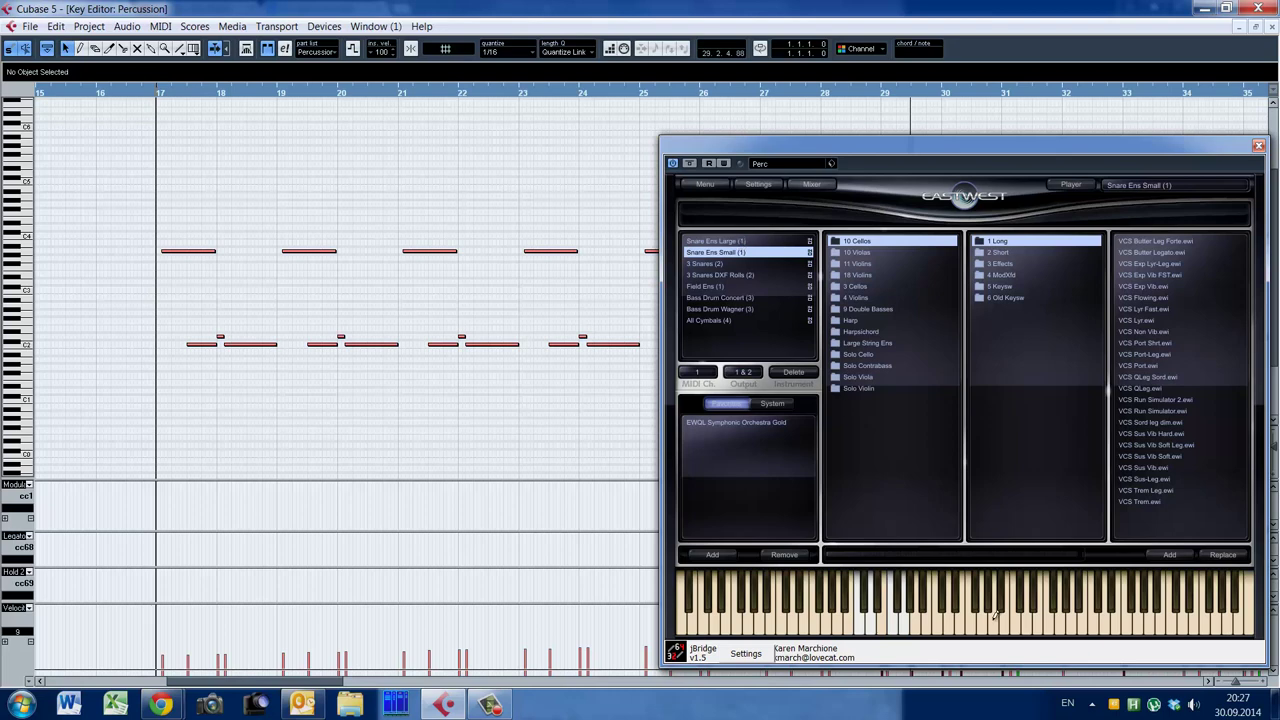
Inspect the 3 Snares, Field Ens, Bass Drum Concert and Bass Drum Wagner patches and follow the percussion part to bars 30 to 39
left_click(737, 265)
left_click(748, 276)
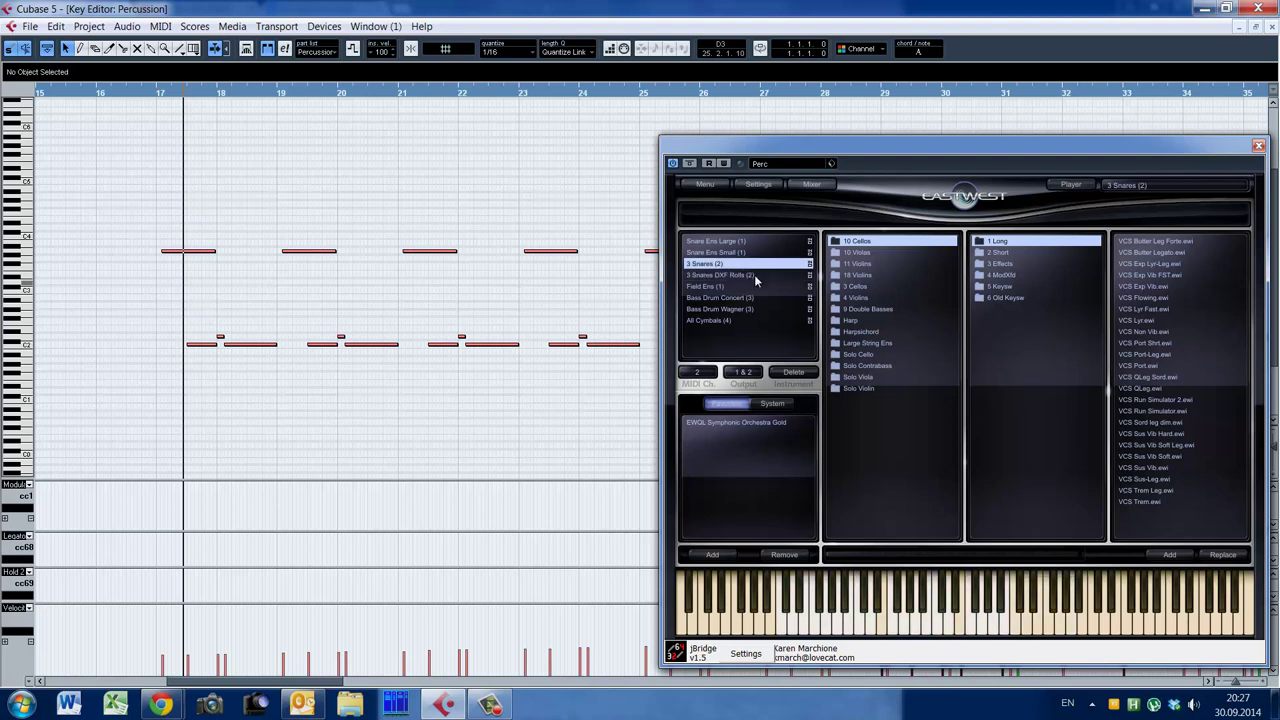
left_click(751, 288)
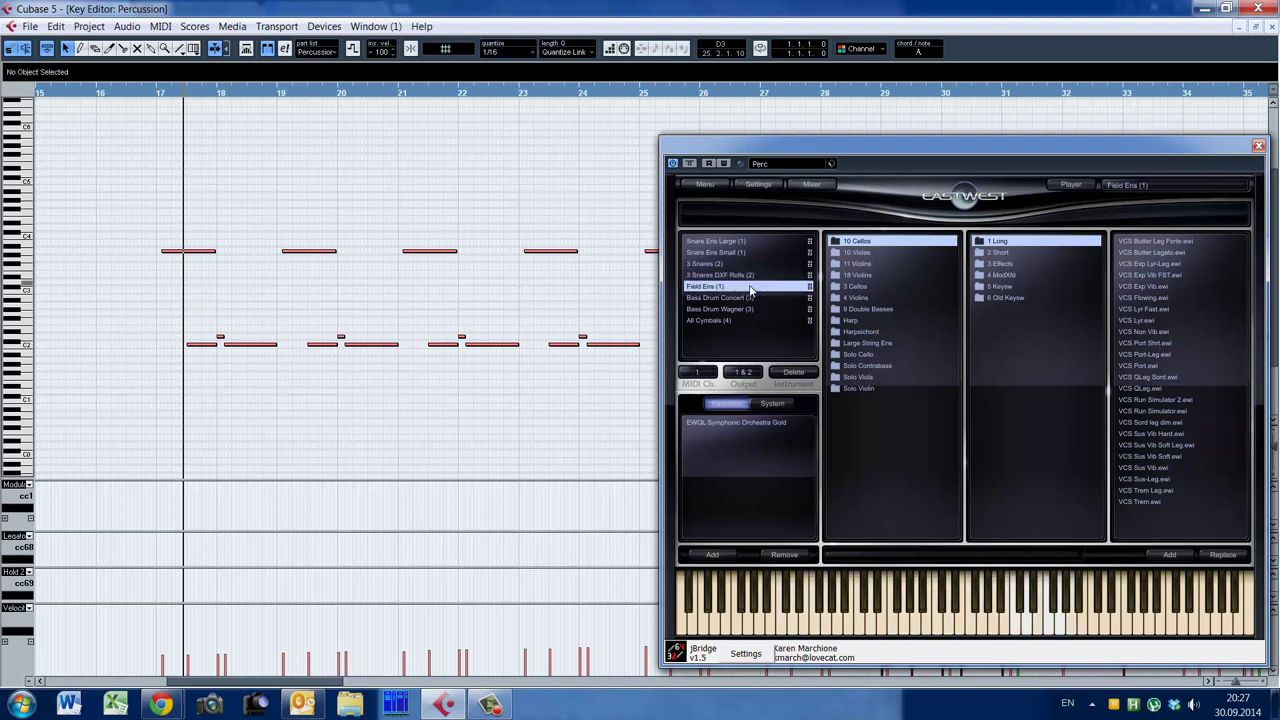
left_click(757, 298)
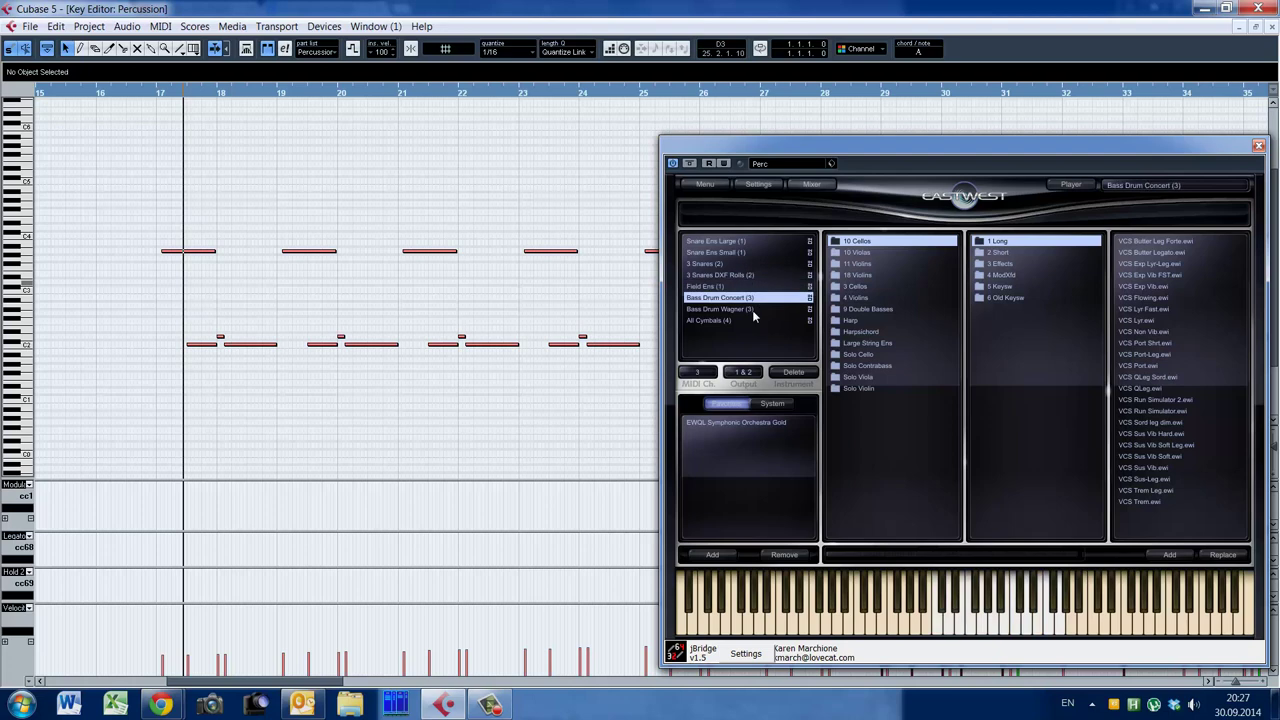
left_click(755, 309)
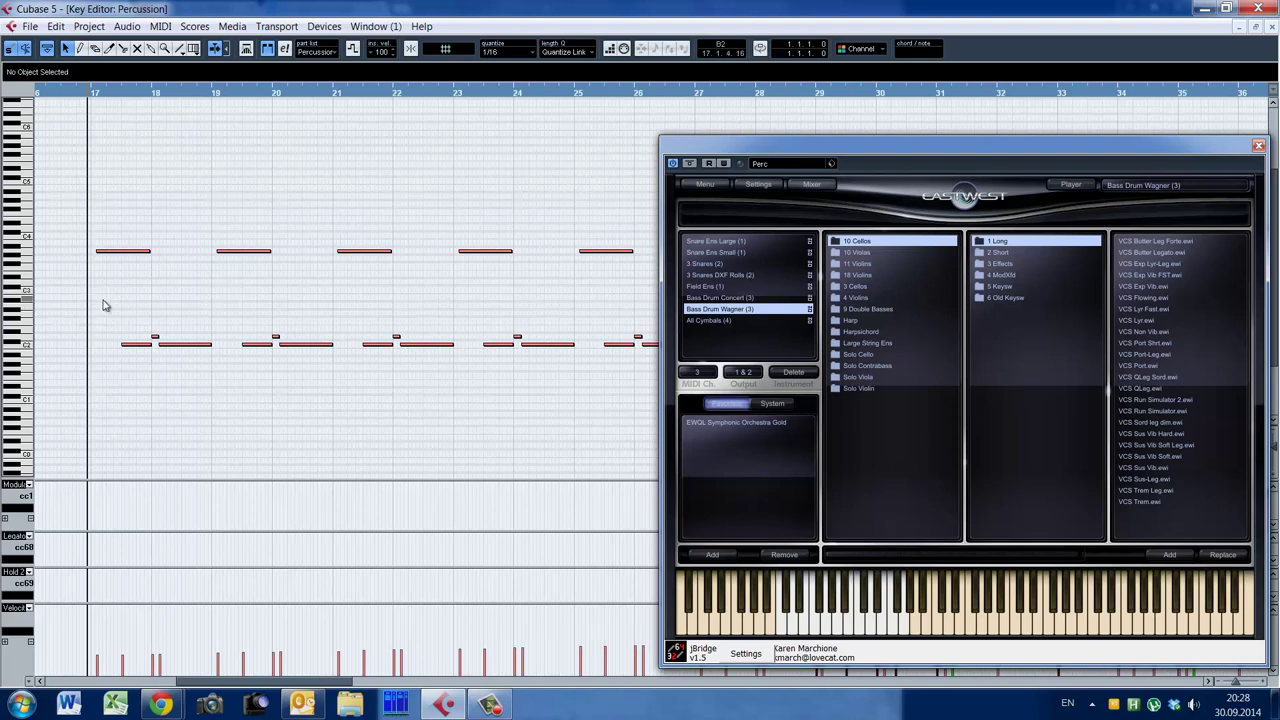
left_click_drag(224, 683, 339, 690)
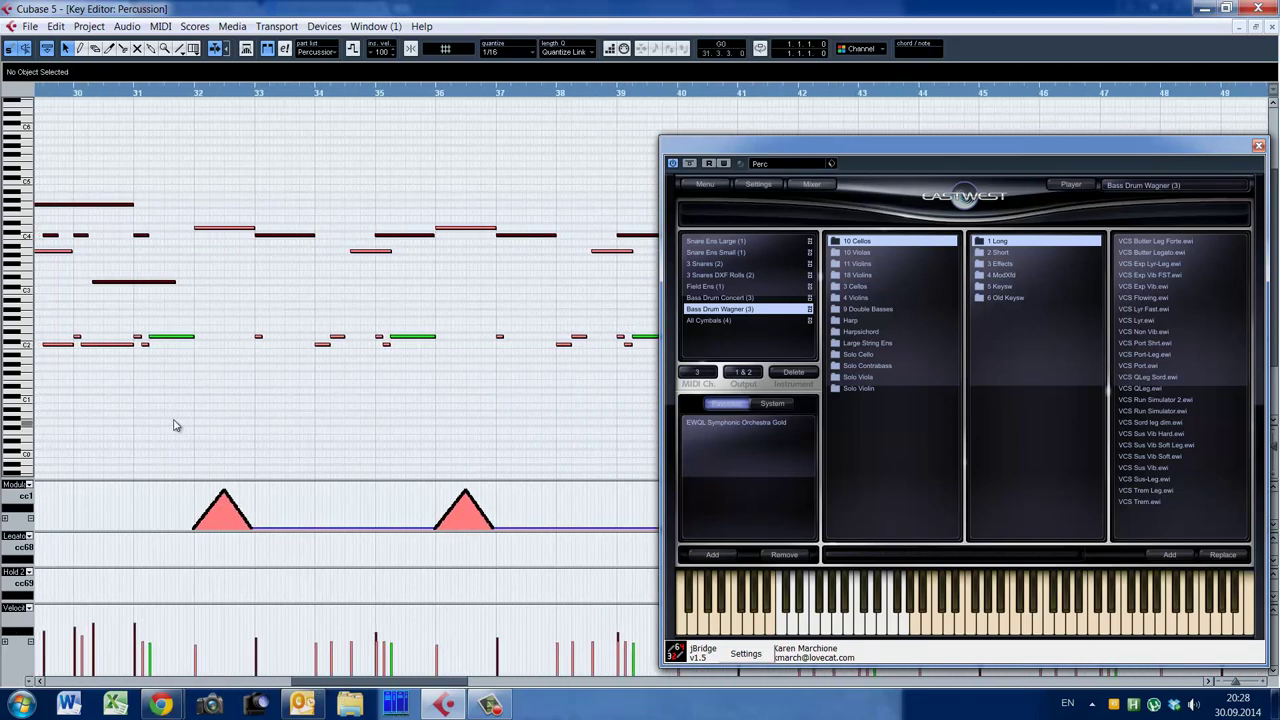
Play the percussion part from bar 32 through the first modulation swell
left_click(194, 380)
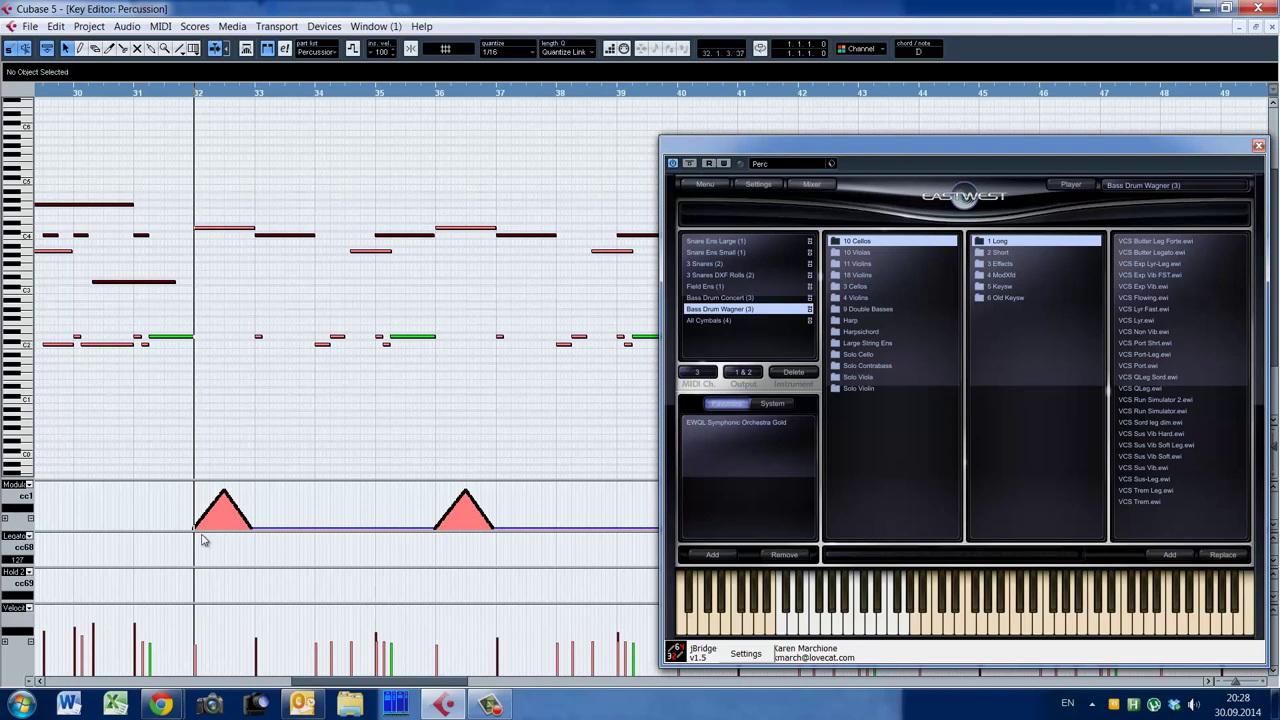
key("space")
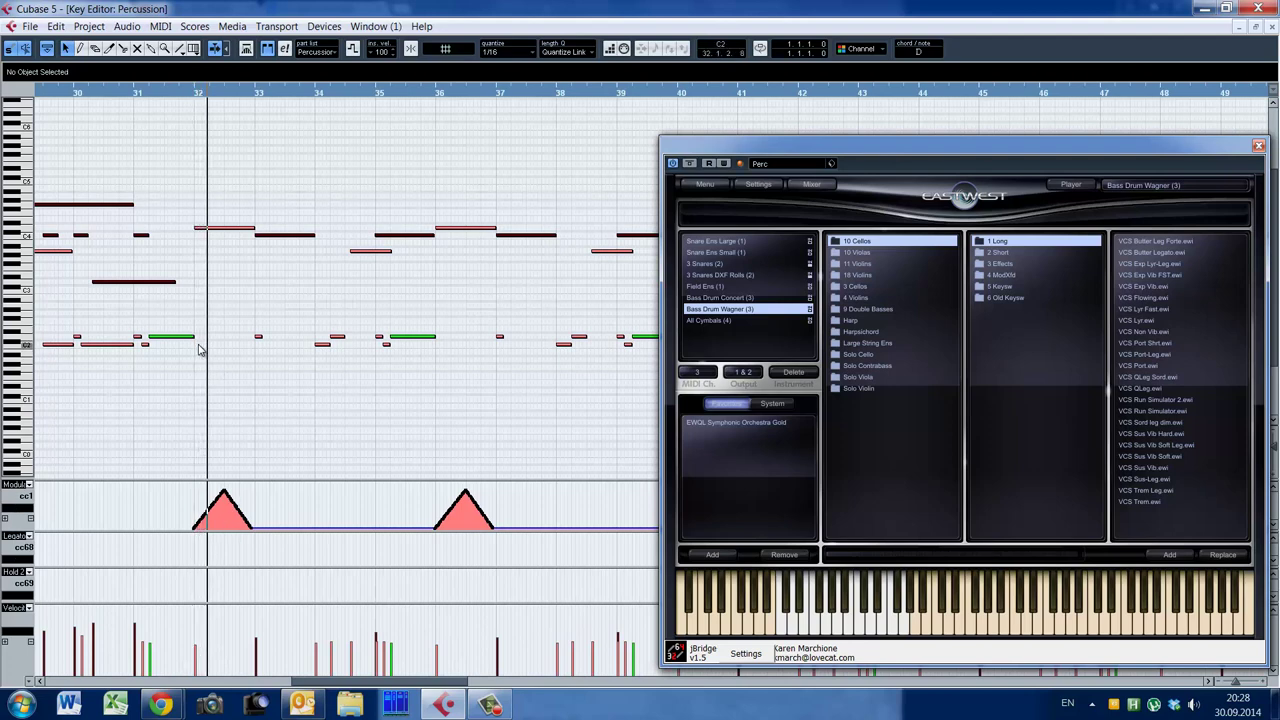
key("space")
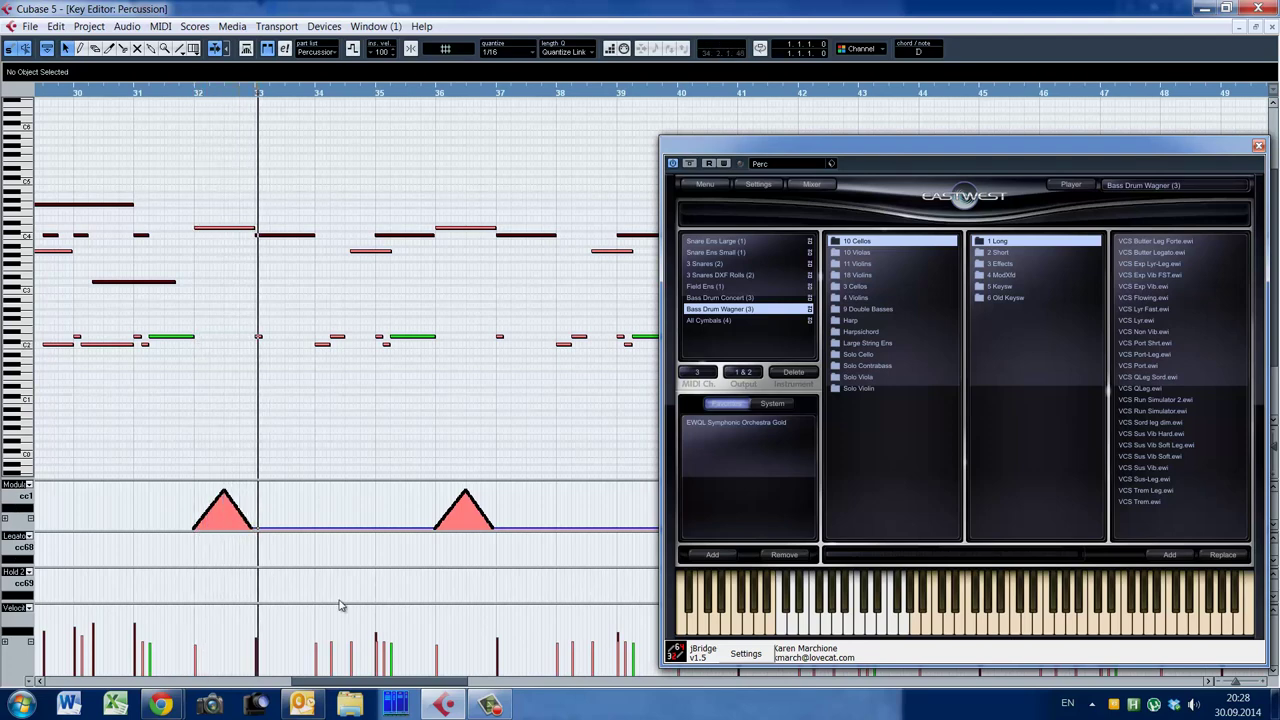
Play the opening percussion pattern from bar 17 for two bars
left_click_drag(367, 688, 232, 676)
left_click(223, 98)
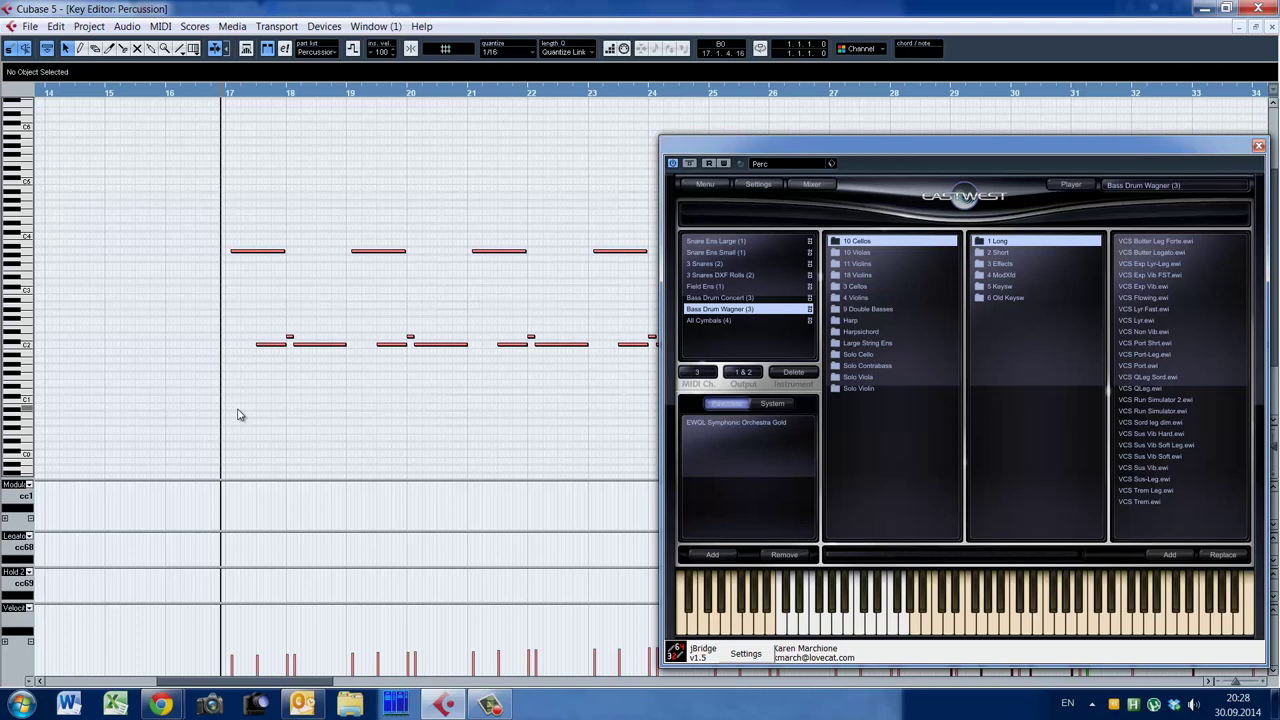
key("space")
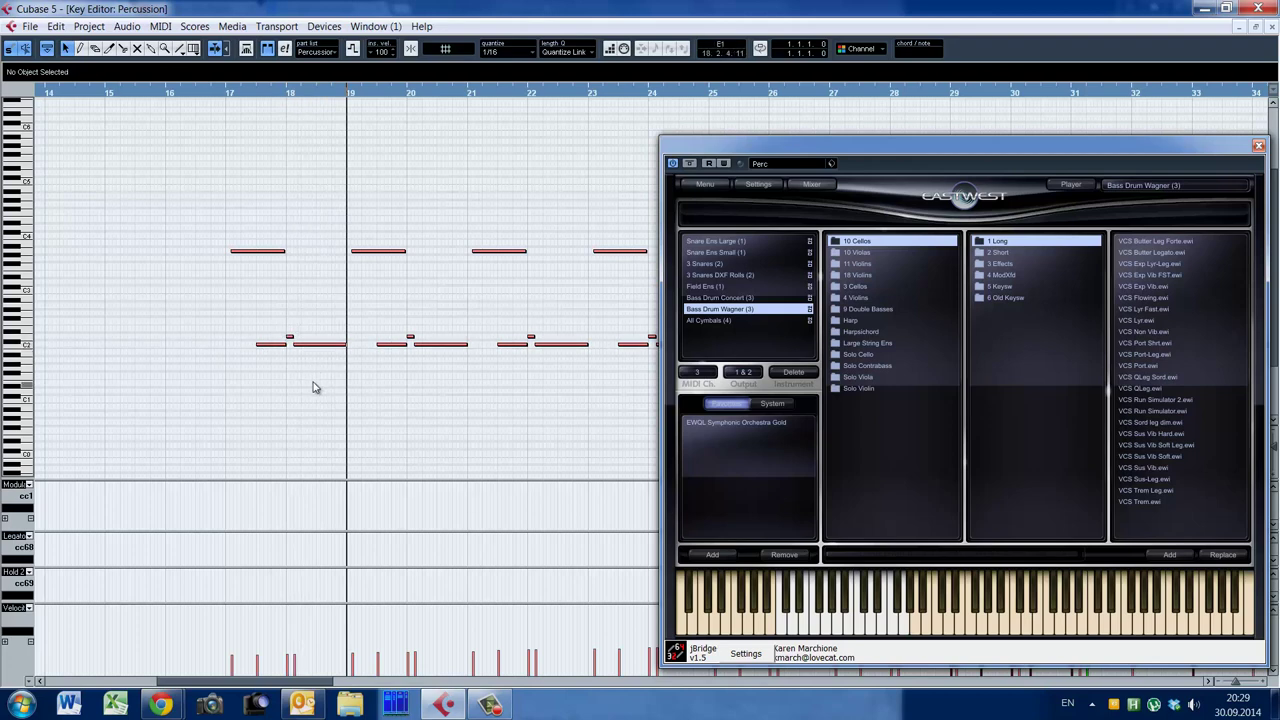
mouse_move(320, 685)
left_mouse_down()
mouse_move(360, 688)
mouse_move(338, 687)
left_mouse_up()
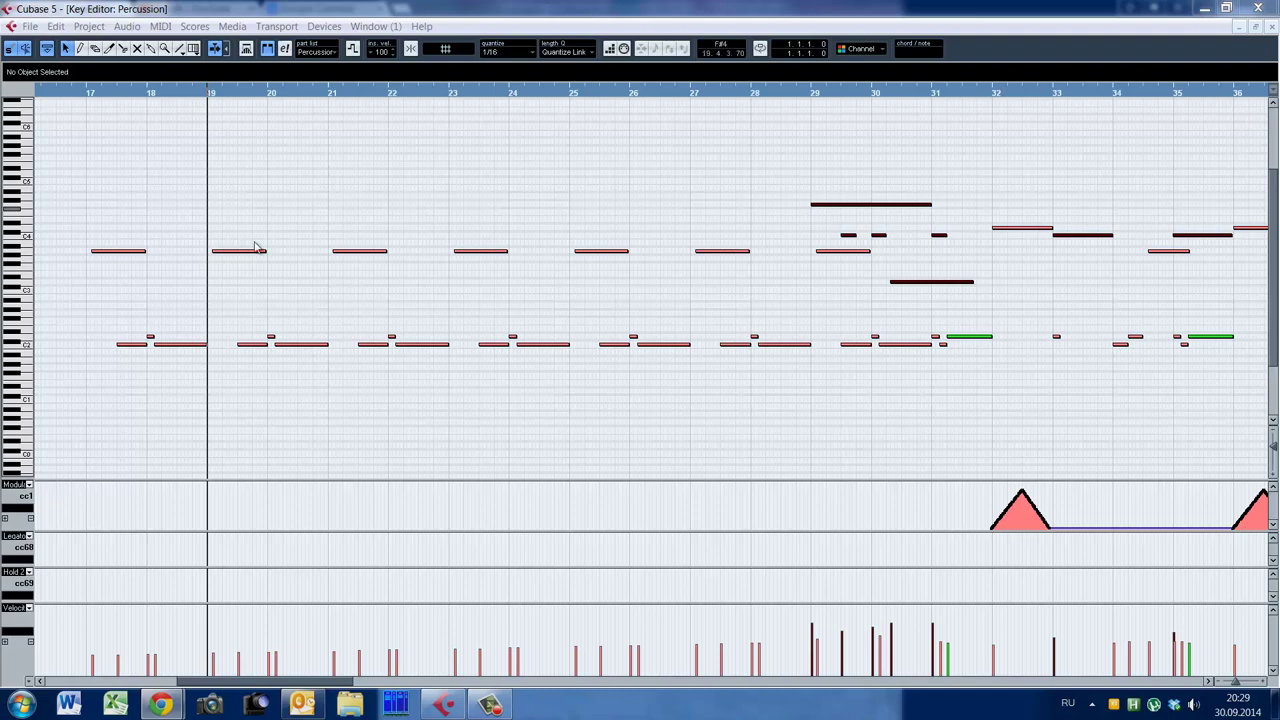
left_click(255, 300)
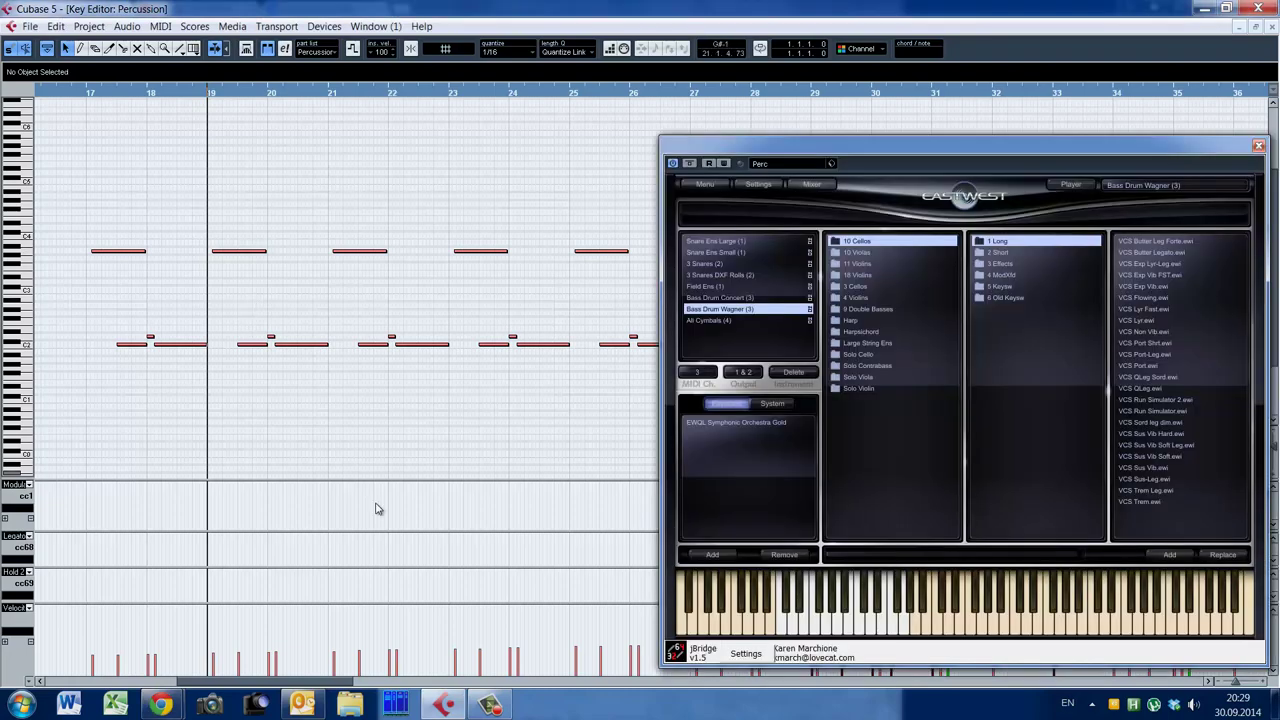
Inspect the velocities and channels of the long G4, D3 and A3 notes in bars 29 to 31
scroll(325, 560, "right", 6)
left_click(338, 275)
scroll(326, 686, "right", 1)
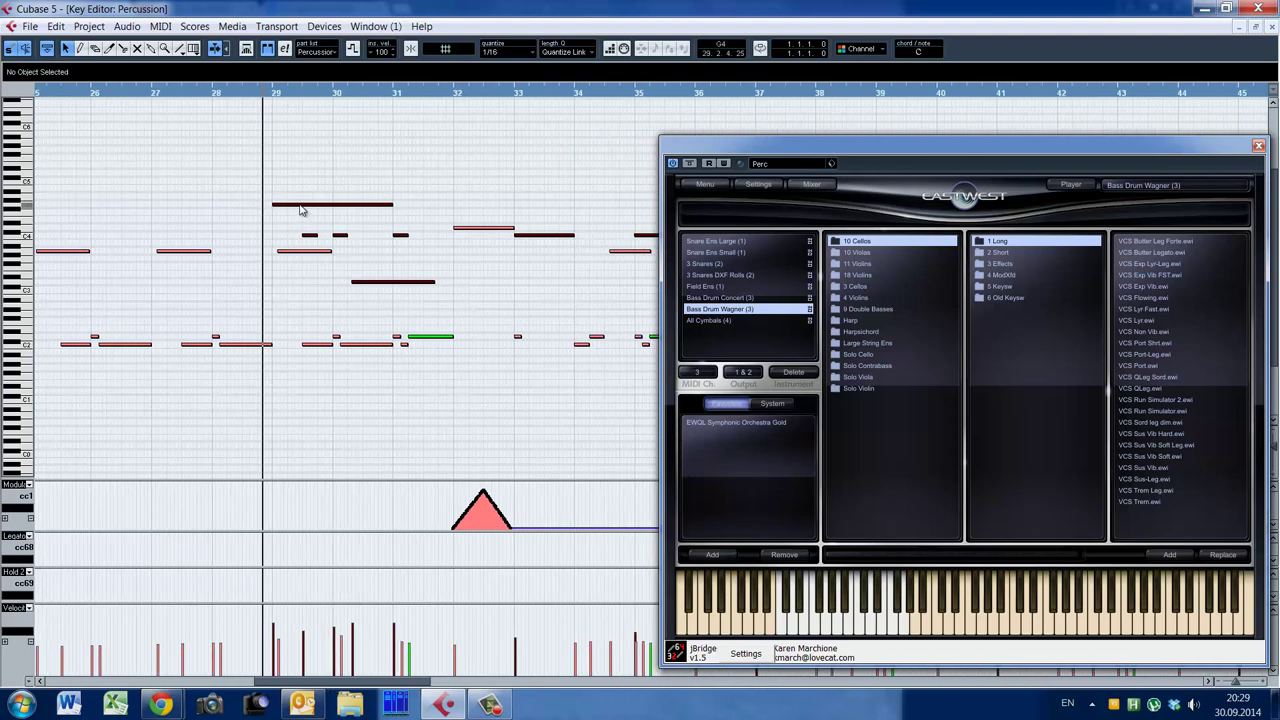
left_click(301, 205)
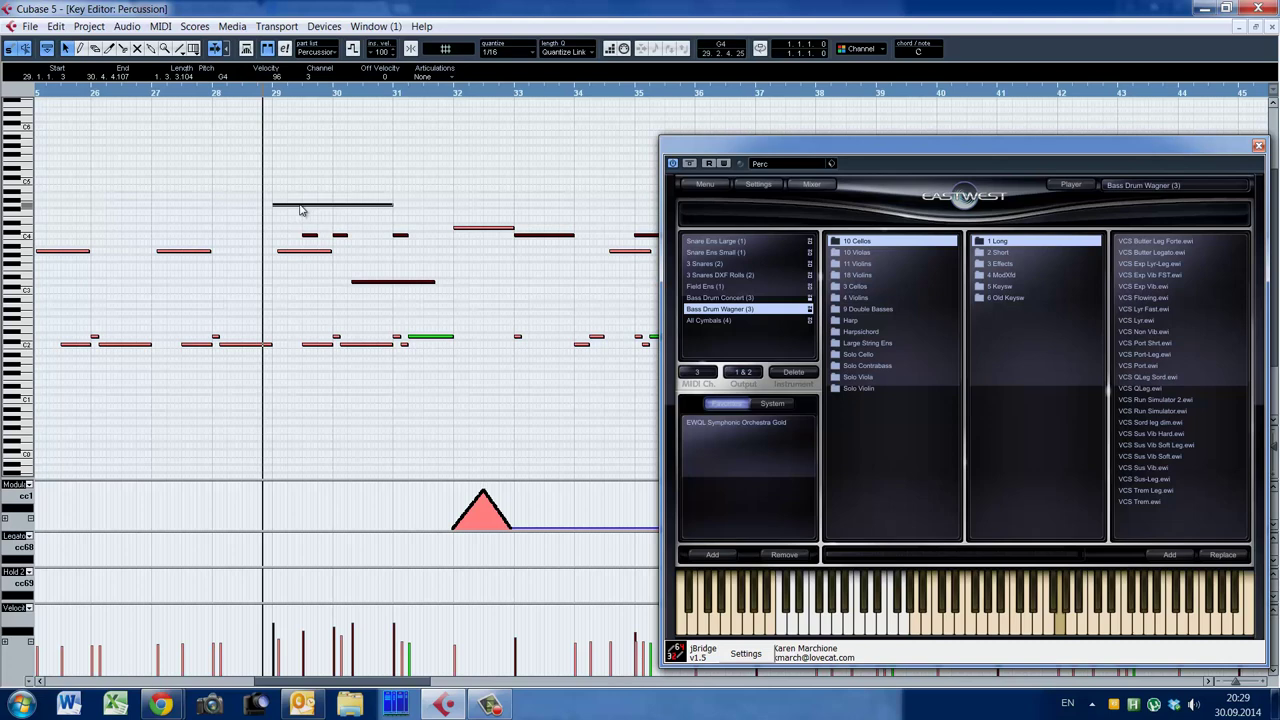
left_click(378, 284)
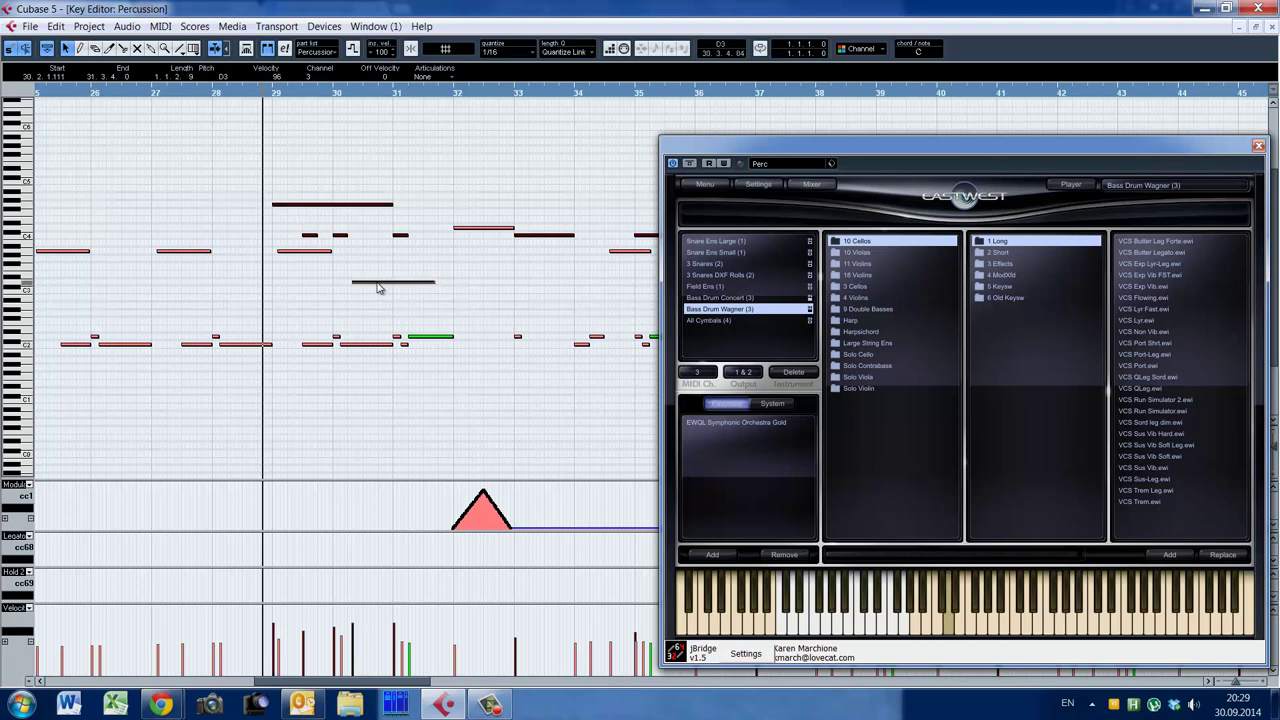
left_click(309, 252)
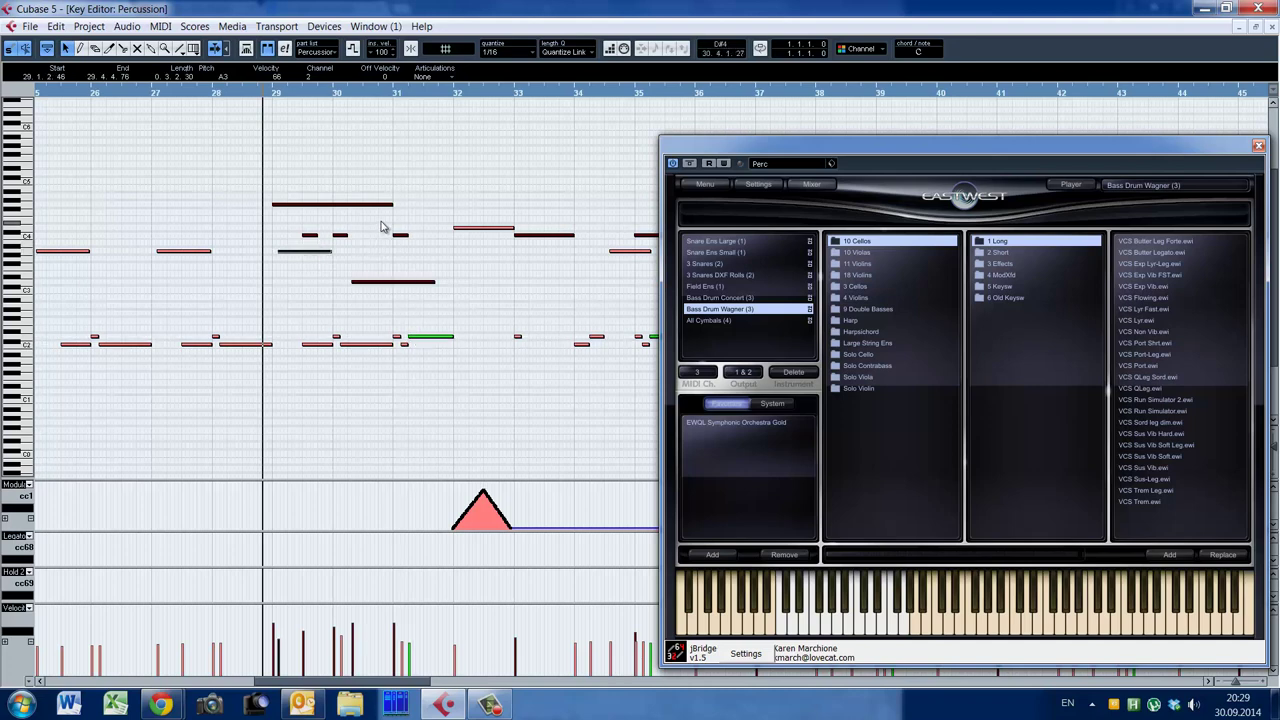
Examine the note starts and ends around bar 31 in close-up and clear the note selection
left_click(396, 149)
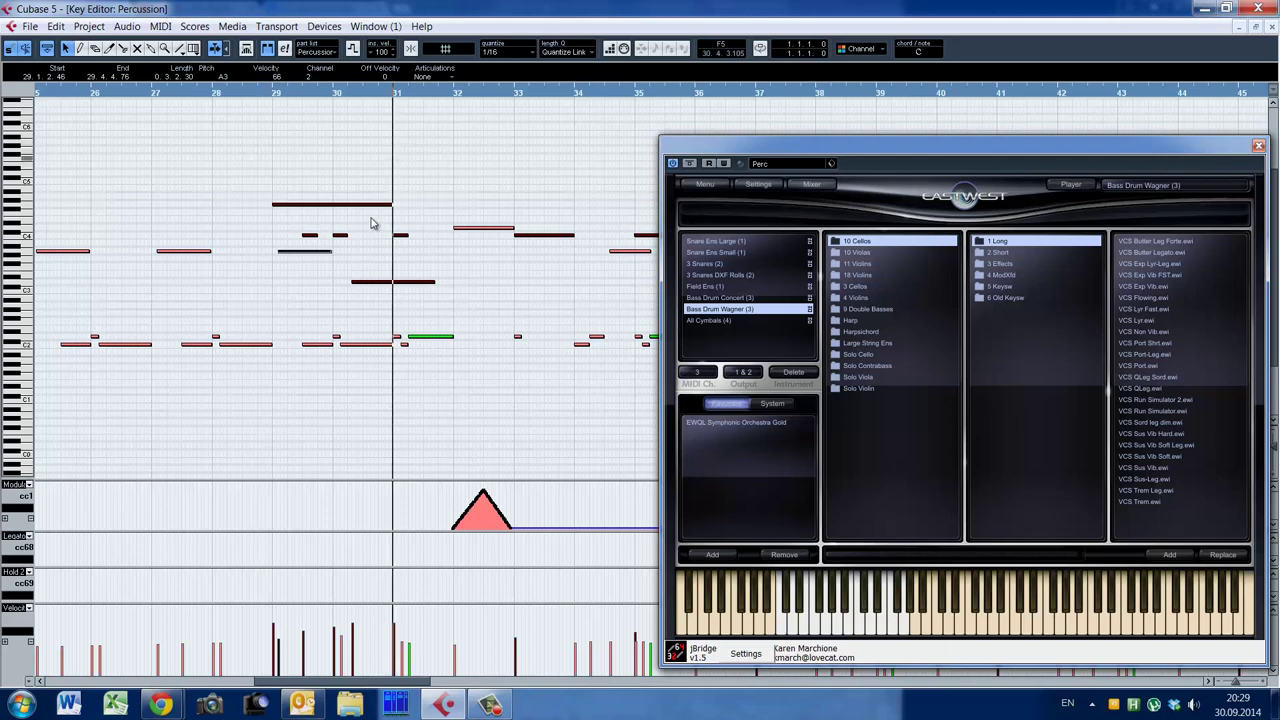
key("h")
key("h")
key("h")
left_click_drag(301, 682, 317, 687)
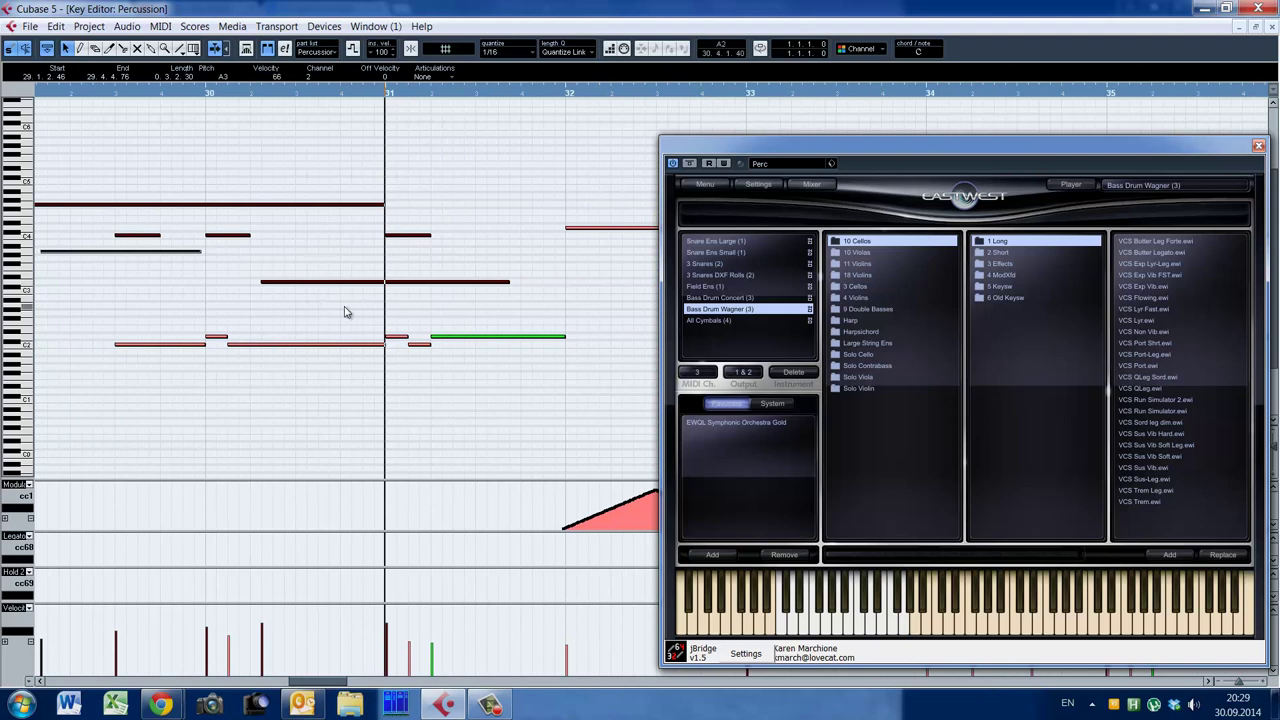
left_click(396, 231)
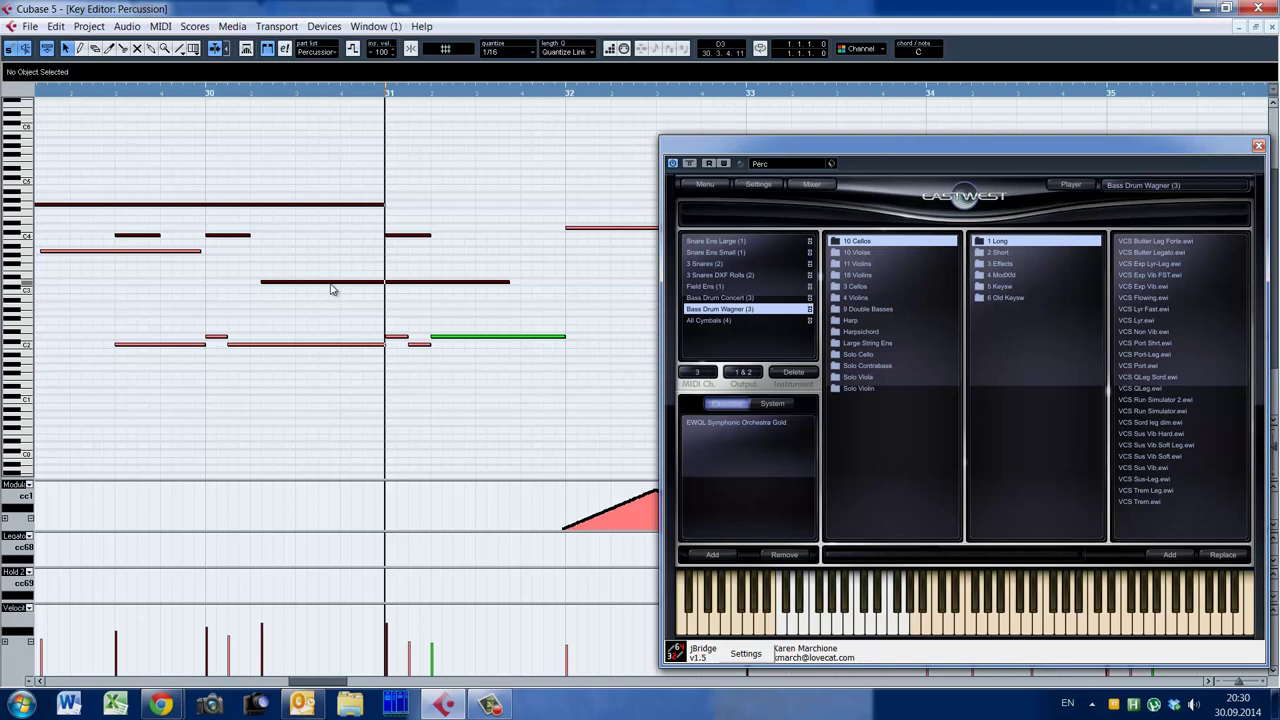
key("g")
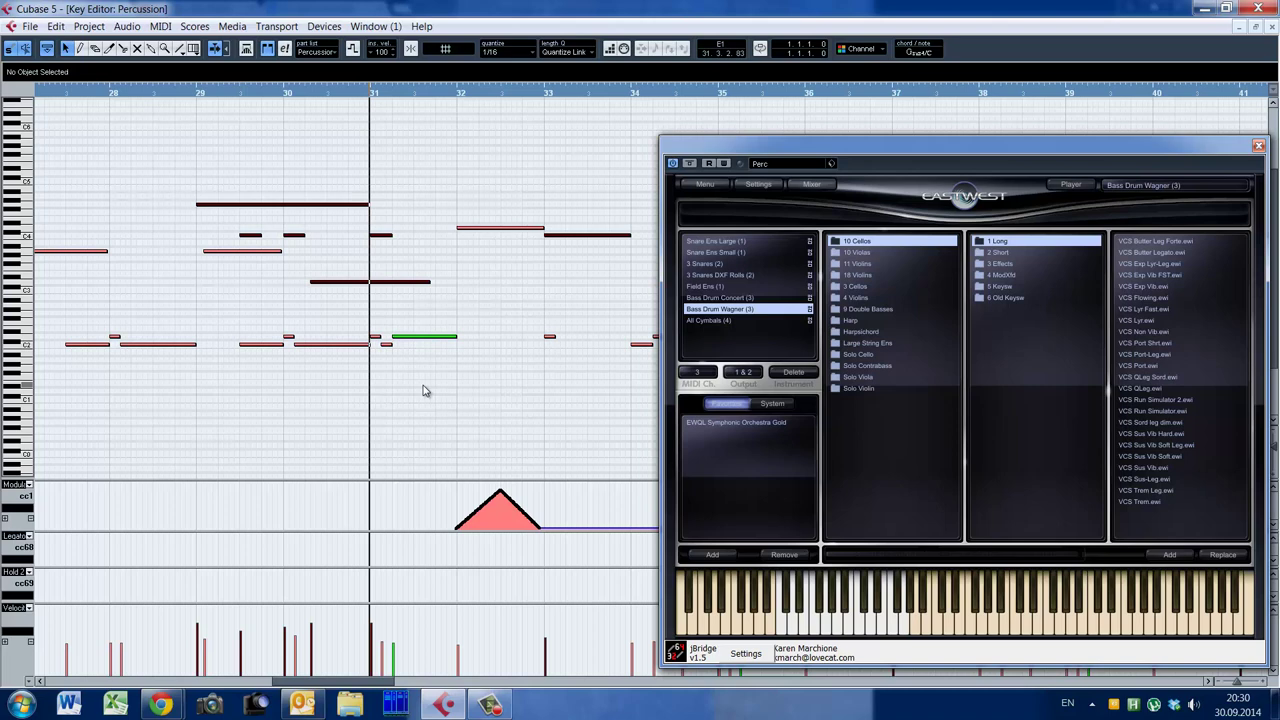
Select the long D3 note in bar 30 and play the passage from bar 29
left_click(368, 283)
left_click_drag(312, 282, 310, 282)
left_click(195, 270, "alt+shift")
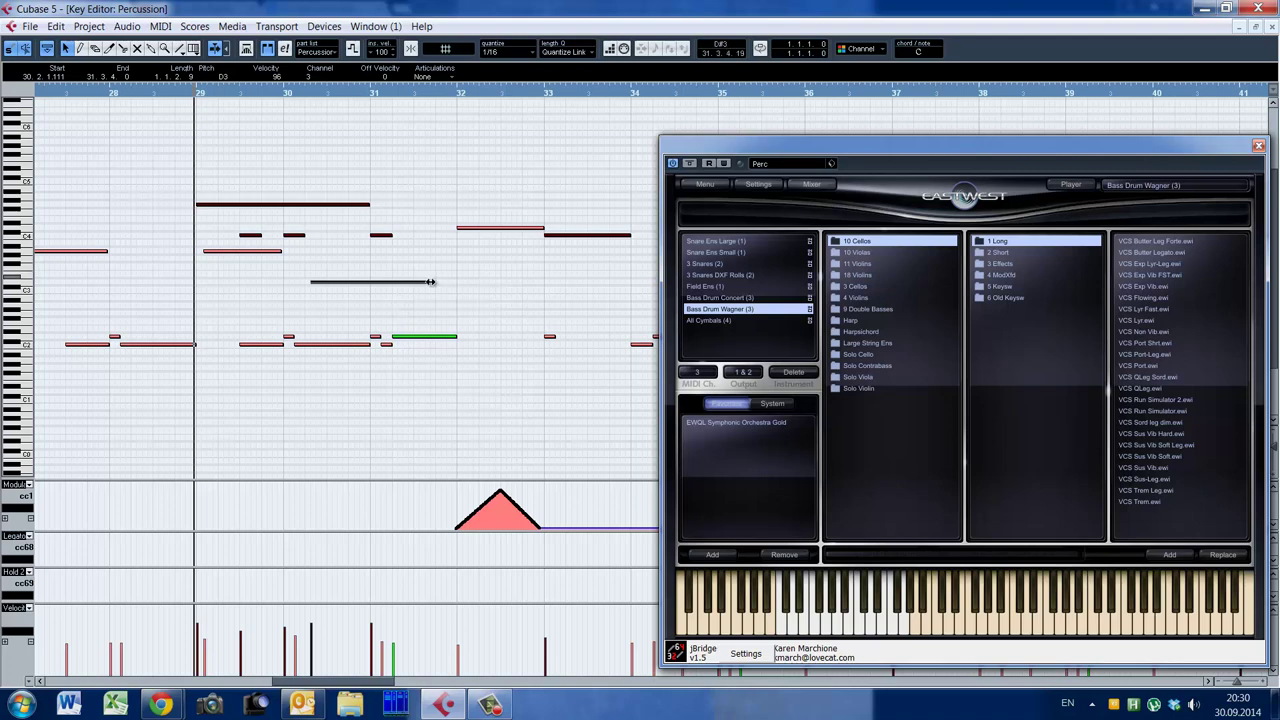
left_click_drag(428, 284, 369, 284)
left_click(372, 95)
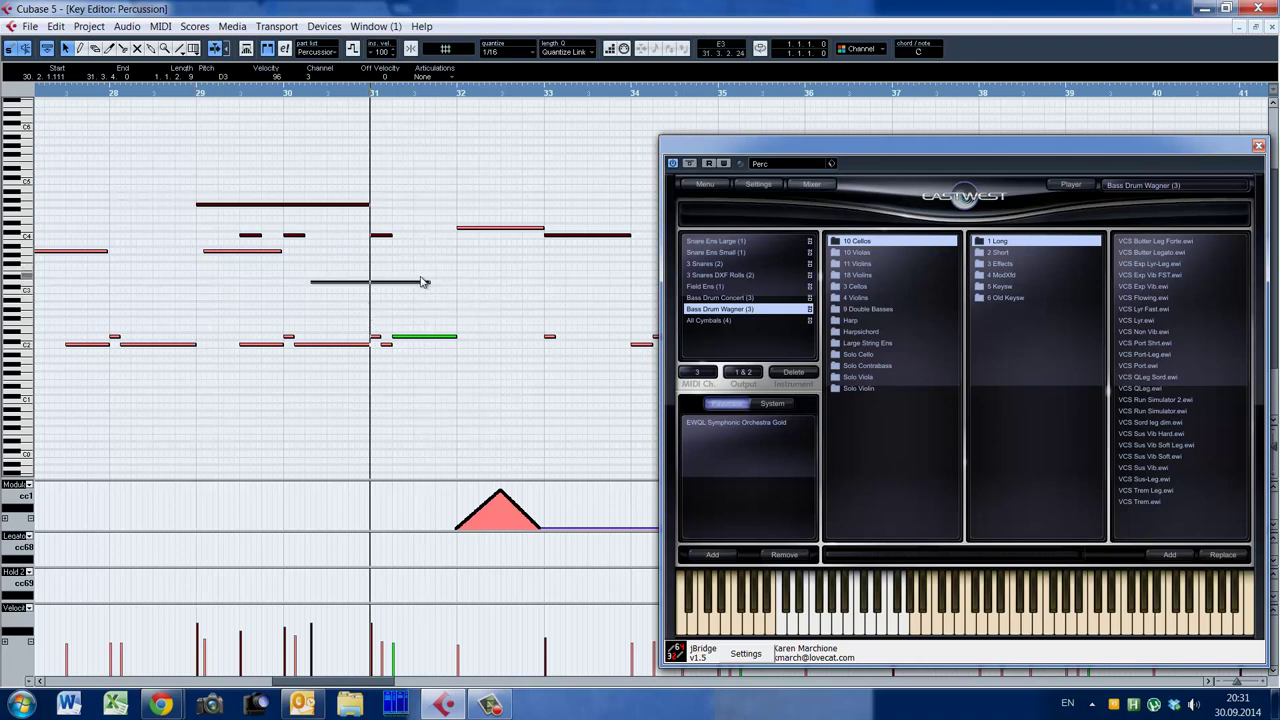
left_click(194, 282)
key("space")
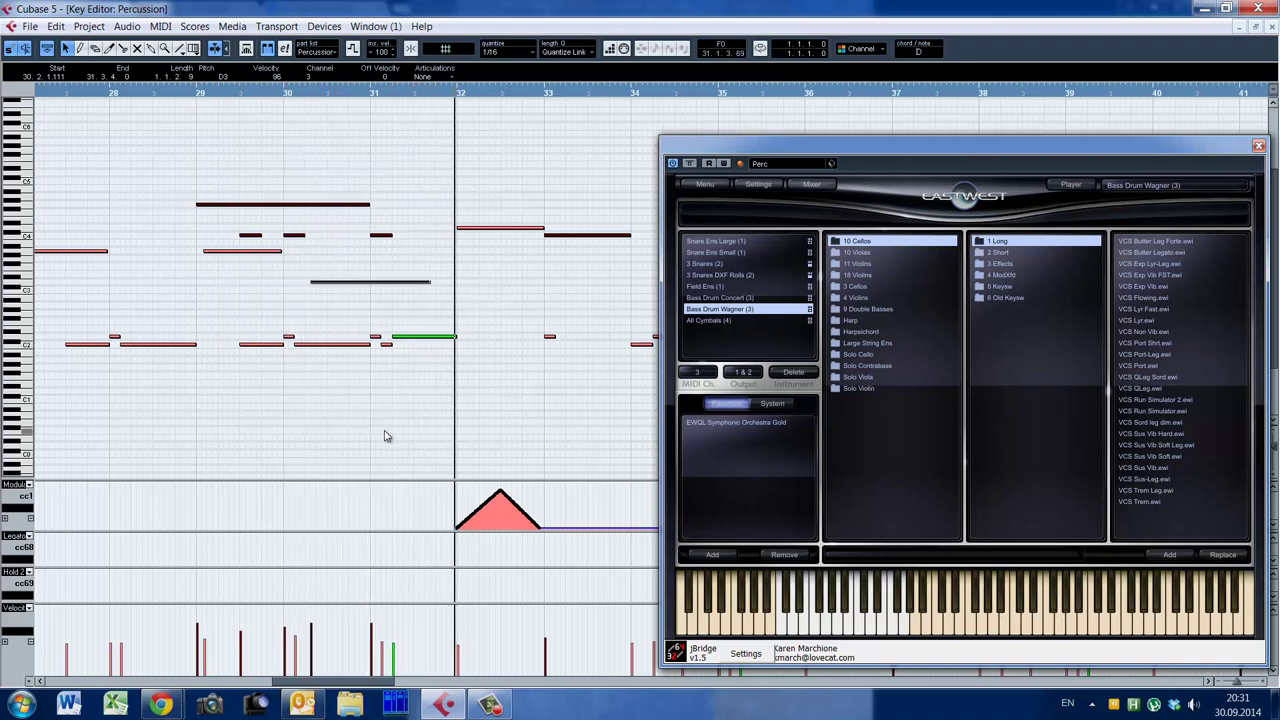
Extend the D3 note from bar 30 to about bar 33 and bar 29's A3 to about 31.1.4.82, and play from bar 29
left_click(403, 314)
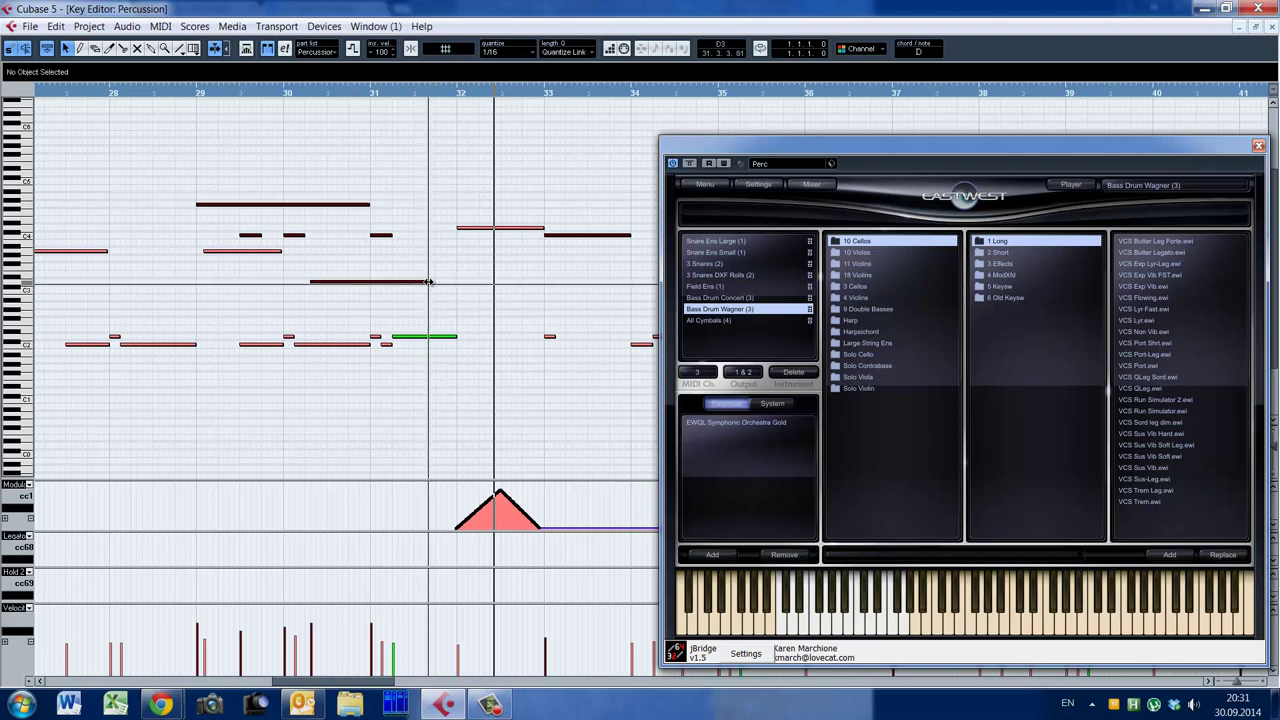
left_click_drag(428, 281, 528, 281)
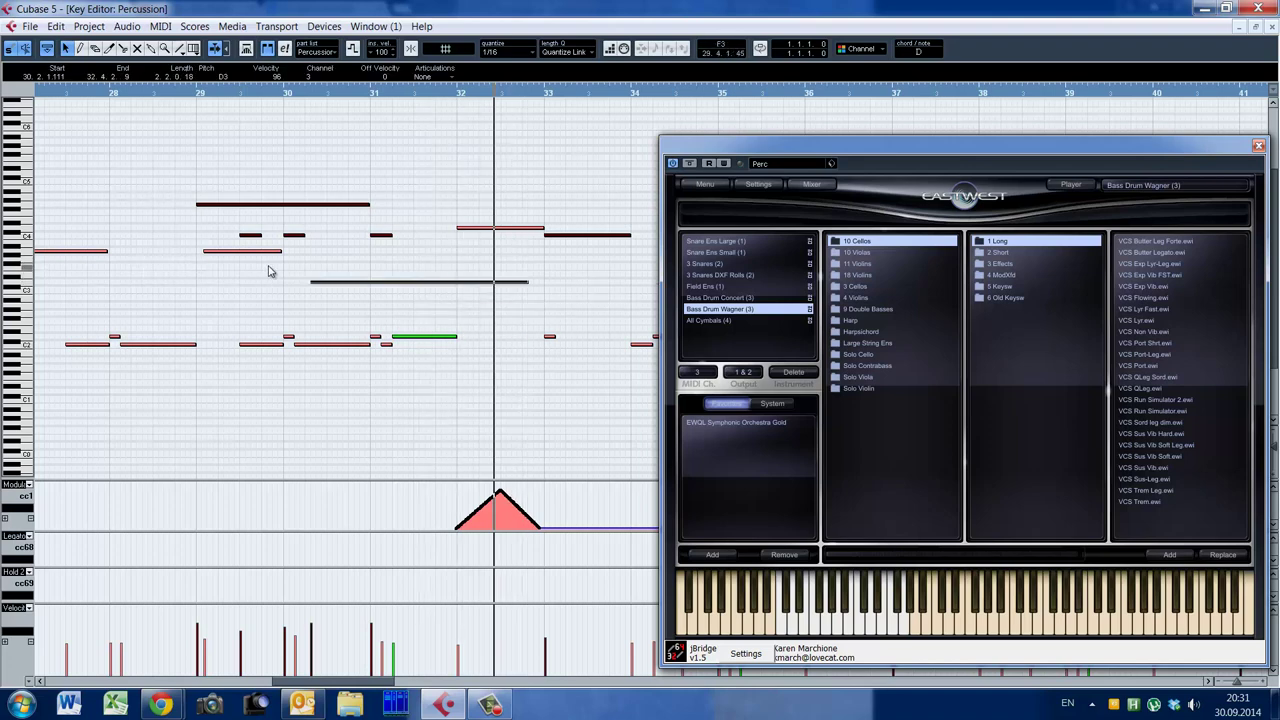
left_click_drag(280, 250, 390, 254)
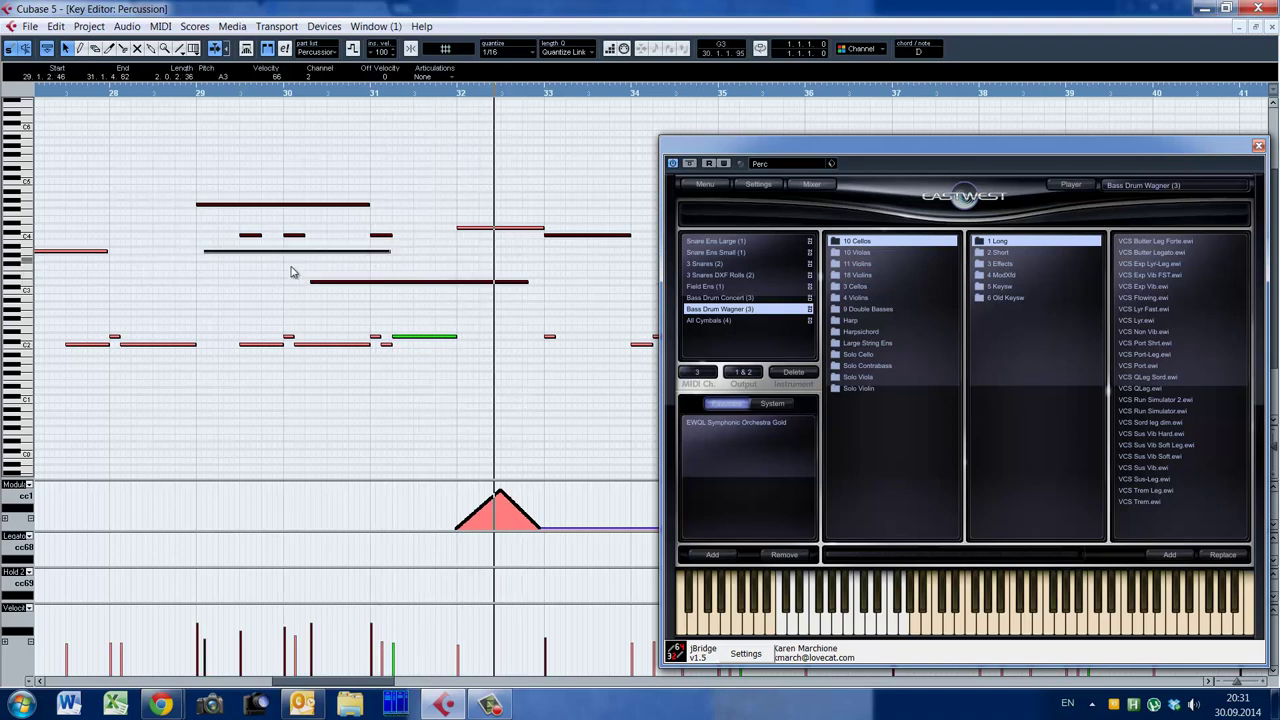
left_click(199, 268)
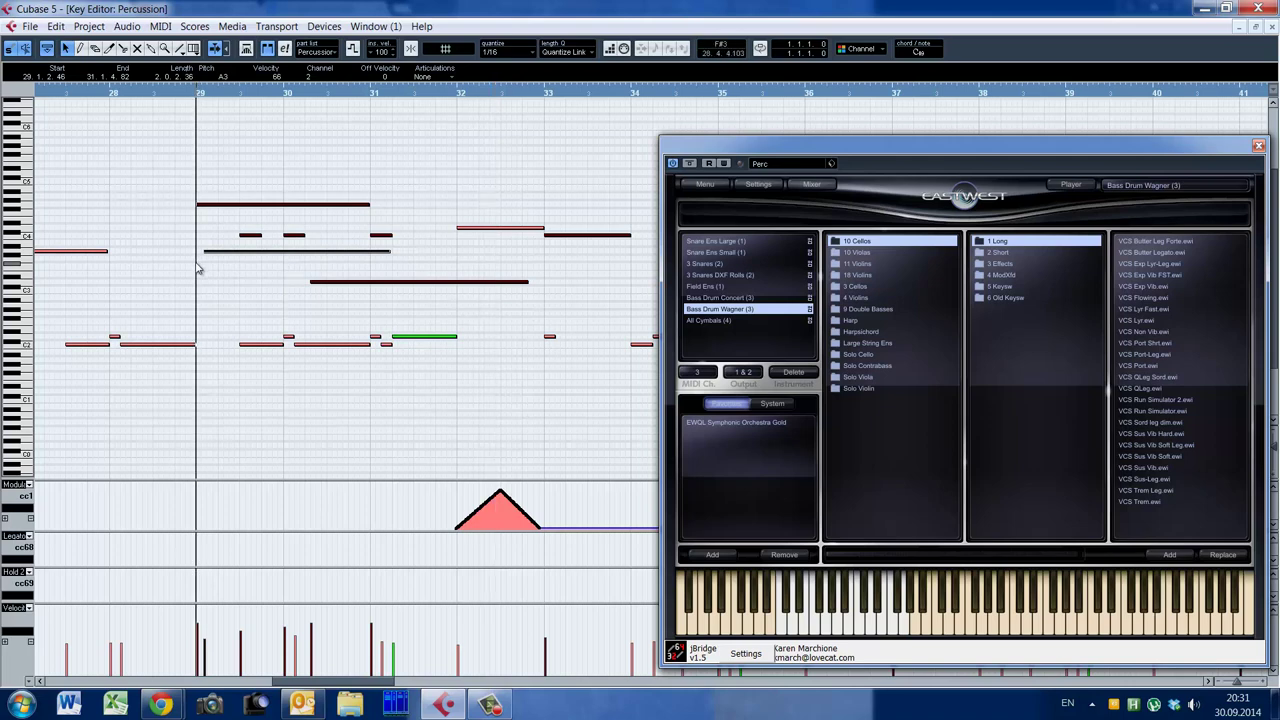
key("space")
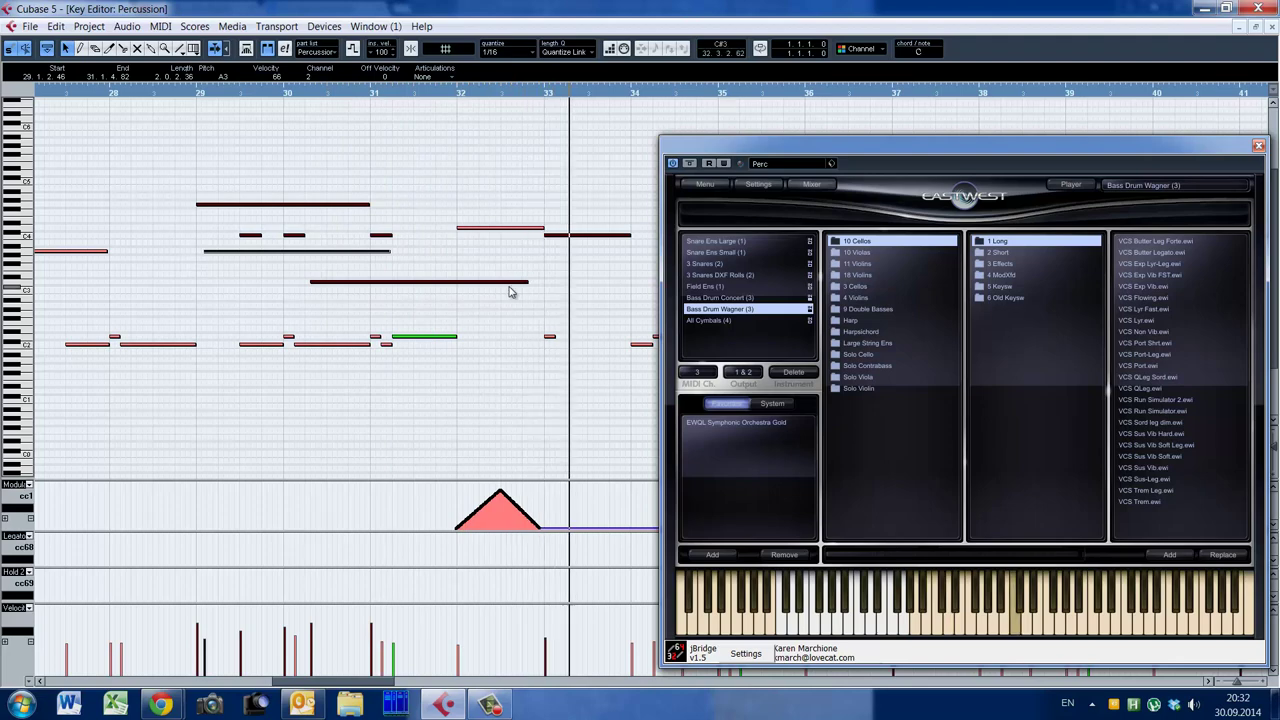
left_click_drag(525, 281, 544, 291)
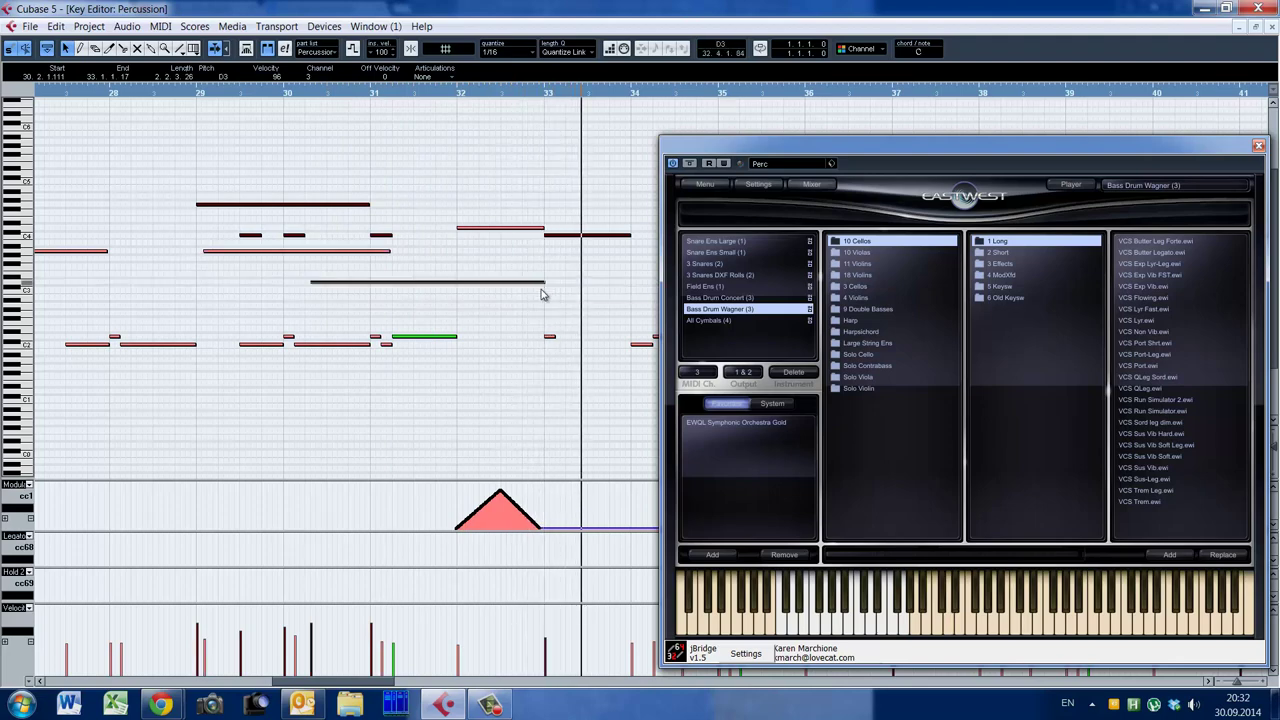
Lengthen all the A3 notes in bars 17 to 27 to about 1.2.2.40
key("g")
key("g")
key("g")
key("g")
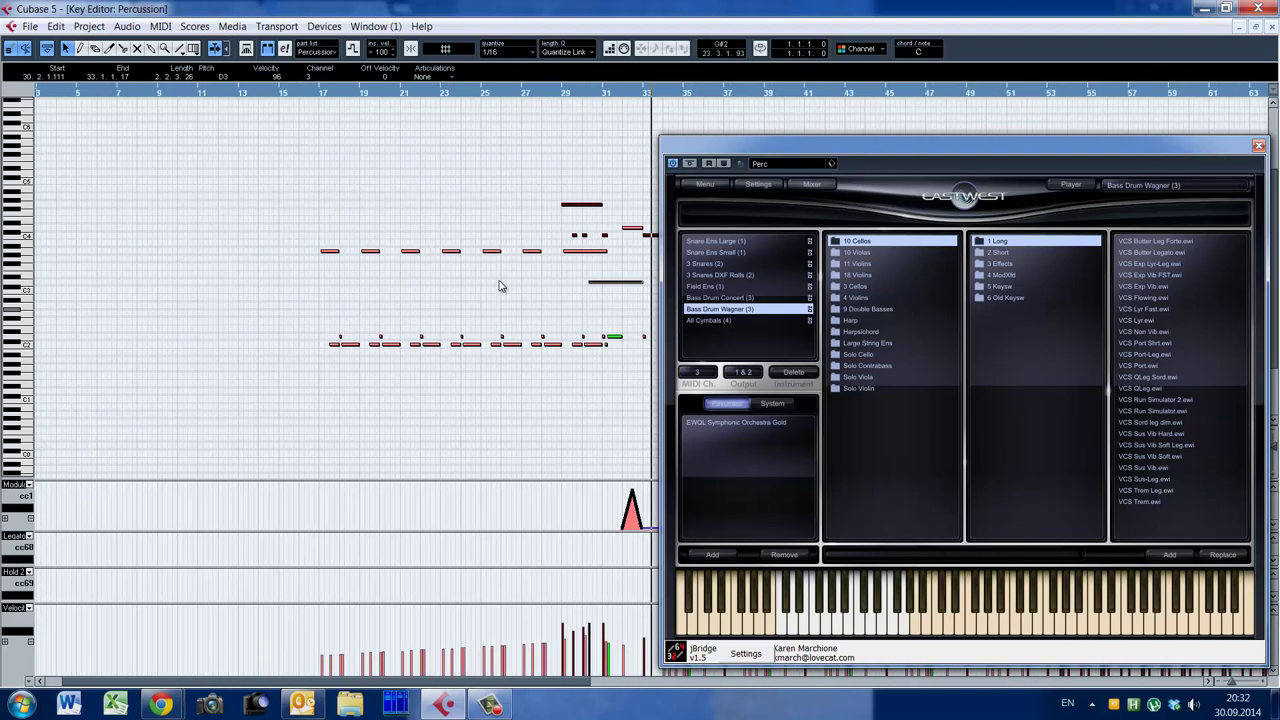
left_click_drag(545, 261, 266, 199)
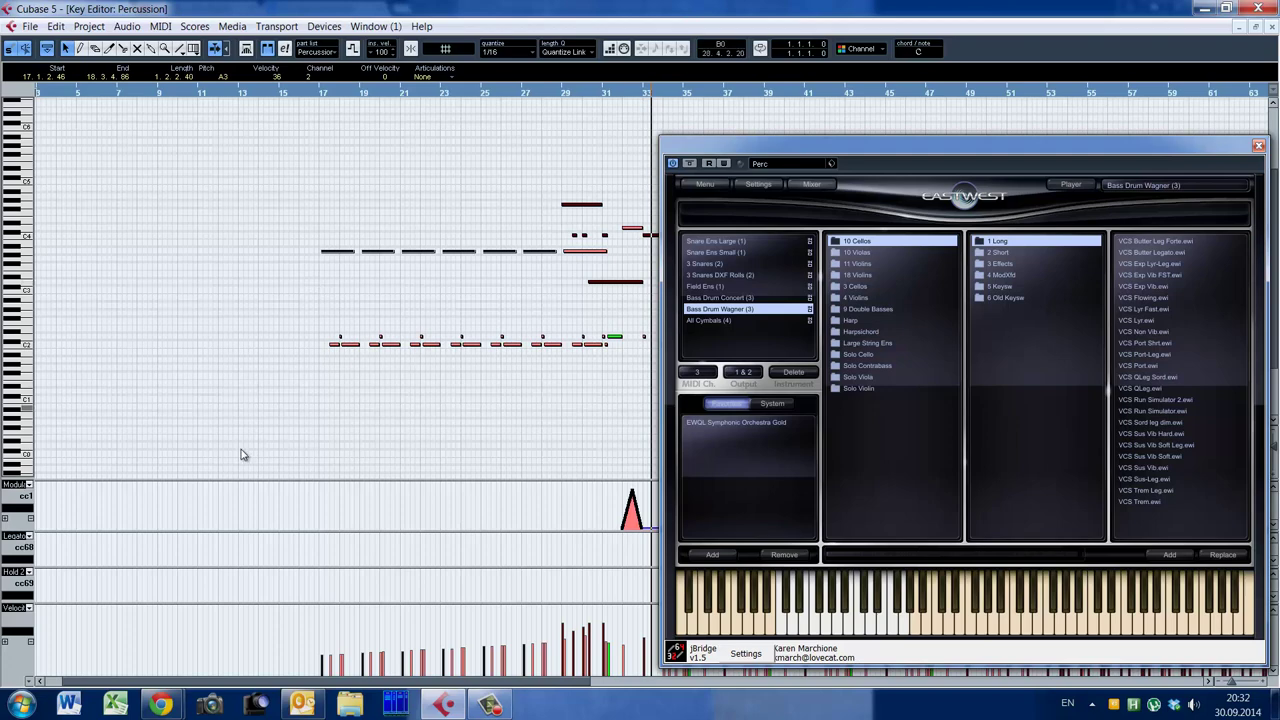
Lengthen the A3 notes in bars 34 to 51 to about 1.0.3.38 and clear the selection
left_click_drag(186, 688, 443, 689)
left_click_drag(118, 263, 533, 256)
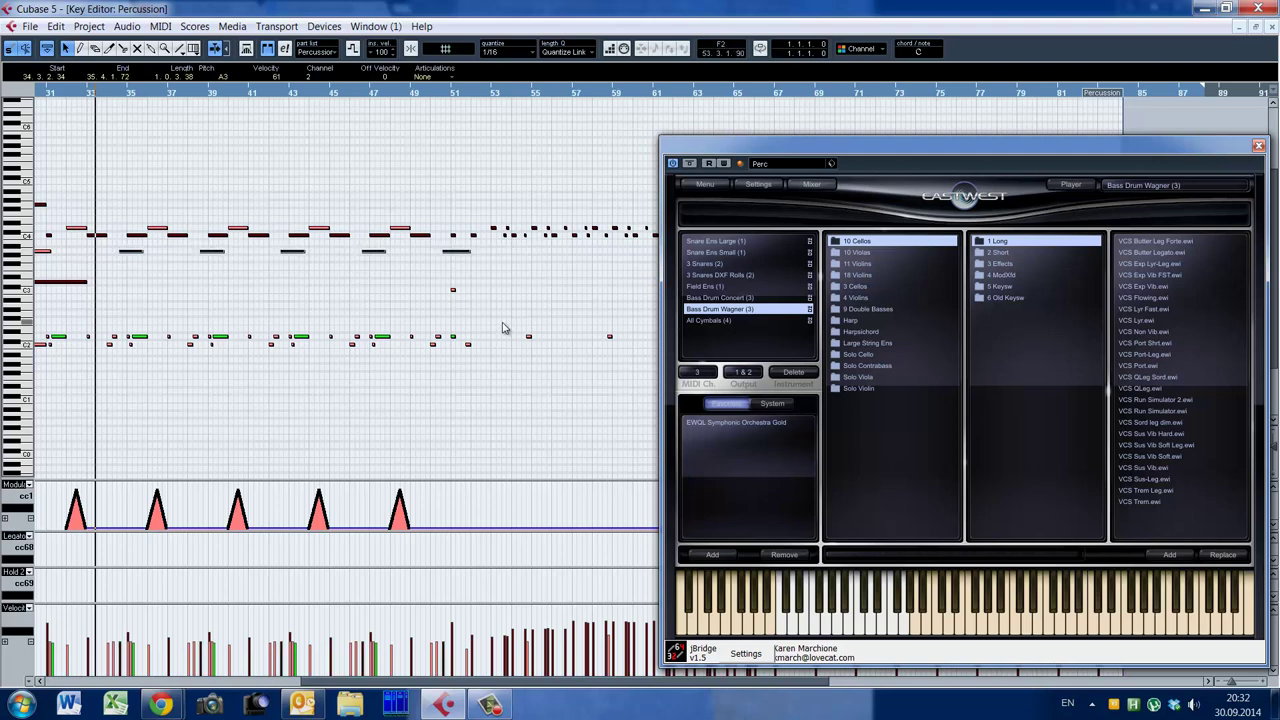
left_click_drag(550, 685, 434, 685)
left_click(369, 425)
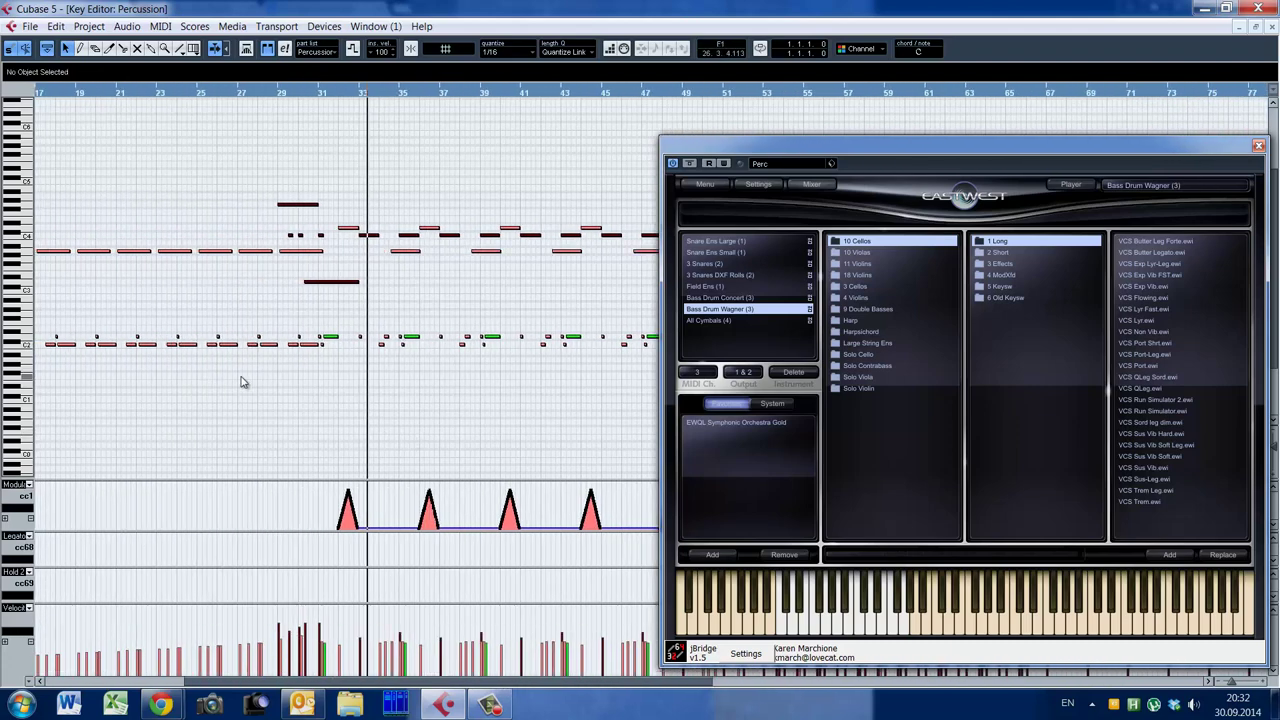
left_click(262, 300)
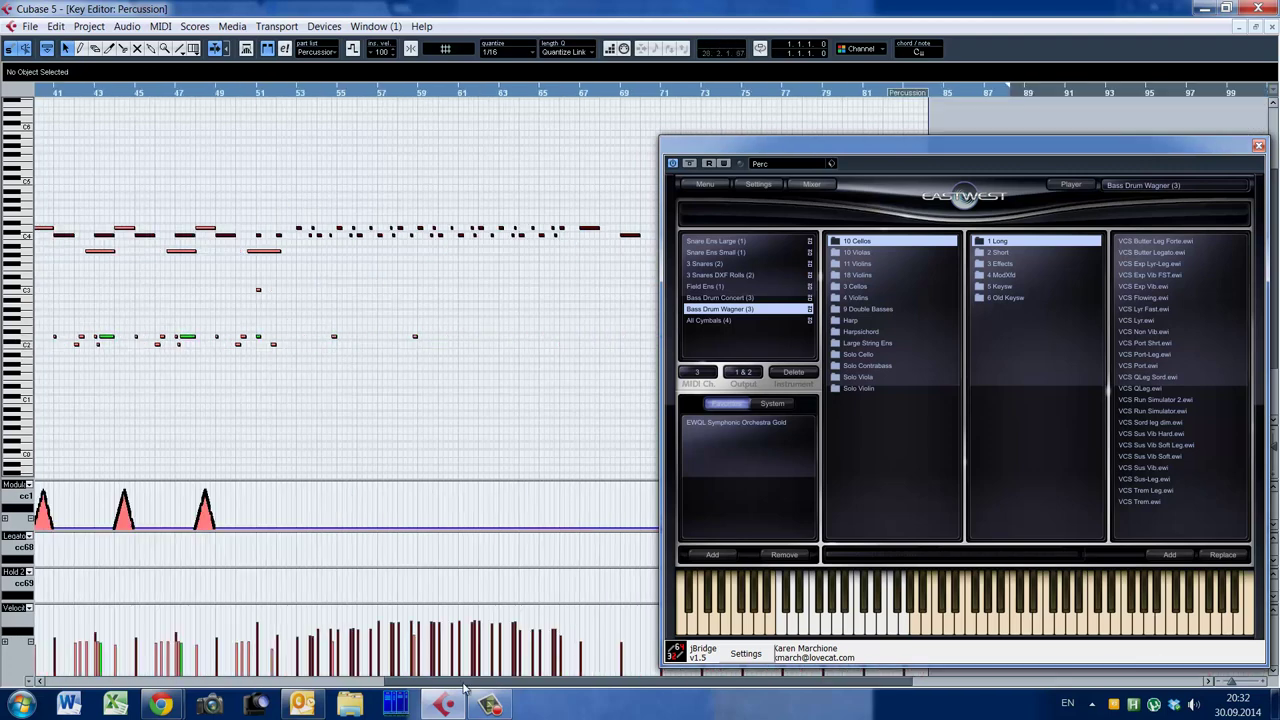
Close the Perc instrument and the Percussion part, and open the Violin I part in the Key Editor
left_click(1259, 146)
key("Return")
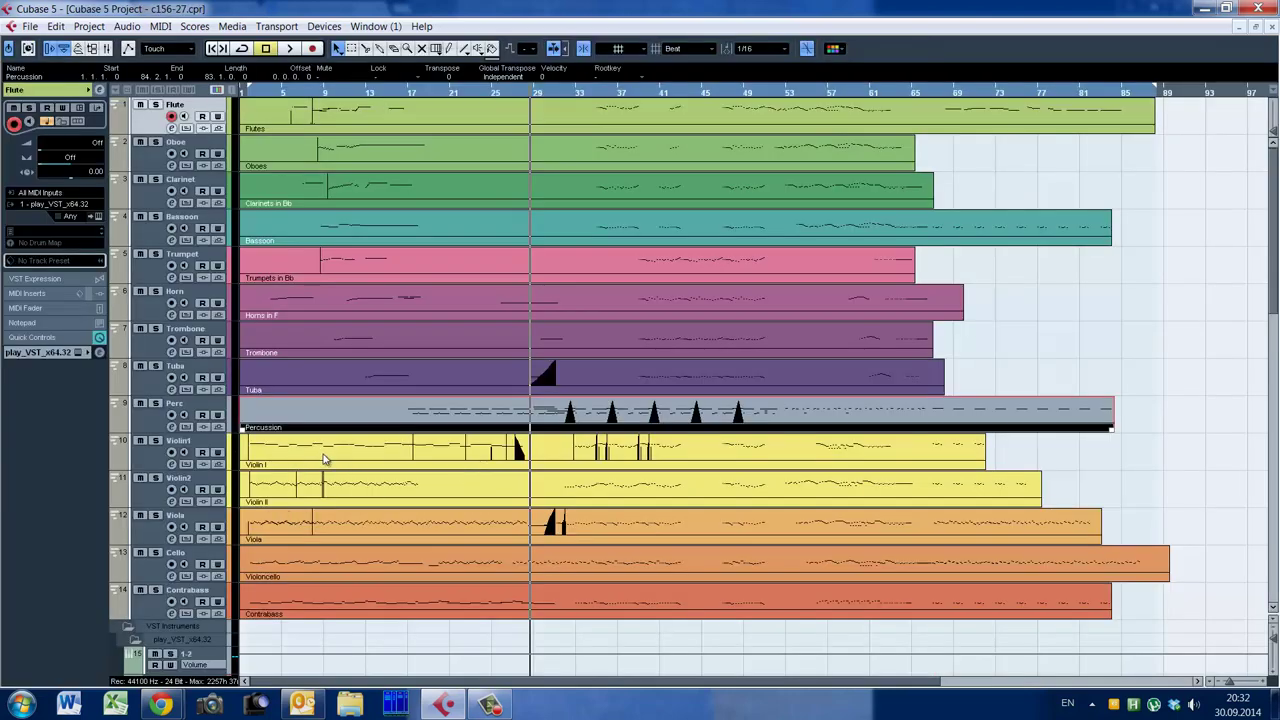
double_click(323, 458)
scroll(530, 338, "down", 10)
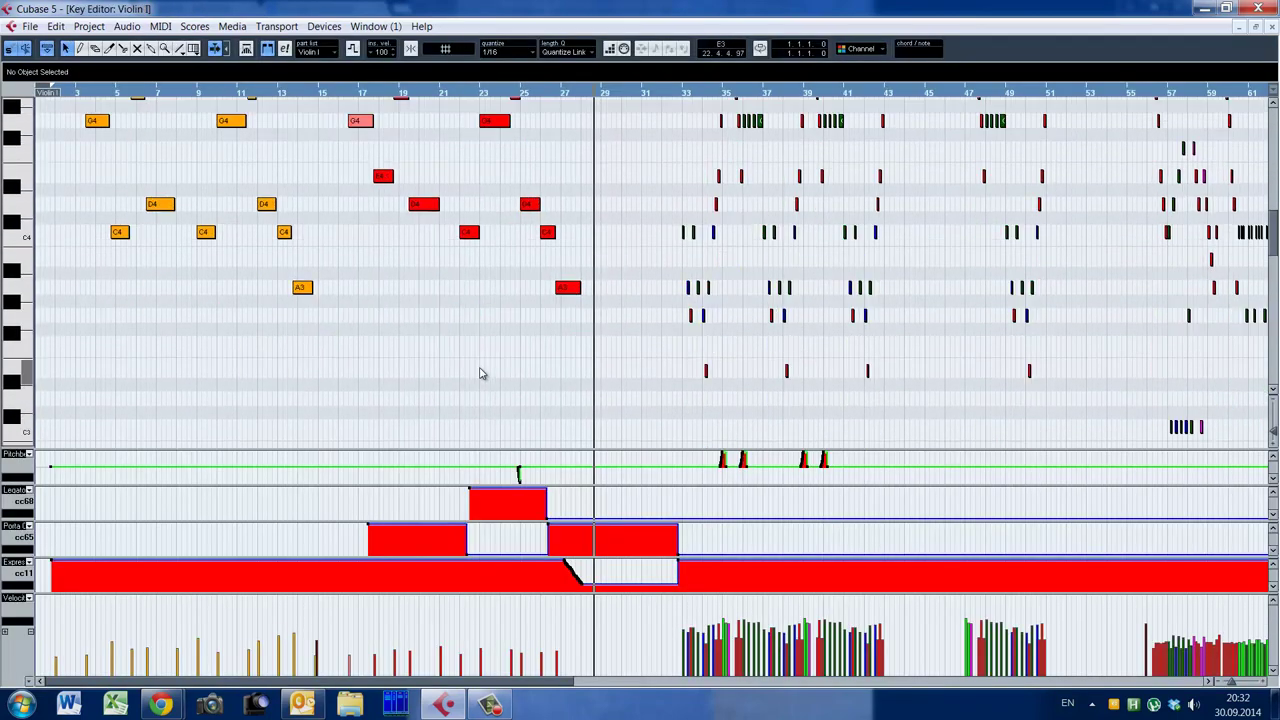
key("shift+g")
key("shift+g")
key("shift+g")
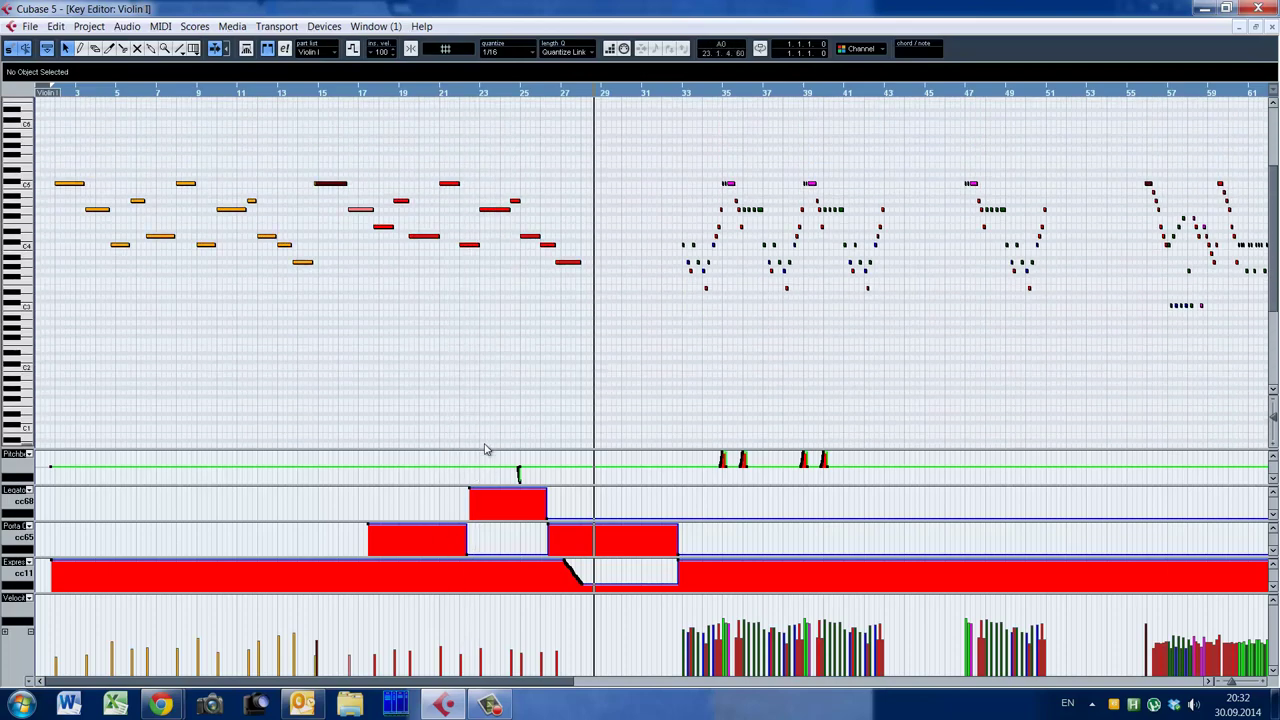
Place the playback position at bar 17 and examine the Violin I phrase in bars 16 to 28 with its controller lanes
key("h")
key("h")
key("h")
key("h")
left_click(233, 317)
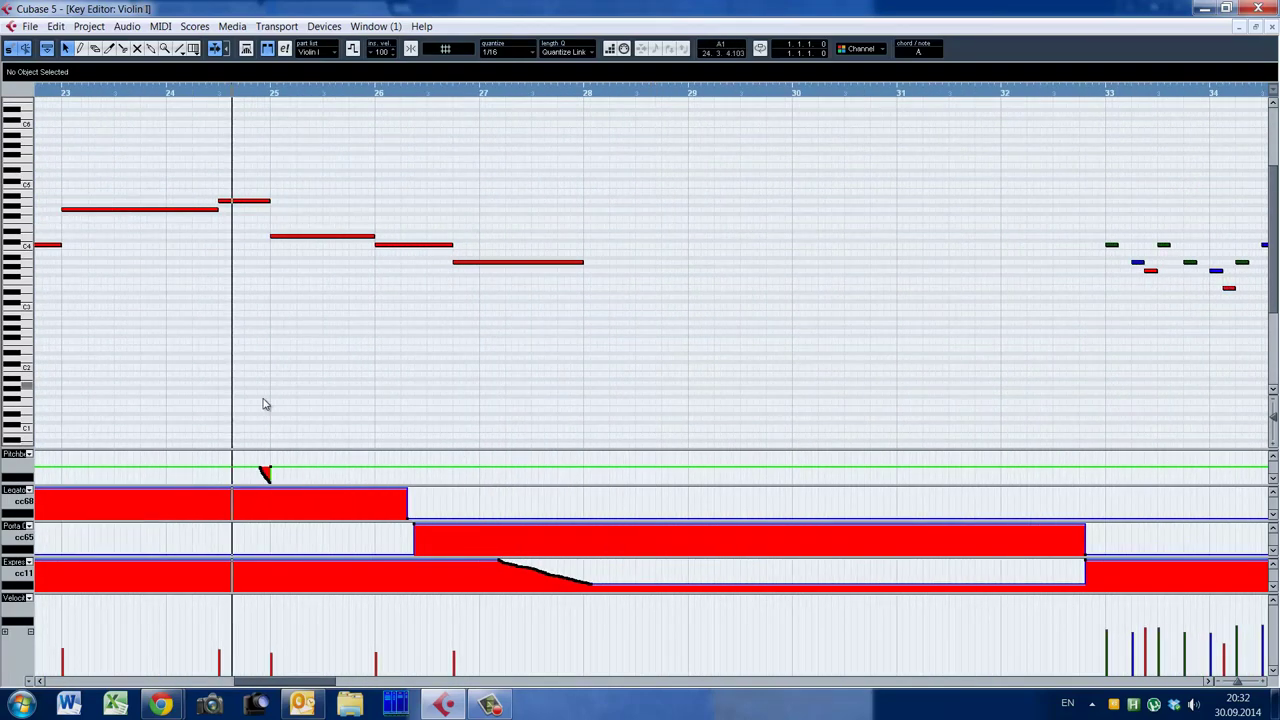
left_click_drag(316, 684, 267, 686)
left_click(222, 375)
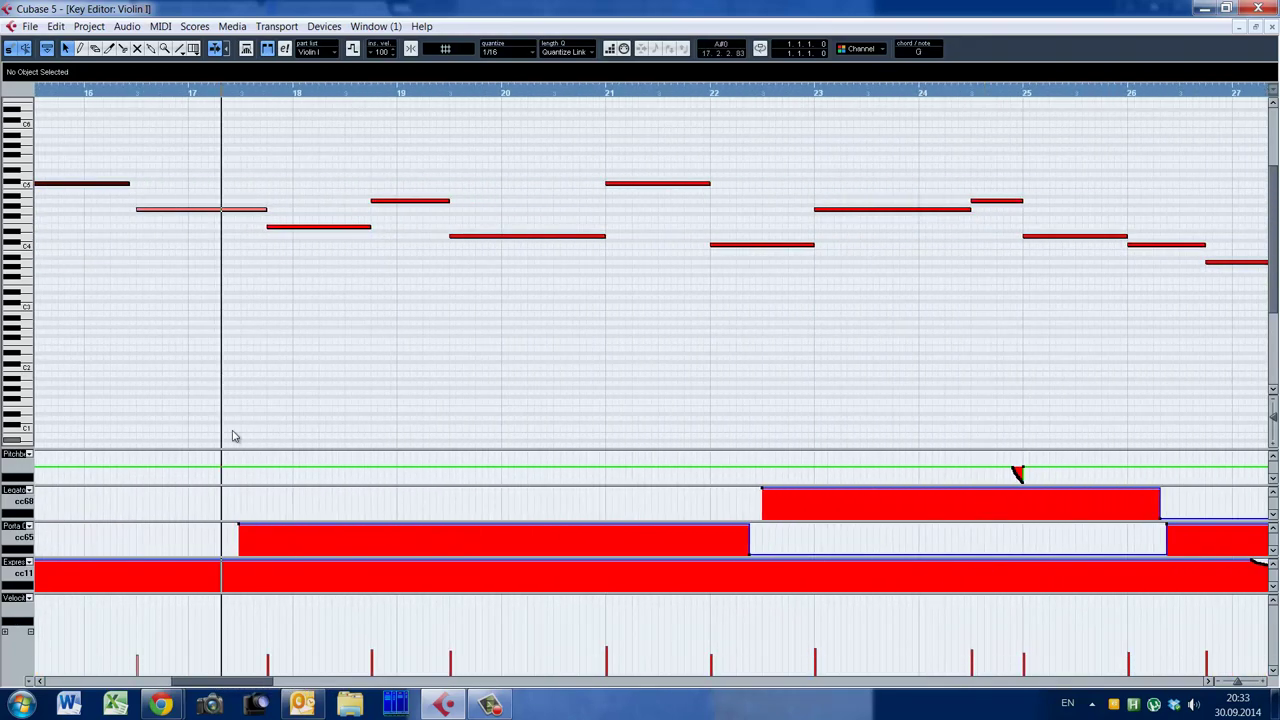
key("g")
key("g")
key("g")
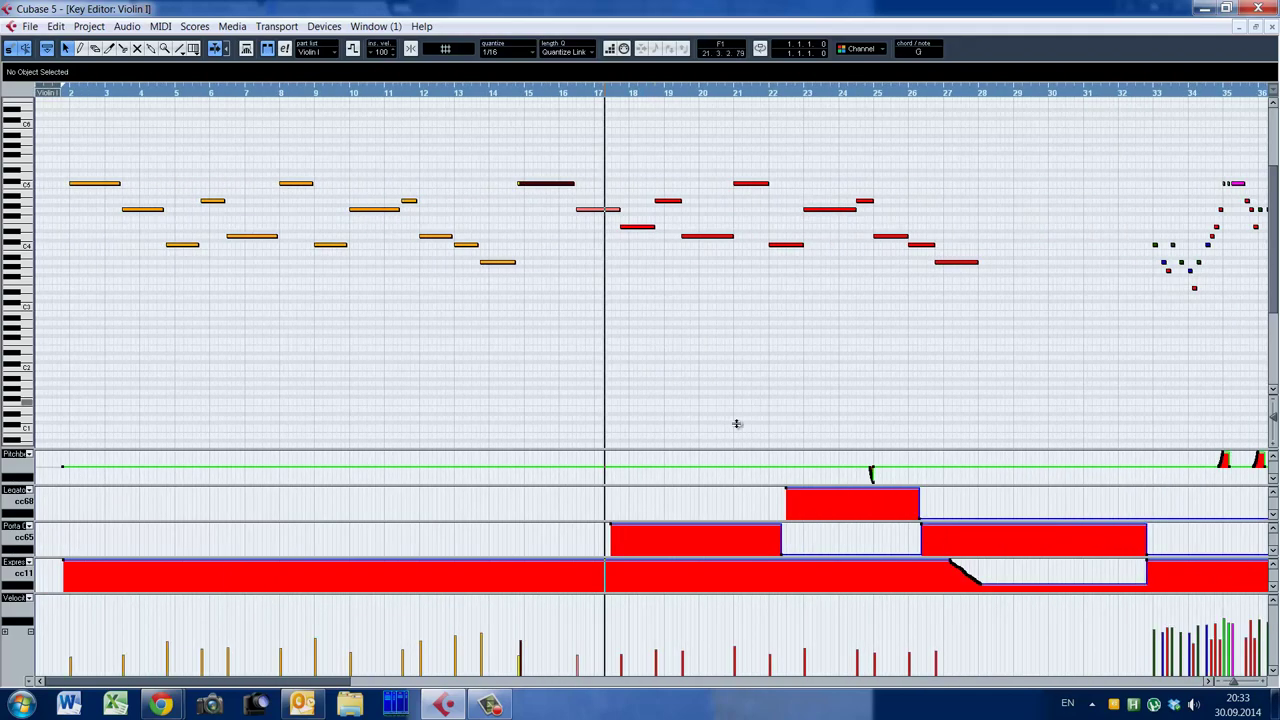
Select the first C5 note in bar 2 and review the articulations loaded in the Violin1 instrument
left_click(61, 267)
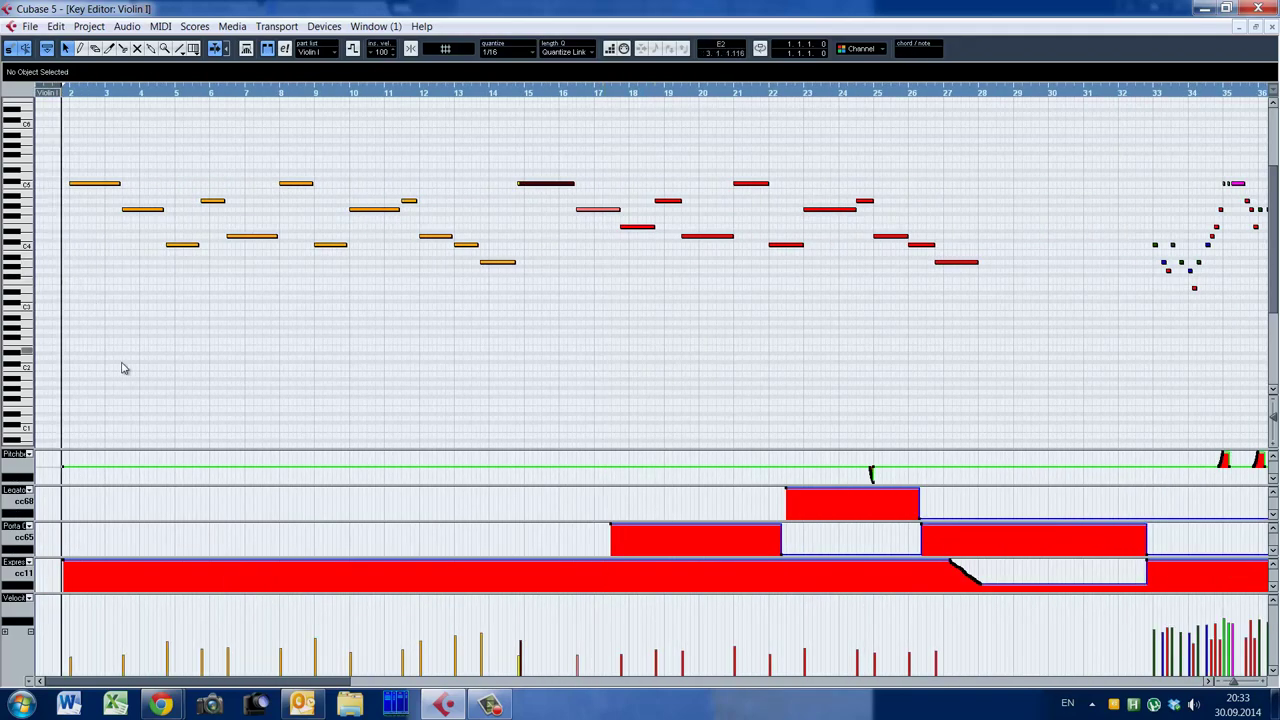
left_click(86, 182)
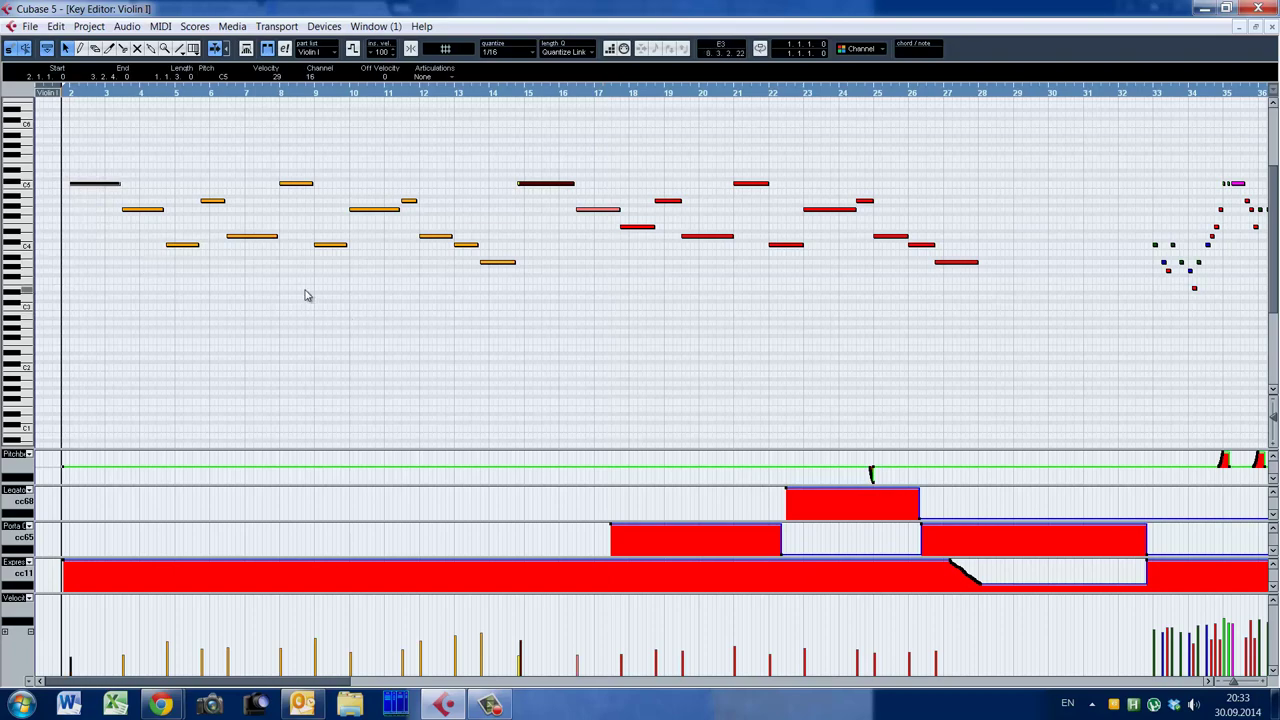
key("alt+Tab")
left_click(940, 160)
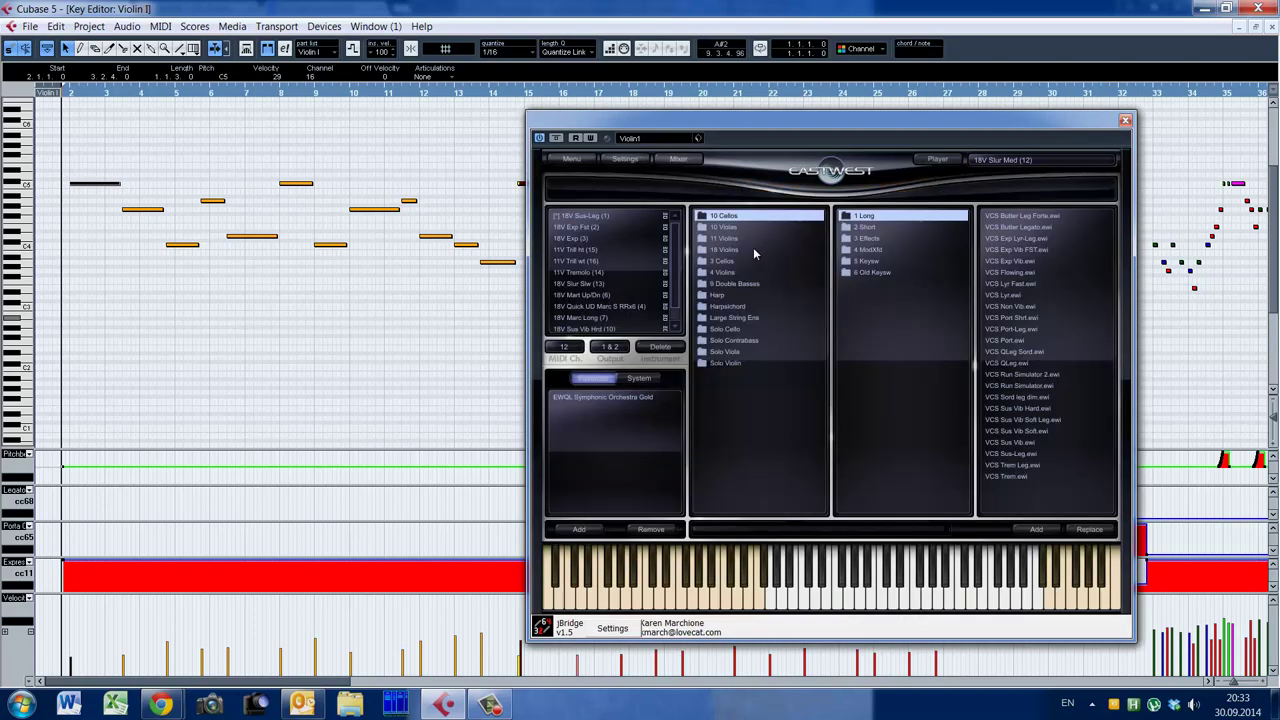
mouse_move(676, 240)
left_mouse_down()
mouse_move(674, 256)
mouse_move(675, 227)
left_mouse_up()
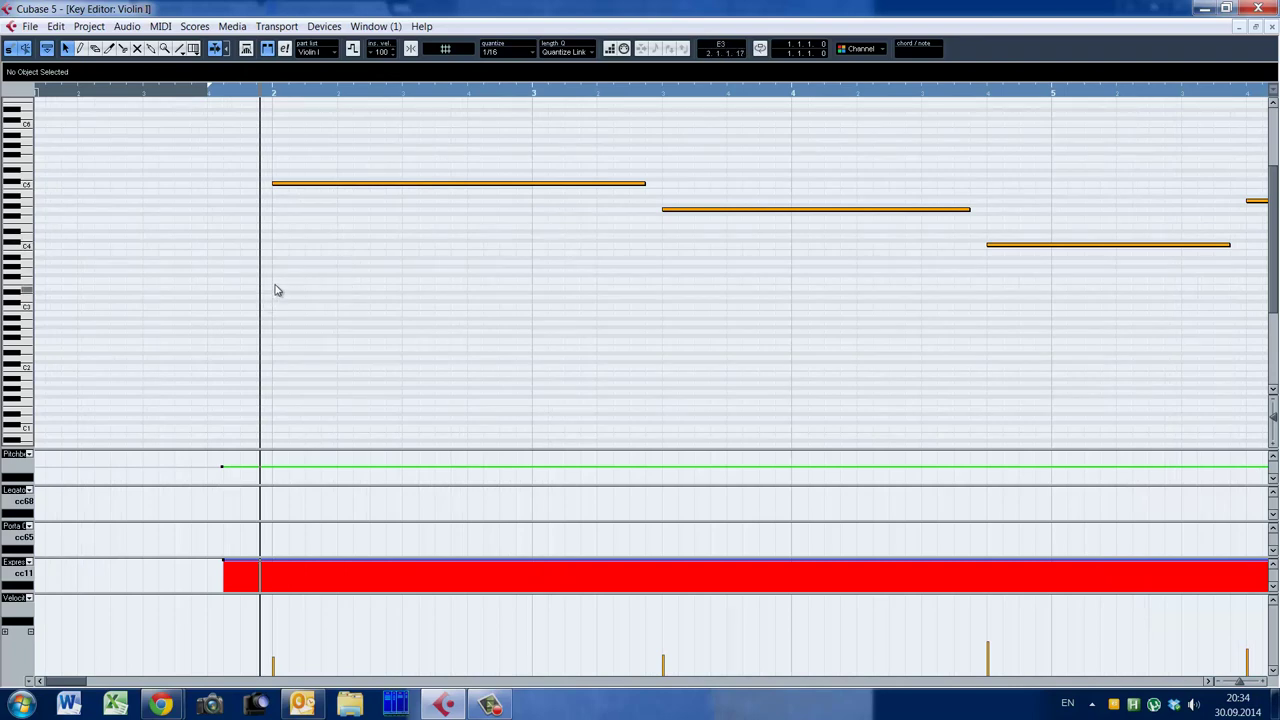
Play the opening Violin I phrase from just before bar 2 and follow its sustained notes with their controller lanes
left_click(266, 92)
left_click(257, 92)
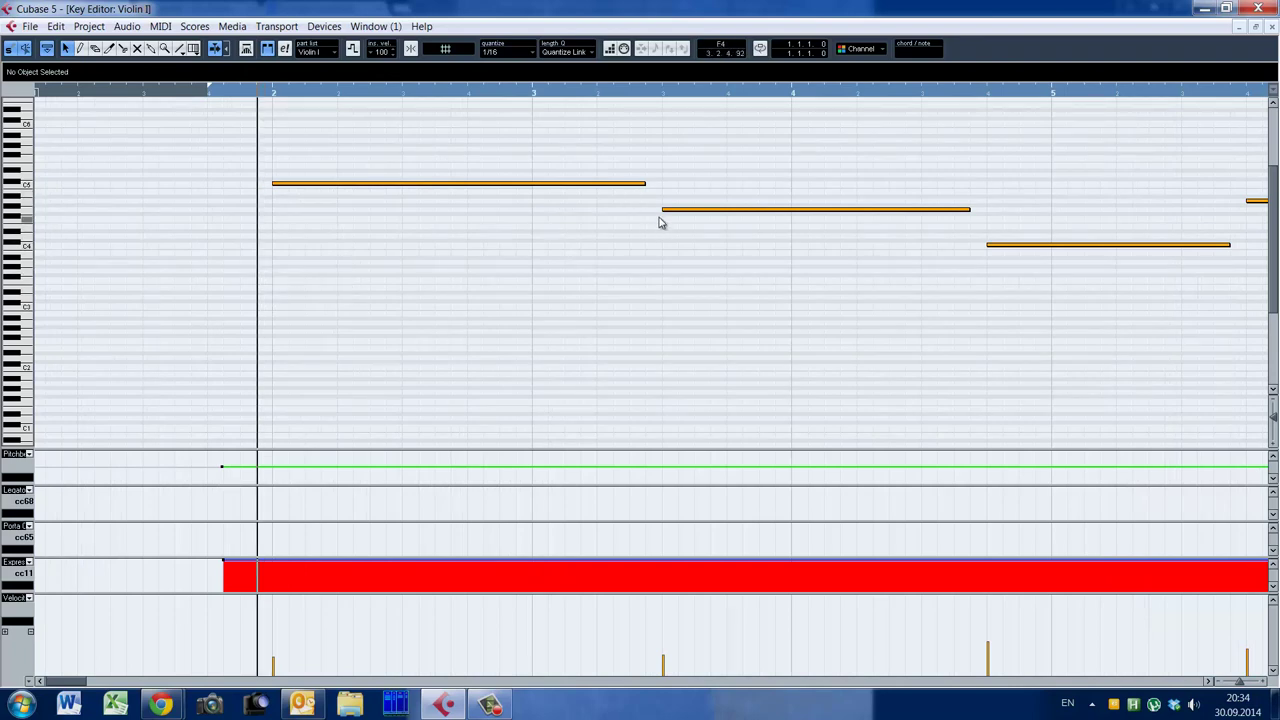
key("g")
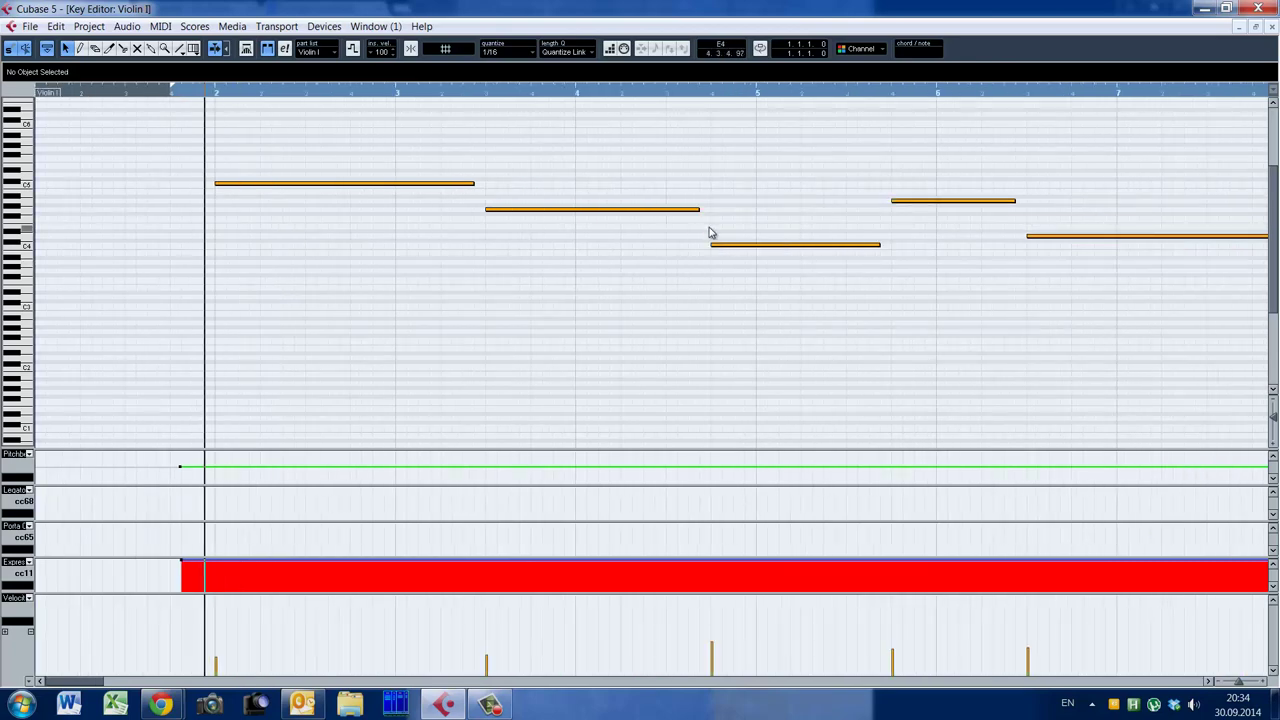
key("space")
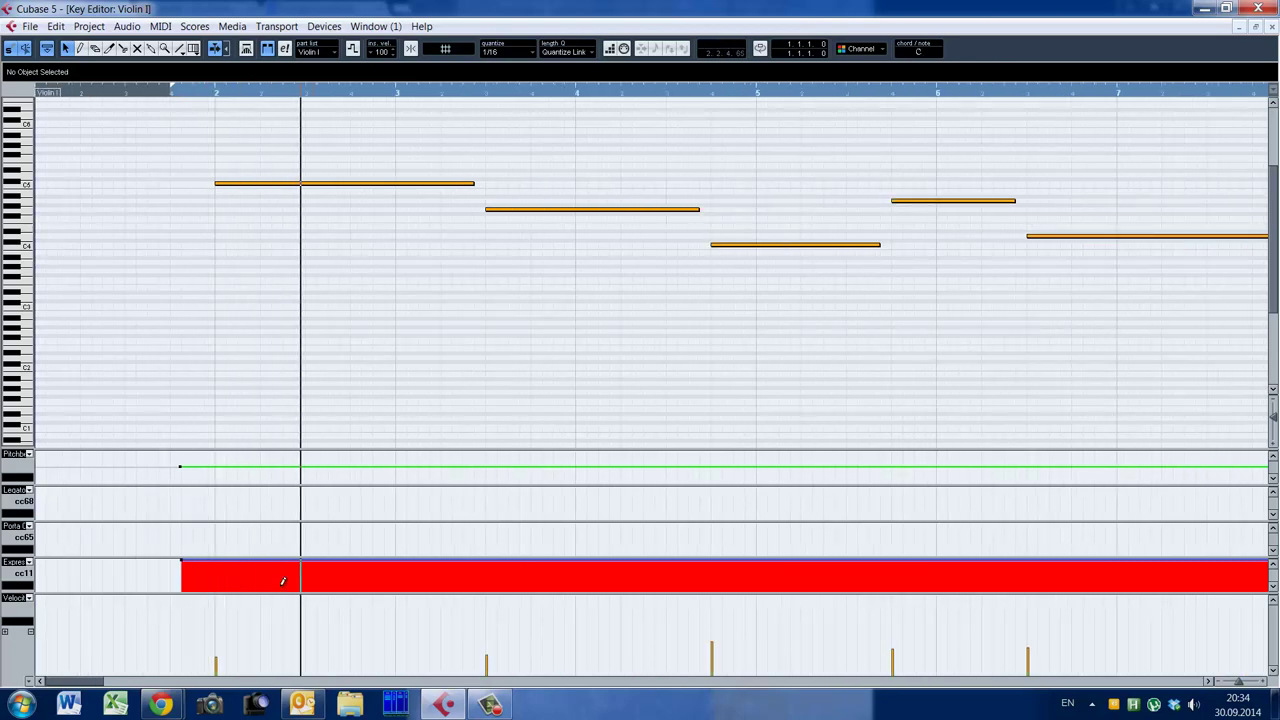
left_click_drag(78, 683, 229, 687)
key("g")
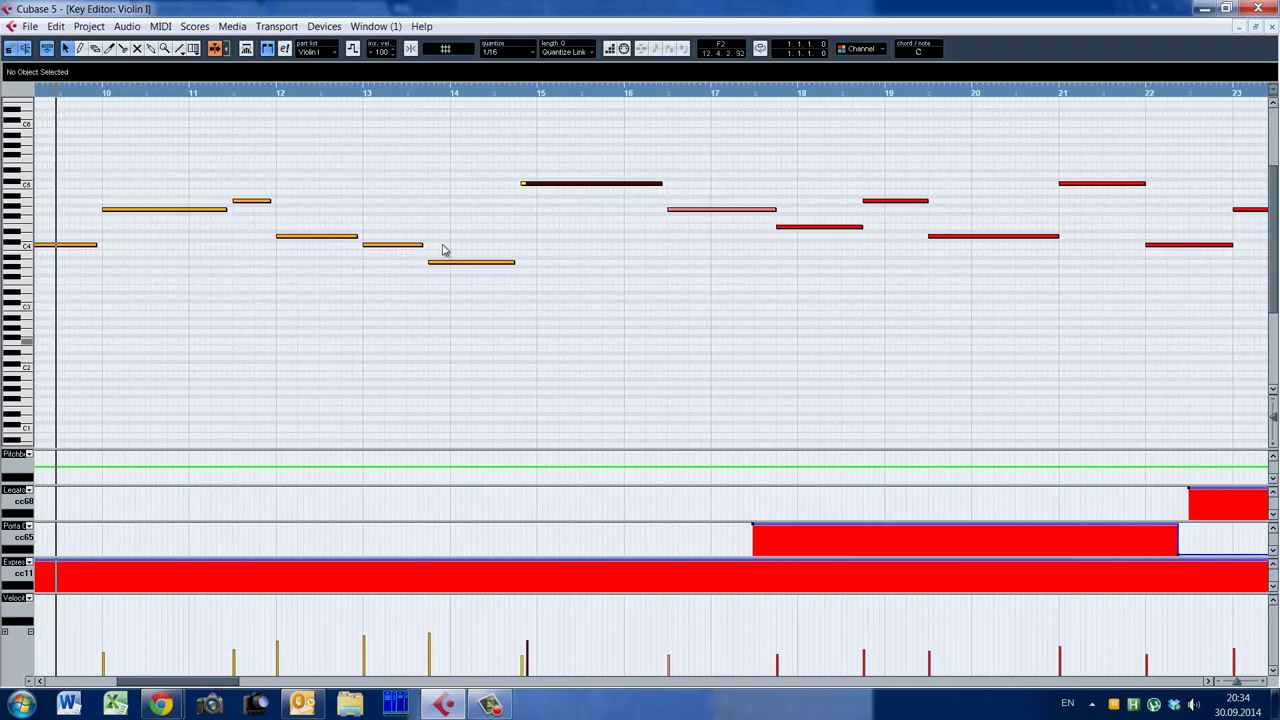
Select the short C5 note just before bar 15 and play the passage across the articulation changes from bar 14 onward
left_click(487, 222)
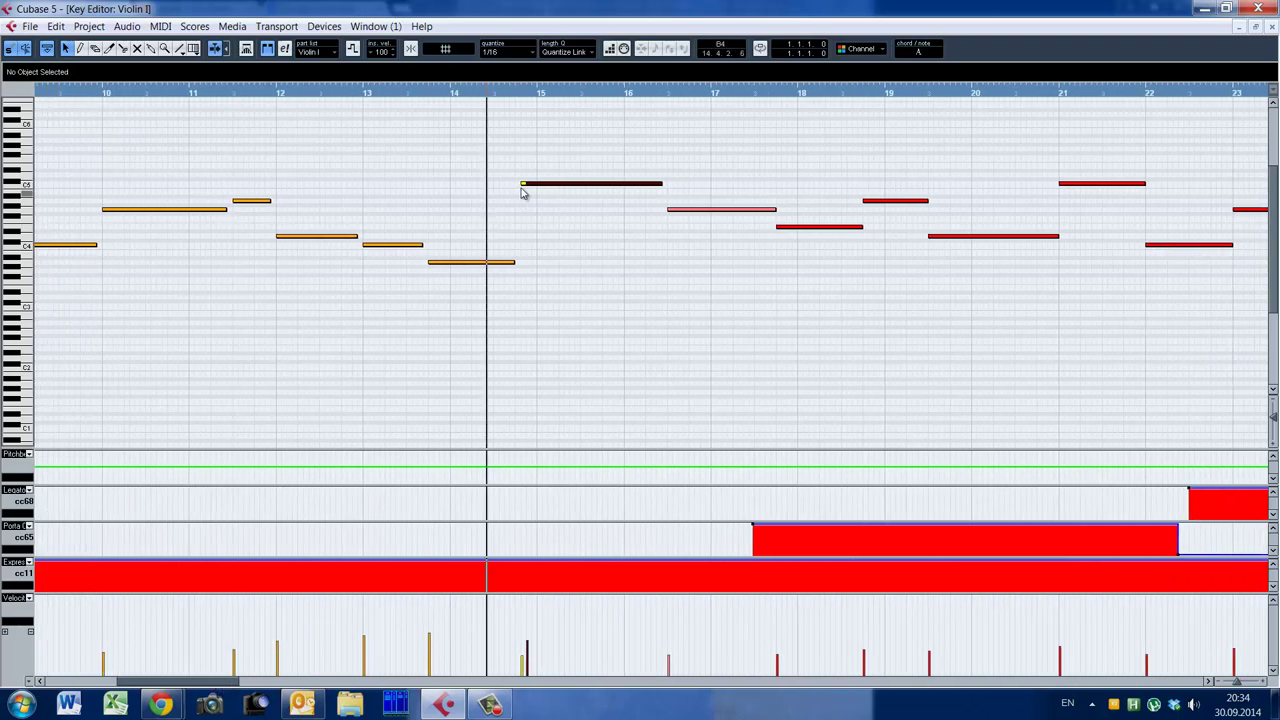
left_click(520, 186)
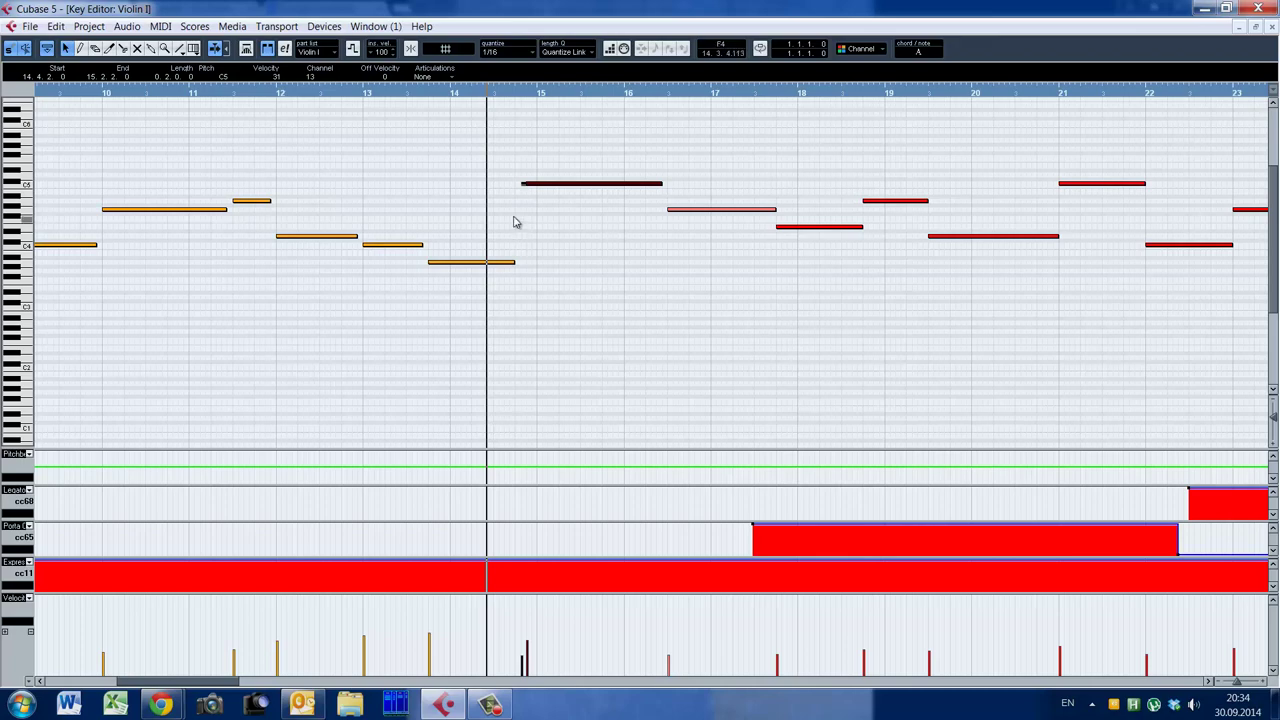
key("space")
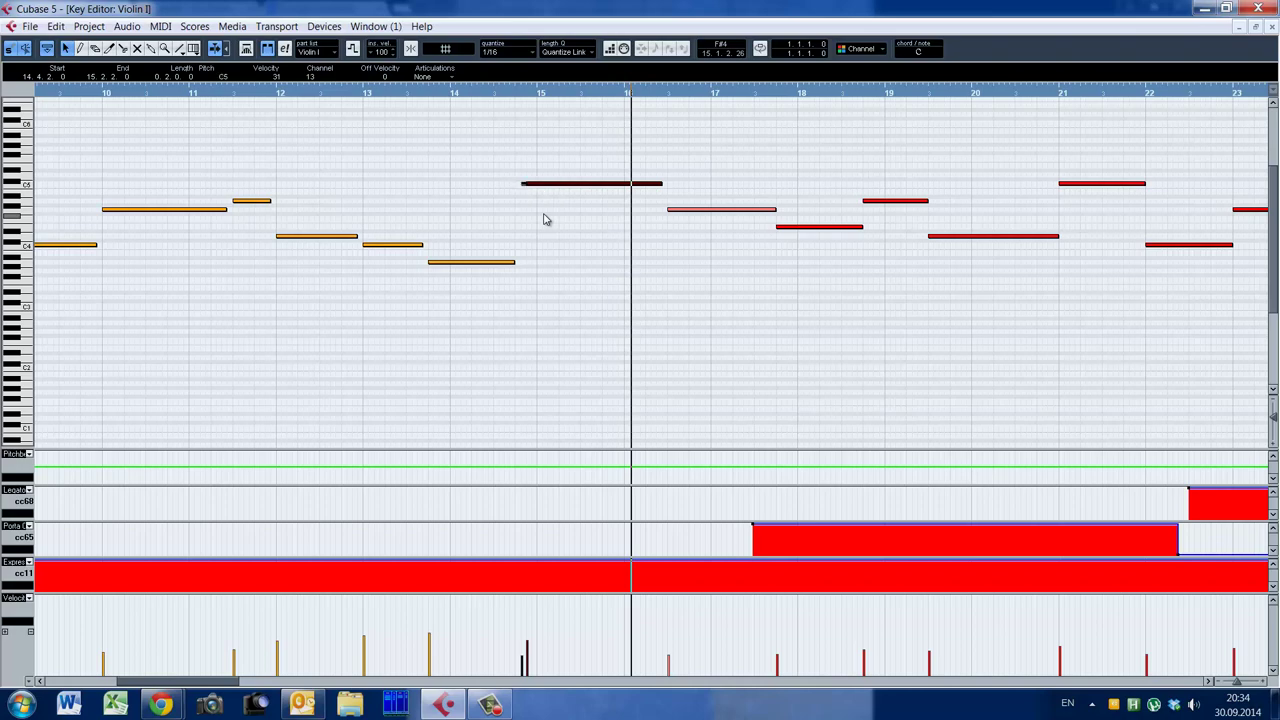
left_click(524, 95)
left_click(663, 233)
key("space")
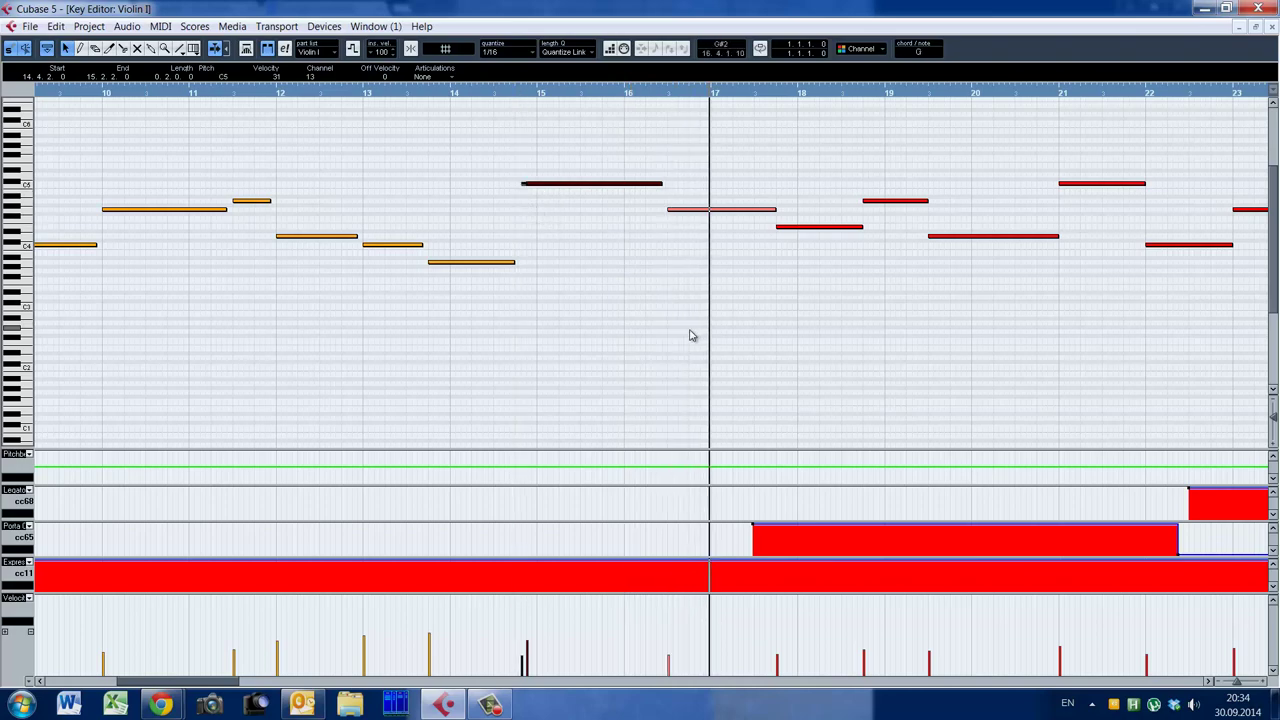
key("g")
left_click_drag(216, 682, 257, 687)
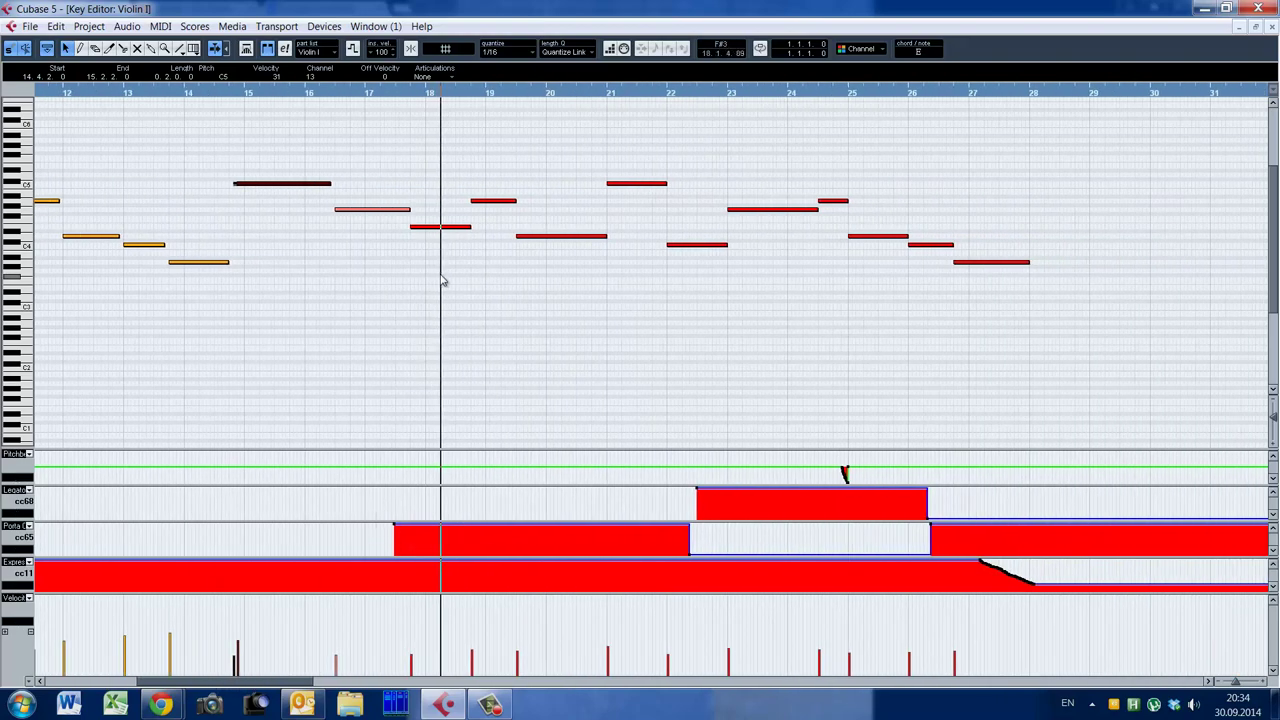
Show the player view of 18V Sus-Leg (1) in the Violin1 instrument and place its window beside the phrase
key("F11")
left_click(1011, 162)
left_click(1014, 178)
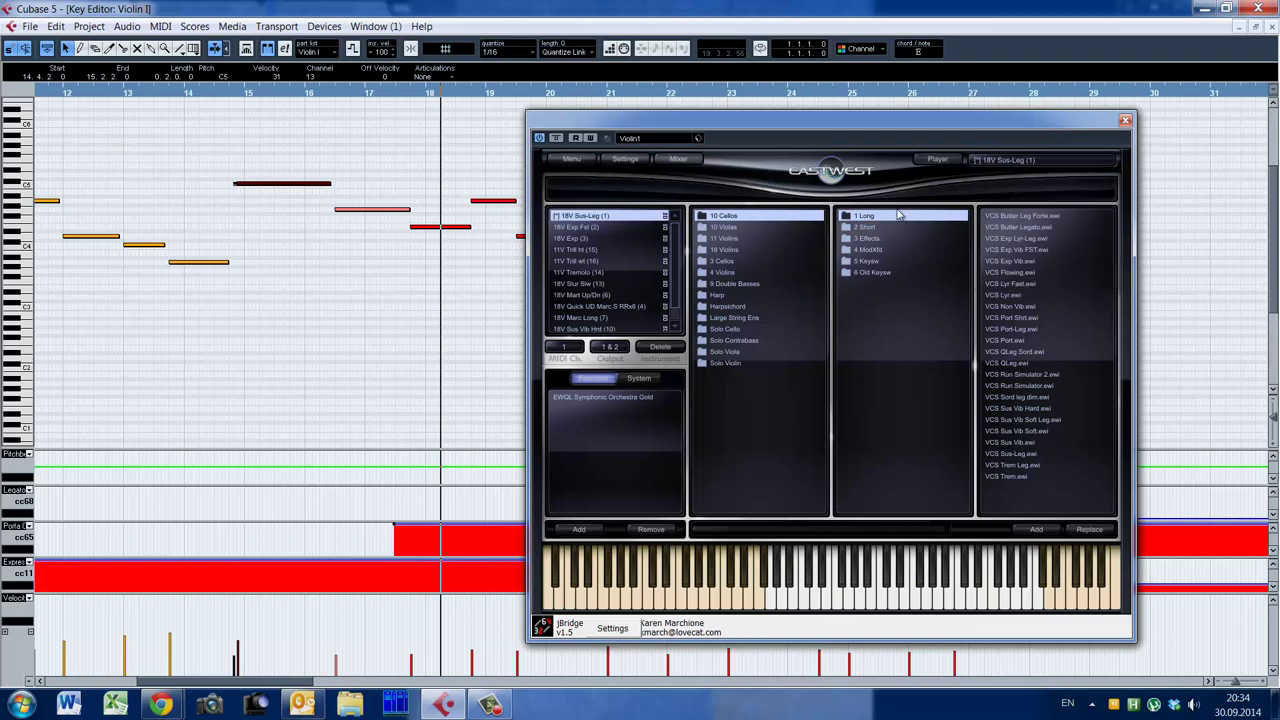
left_click(937, 160)
left_click_drag(860, 125, 959, 83)
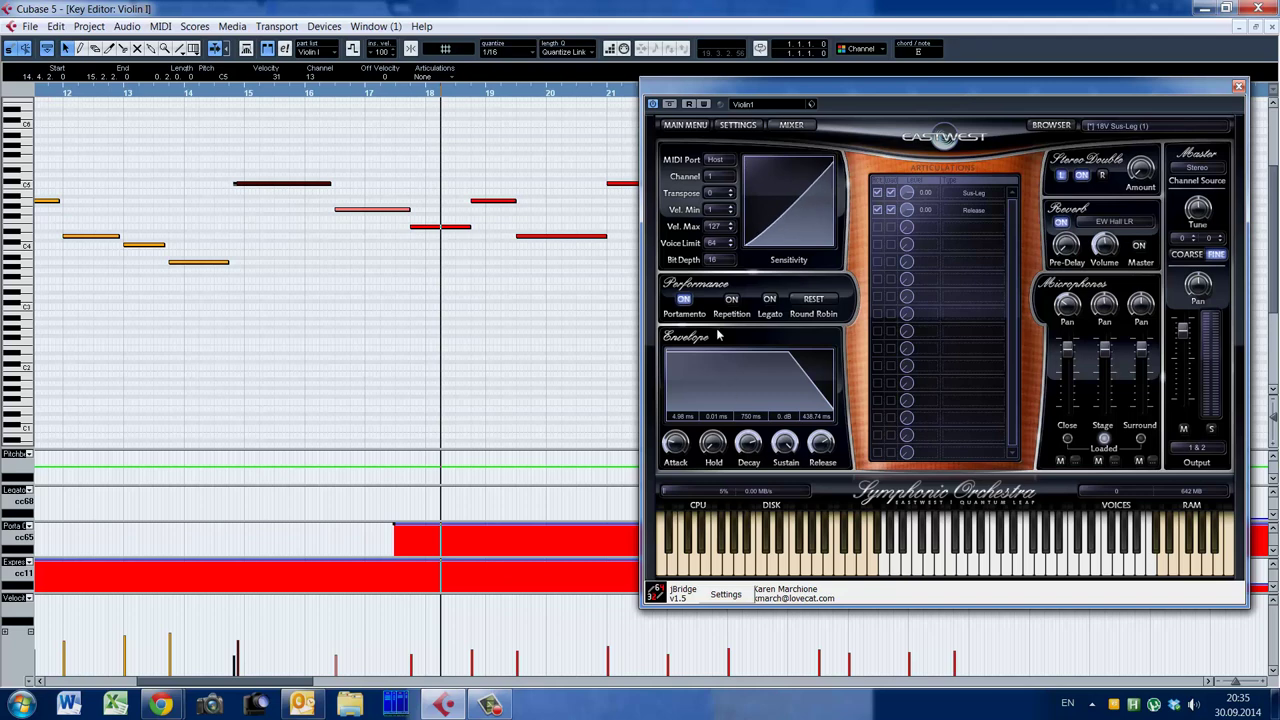
Play Violin I from bar 18 to 24 and compare the instrument's Portamento and Legato switches with the controller lanes
left_click(325, 300)
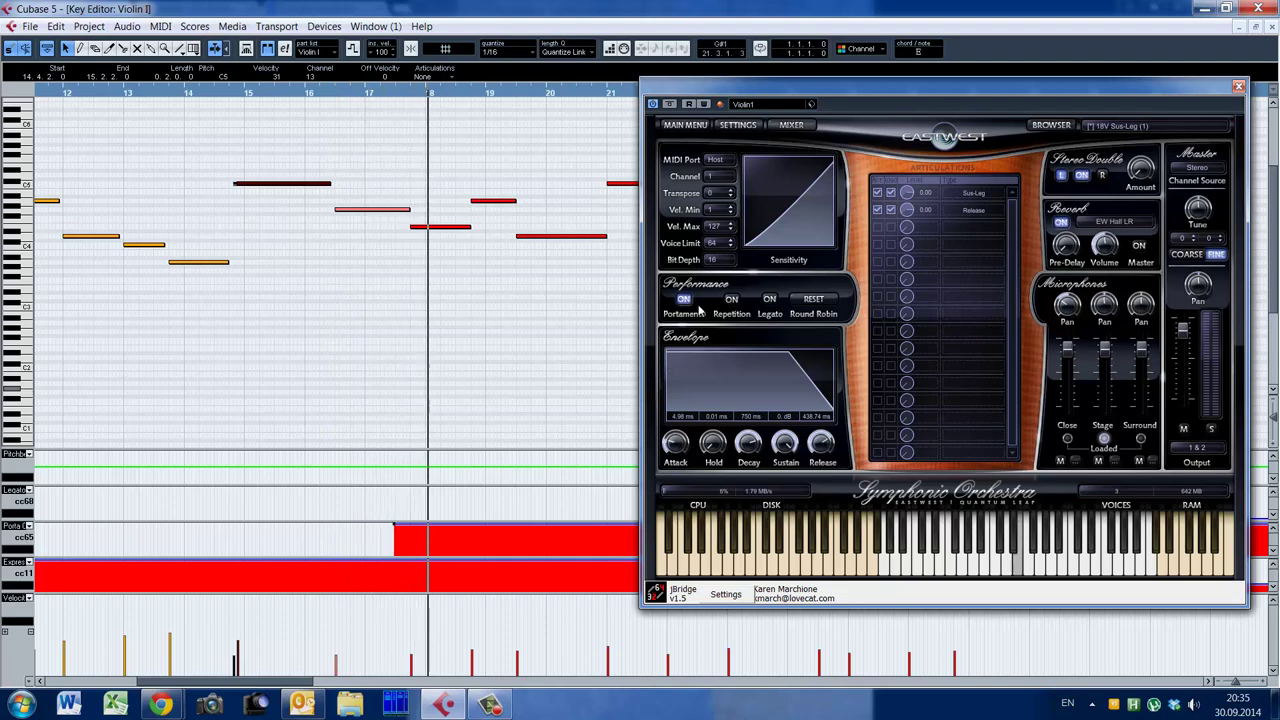
left_click_drag(303, 682, 339, 686)
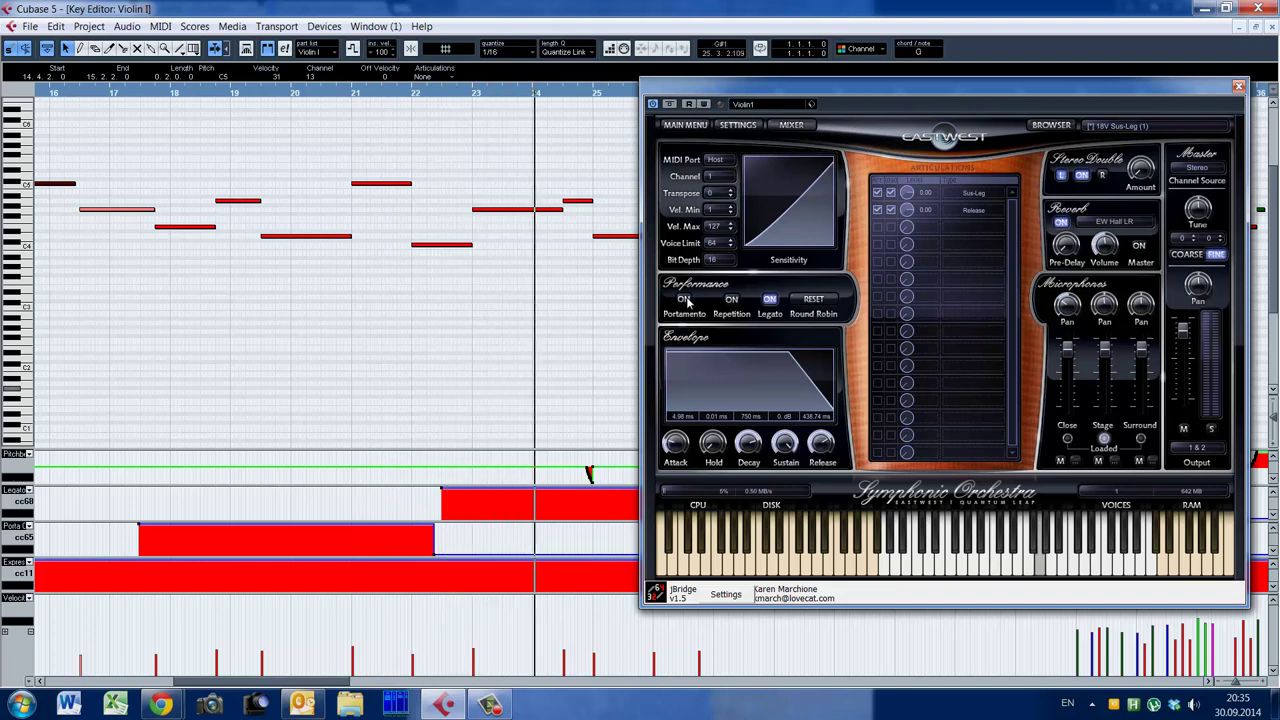
left_click_drag(340, 686, 370, 686)
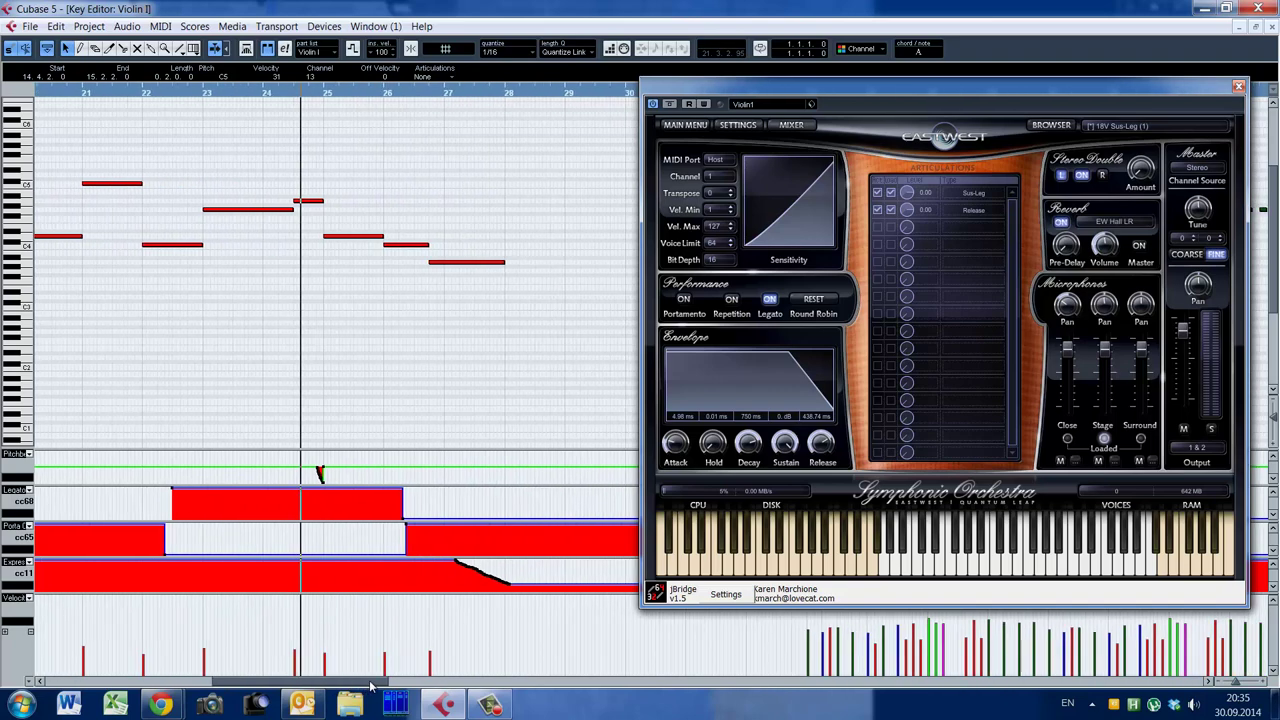
Replay the Violin I phrase from bar 17 and check the cc65 and cc68 changes against the Portamento and Legato switches
left_click(160, 705)
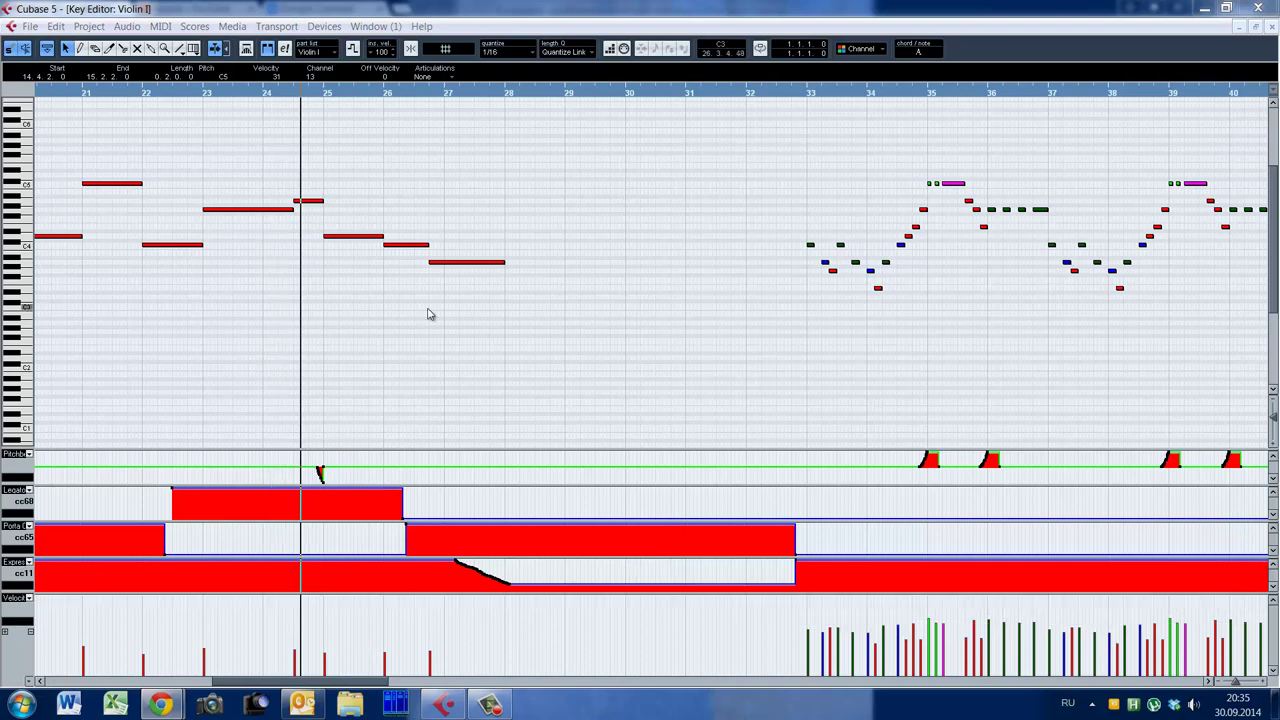
left_click(429, 309)
left_click_drag(368, 683, 320, 682)
left_click(213, 276, "alt+shift")
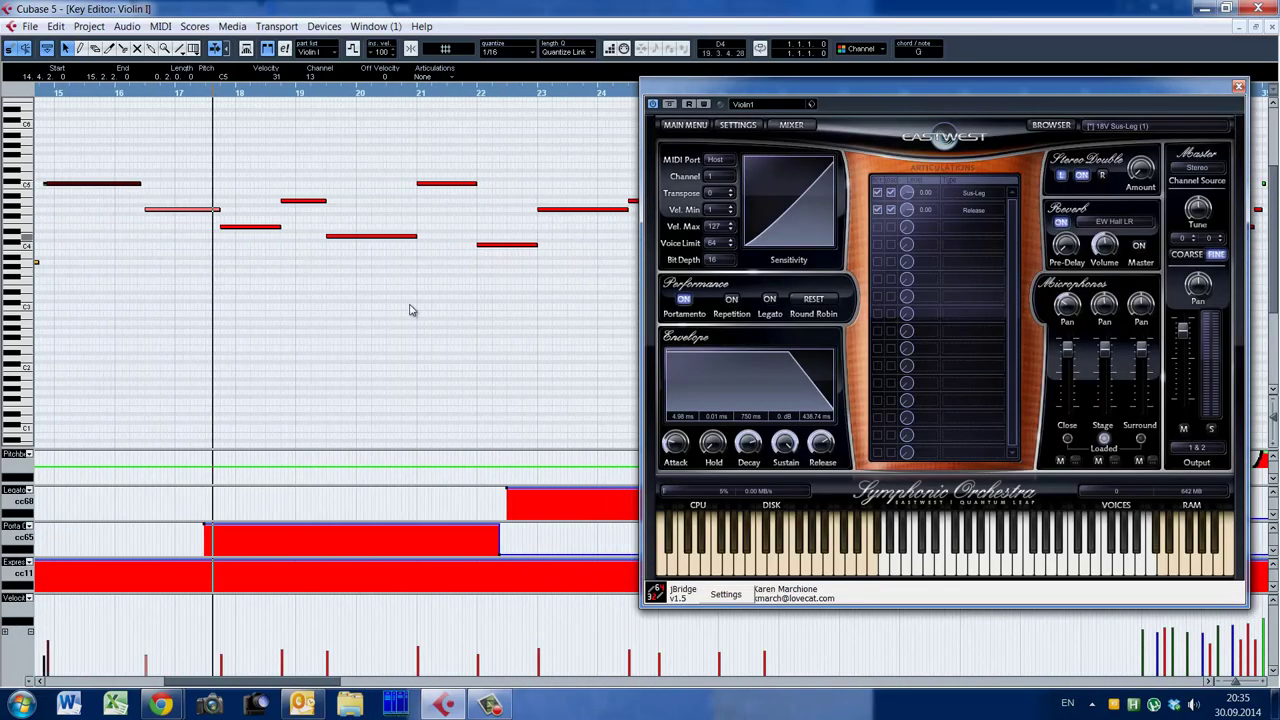
left_click_drag(320, 684, 357, 688)
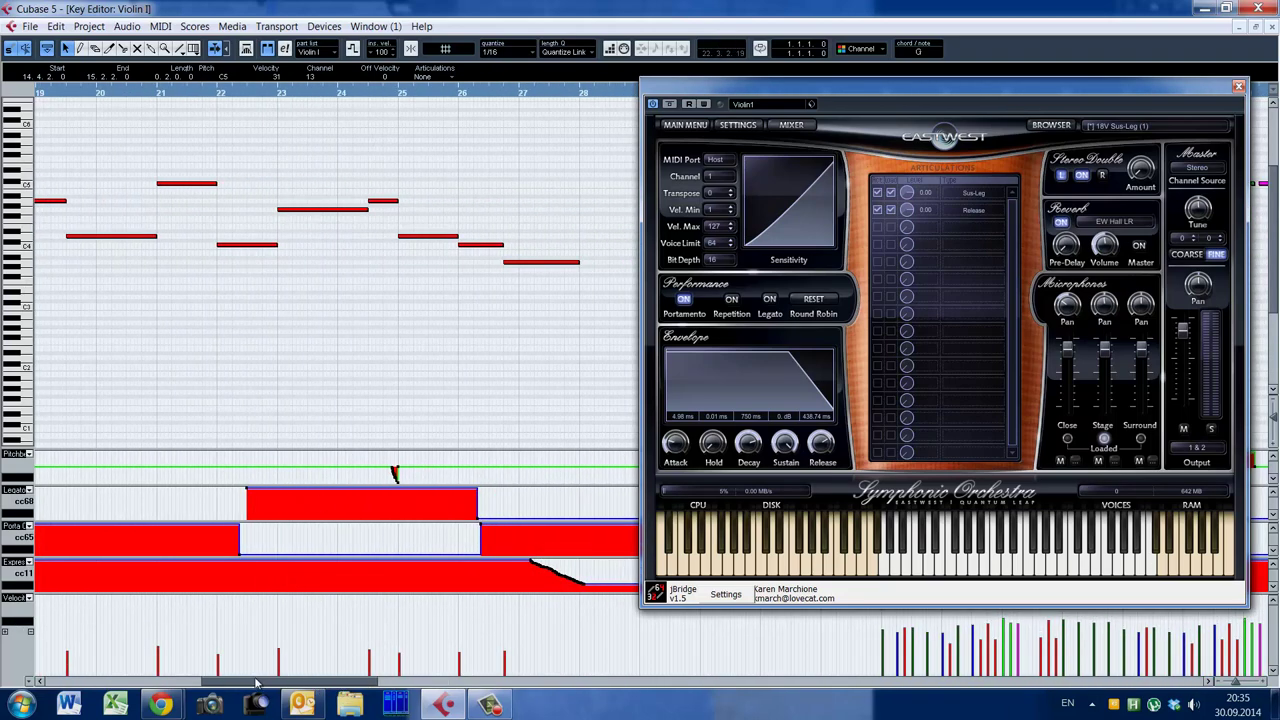
left_click_drag(260, 685, 334, 687)
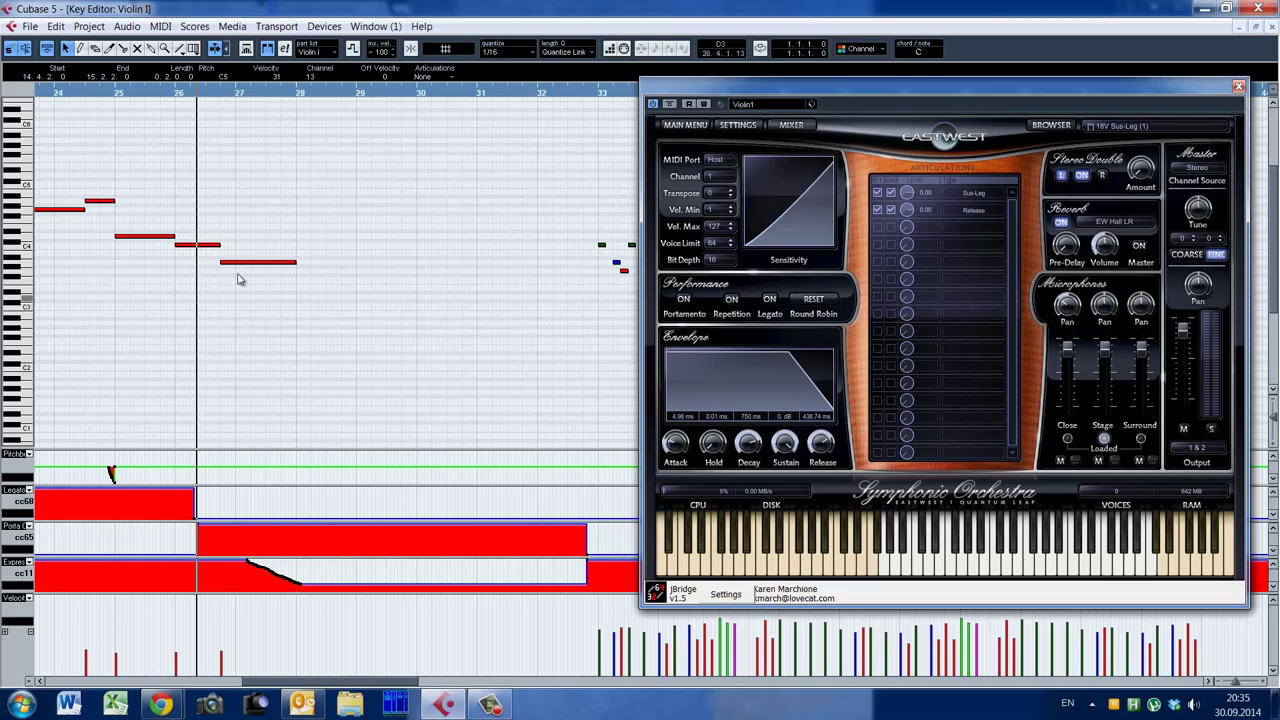
Replay the last note of the Violin I phrase in bars 26 to 28, checking its portamento and expression fade
left_click(228, 320)
key("space")
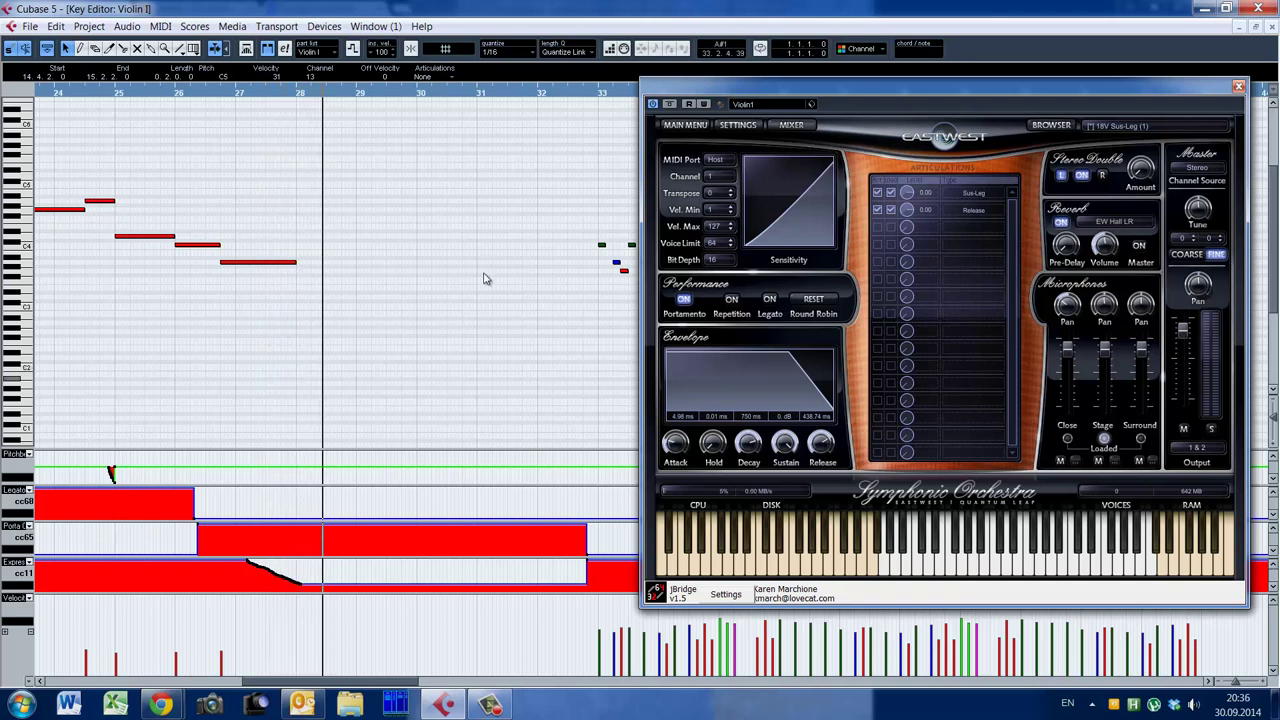
left_click(220, 346)
left_click(213, 342)
key("space")
key("space")
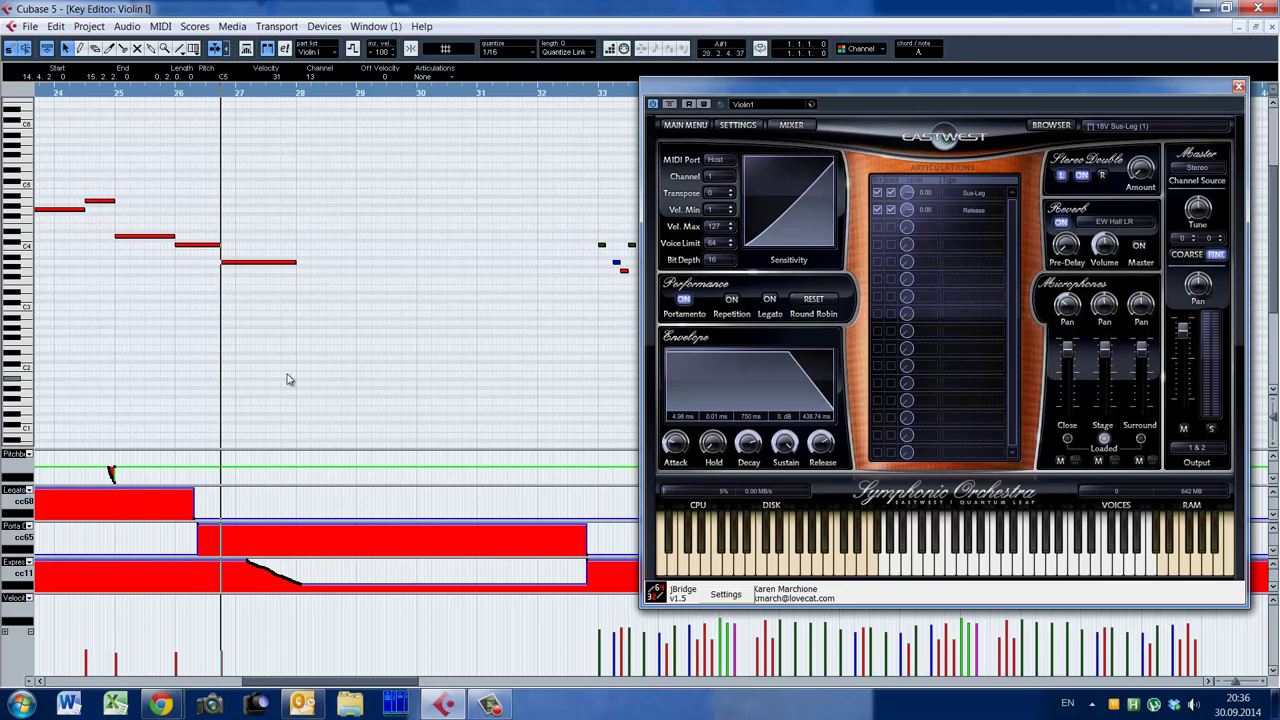
Place the playback position before and after the controller change in bar 26 to compare the Legato and Portamento states
left_click(171, 318)
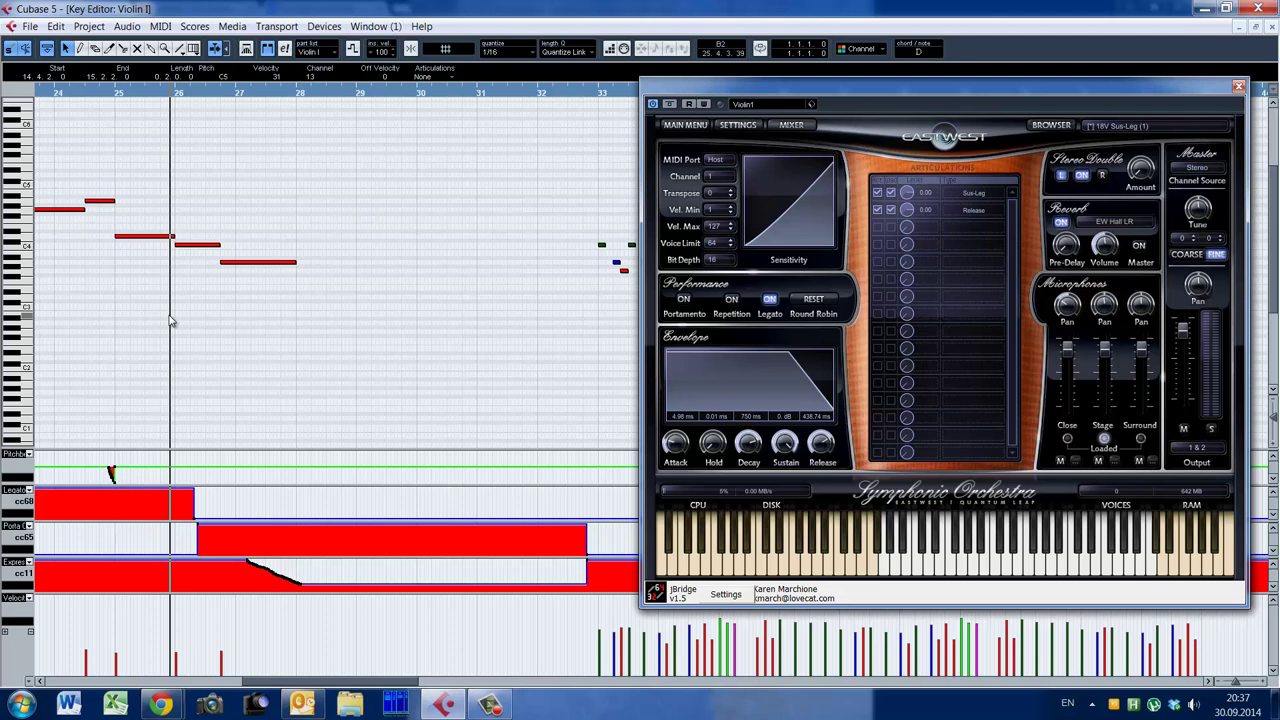
left_click(211, 206)
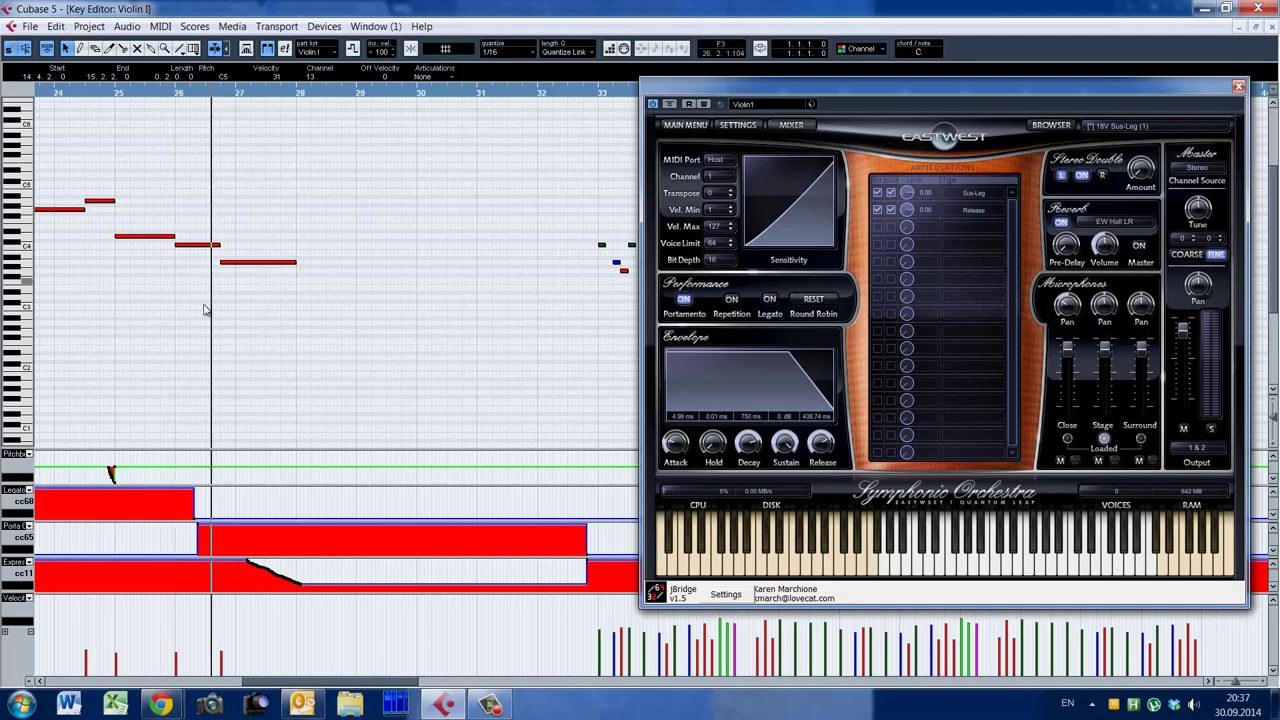
left_click(214, 289)
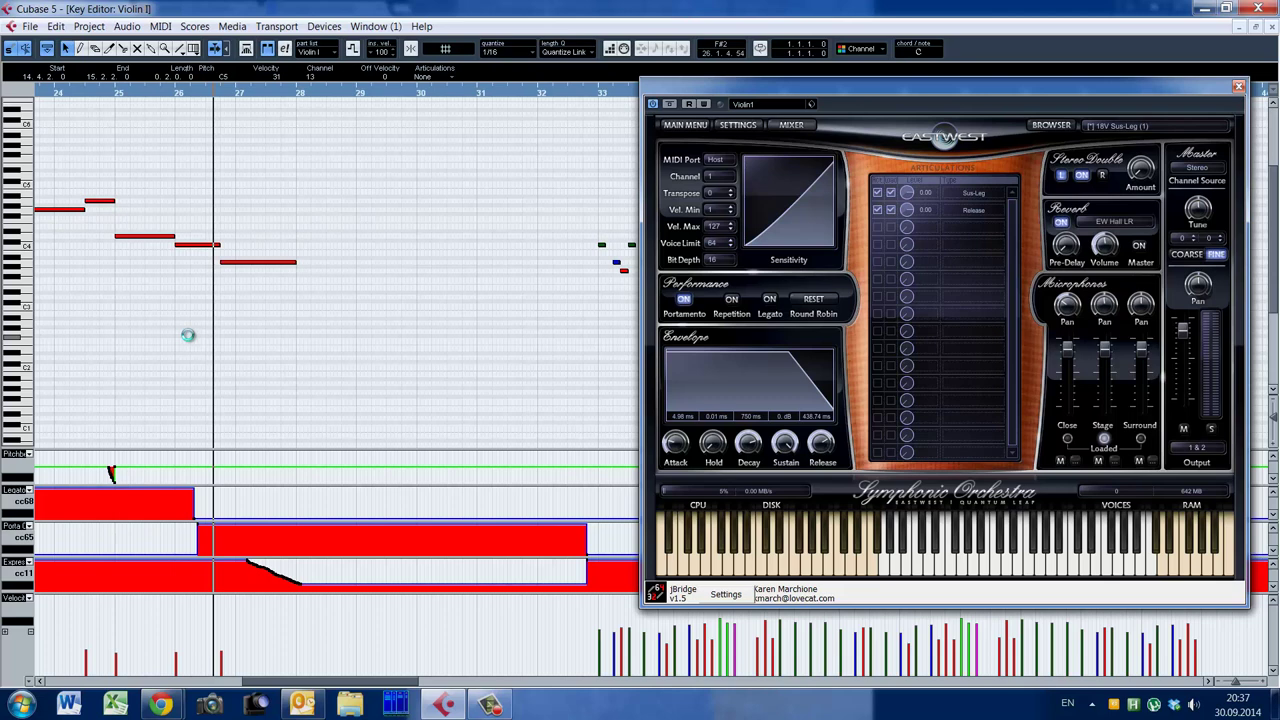
Play from bar 26 through the expression fade and on into the Violin I passage at bar 33
scroll(338, 325, "down", 3)
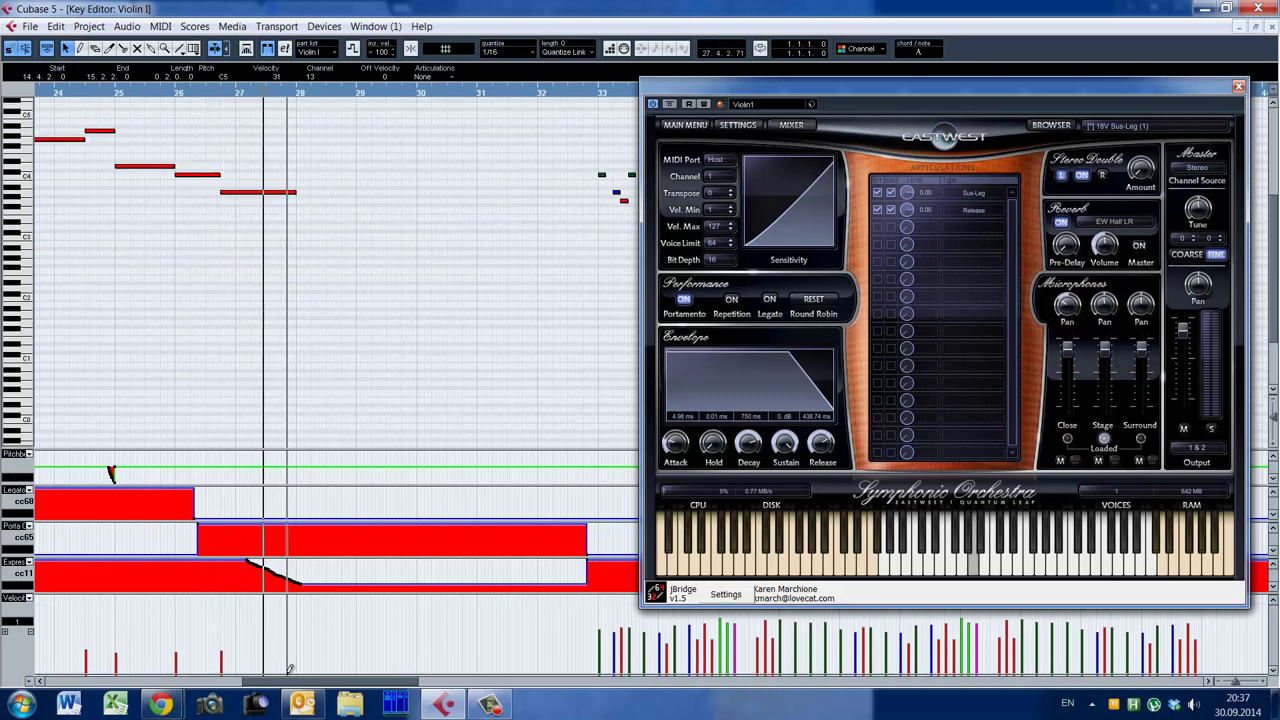
left_click_drag(297, 681, 345, 686)
left_click(297, 188, "alt+shift")
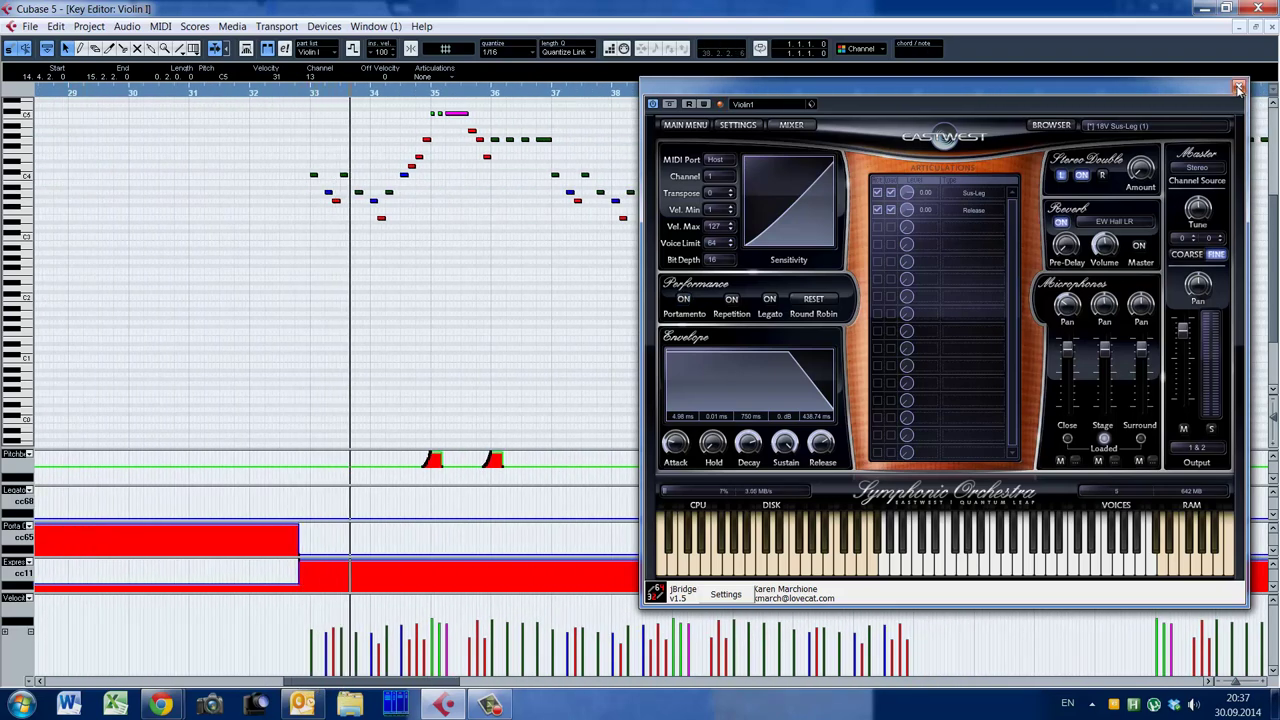
Close the Violin1 instrument and examine the articulations and pitchbend curves of Violin I in bars 33 to 43
left_click(1238, 86)
scroll(659, 353, "up", 4)
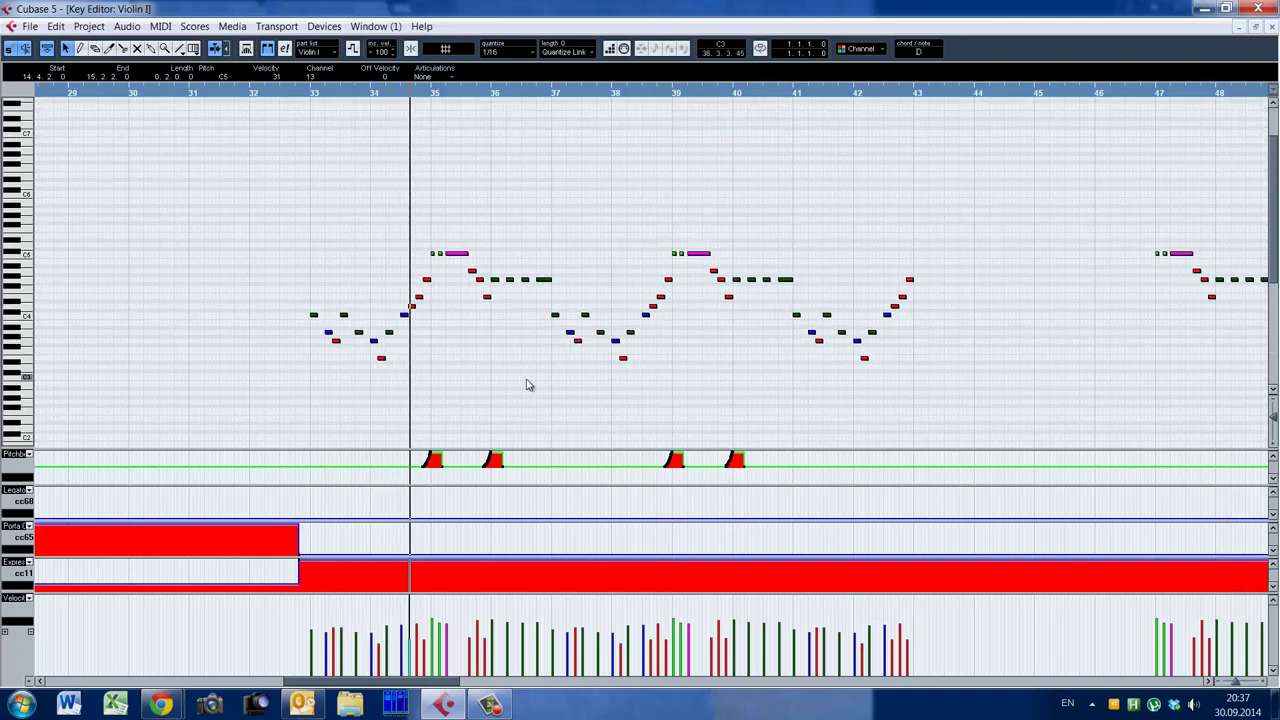
key("h")
key("h")
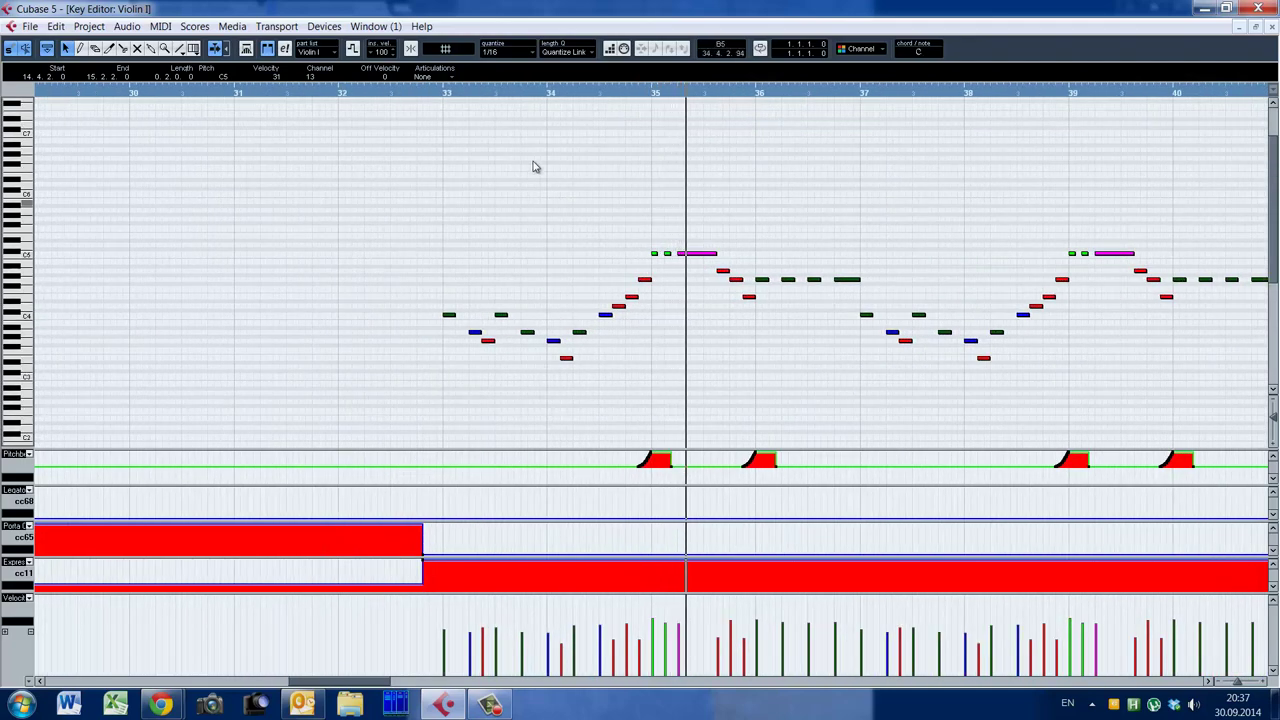
left_click_drag(289, 688, 333, 693)
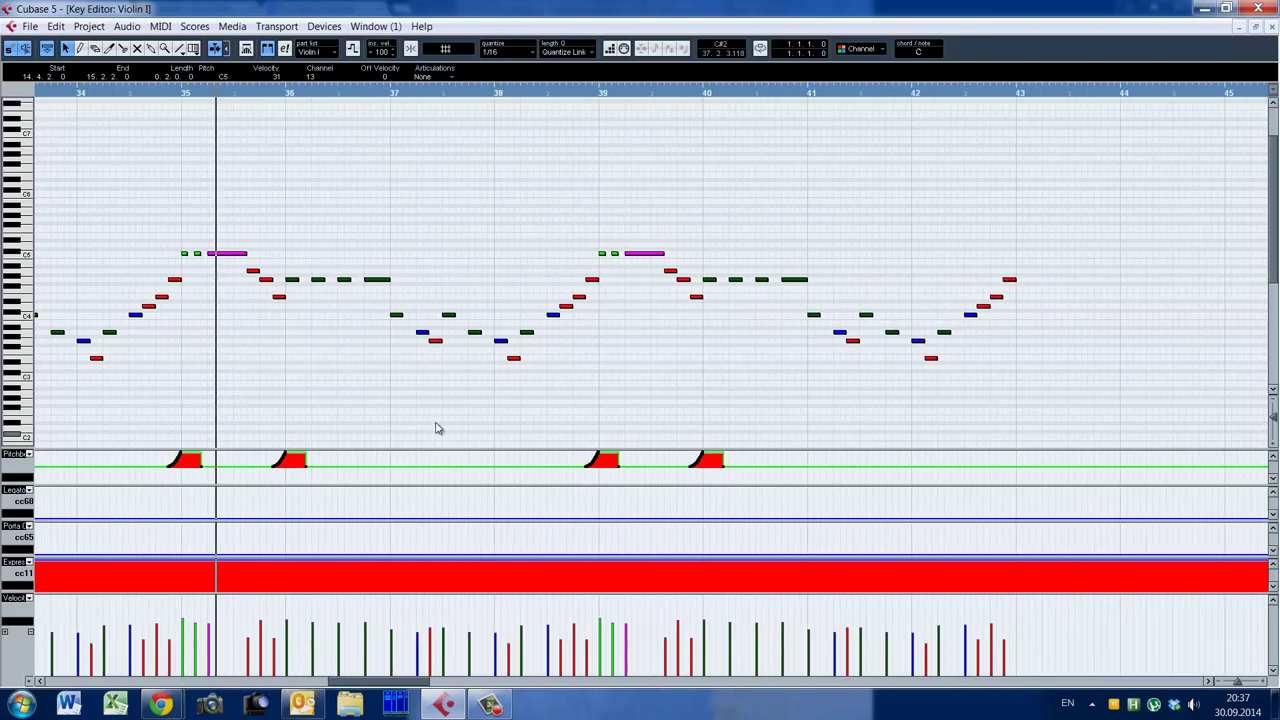
Open the Violin II part in the Key Editor and examine bars 58 to 65, placing the playback position in bar 60
left_click(434, 371)
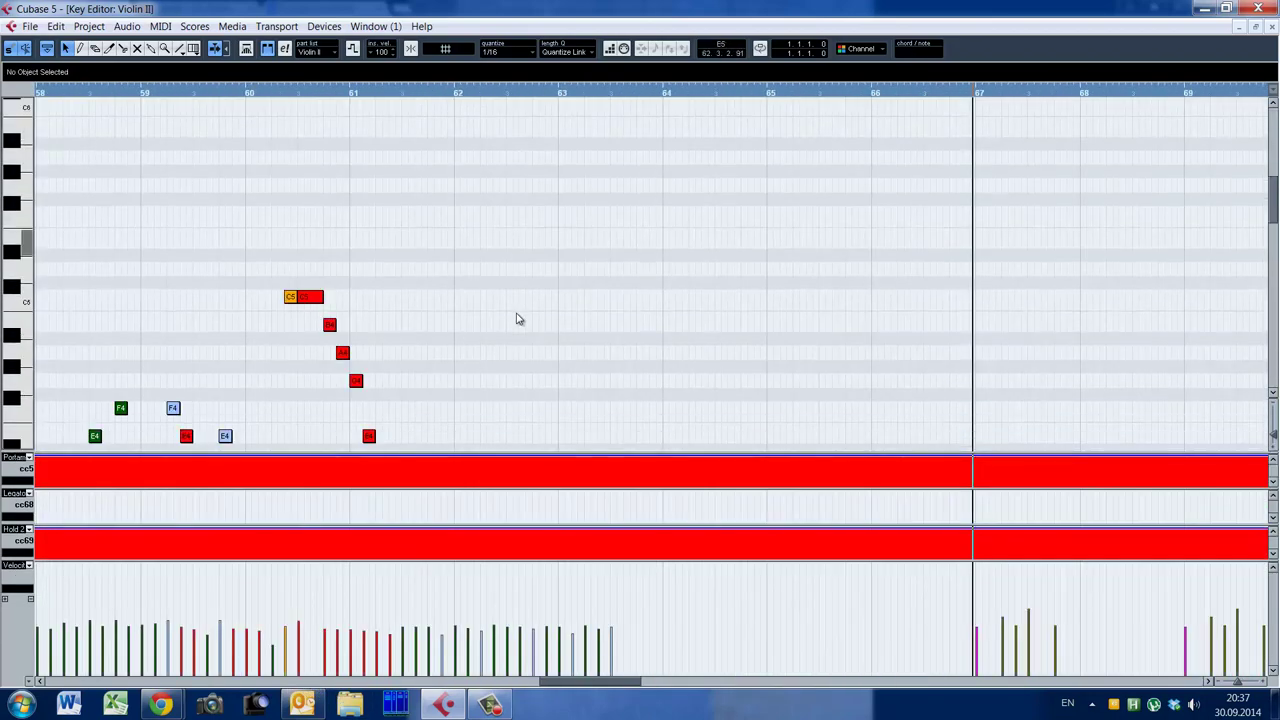
scroll(517, 317, "down", 5)
scroll(500, 331, "up", 6)
left_click(250, 225)
scroll(274, 246, "down", 2)
scroll(277, 243, "up", 2)
scroll(277, 243, "down", 1)
key("shift+g")
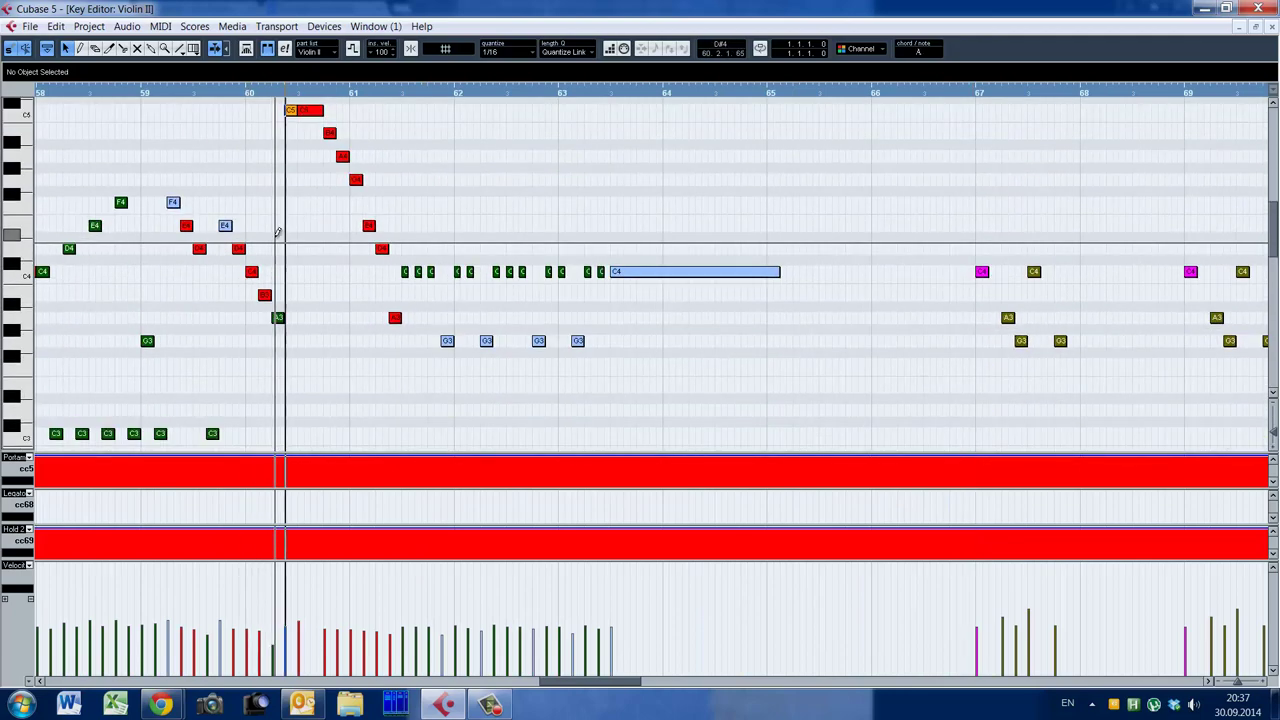
left_click(248, 231)
scroll(311, 262, "up", 1)
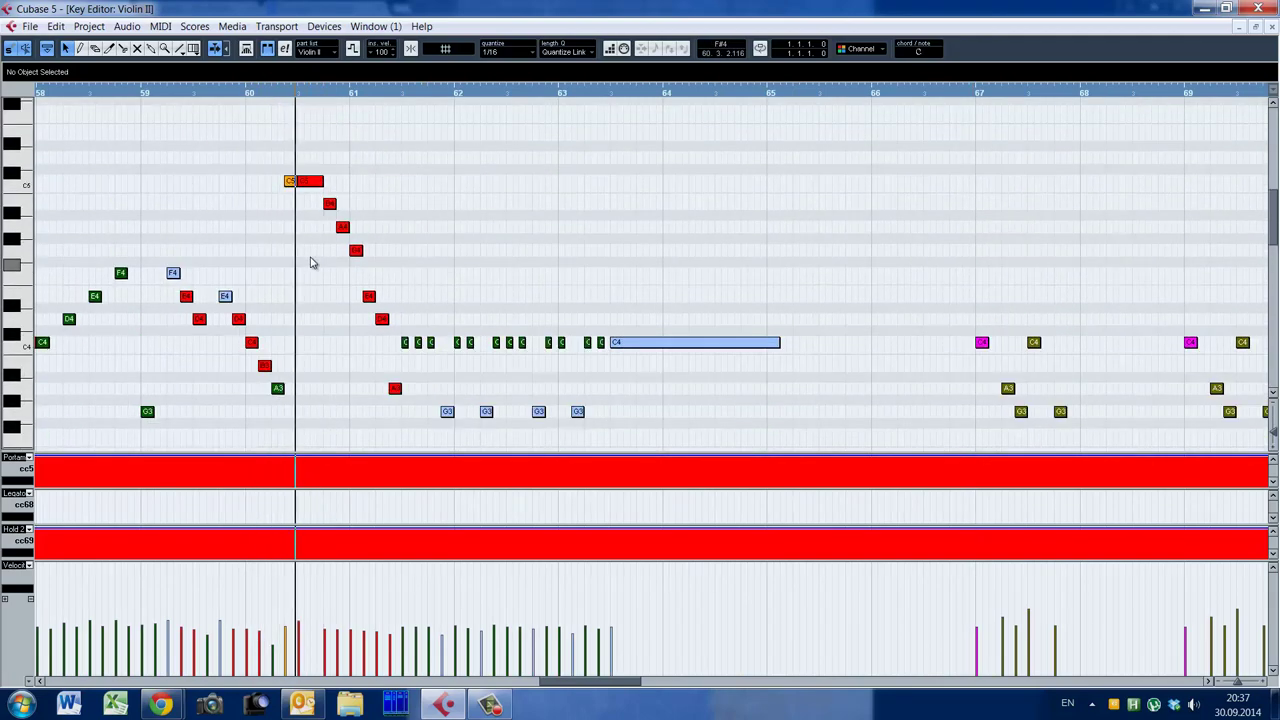
Play on in the Violin II part, return to its opening bars and place the playback position in bar 5
key("g")
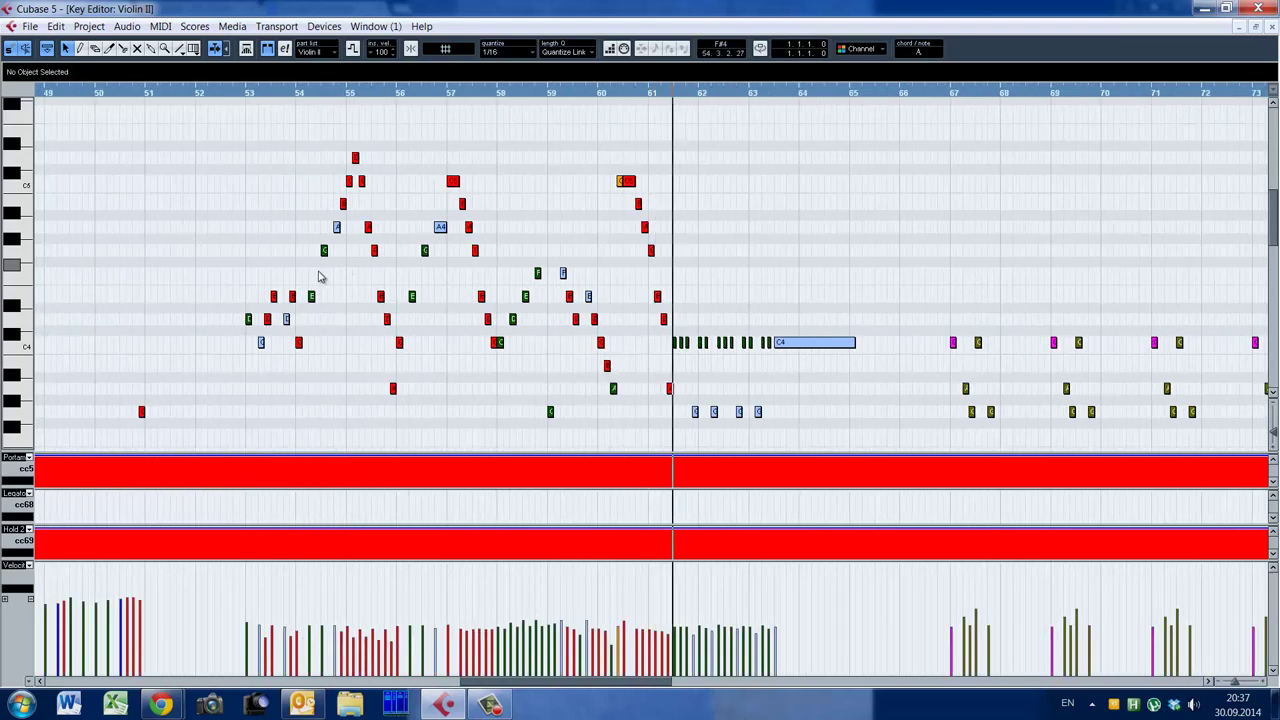
key("shift+g")
key("shift+g")
key("shift+g")
key("space")
left_click_drag(487, 683, 72, 683)
left_click(249, 384)
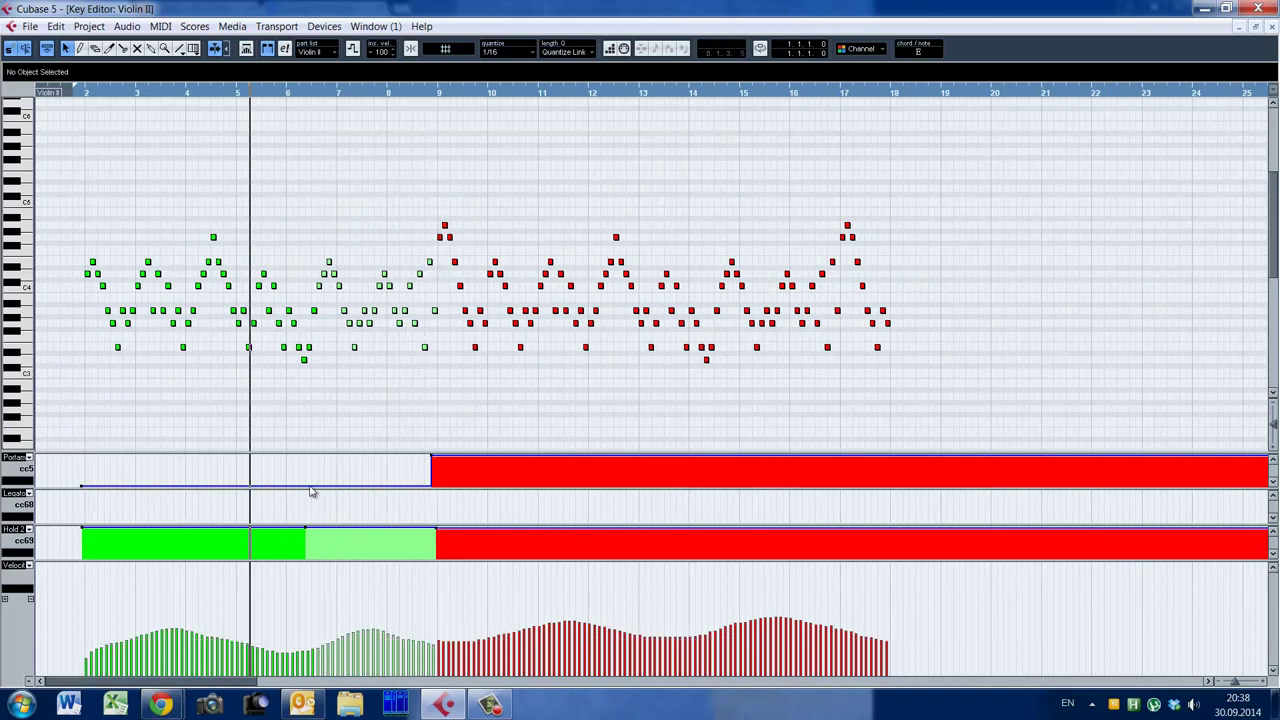
Add the Viola part to the Violin II selection and open both together in the Key Editor, showing the full pitch range
key("Escape")
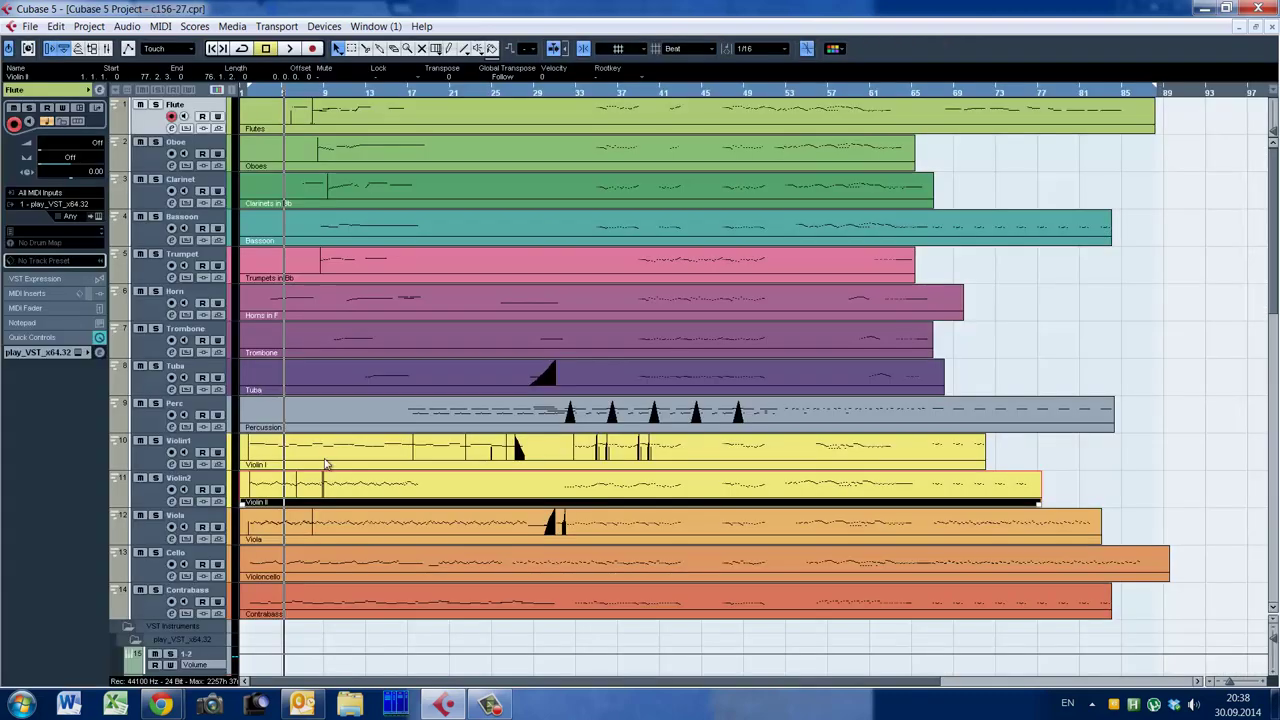
left_click(353, 539)
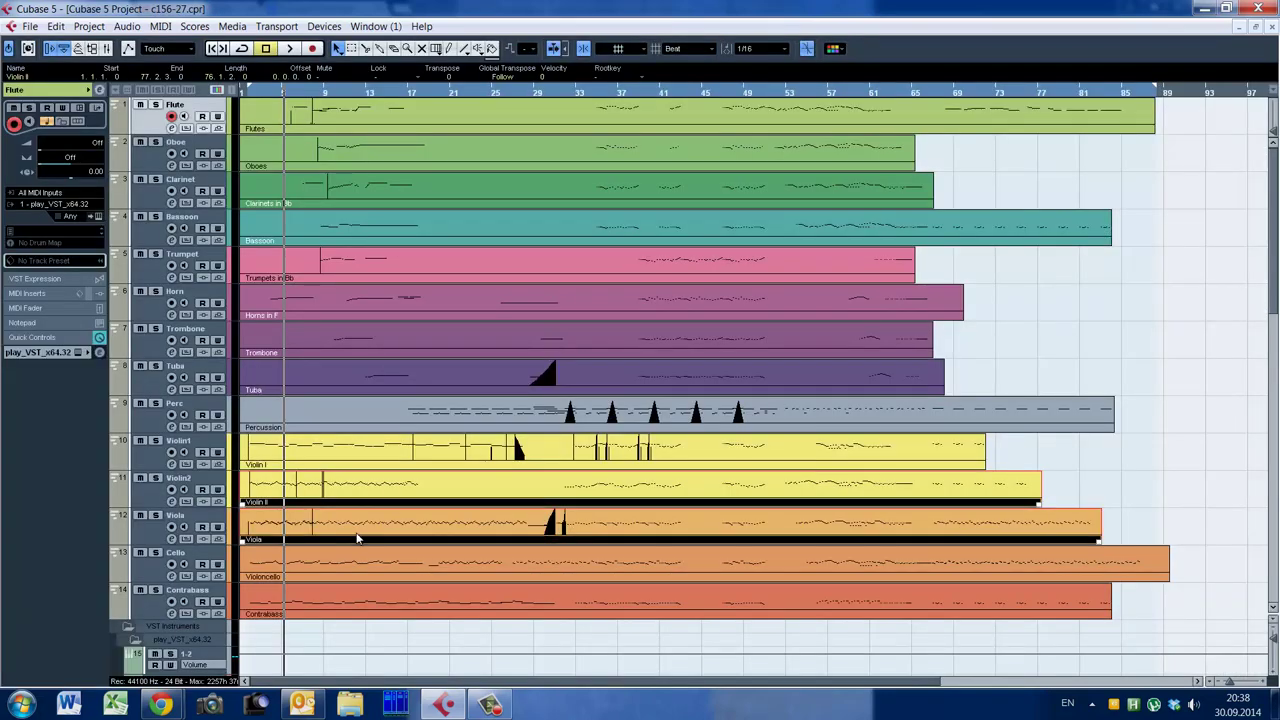
double_click(357, 539)
key("shift+g")
key("shift+g")
key("shift+g")
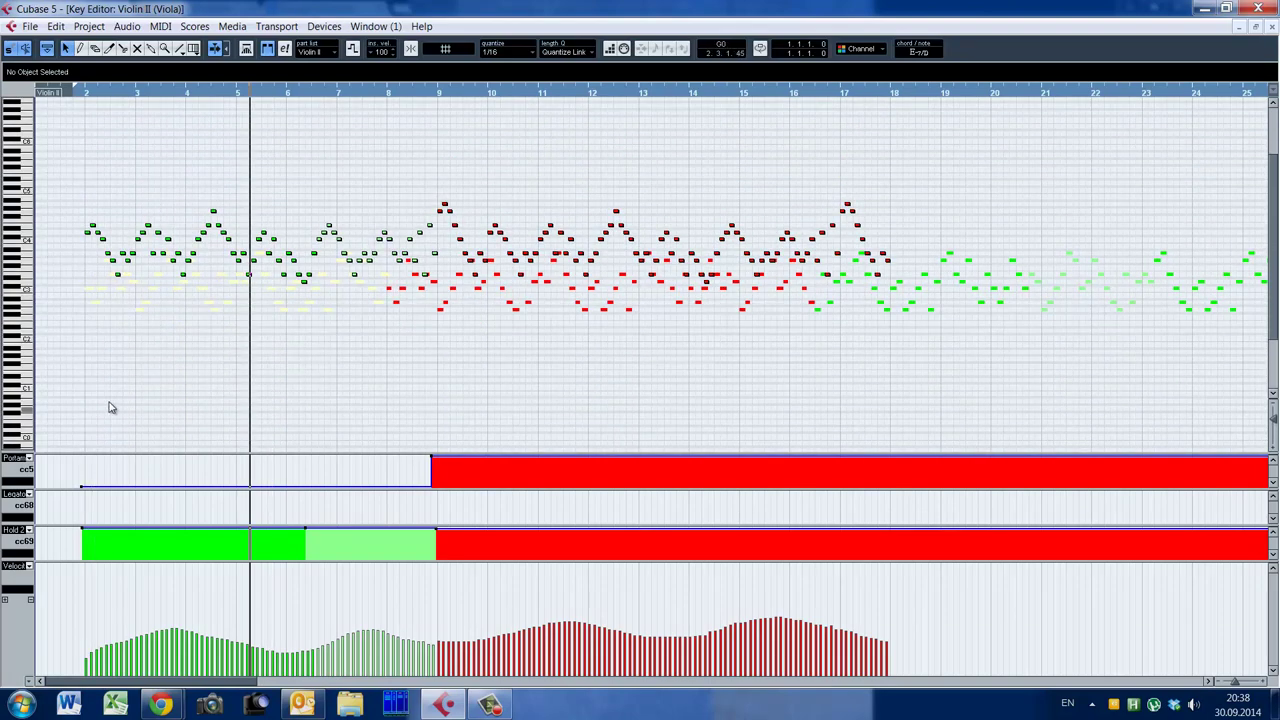
Make Viola the active part and play from just before bar 2 into bar 8 to compare it with Violin II
left_click(285, 415)
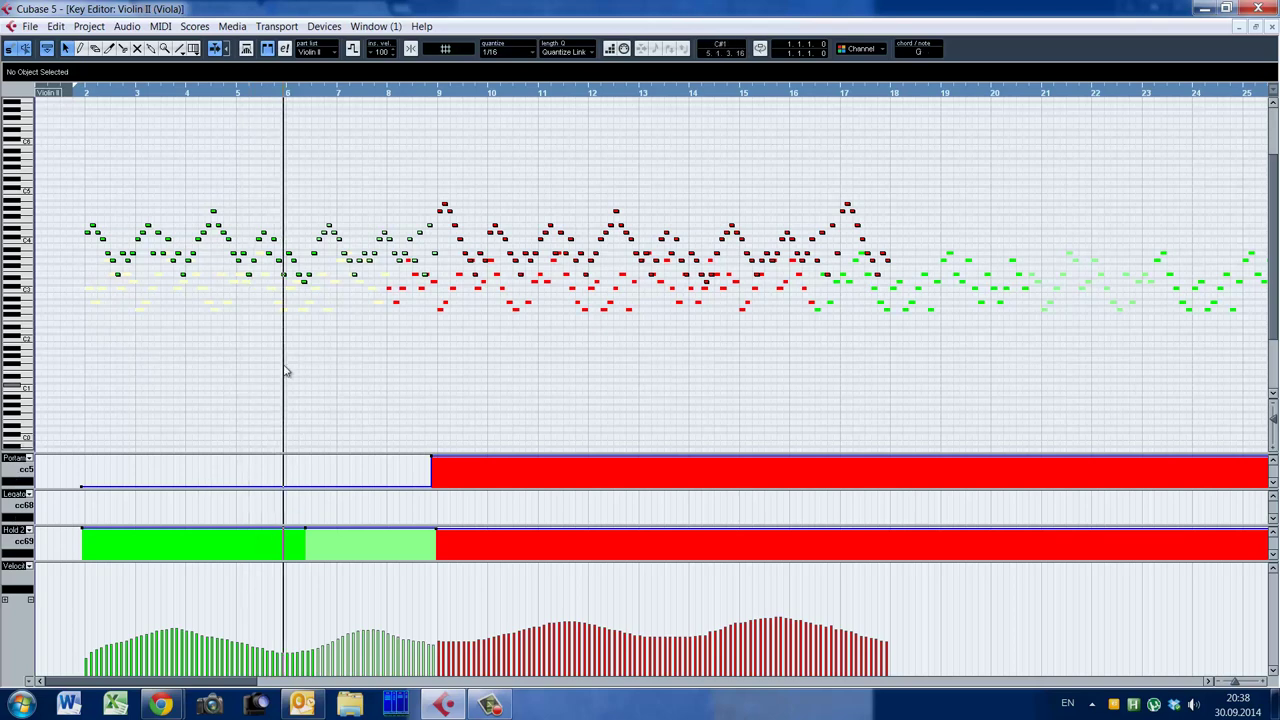
left_click(285, 310)
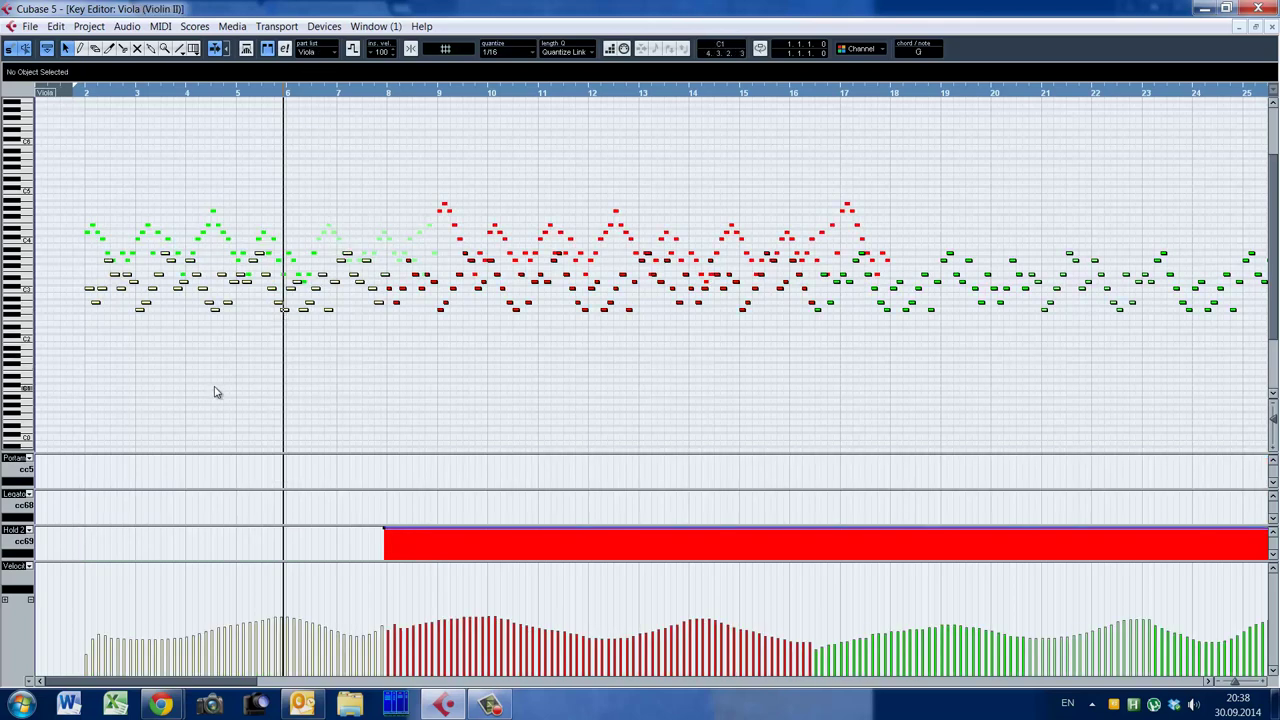
left_click(75, 315)
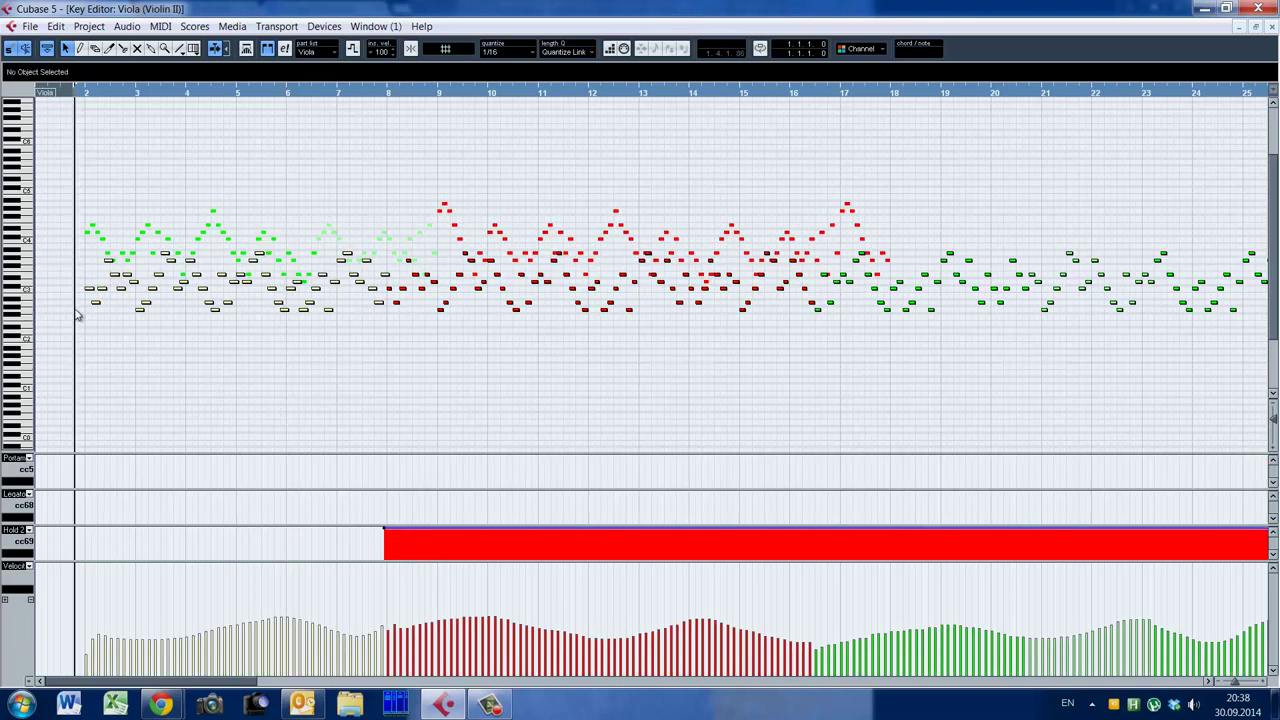
key("alt+shift")
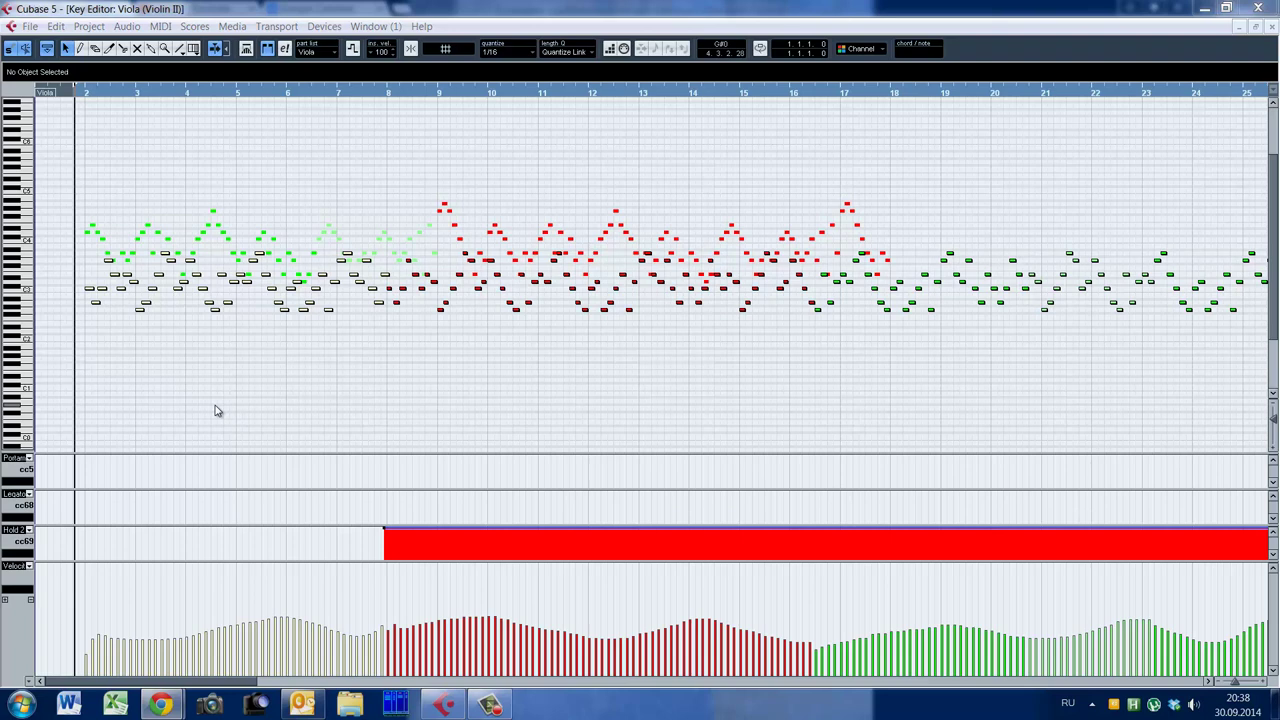
key("alt+shift")
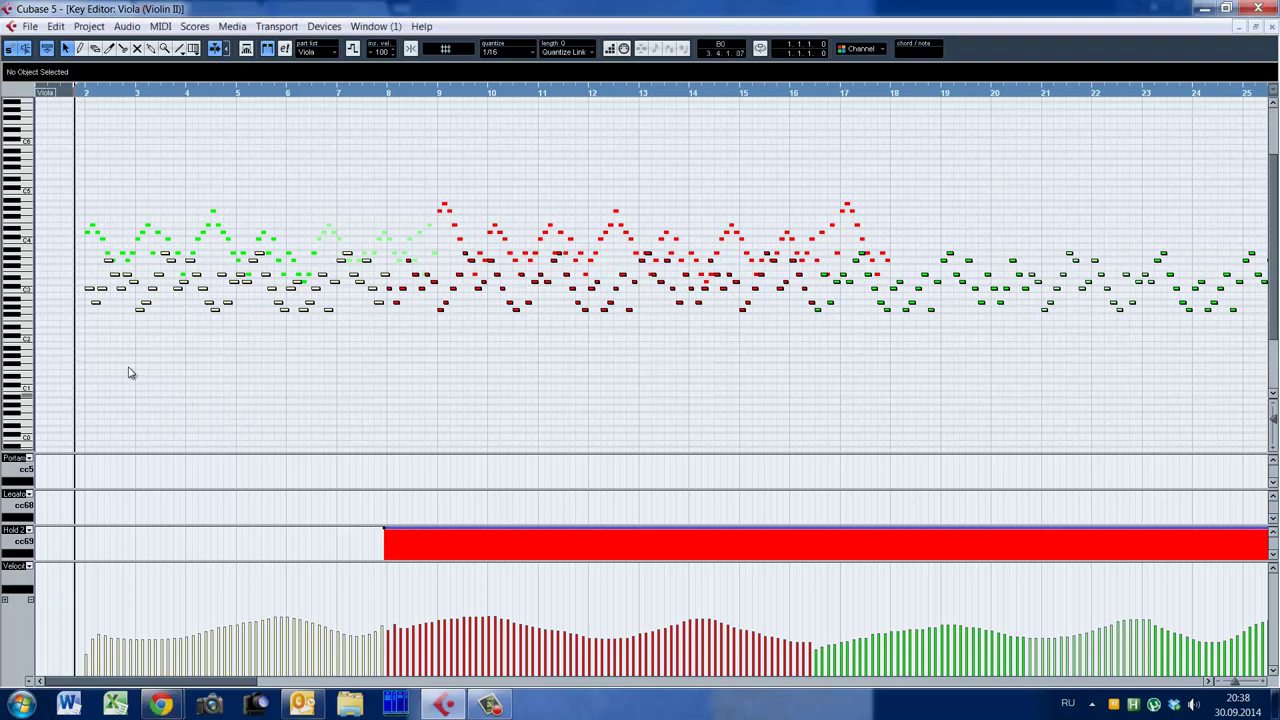
key("space")
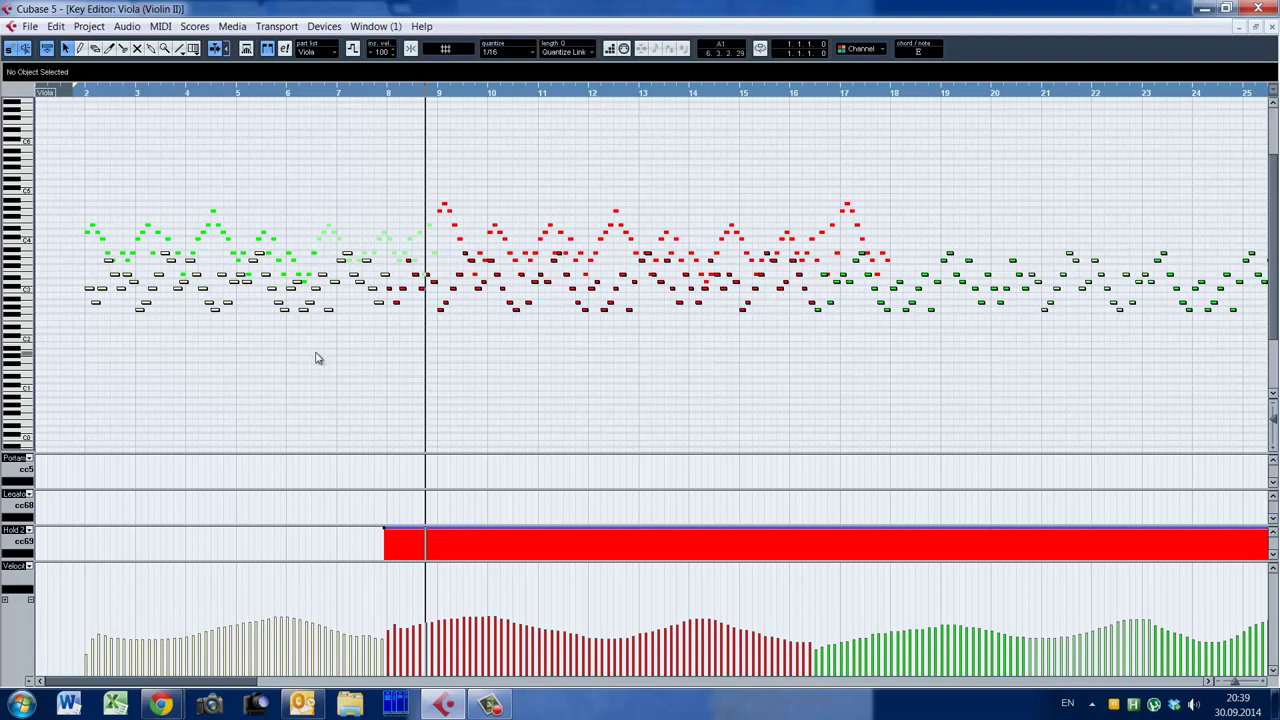
Close the combined editor and view the Viola and Violin I parts one after the other
key("Return")
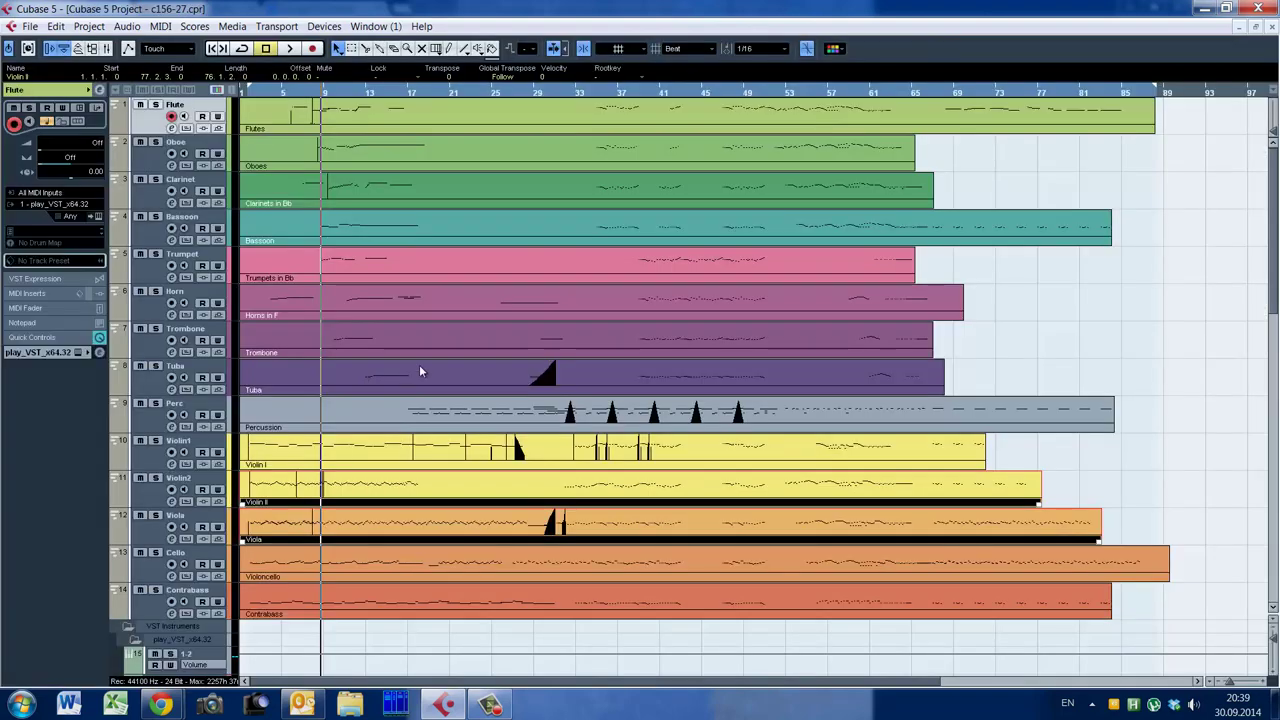
key("Return")
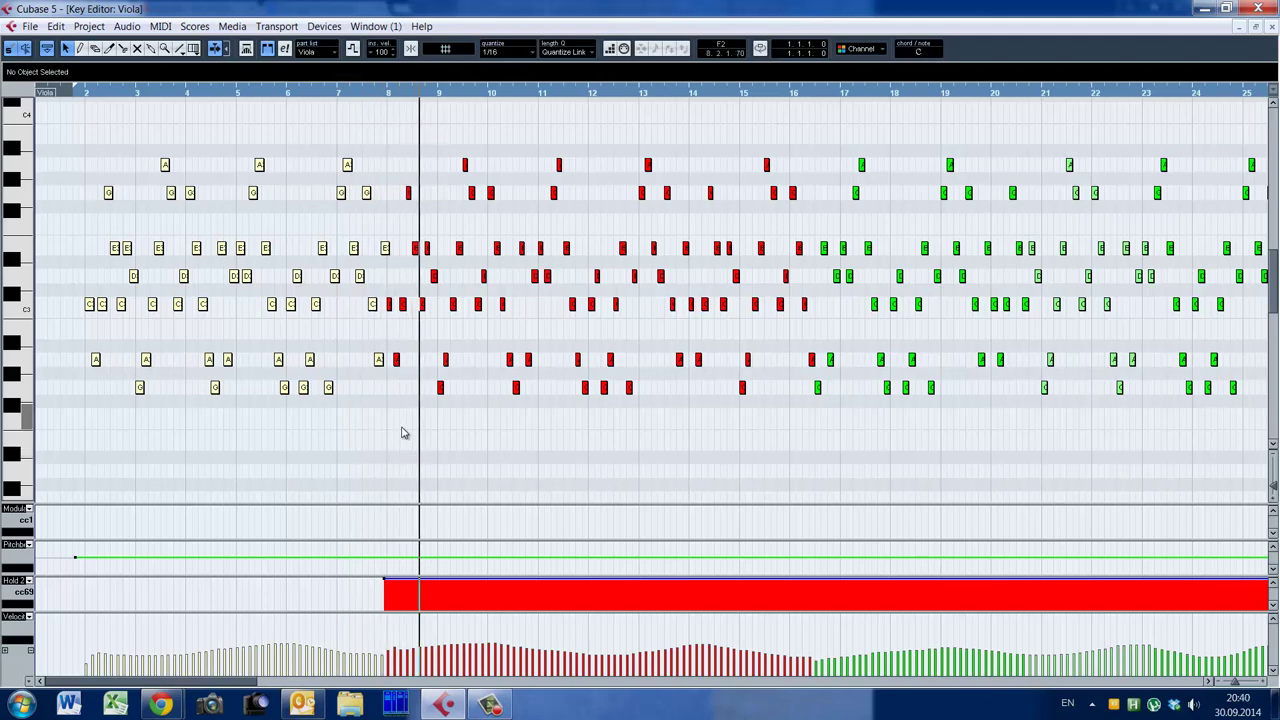
key("Return")
left_click(326, 462)
key("Return")
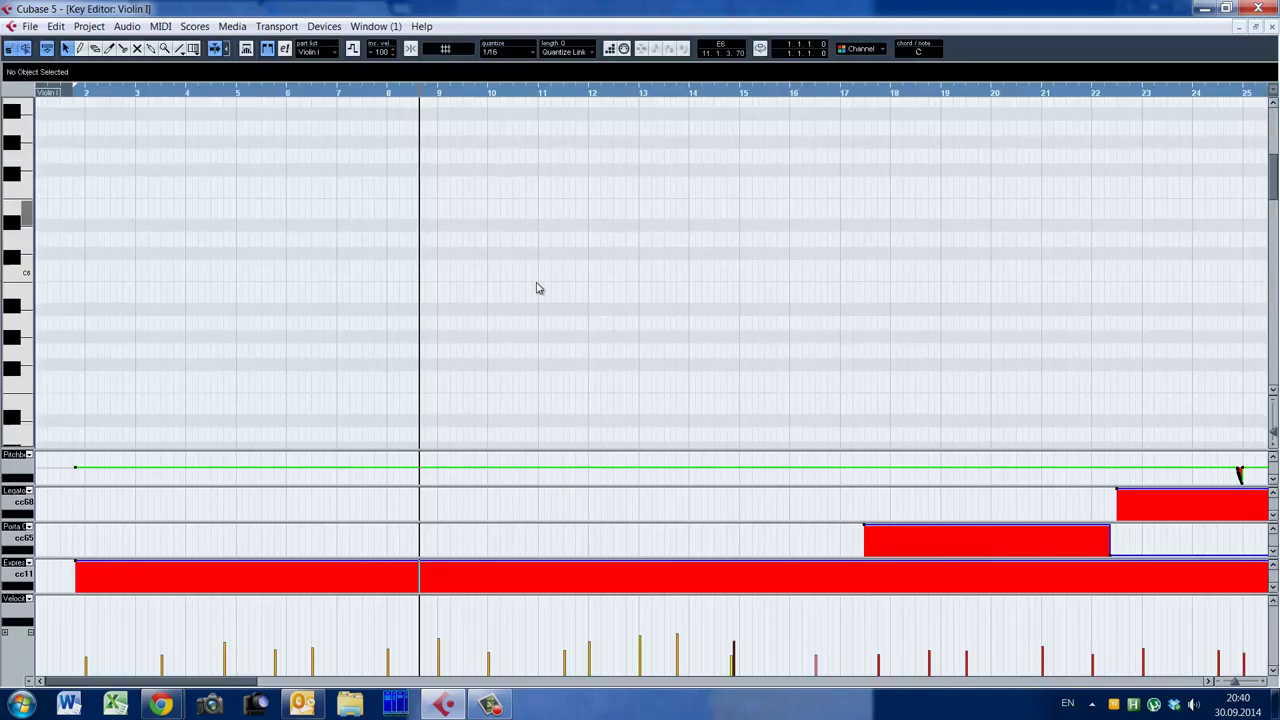
key("Return")
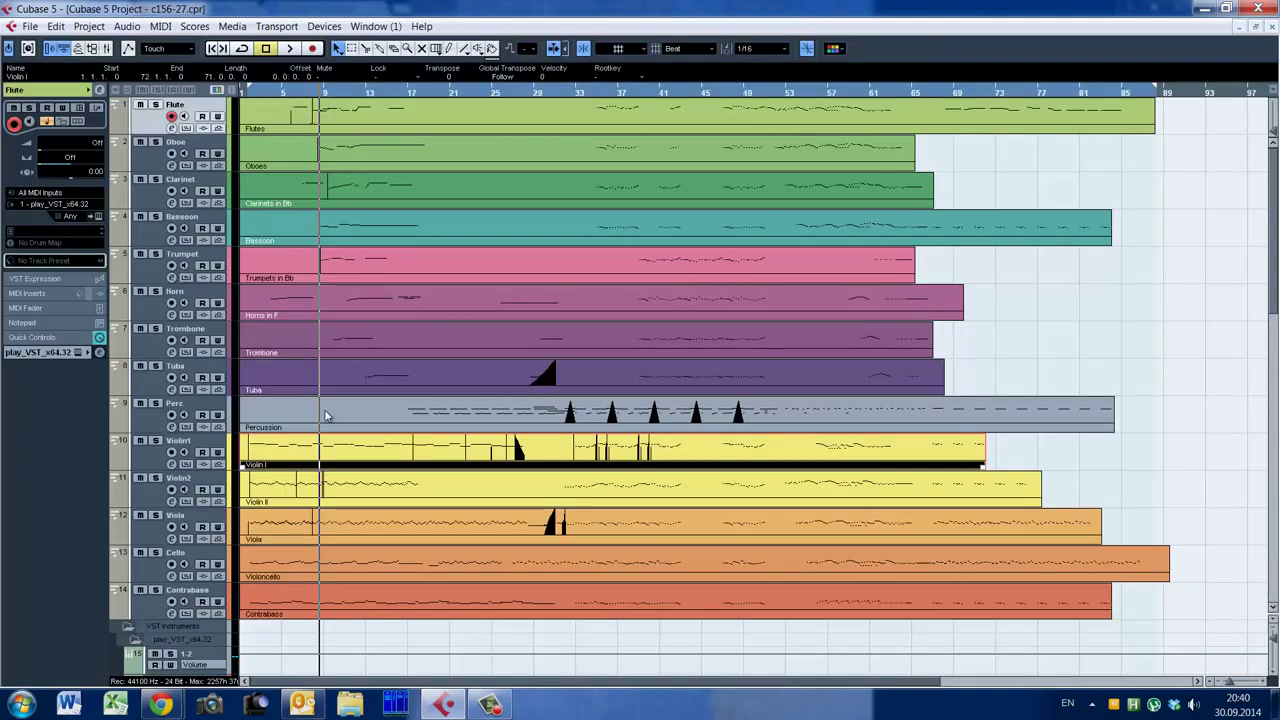
View the Violin II part in the Key Editor, close it and open the Viola part at bars 20 to 40
double_click(336, 488)
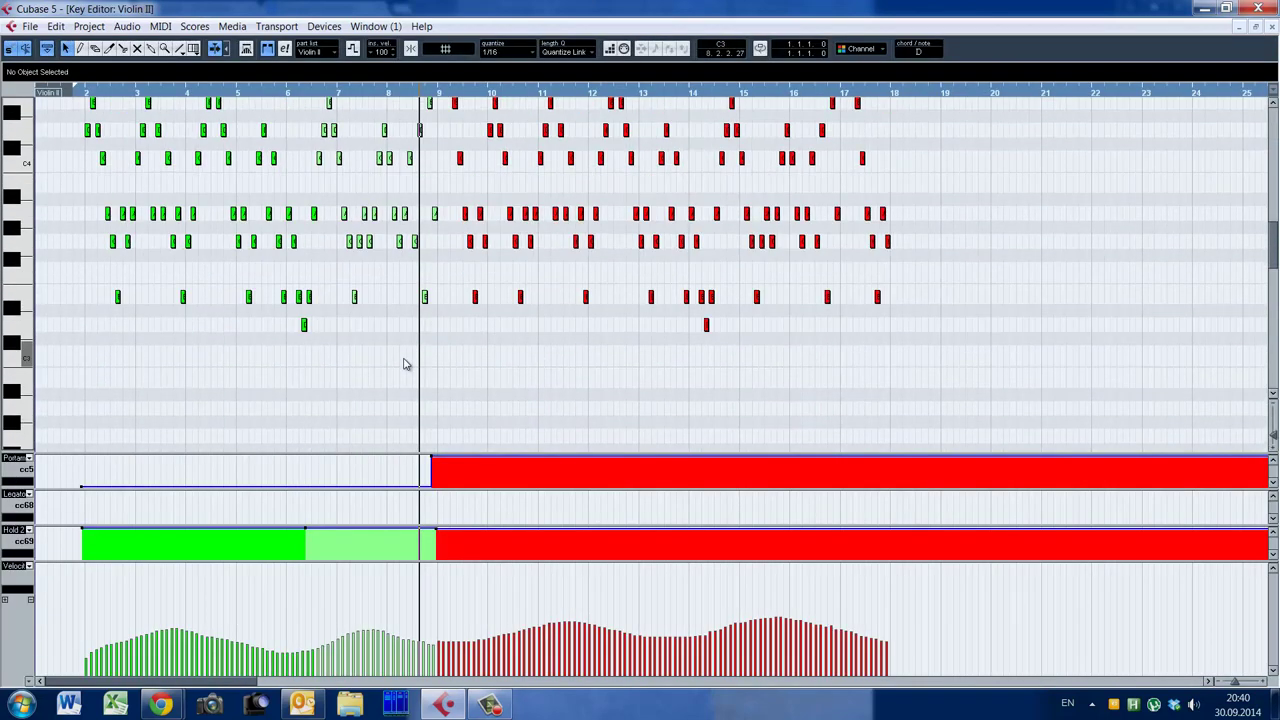
key("Return")
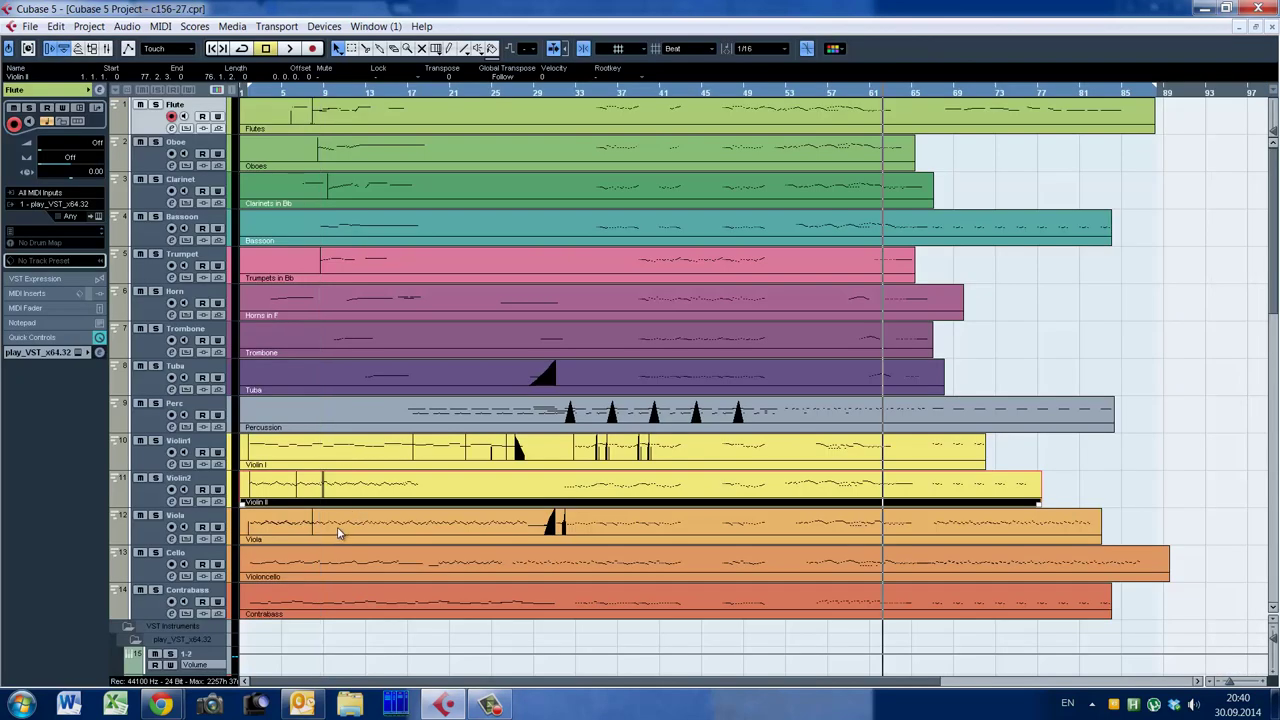
double_click(338, 533)
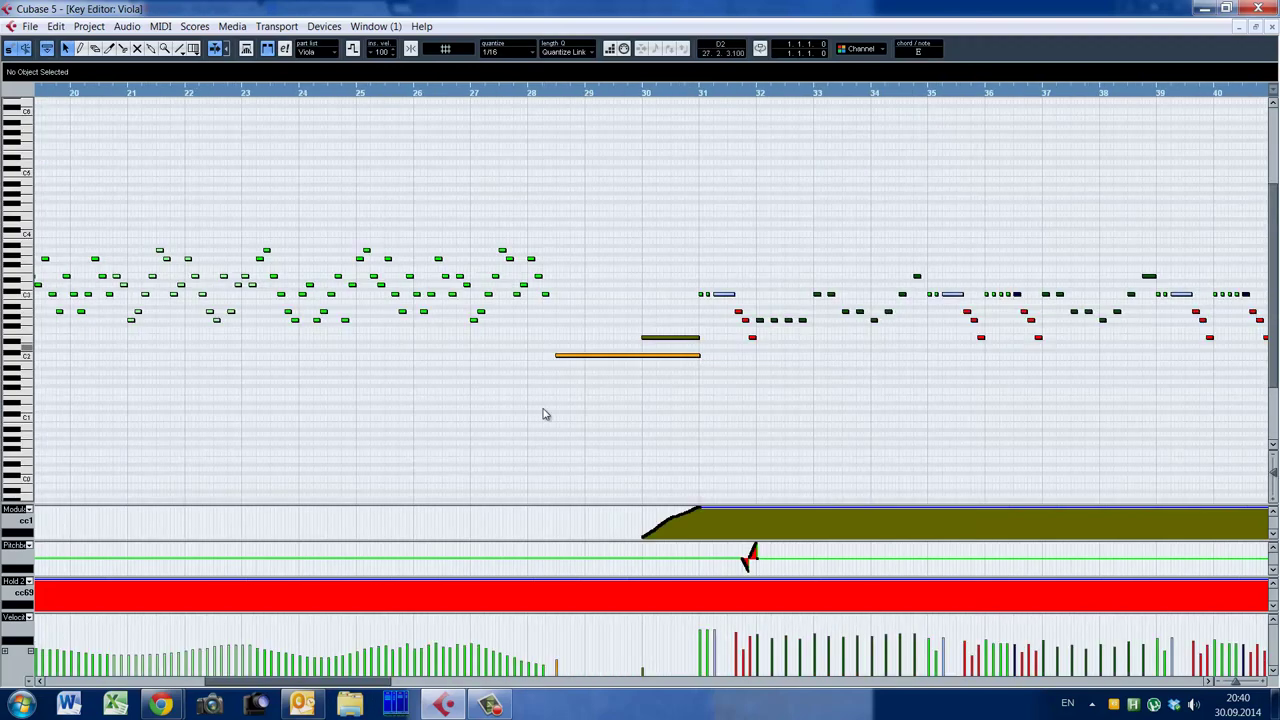
Mute the long Viola C2 note spanning bars 28 to 31 and play the E2 note in bar 30 without it
right_click(514, 370)
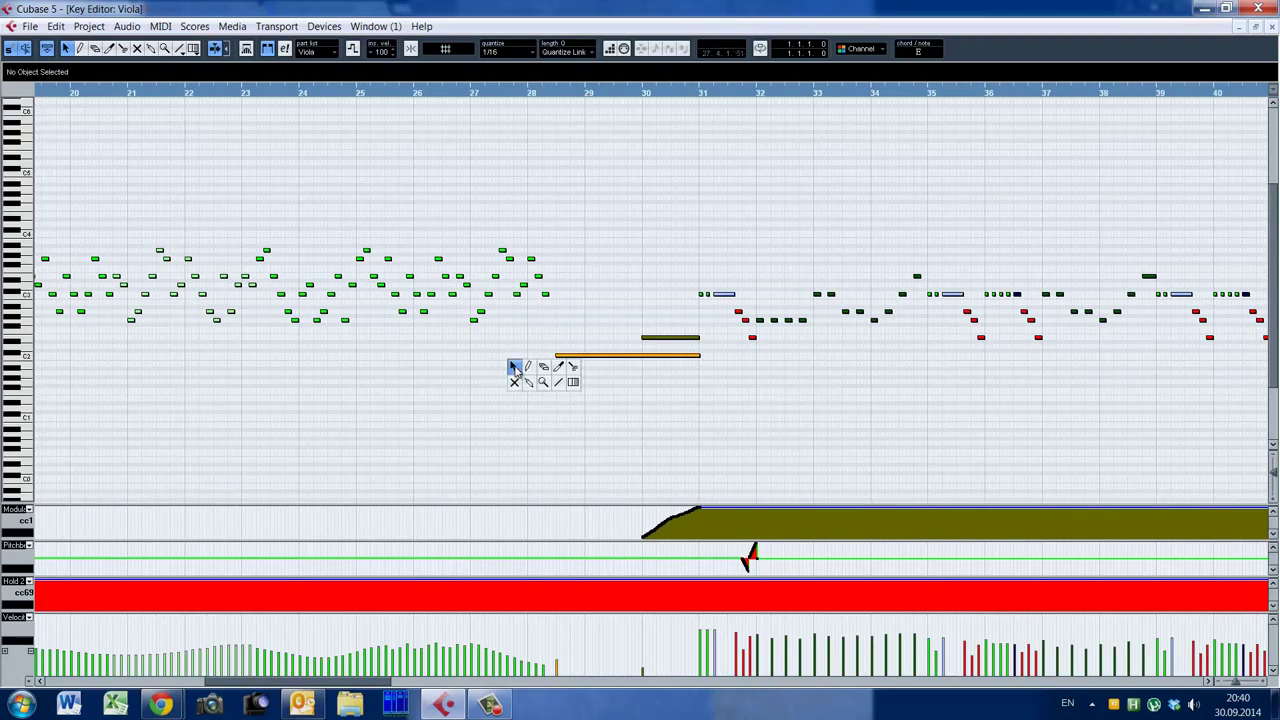
left_click(513, 385)
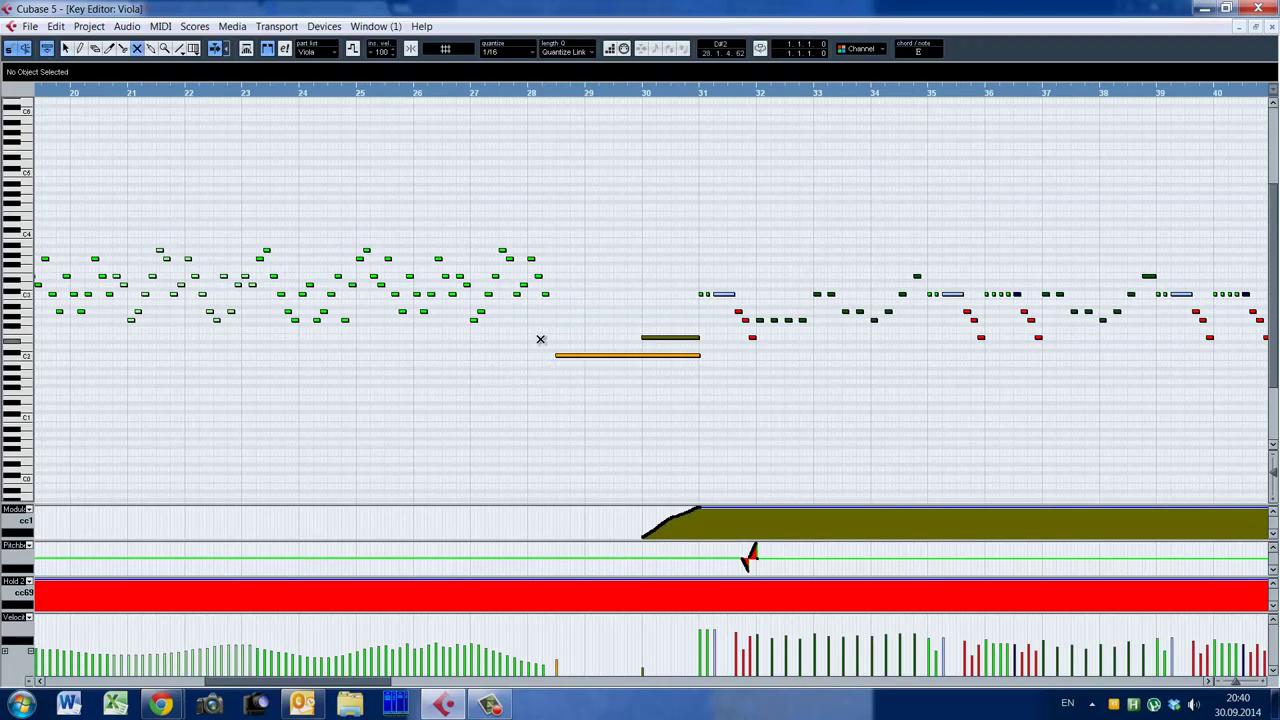
left_click_drag(543, 340, 594, 390)
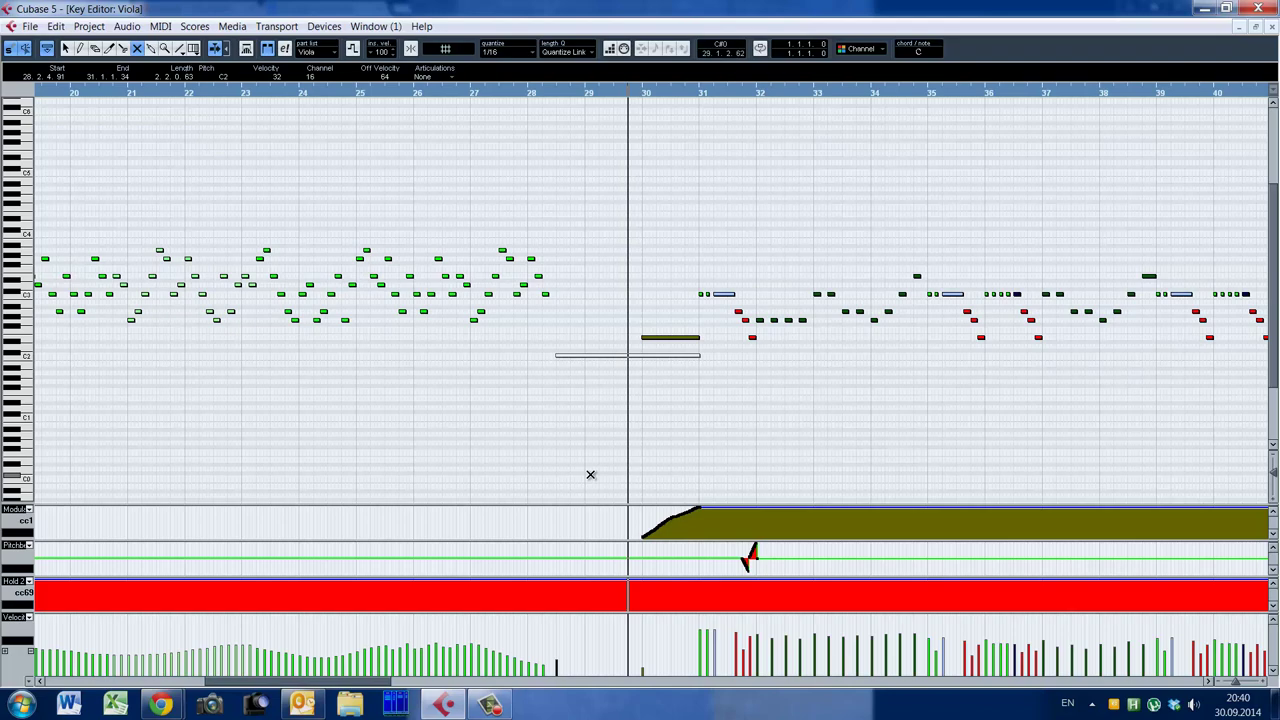
key("space")
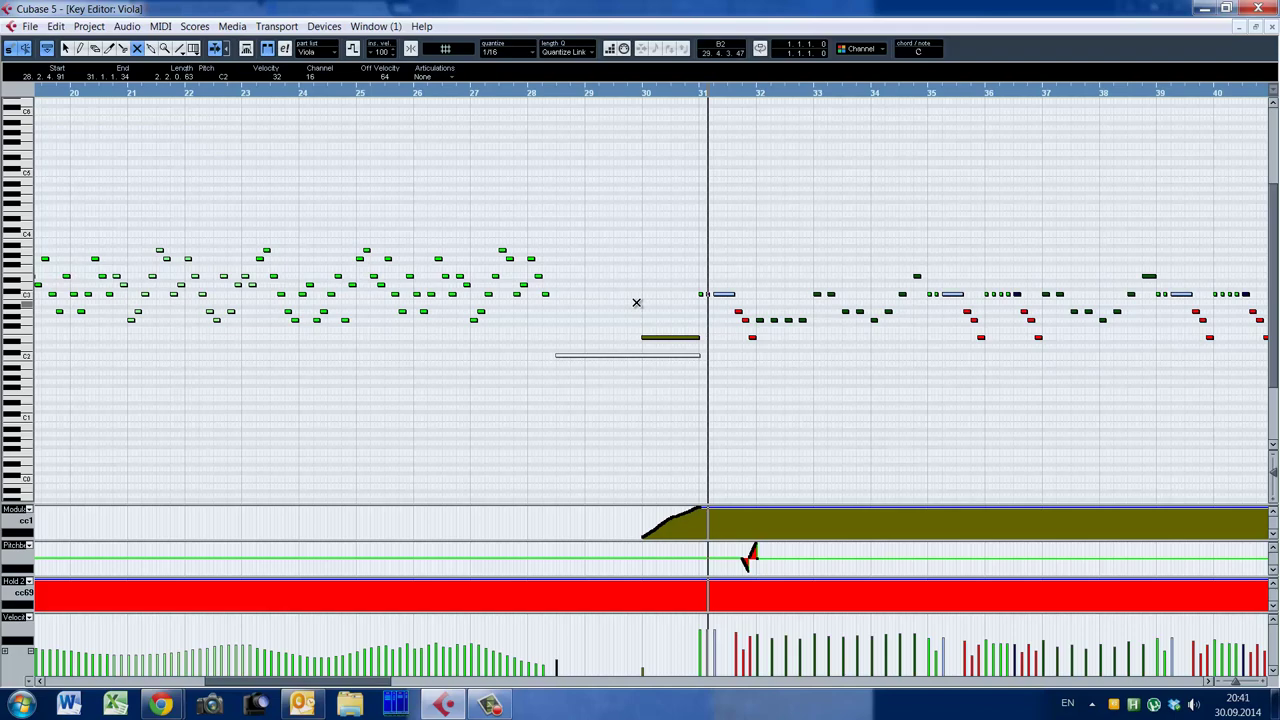
key("space")
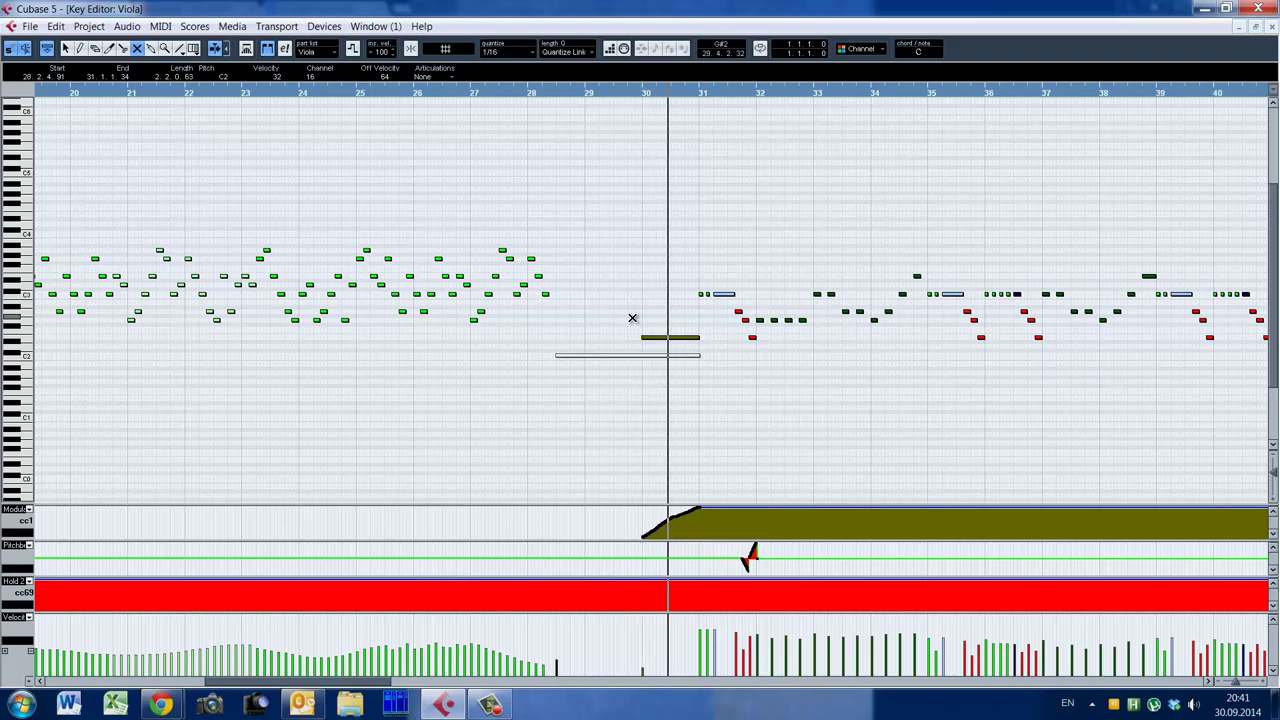
Select the E2 note in bar 30 and check the channel 15 patch in the Viola instrument window
key("1")
left_click_drag(642, 315, 662, 346)
key("F11")
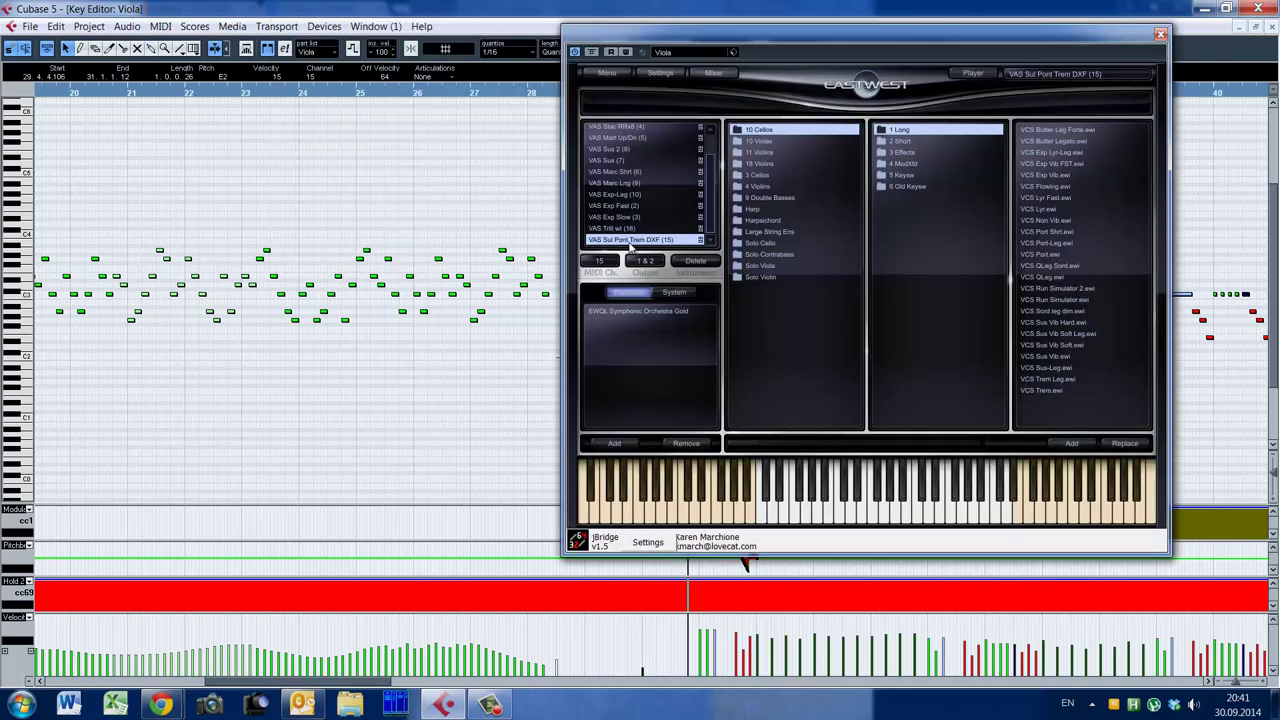
left_click_drag(908, 38, 384, 61)
left_click(636, 58)
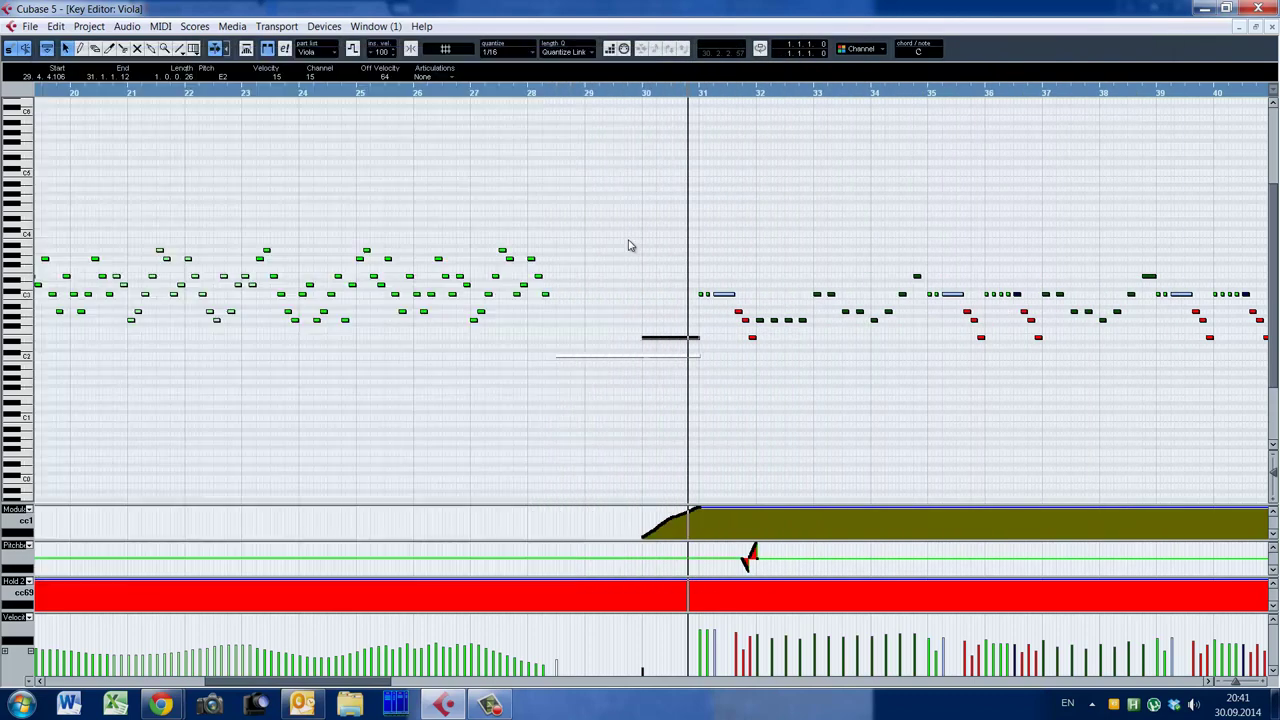
Unmute the long C2 note spanning bars 28 to 31 with the Mute tool
left_click(562, 383)
right_click(558, 384)
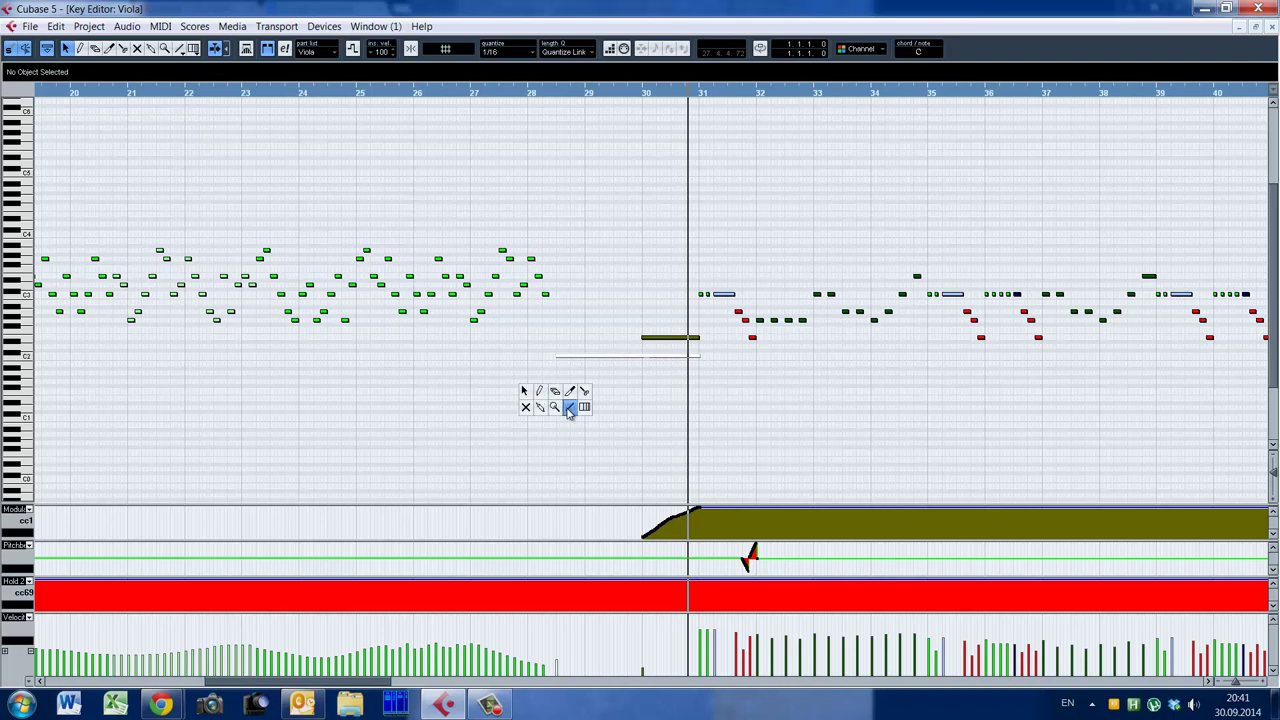
left_click(527, 411)
left_click(565, 356)
key("1")
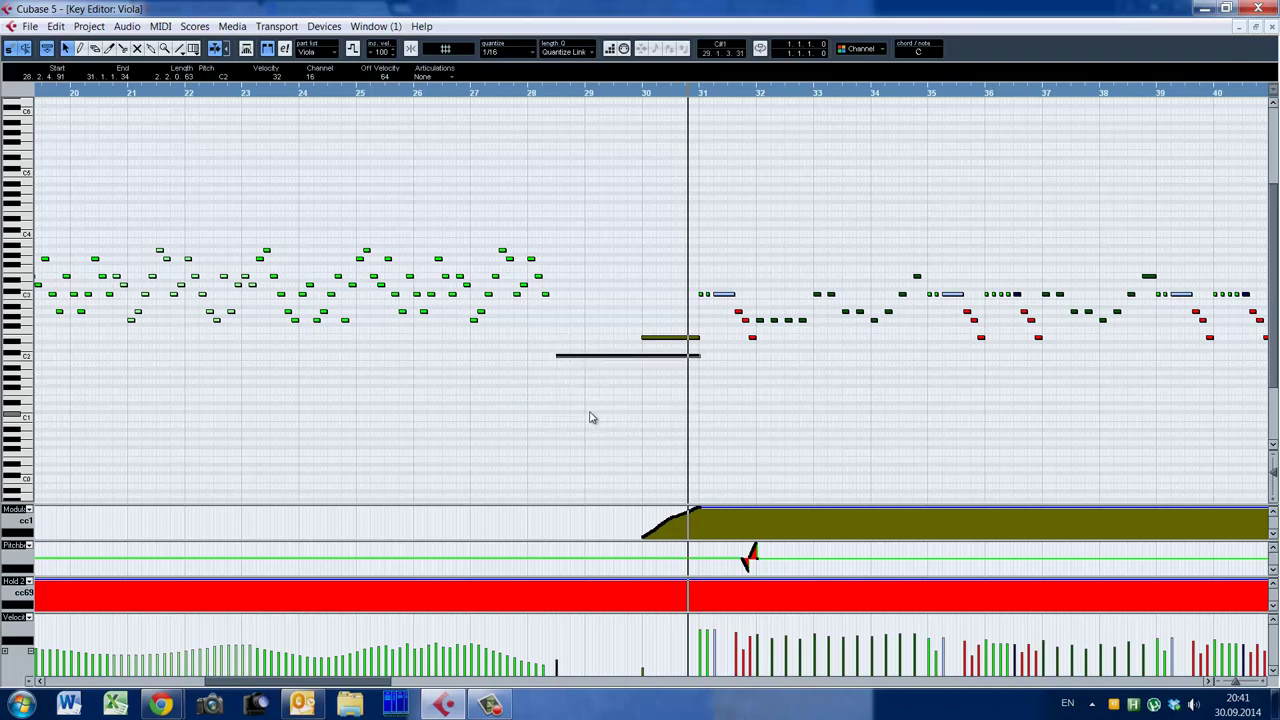
left_click(592, 418)
Play the start of the long C2 note in bar 28 and return the playback position to just before bar 28
left_click(550, 96)
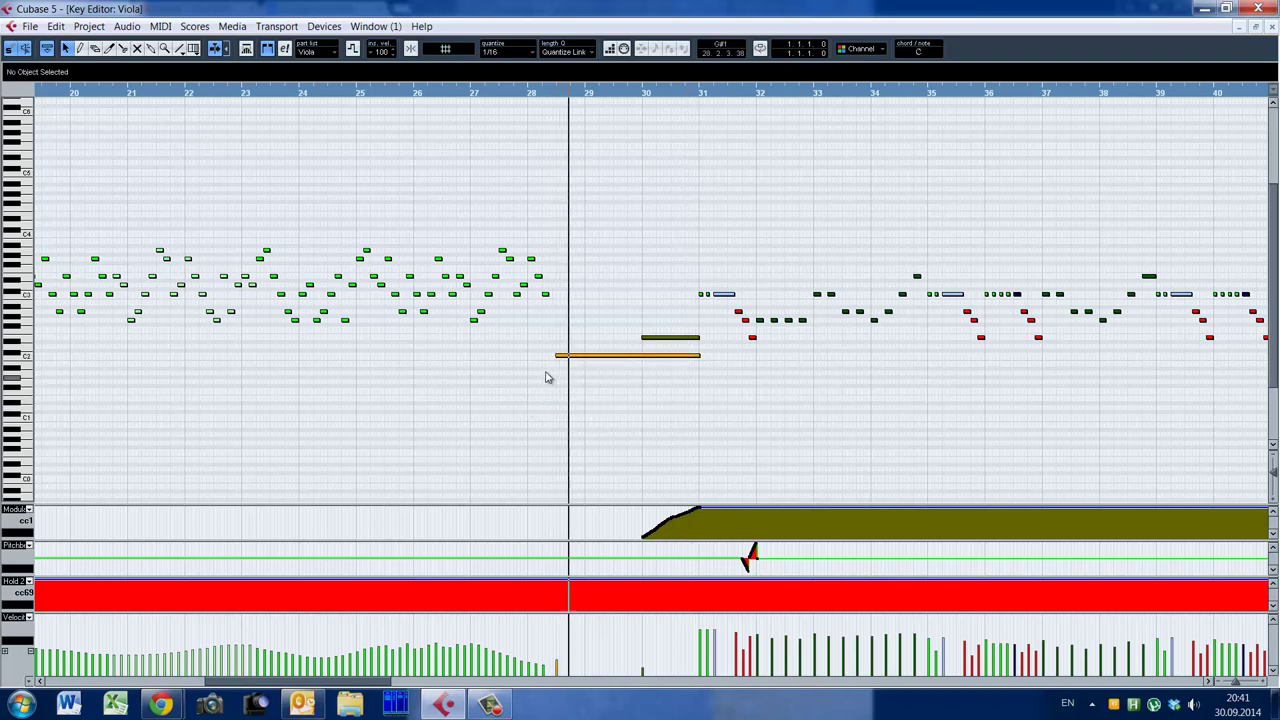
key("space")
left_click(542, 395)
left_click(524, 400)
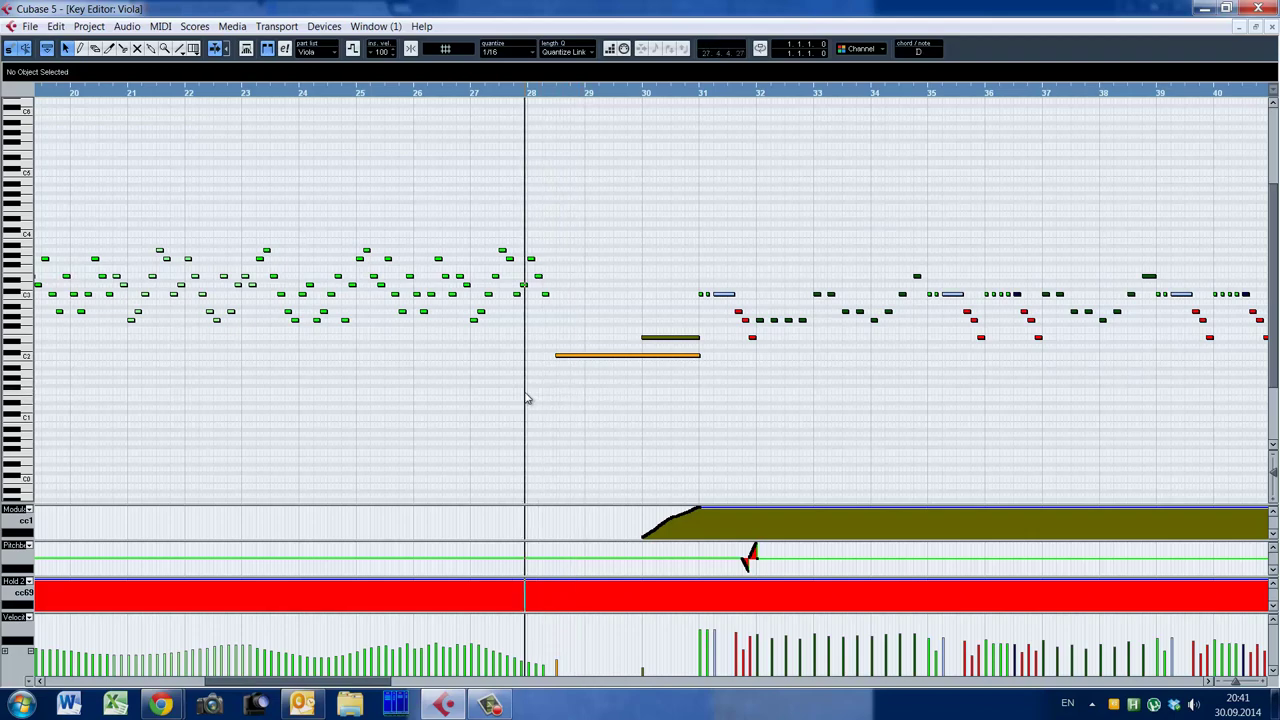
Examine the overlapping C2 and E2 notes and play from just before bar 28 into bar 31
left_click_drag(552, 245, 697, 419)
left_click(646, 433)
left_click_drag(663, 309, 601, 394)
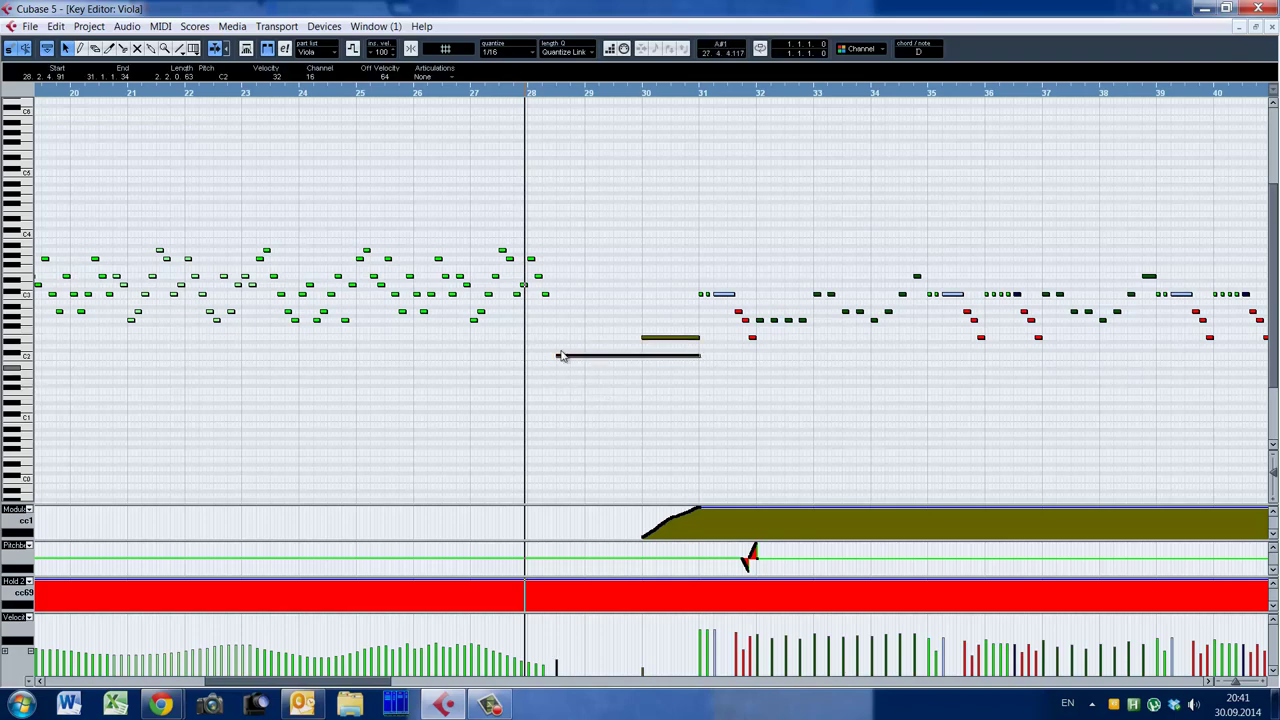
left_click(621, 420)
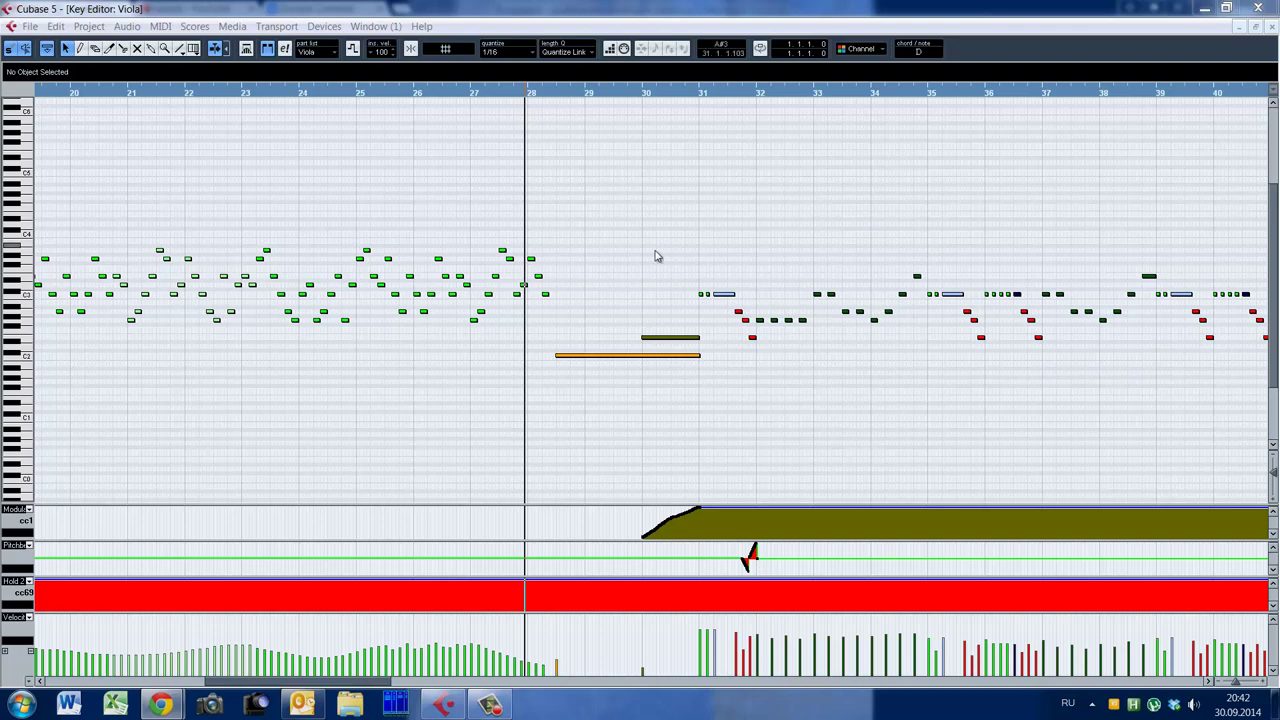
key("space")
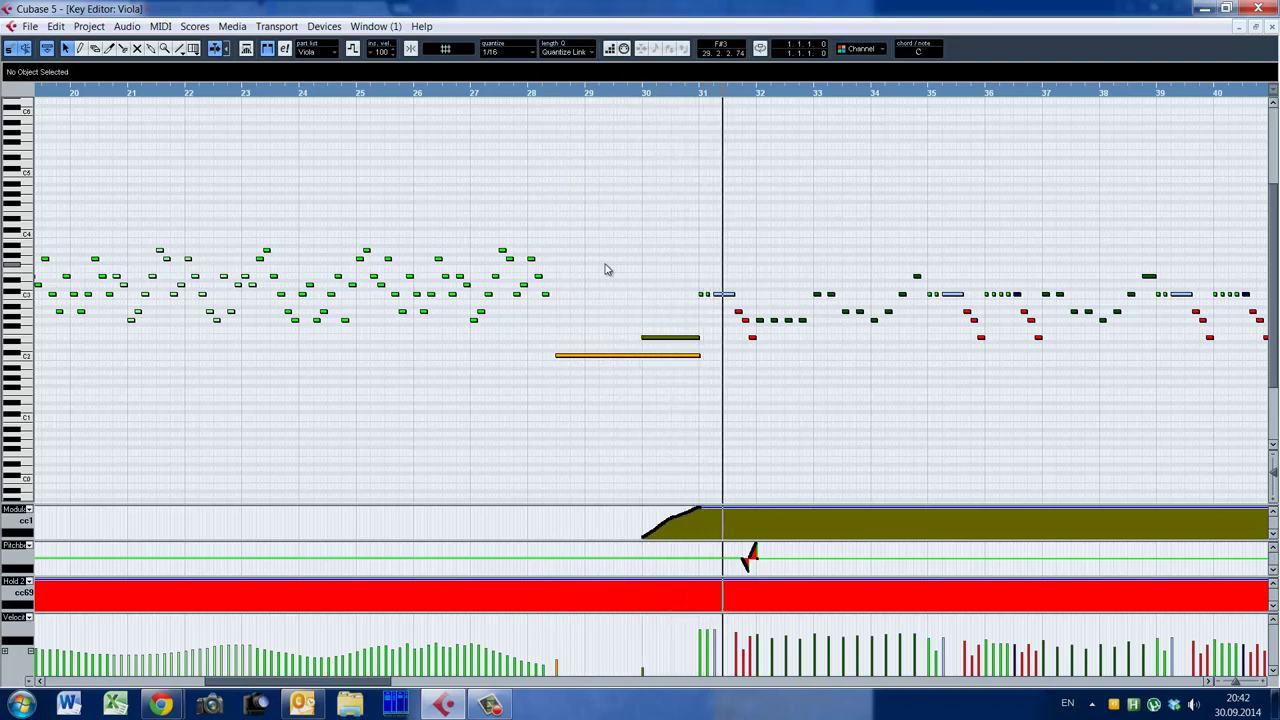
Close the Viola part, move the playback position back into bar 30 and reopen the part around the bar 31 pitchbend curve
key("Return")
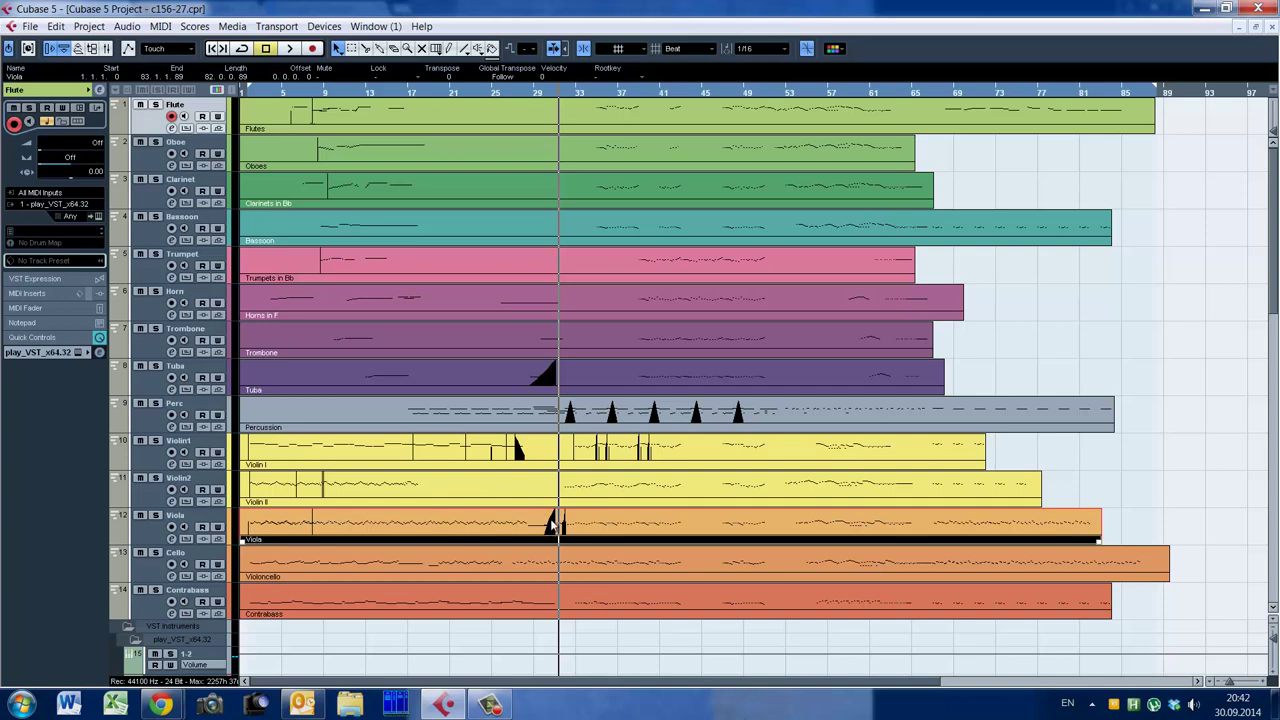
key("KP_Subtract")
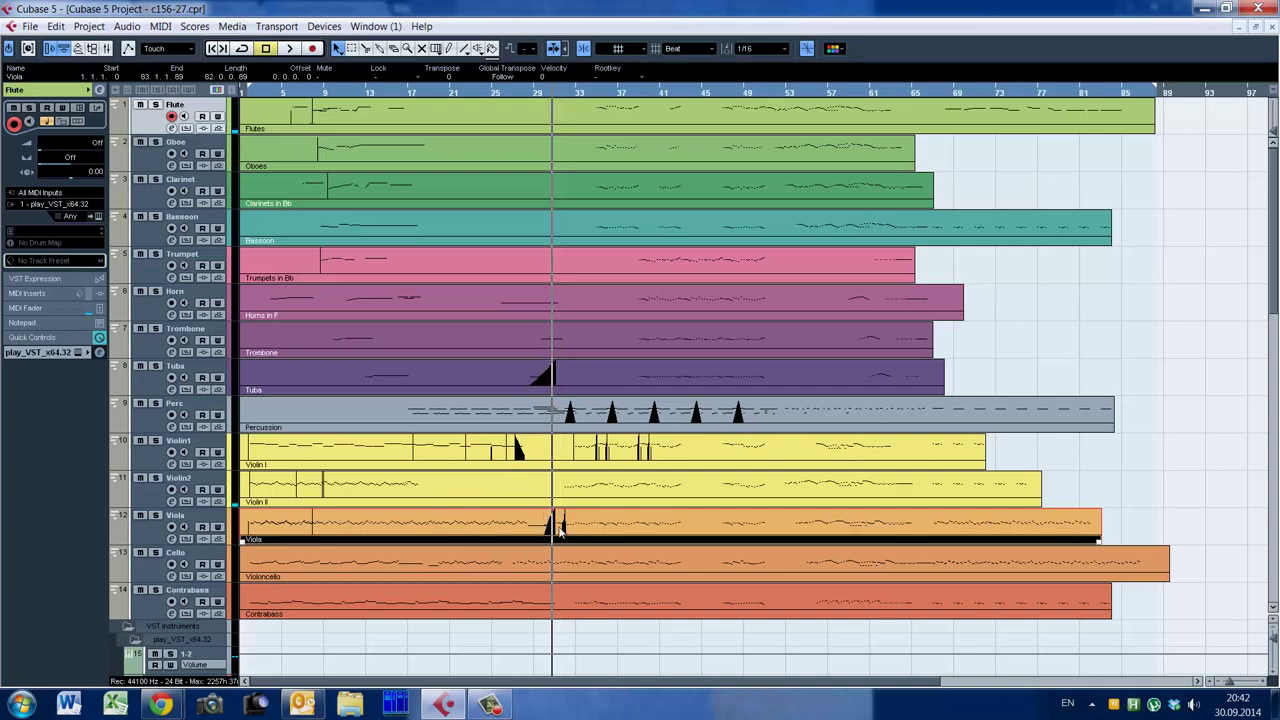
double_click(566, 533)
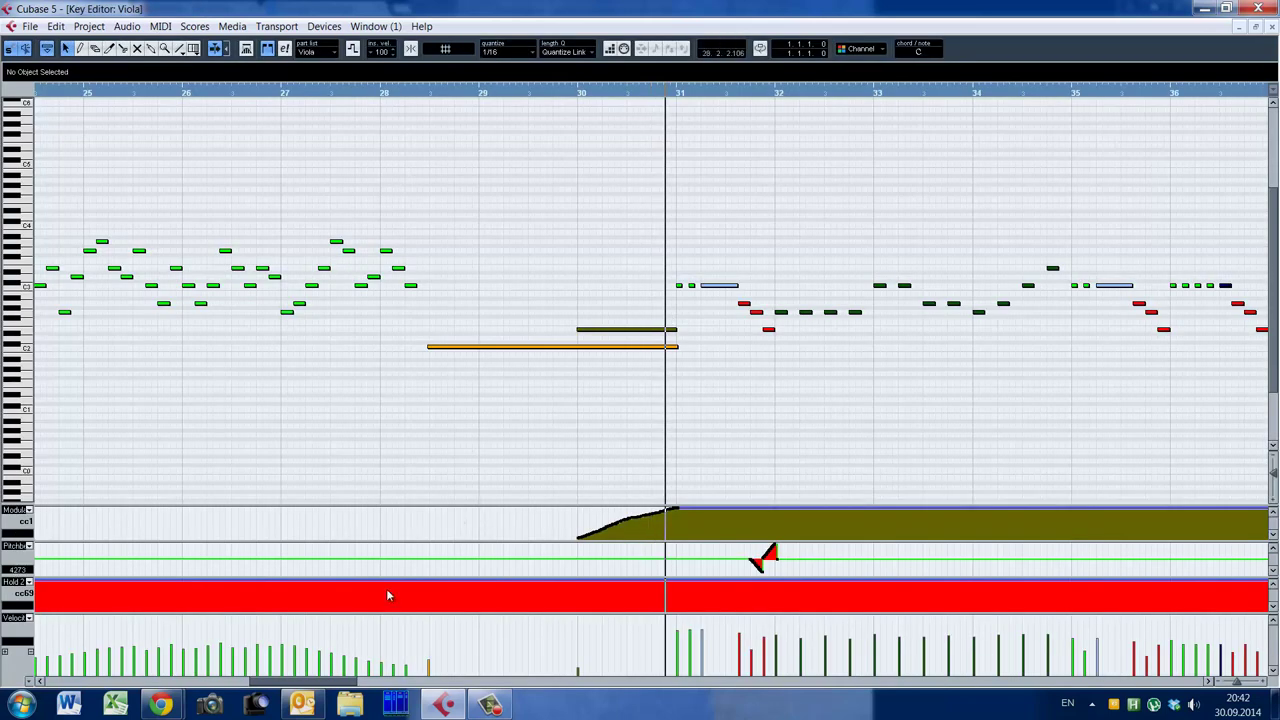
Play excerpts of the Viola part from bar 31 through the phrases around bars 39 and 47
left_click_drag(317, 684, 581, 674)
key("space")
key("g")
key("g")
left_click(554, 330)
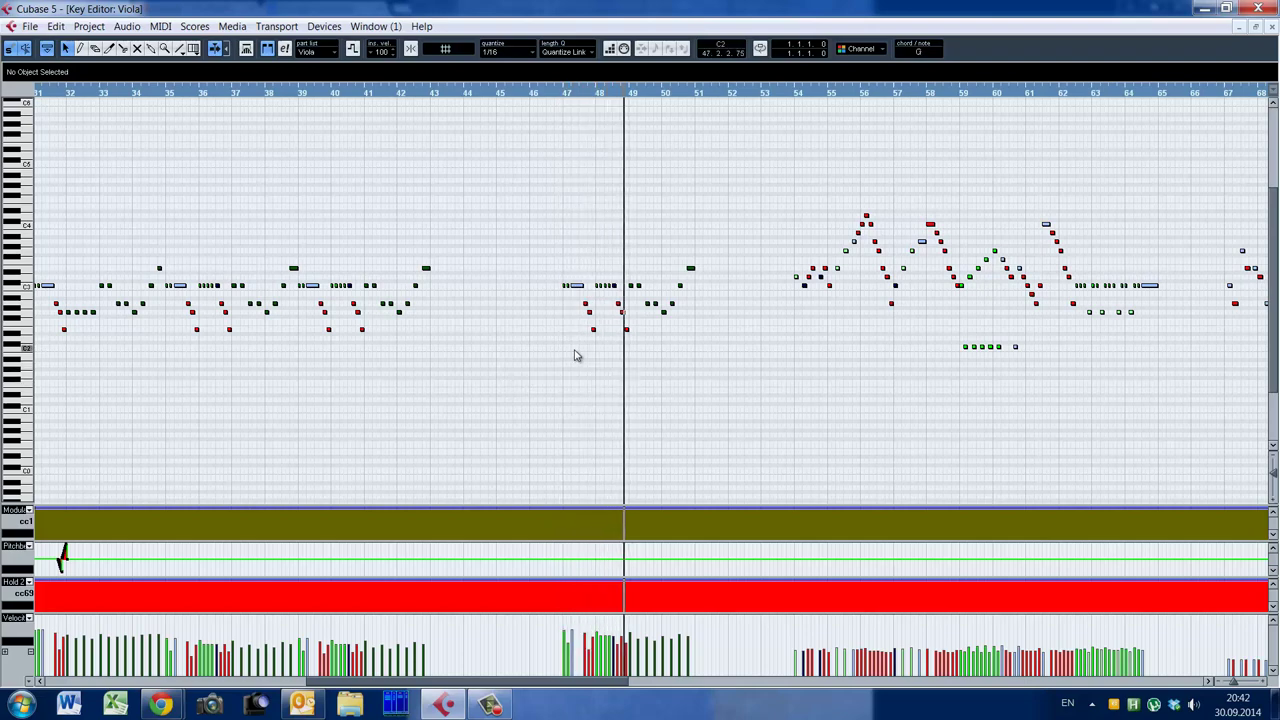
left_click(549, 308)
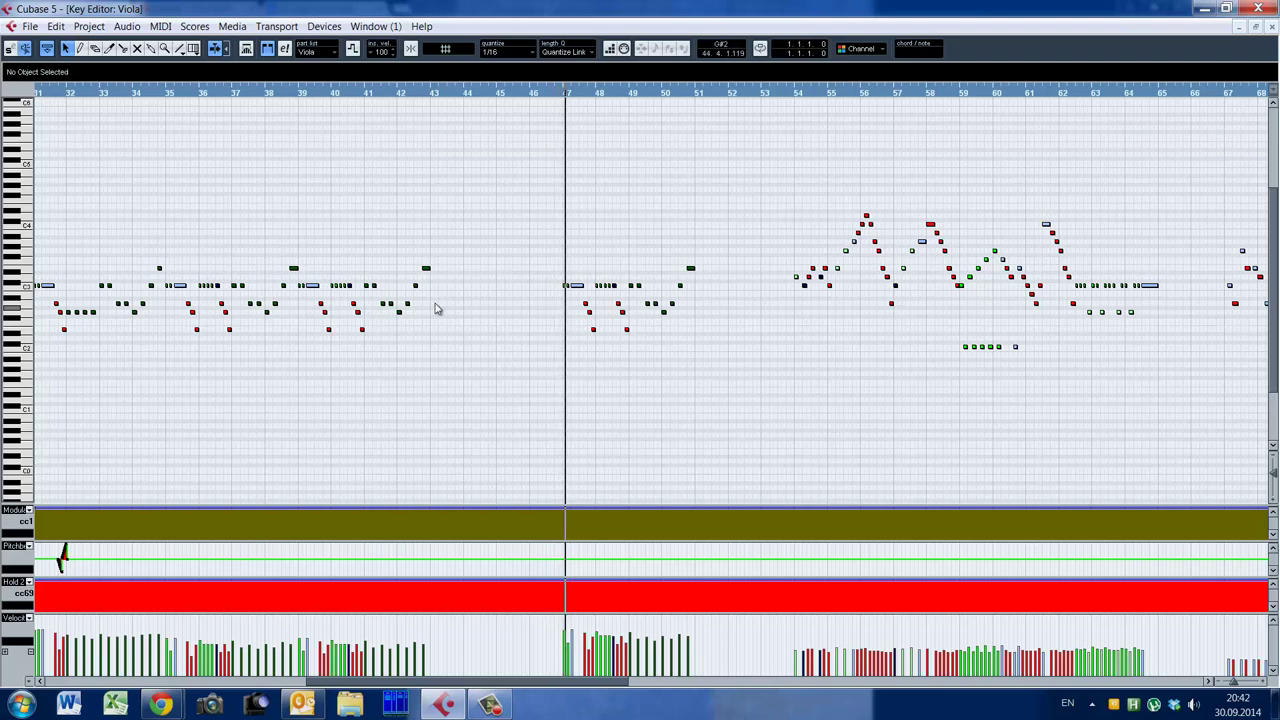
left_click(299, 323)
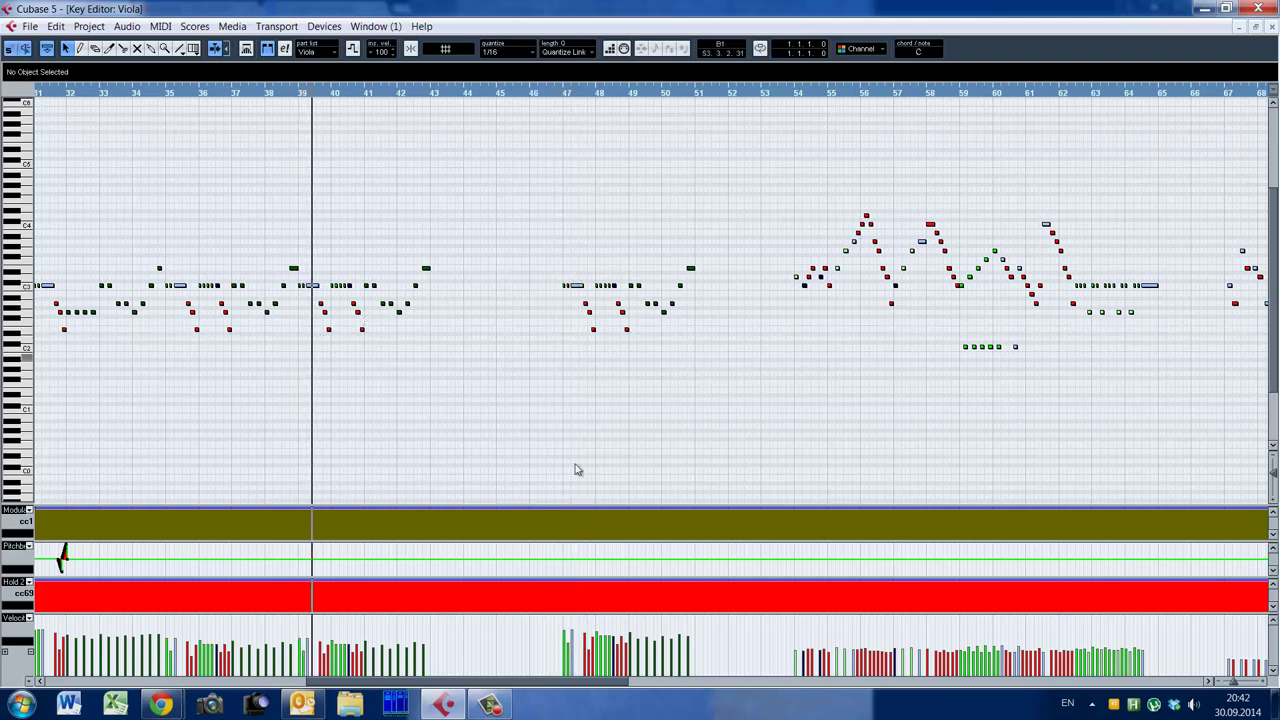
Play the Viola part from just before bar 54 to review its remaining phrases
left_click_drag(410, 685, 511, 684)
left_click(380, 276)
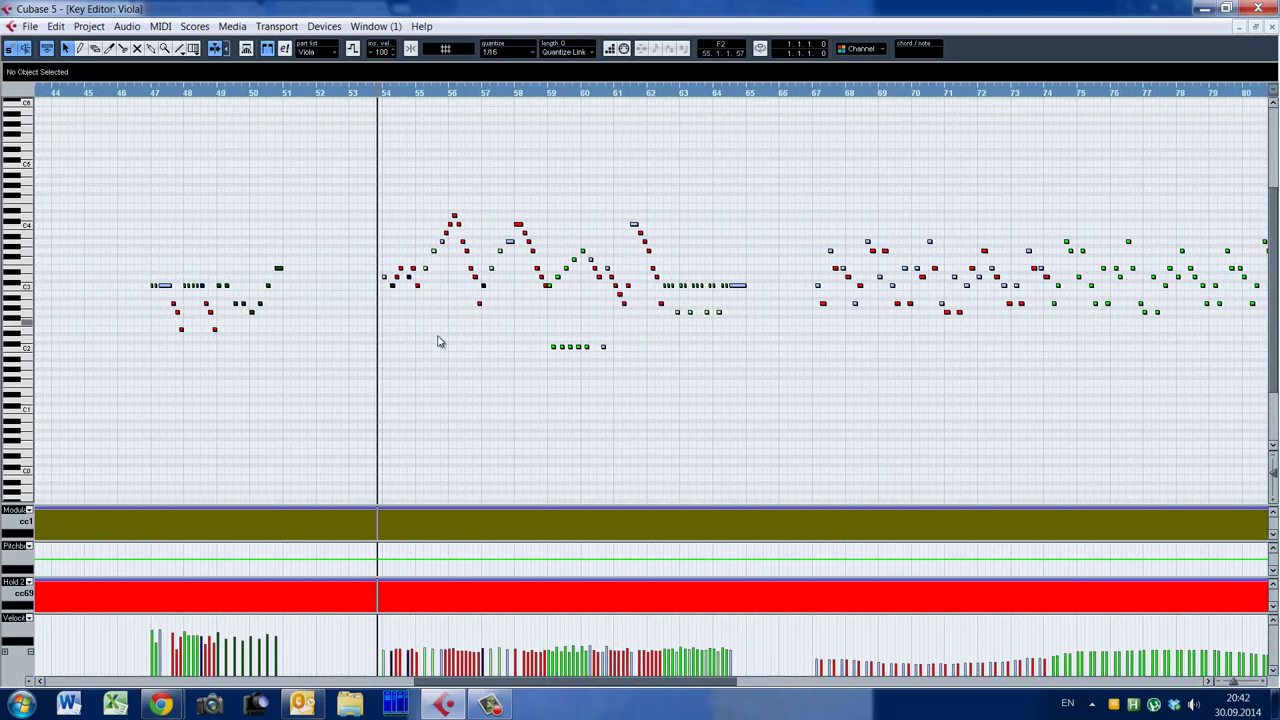
left_click_drag(554, 685, 578, 672)
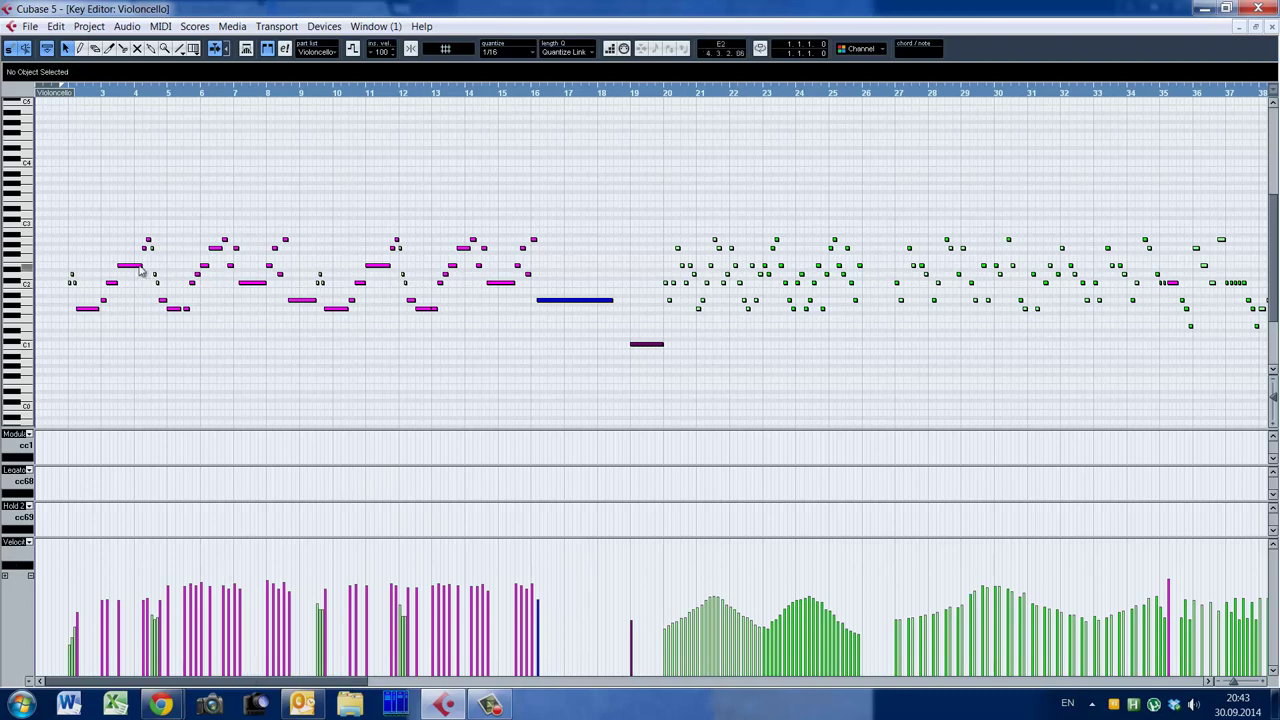
Play the Violoncello part from its start and show VCS Sus Vib Hrd (10) in the cello instrument's browser
key("KP_1")
key("space")
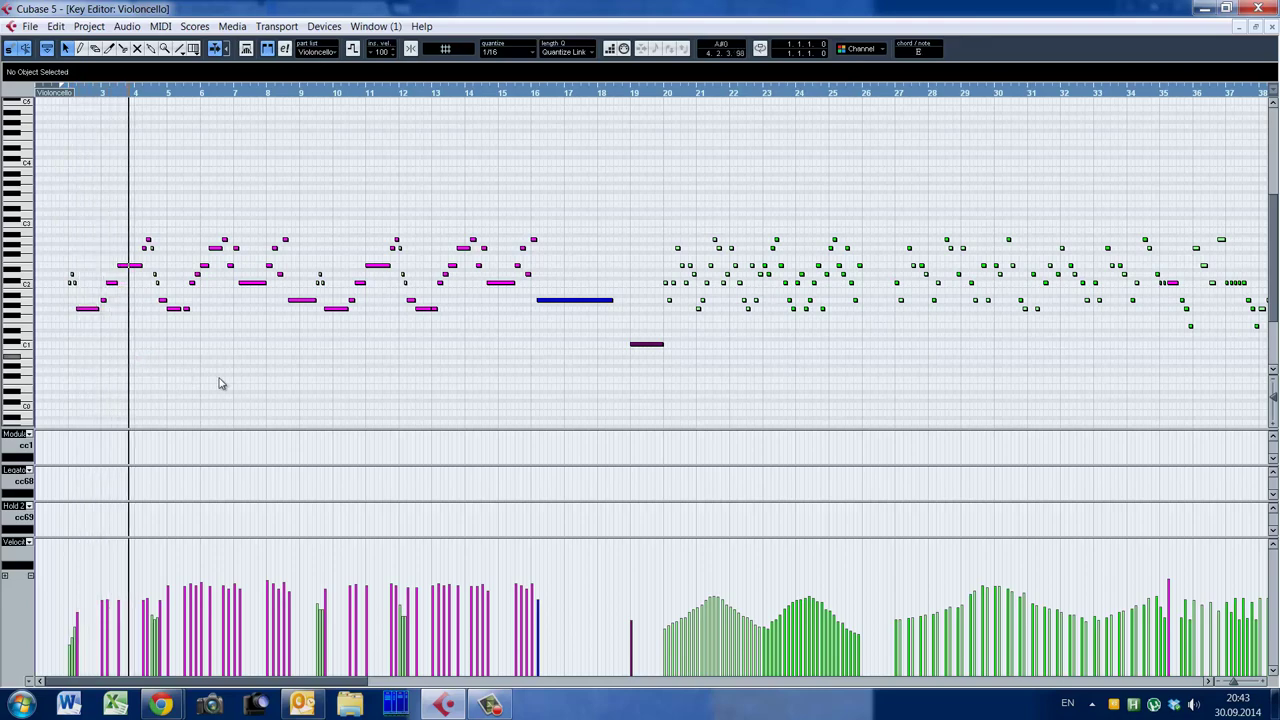
left_click_drag(700, 0, 966, 53)
left_click(1017, 91)
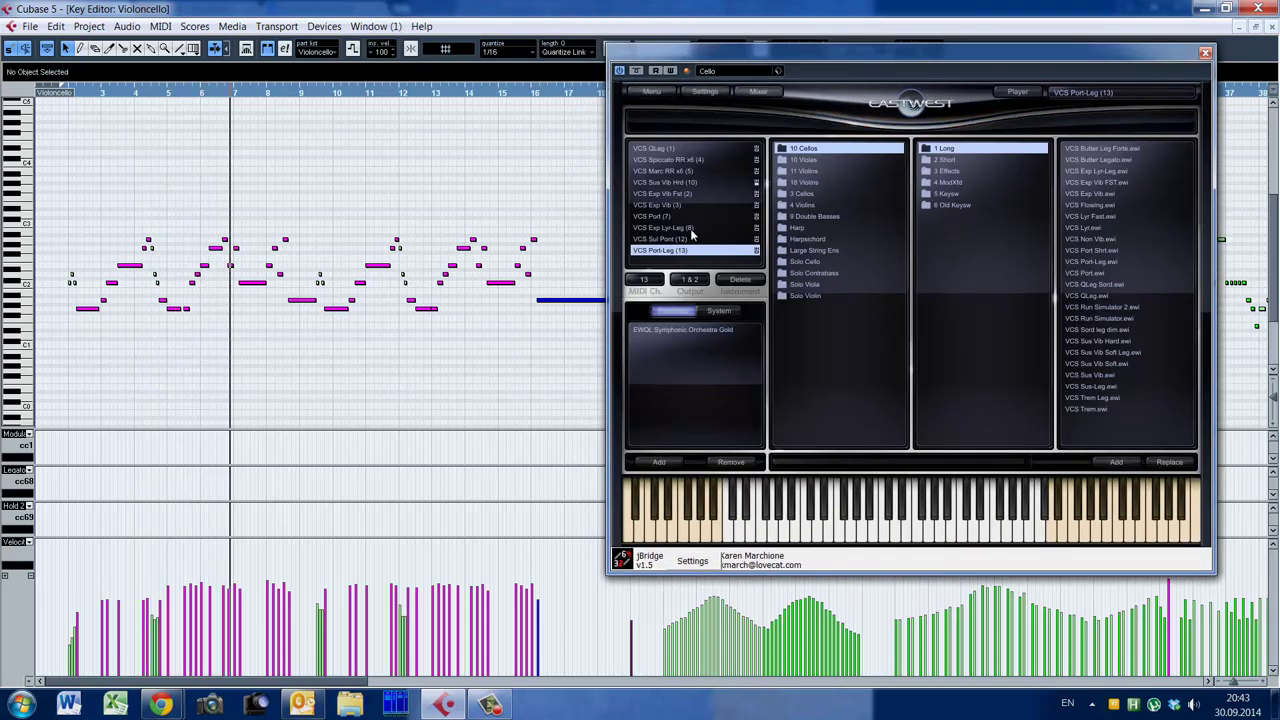
left_click(697, 183)
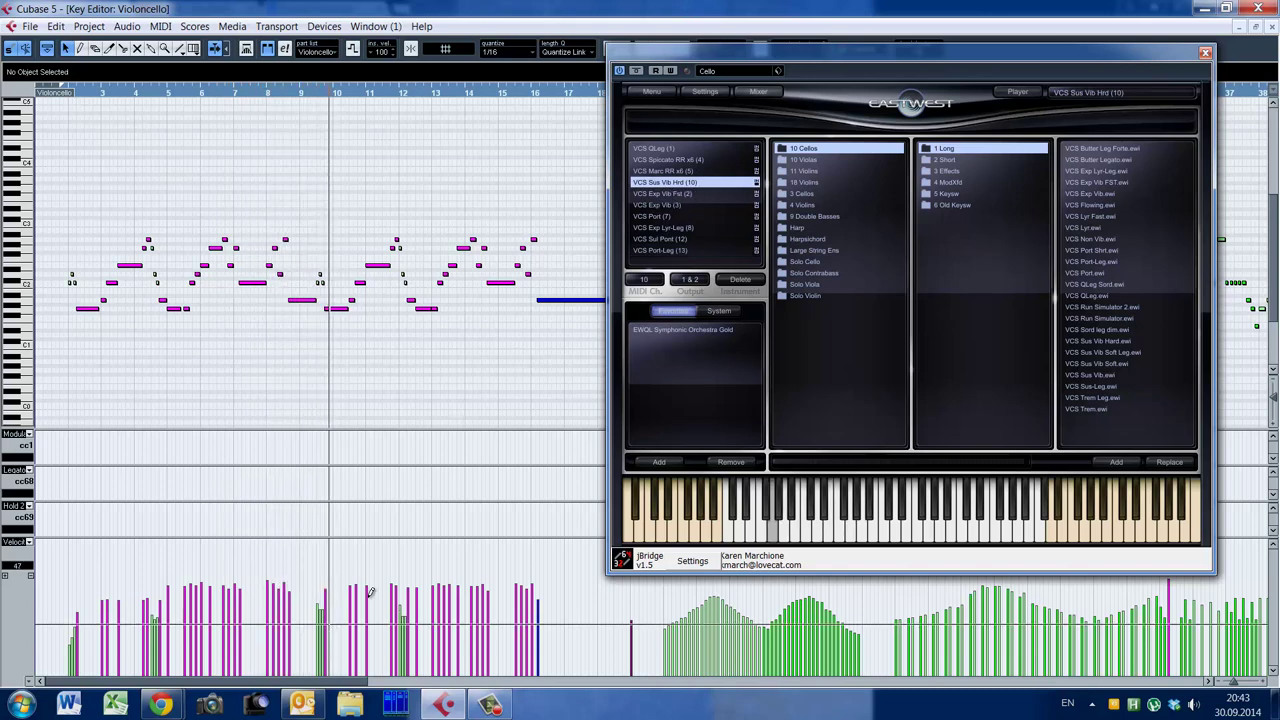
Select the G1 note in bar 12 of the Violoncello part to check its channel and velocity
left_click_drag(247, 682, 281, 685)
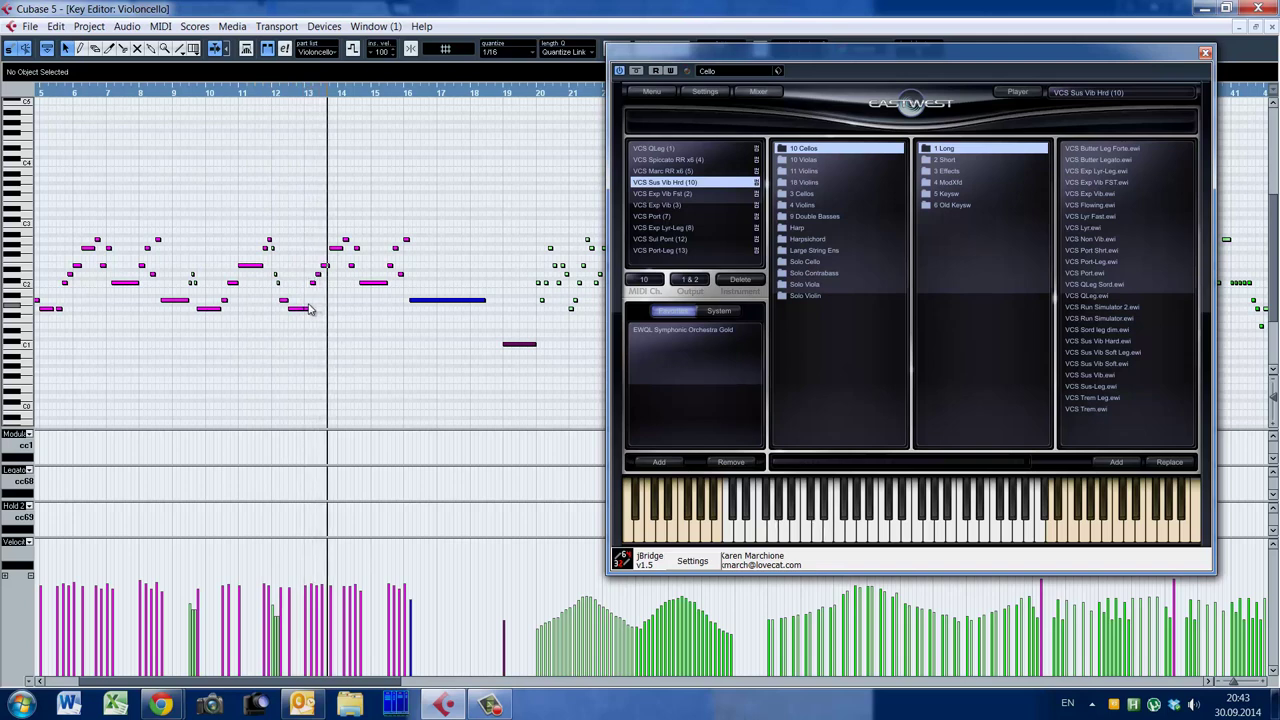
left_click(309, 309)
left_click(303, 309)
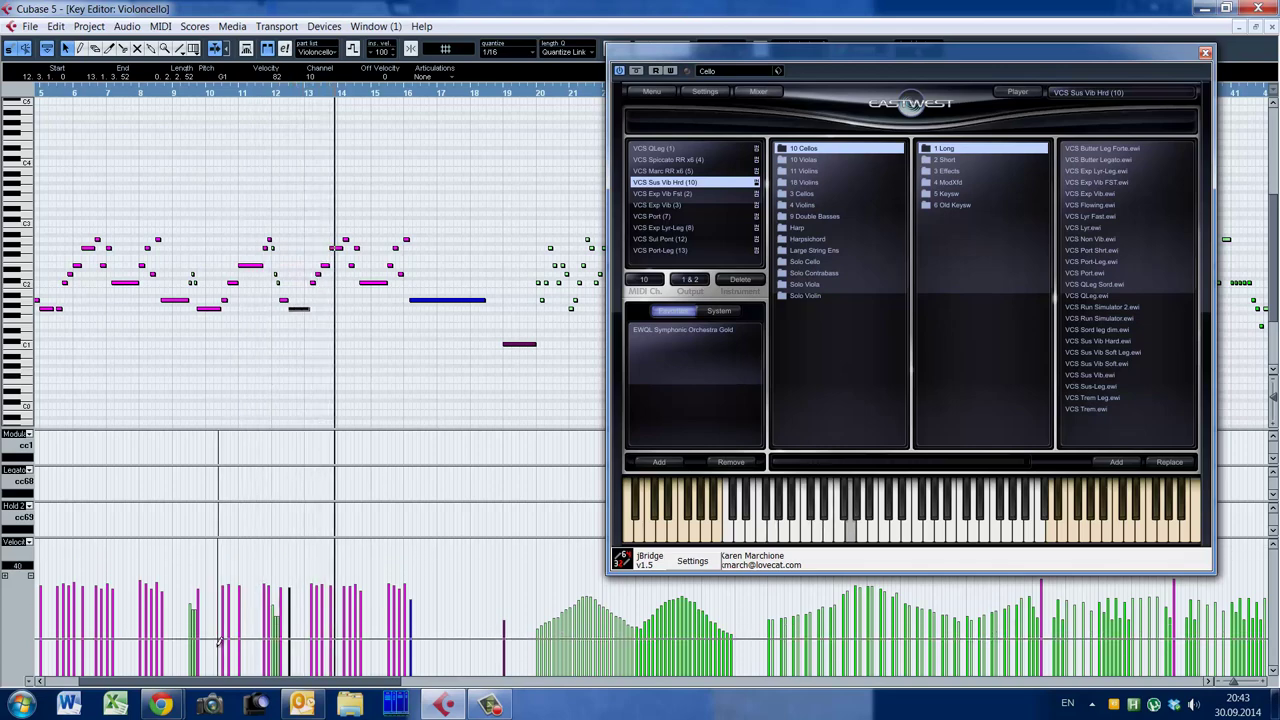
left_click_drag(230, 682, 286, 706)
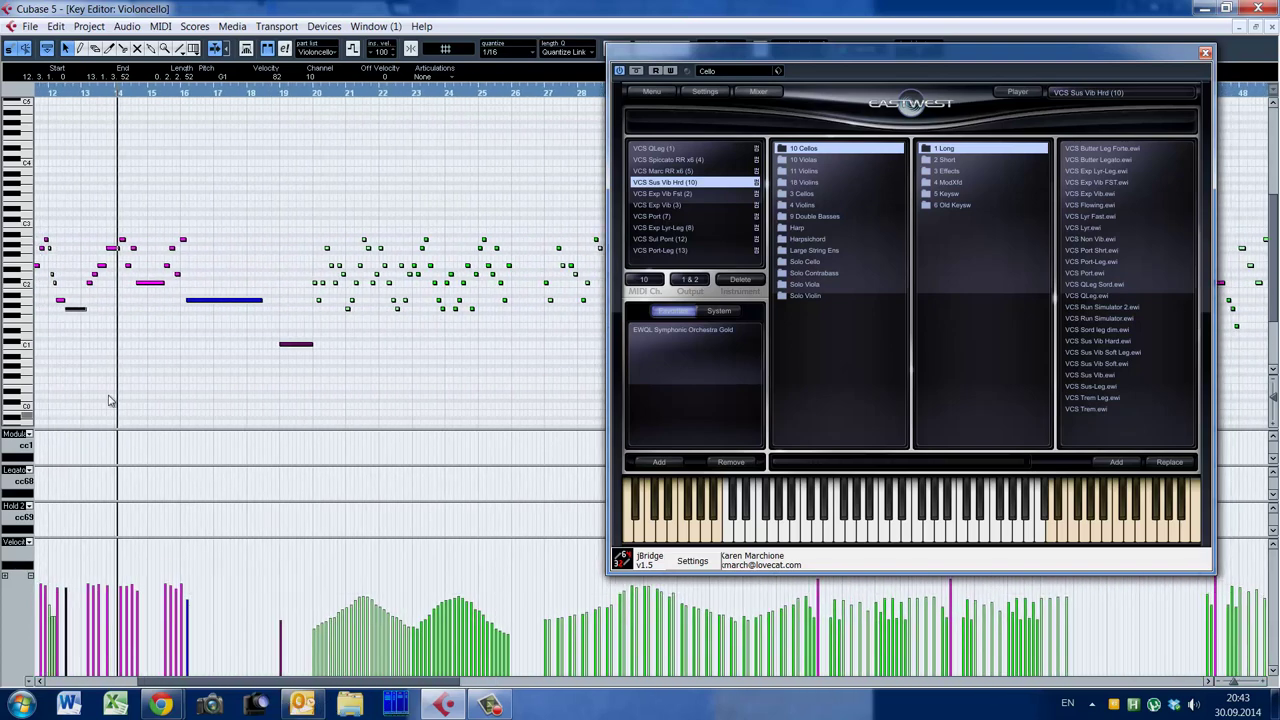
Select the long A1 note in bars 16 to 18 and the C1 note in bar 19 to check their channels
left_click(177, 344)
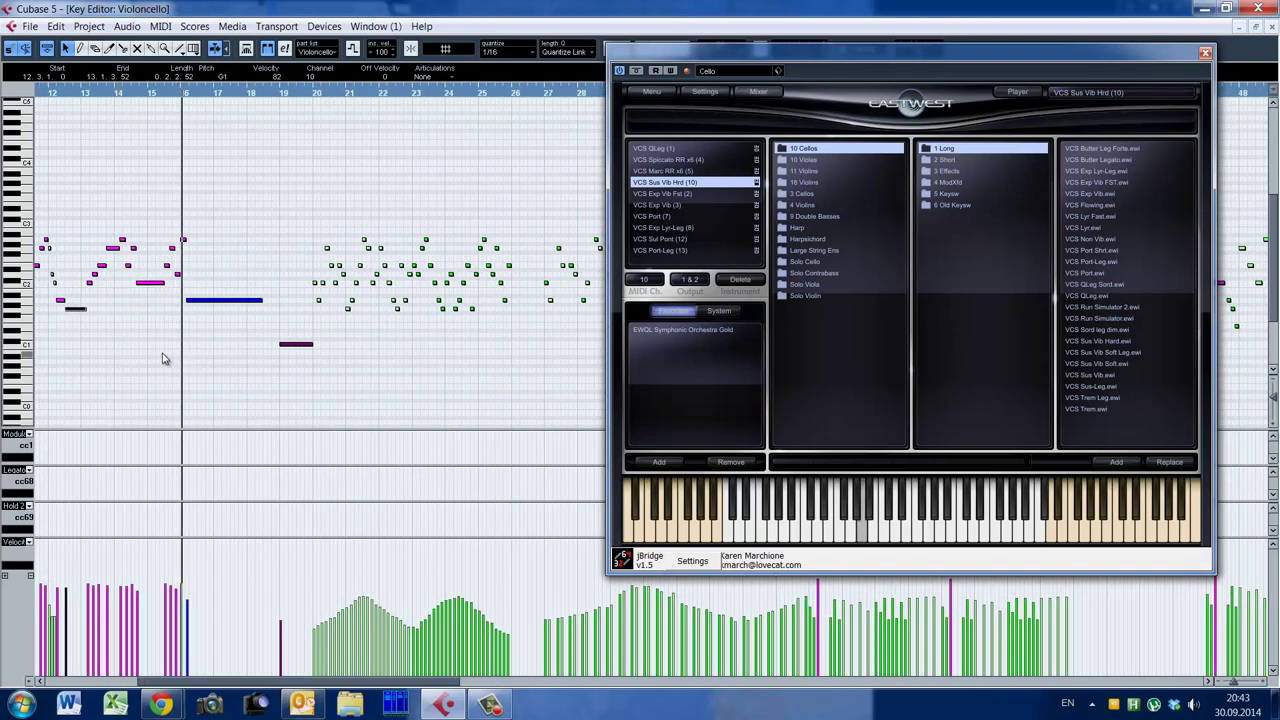
left_click_drag(243, 209, 239, 277)
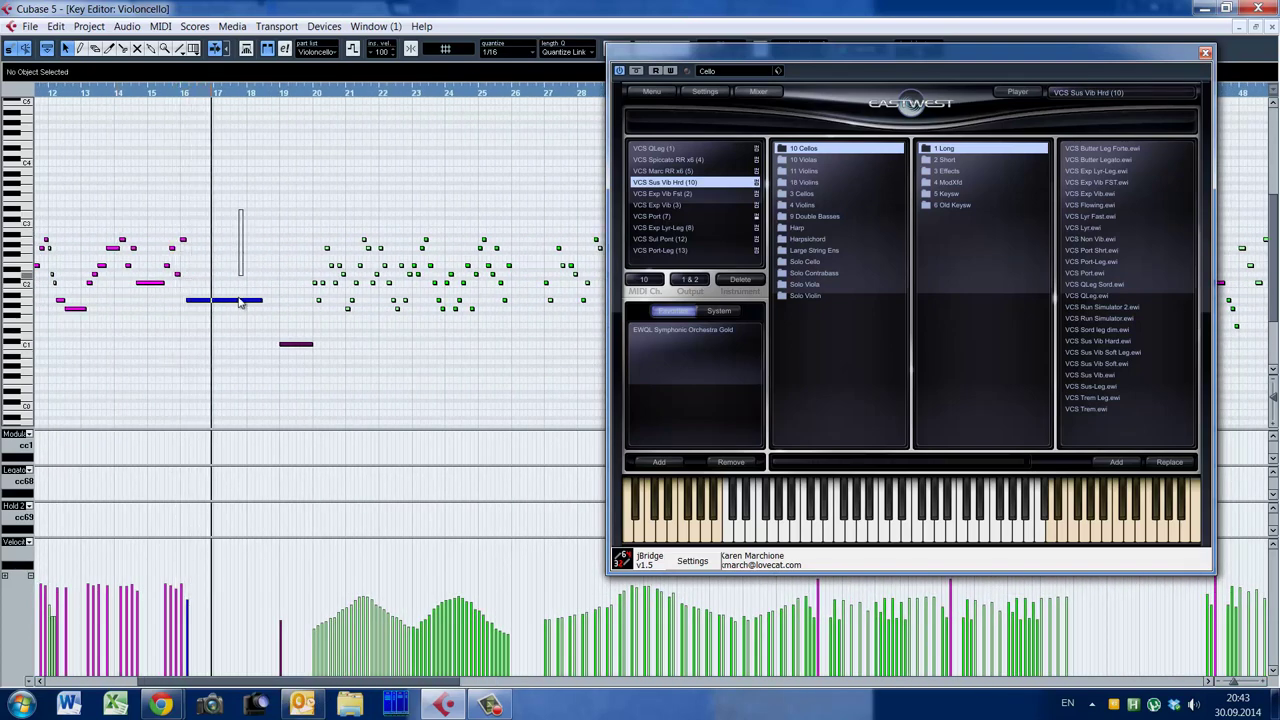
left_click_drag(240, 410, 240, 411)
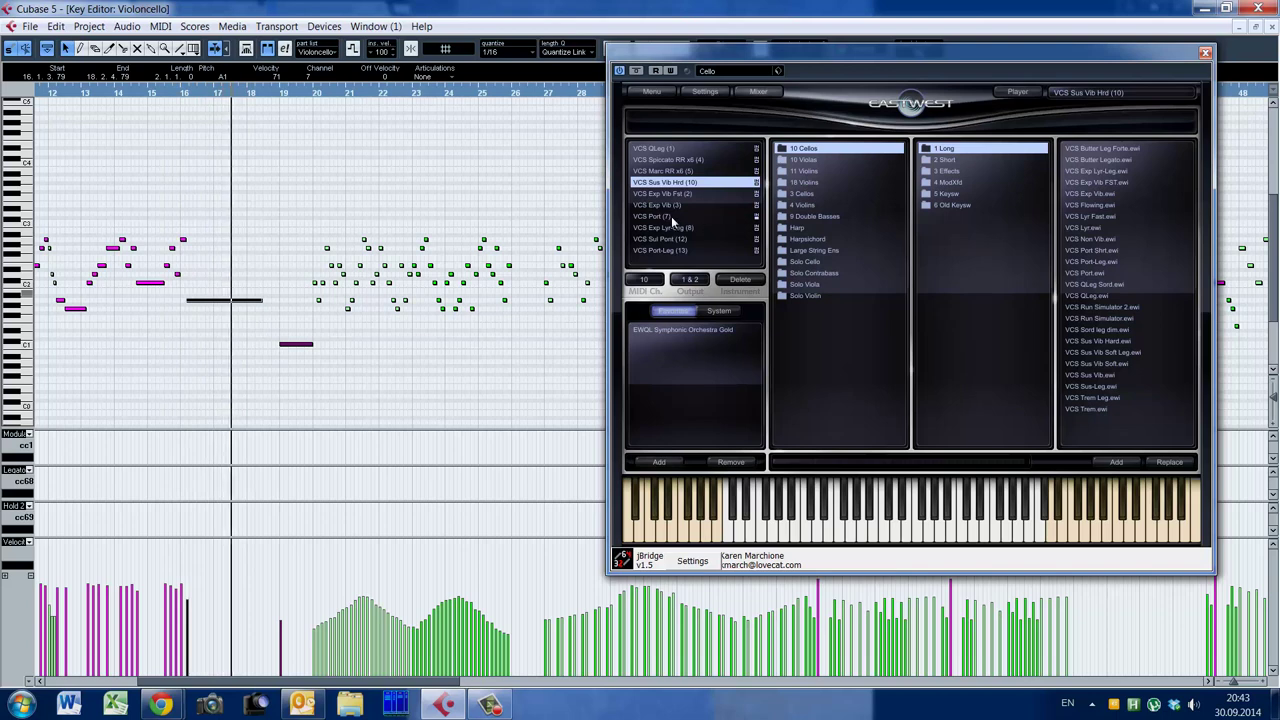
left_click(357, 358)
left_click_drag(180, 332, 409, 414)
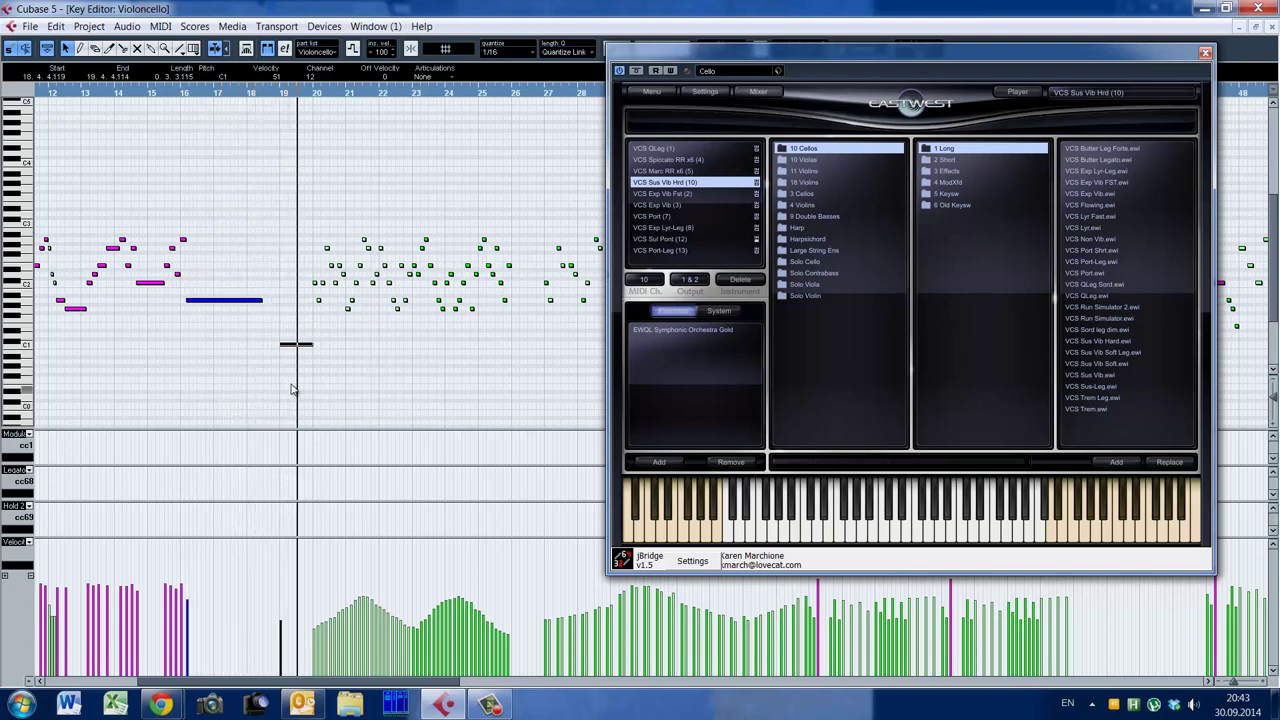
left_click(275, 95)
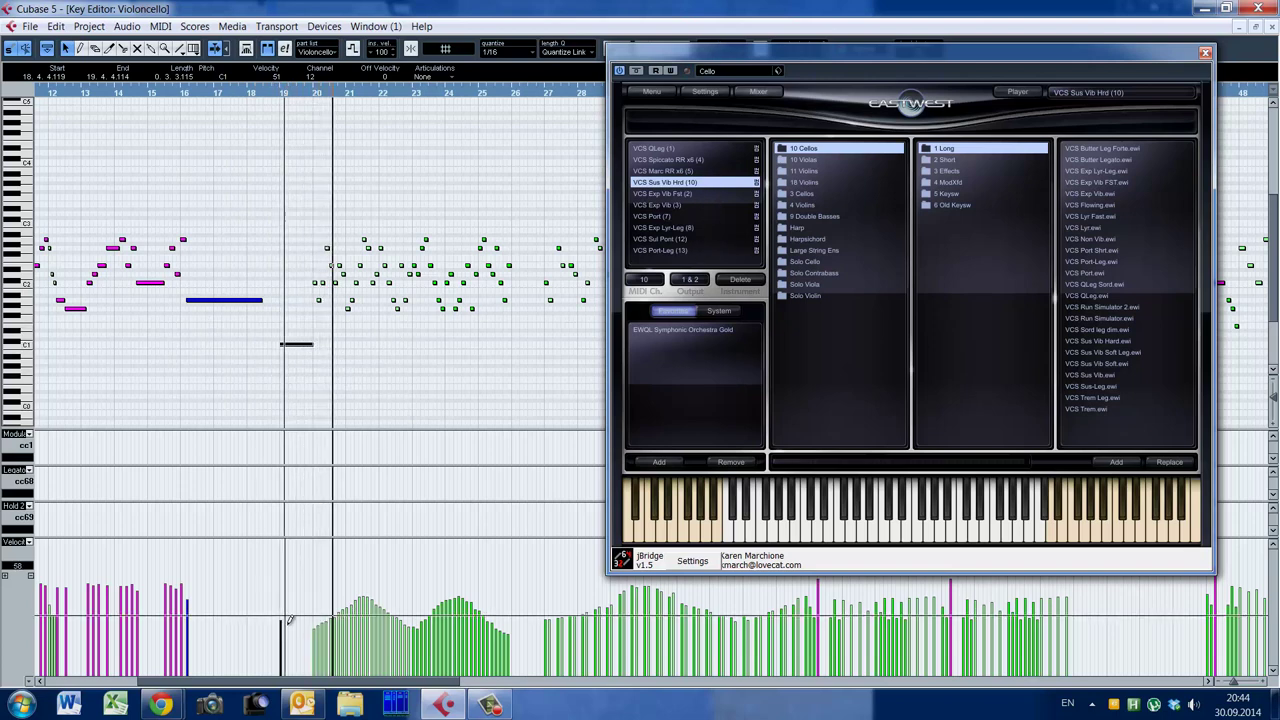
Select individual cello notes in bar 67, including G2 and D2, to inspect their channel and lengths closely
left_click_drag(307, 683, 345, 687)
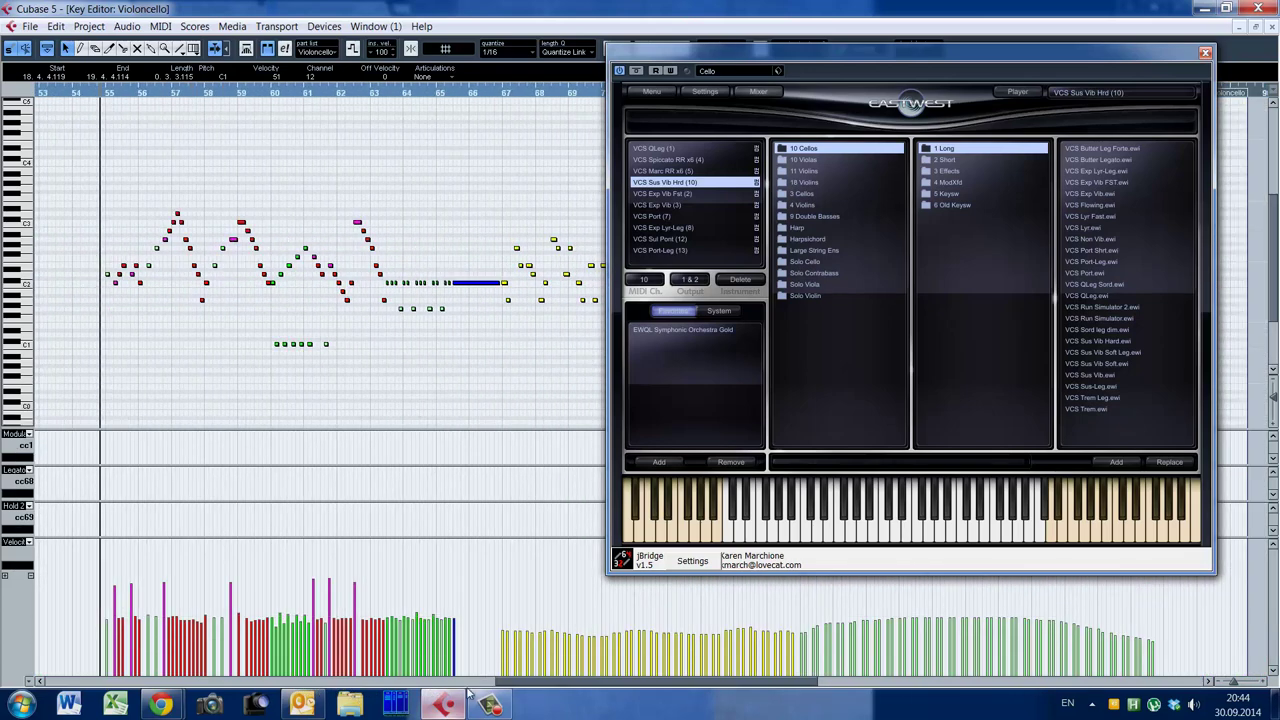
left_click_drag(468, 693, 569, 684)
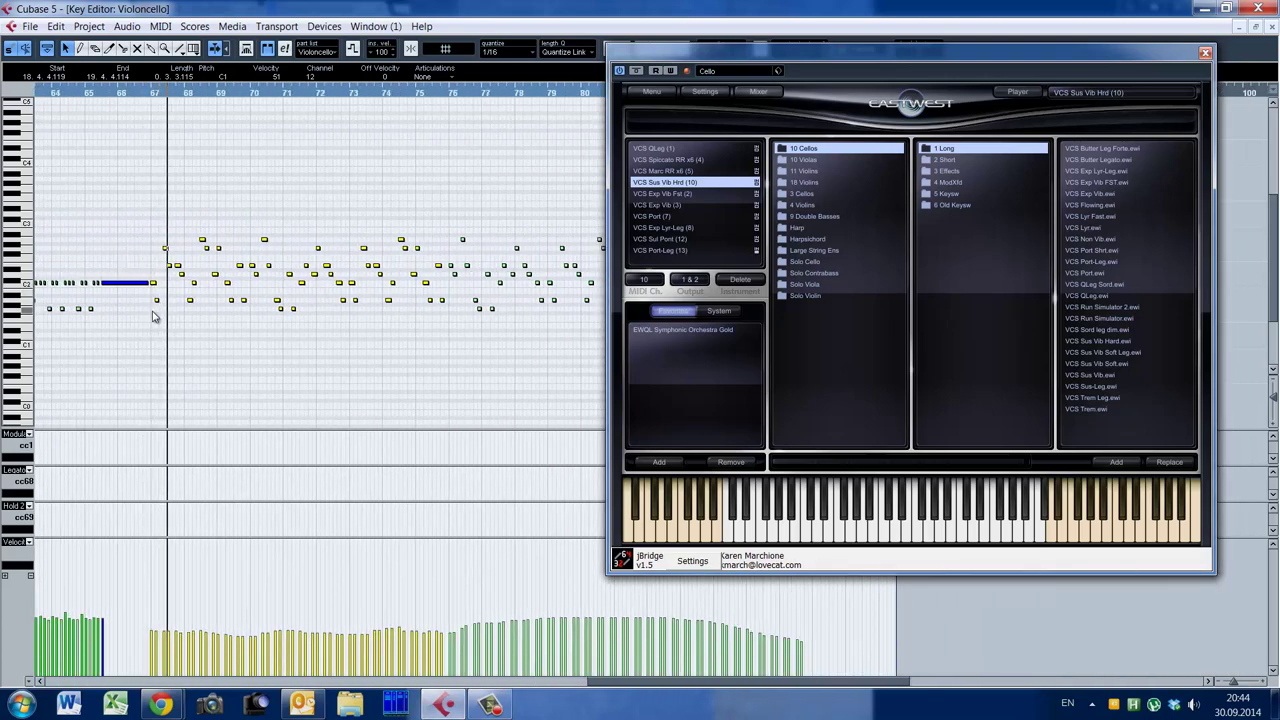
left_click_drag(143, 236, 174, 262)
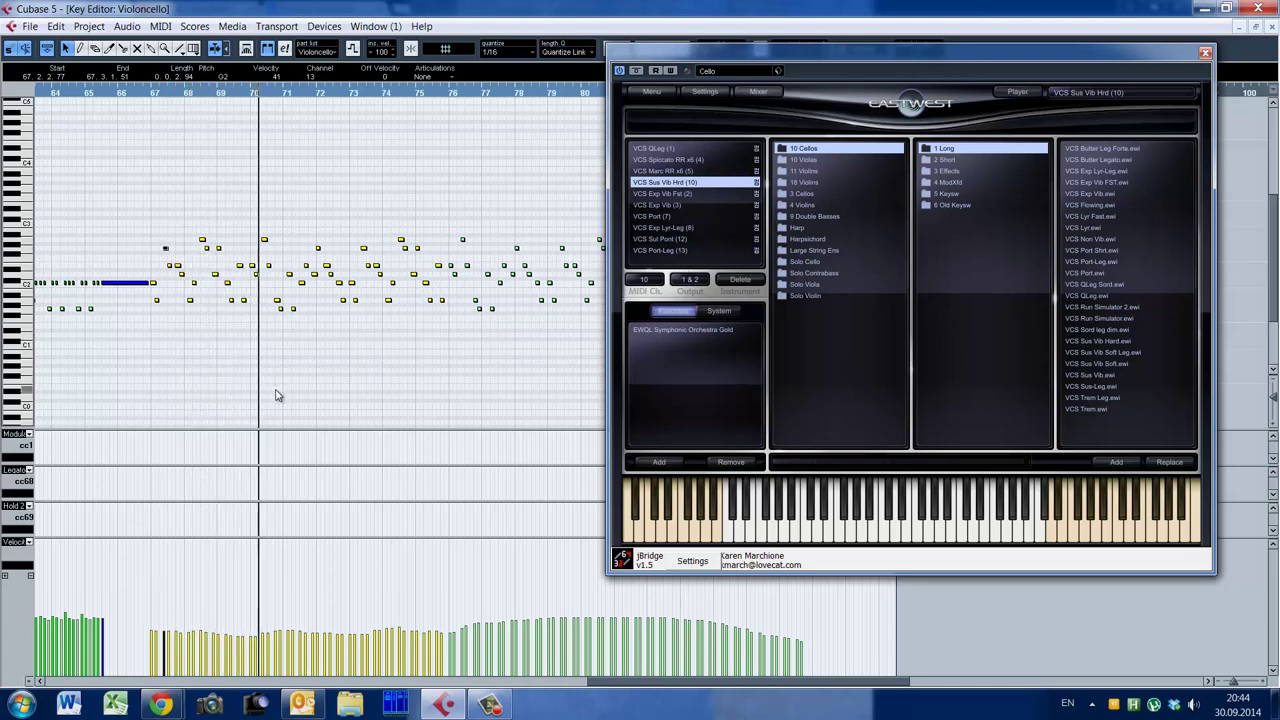
key("h")
key("h")
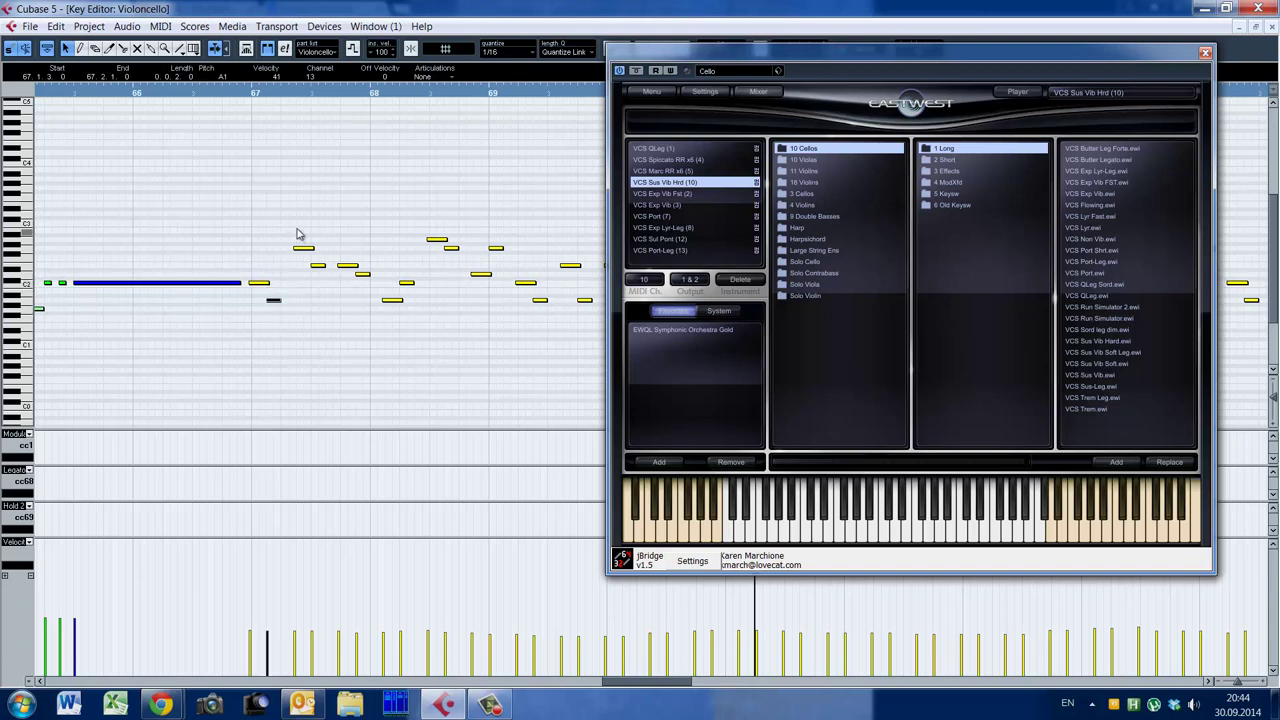
left_click_drag(302, 260, 343, 279)
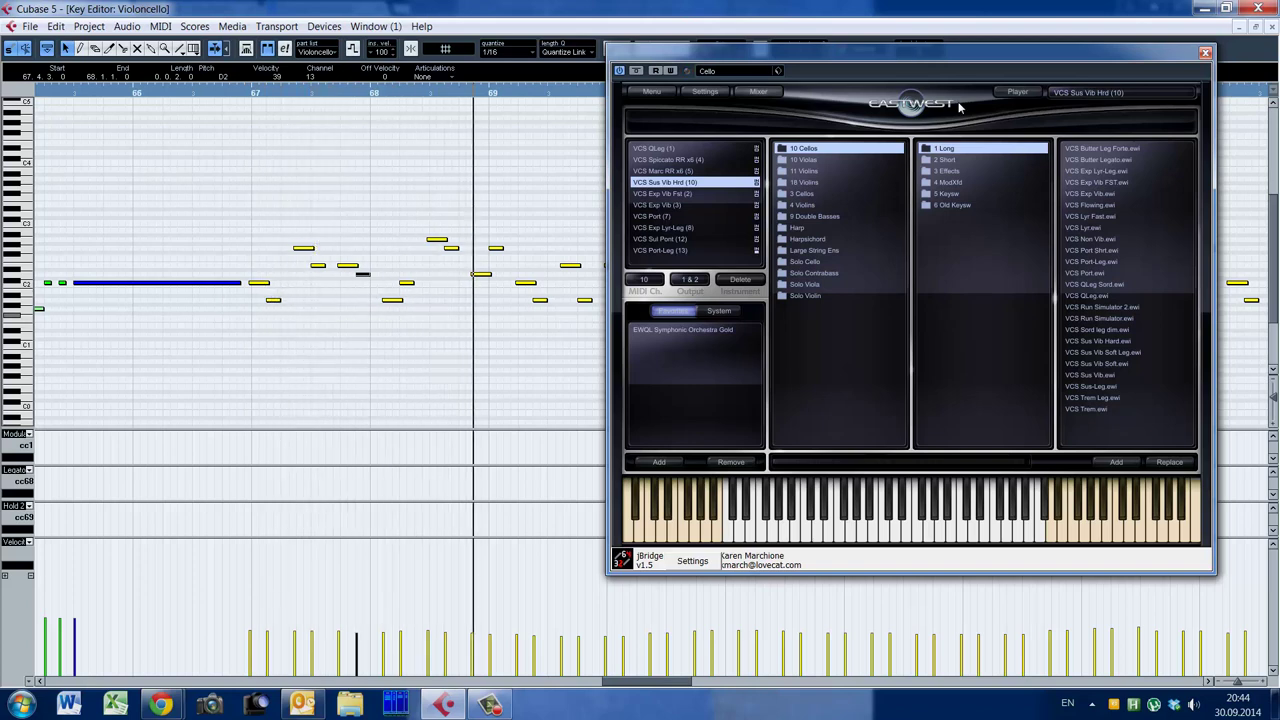
Show the cello instrument's player view, close the instrument window and open the Contrabass part
left_click(1015, 93)
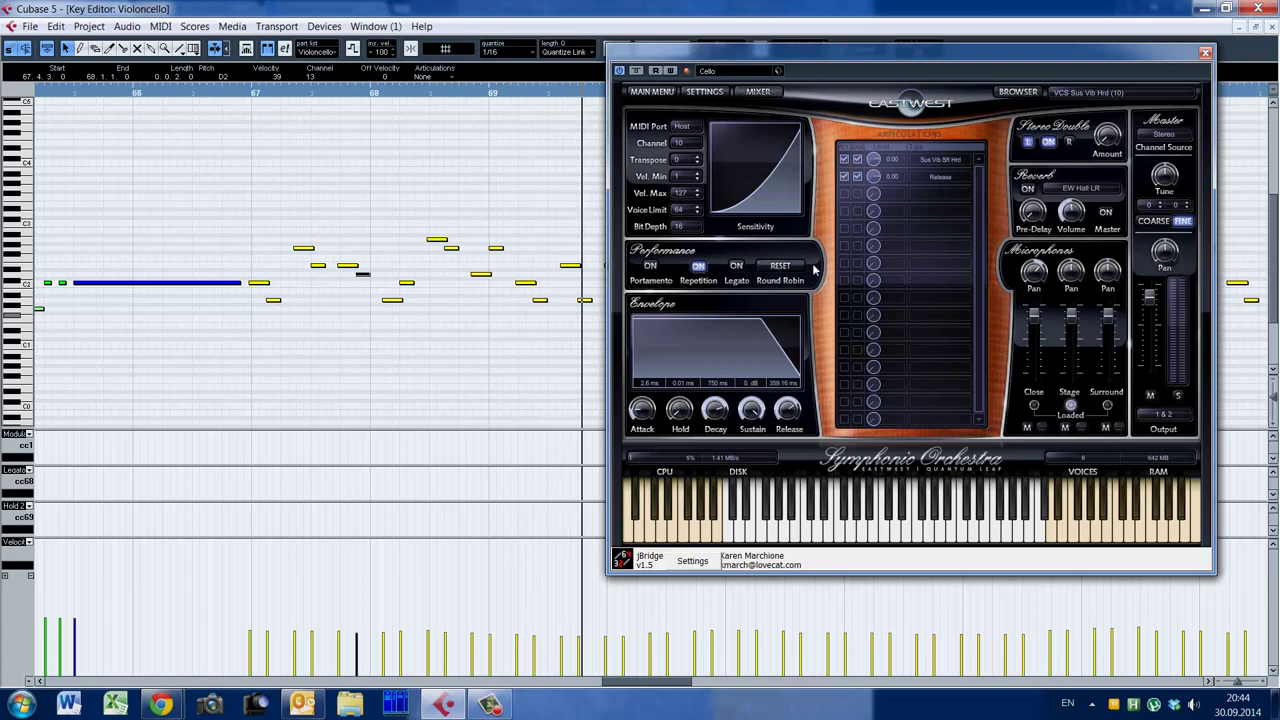
left_click(1205, 53)
key("shift+f")
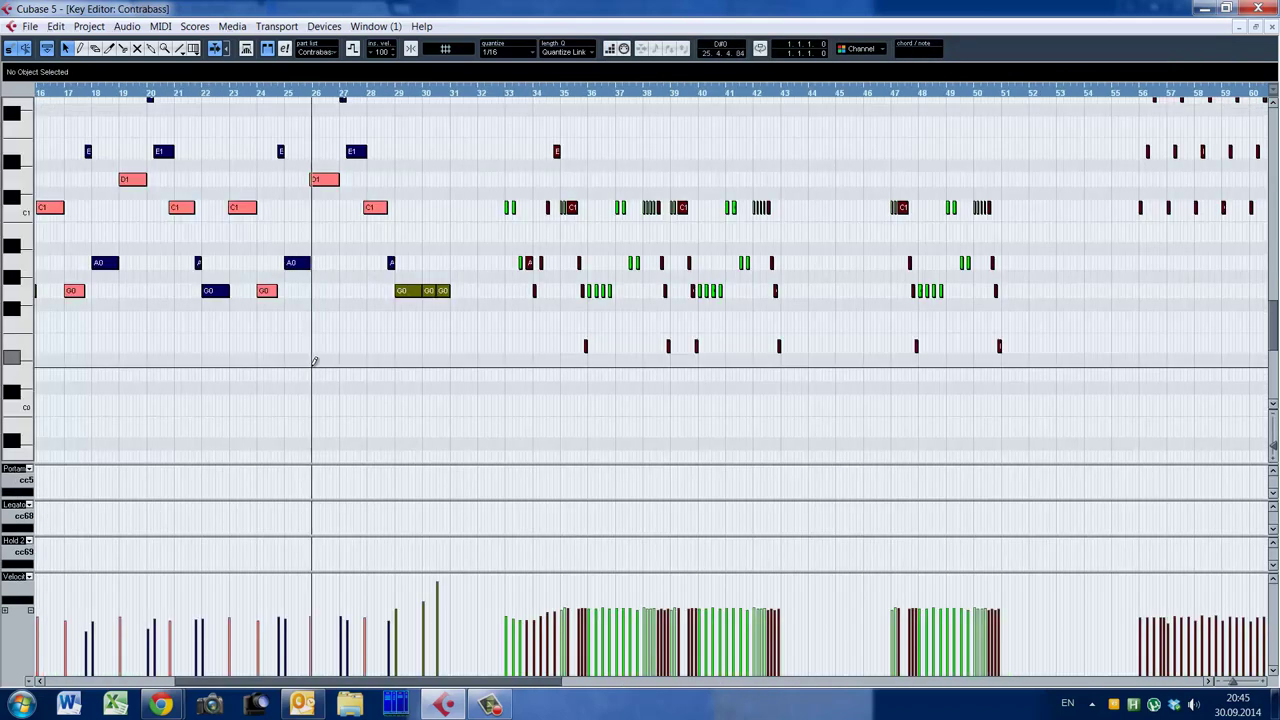
Play the Contrabass part from its start and show CBS Exp-Leg (1) in the contrabass instrument
scroll(338, 391, "left", 5)
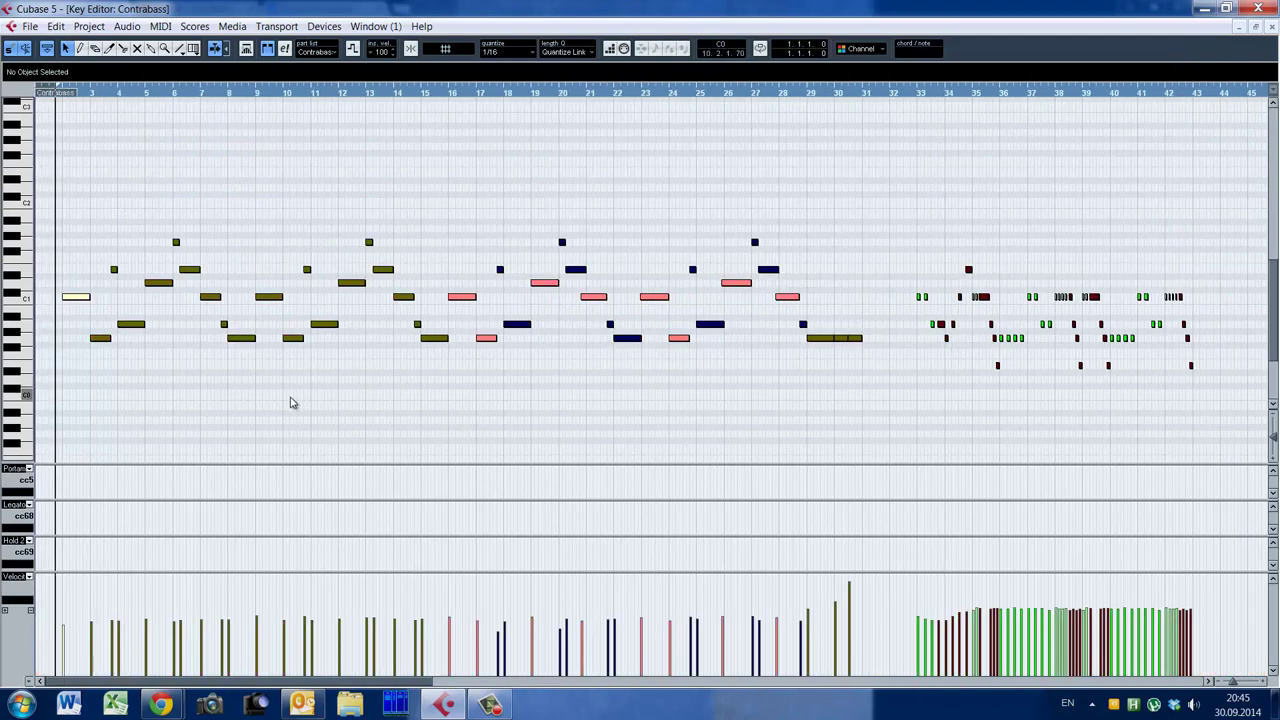
scroll(263, 417, "up", 4)
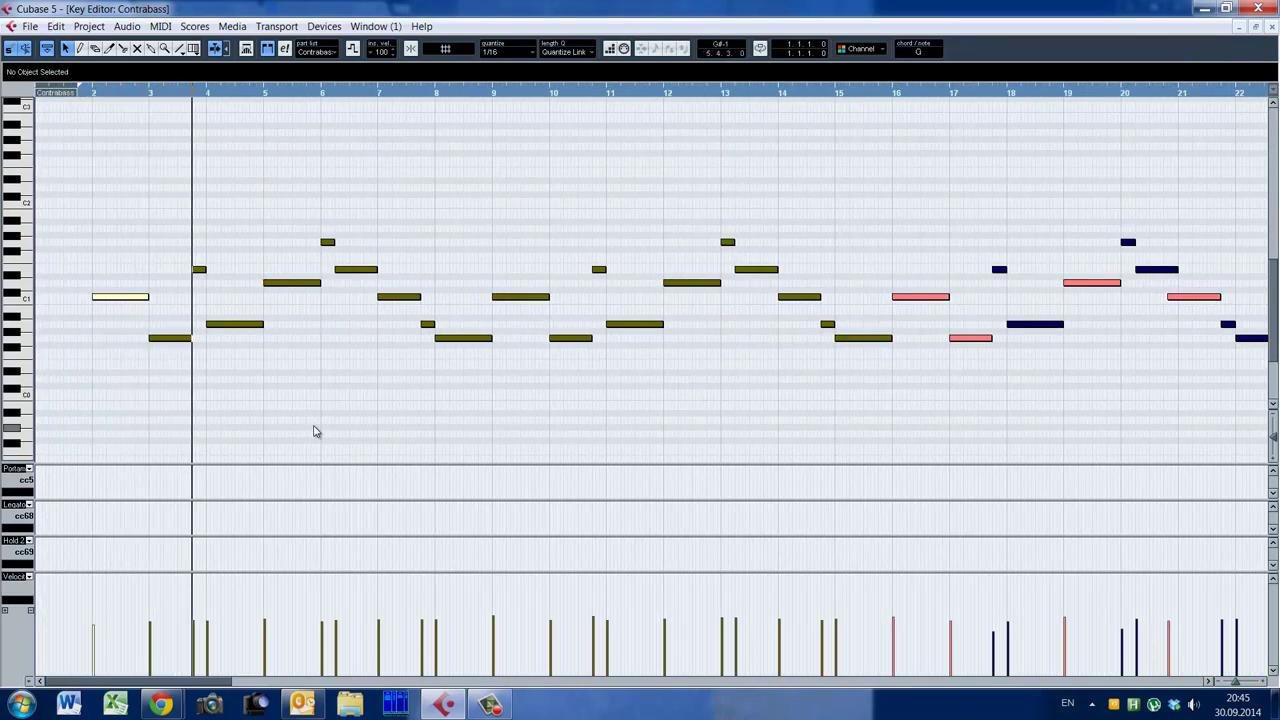
key("F11")
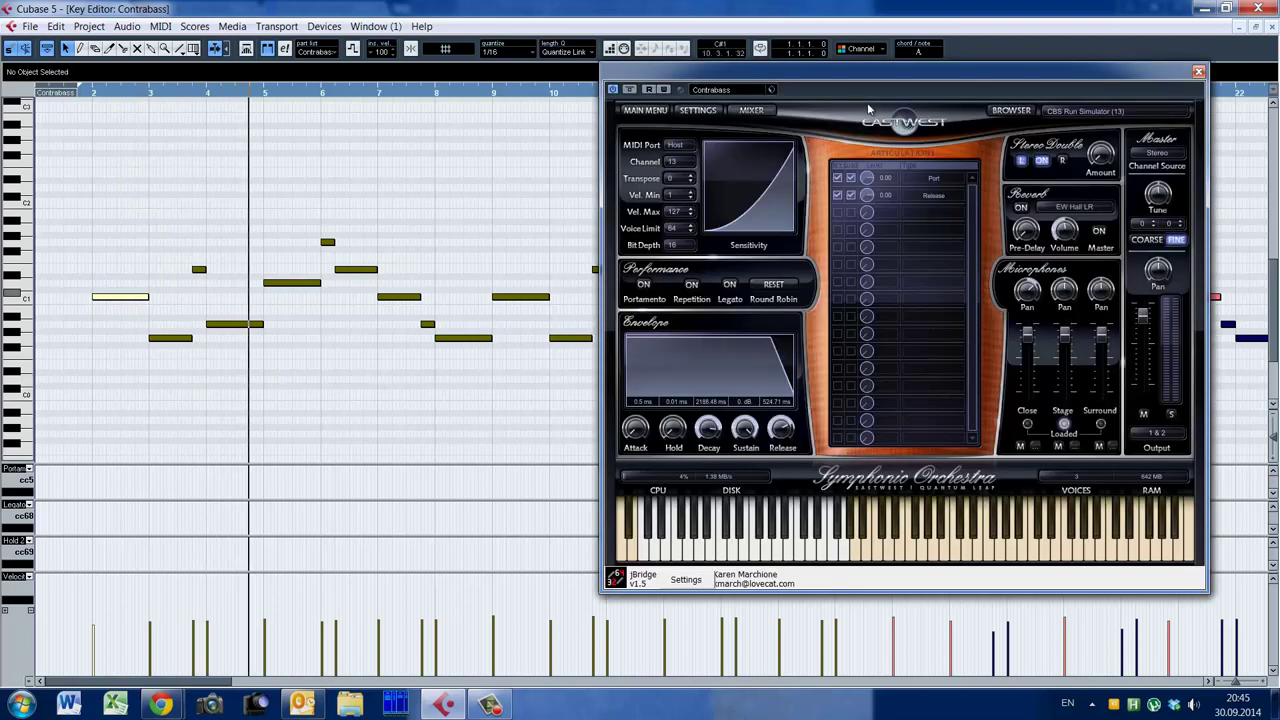
left_click(1070, 112)
left_click(1091, 128)
Select the C1 note in bar 9 and view the CBS Port (3) and CBS KS Trem Leg (15) articulations
left_click(1100, 111)
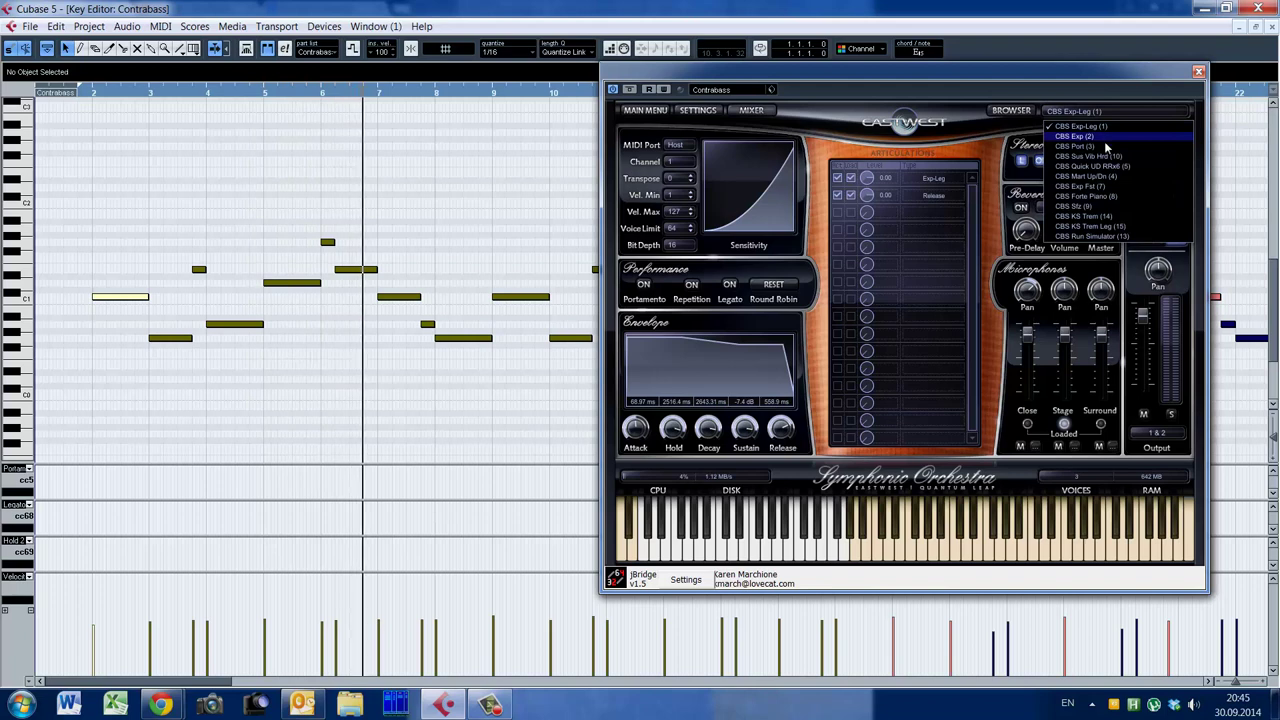
left_click(1104, 146)
left_click_drag(457, 263, 540, 300)
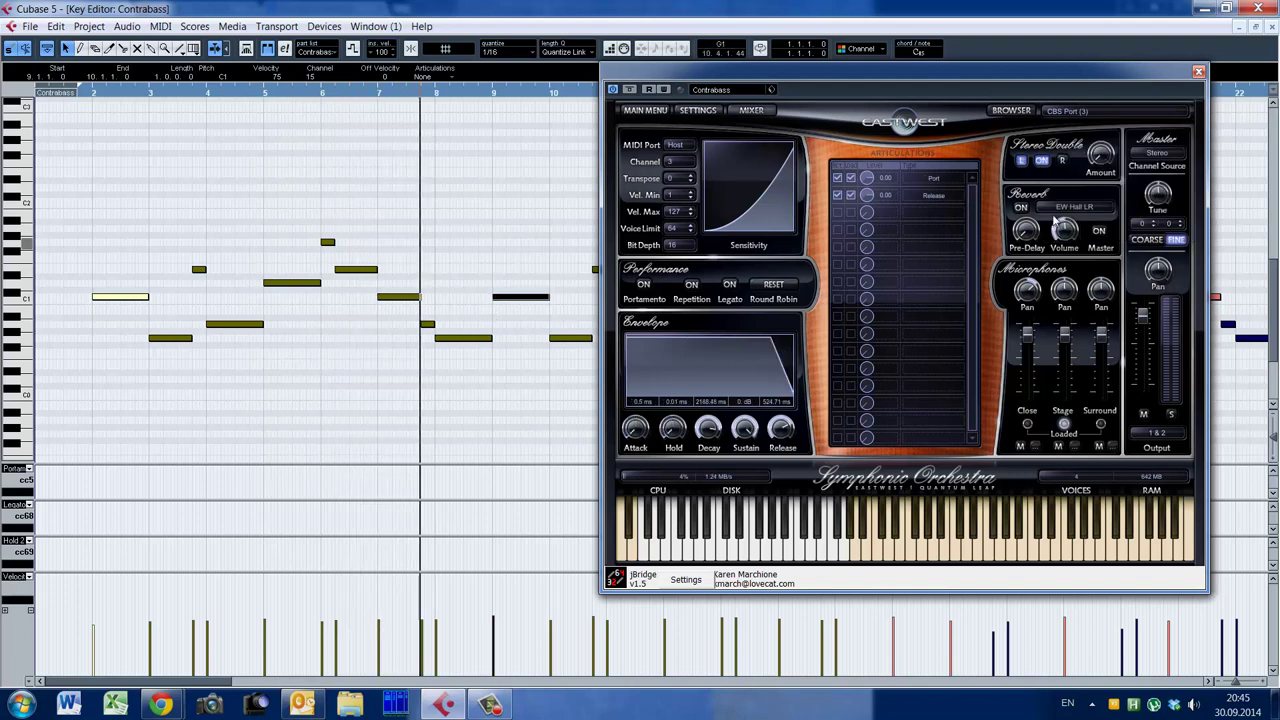
left_click(1110, 115)
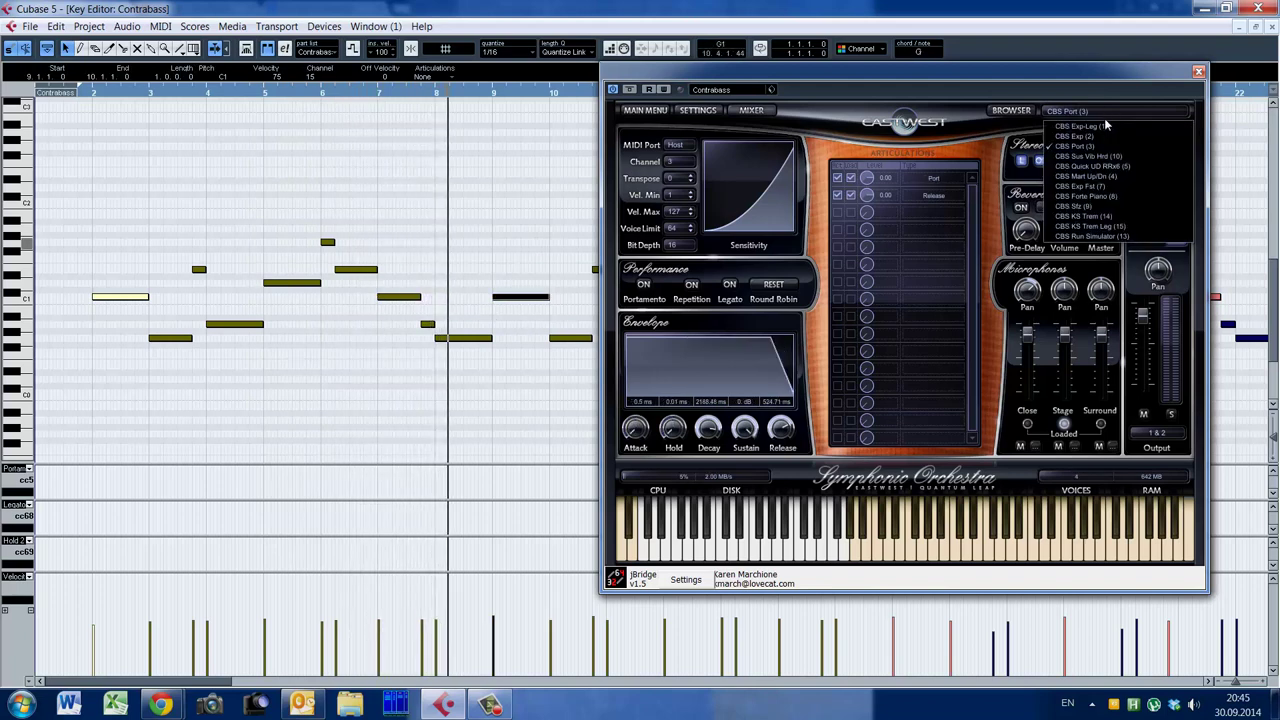
left_click(1132, 230)
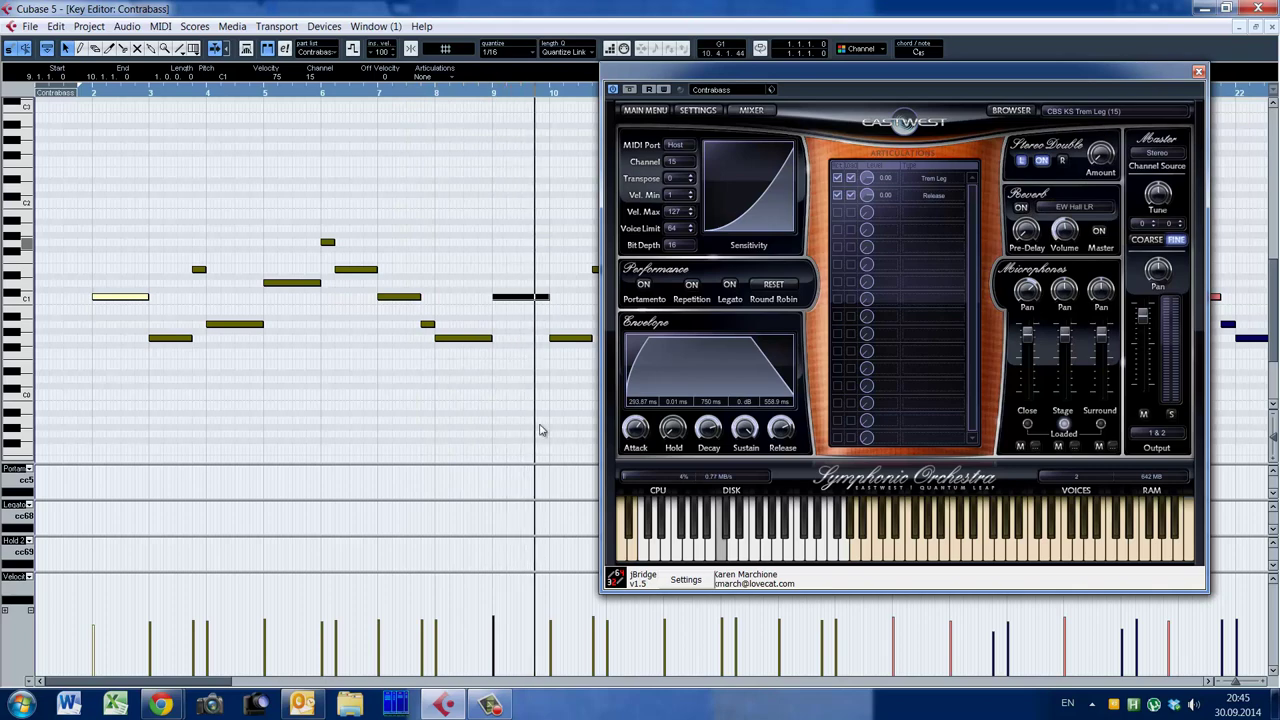
Select the A0 note in bar 18, check the contrabass articulation list and clear the note selection
left_click_drag(230, 684, 285, 684)
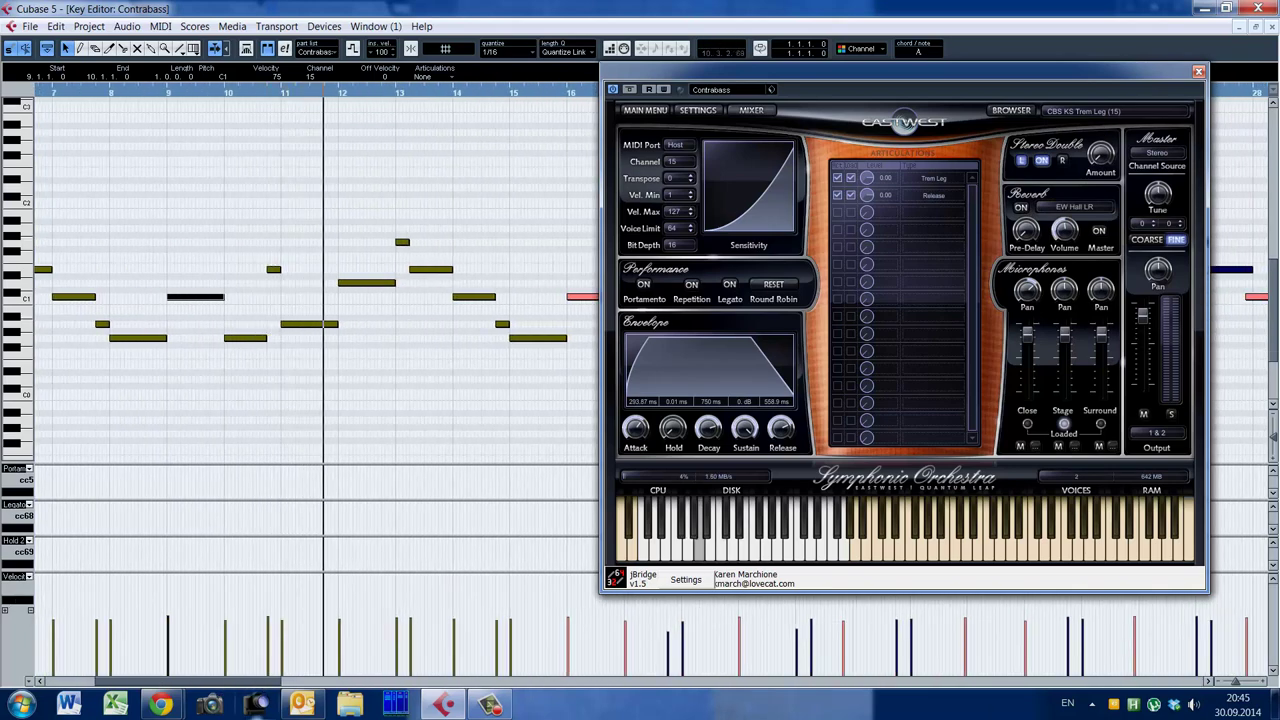
left_click_drag(245, 686, 295, 686)
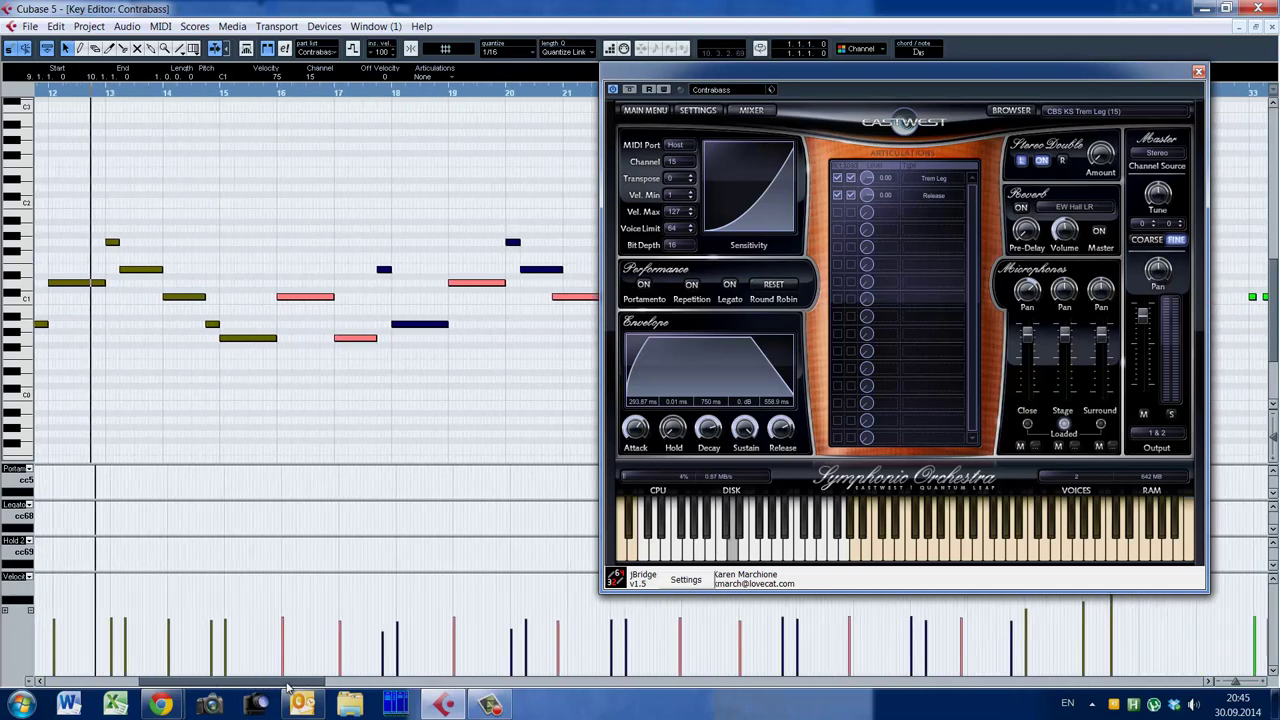
left_click(264, 425)
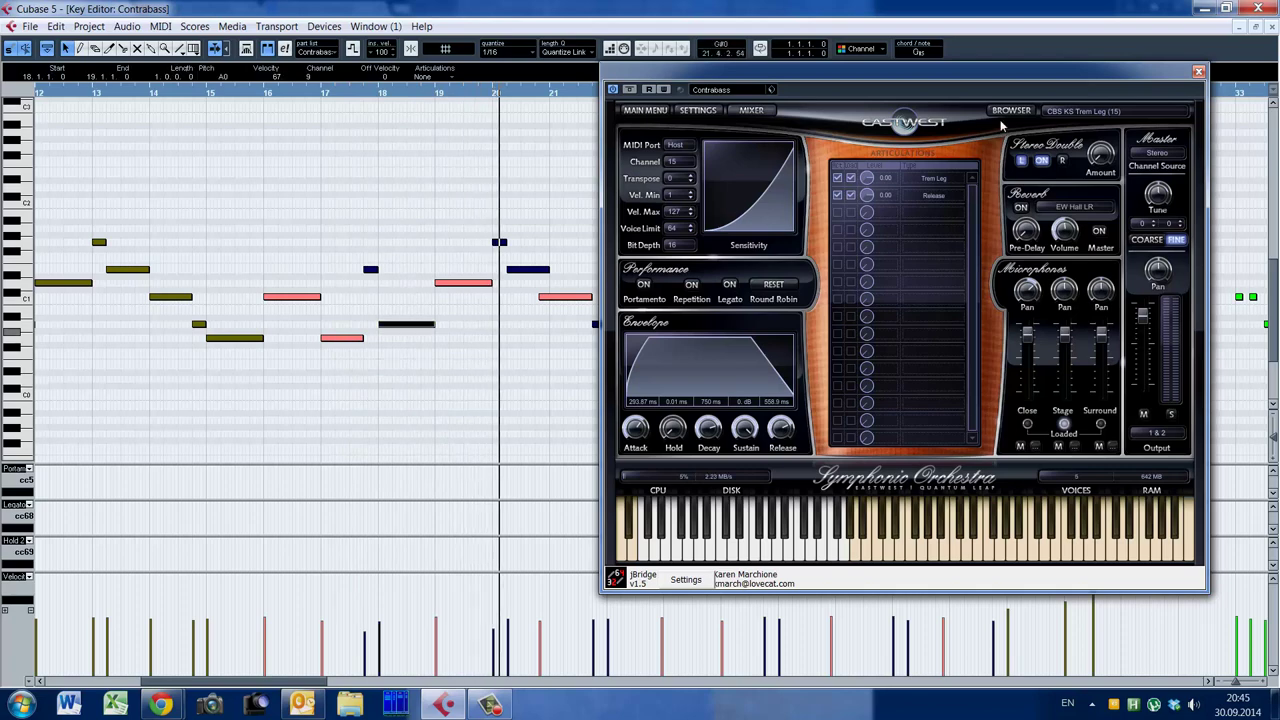
left_click(1085, 112)
left_click(1088, 110)
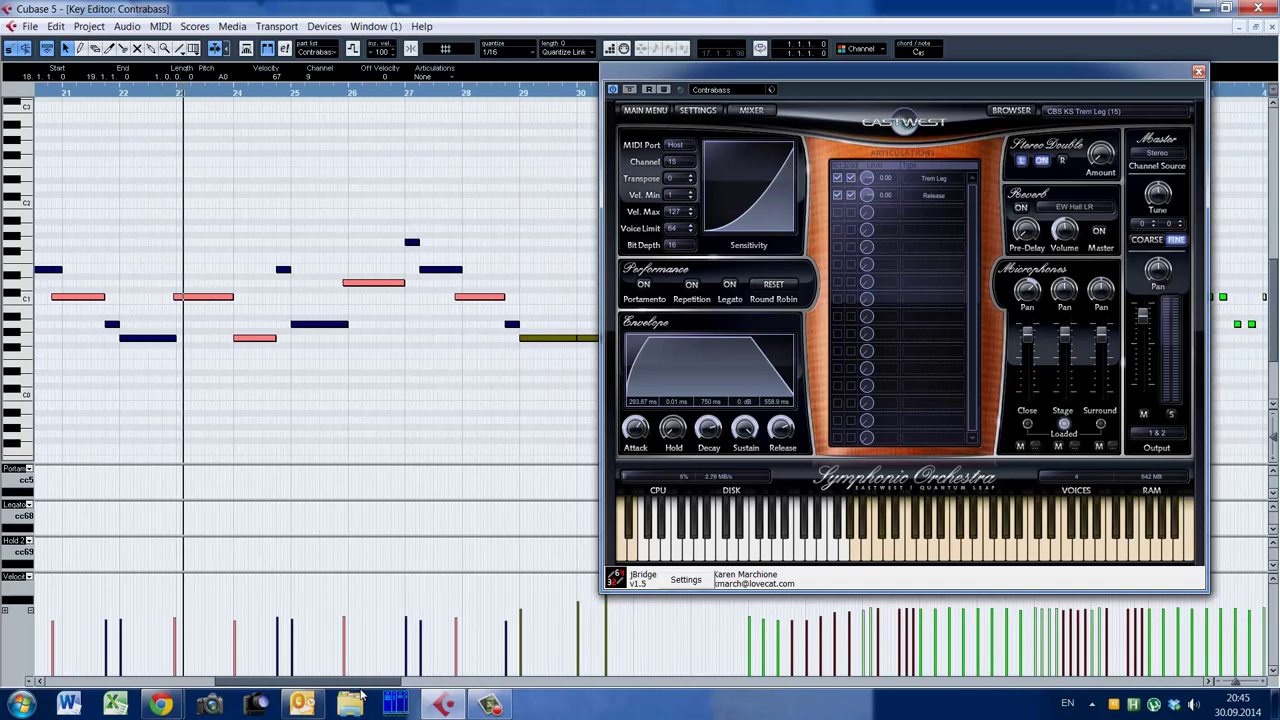
left_click_drag(343, 682, 293, 682)
left_click(258, 420)
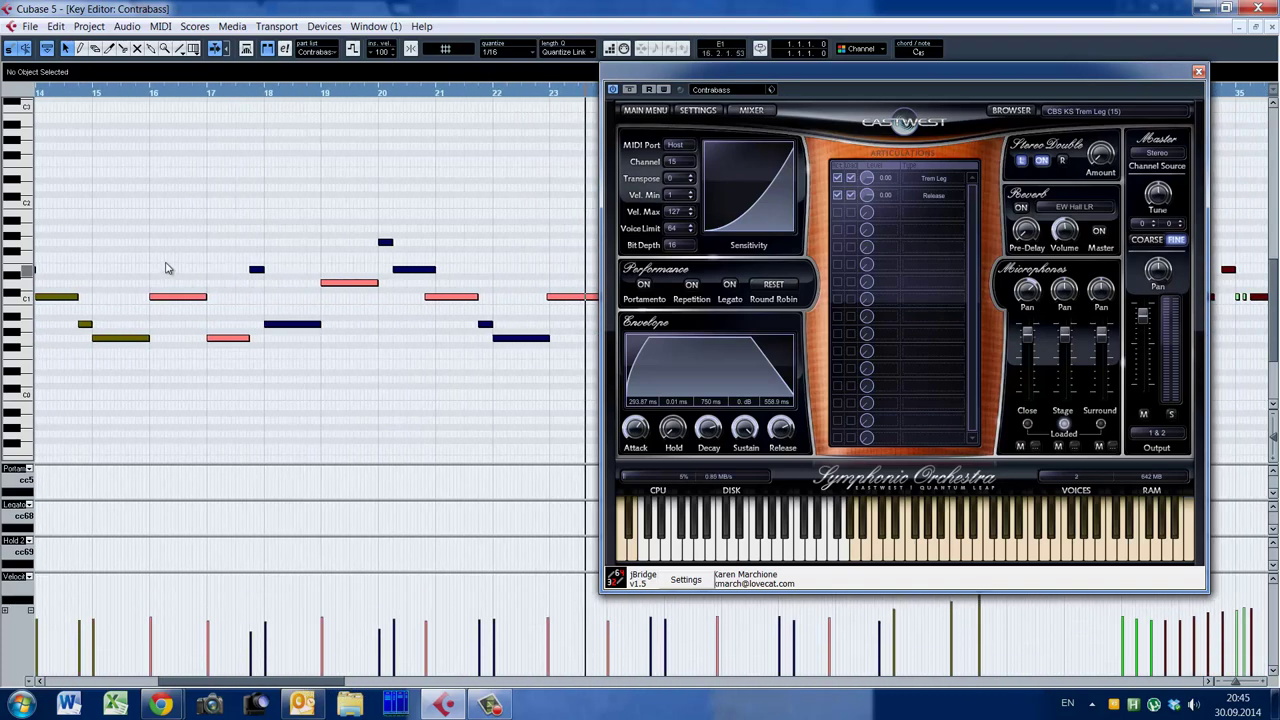
Try extending the C1 note in bar 16 back to a start of 15. 3. 3. 22, and restore its start to 16. 1. 1. 0
left_click(164, 300)
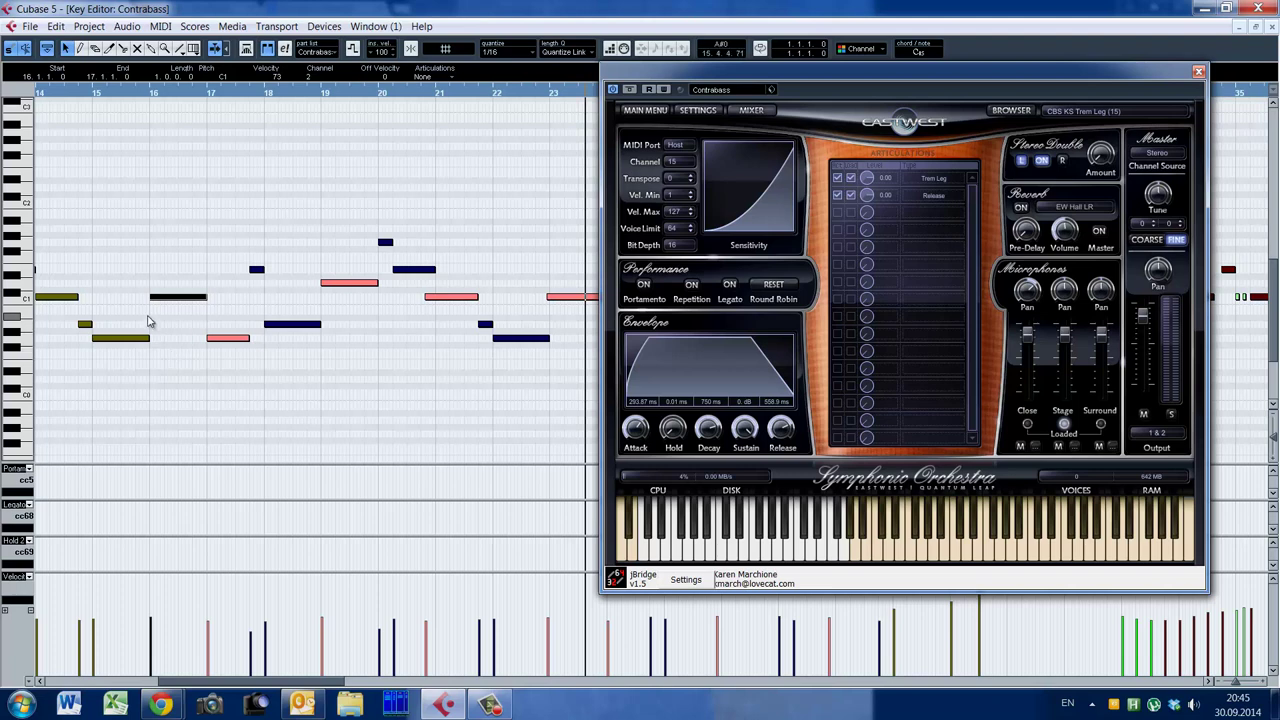
left_click_drag(150, 302, 130, 300)
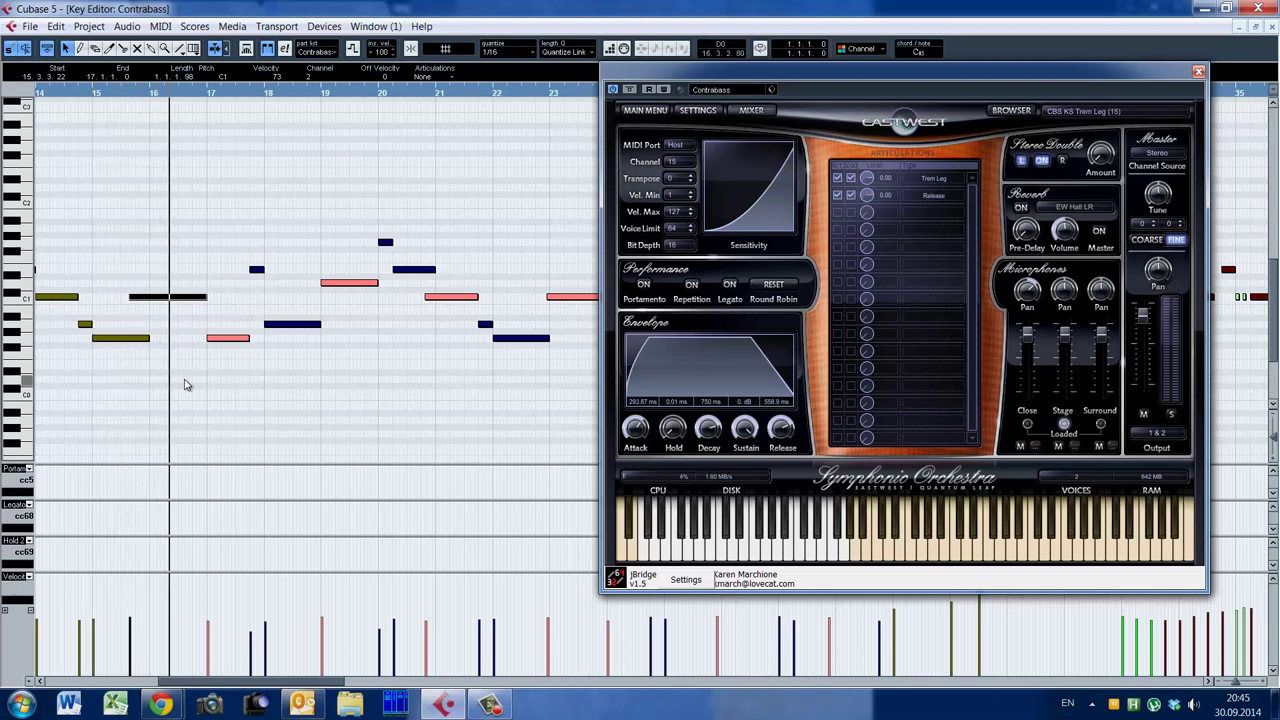
left_click_drag(130, 298, 125, 302)
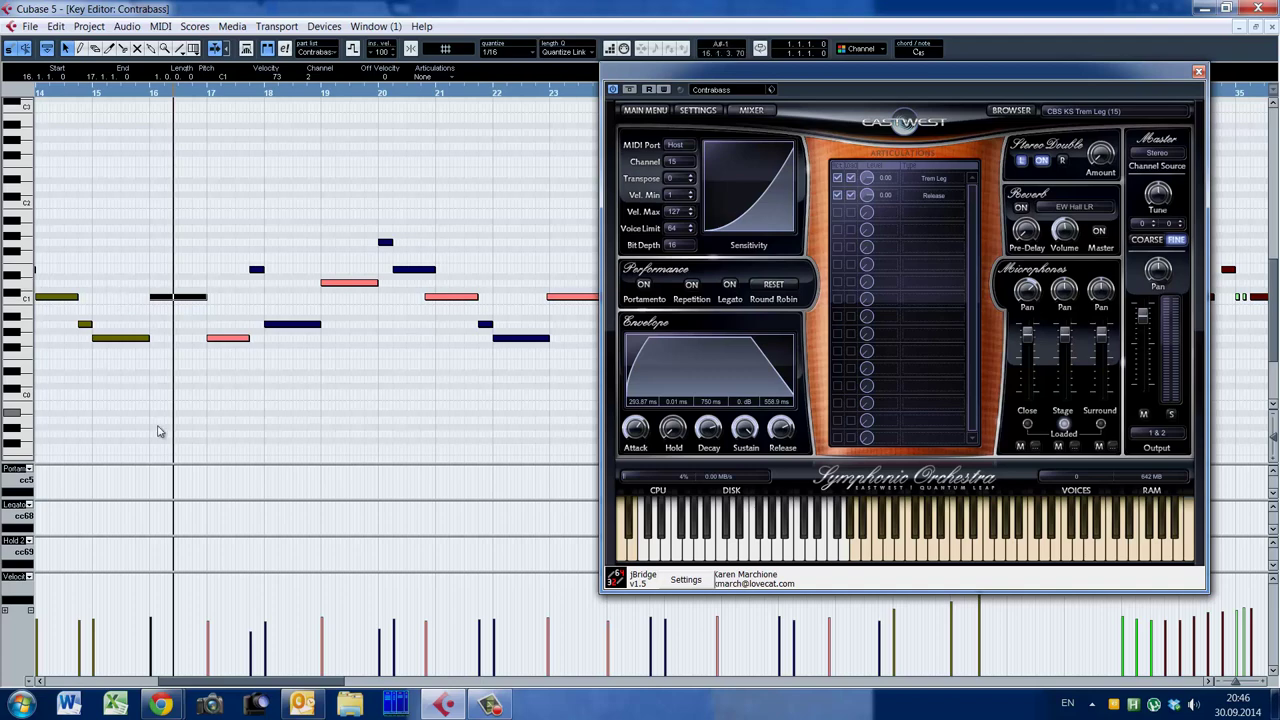
Select the short G0 note in bar 30, clear the selection and play the G0 notes from bar 29
left_click_drag(203, 684, 281, 702)
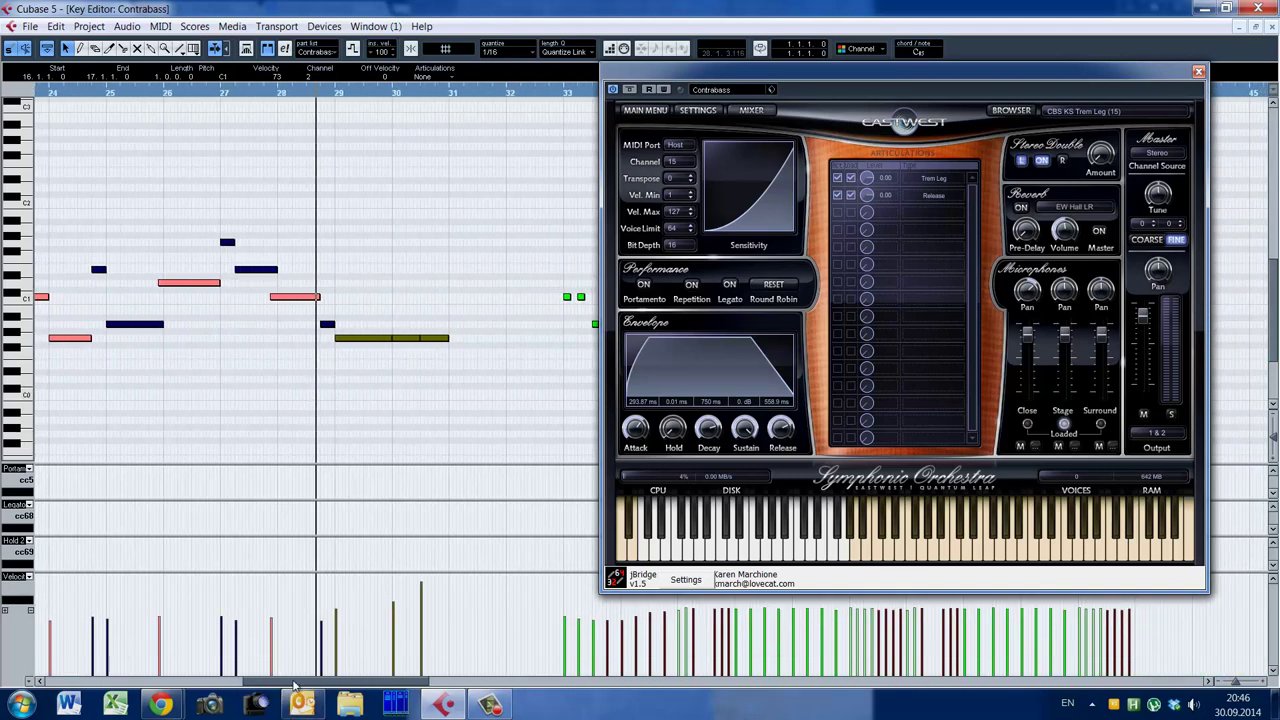
scroll(251, 423, "right", 2)
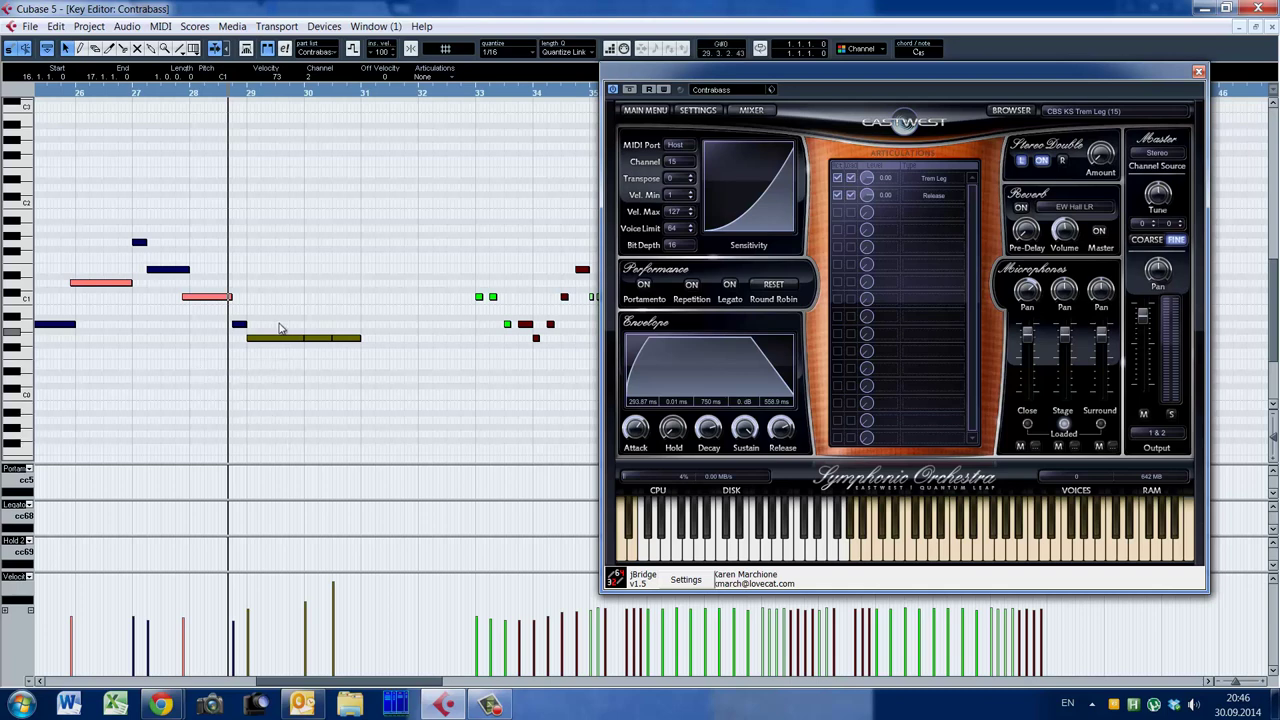
left_click_drag(280, 360, 282, 364)
left_click_drag(307, 322, 358, 370)
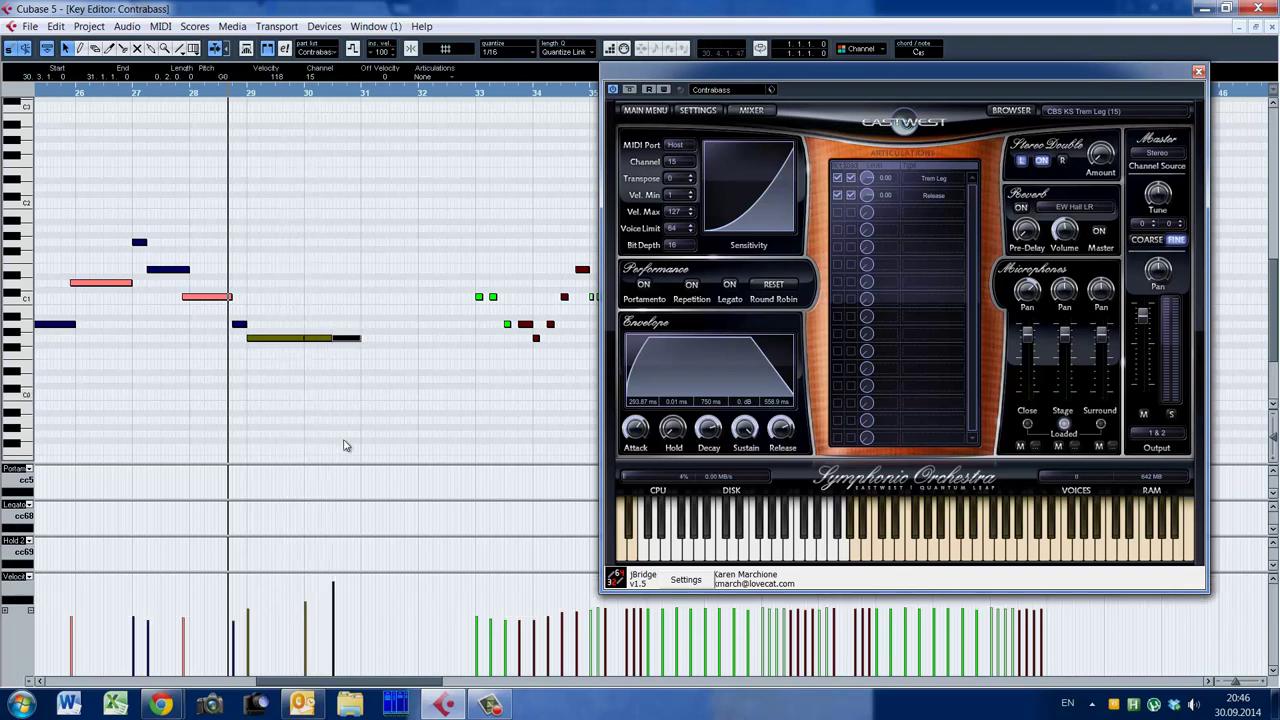
left_click(228, 403)
left_click(223, 409)
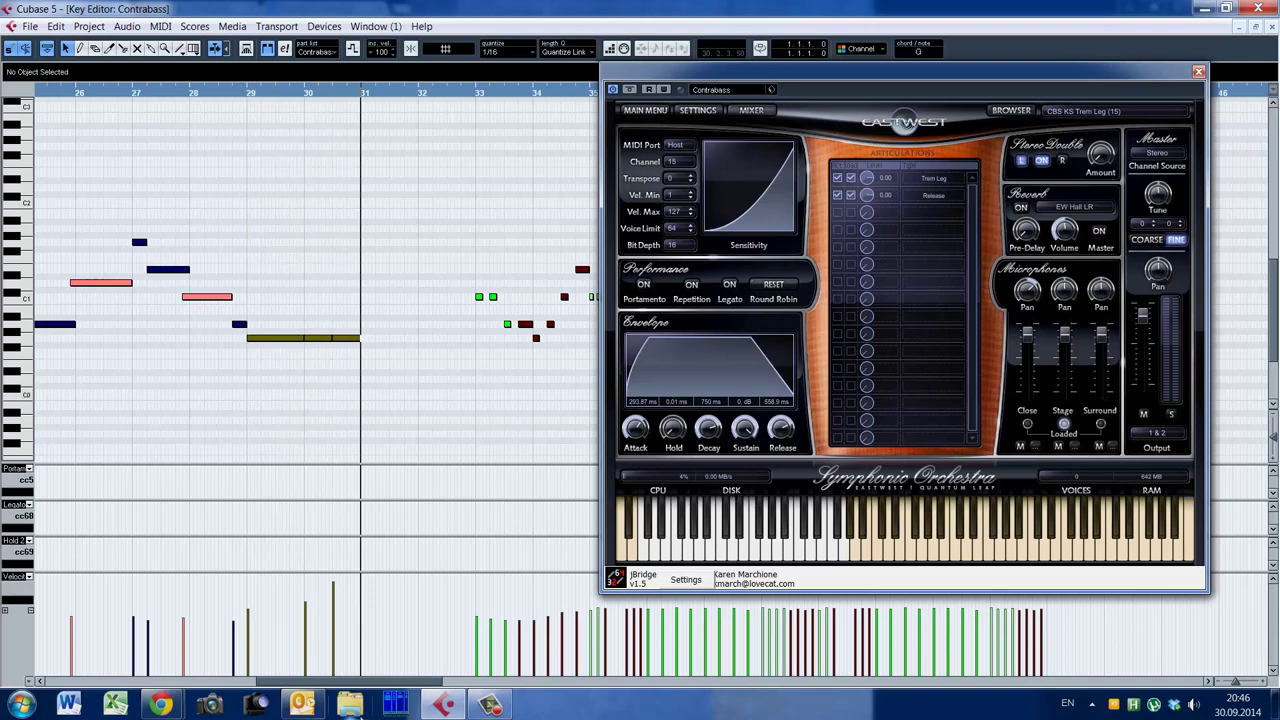
left_click_drag(360, 683, 297, 677)
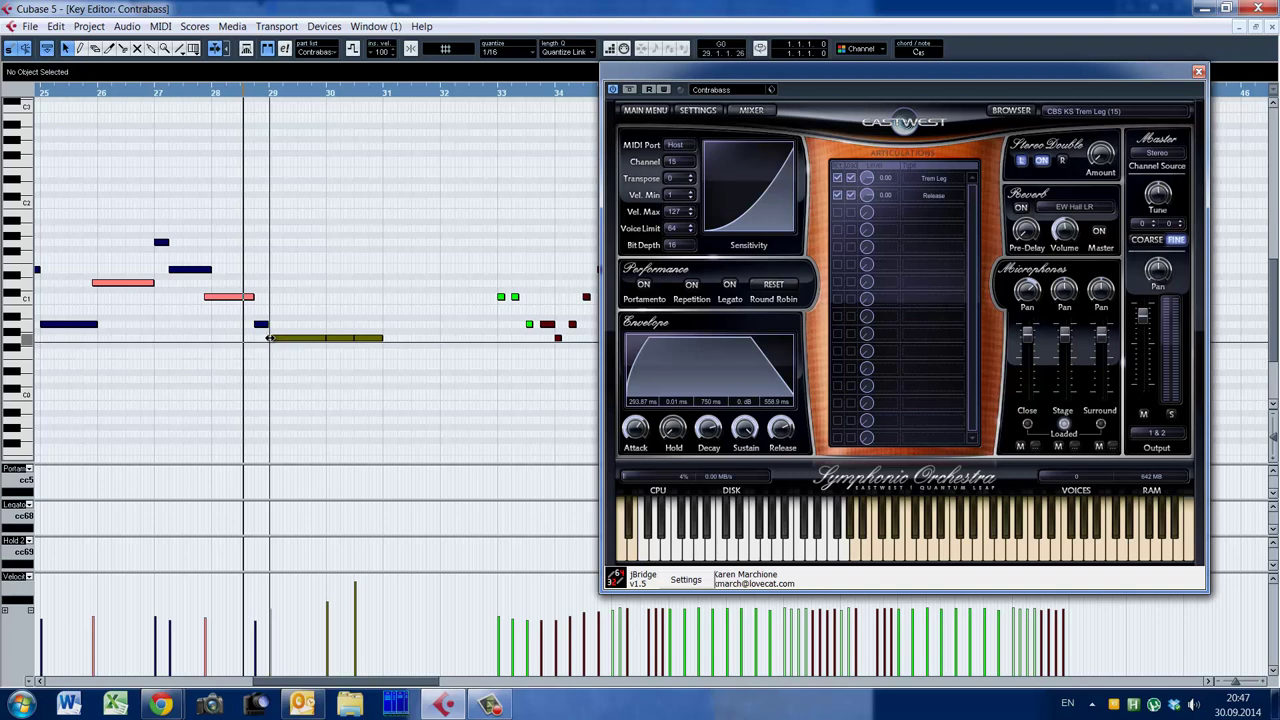
left_click(330, 338)
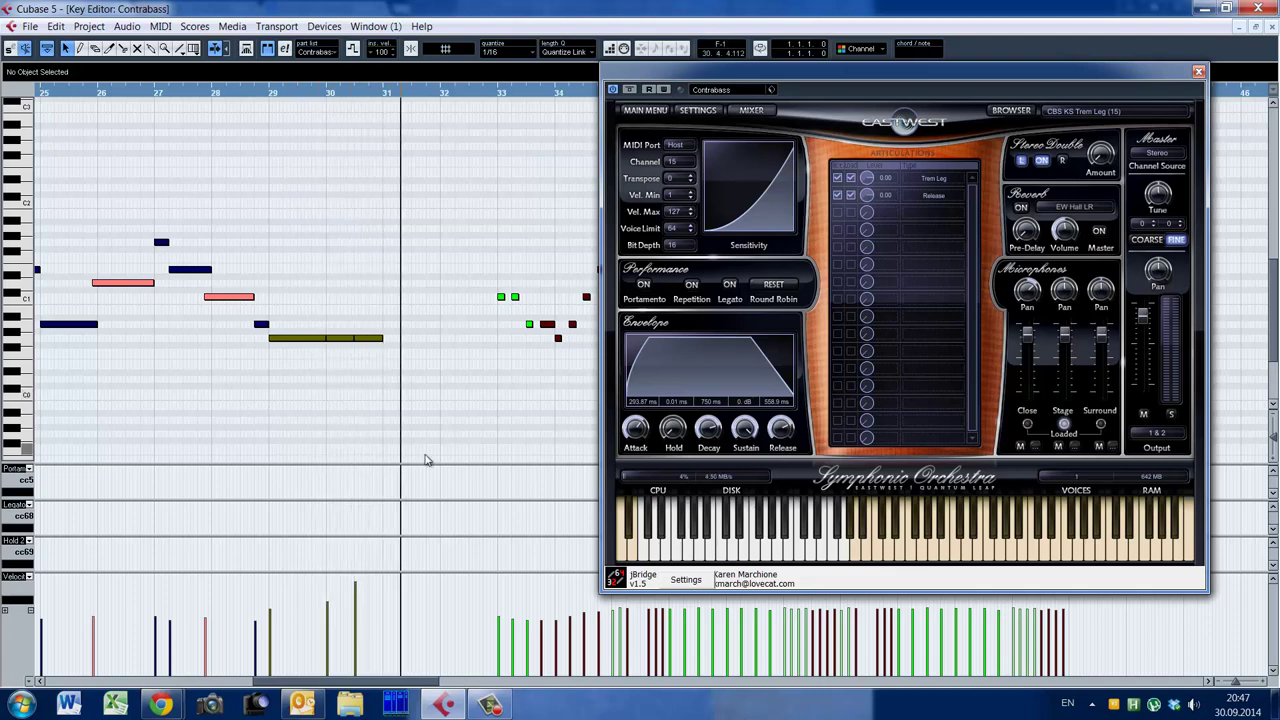
Play the Contrabass passage from bar 33 and check the contrabass articulation list
left_click_drag(286, 681, 343, 685)
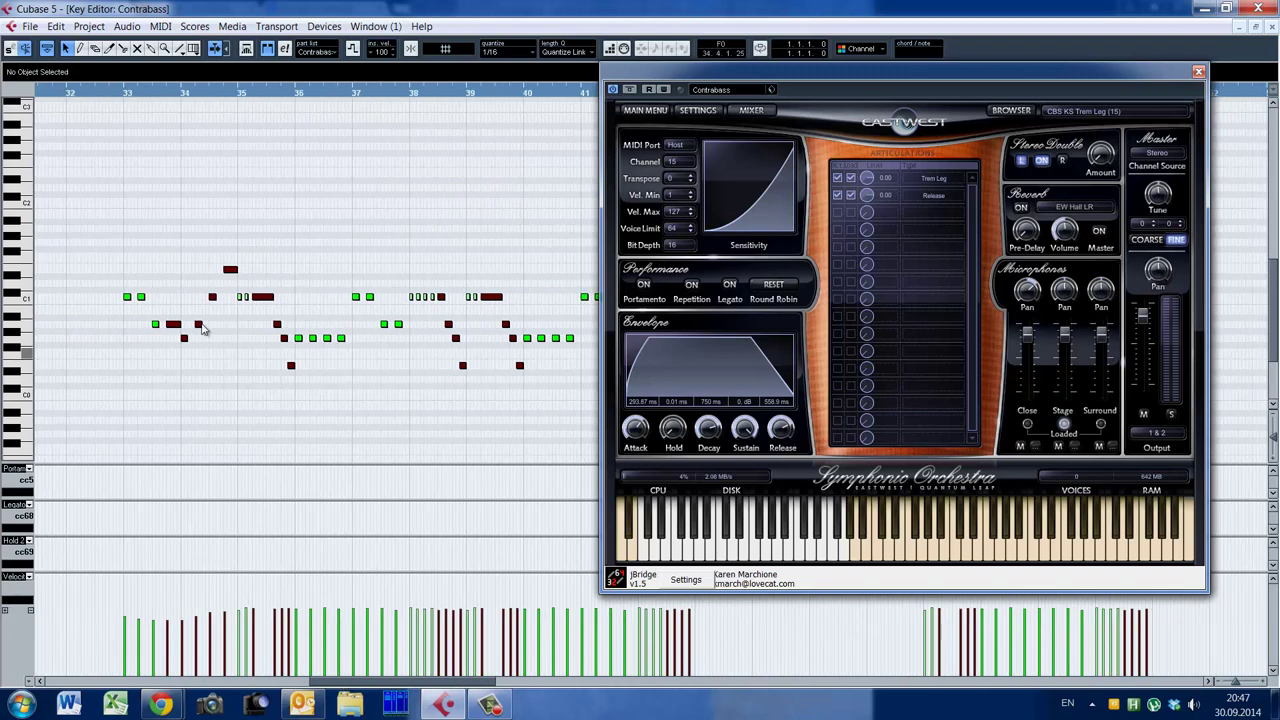
left_click(113, 94)
left_click(1100, 116)
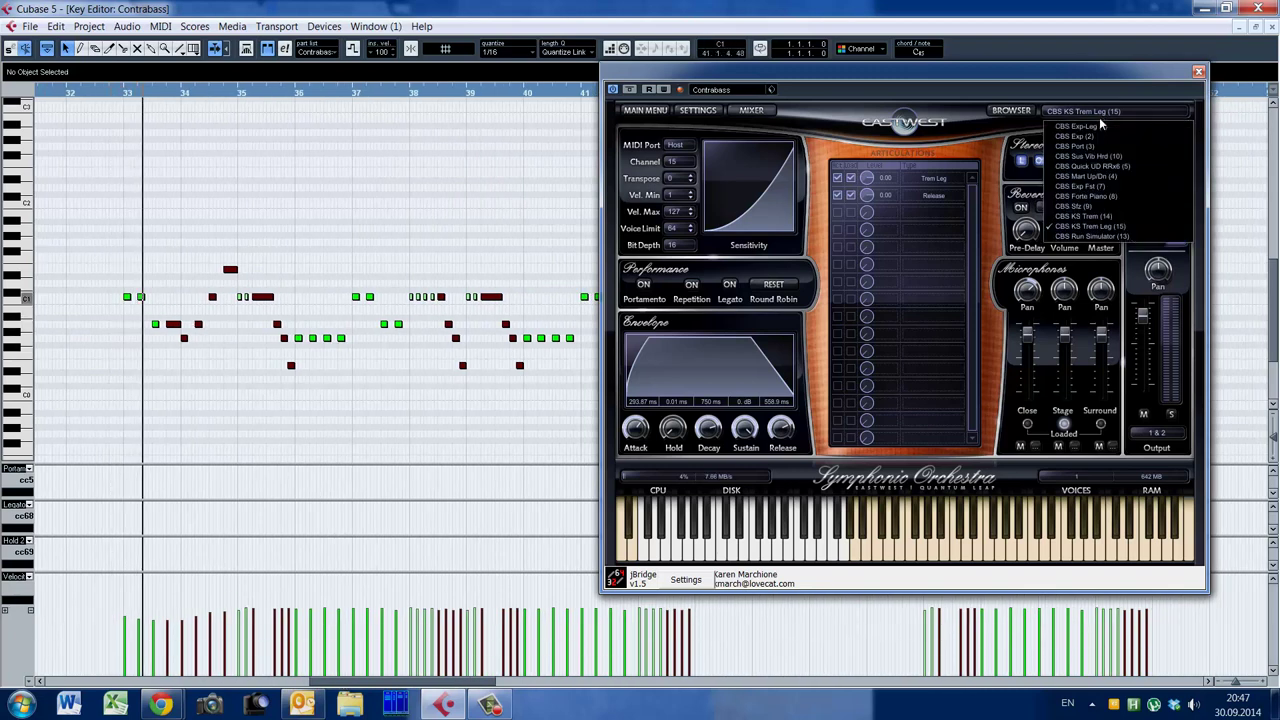
left_click(1099, 112)
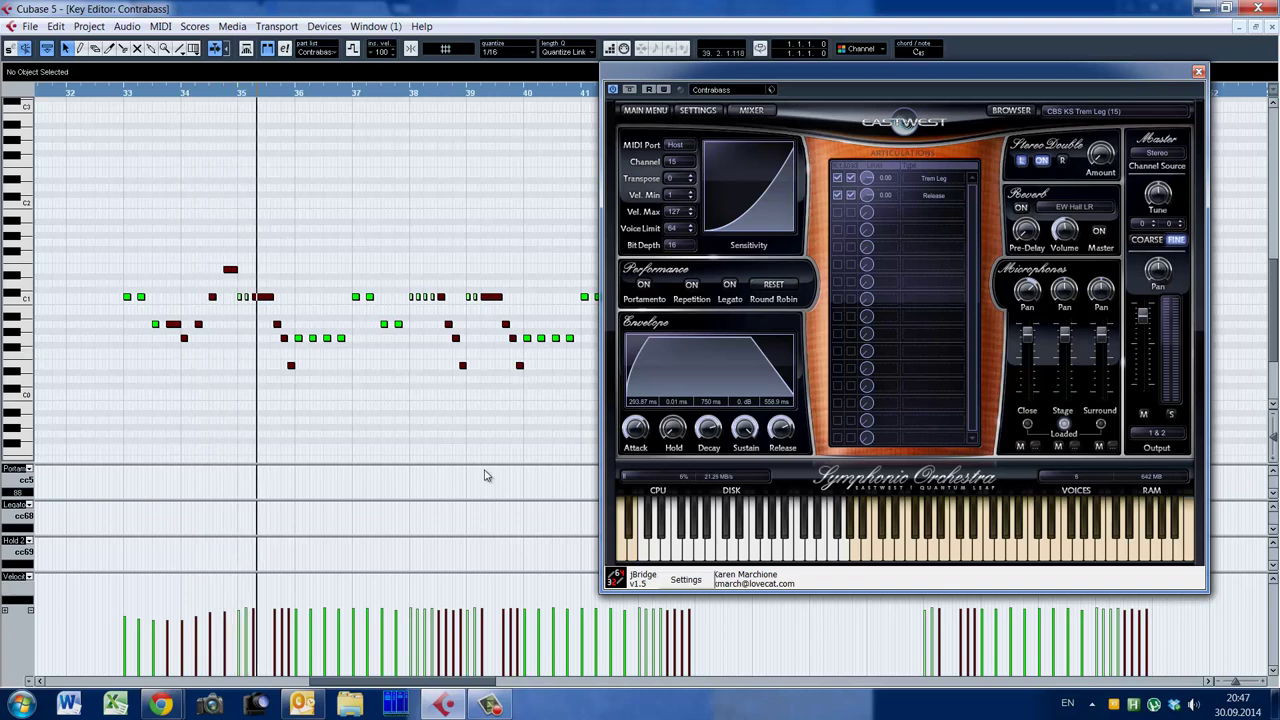
Play the Contrabass passage from just before bar 56
left_click_drag(350, 686, 541, 700)
left_click(144, 92)
left_click(148, 343)
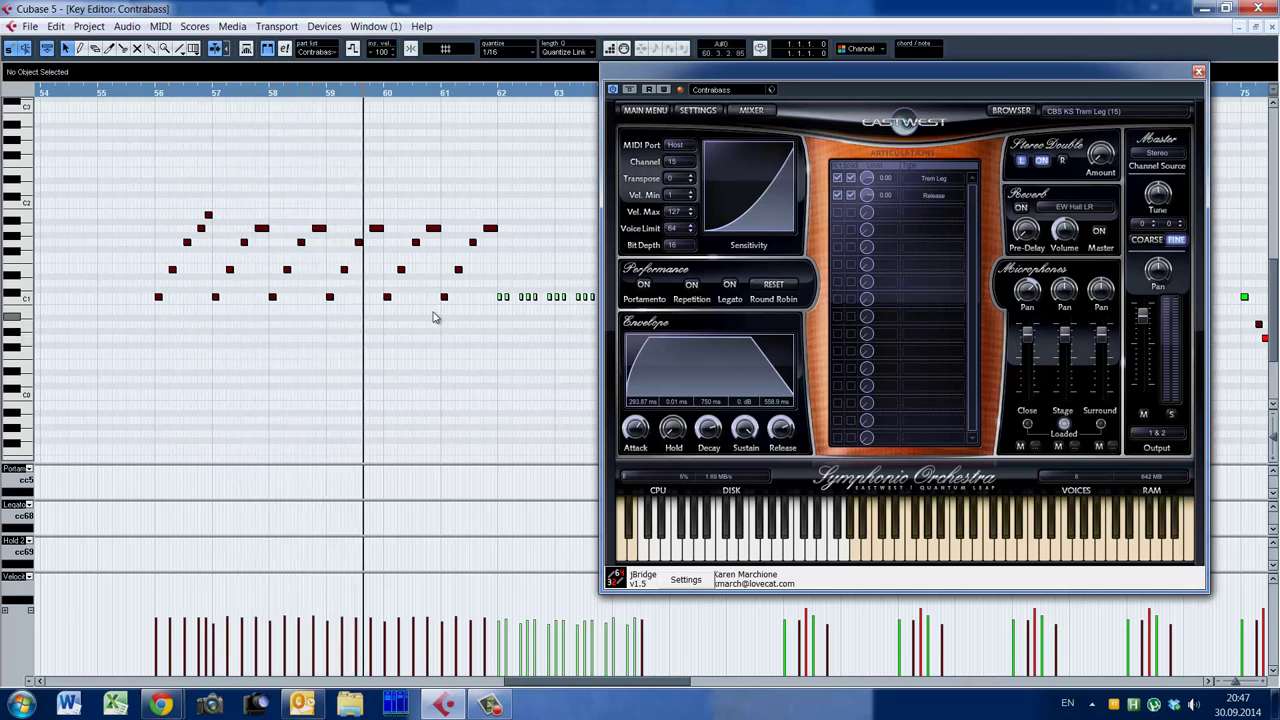
Assign the C1 notes at the starts of bars 57 to 61 to channel 4 and replay the passage
left_click_drag(462, 308, 199, 287)
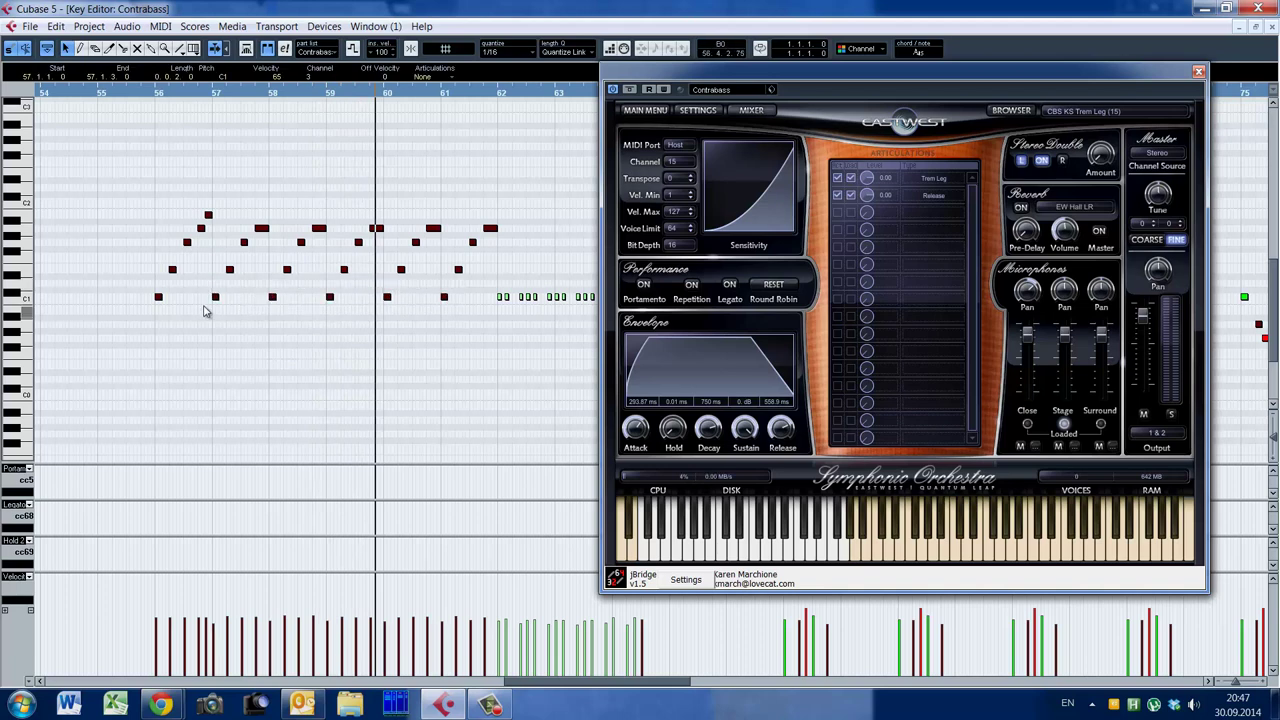
left_click(174, 320)
left_click_drag(141, 322, 463, 296)
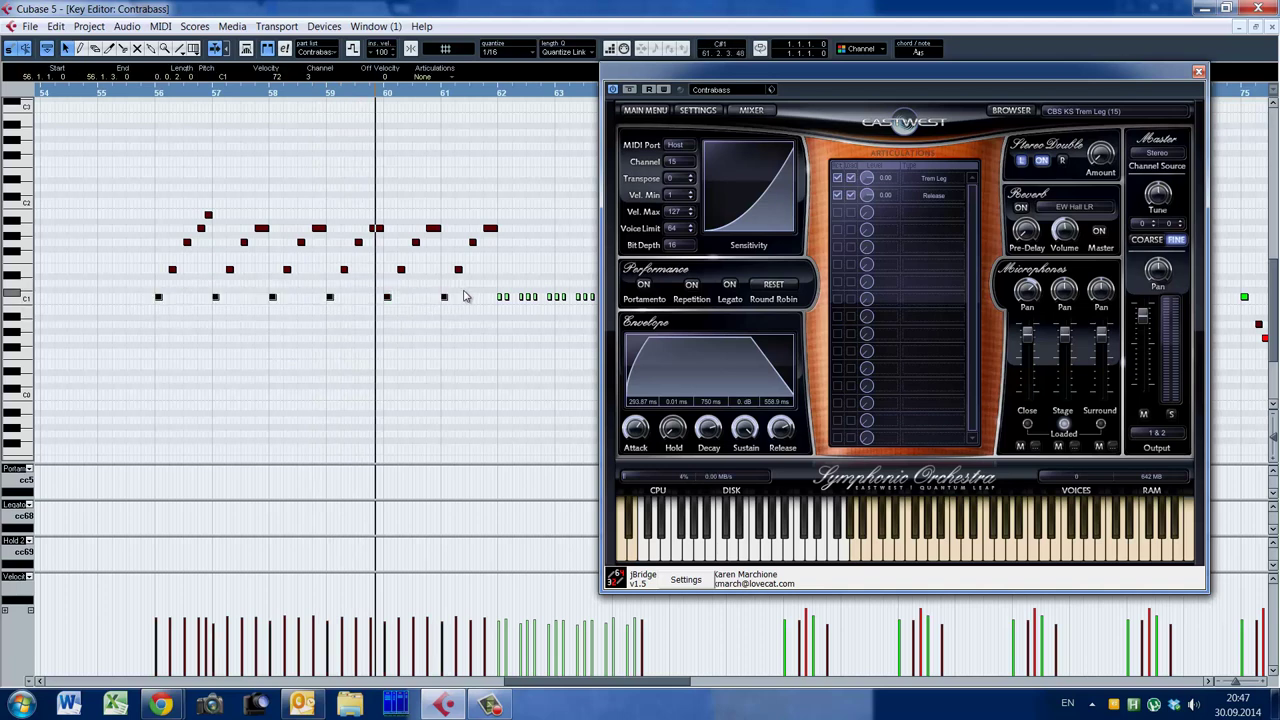
left_click(197, 345)
left_click_drag(195, 335, 465, 294)
left_click(292, 361)
left_click(209, 318, "alt+shift")
key("space")
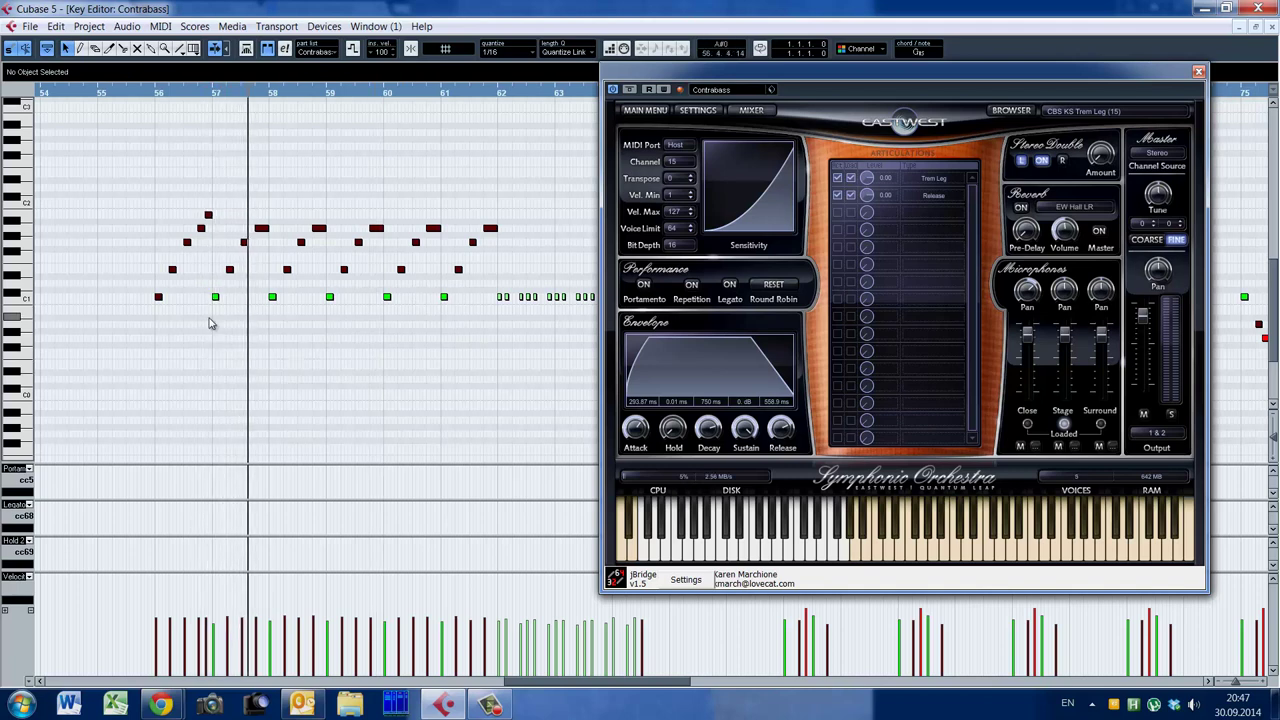
left_click_drag(204, 341, 452, 302)
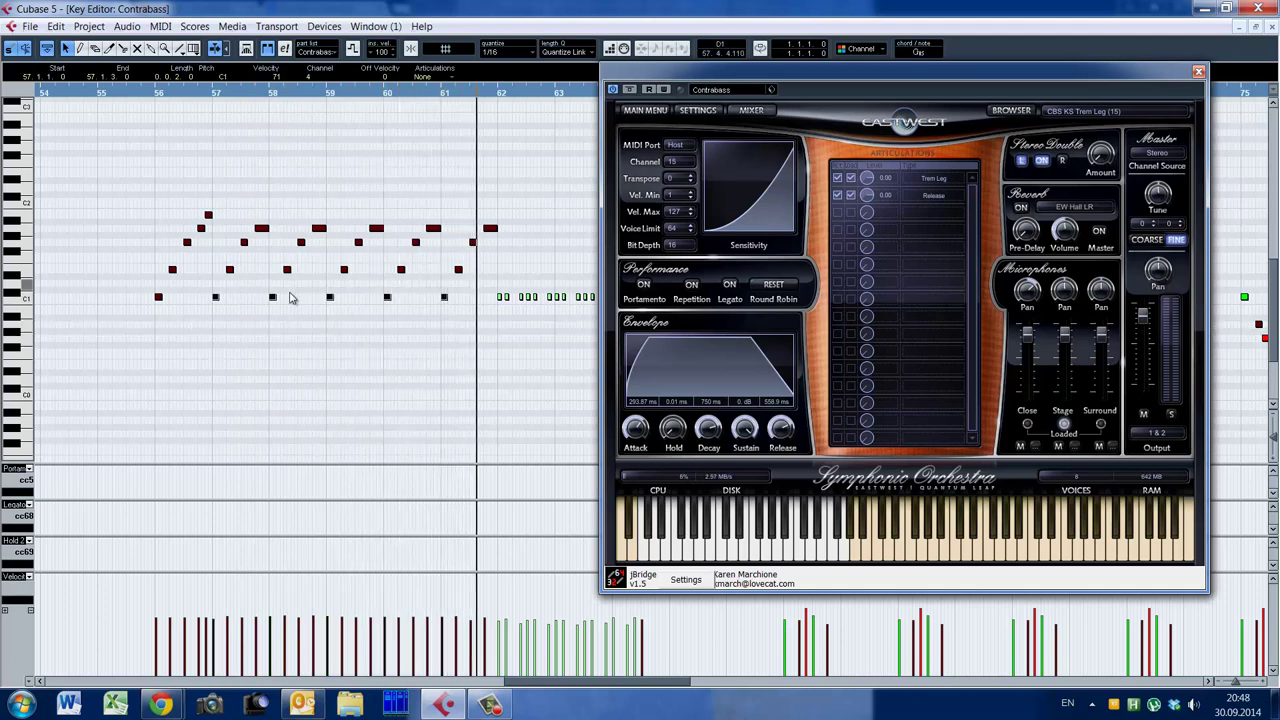
left_click(305, 326)
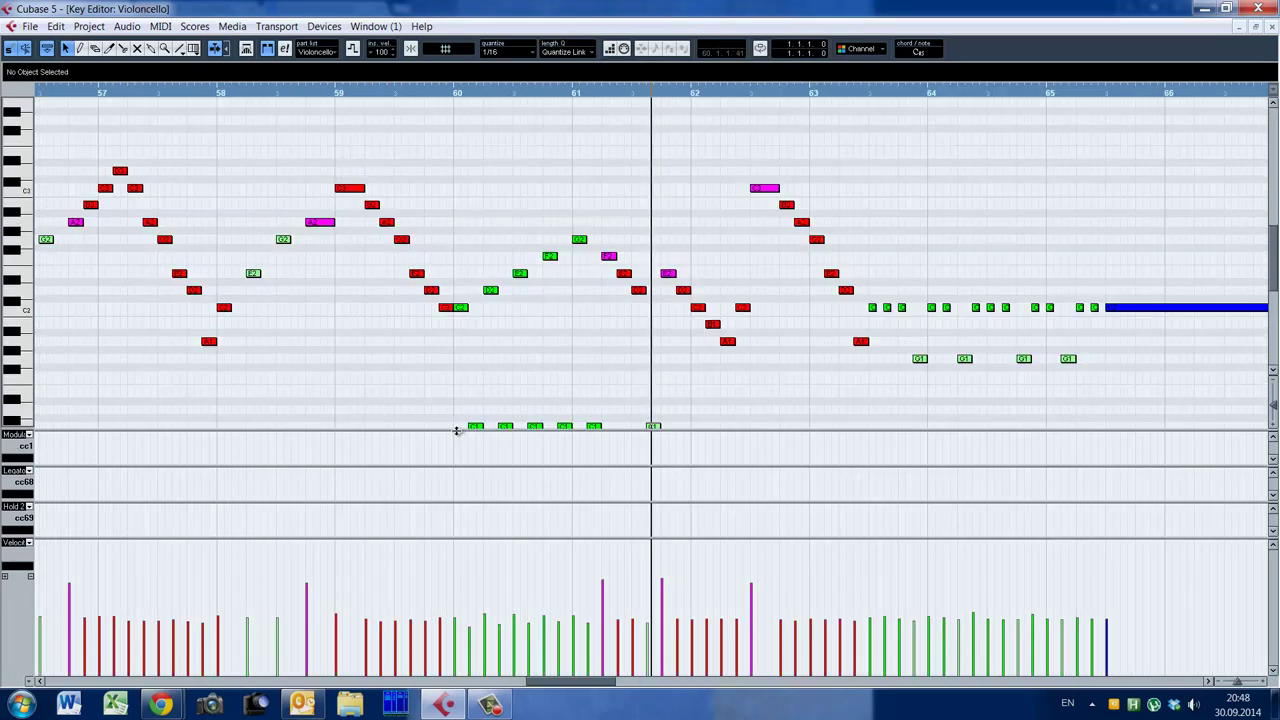
In the Violoncello part, pull the start of the D2 note in bar 55 back to 54. 4. 4. 74 and audition it
mouse_move(573, 690)
left_mouse_down()
mouse_move(535, 686)
mouse_move(551, 686)
left_mouse_up()
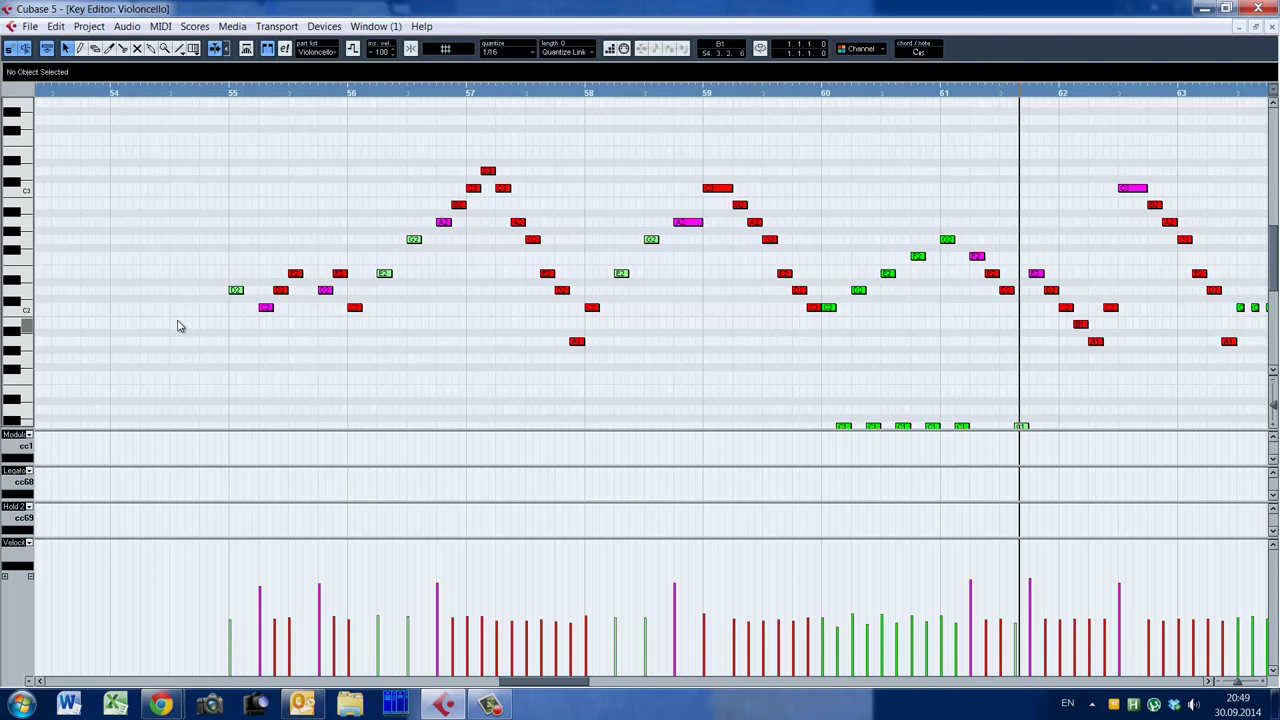
key("alt+shift")
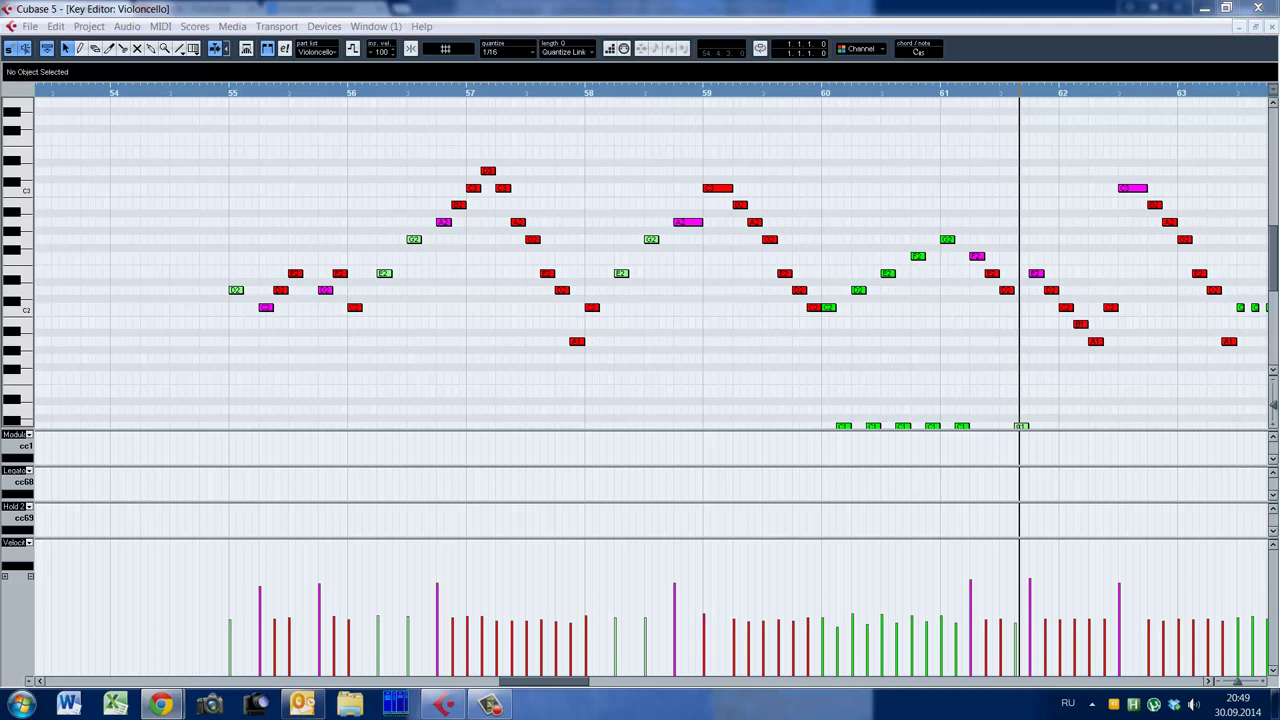
left_click(202, 250)
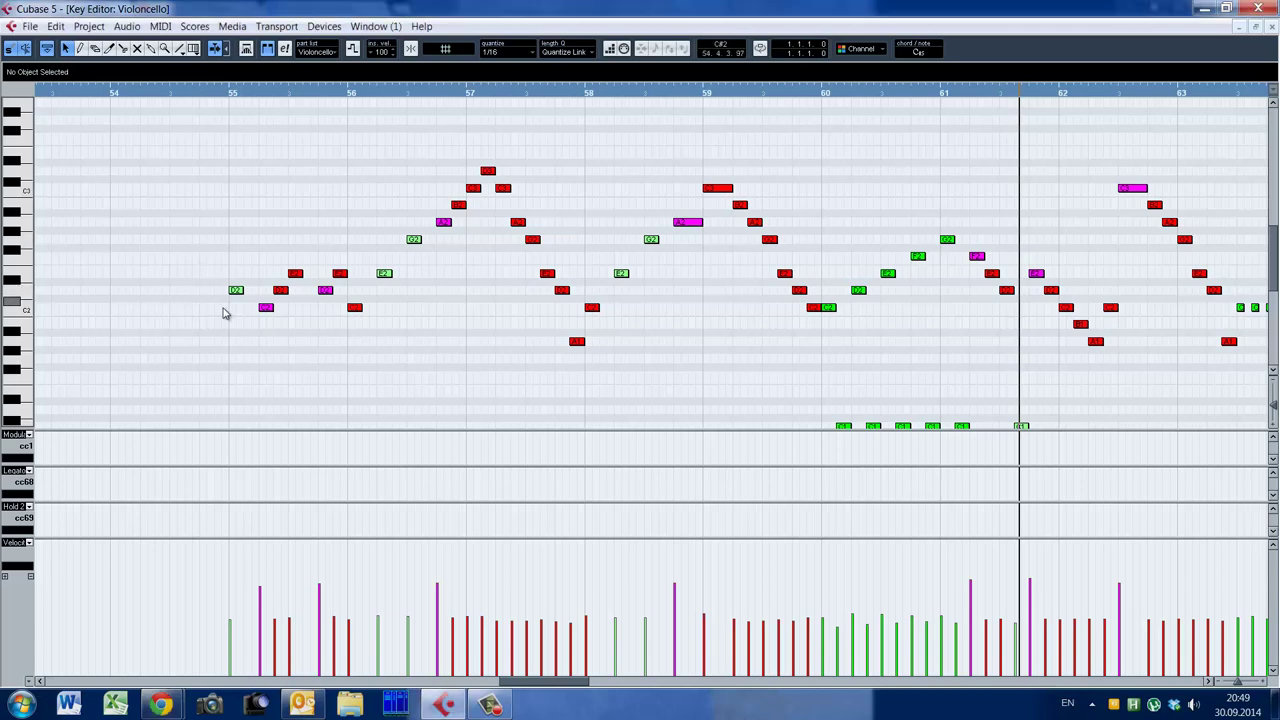
left_click_drag(189, 250, 222, 330)
left_click_drag(231, 290, 229, 290)
left_click(215, 331, "alt+shift")
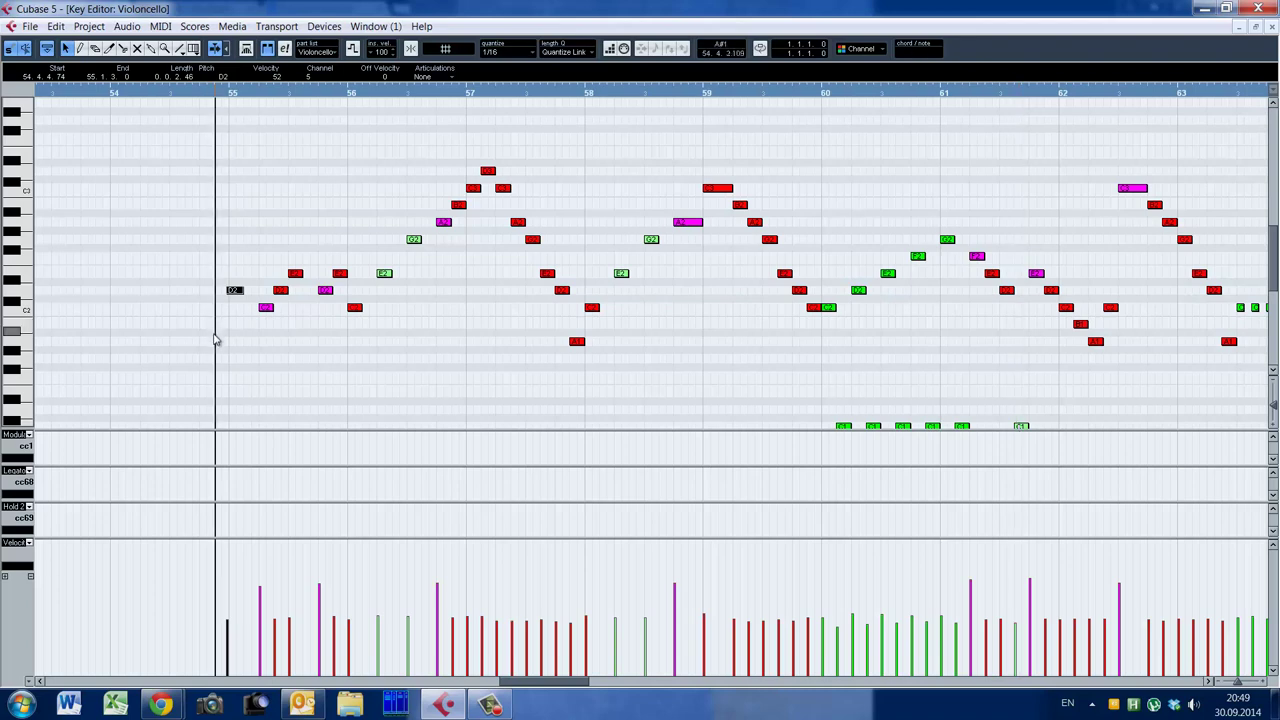
Try a start of 54. 4. 4. 98 for the D2 note and undo both start changes
key("h")
key("h")
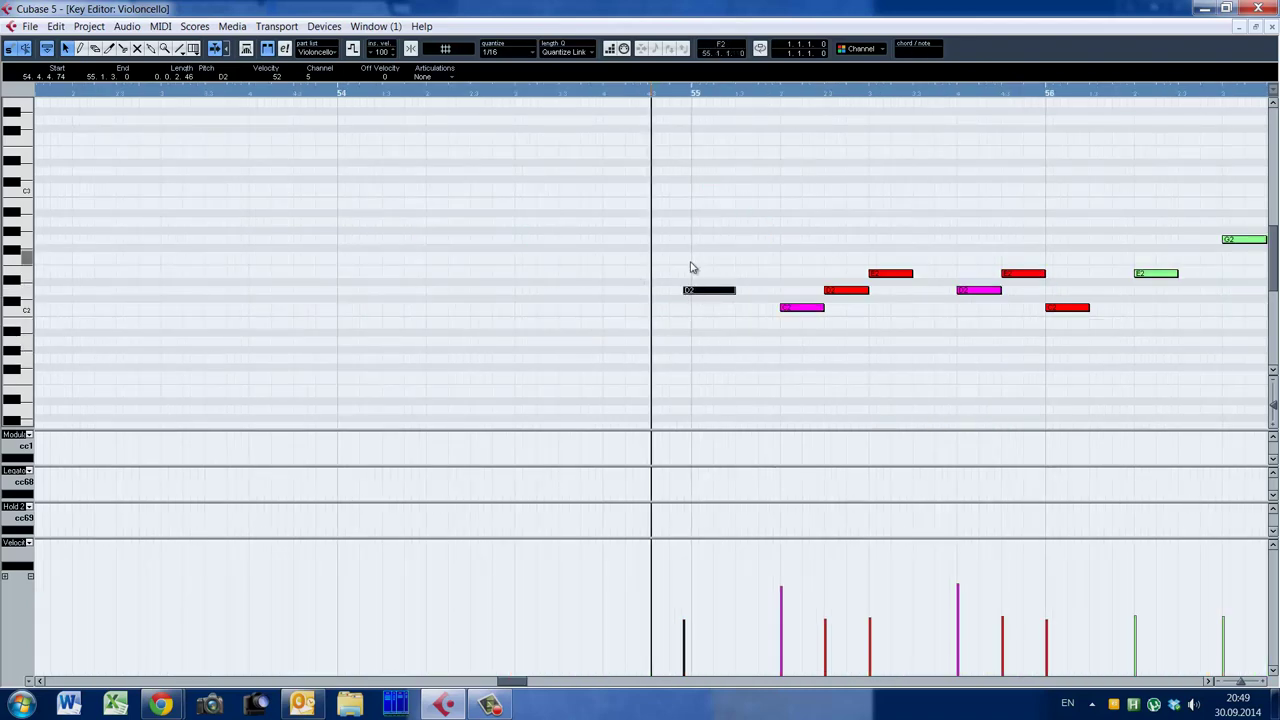
left_click_drag(685, 290, 690, 290)
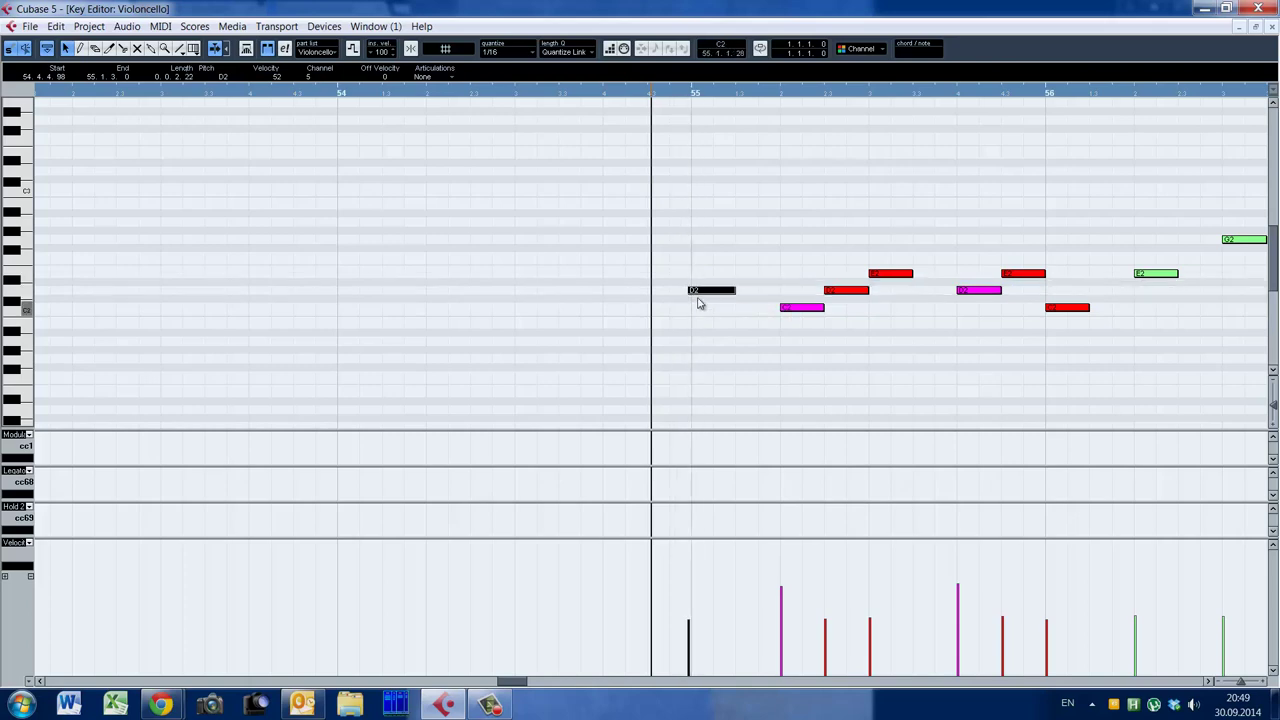
left_click(697, 93)
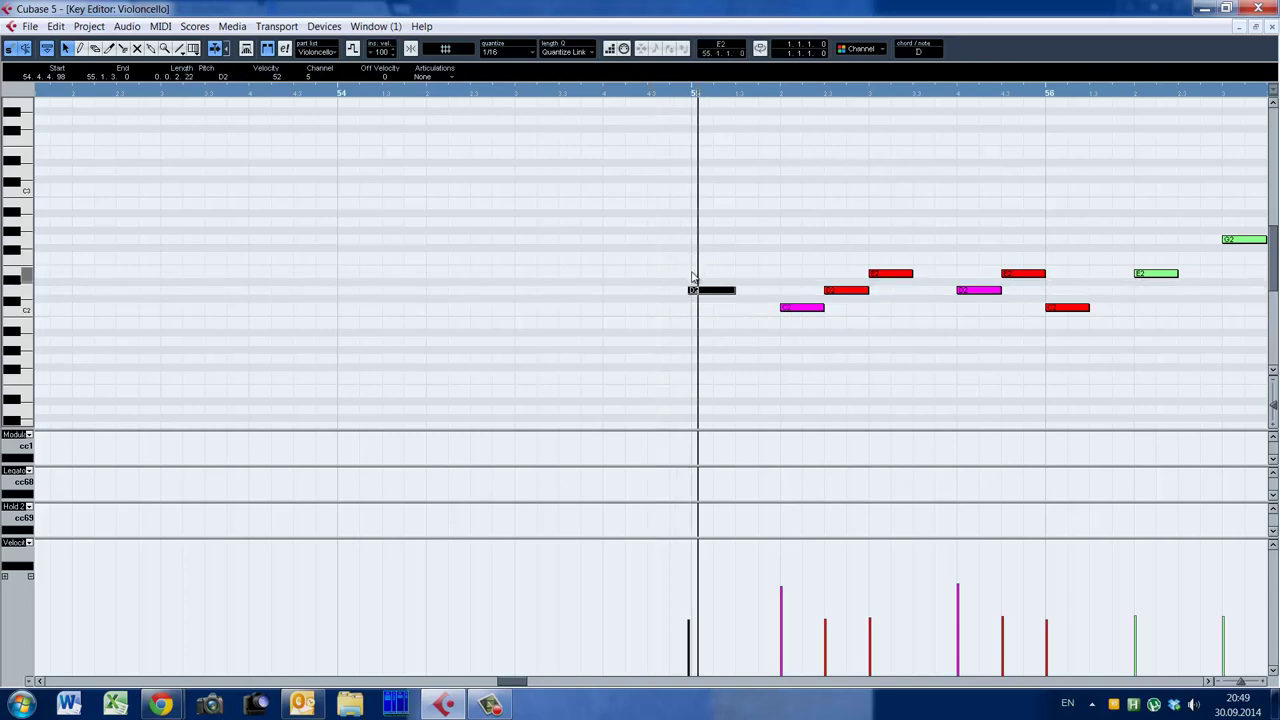
key("ctrl+z")
key("ctrl+z")
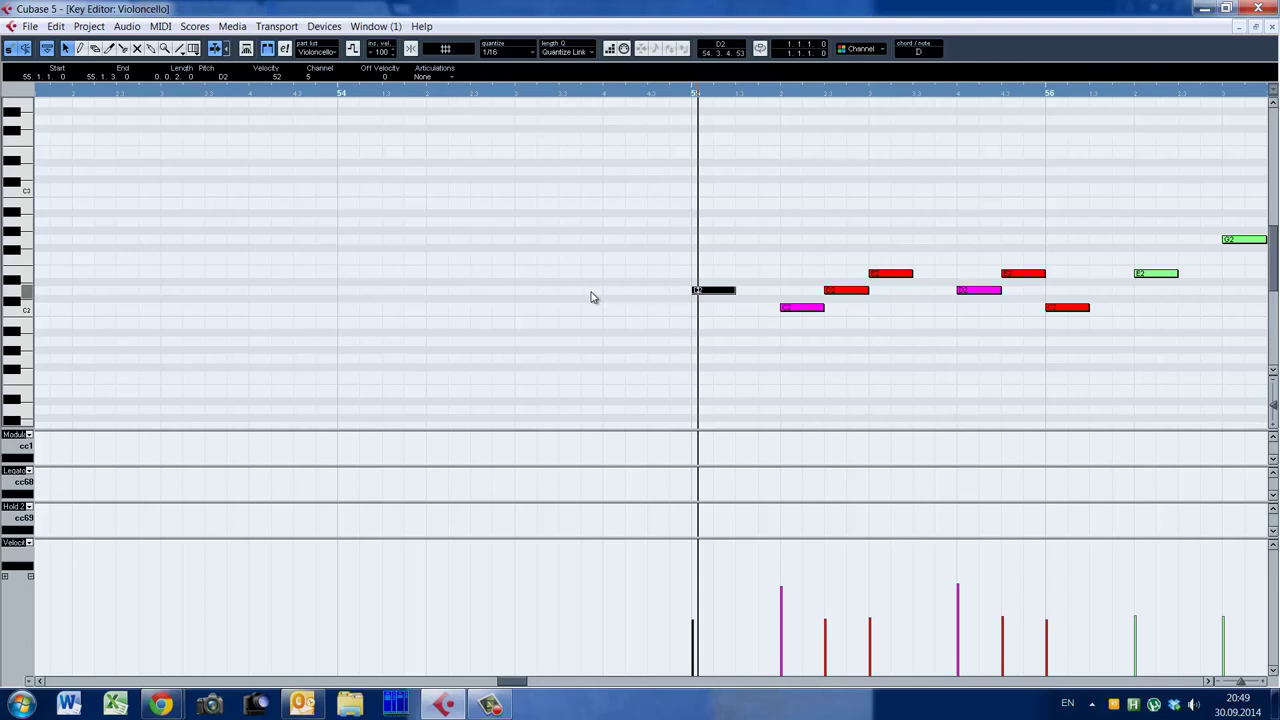
Toggle Run in existing auxhost in the Cello instrument's jBridge settings and close the instrument window
key("alt+shift")
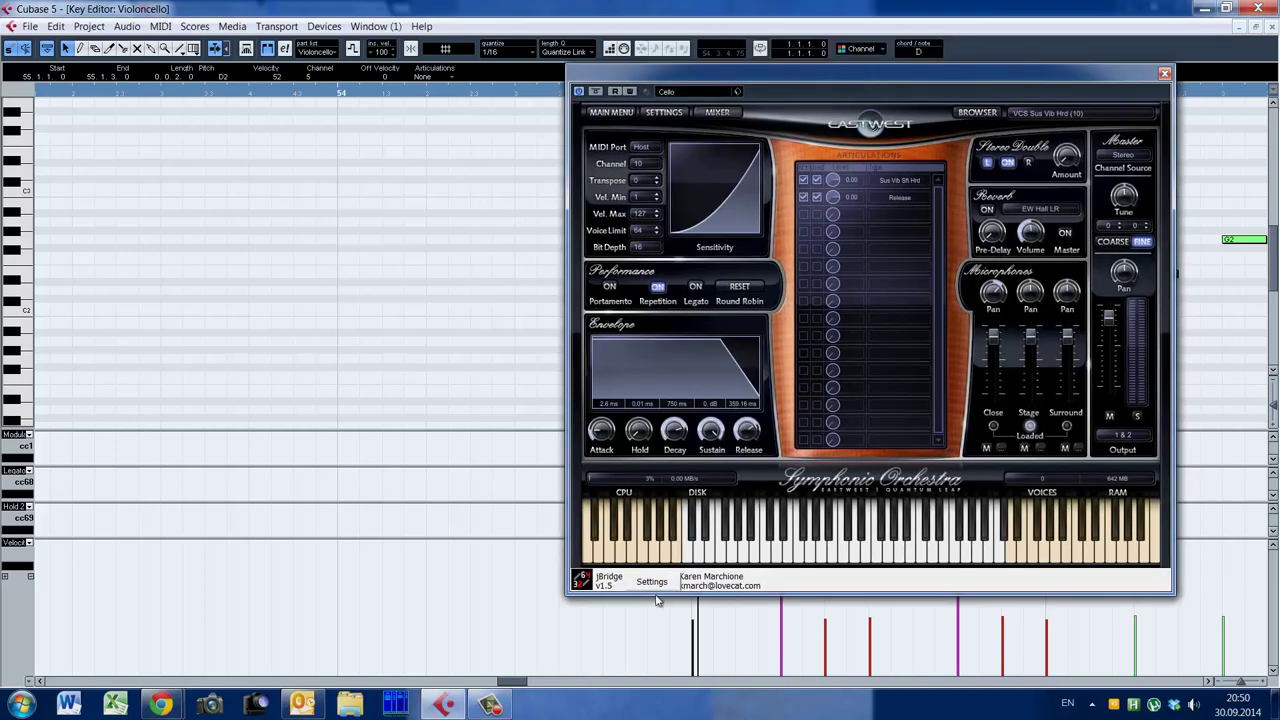
left_click(655, 577)
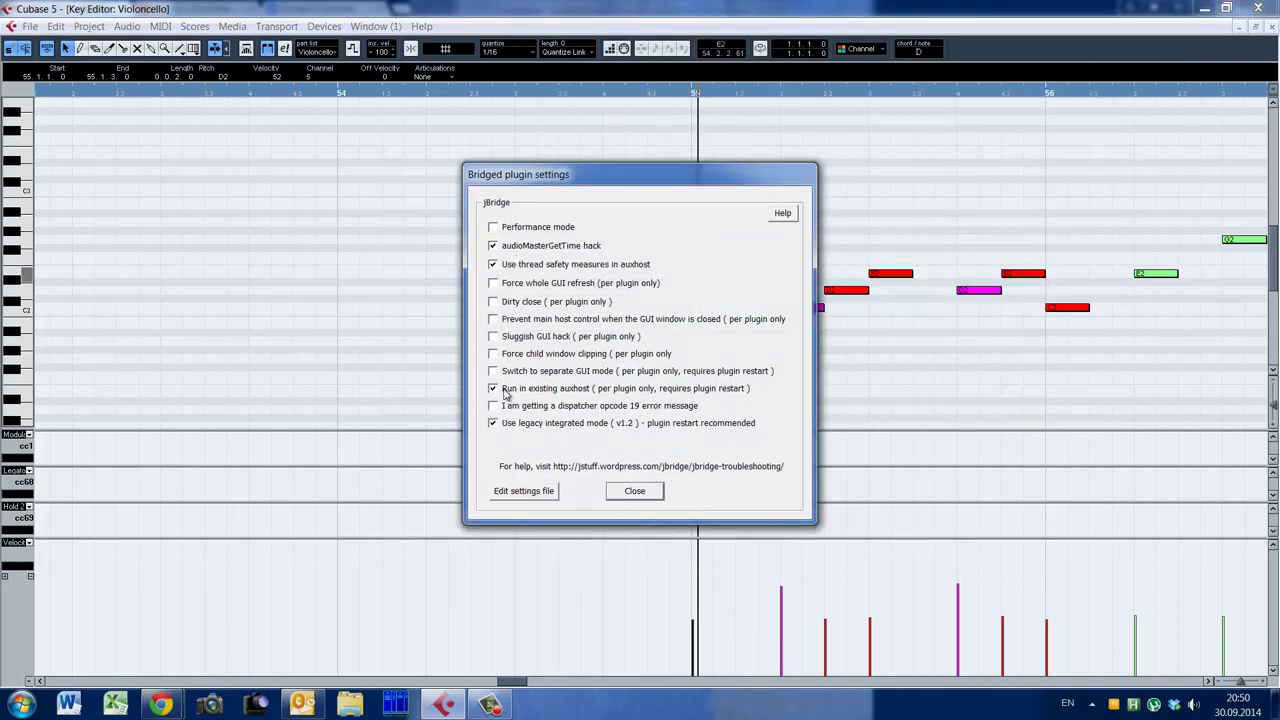
left_click(493, 389)
left_click(642, 491)
left_click(1164, 73)
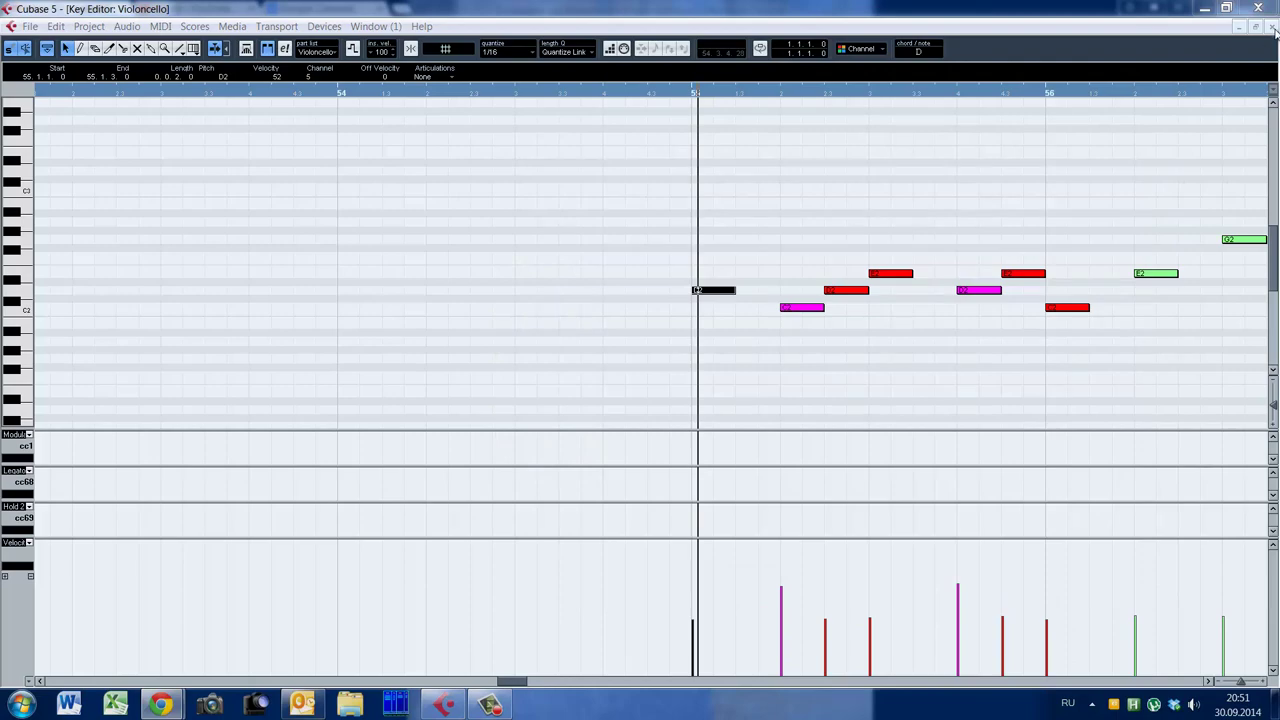
Close the Violoncello part and look through the VST instrument tracks below the orchestral tracks
left_click(928, 225)
left_click(1269, 25)
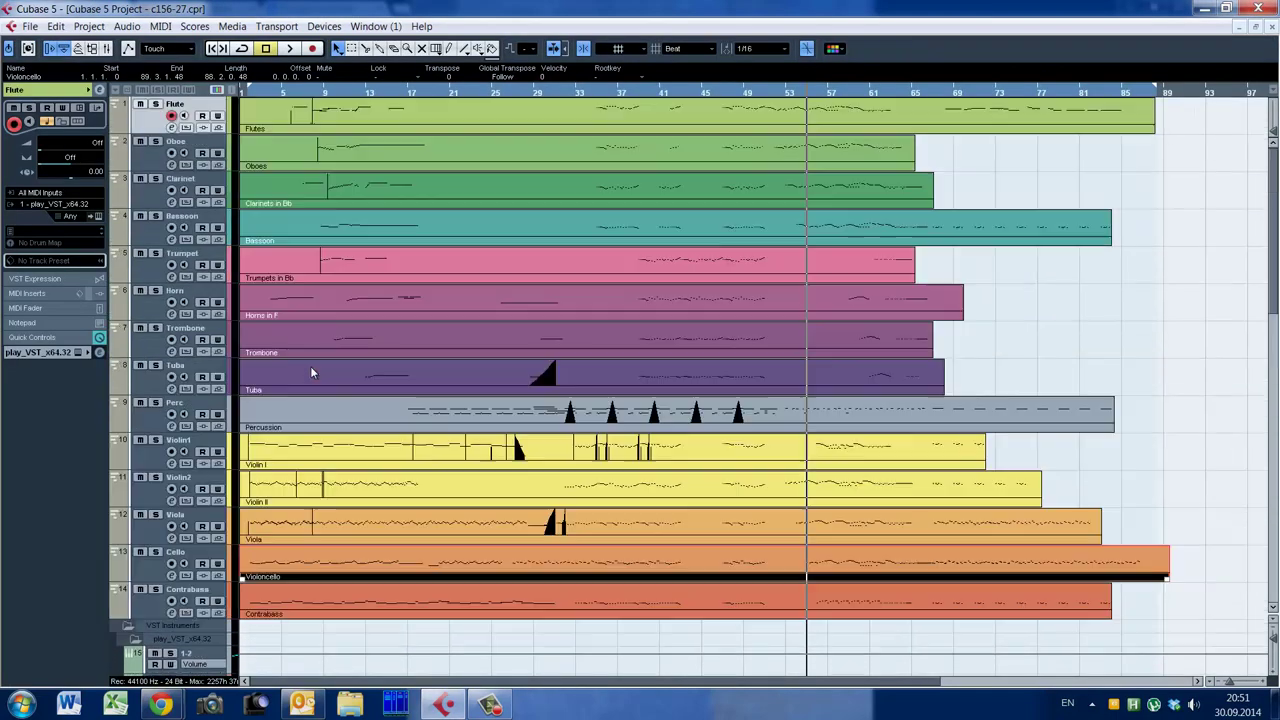
scroll(292, 299, "down", 15)
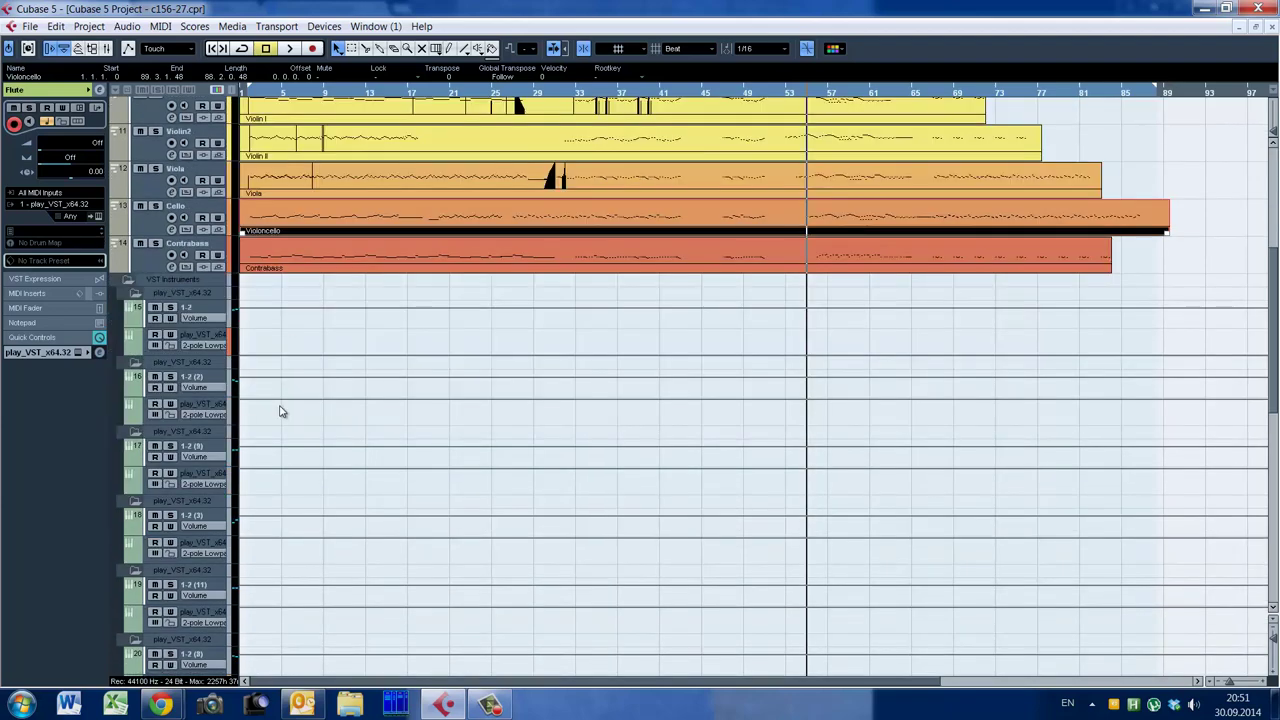
scroll(328, 456, "down", 3)
scroll(312, 446, "up", 13)
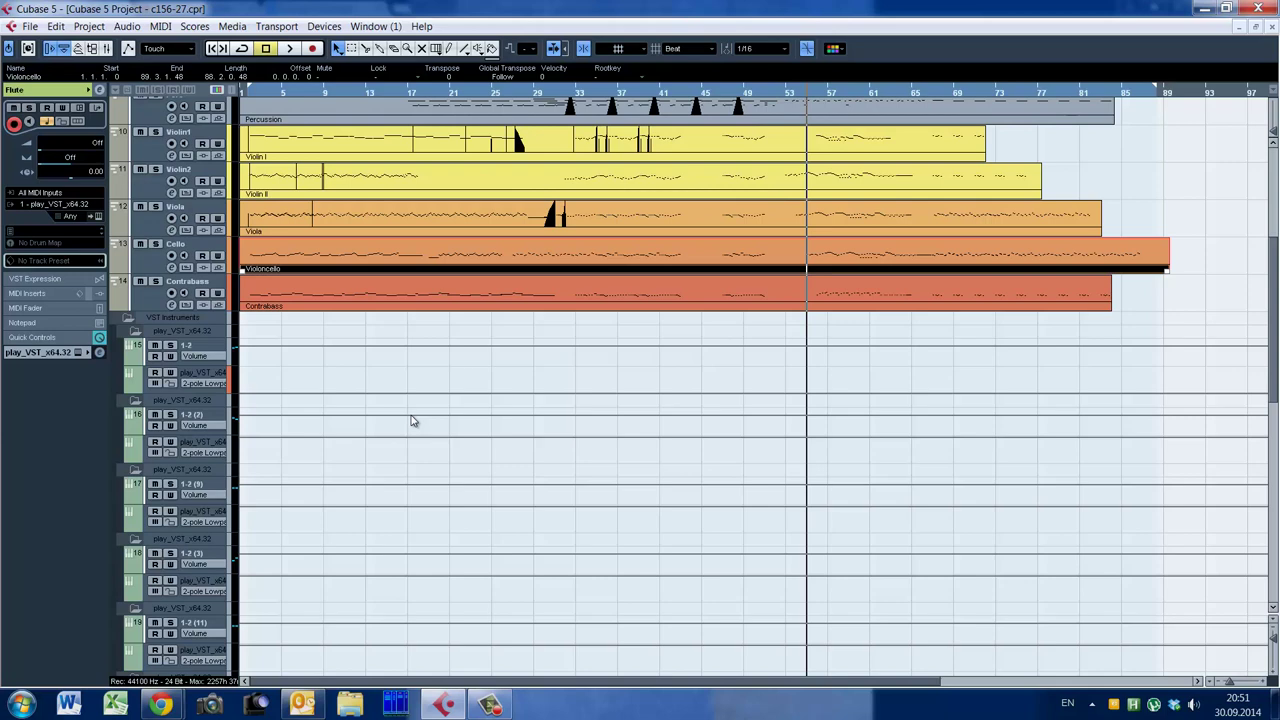
scroll(410, 421, "up", 5)
Select the Violin1 track, show its instrument and check its articulation list
left_click(145, 500)
left_click(160, 462)
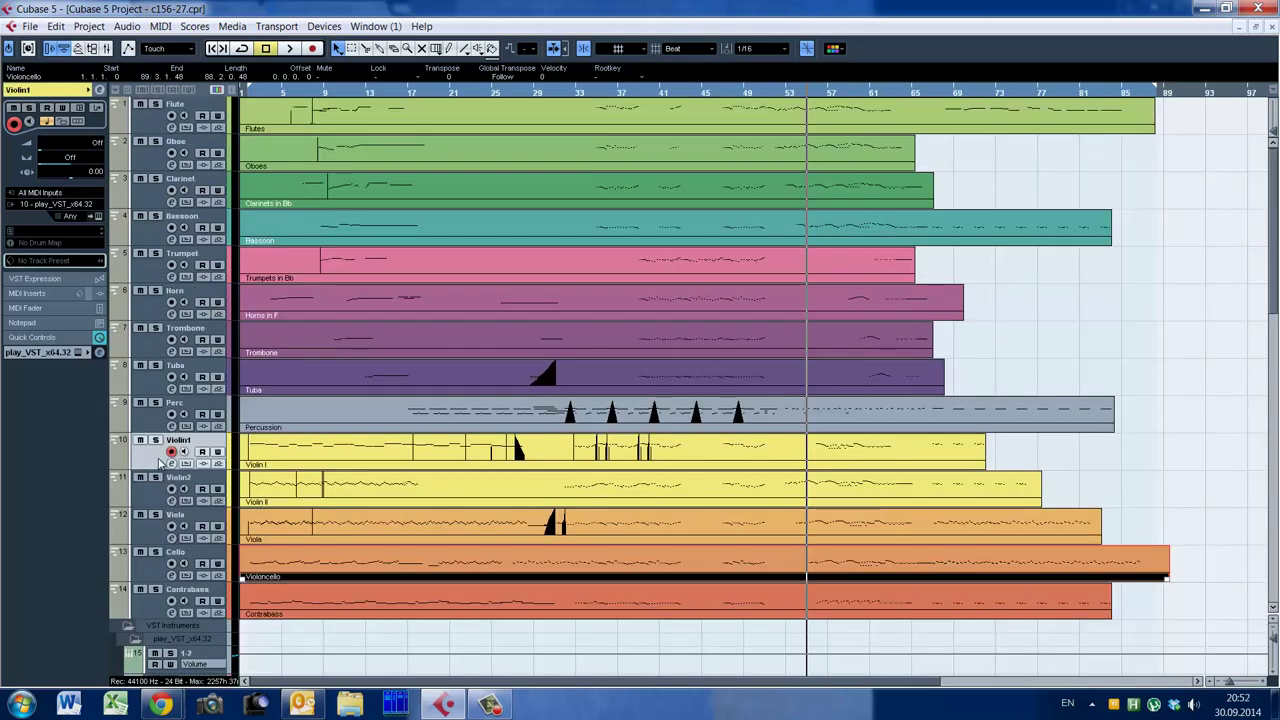
key("F11")
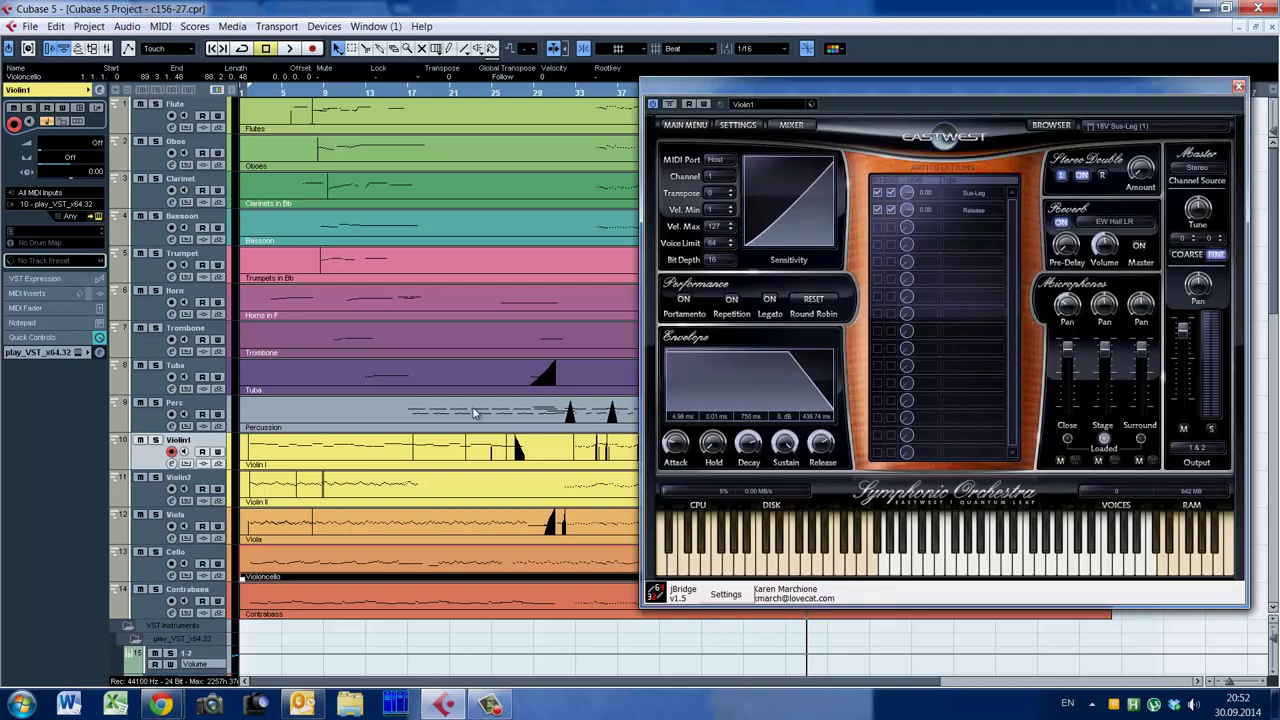
left_click(1125, 127)
left_click(1130, 128)
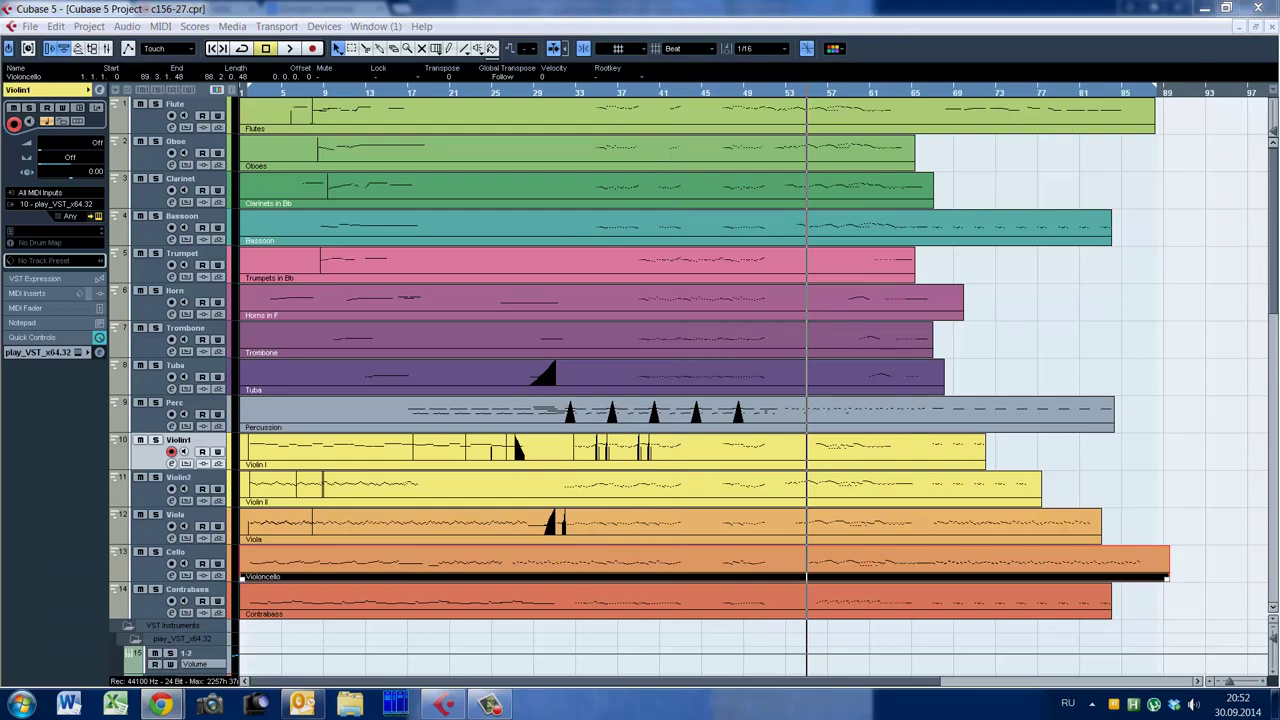
Solo the Violin2 track briefly to find its instrument output, unsolo it and select the 1-2 (3) channel
left_click(157, 494)
left_click(157, 494)
scroll(157, 494, "down", 5)
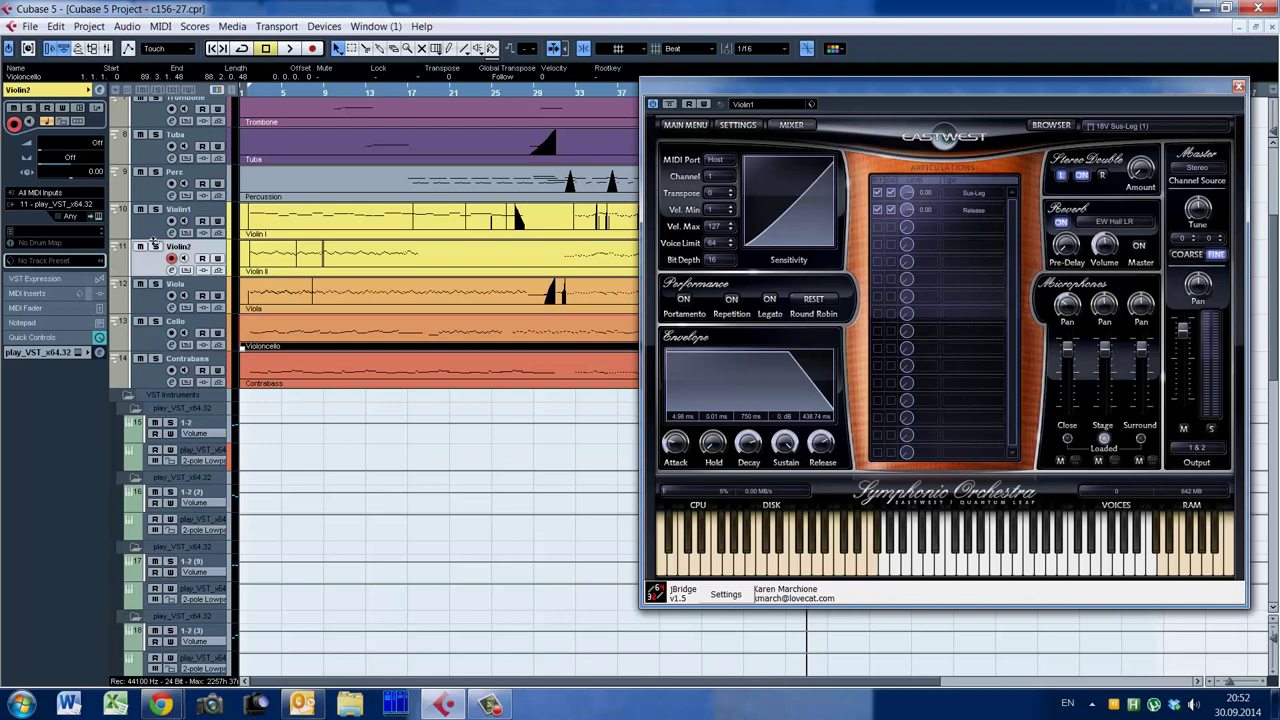
left_click(155, 247)
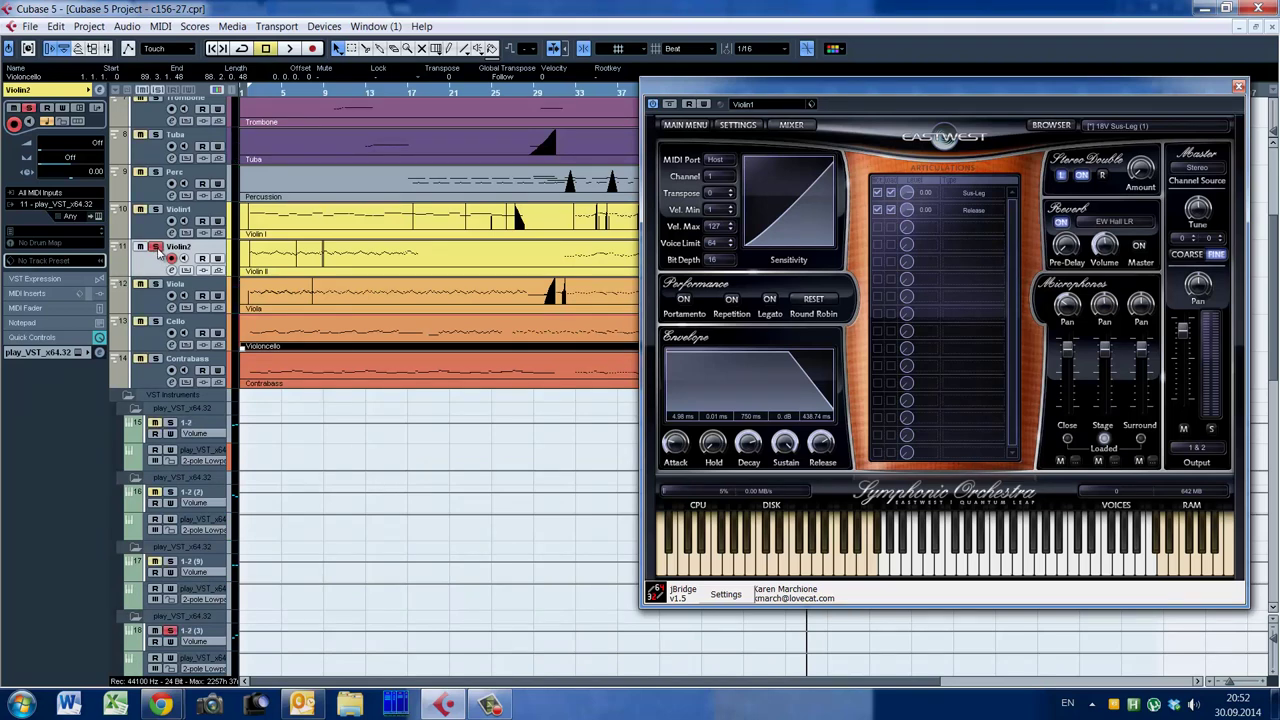
left_click(155, 248)
left_click(200, 638)
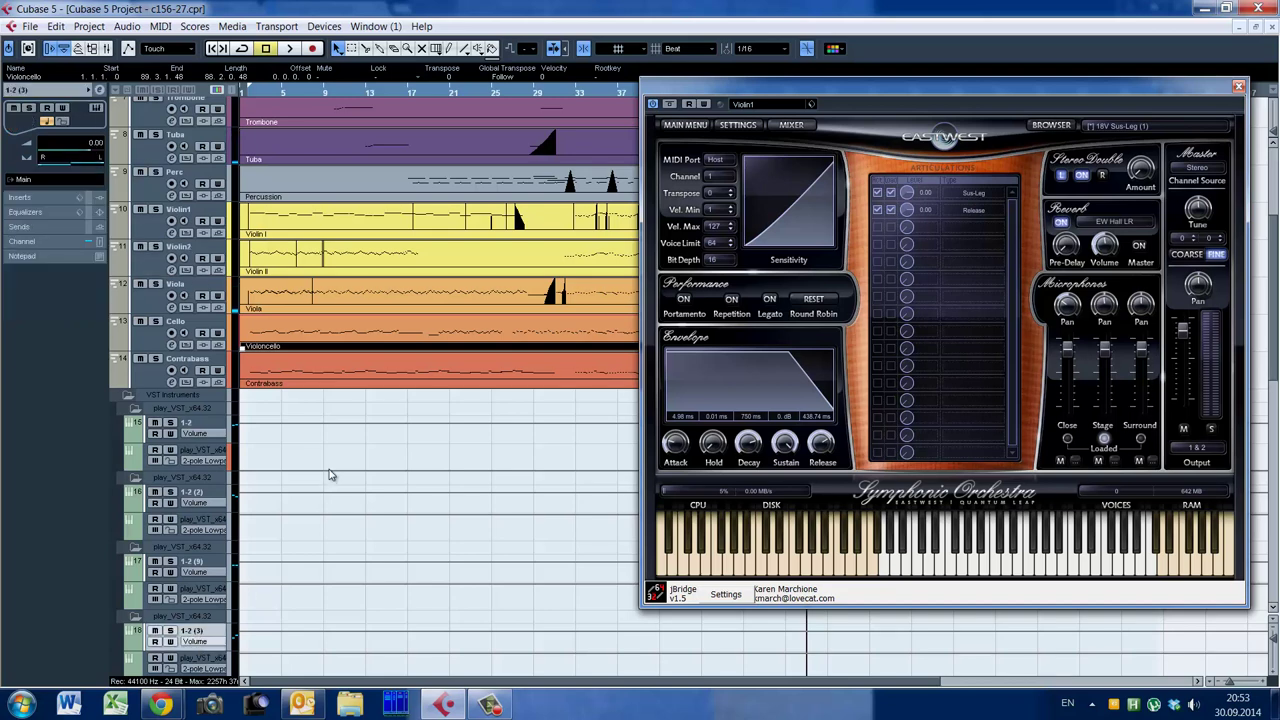
Check the panner modes offered for the 1-2 (3) channel, keep Stereo Dual Panner and close the Violin1 instrument window
scroll(331, 477, "down", 3)
right_click(73, 164)
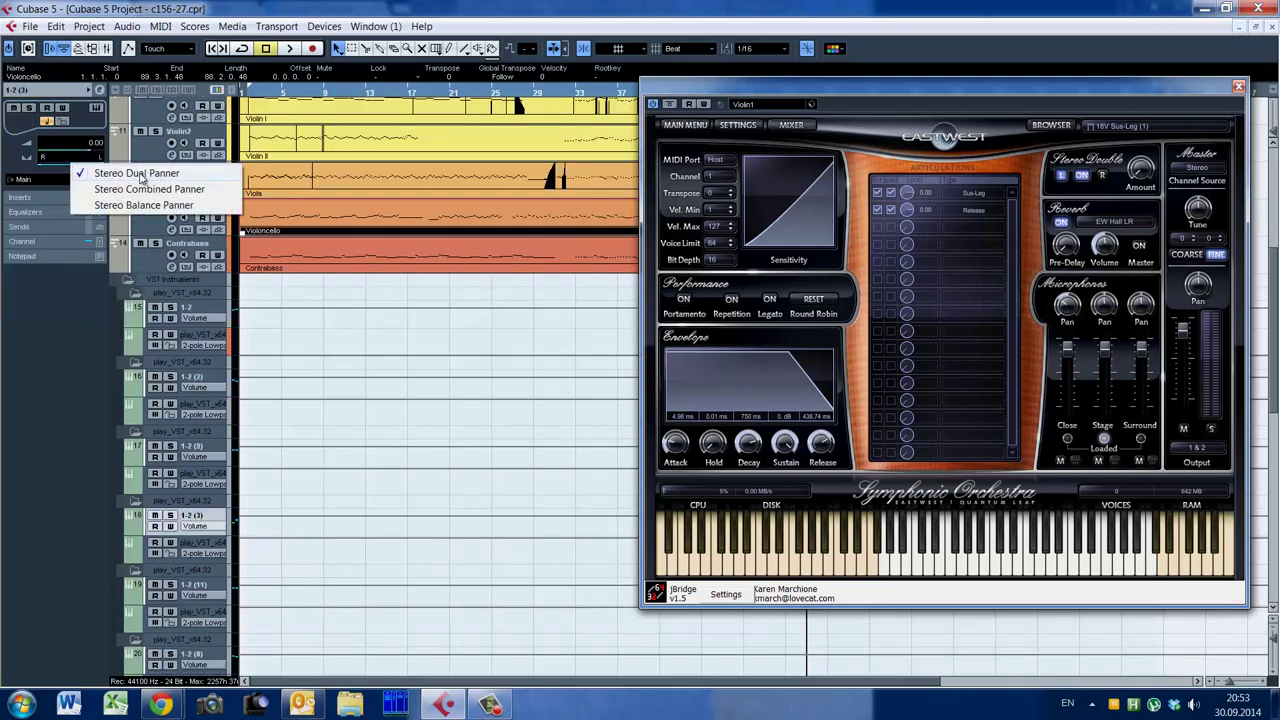
left_click(53, 169)
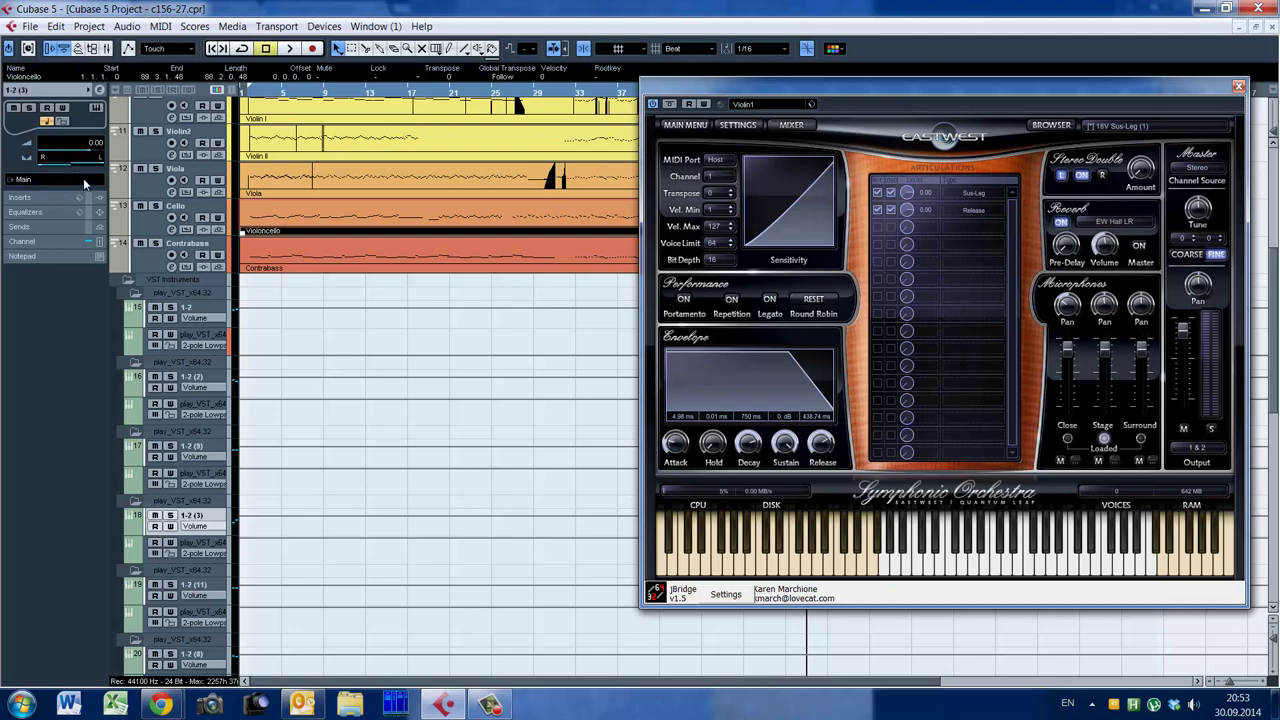
scroll(411, 440, "up", 5)
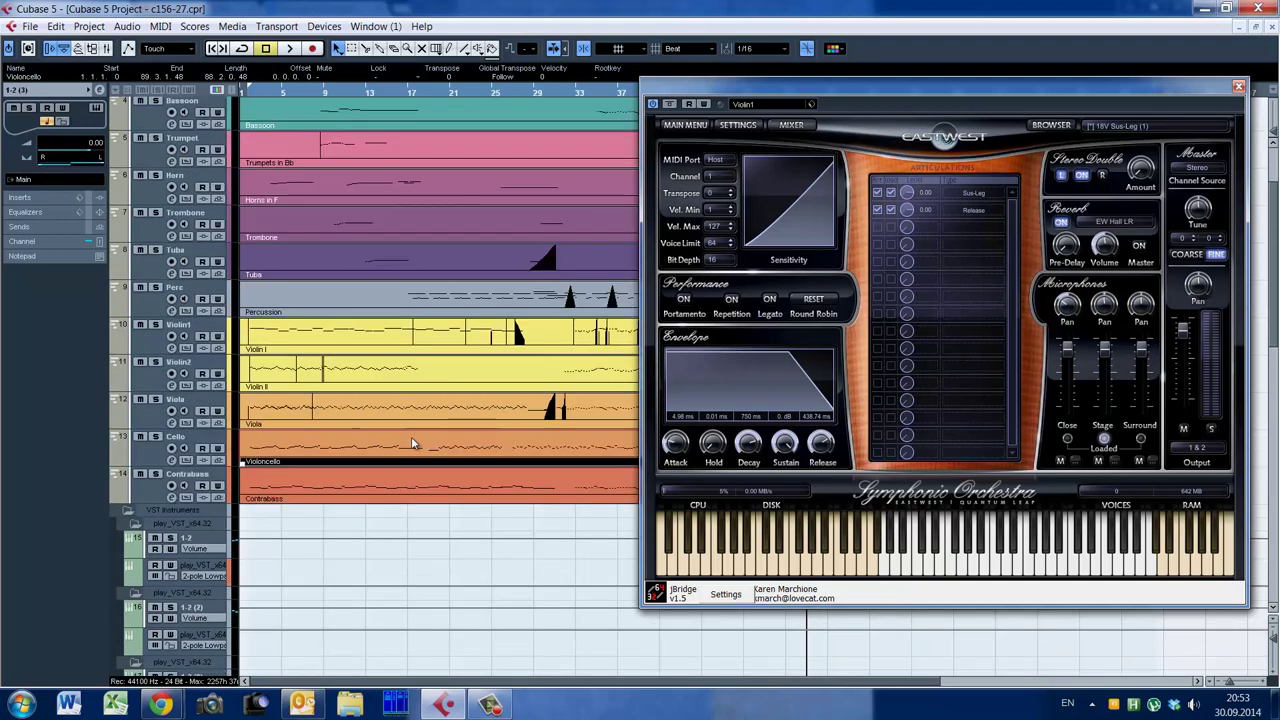
scroll(411, 440, "up", 3)
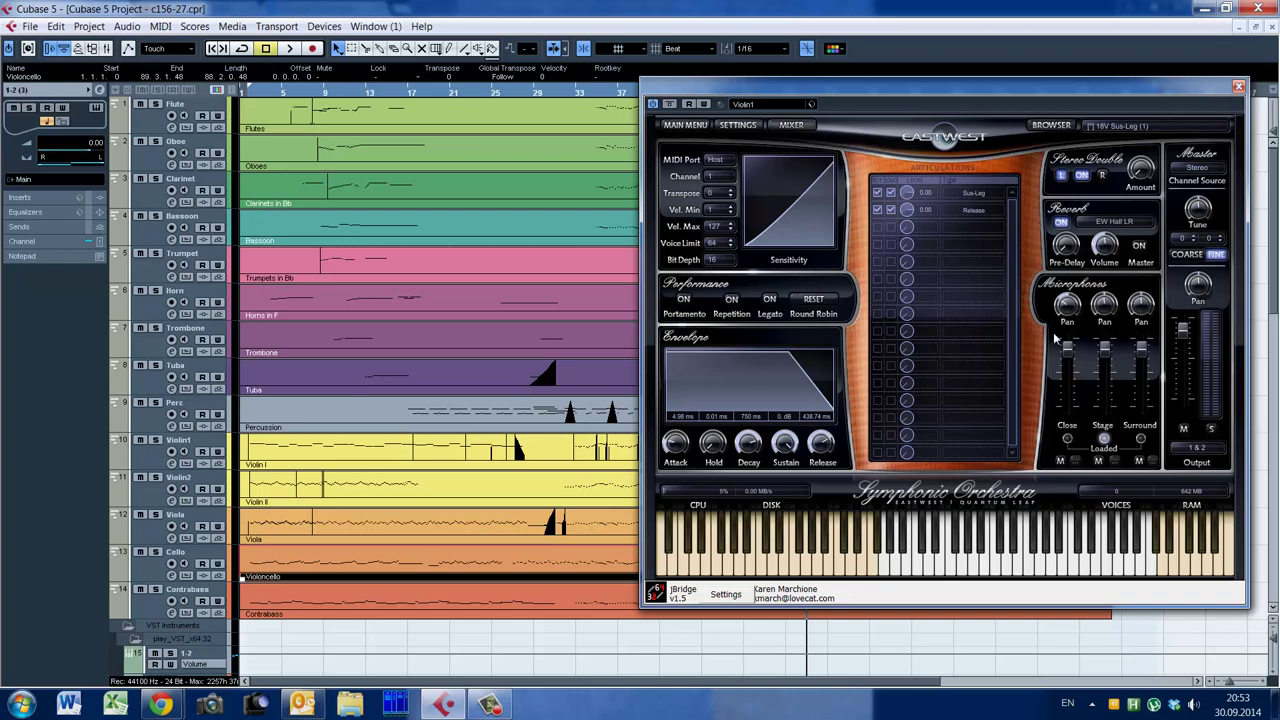
left_click(1238, 87)
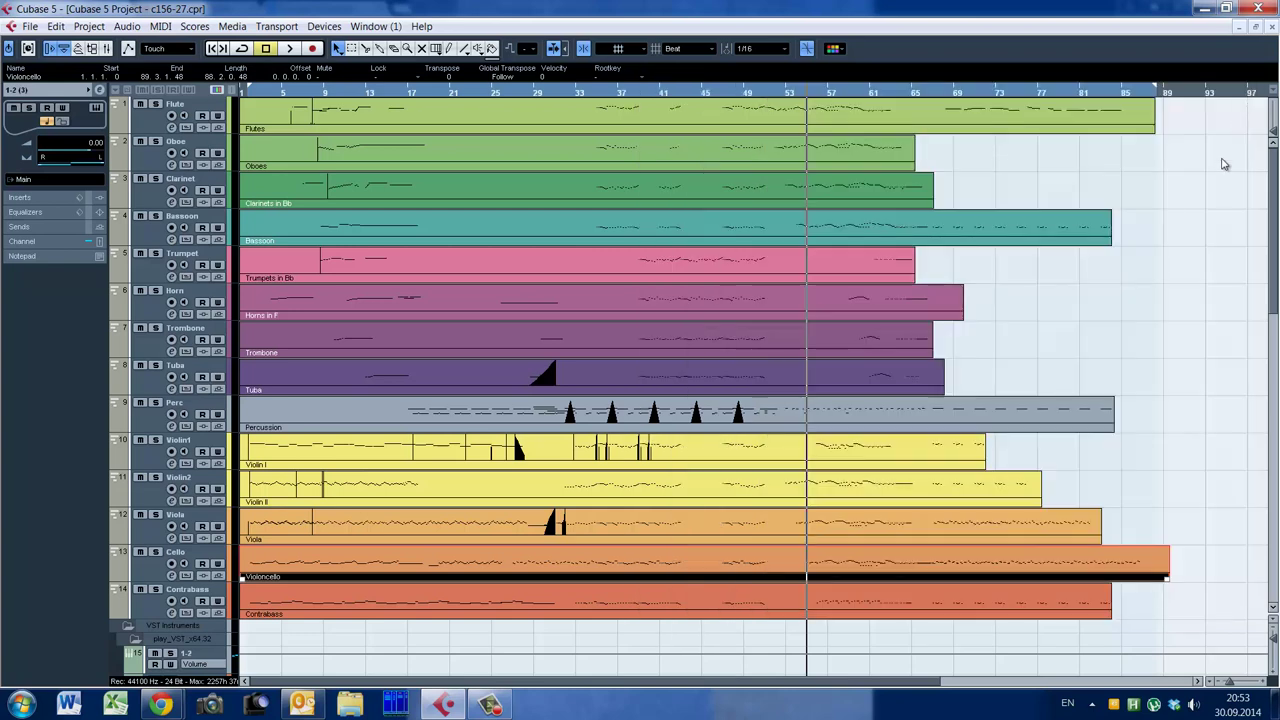
Show the Trumpet track's instrument in player view, try to load the Surround microphone position and dismiss the licence notice
left_click(158, 264)
left_click(171, 277)
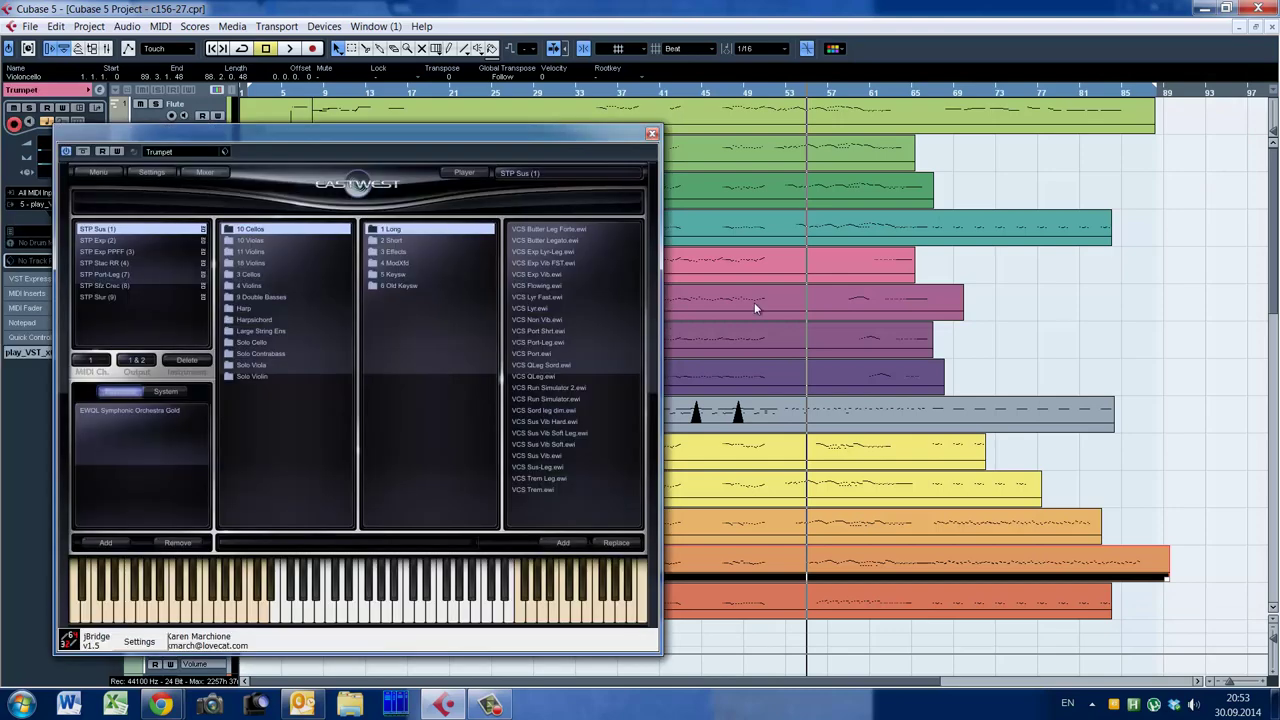
left_click_drag(368, 157, 566, 172)
left_click(659, 186)
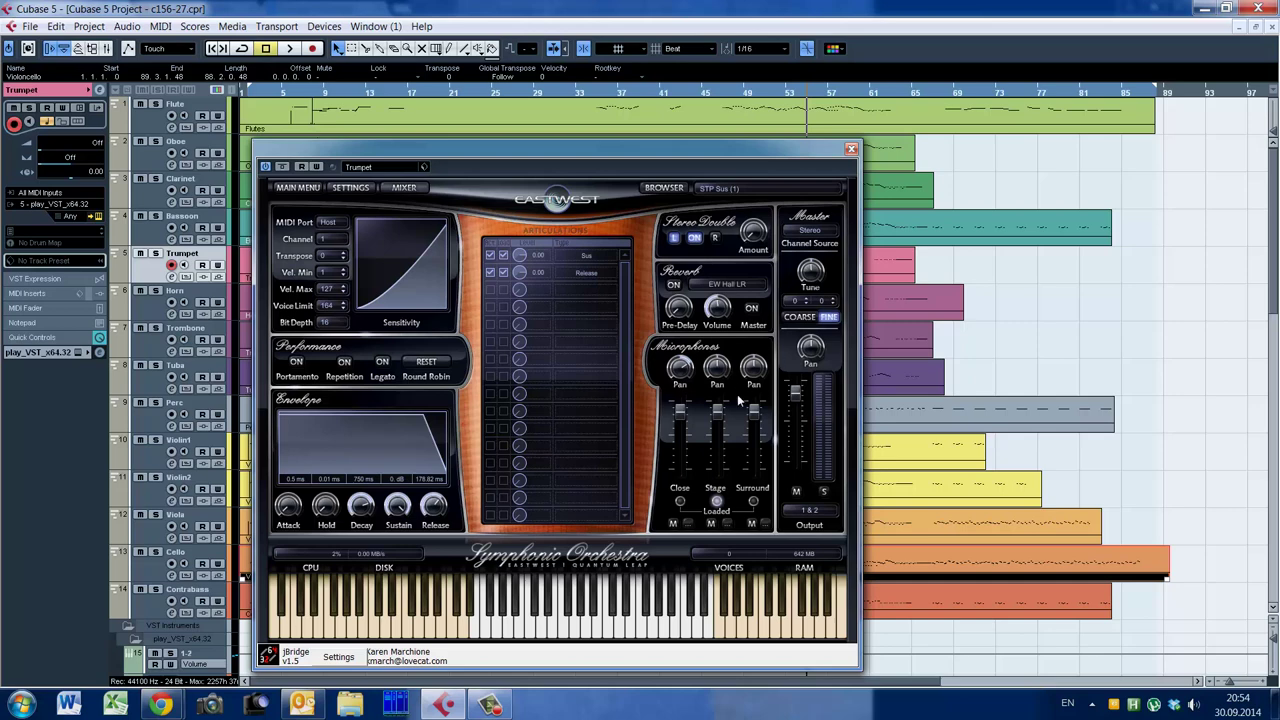
left_click(754, 502)
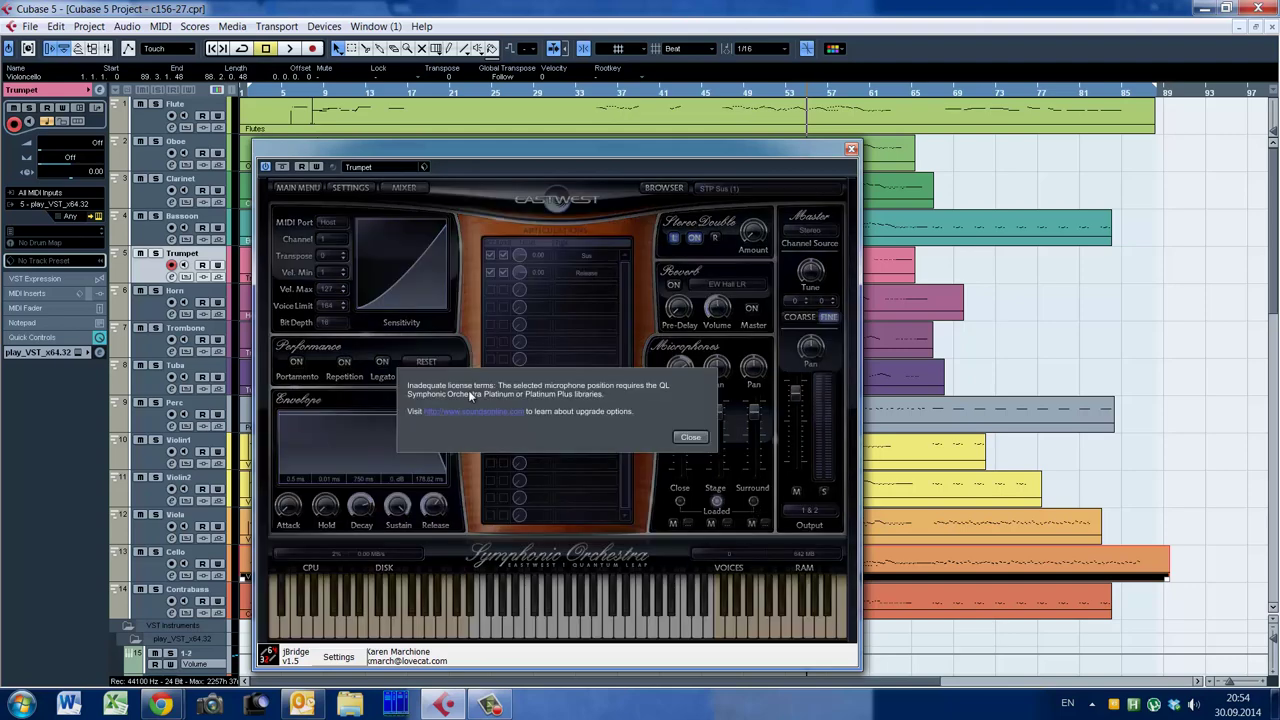
left_click(689, 437)
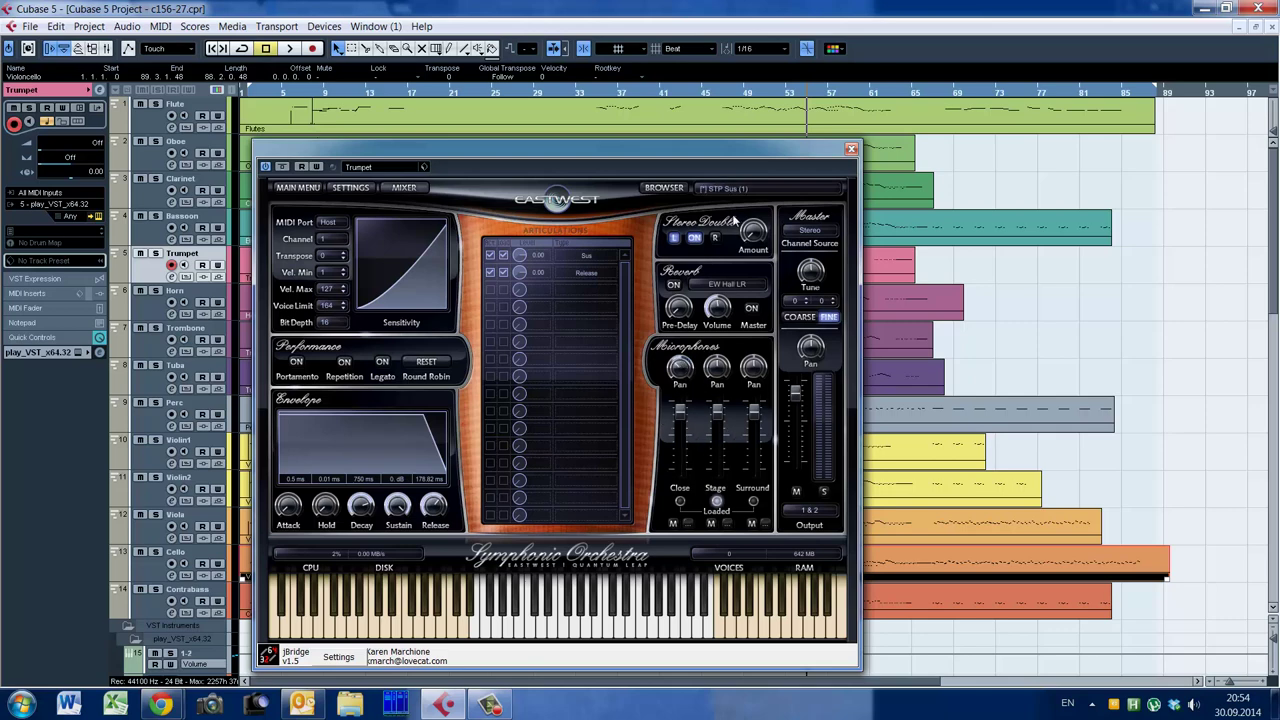
Switch the Trumpet instrument to the STP Exp (2) patch to view its settings, and choose from the patch list again
left_click(740, 192)
left_click(748, 214)
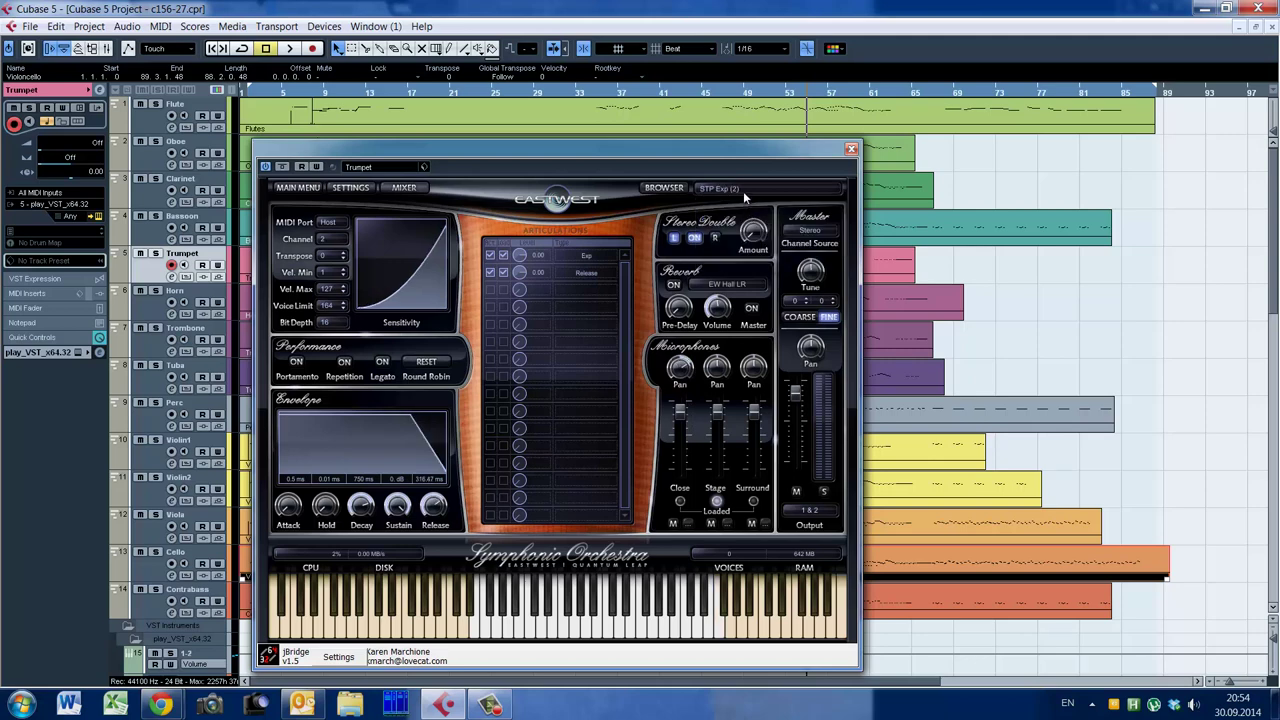
left_click(743, 192)
left_click(742, 201)
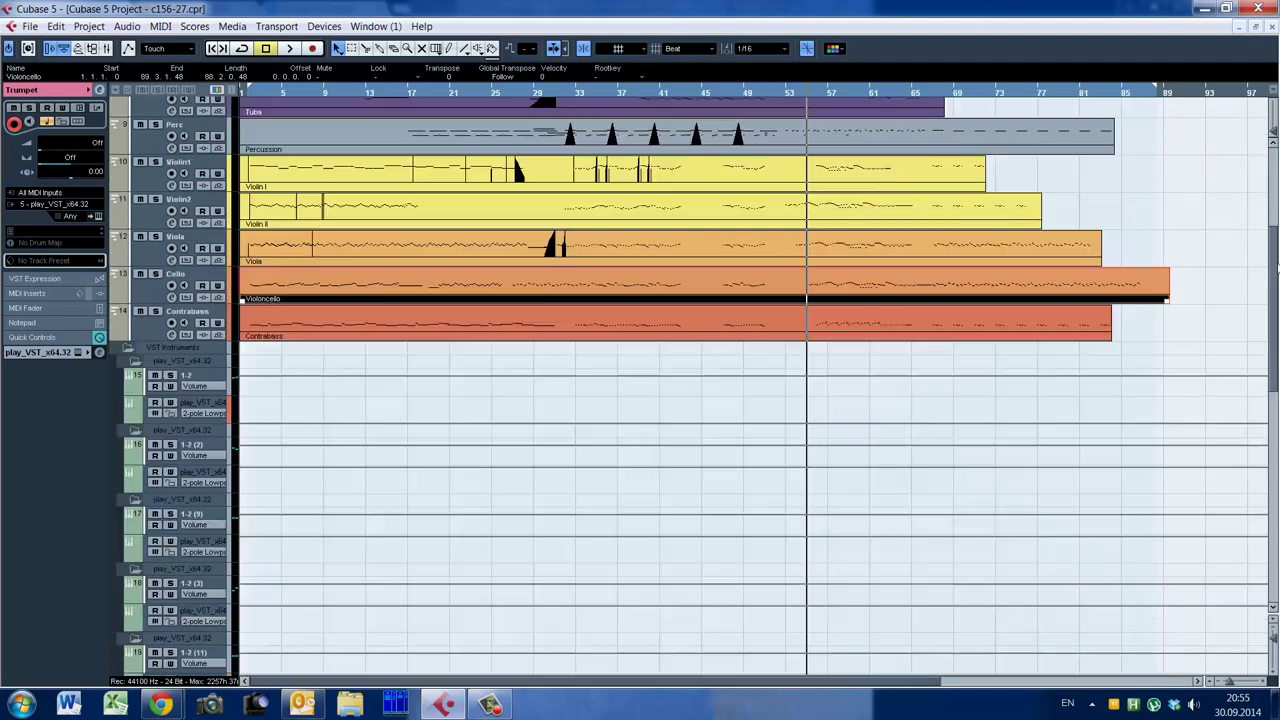
Show the FabFilter Pro-L limiter inserted on the Main effects channel and close the channel settings window
left_click_drag(1275, 263, 1274, 495)
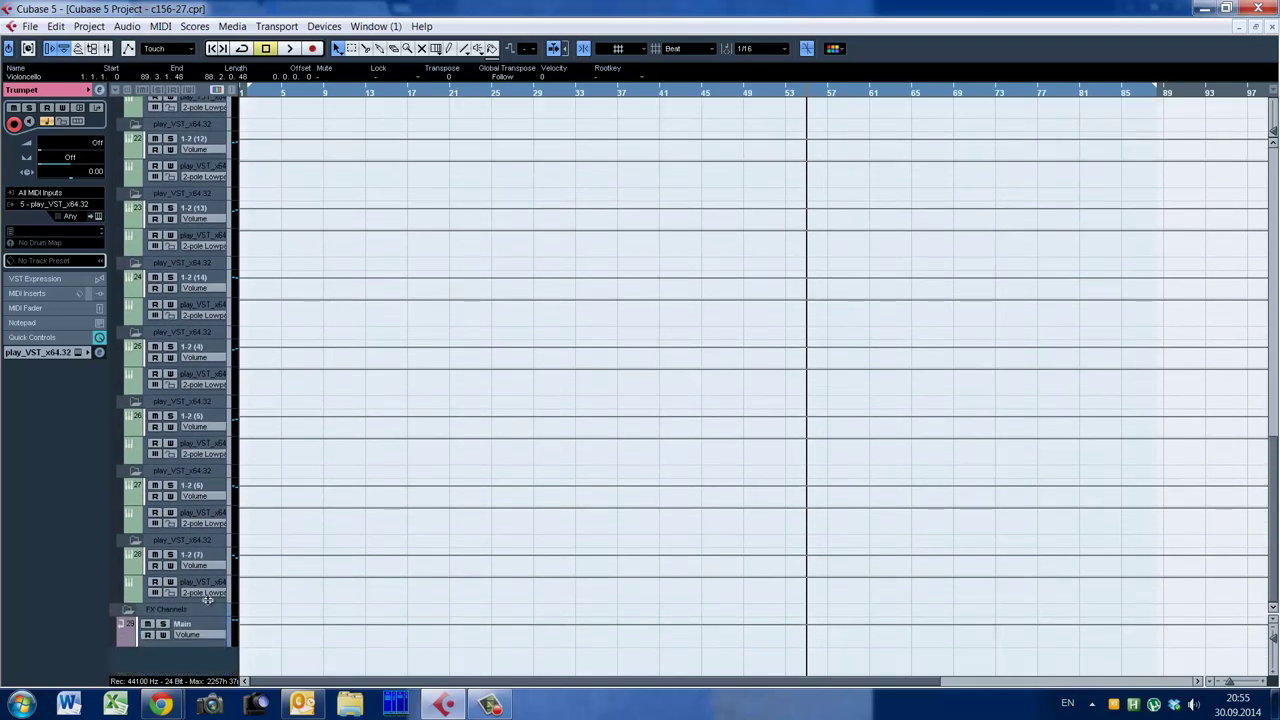
left_click(190, 628)
left_click(100, 90)
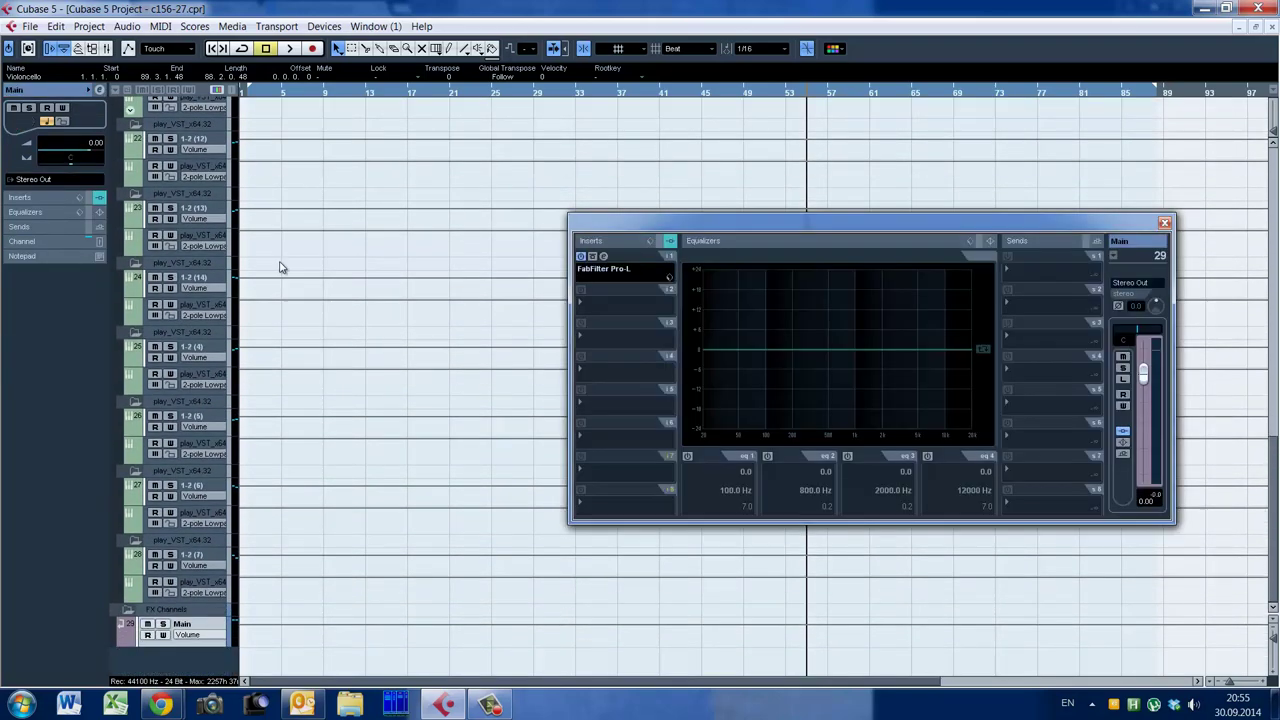
left_click(611, 272)
left_click_drag(928, 233, 860, 217)
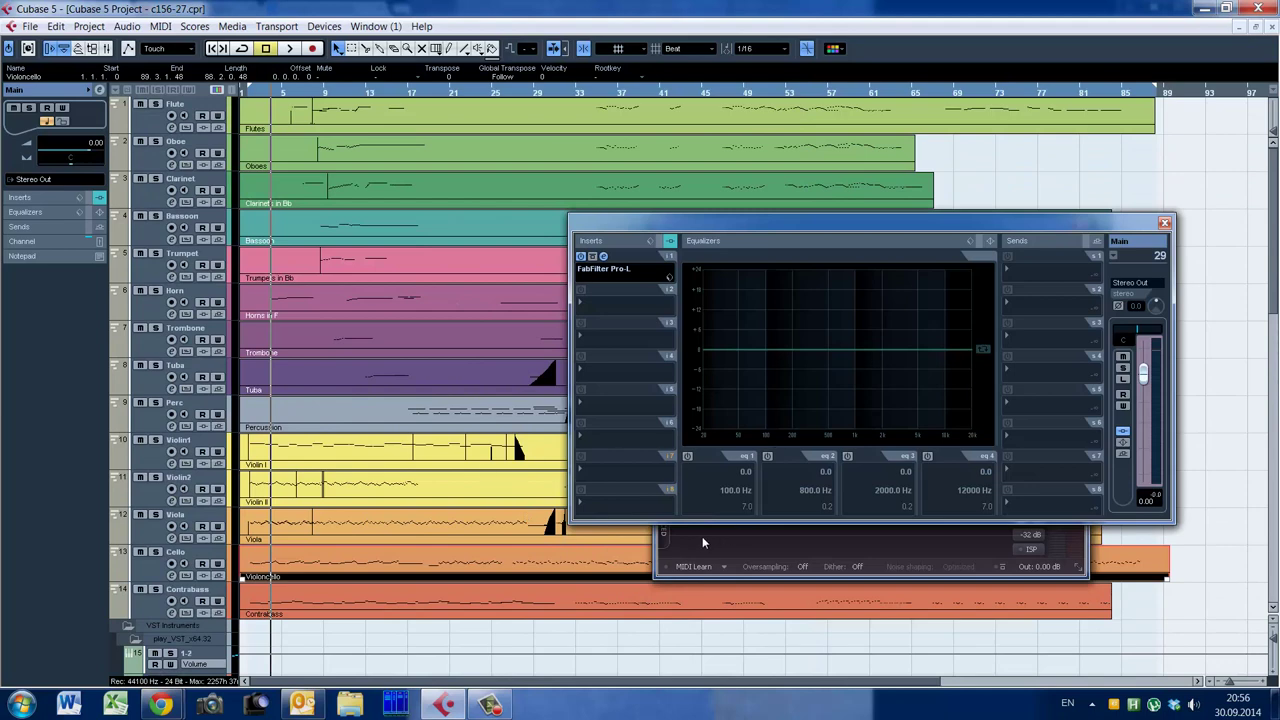
left_click_drag(796, 227, 726, 157)
left_click(1095, 153)
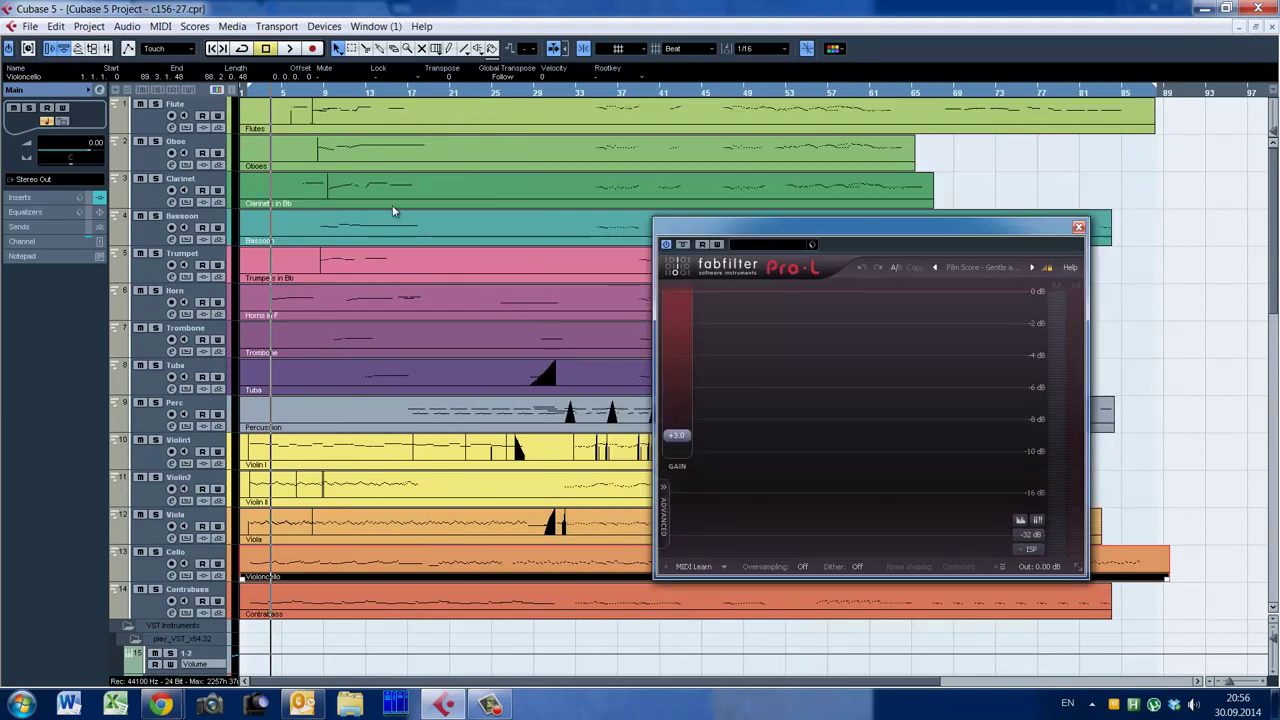
Play passages from the opening, about bar 71 and about bar 46 while watching the Pro-L limiter, and stop playback
key("space")
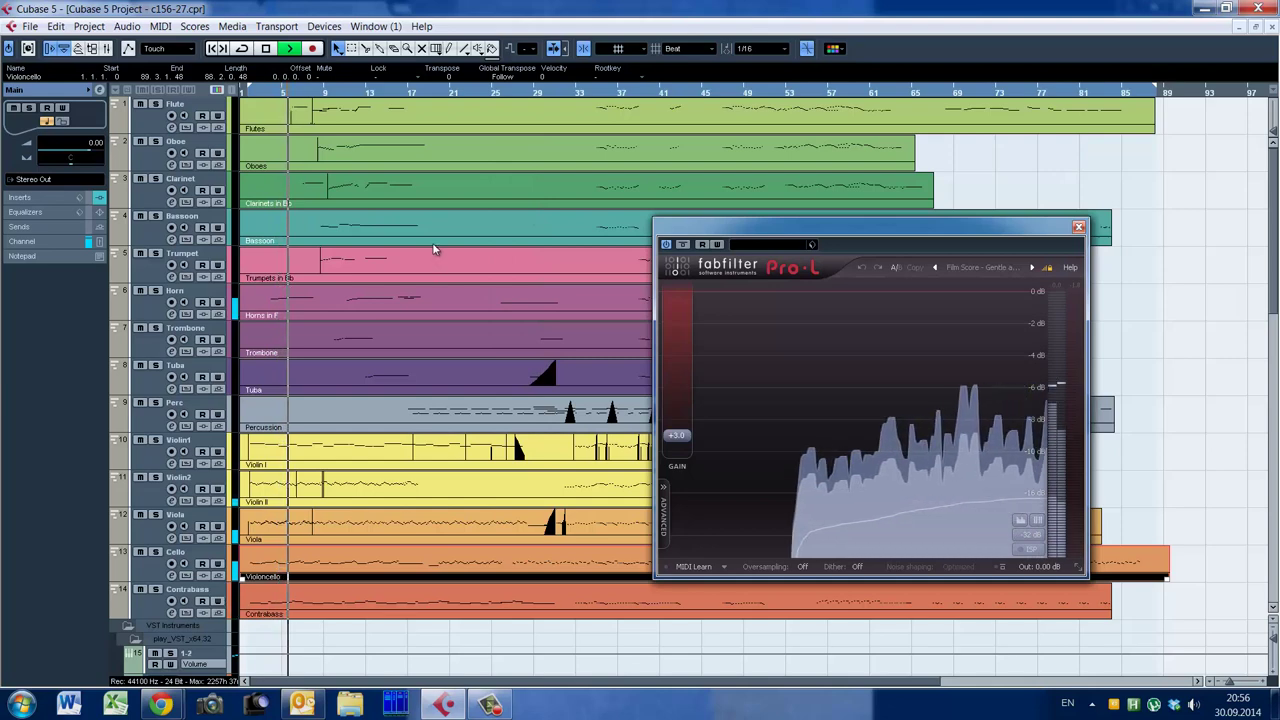
left_click(978, 92)
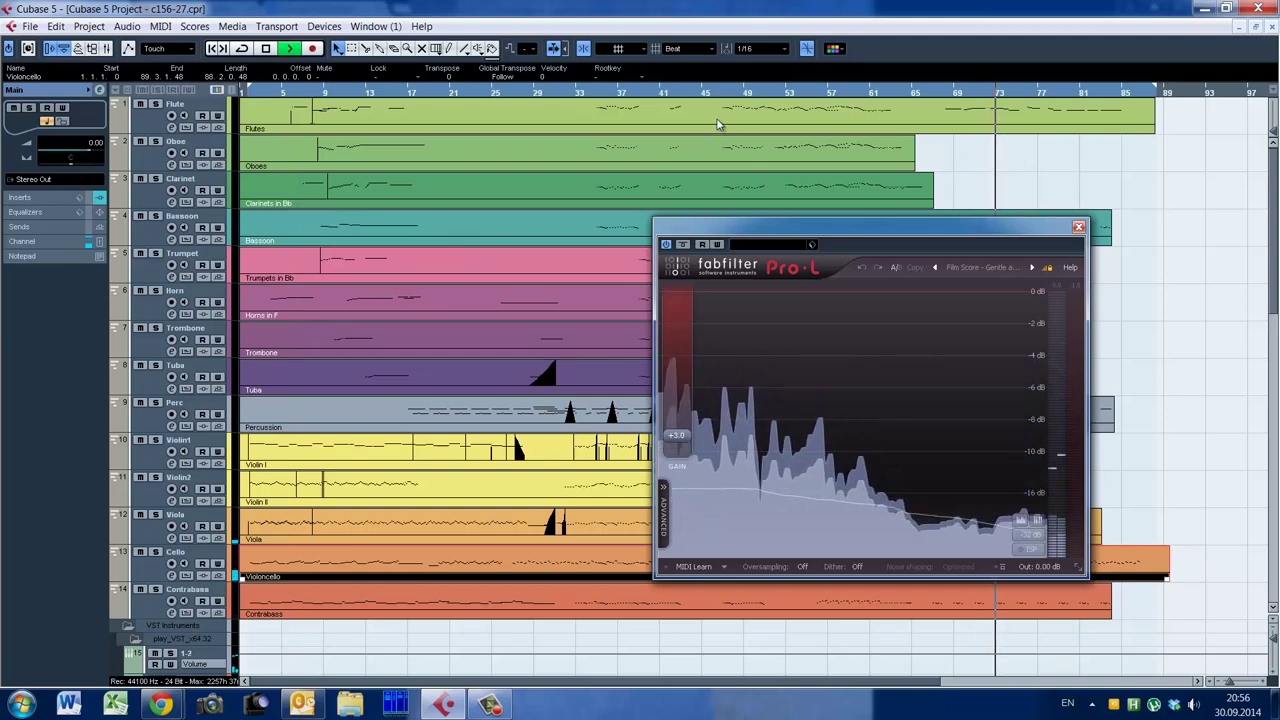
left_click_drag(777, 229, 887, 287)
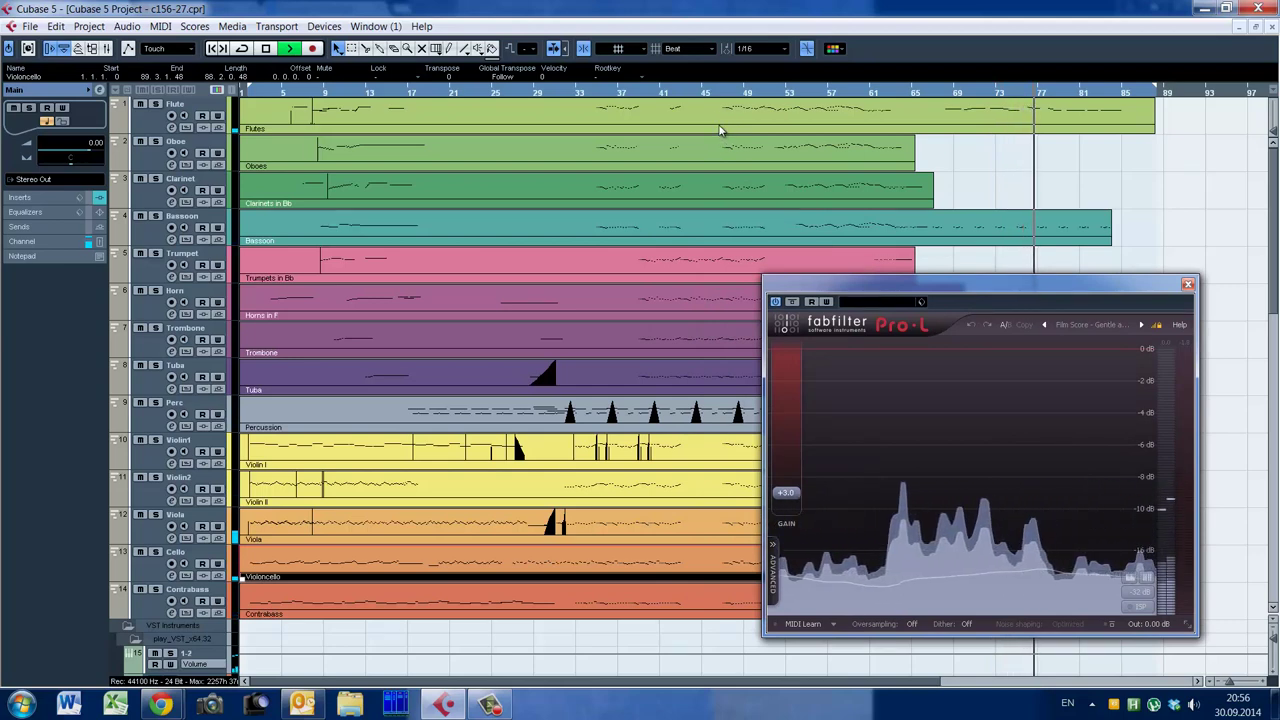
left_click(722, 140)
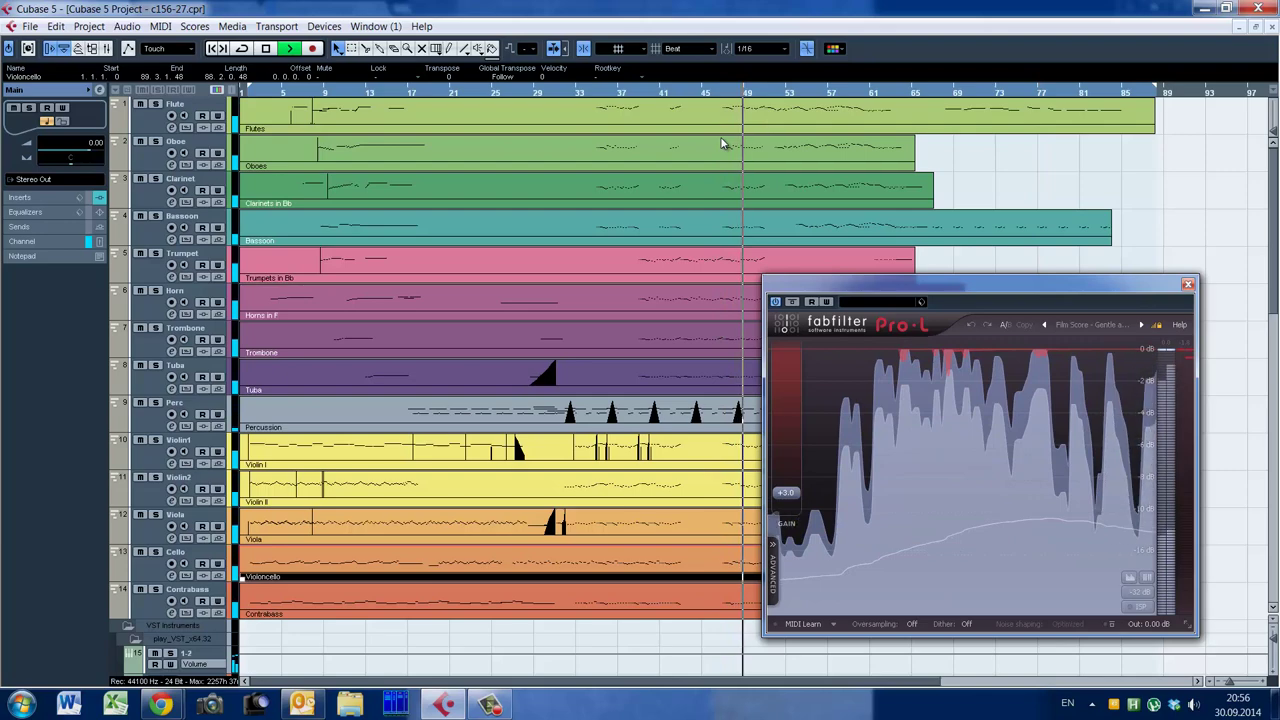
key("space")
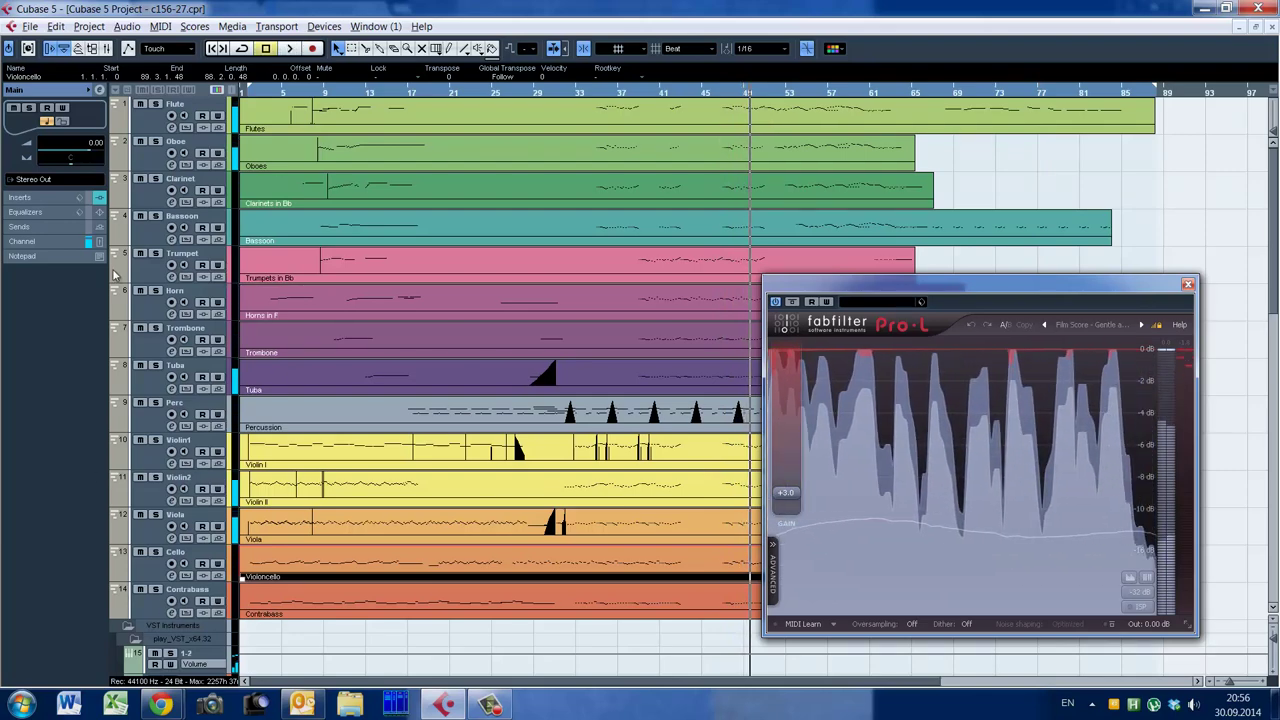